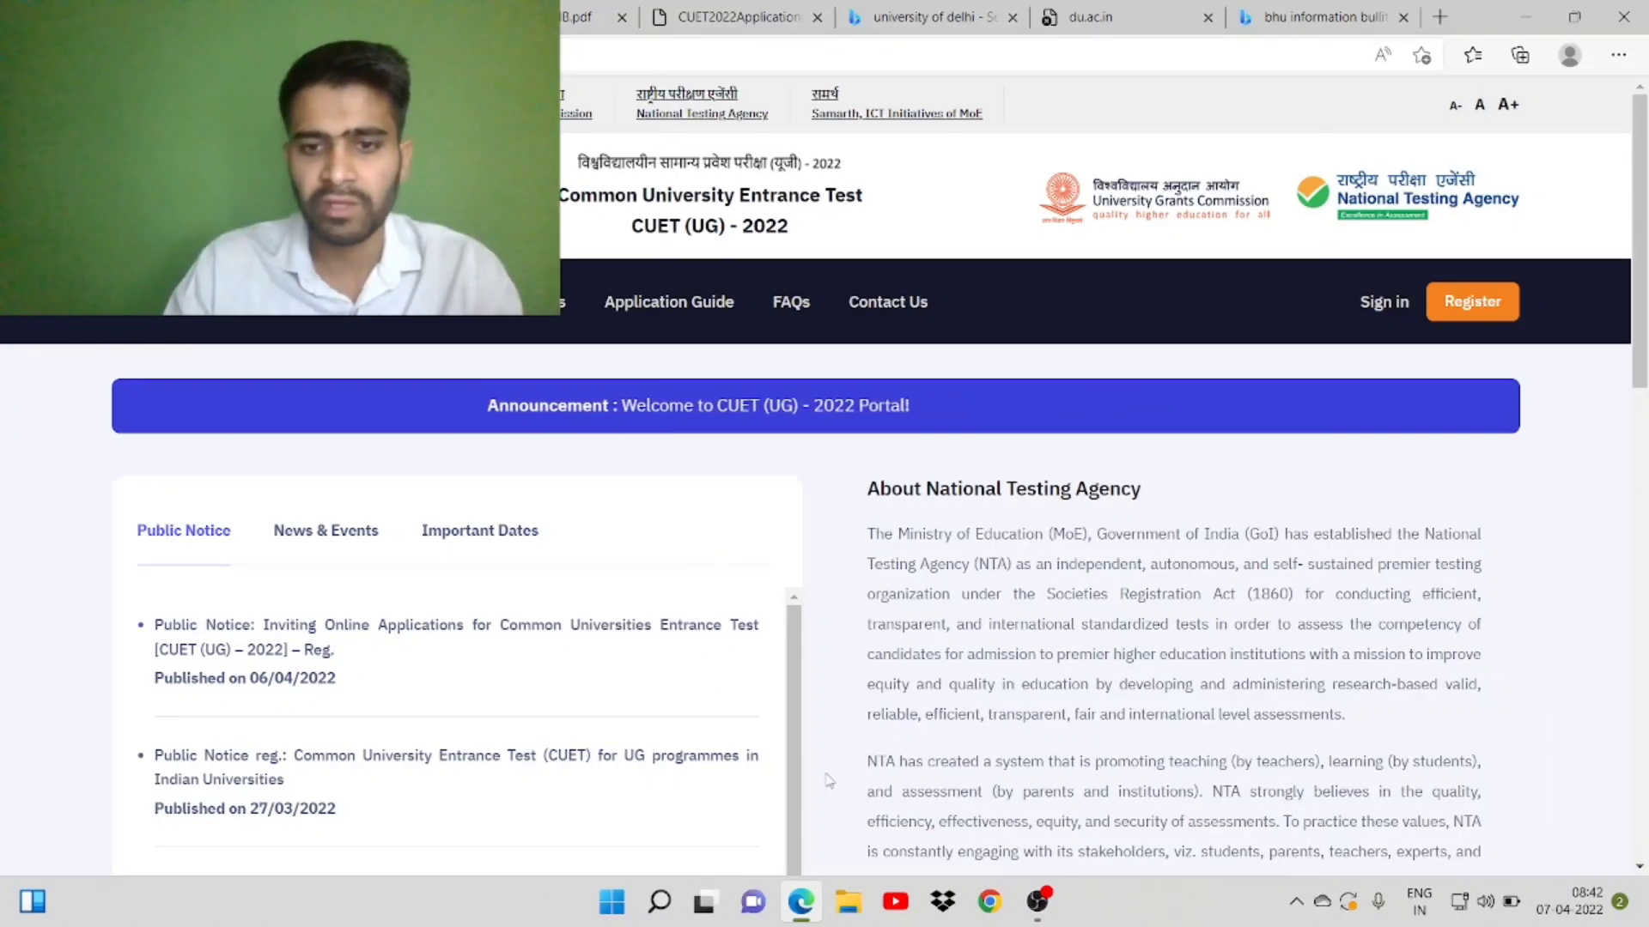
# - Remove the Video Capture Device source from the OBS Studio scene and confirm
pyautogui.click(1041, 903)
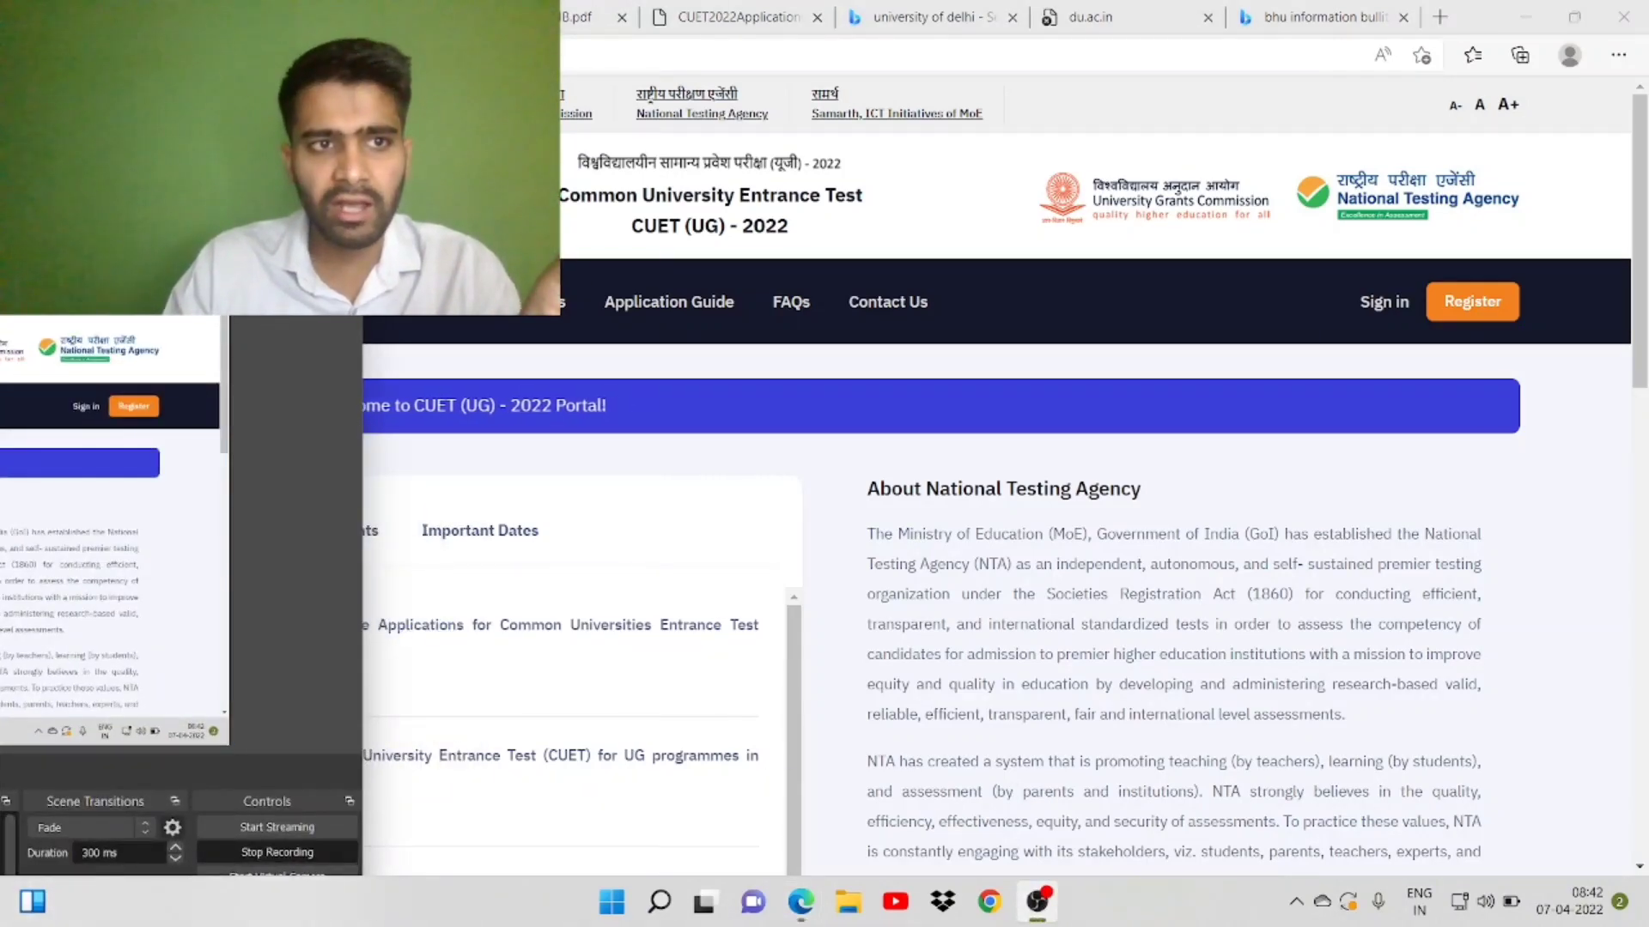
pyautogui.moveTo(120, 199); pyautogui.dragTo(816, 108)
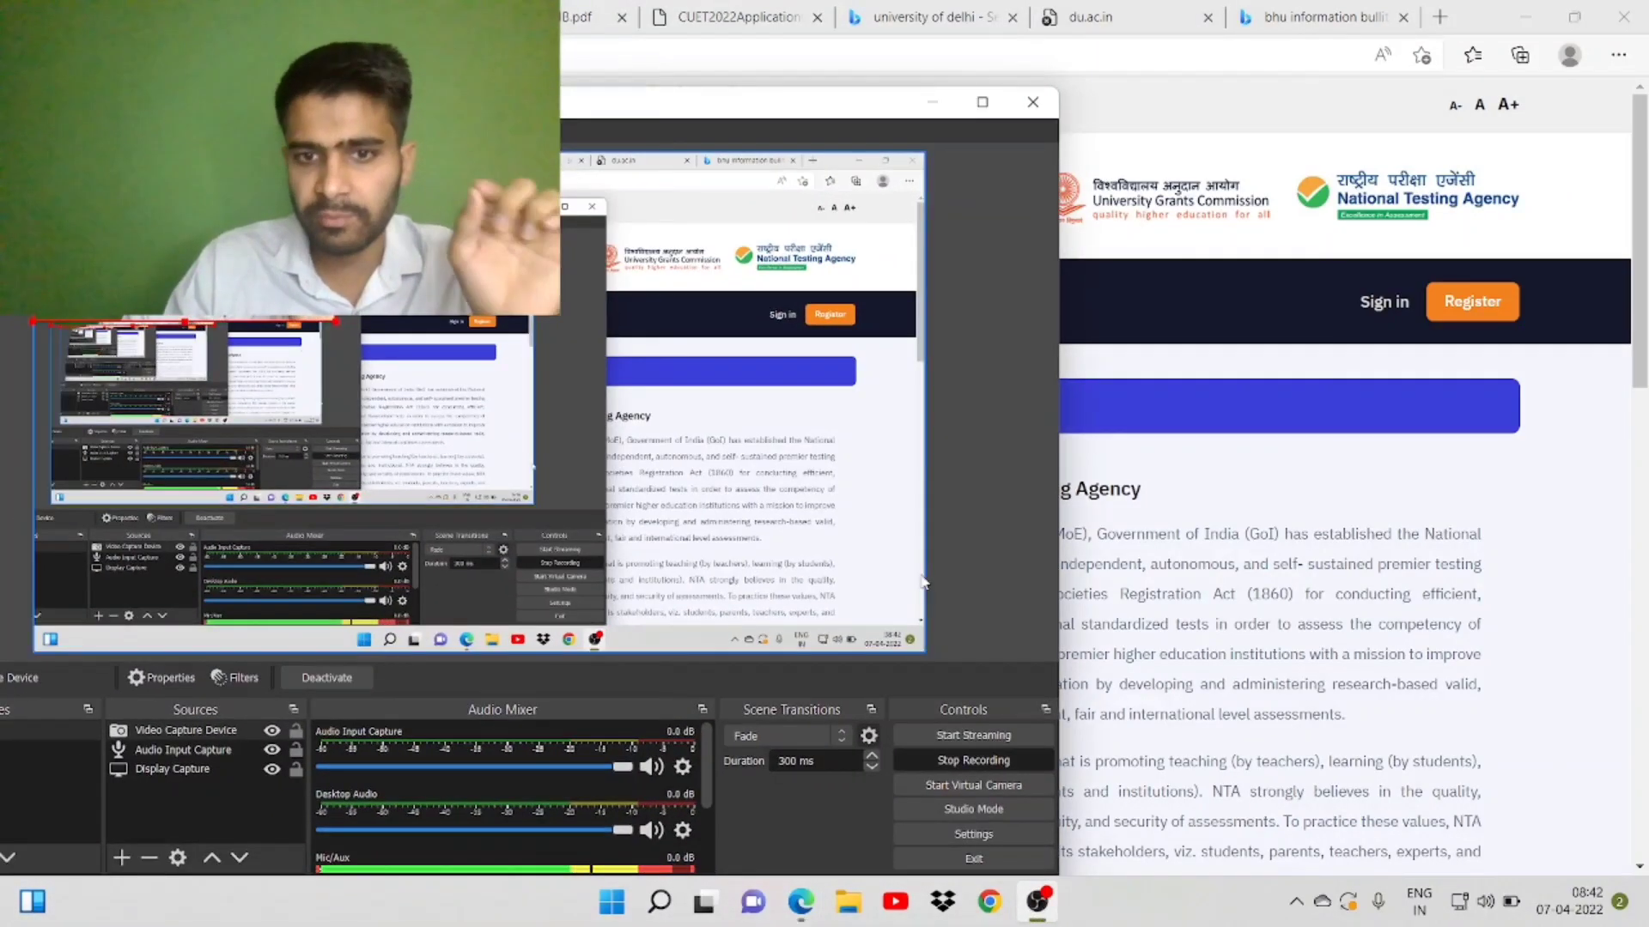
pyautogui.click(174, 732)
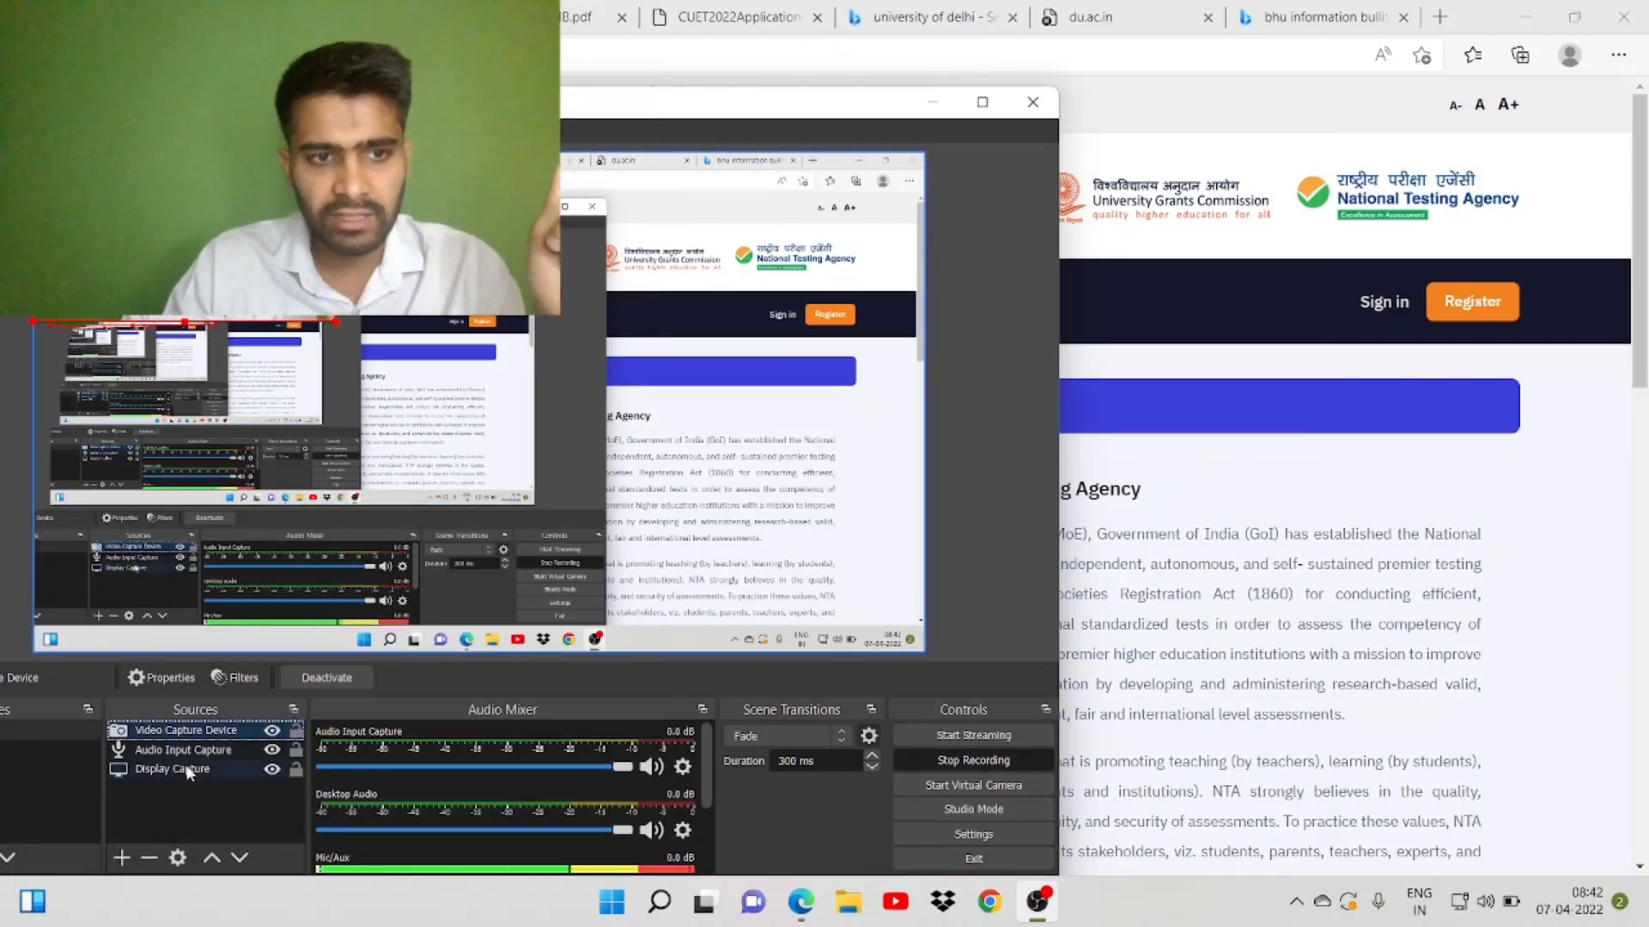
pyautogui.click(150, 857)
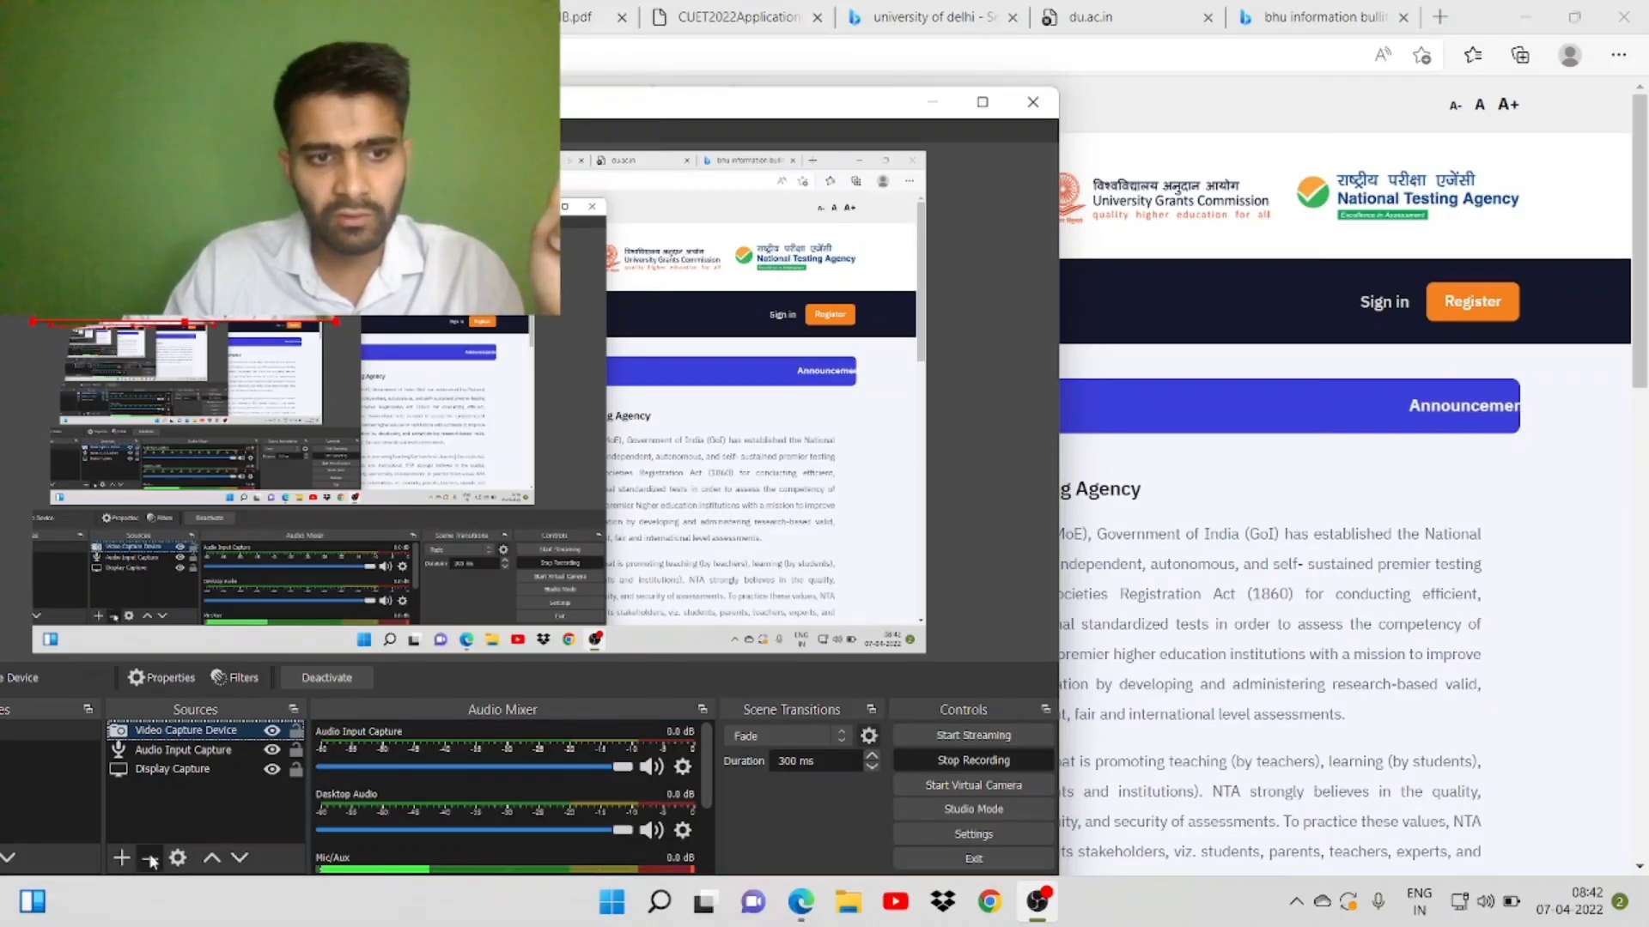
pyautogui.click(574, 534)
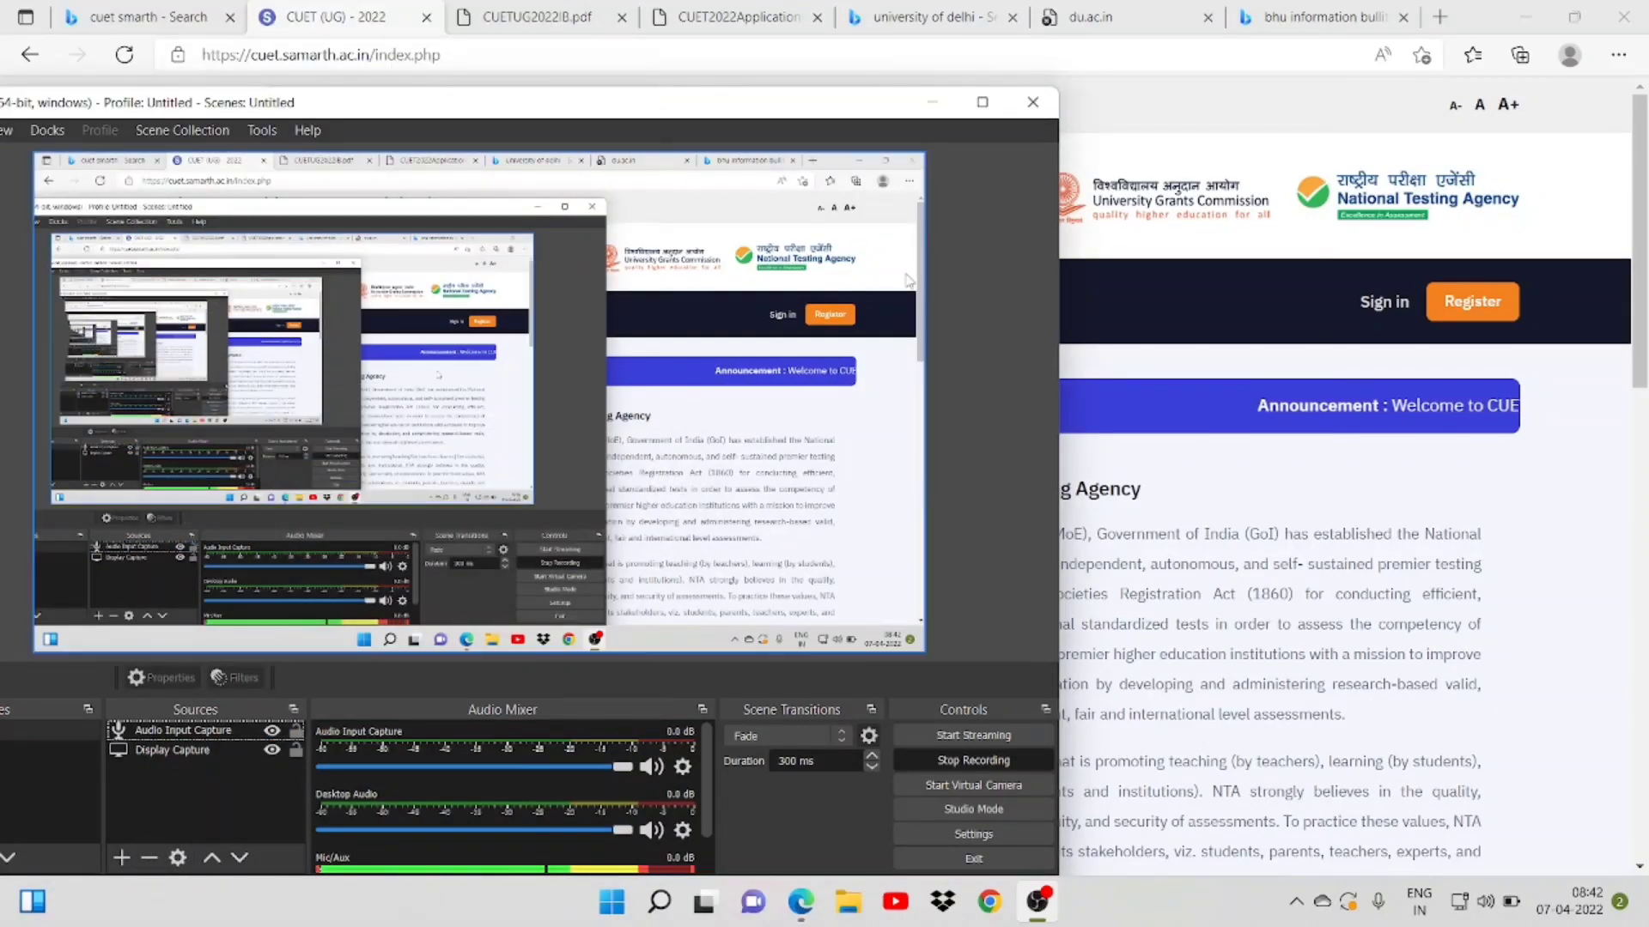
# - Minimise OBS and open the portal's Register instructions page from the home page
pyautogui.click(933, 101)
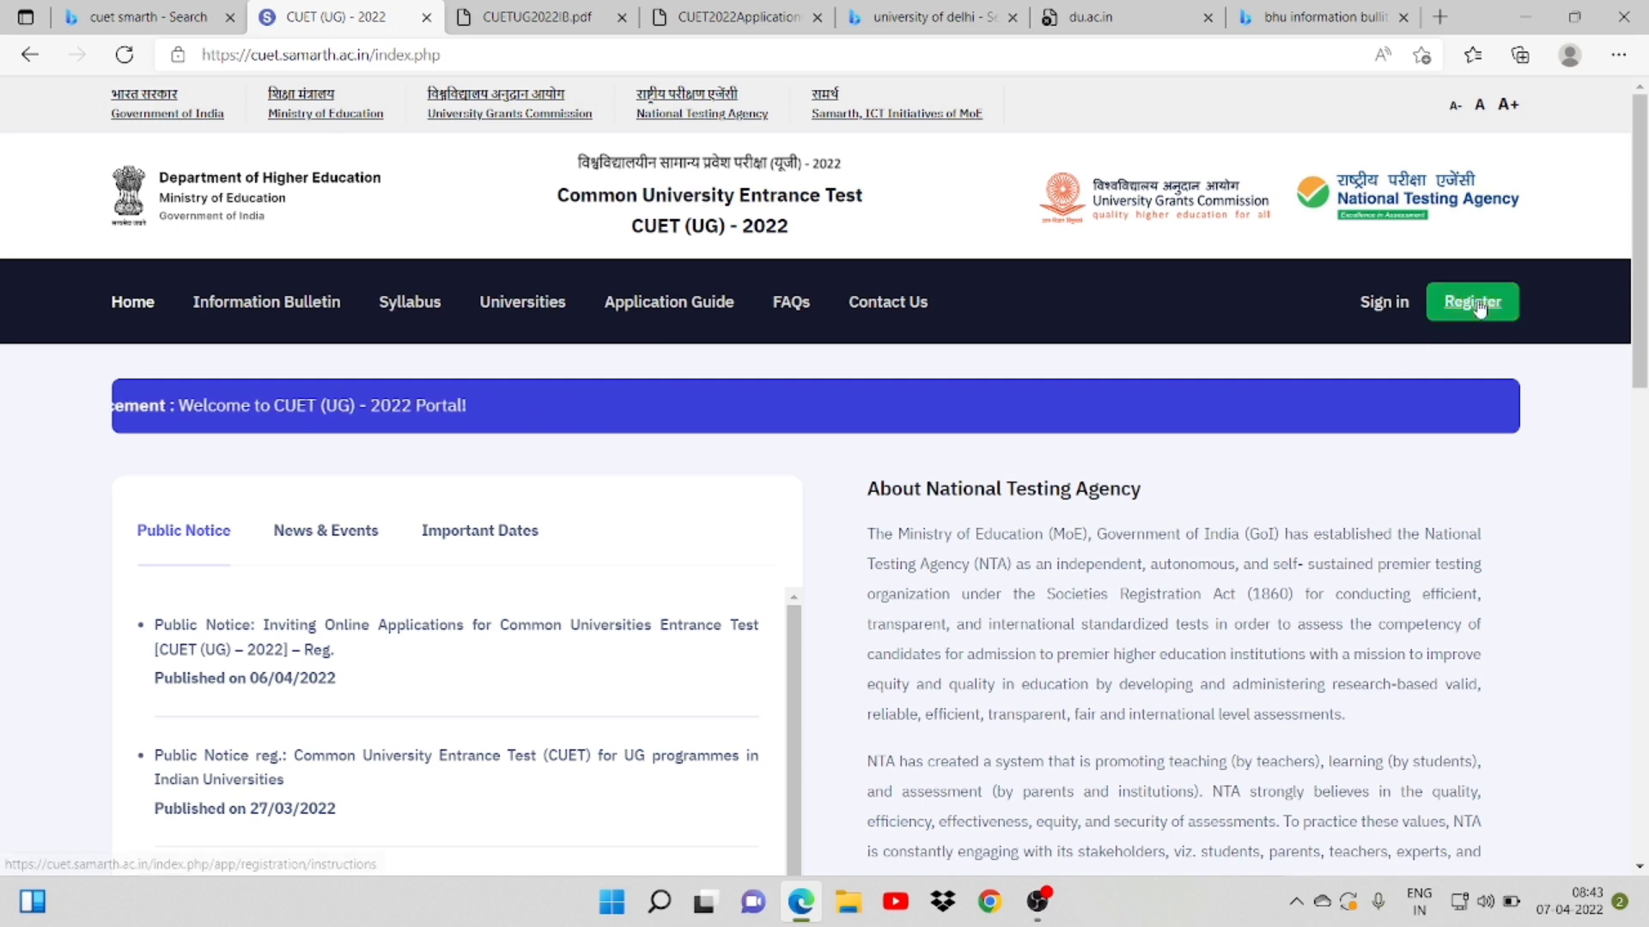
pyautogui.moveTo(1644, 302)
pyautogui.mouseDown()
pyautogui.moveTo(1643, 569)
pyautogui.moveTo(1642, 294)
pyautogui.mouseUp()
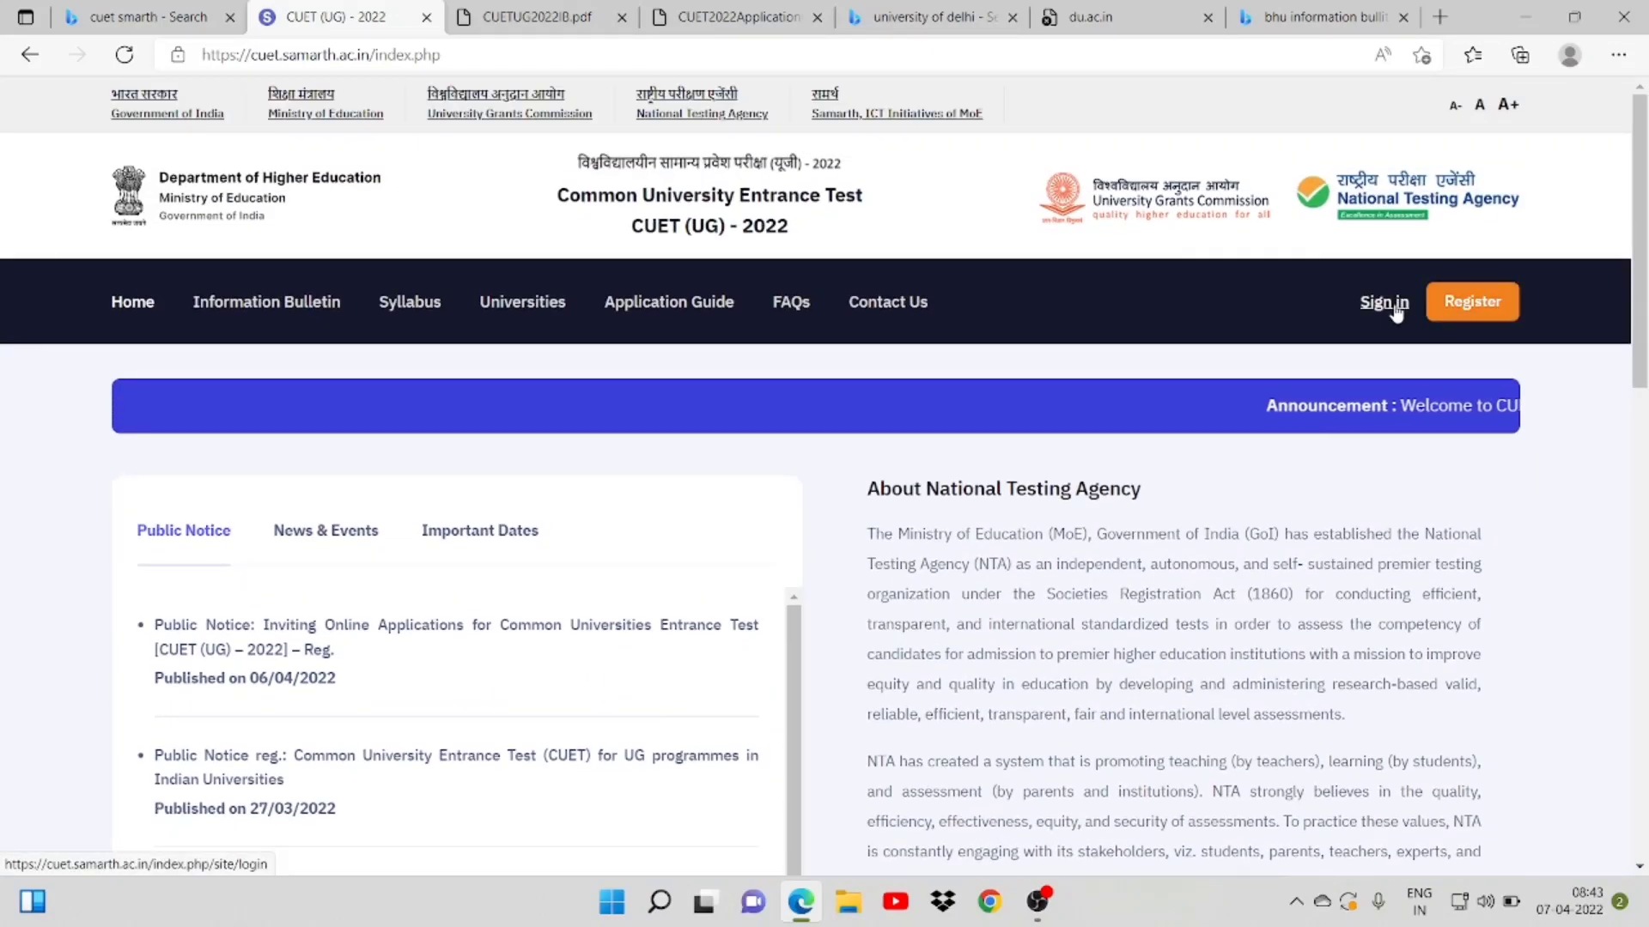
pyautogui.click(1452, 321)
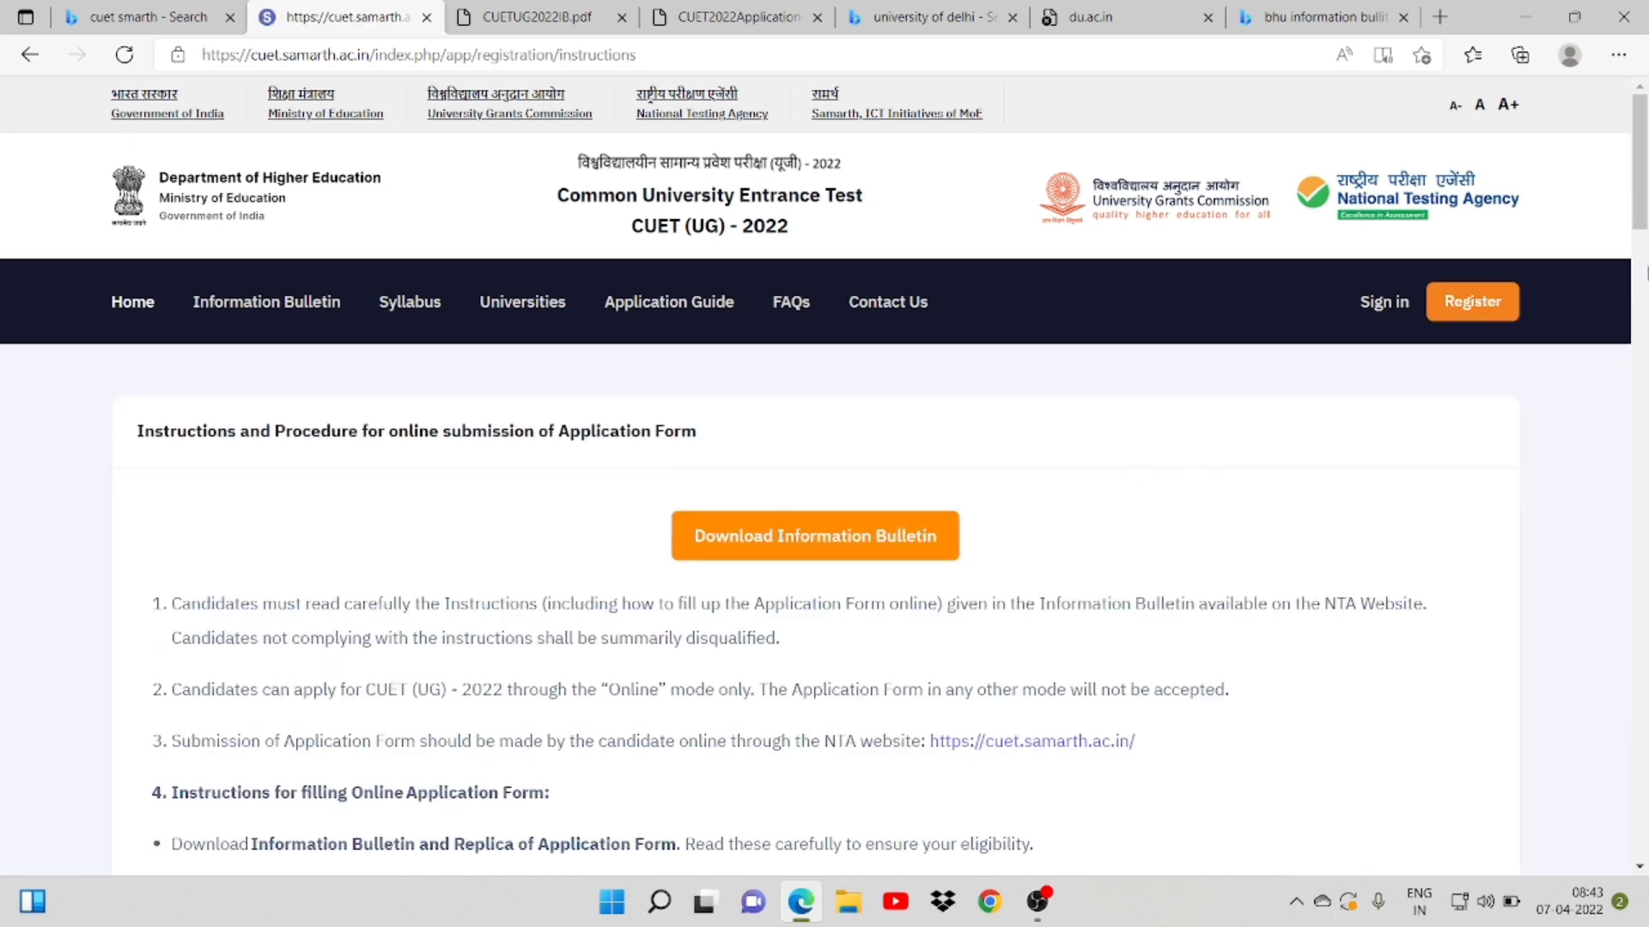
# - Scroll through the registration instructions, reading the photograph requirements
pyautogui.scroll(-9, 824, 473)
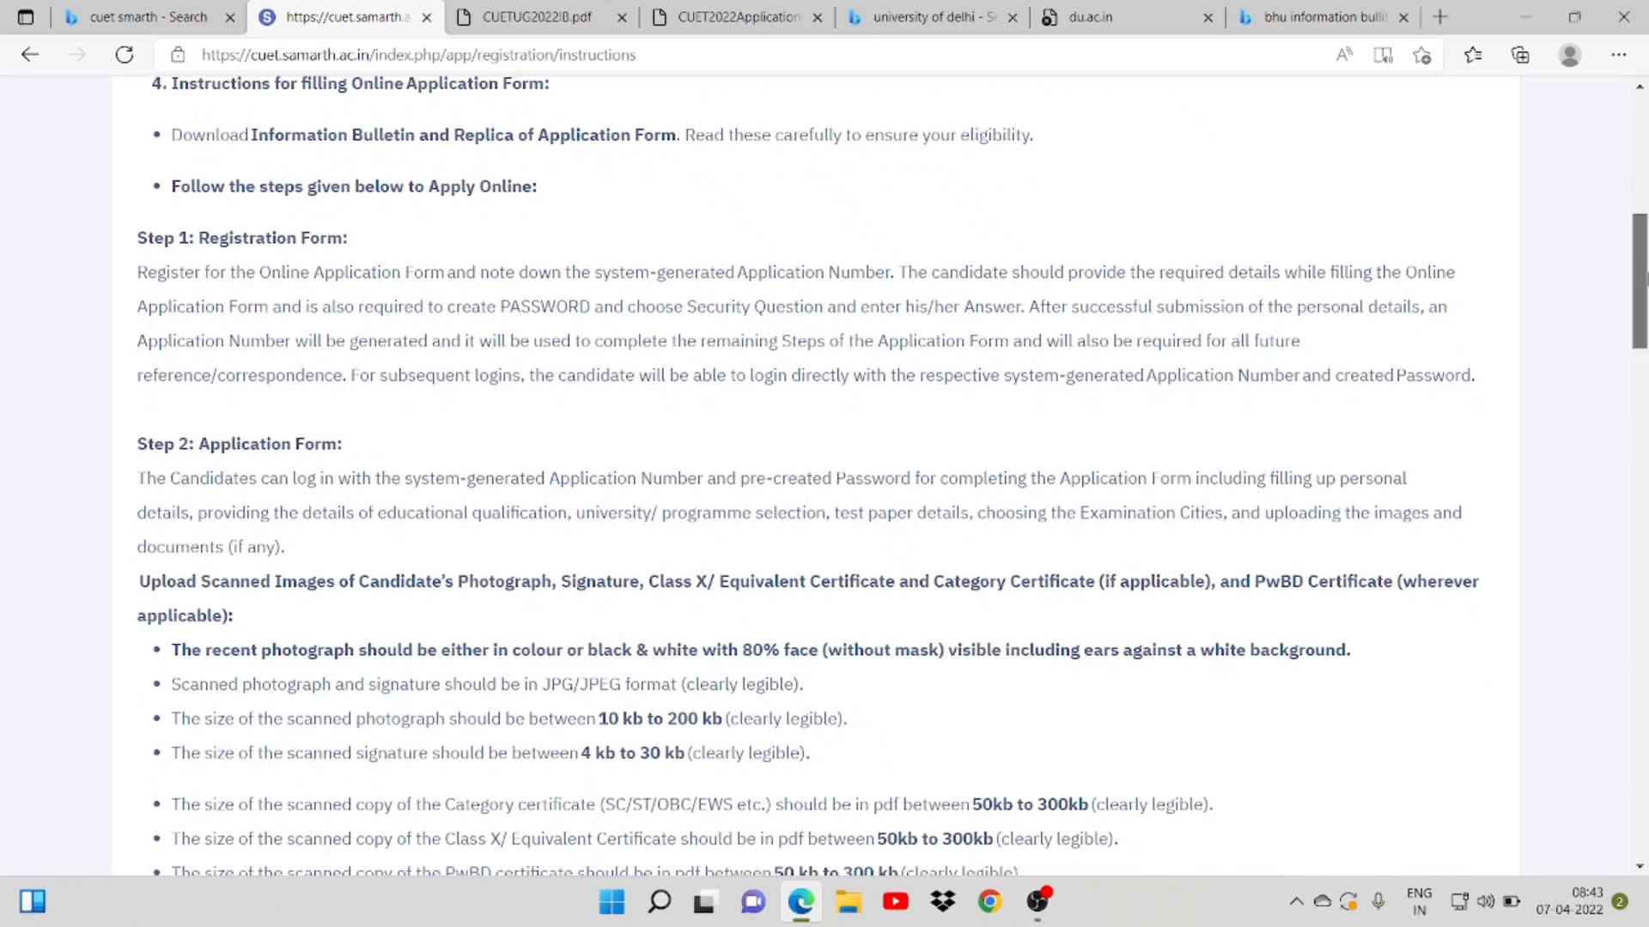
pyautogui.moveTo(1644, 296)
pyautogui.mouseDown()
pyautogui.moveTo(1644, 469)
pyautogui.moveTo(1633, 289)
pyautogui.mouseUp()
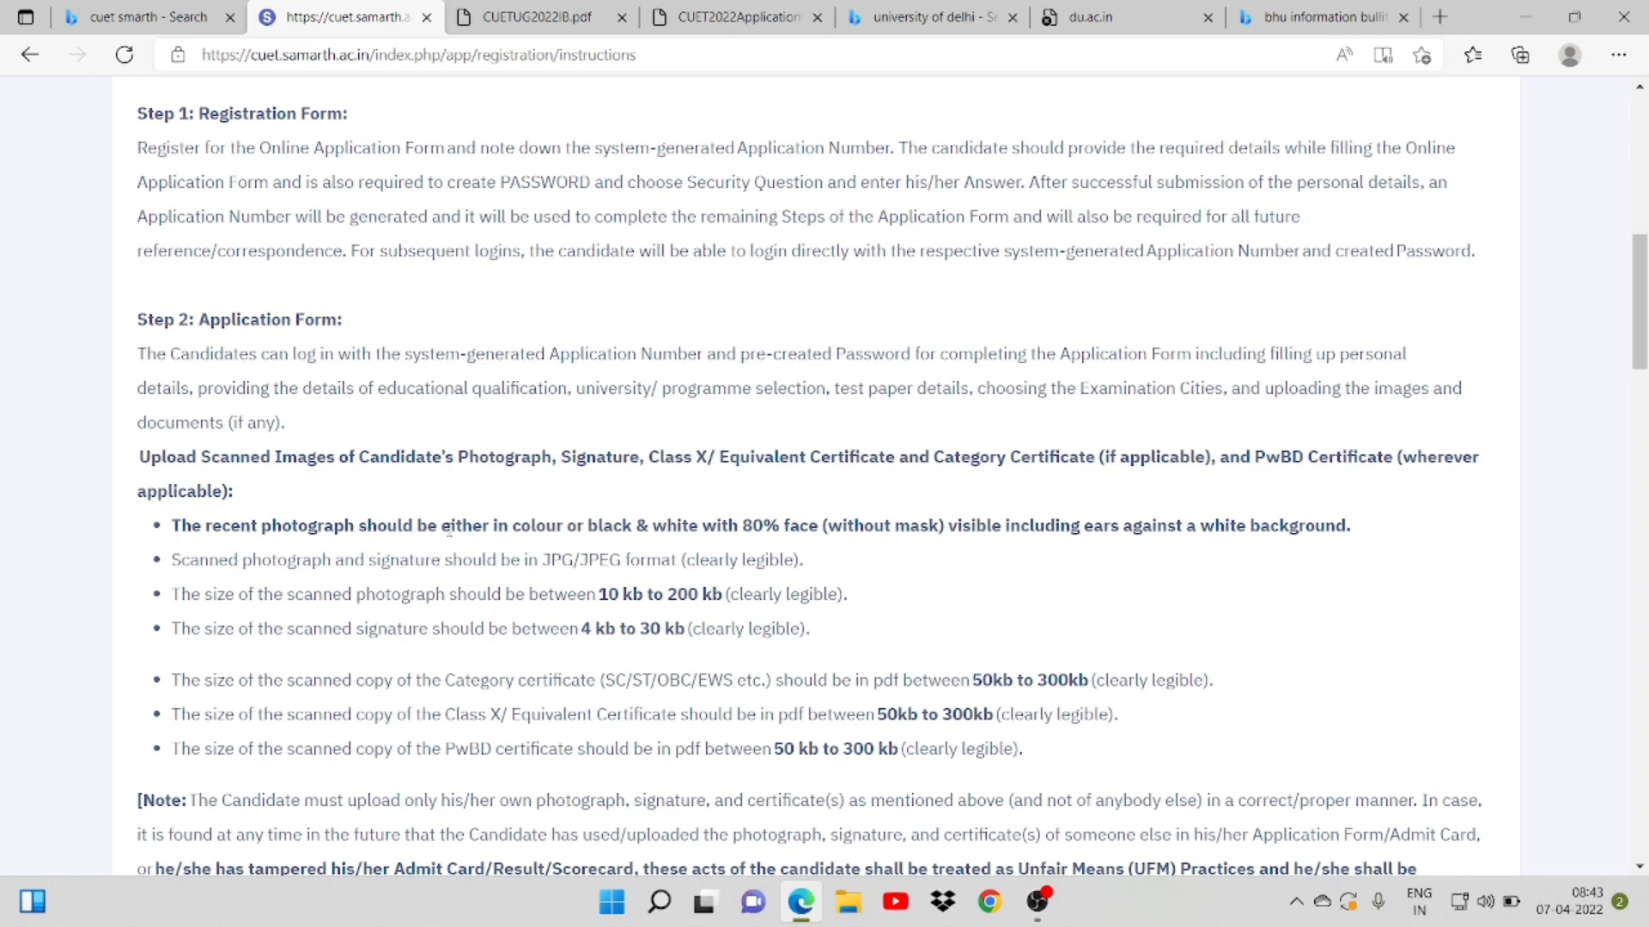
pyautogui.moveTo(448, 528); pyautogui.dragTo(821, 533)
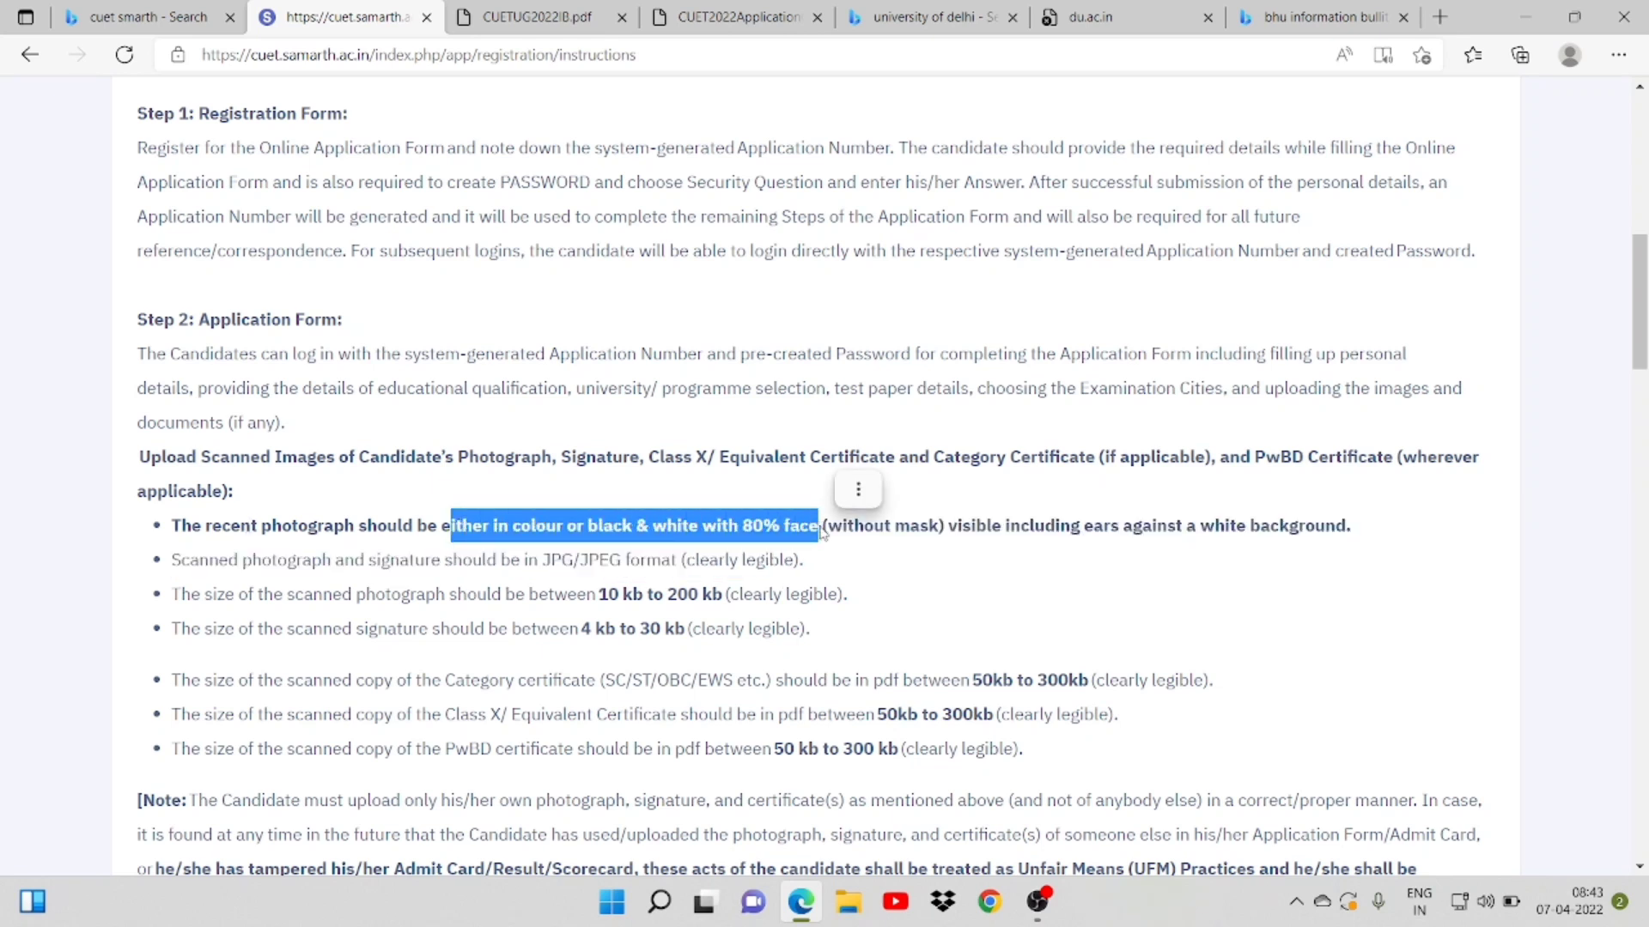
pyautogui.click(939, 531)
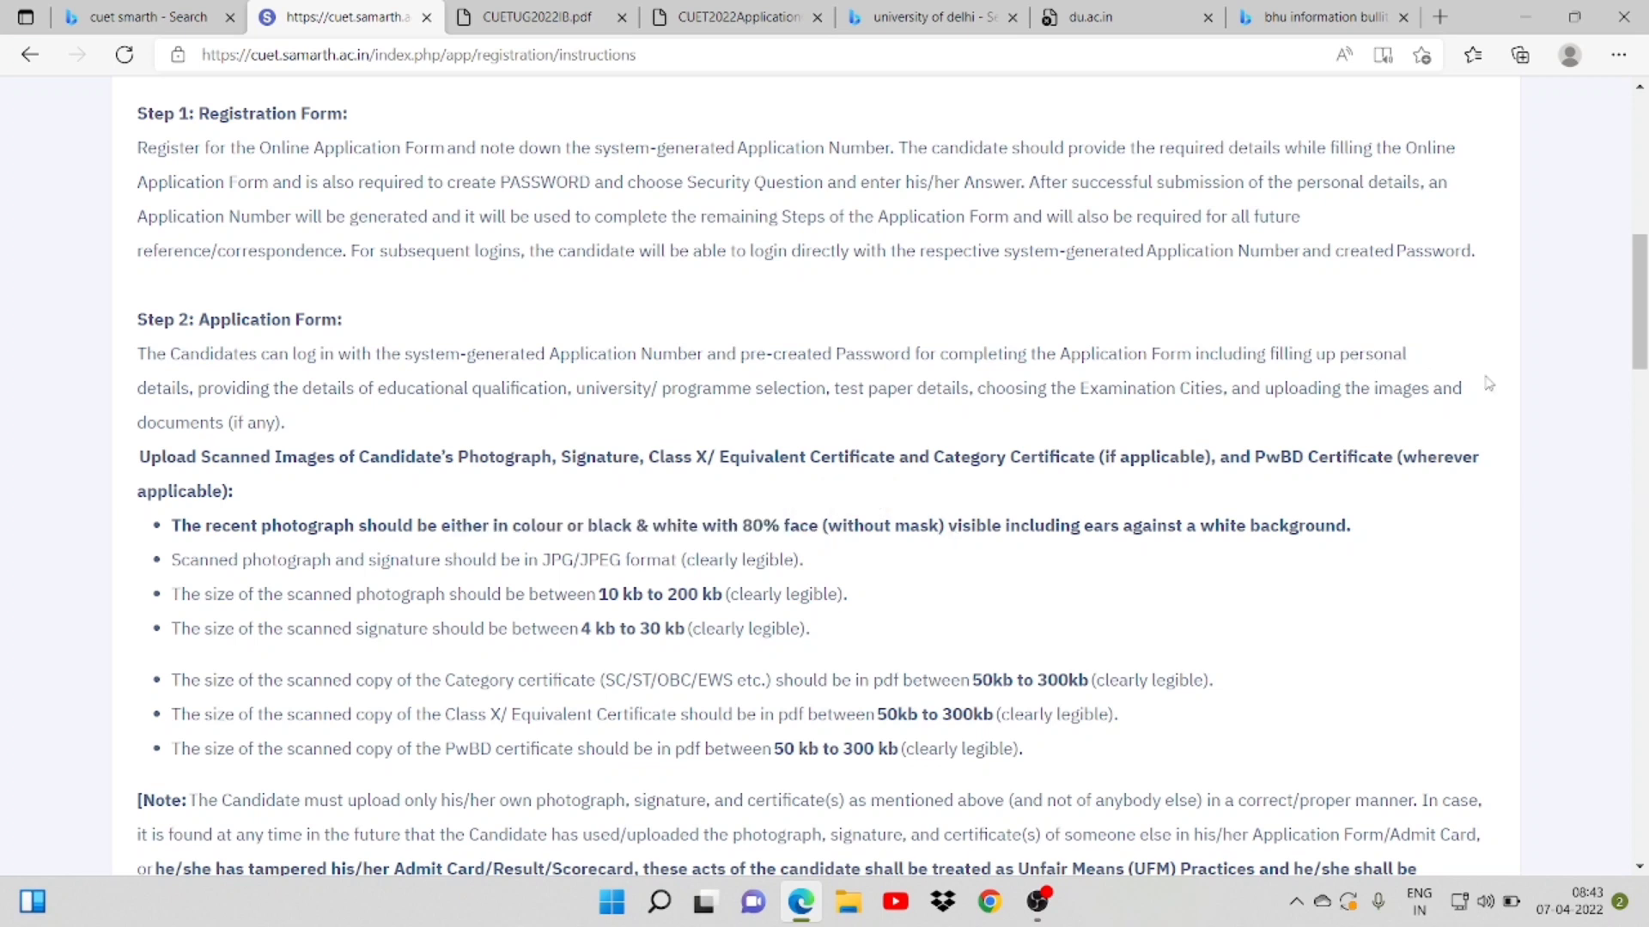
# - Tick the information-bulletin declaration and proceed to the Registration Form
pyautogui.scroll(-4, 1628, 365)
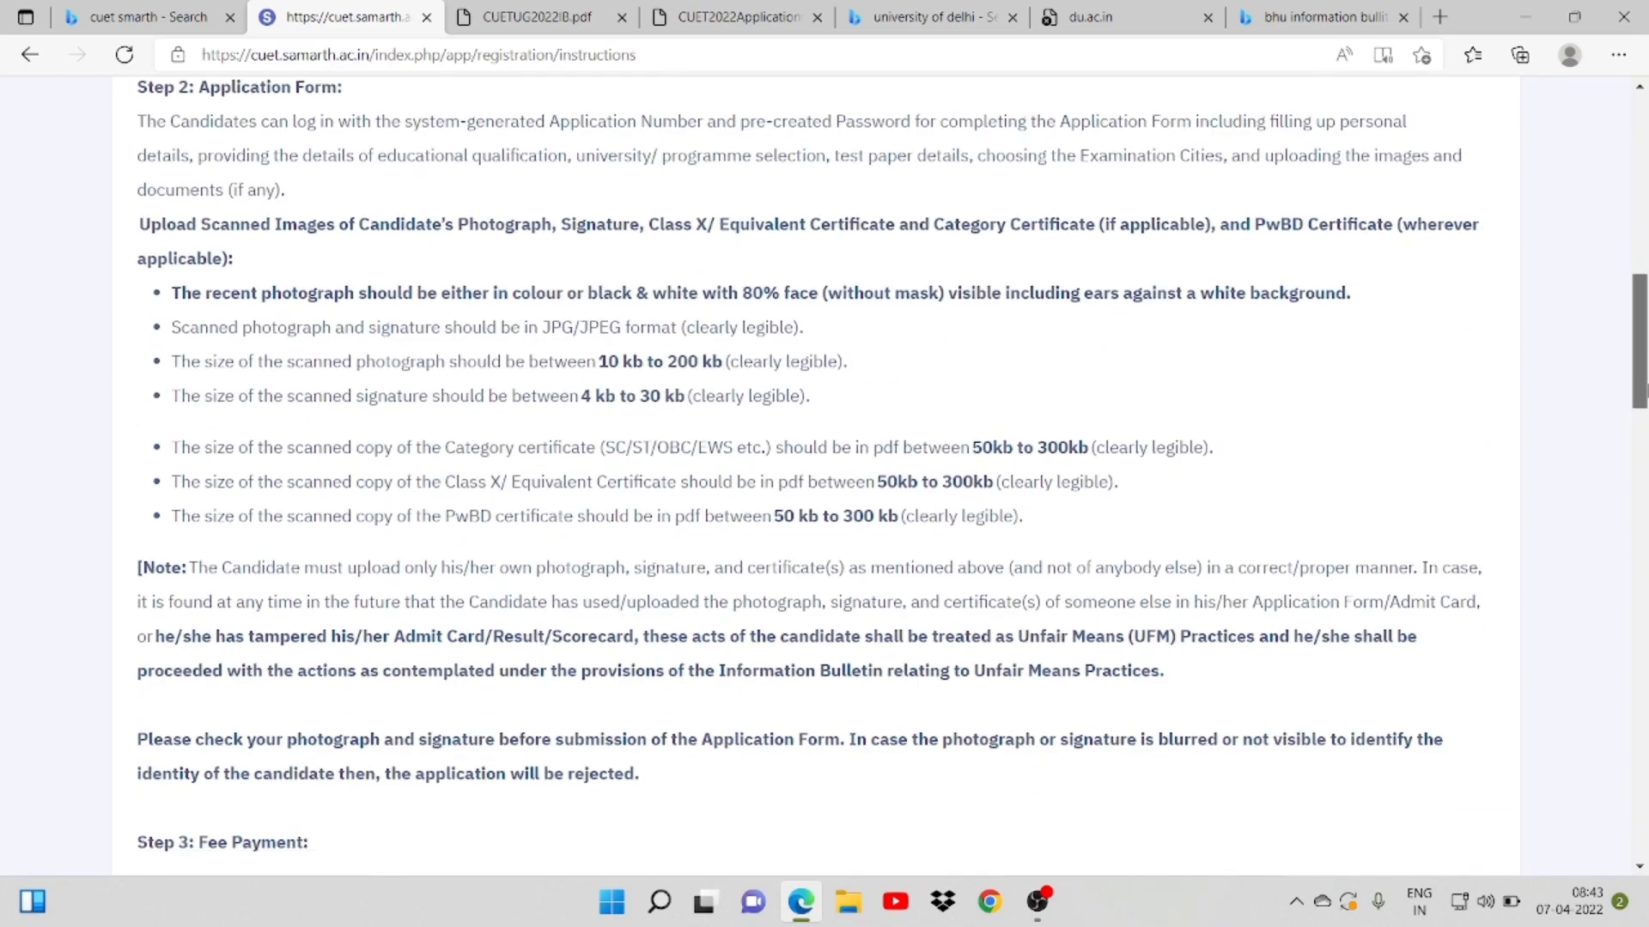
pyautogui.moveTo(1643, 411); pyautogui.dragTo(1624, 784)
pyautogui.scroll(-2, 1635, 755)
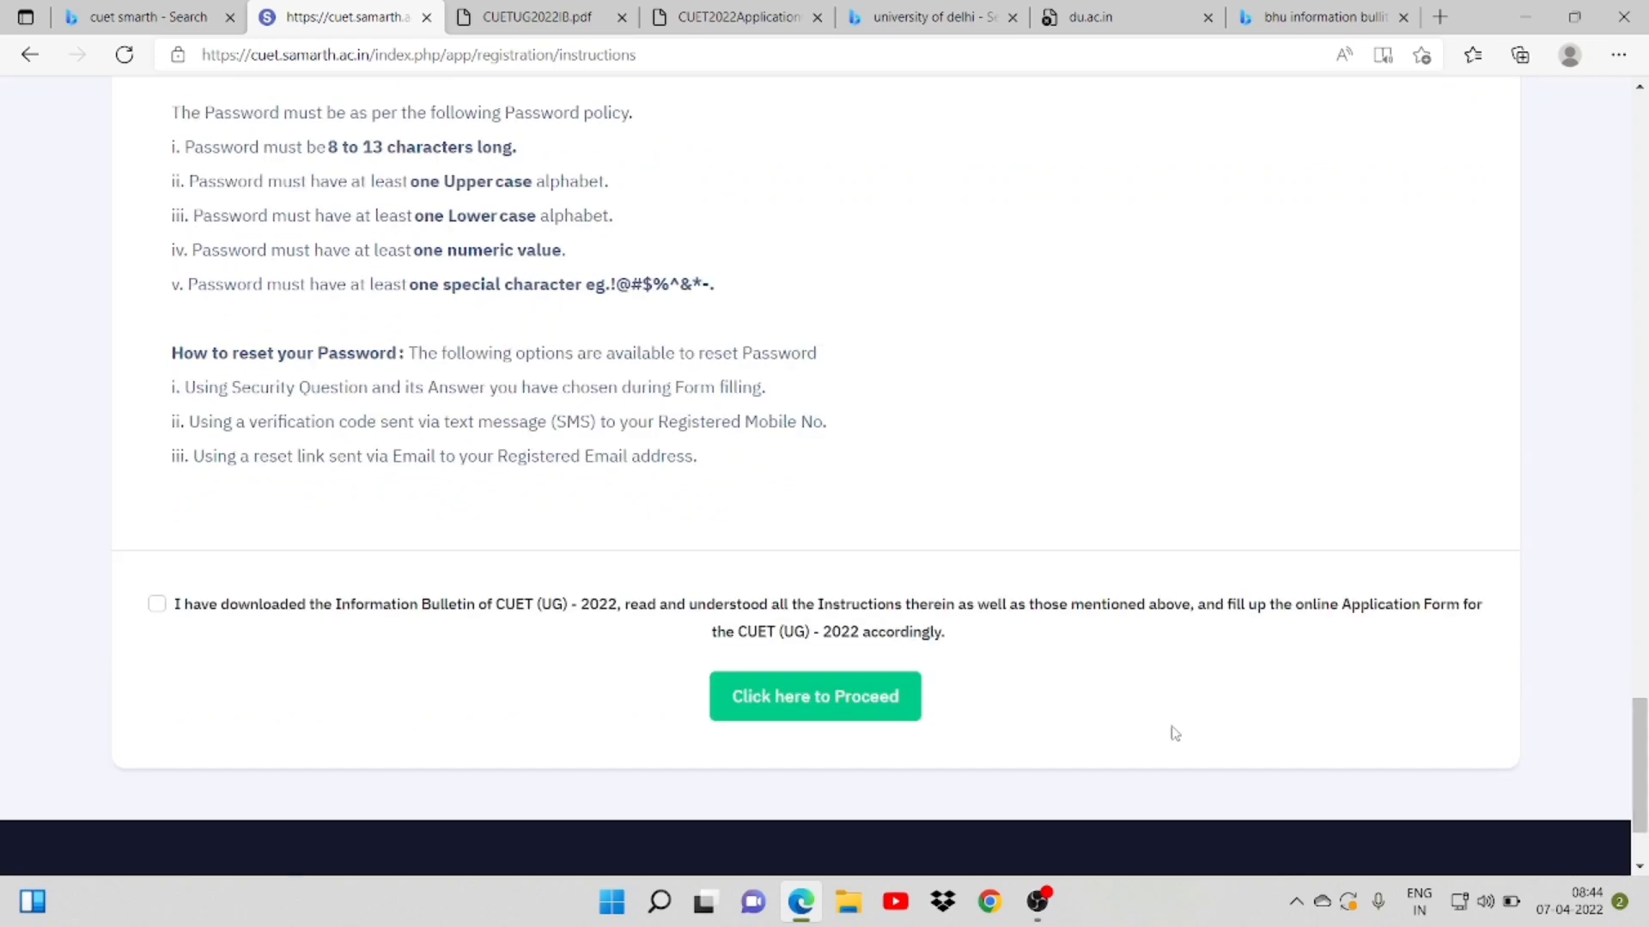
pyautogui.click(877, 703)
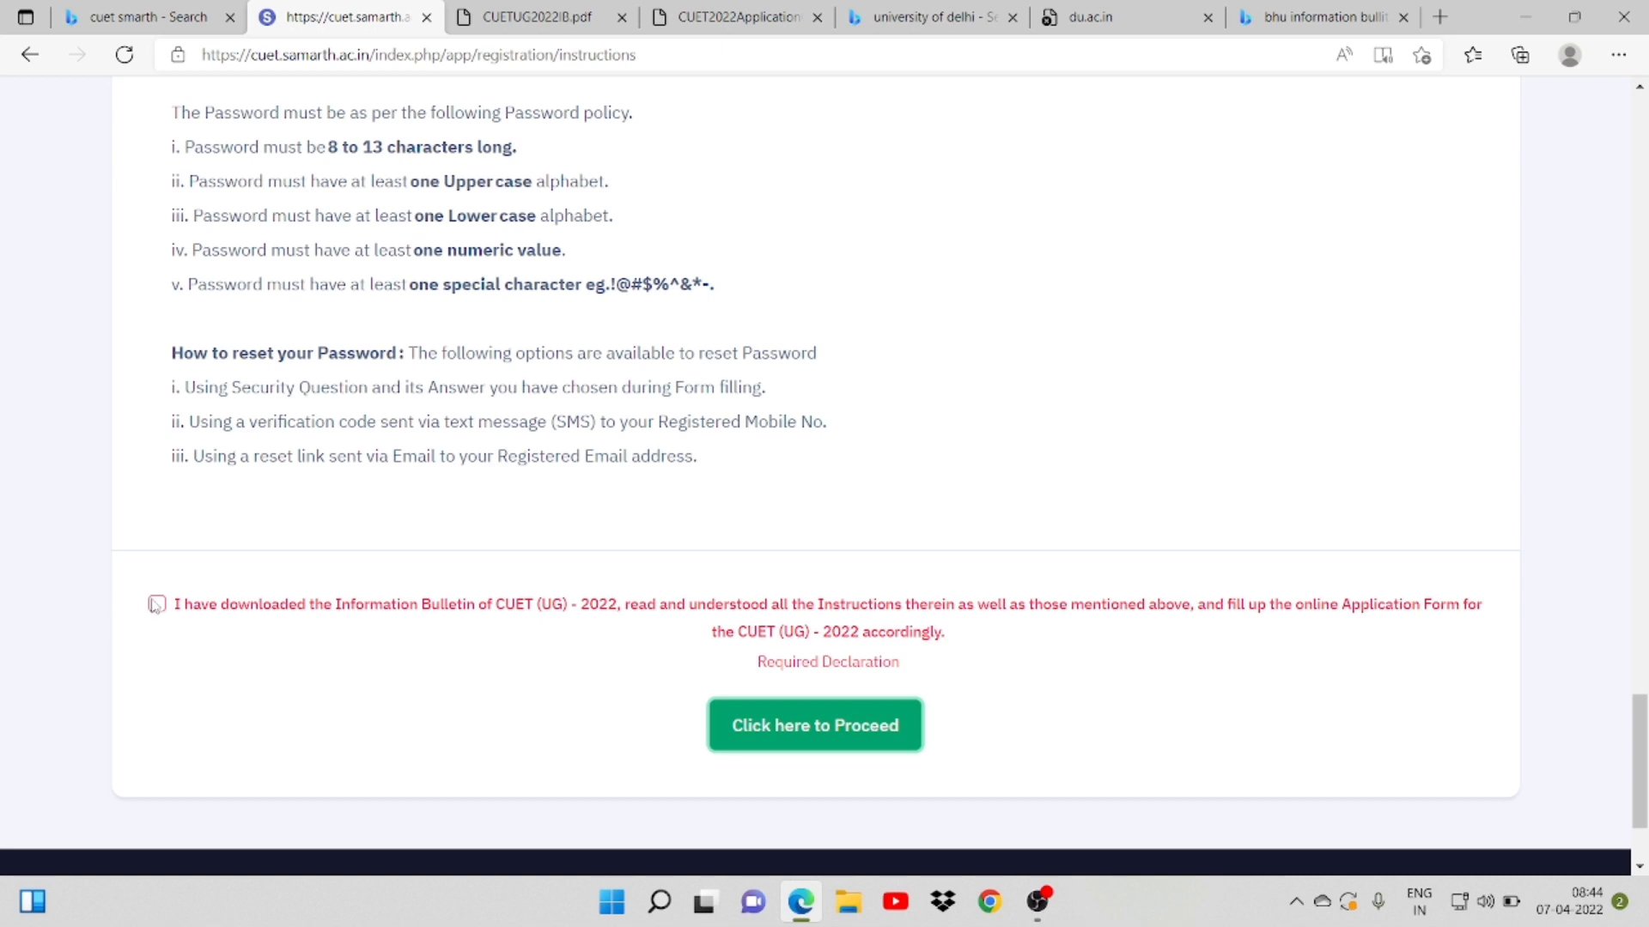
pyautogui.click(157, 605)
pyautogui.click(809, 696)
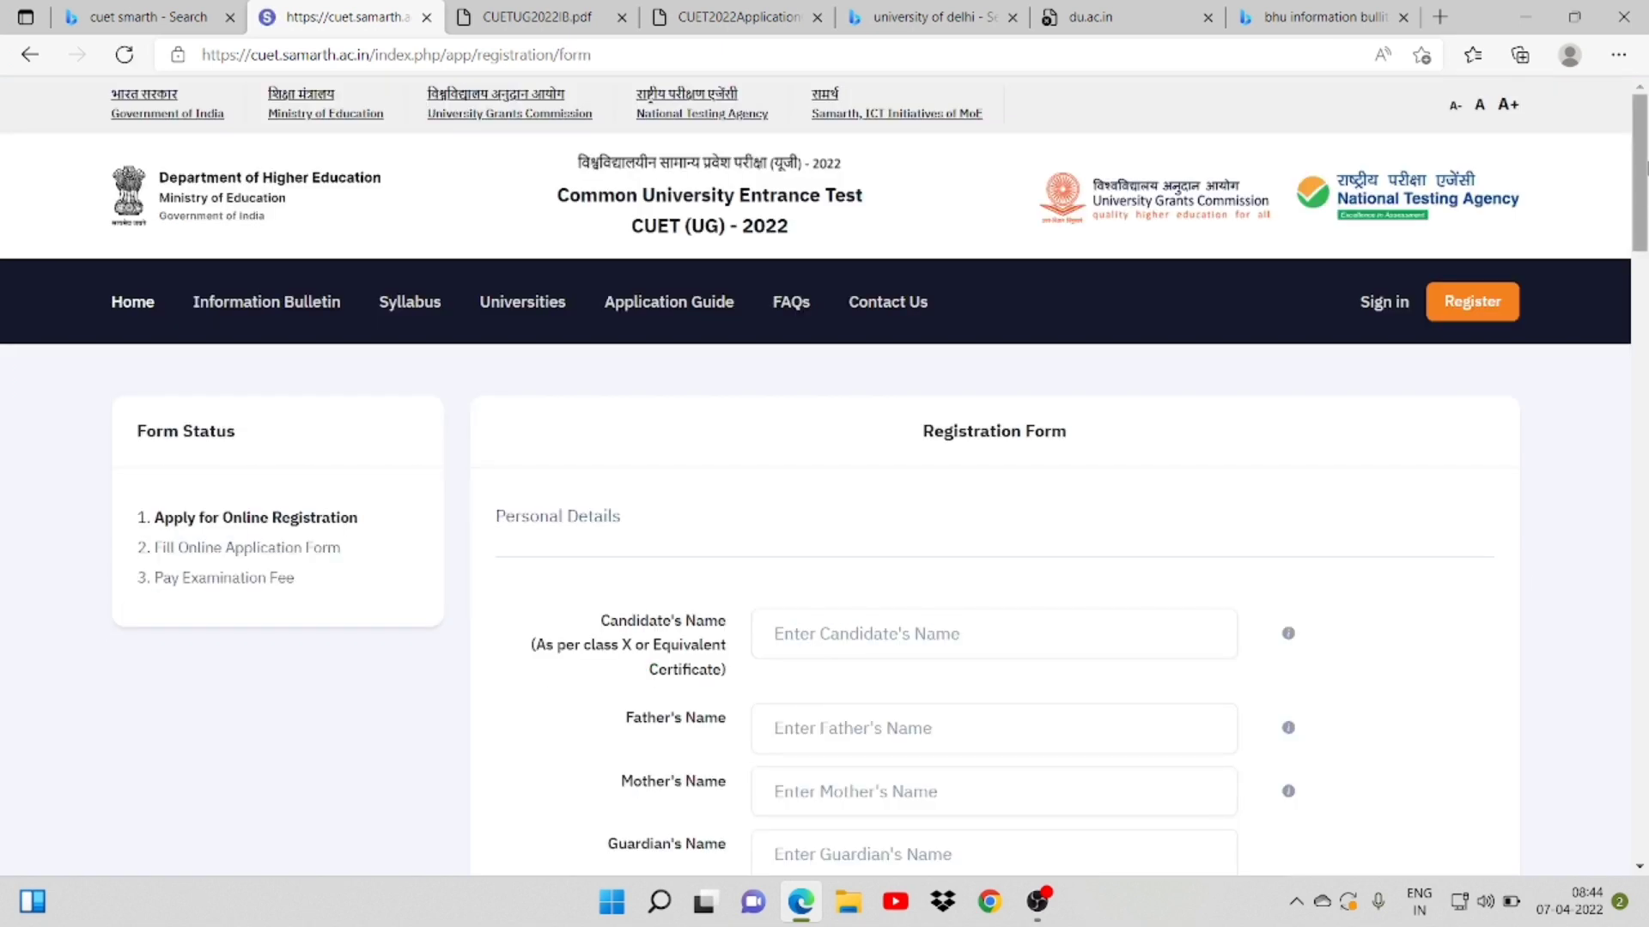
# - Fill the candidate's name from autofill, type the father's and mother's names, and skip Guardian
pyautogui.scroll(-3, 1274, 280)
pyautogui.click(894, 373)
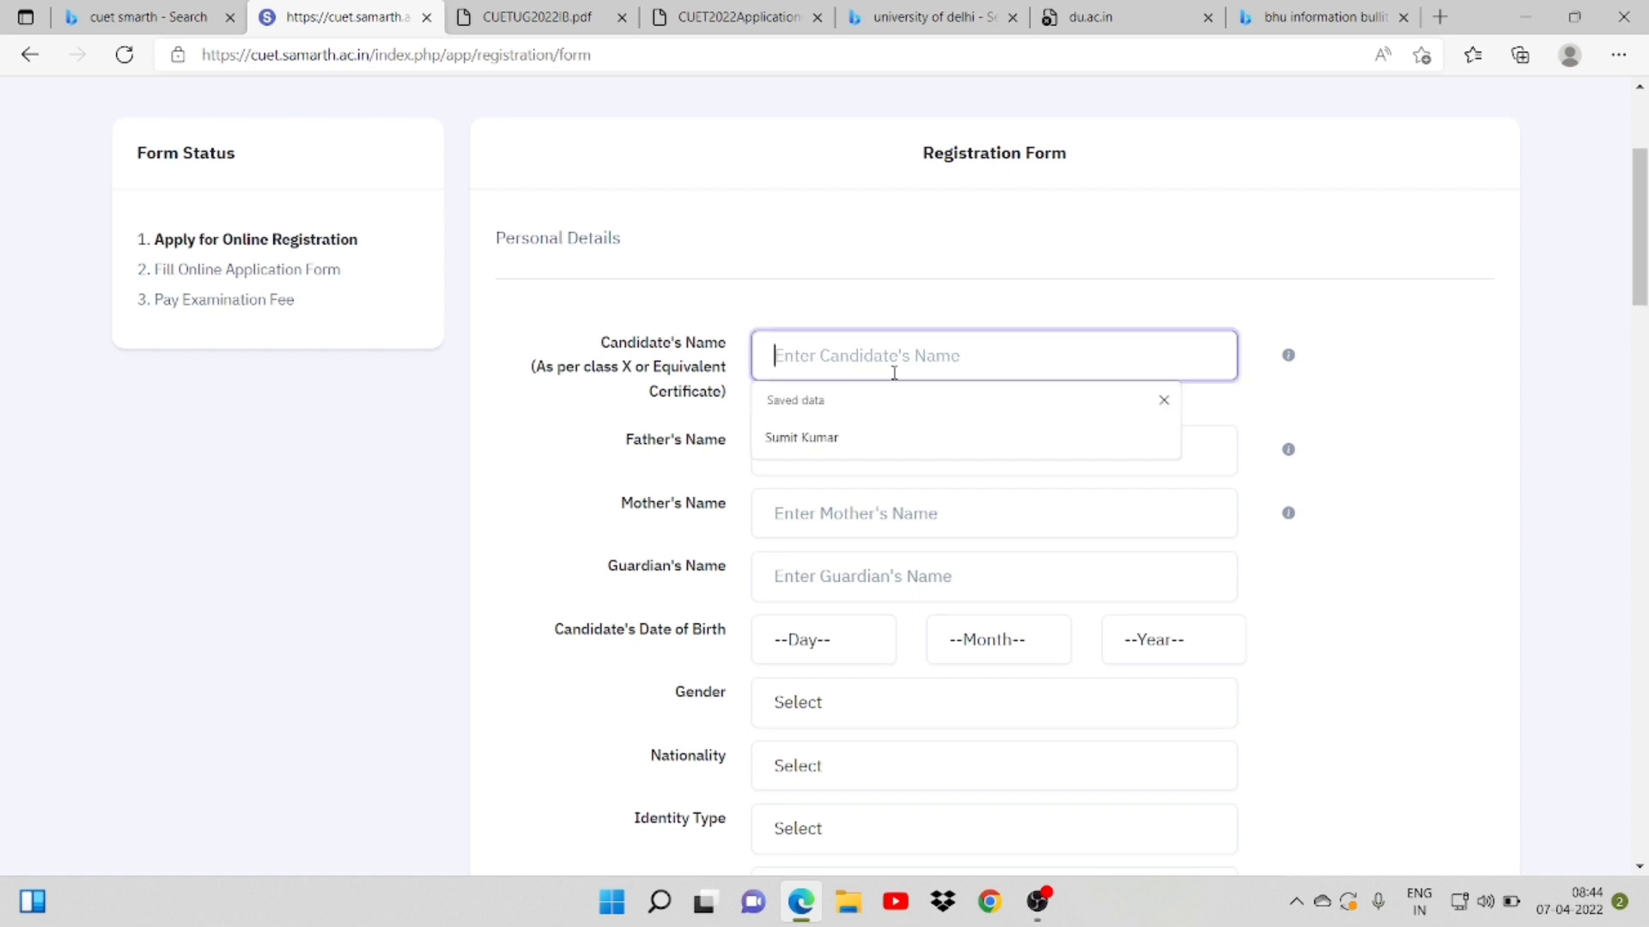
pyautogui.press('Down')
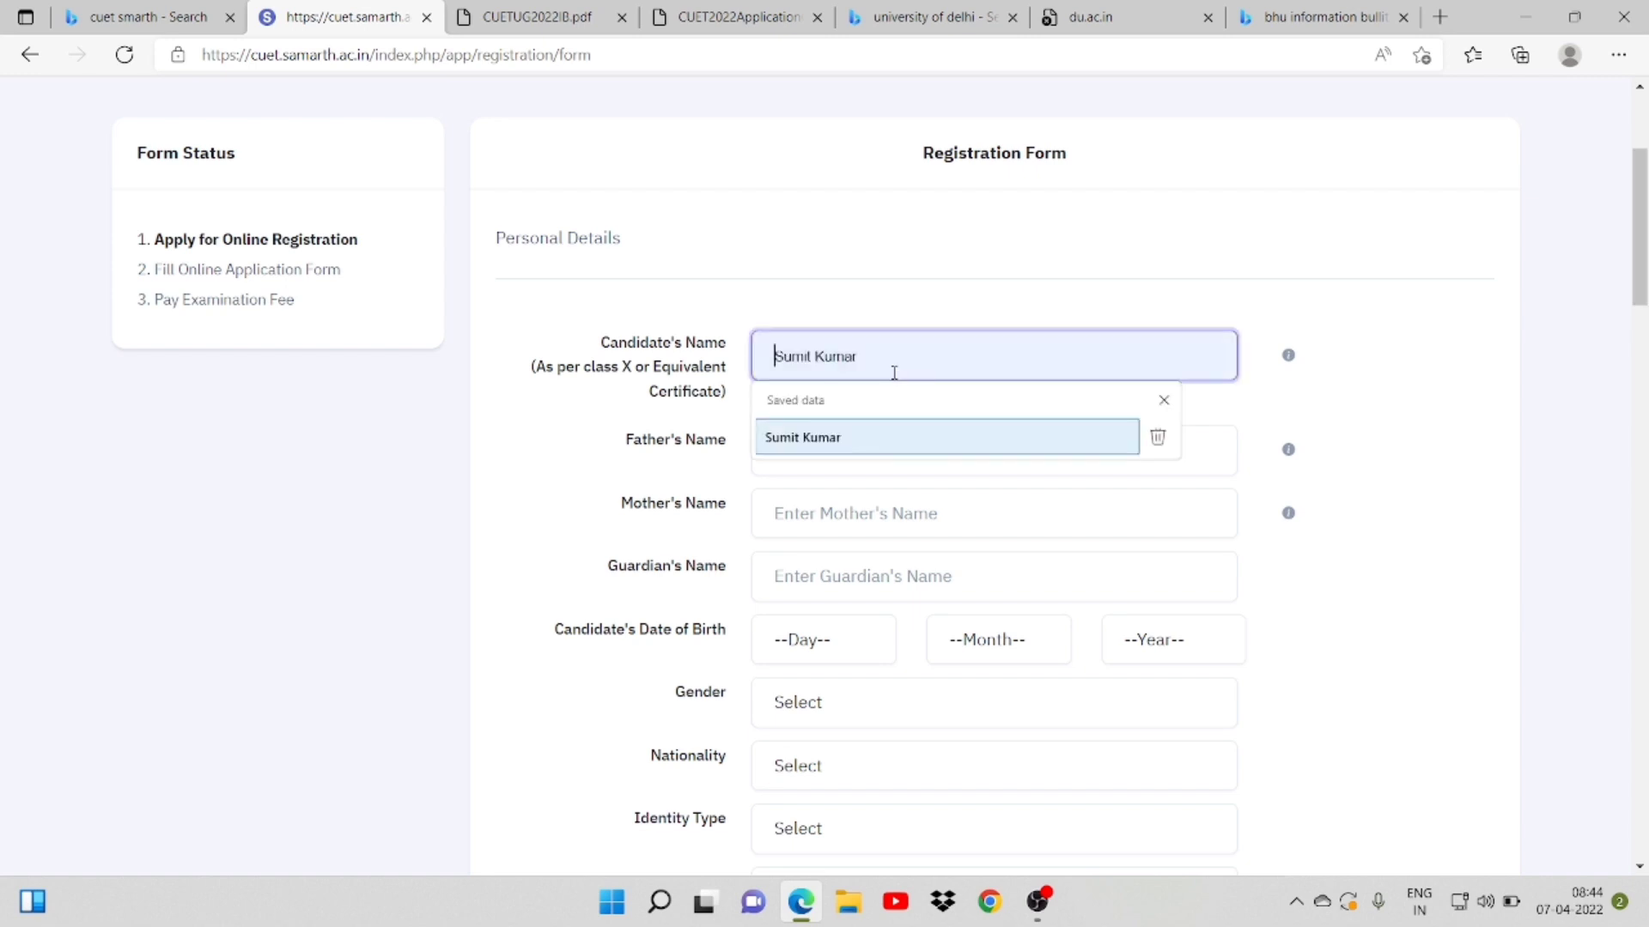
pyautogui.press('Return')
pyautogui.press('Tab')
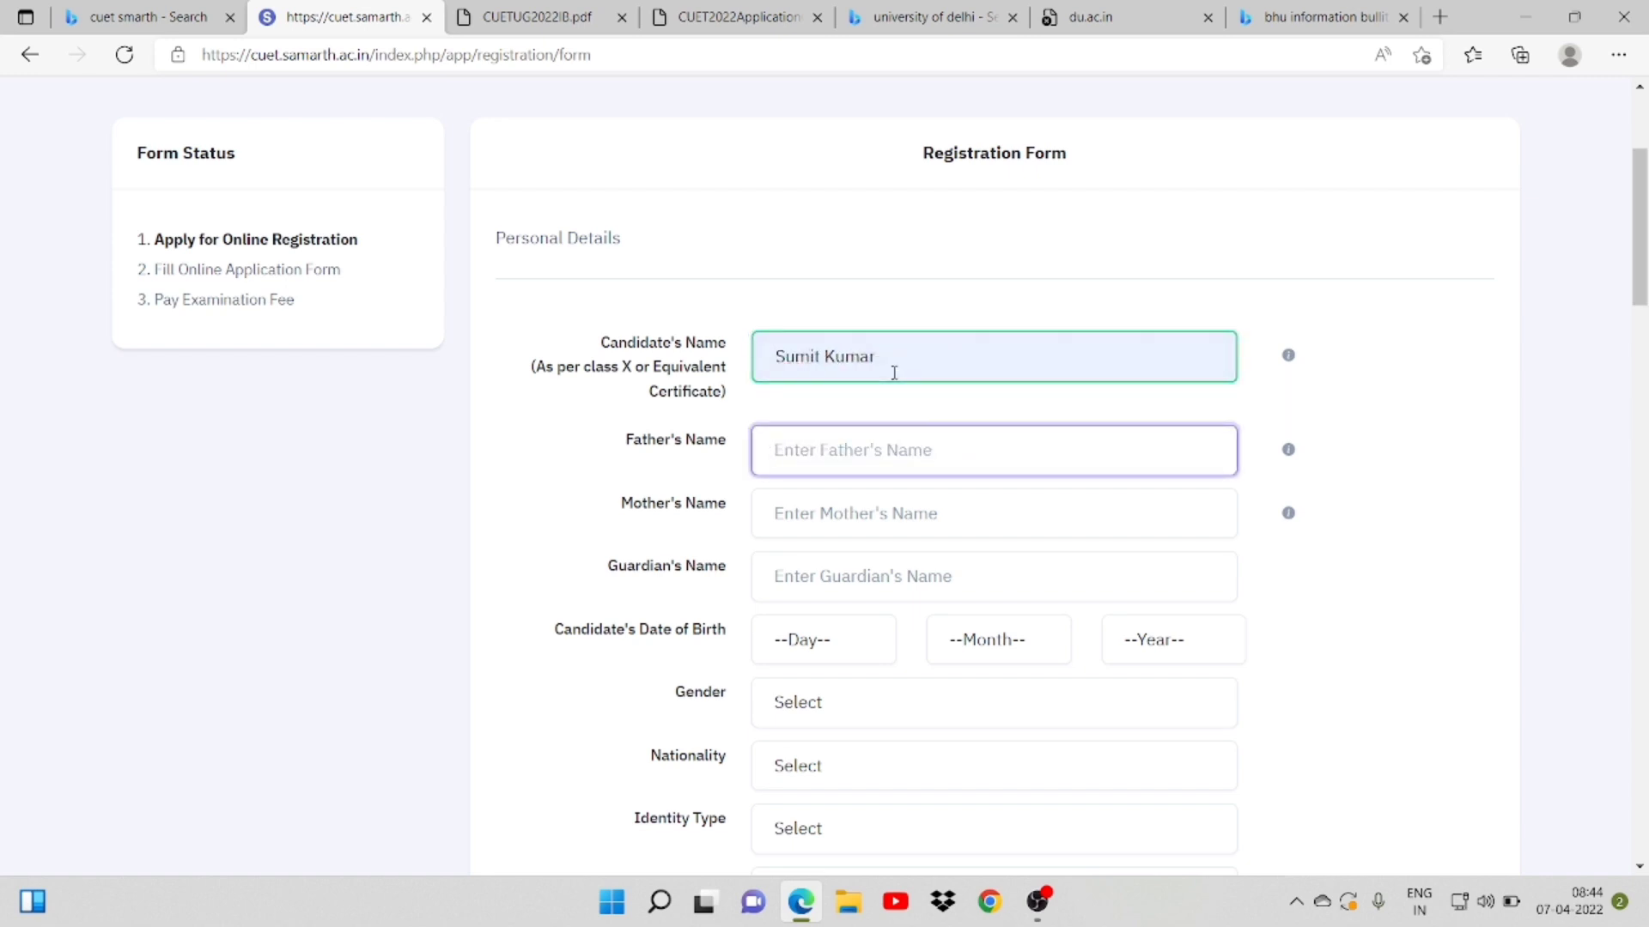
pyautogui.press('Down')
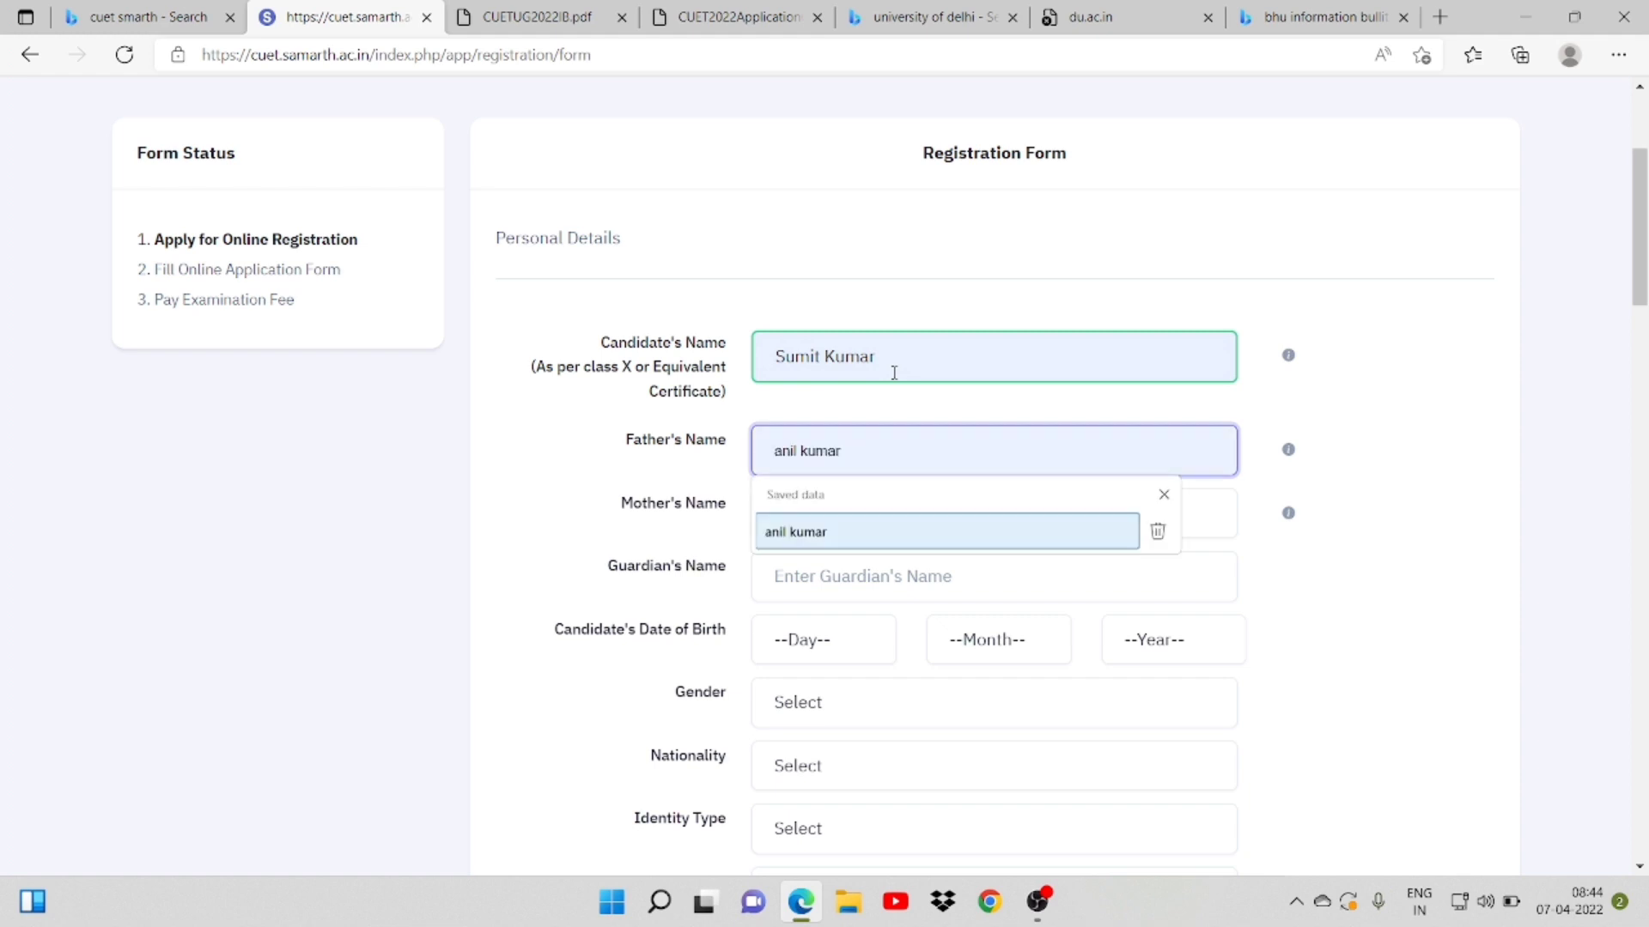
pyautogui.press('Tab')
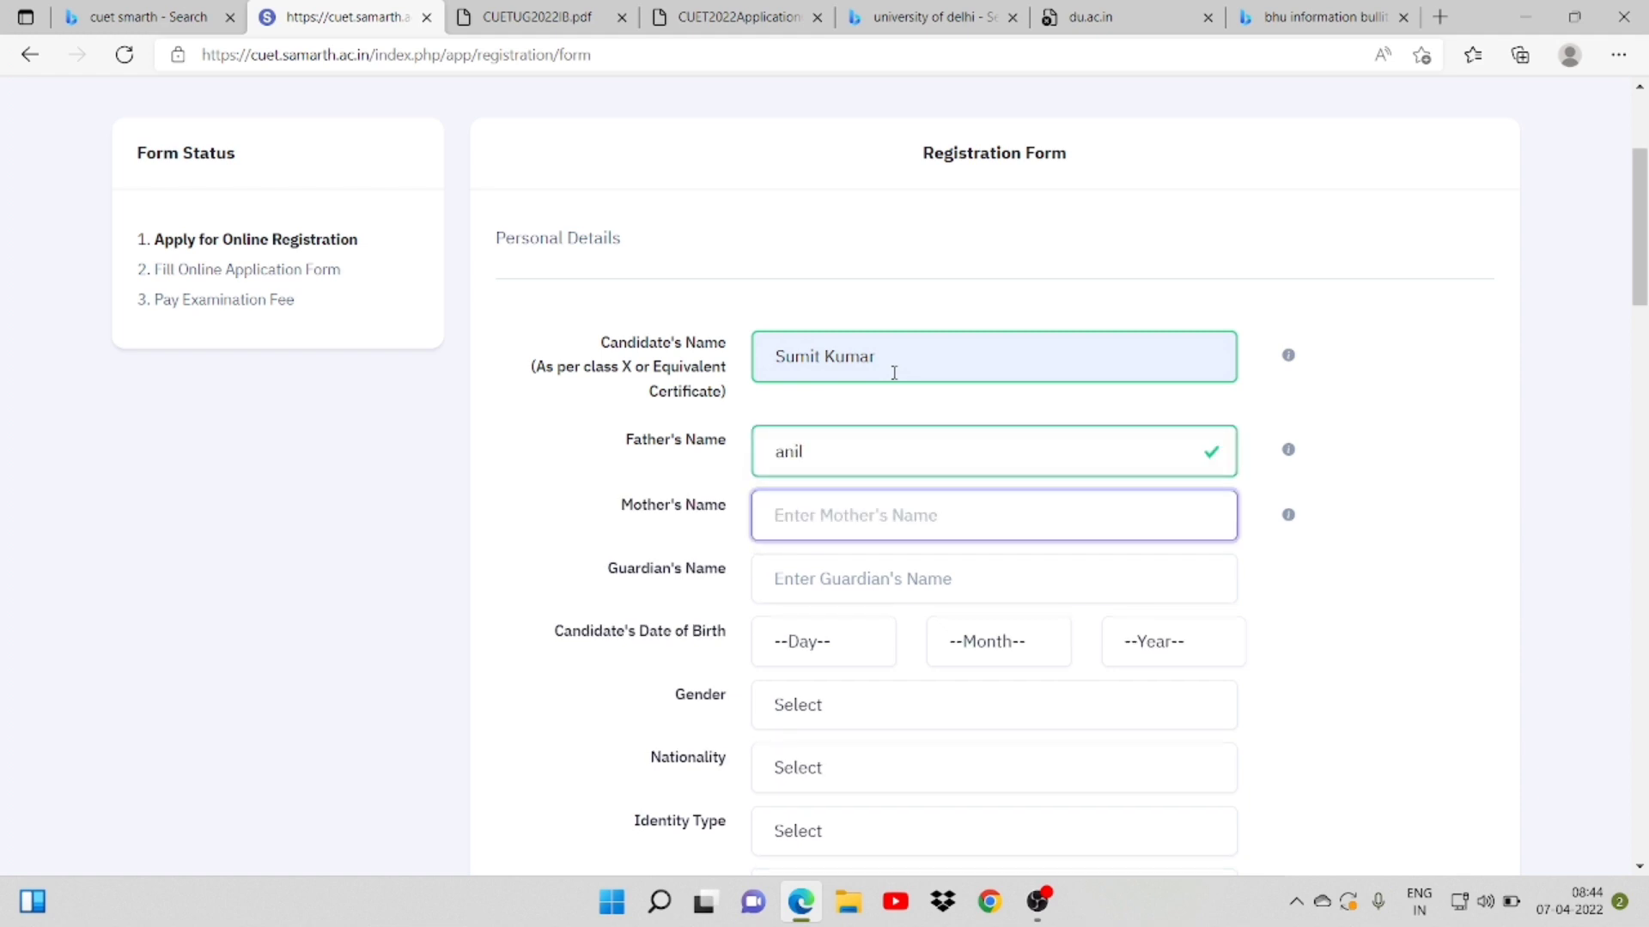
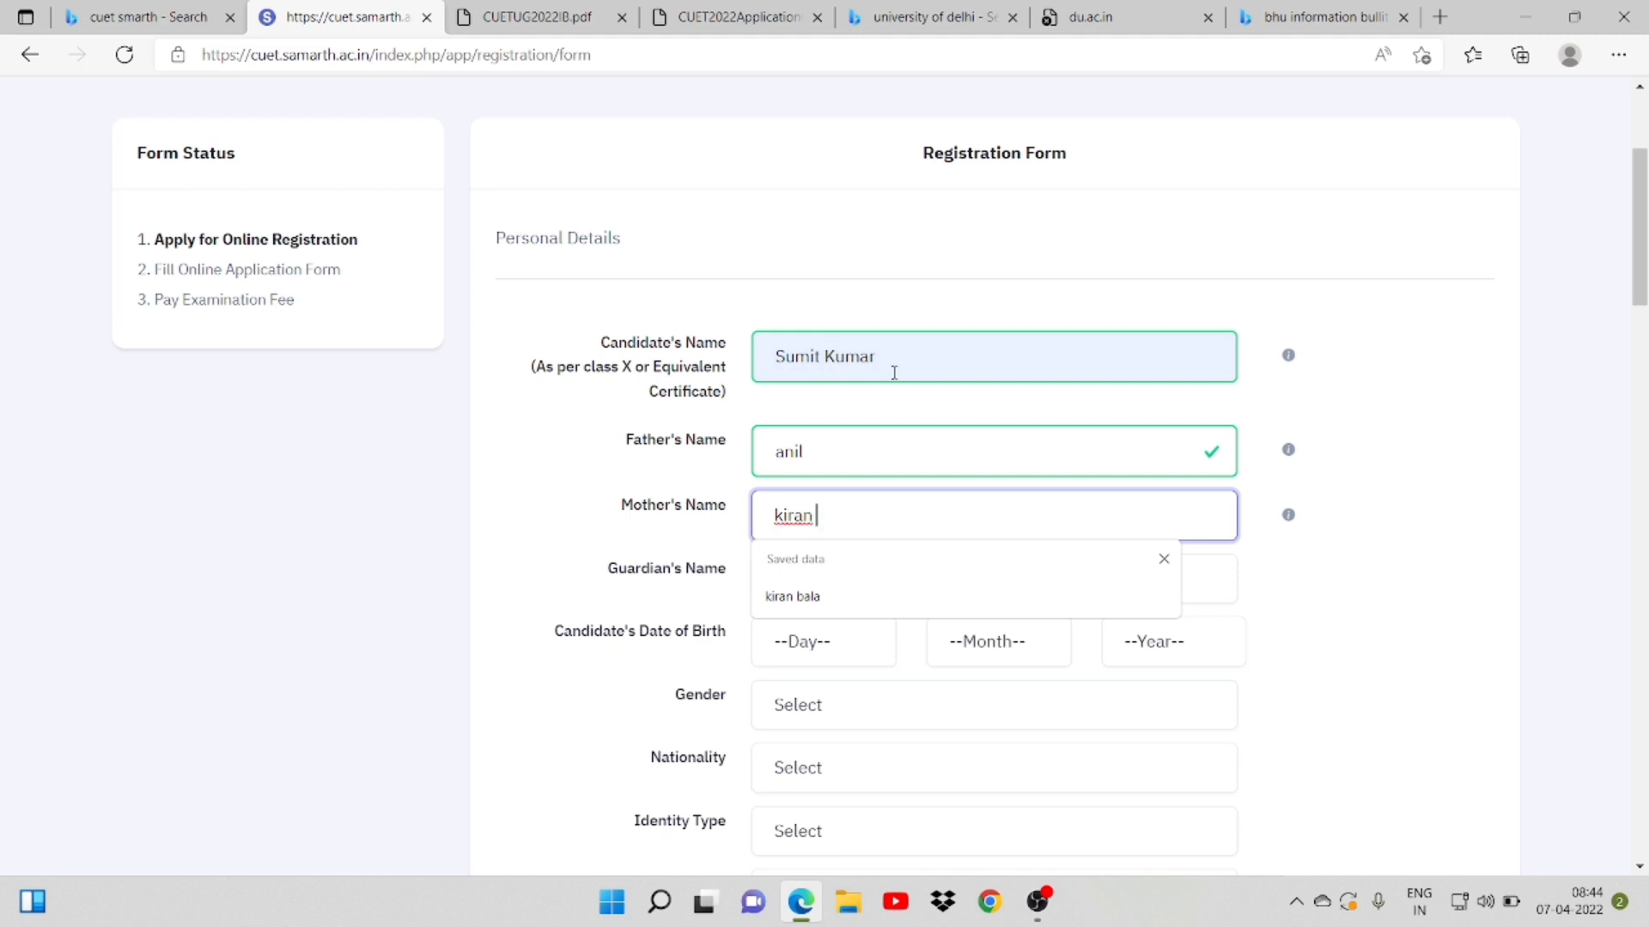
pyautogui.press('Tab')
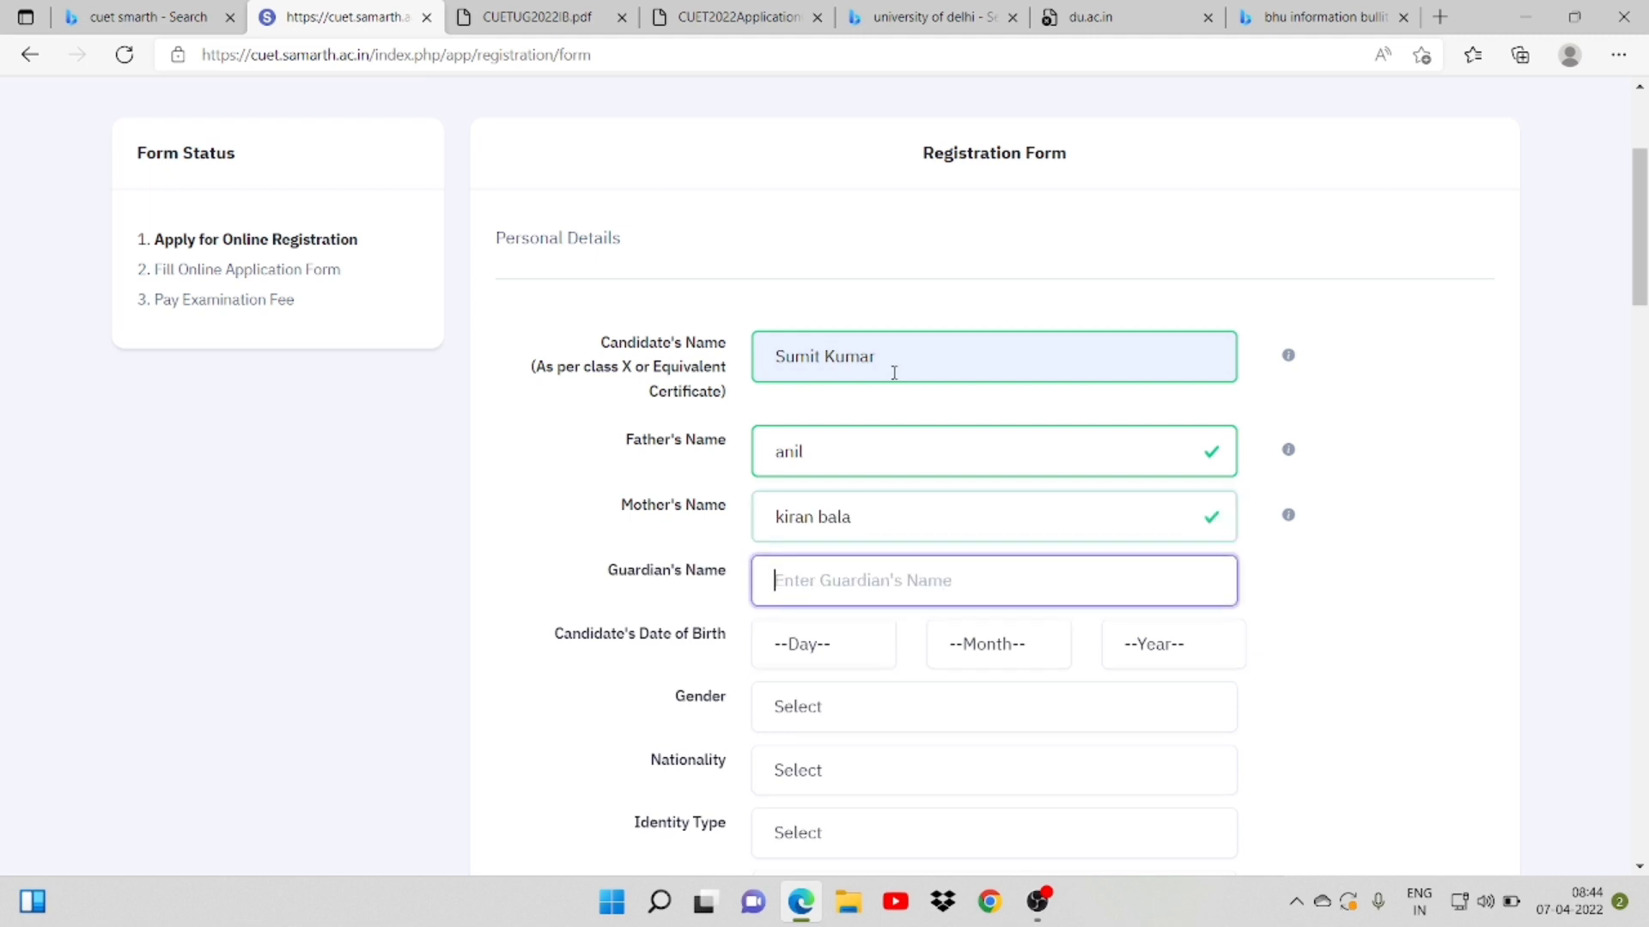
pyautogui.press('Tab')
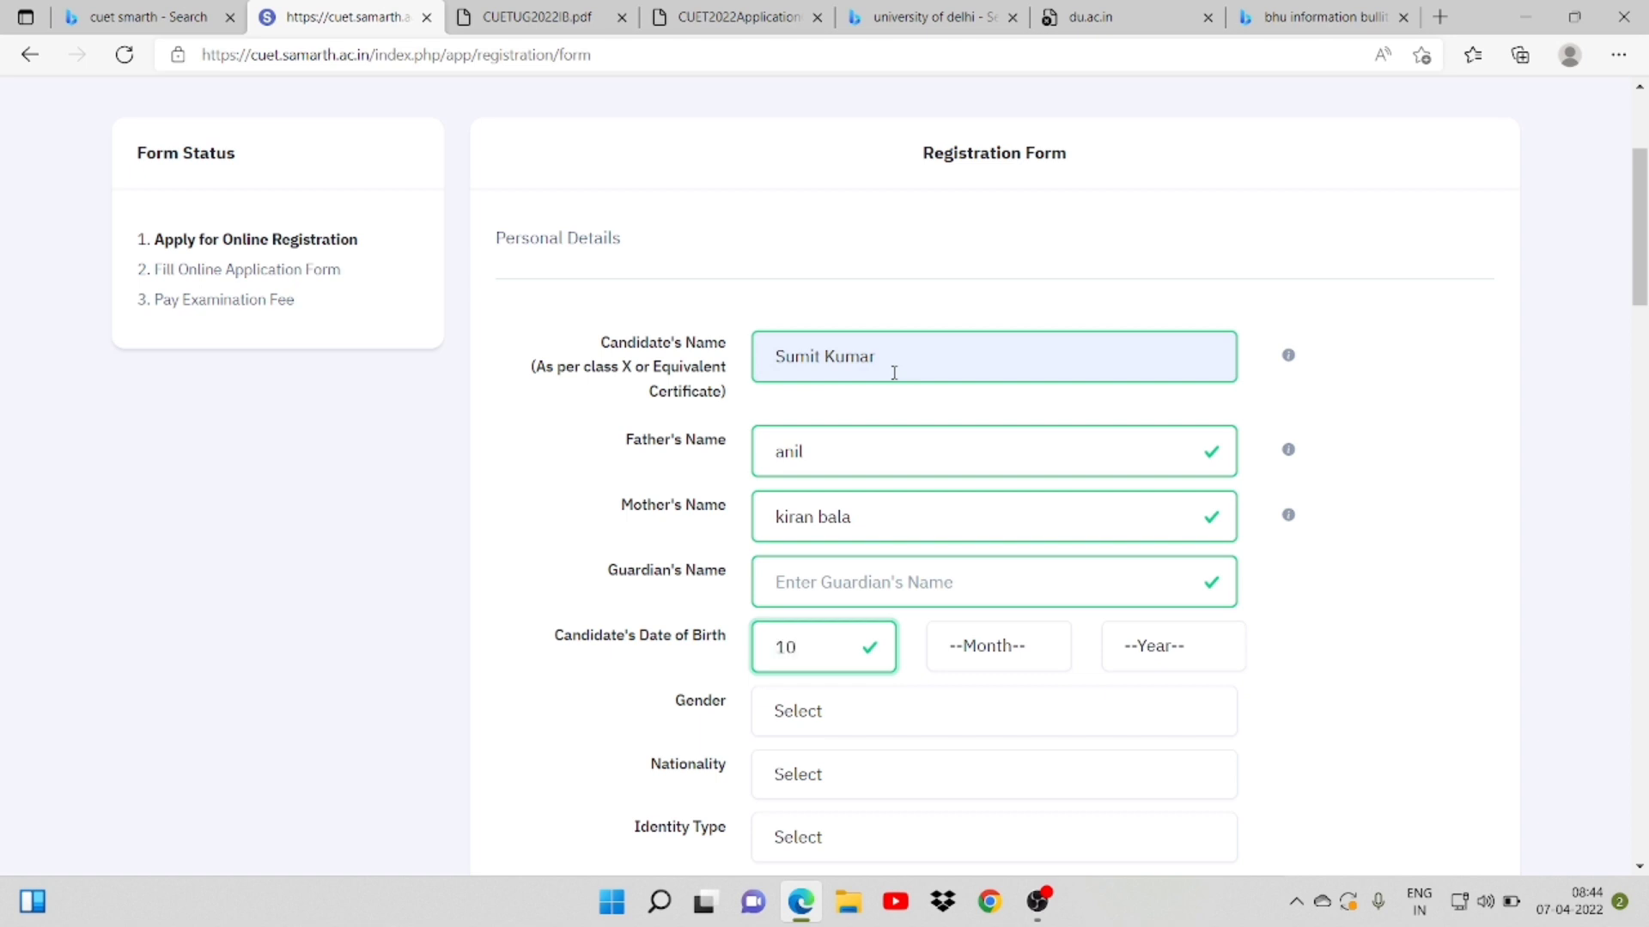
# - Set the date of birth to 29 September 2000
pyautogui.click(833, 659)
pyautogui.click(886, 608)
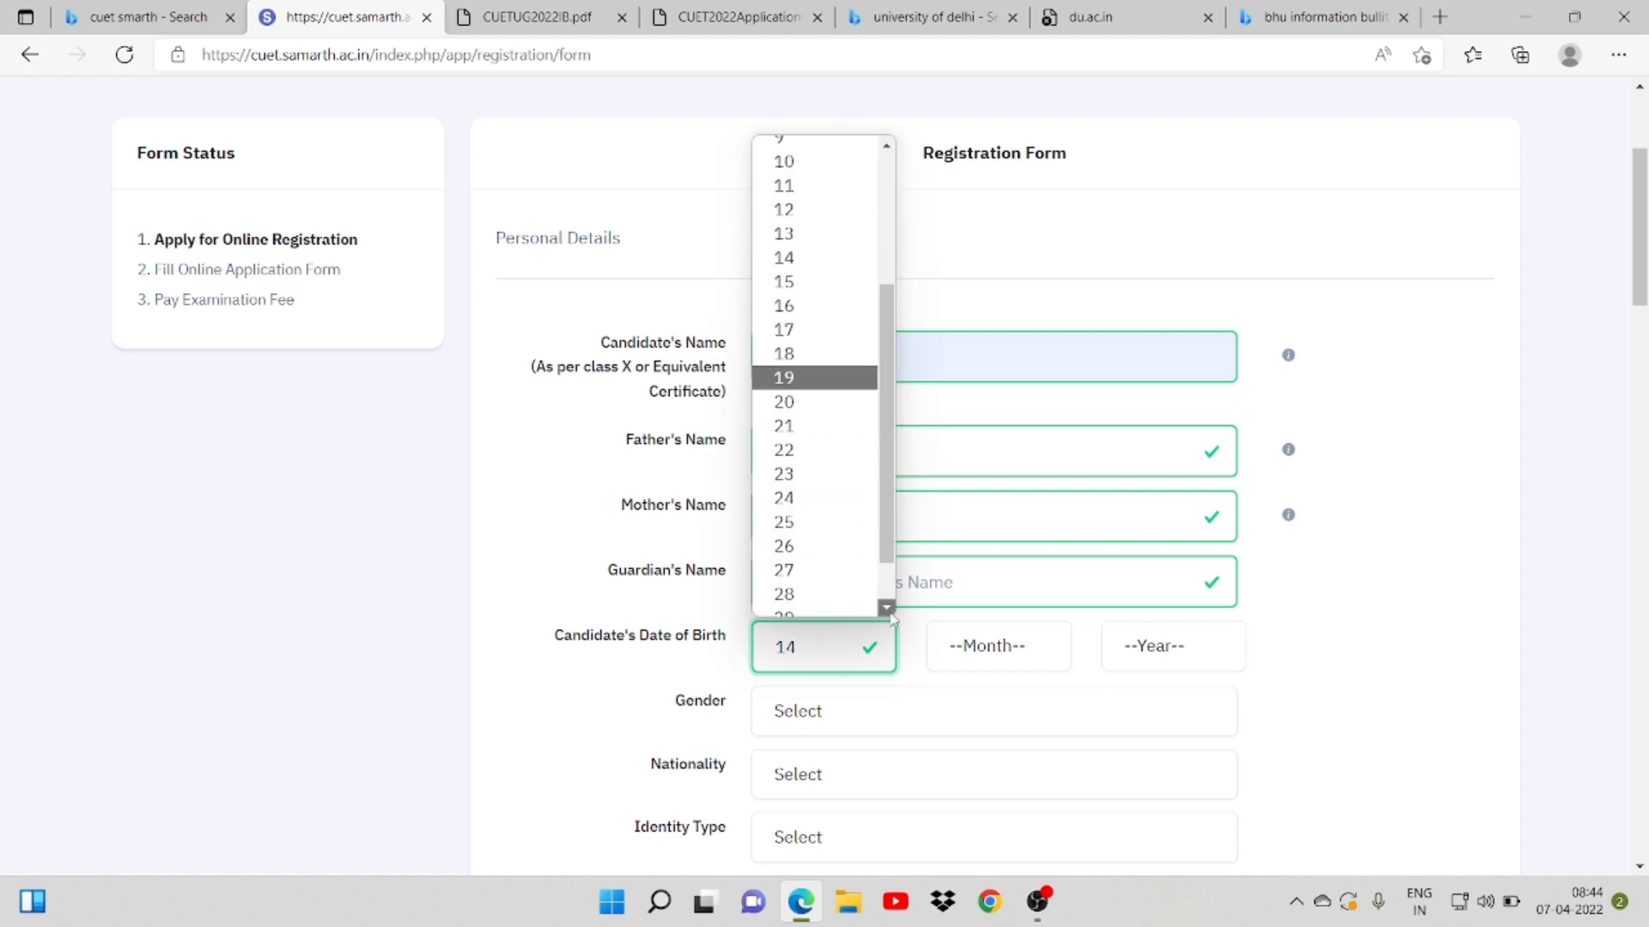
pyautogui.scroll(-1, 890, 617)
pyautogui.click(817, 558)
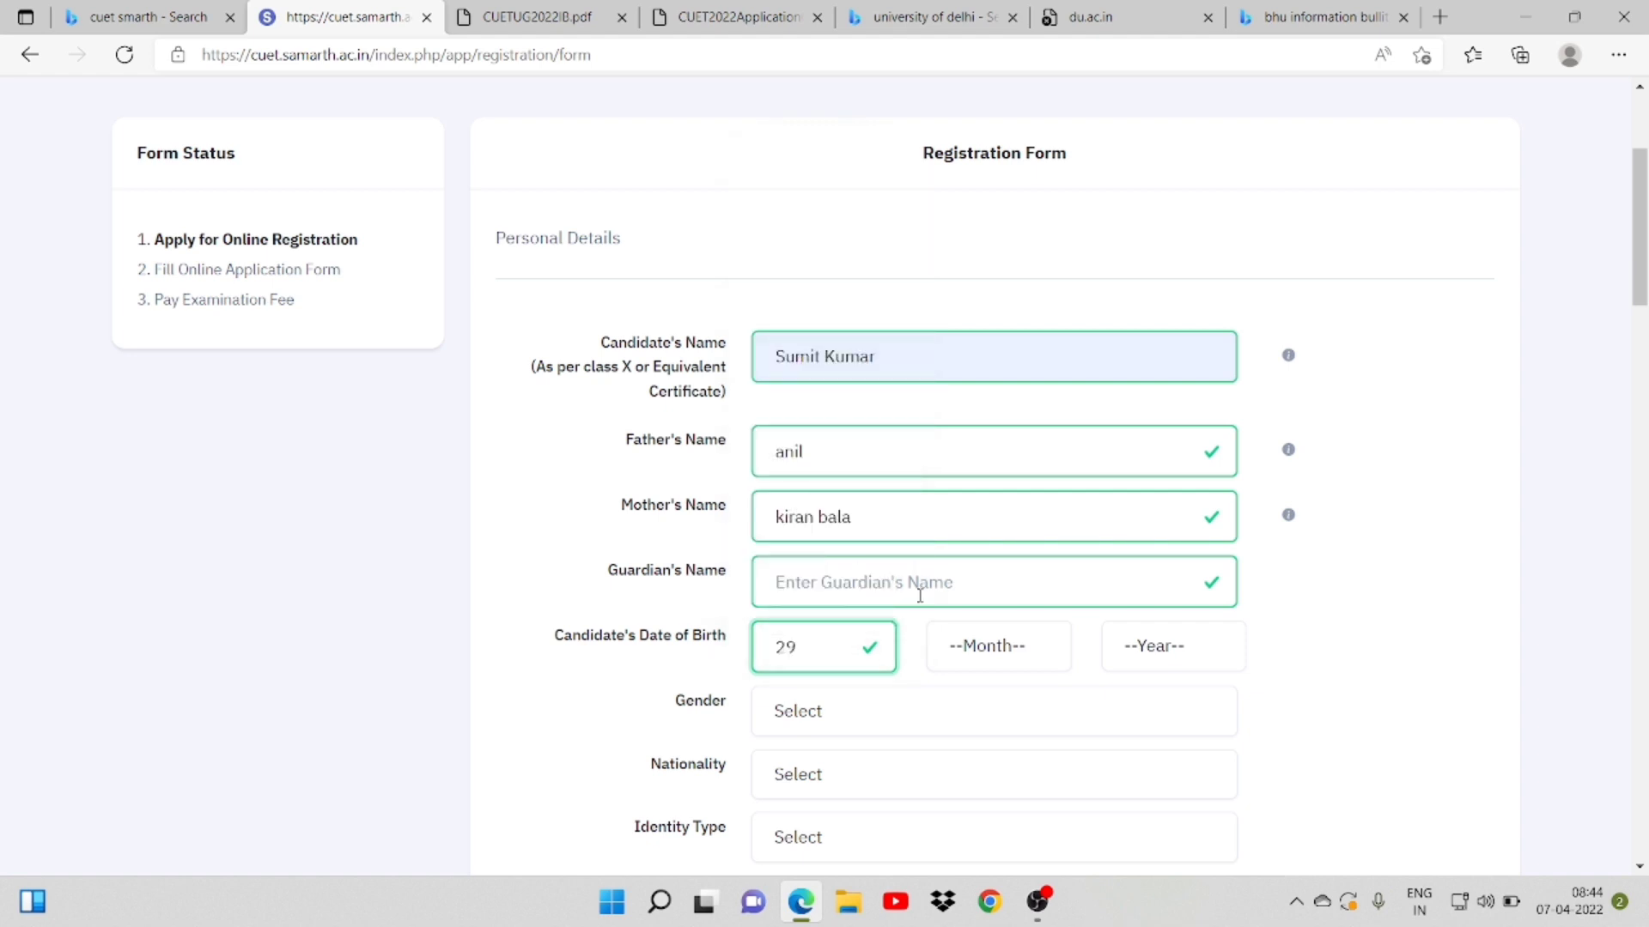
pyautogui.click(1017, 665)
pyautogui.click(1001, 533)
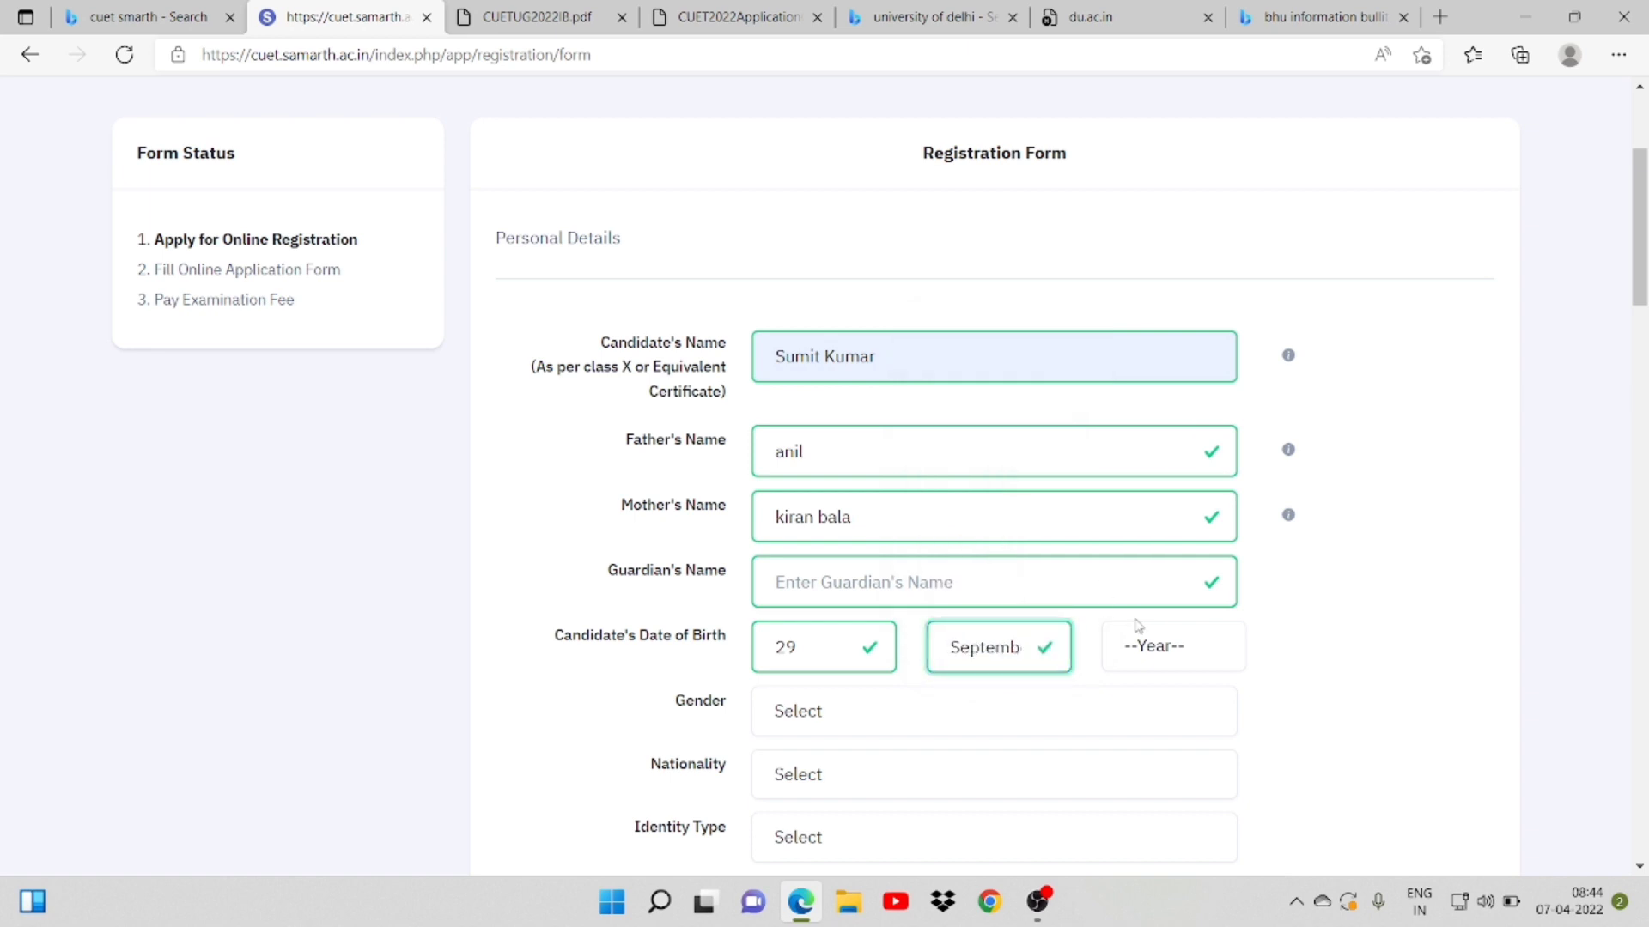
pyautogui.click(1153, 649)
pyautogui.press('Down')
pyautogui.press('Down')
pyautogui.press('Down')
pyautogui.press('Down')
pyautogui.press('Down')
pyautogui.press('Down')
pyautogui.press('Down')
pyautogui.press('Down')
pyautogui.press('Down')
pyautogui.press('Down')
pyautogui.press('Down')
pyautogui.press('Down')
pyautogui.press('Down')
pyautogui.press('Down')
pyautogui.press('Down')
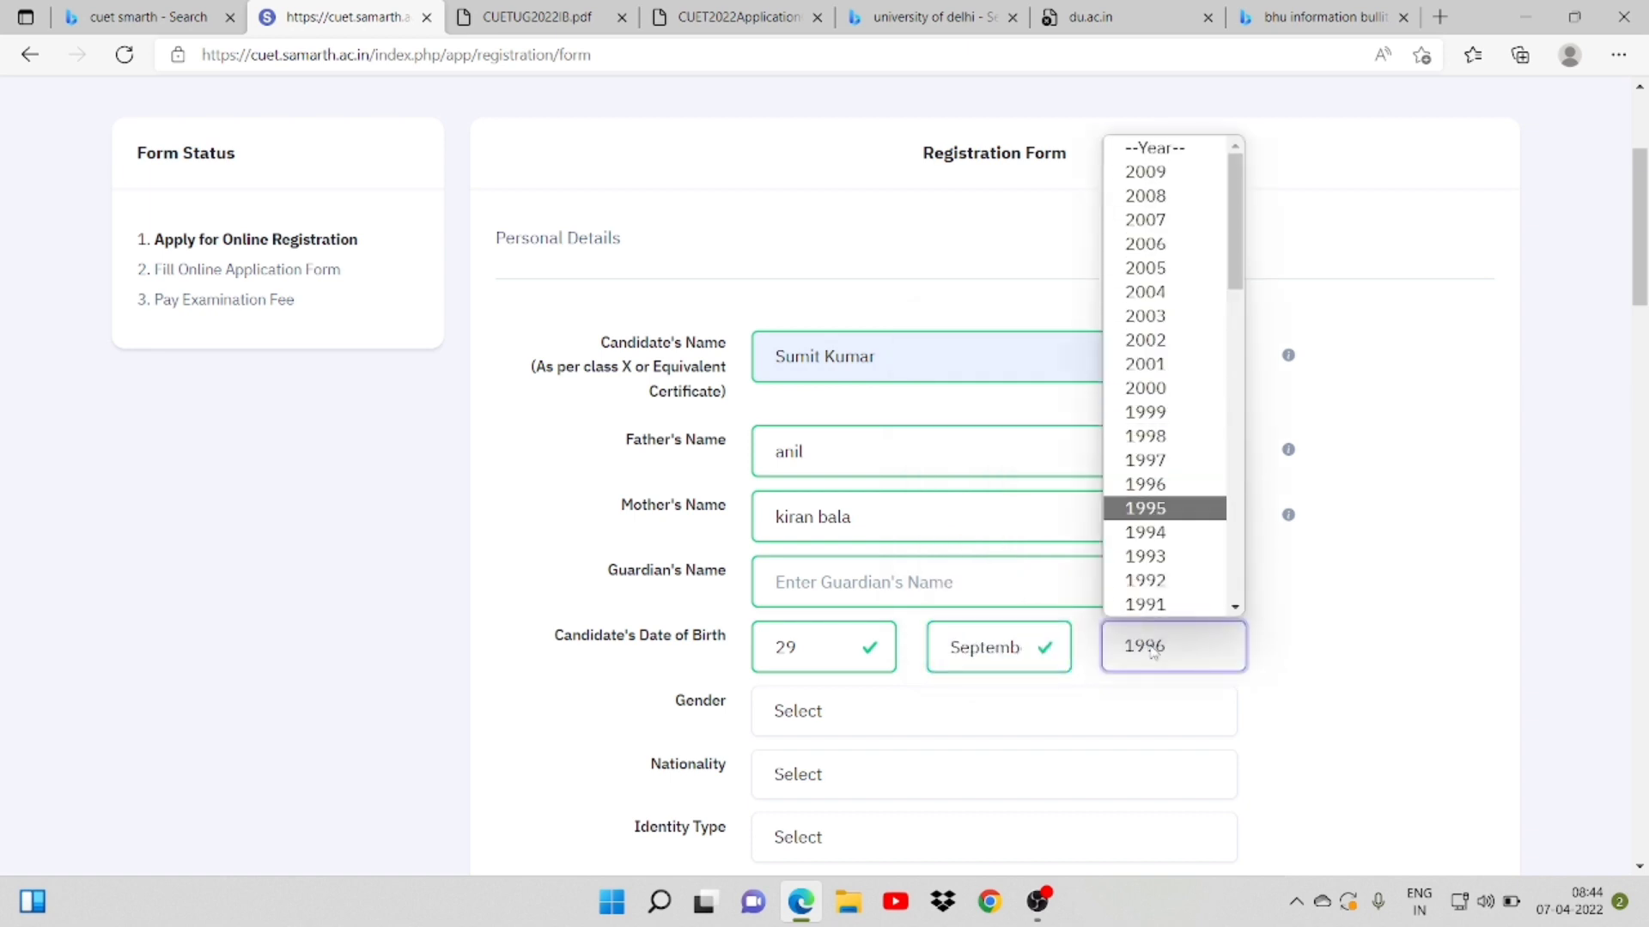
pyautogui.press('Up')
pyautogui.press('Up')
pyautogui.press('Up')
pyautogui.press('Up')
pyautogui.press('Up')
pyautogui.press('Return')
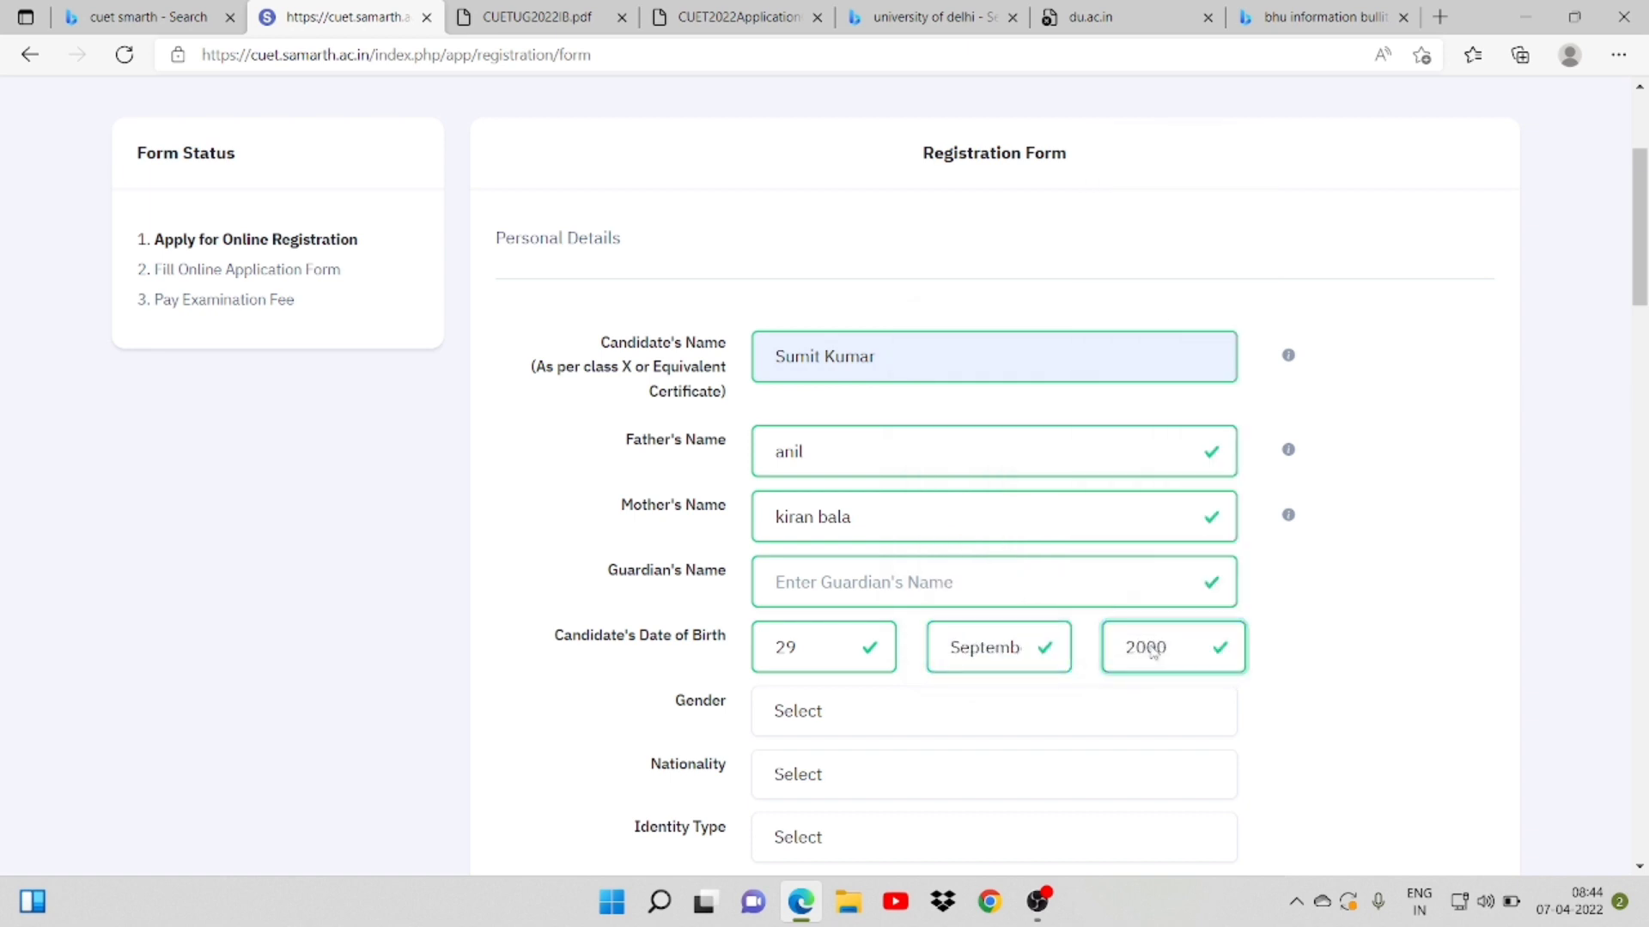
pyautogui.scroll(-3, 1640, 872)
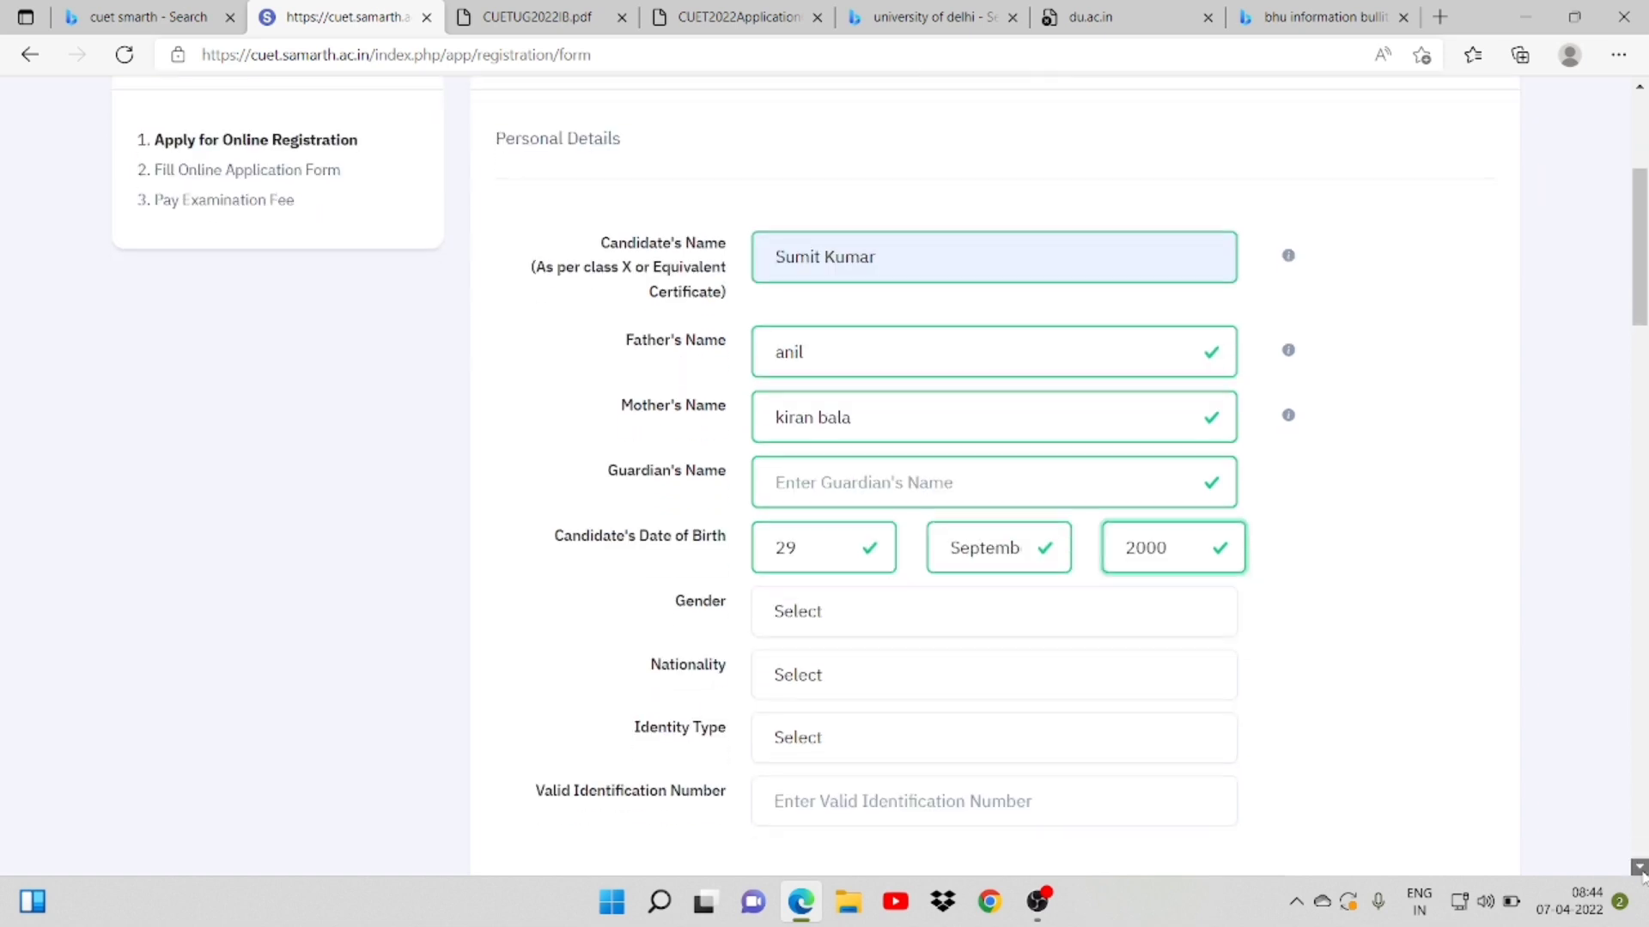
# - Set gender to Male and nationality to Indian
pyautogui.click(1003, 428)
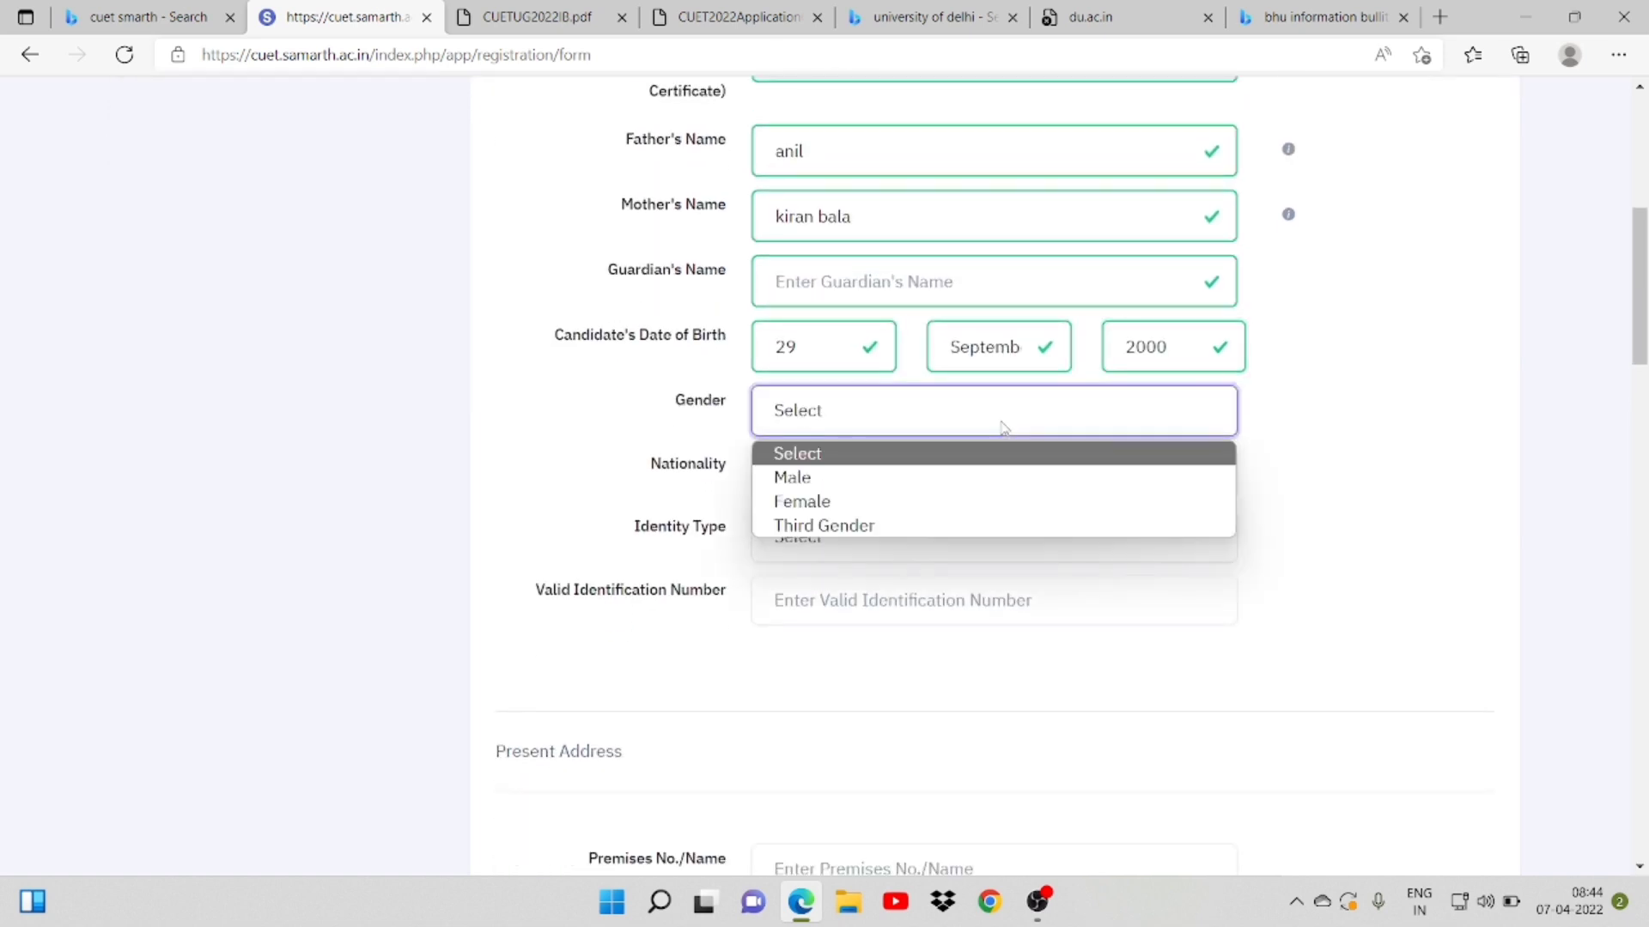
pyautogui.press('Down')
pyautogui.press('Return')
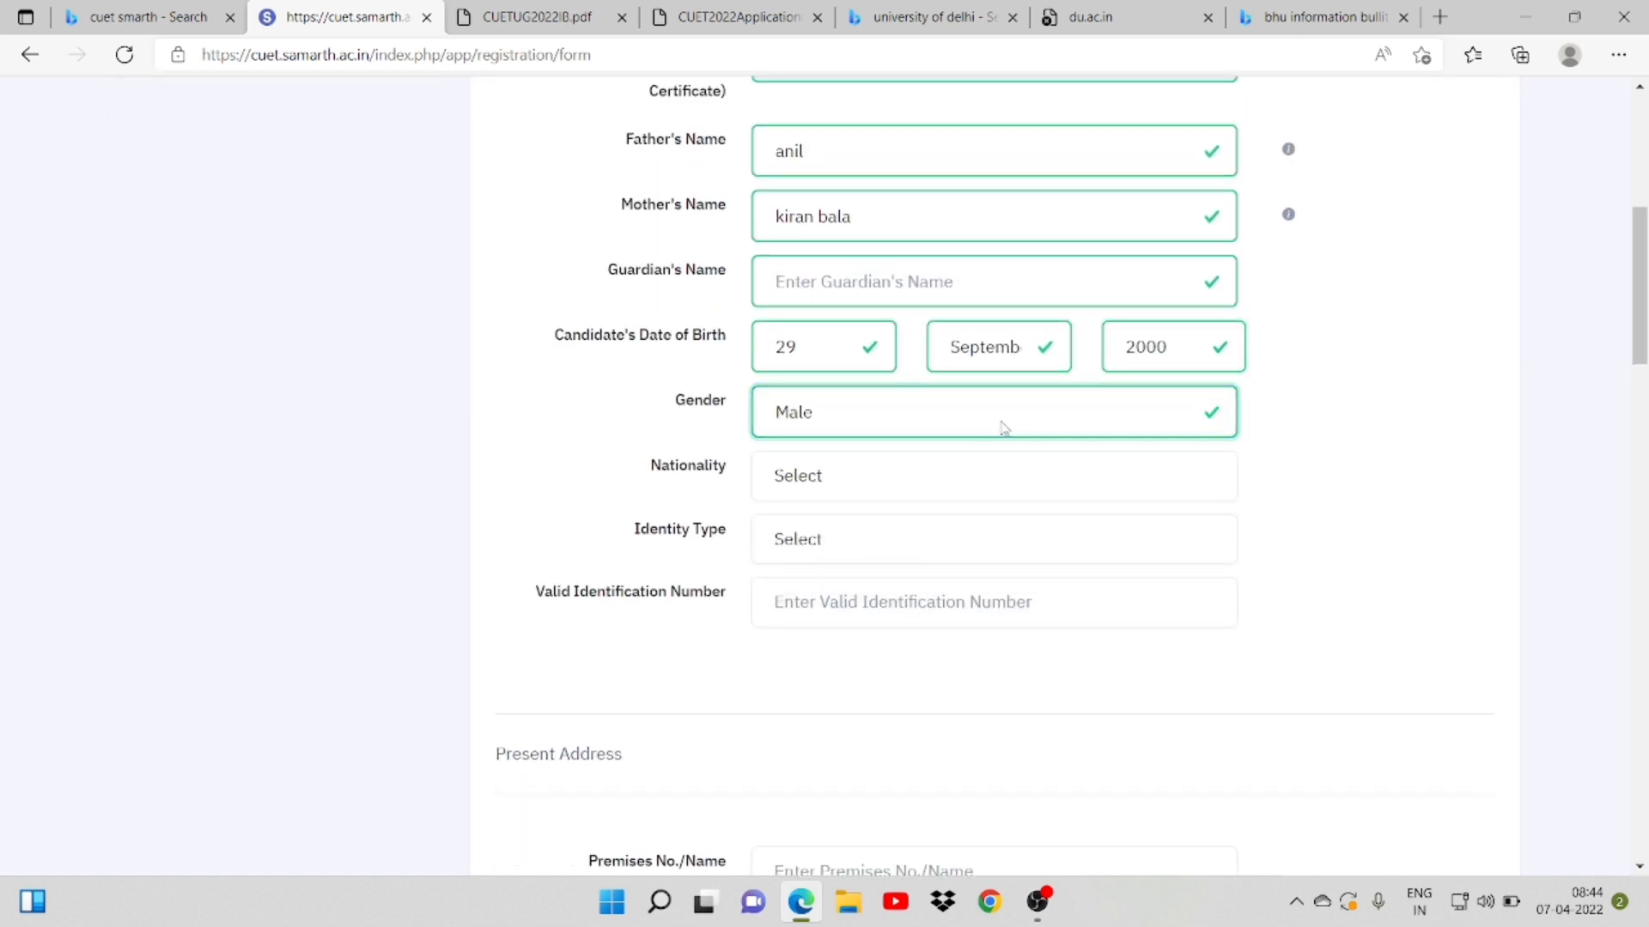
pyautogui.click(983, 475)
pyautogui.press('Down')
pyautogui.press('Down')
pyautogui.press('Up')
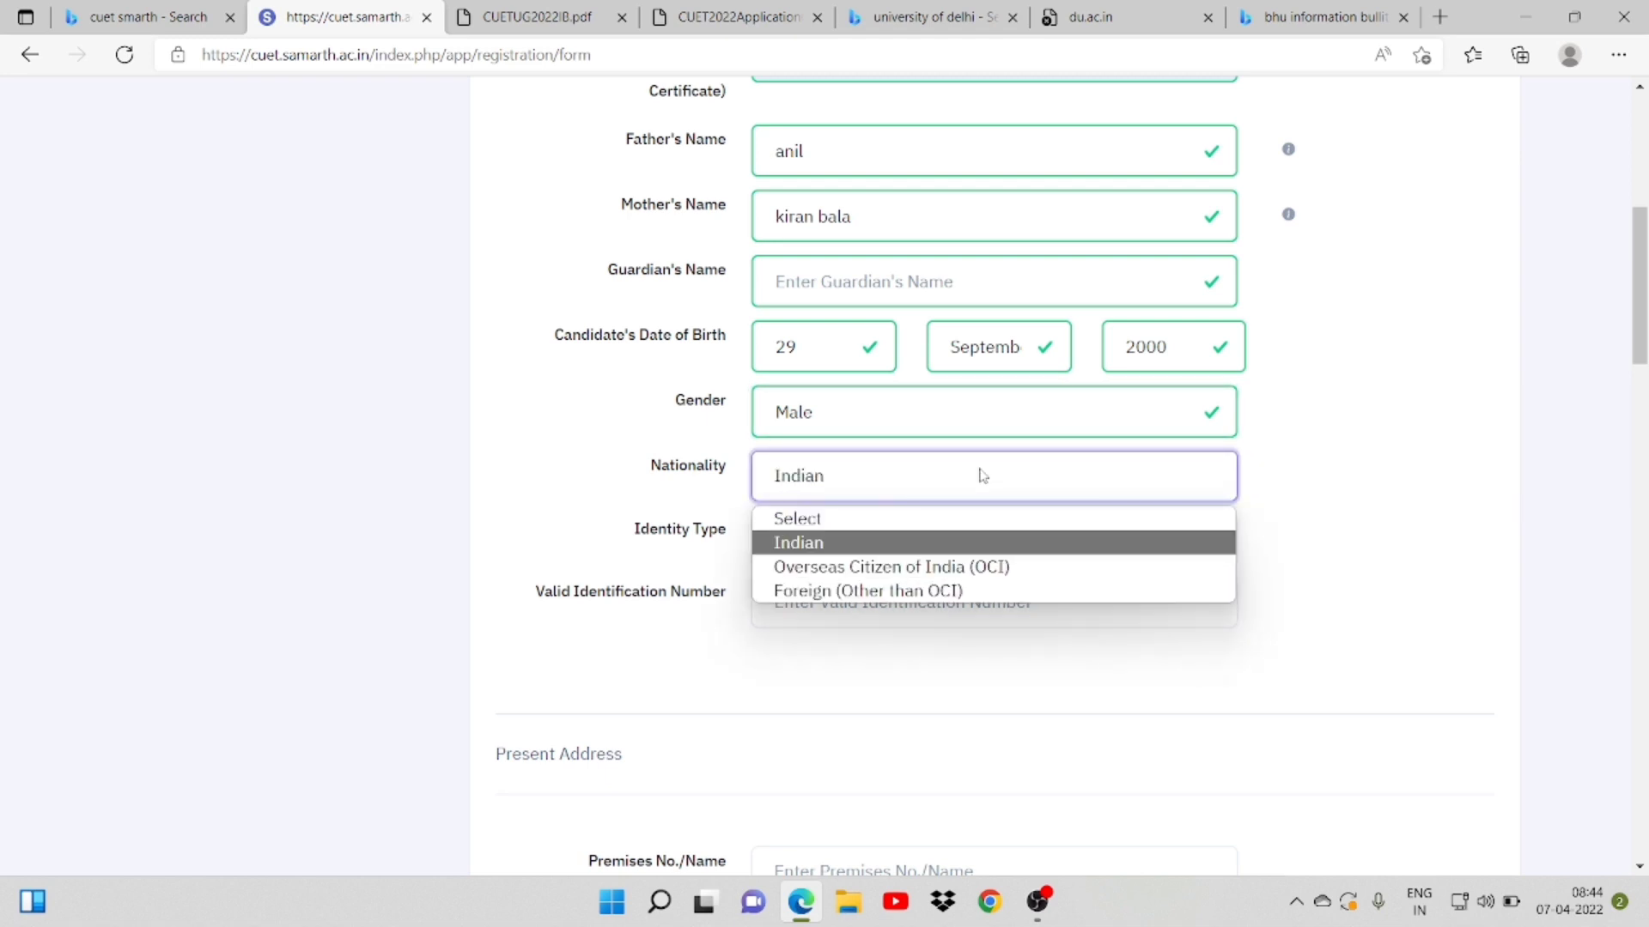
pyautogui.press('Return')
# - Choose 'Other Valid Govt Identity with photograph' and fill the ID number from autofill
pyautogui.press('Tab')
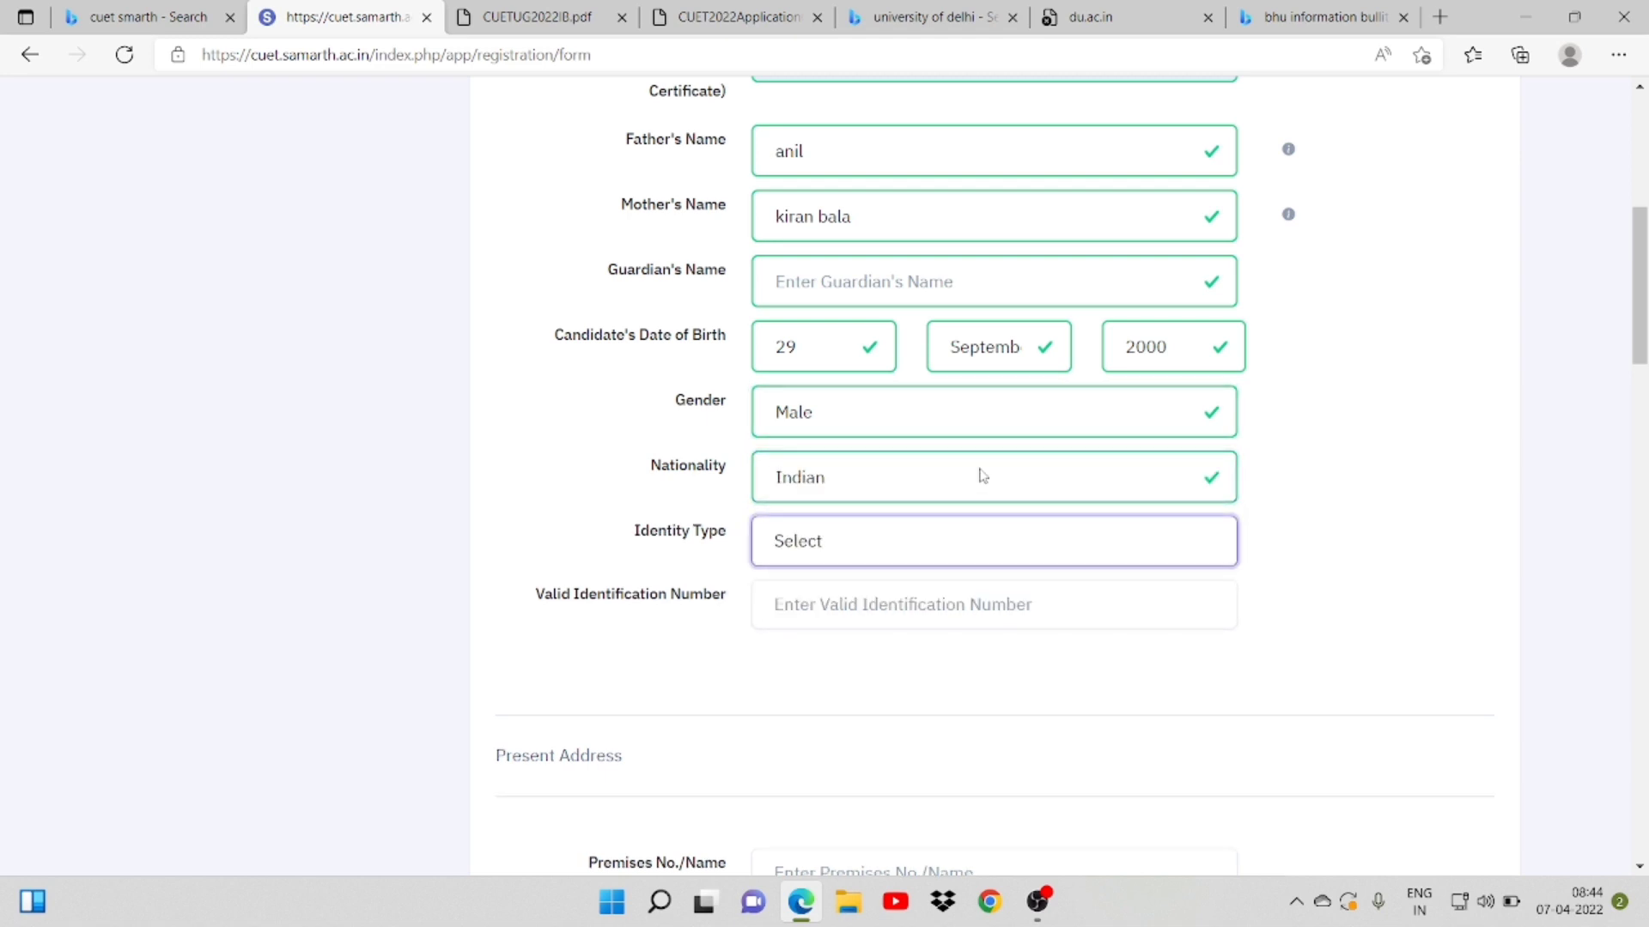
pyautogui.press('p')
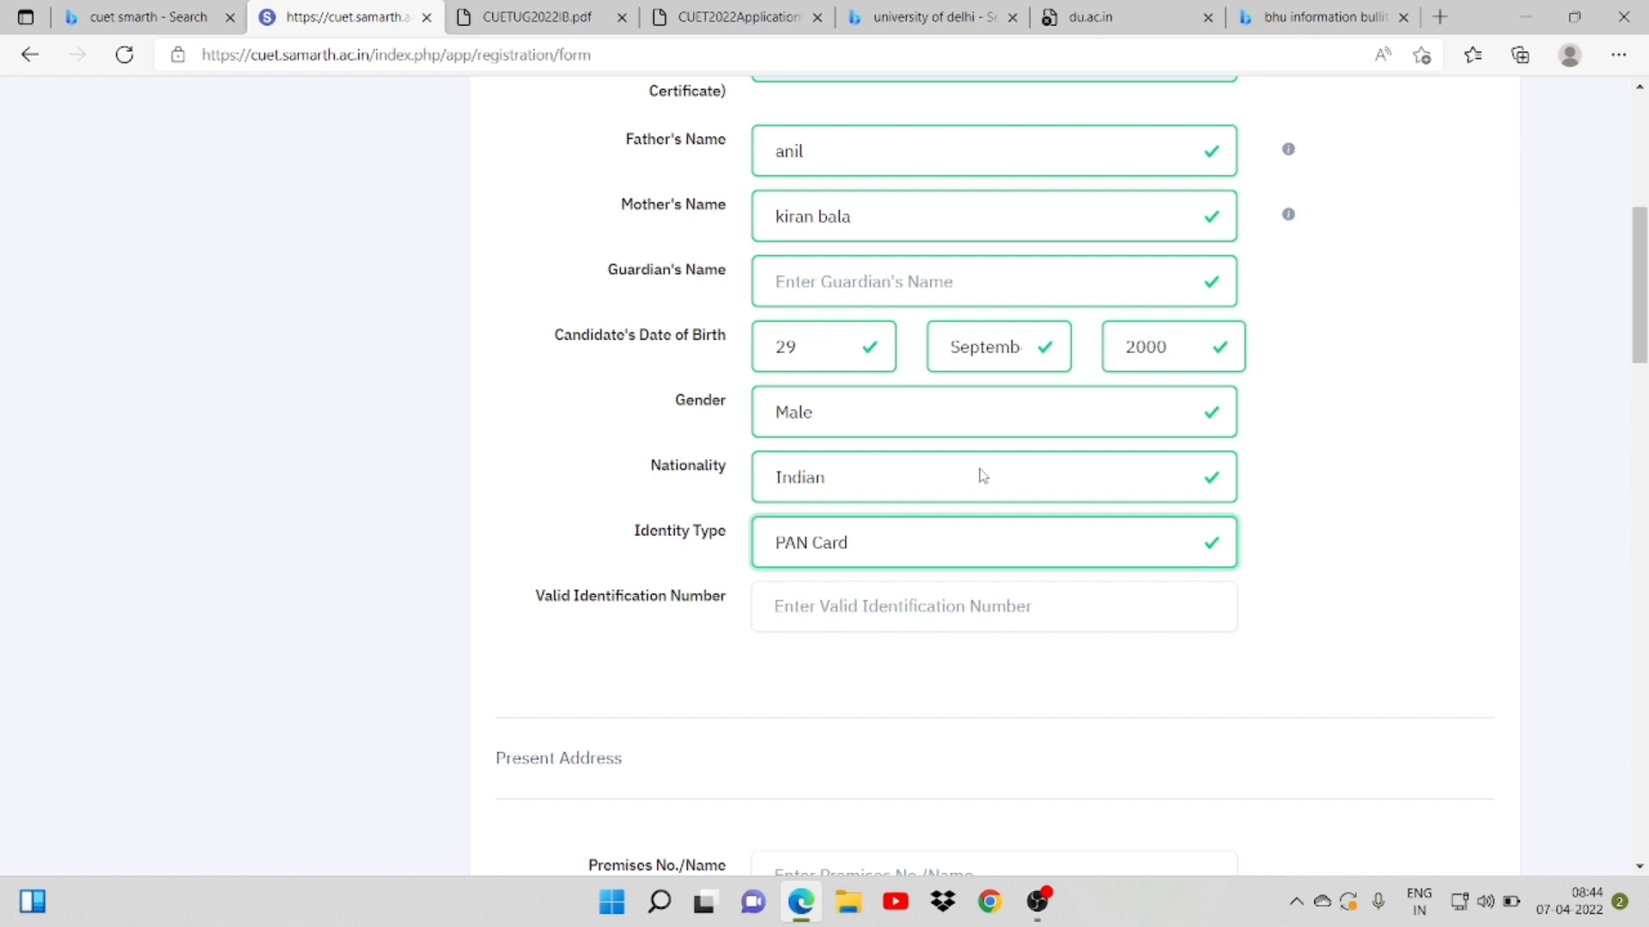
pyautogui.click(958, 551)
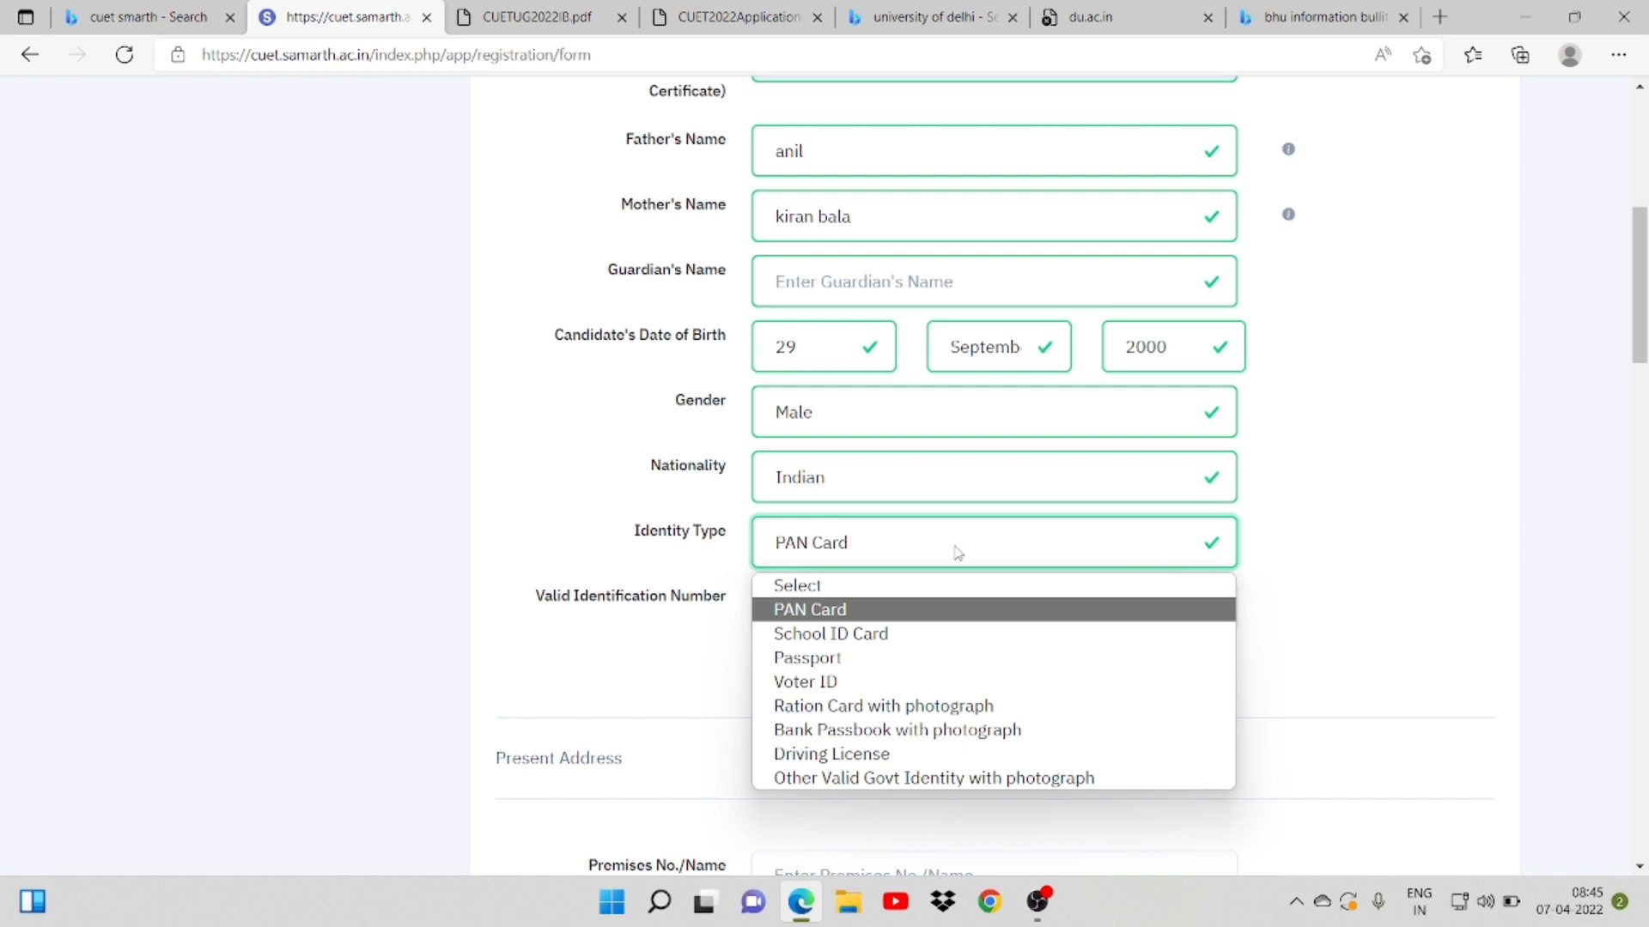
pyautogui.press('Down')
pyautogui.press('Down')
pyautogui.press('Down')
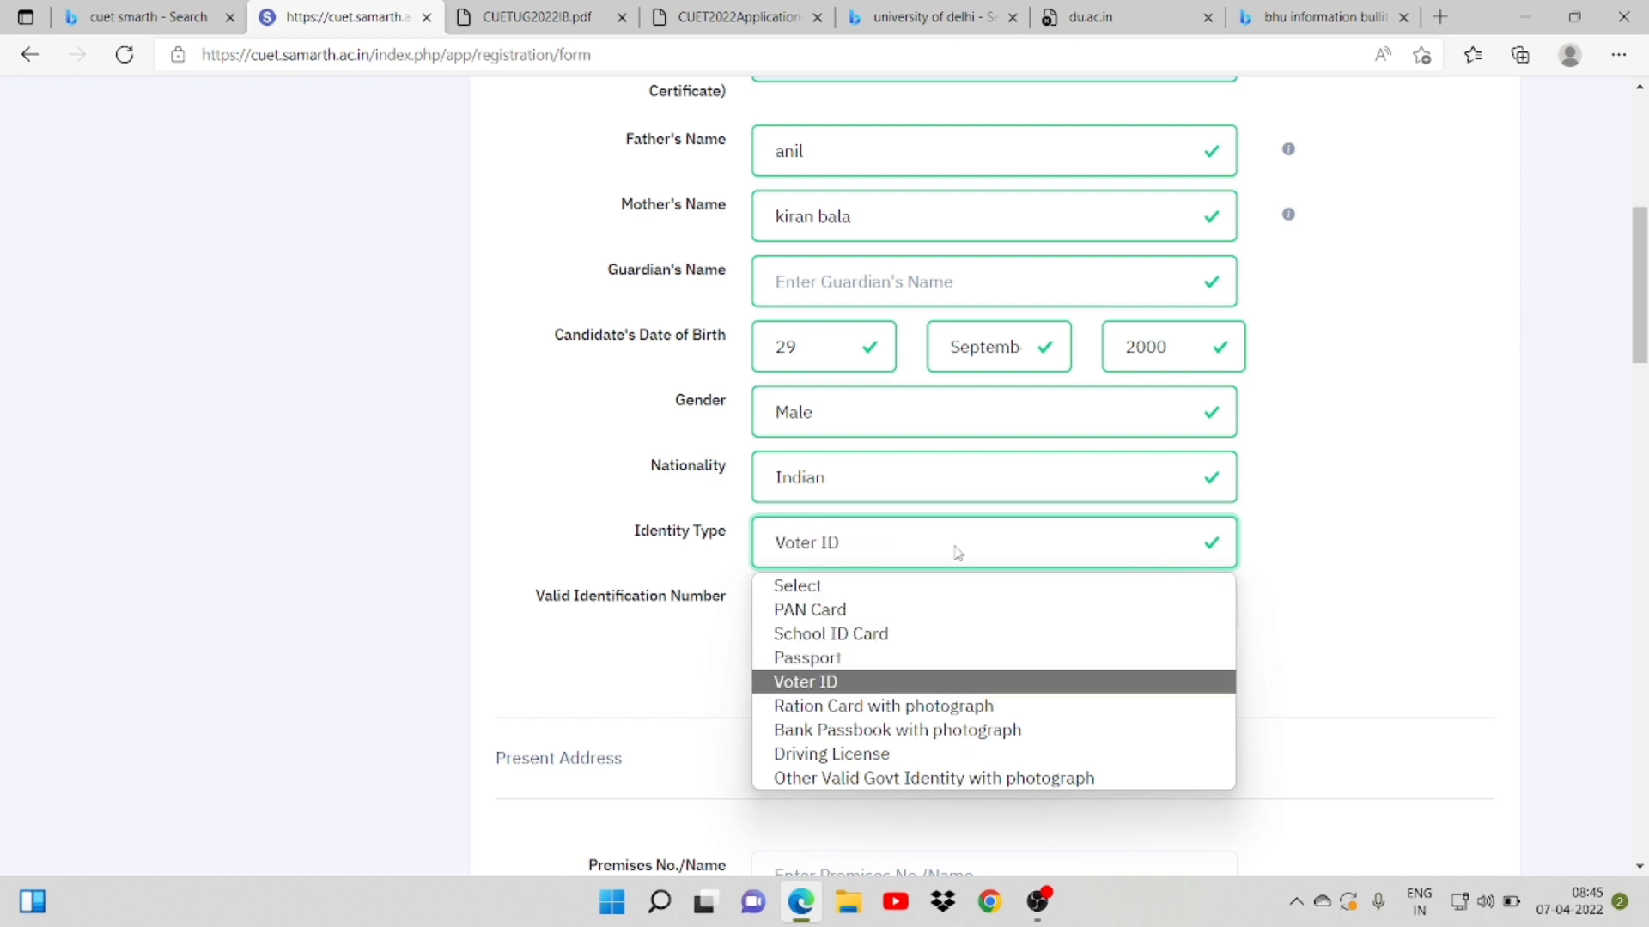
pyautogui.press('Down')
pyautogui.press('Down')
pyautogui.press('Down')
pyautogui.press('Down')
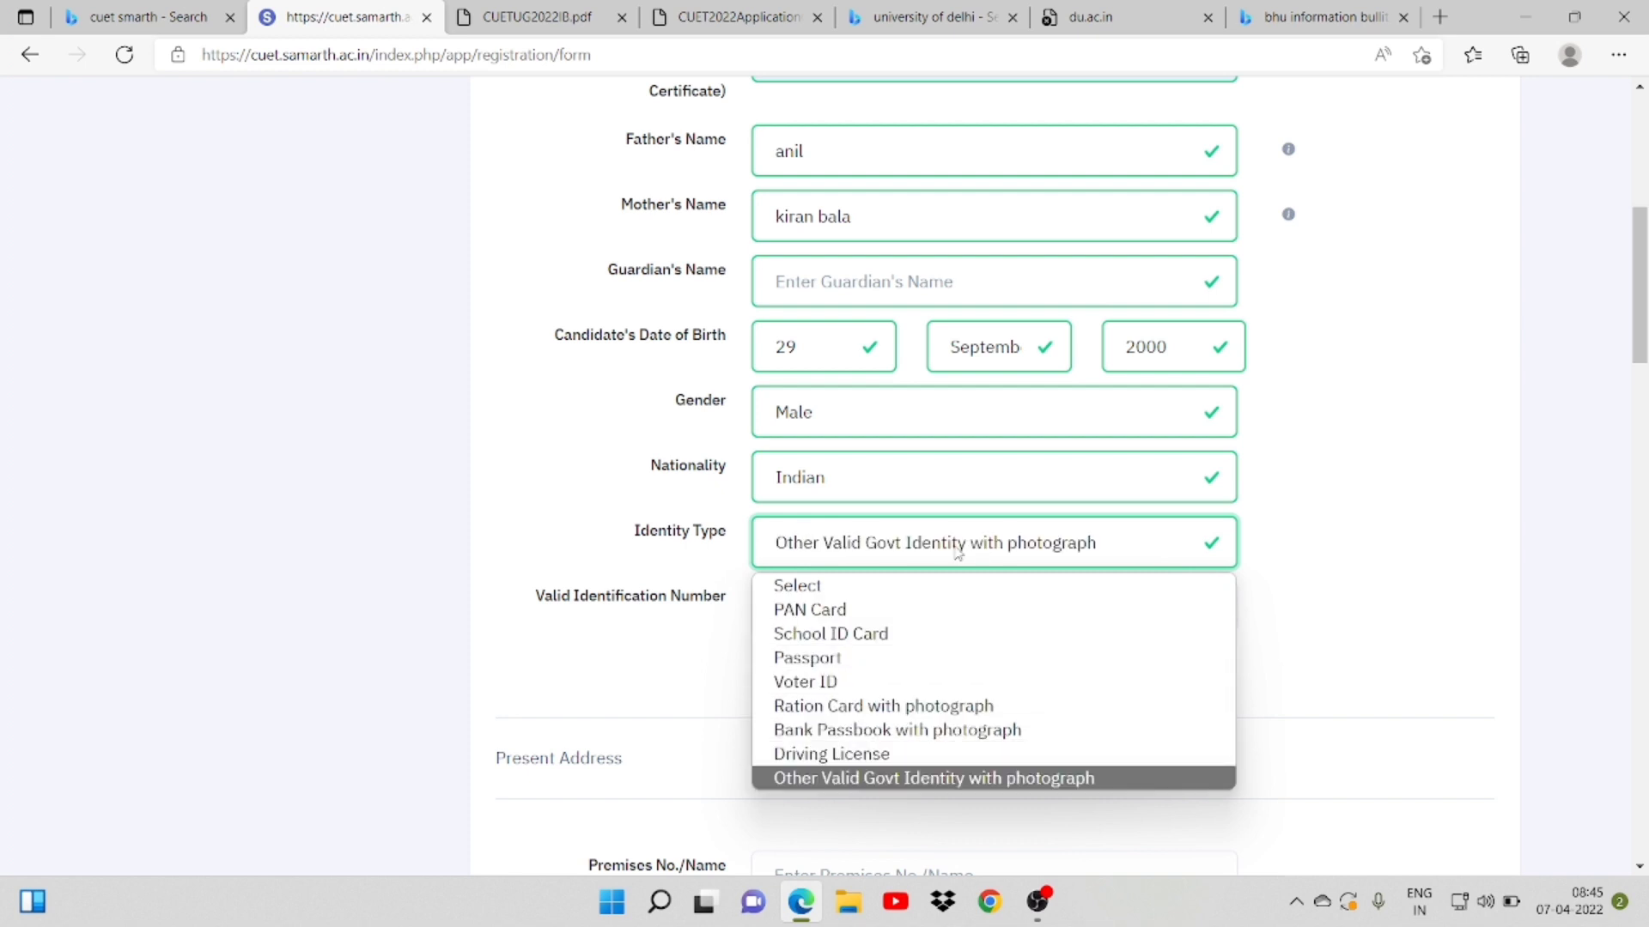
pyautogui.press('Return')
pyautogui.click(945, 603)
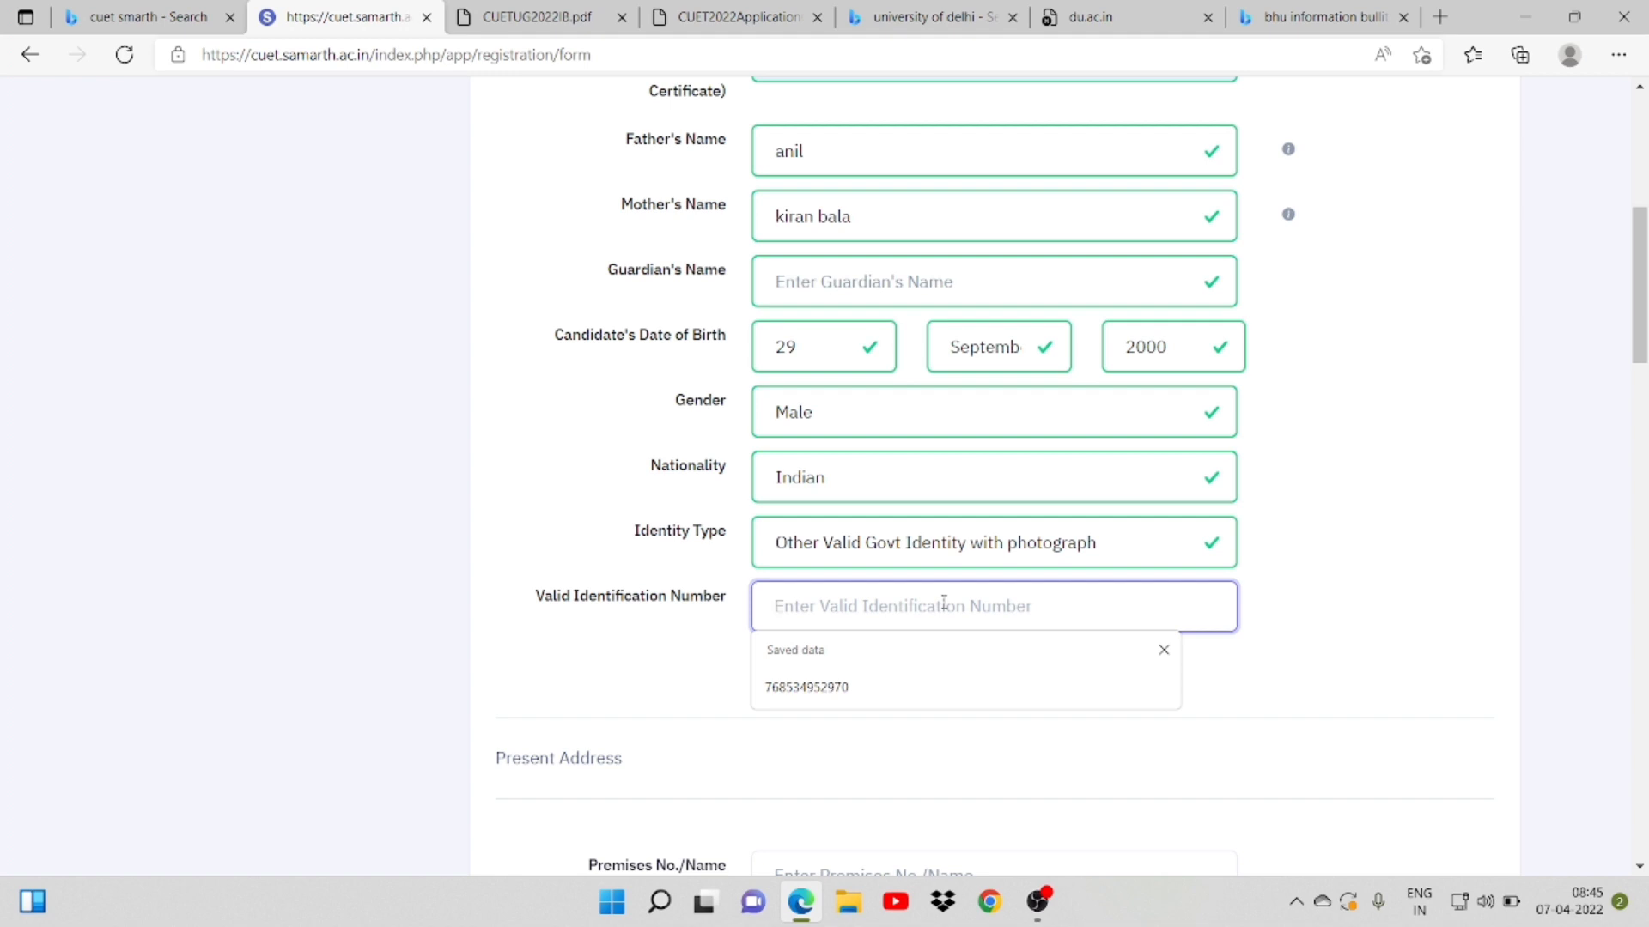
pyautogui.press('Down')
pyautogui.press('Return')
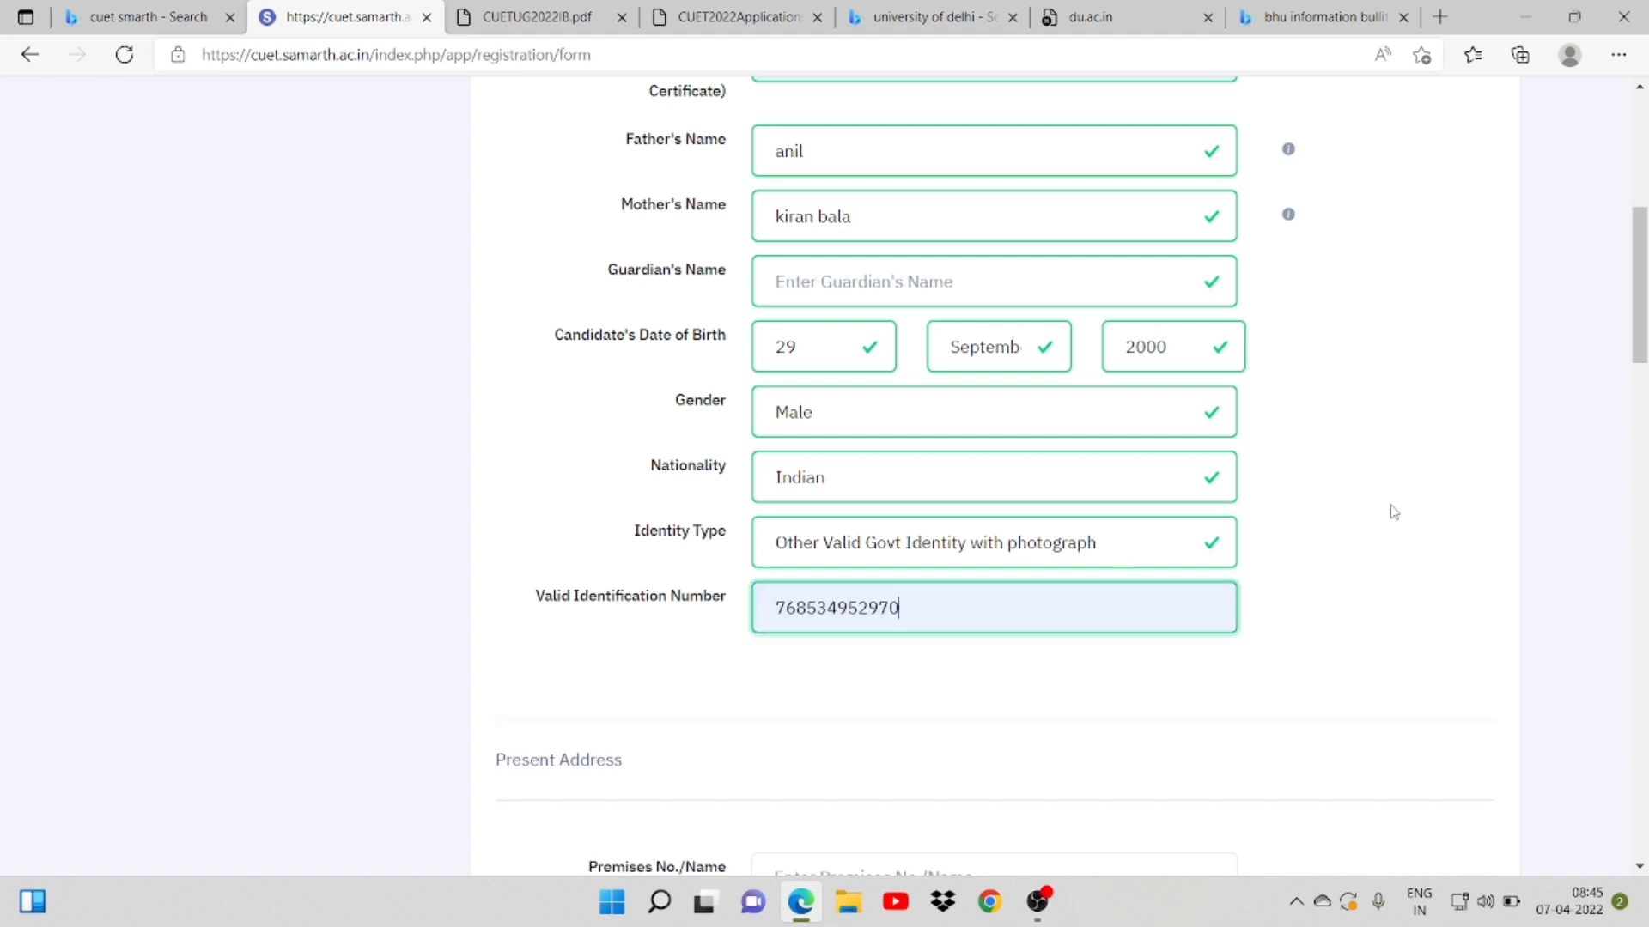
# - Fill premises, sub locality and locality from autofill, then fix the locality typo
pyautogui.scroll(-6, 1641, 869)
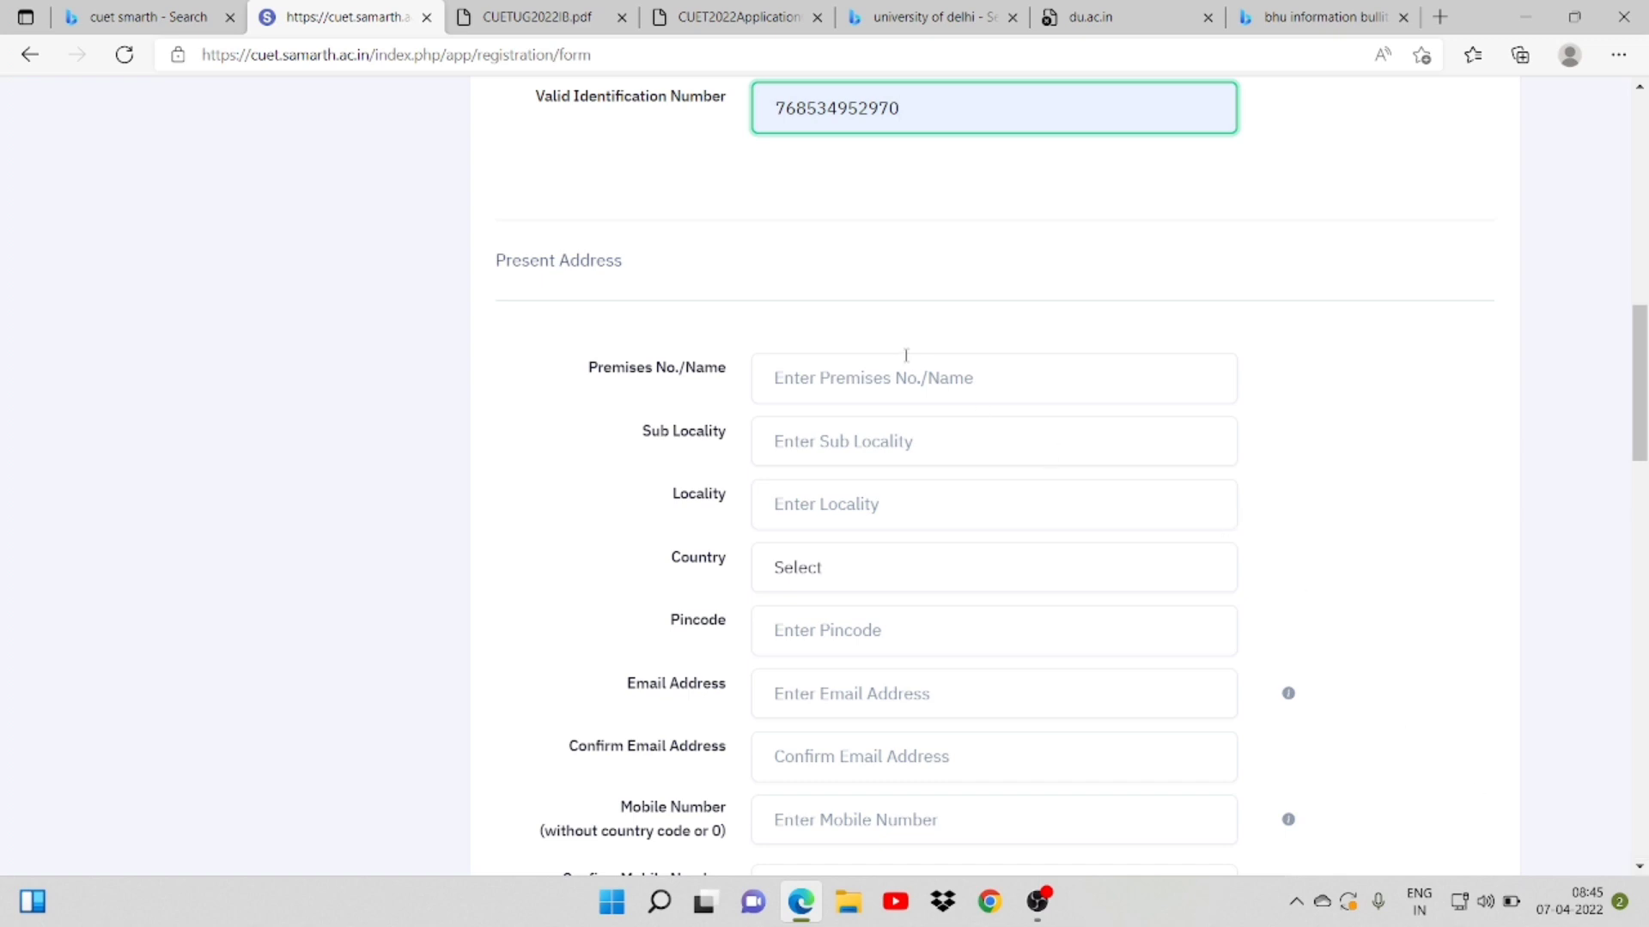
pyautogui.click(912, 375)
pyautogui.click(883, 449)
pyautogui.click(883, 446)
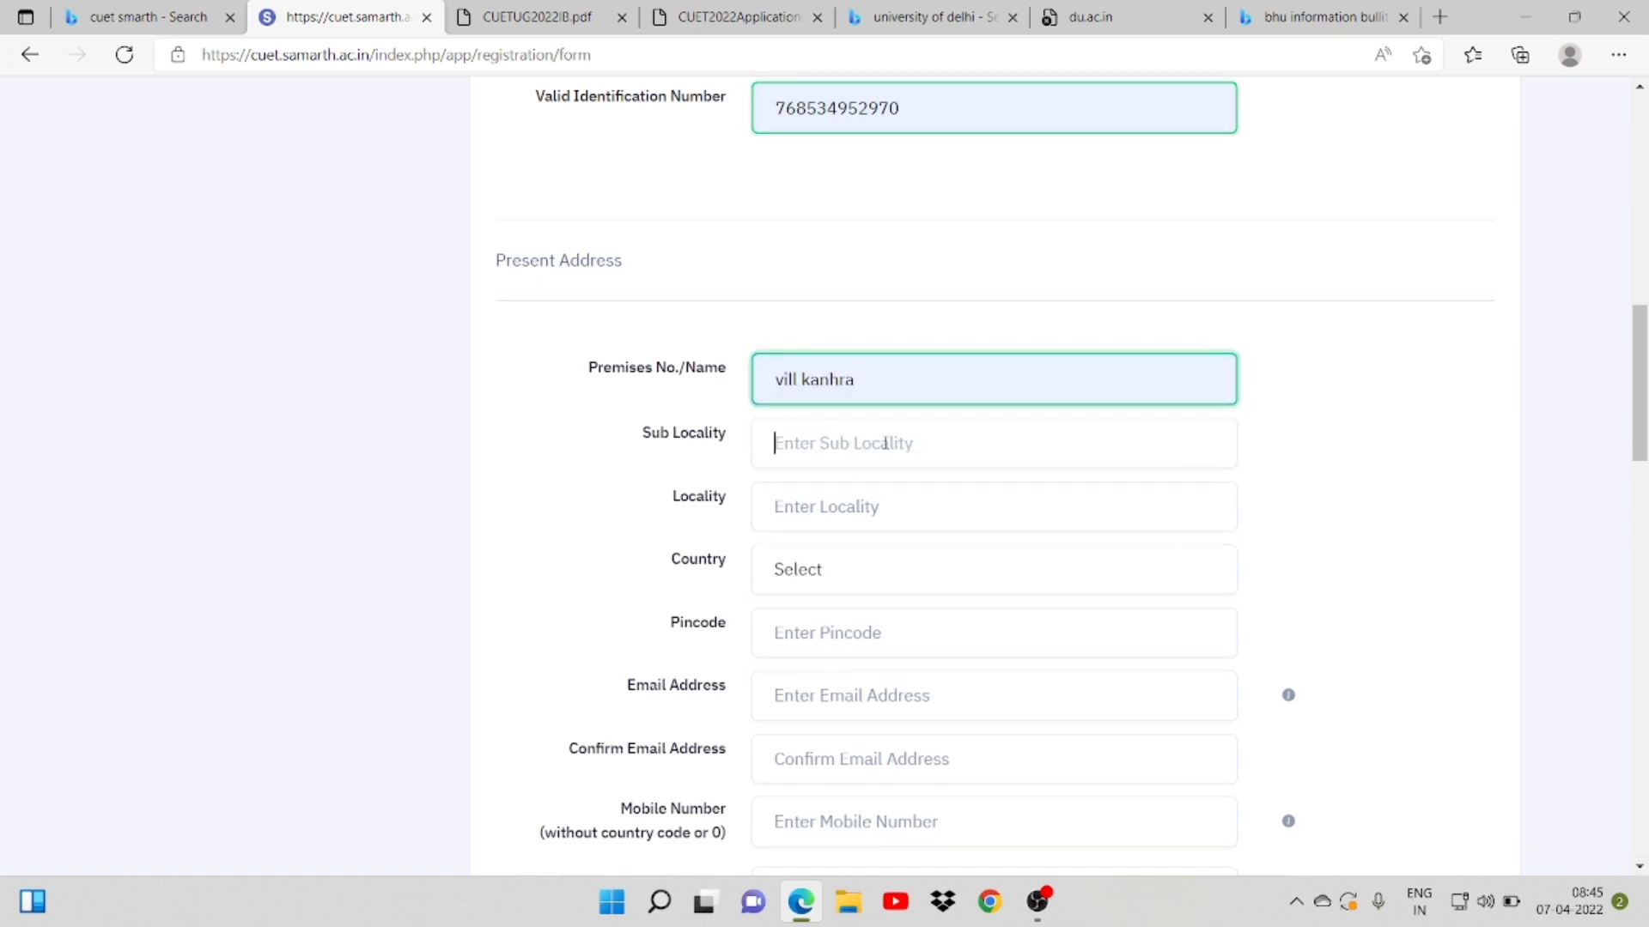
pyautogui.click(867, 524)
pyautogui.click(862, 530)
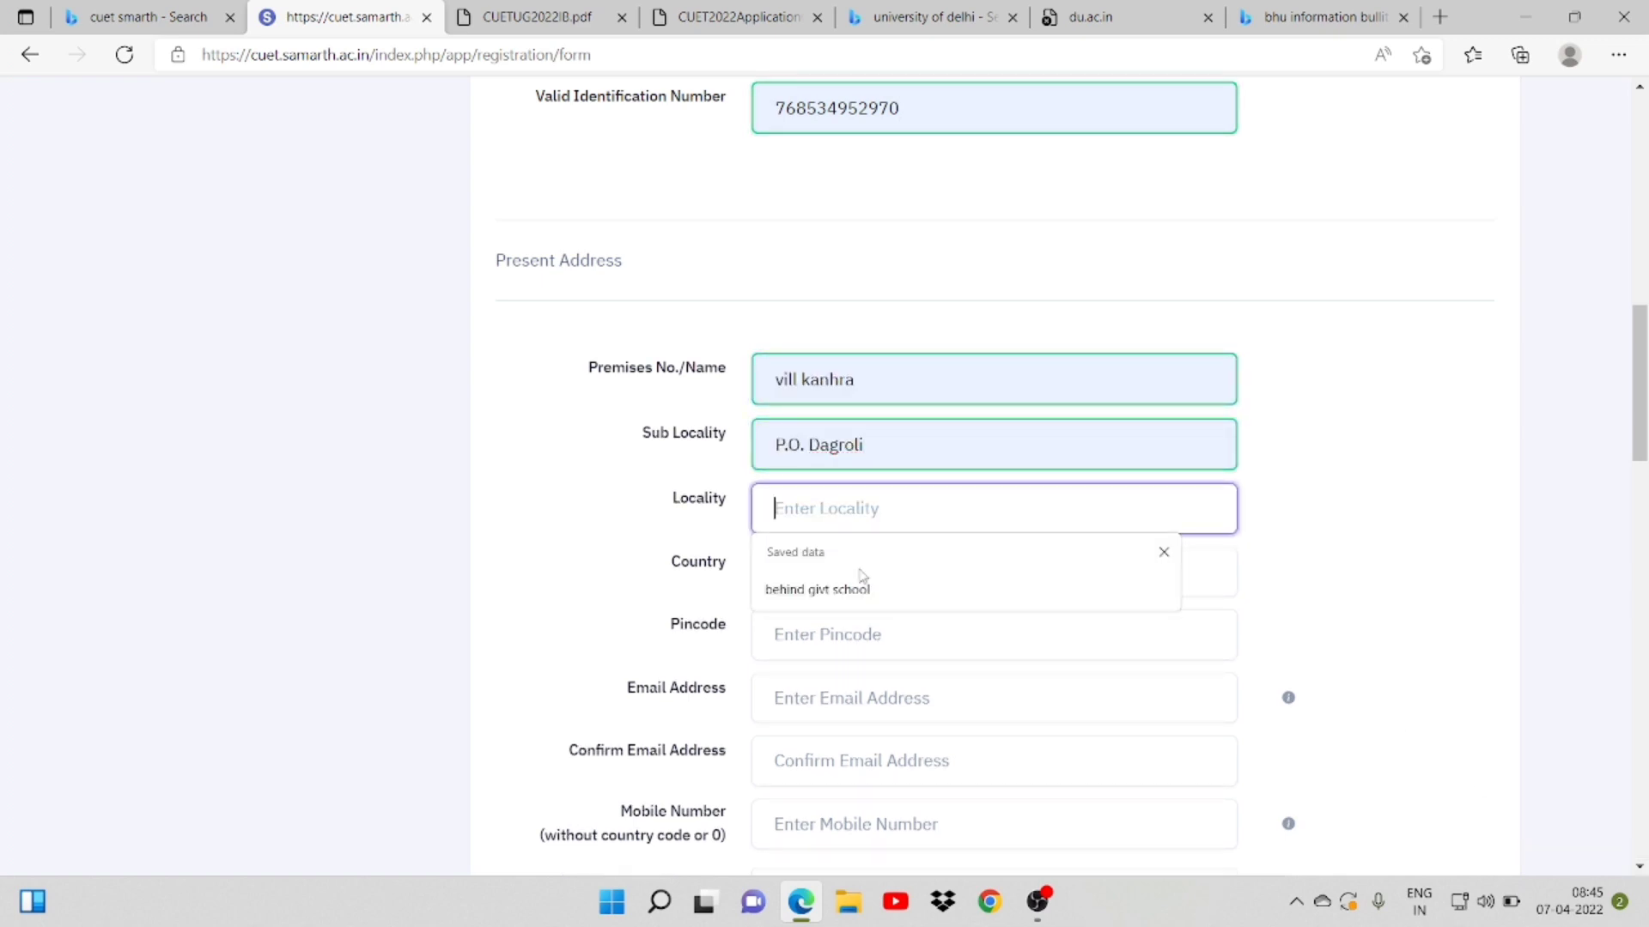
pyautogui.click(857, 590)
pyautogui.click(857, 589)
pyautogui.click(869, 594)
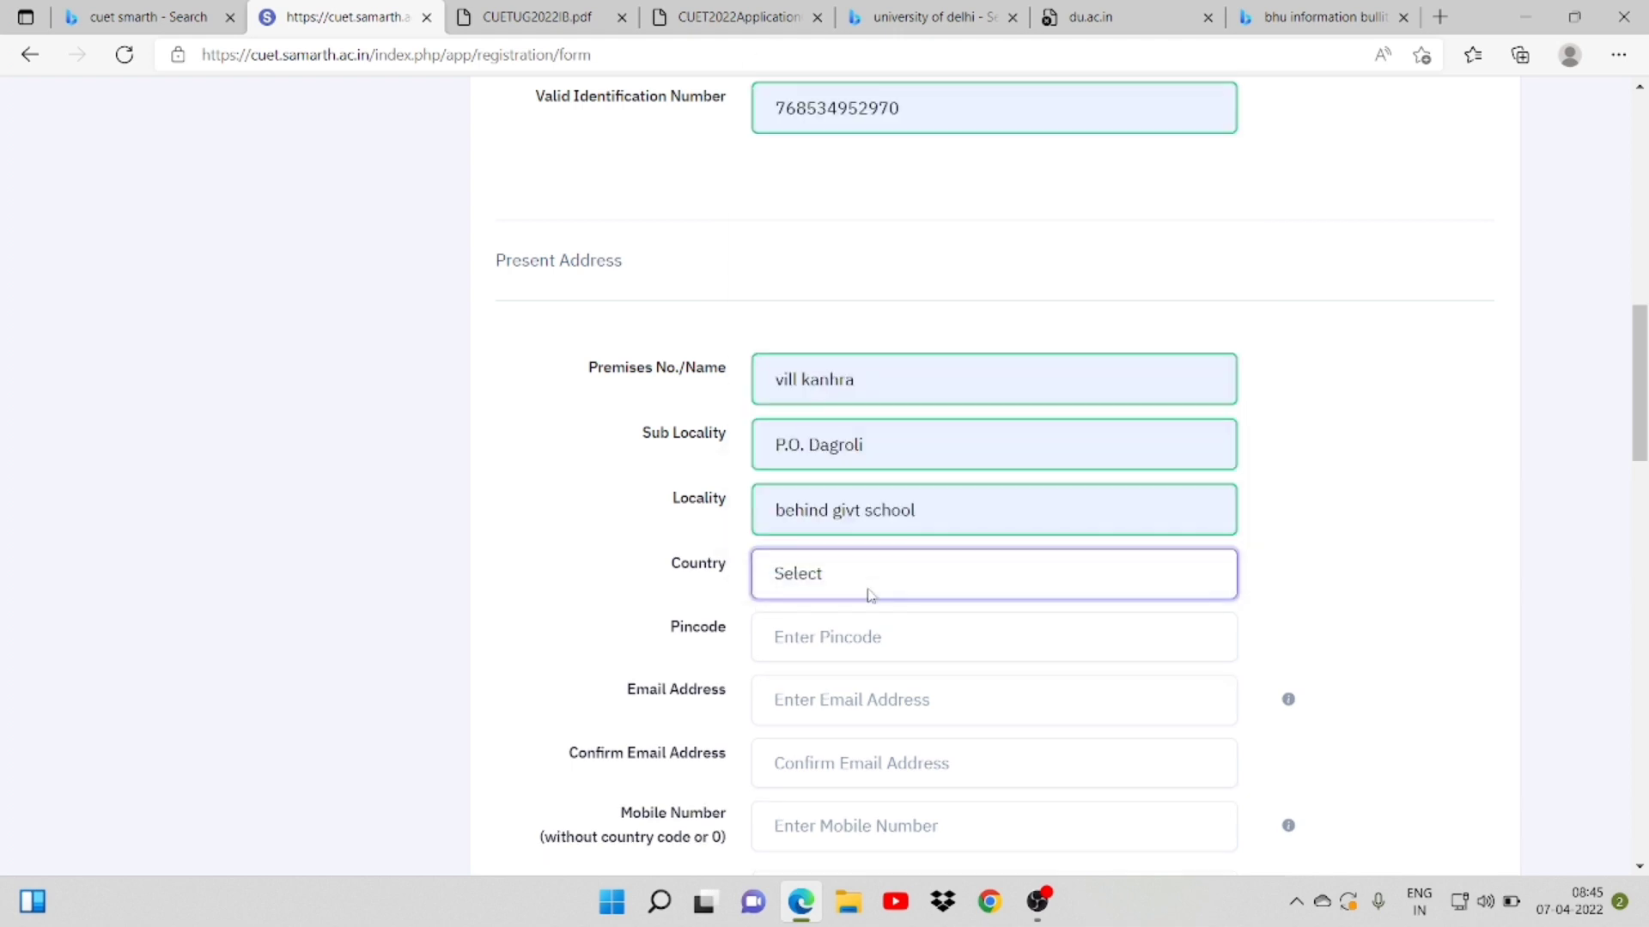
pyautogui.click(854, 512)
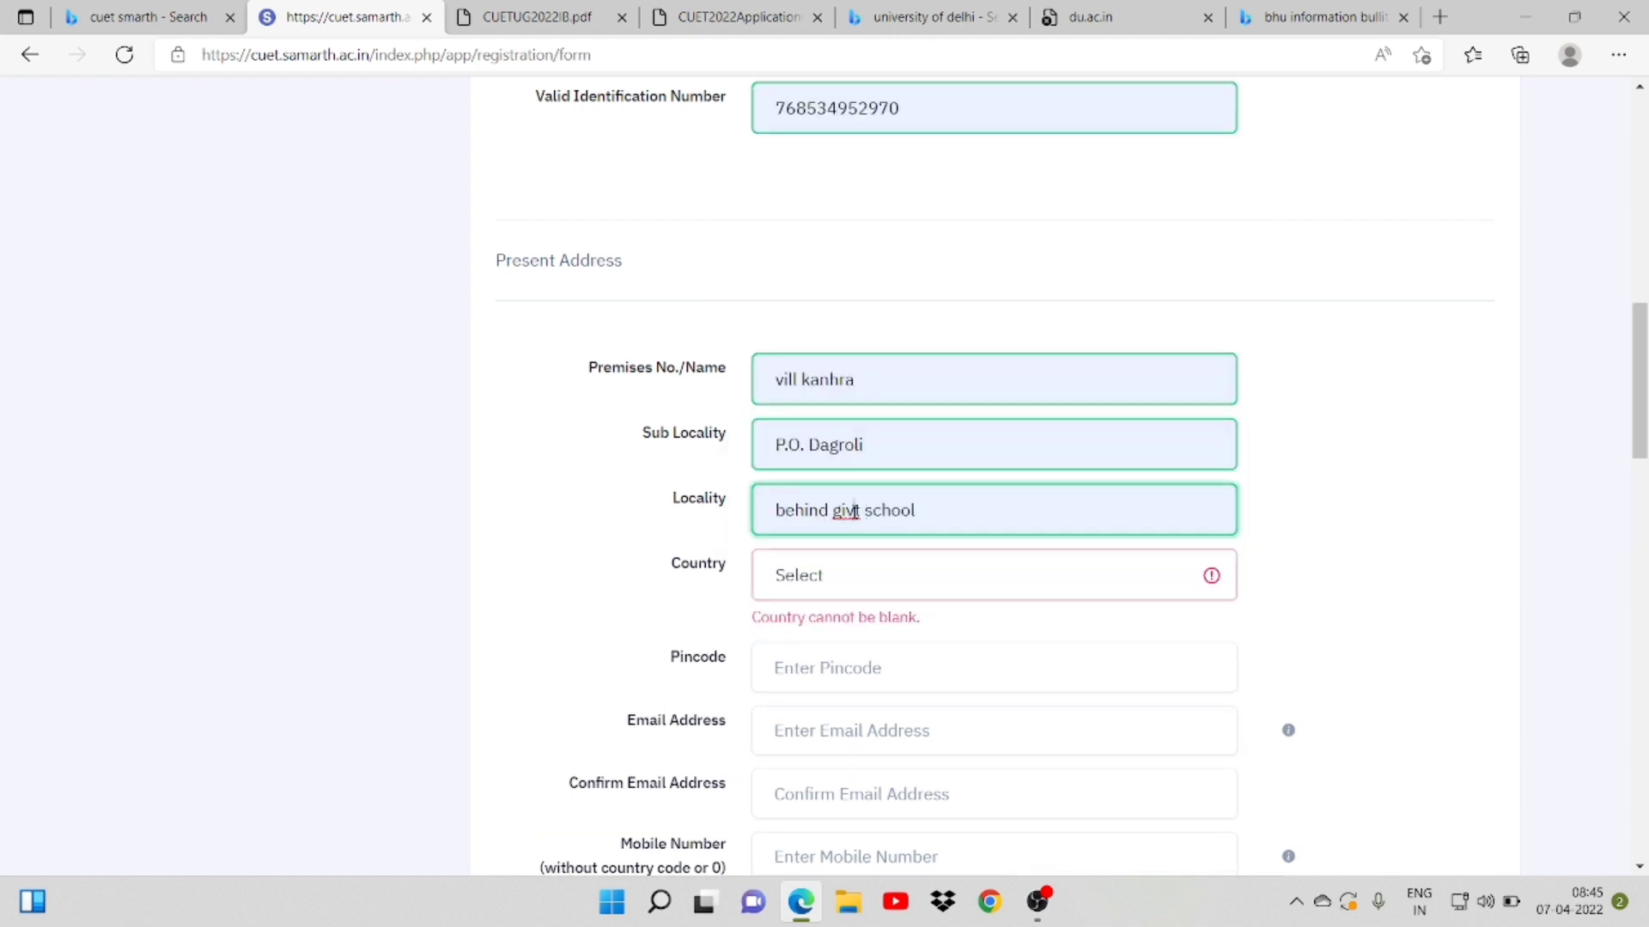
pyautogui.press('BackSpace')
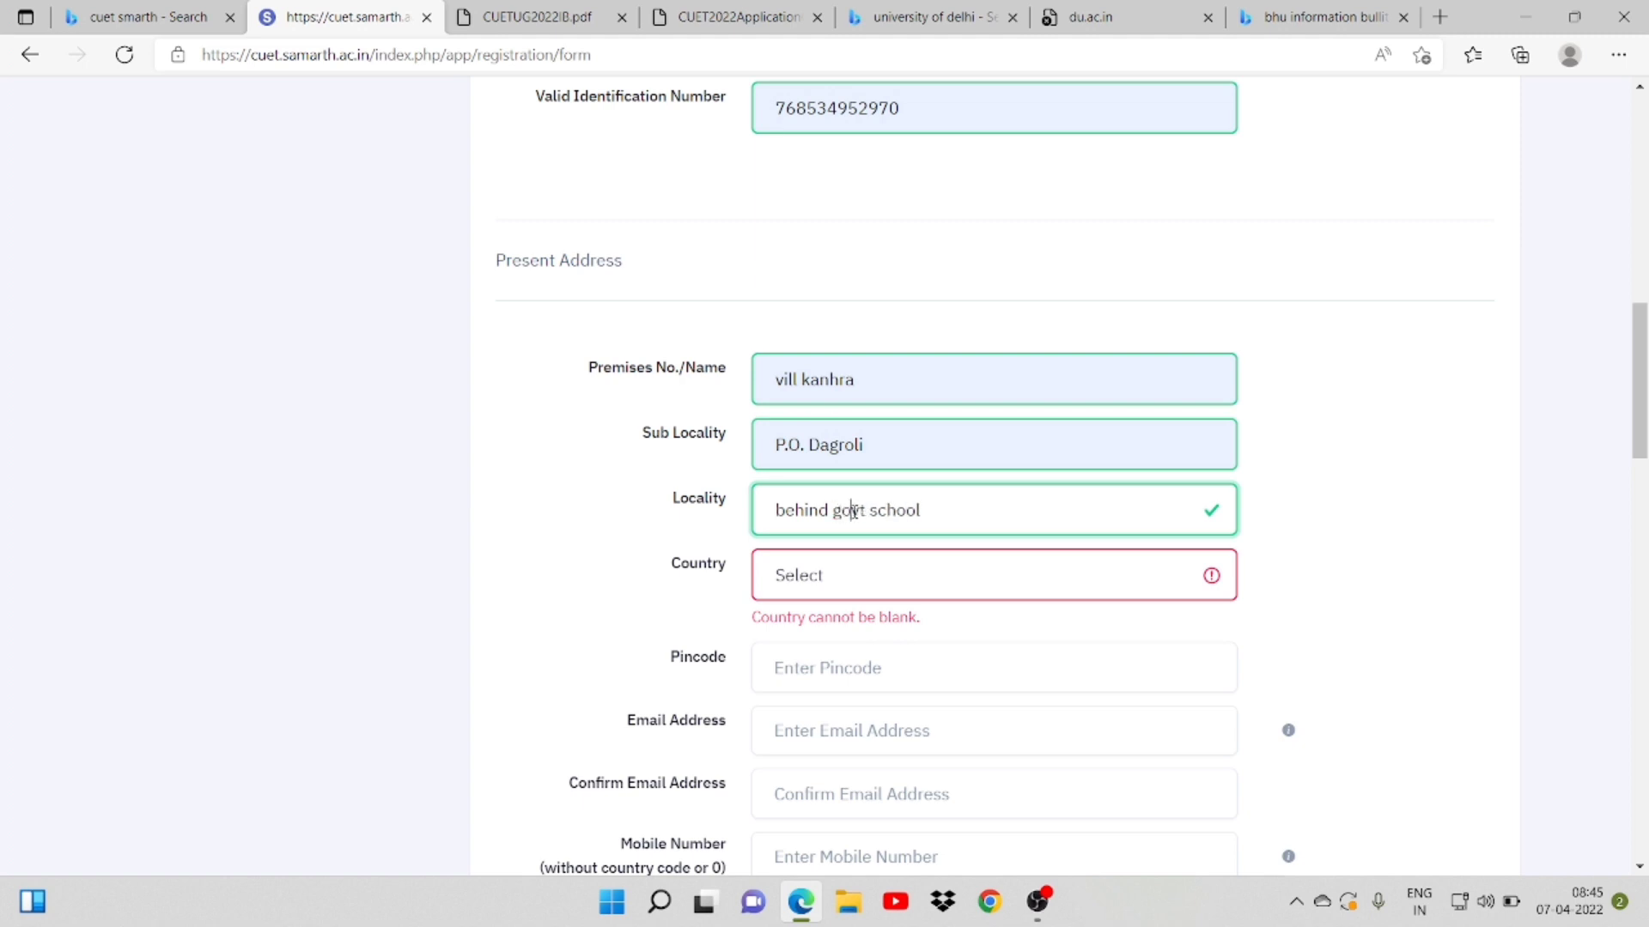
# - Set the country to India, the state to HARYANA, and pick a district
pyautogui.press('Tab')
pyautogui.press('i')
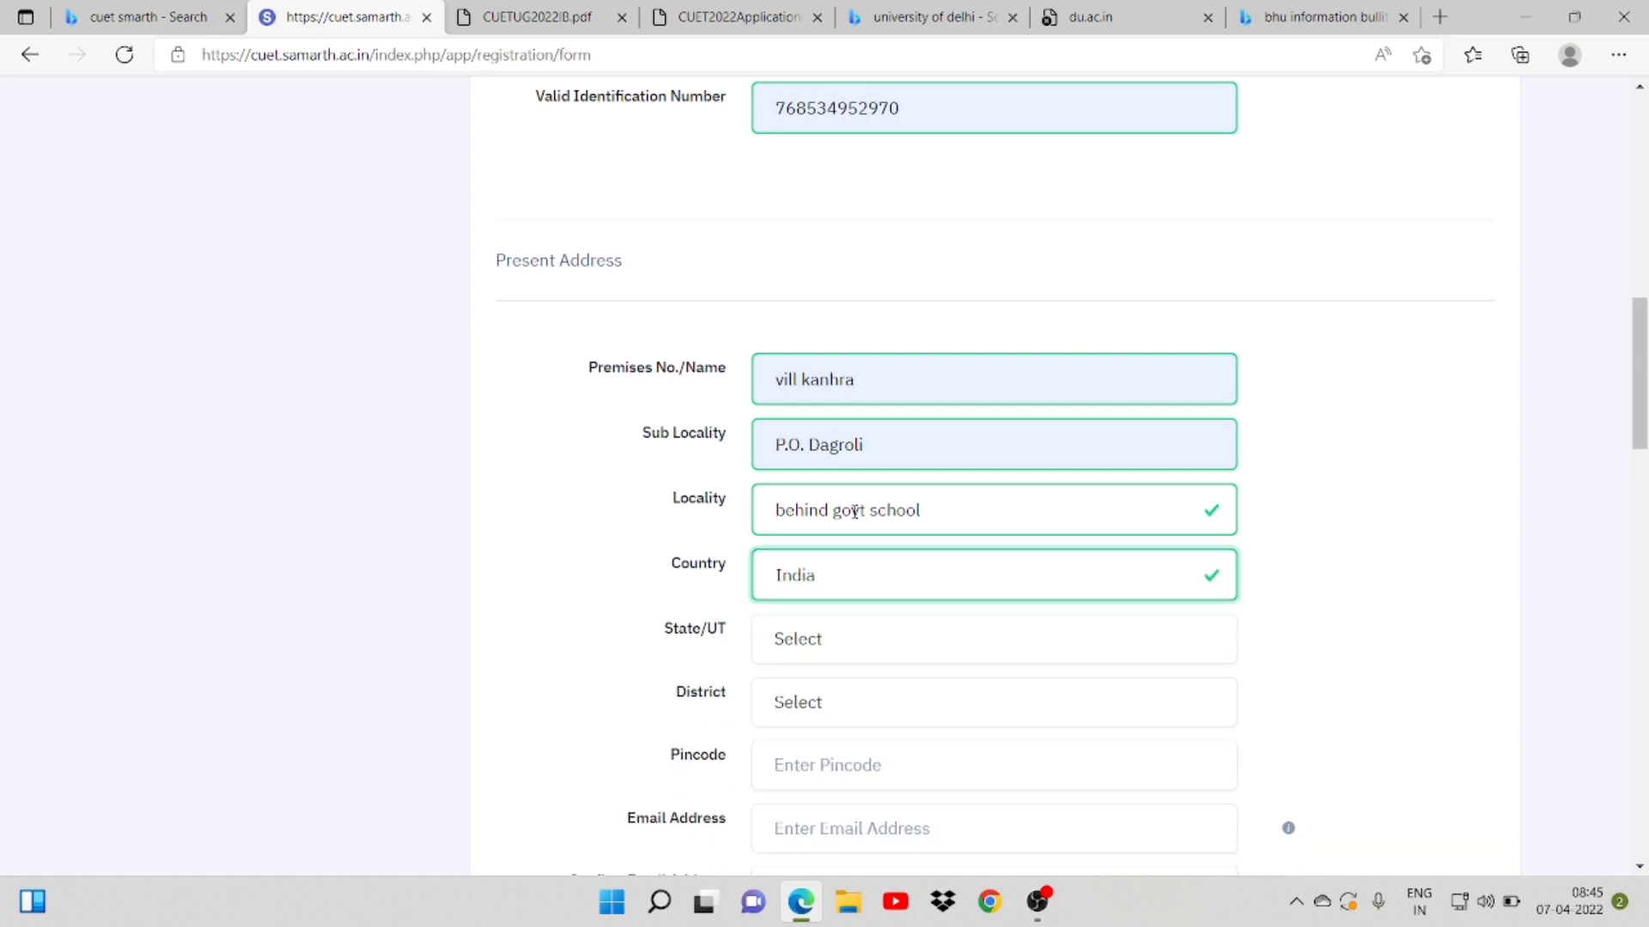
pyautogui.press('Tab')
pyautogui.press('a')
pyautogui.press('Down')
pyautogui.press('Down')
pyautogui.press('Down')
pyautogui.press('Down')
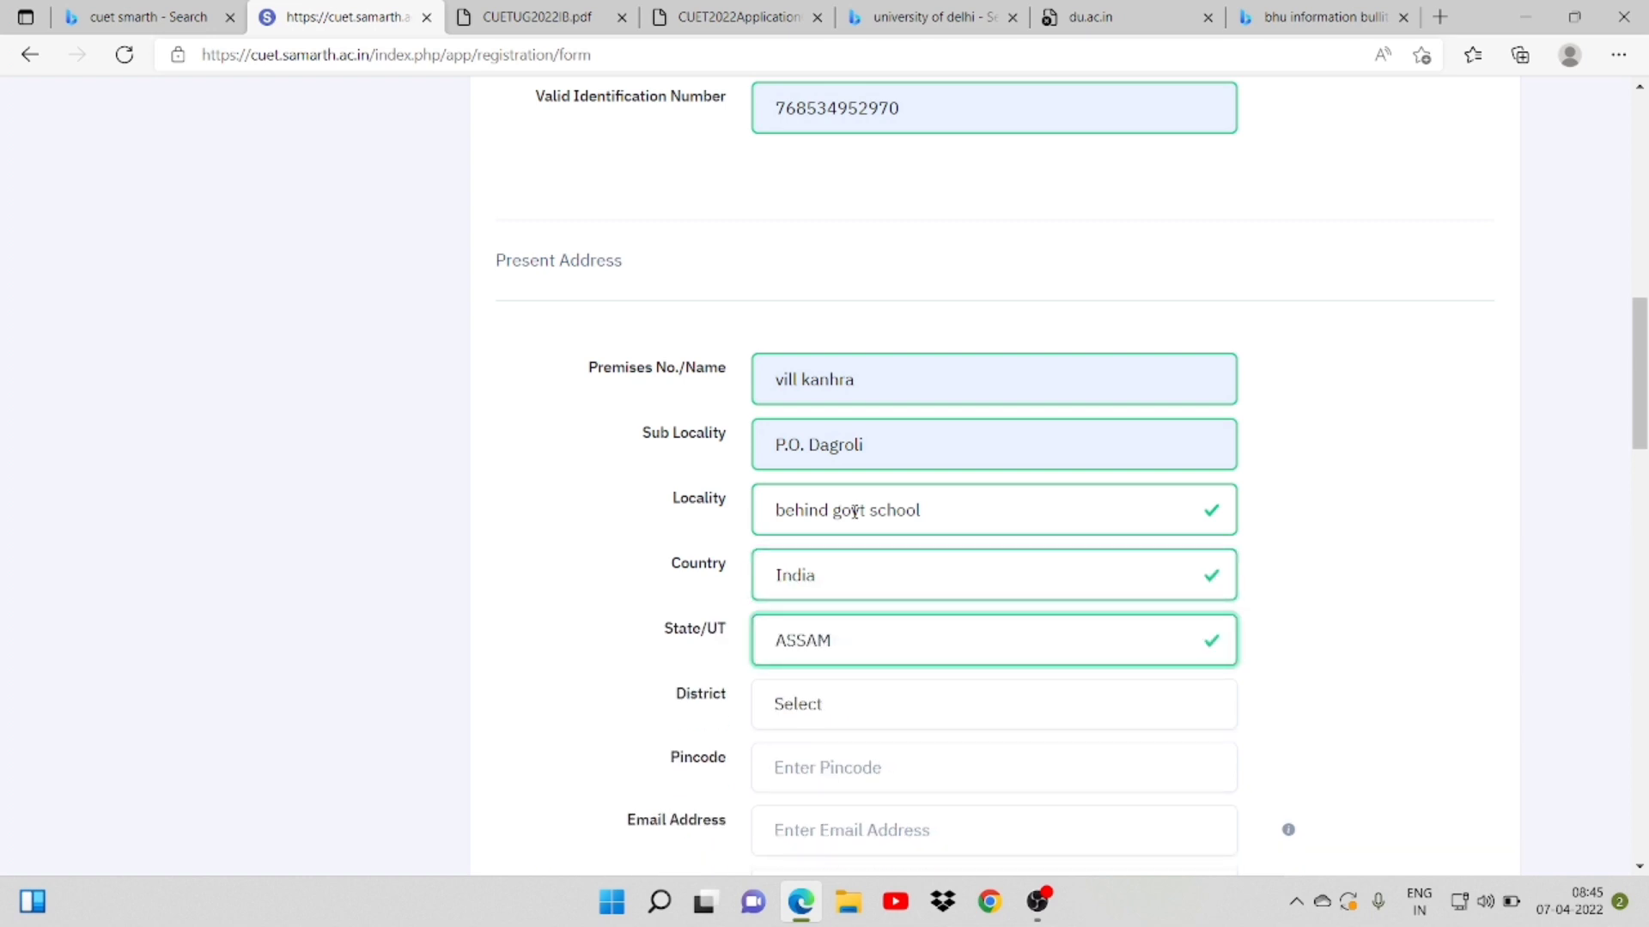
pyautogui.press('Down')
pyautogui.press('Down')
pyautogui.press('Down')
pyautogui.press('Tab')
pyautogui.press('Down')
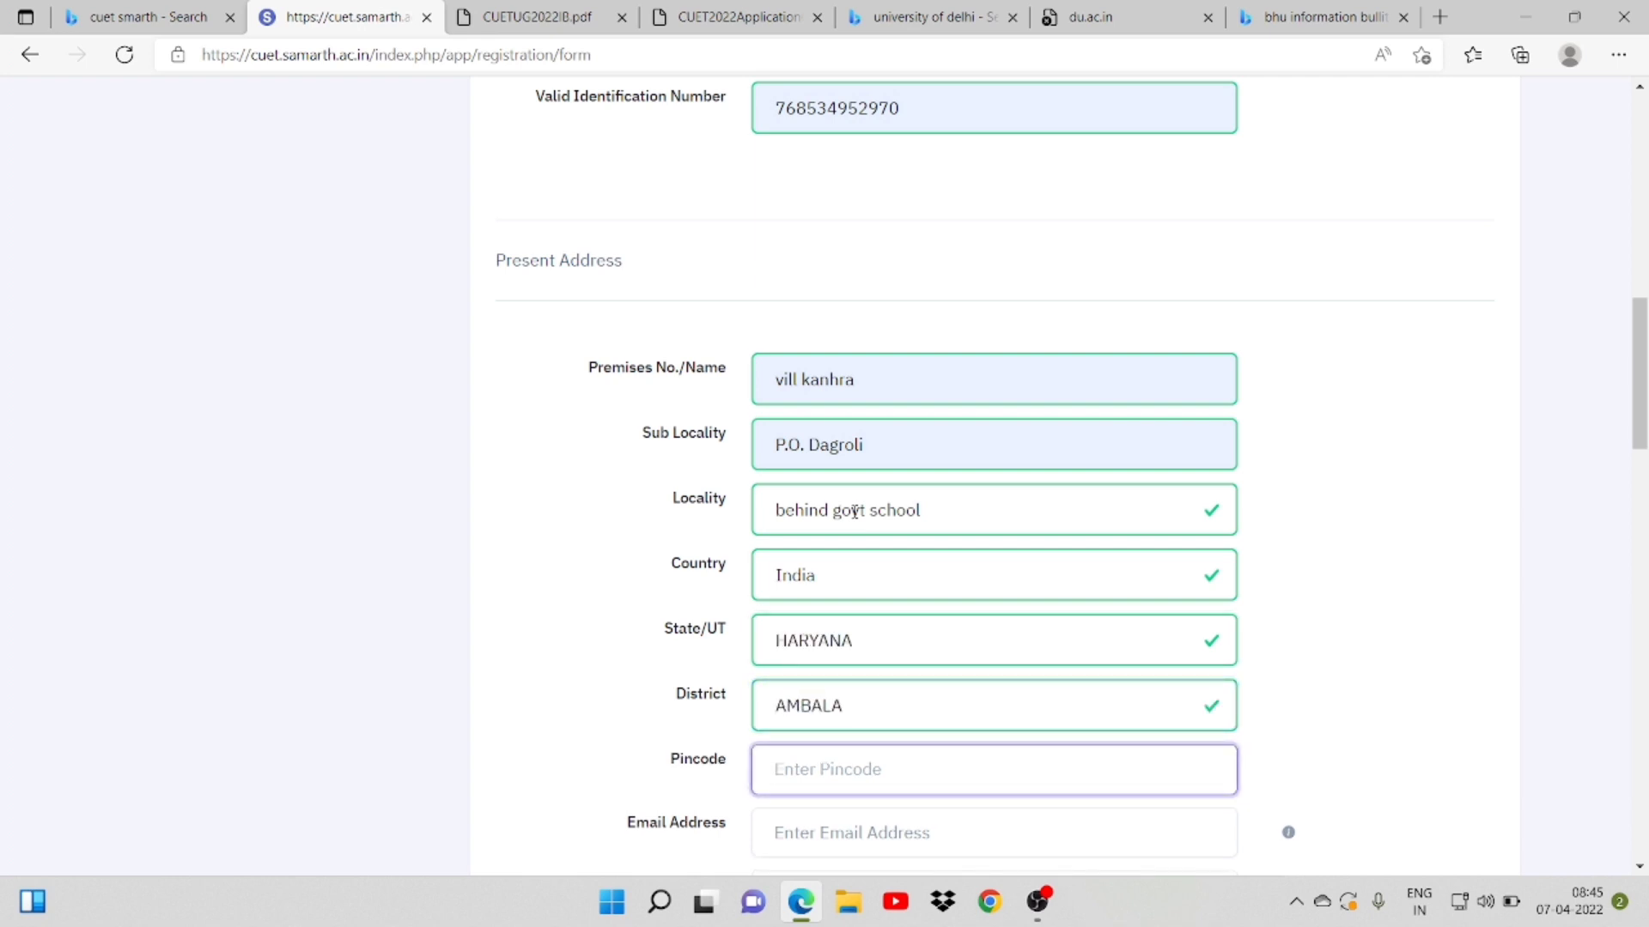
# - Enter and correct the pincode, then set the district to CHARKI DADRI
pyautogui.write('17312')
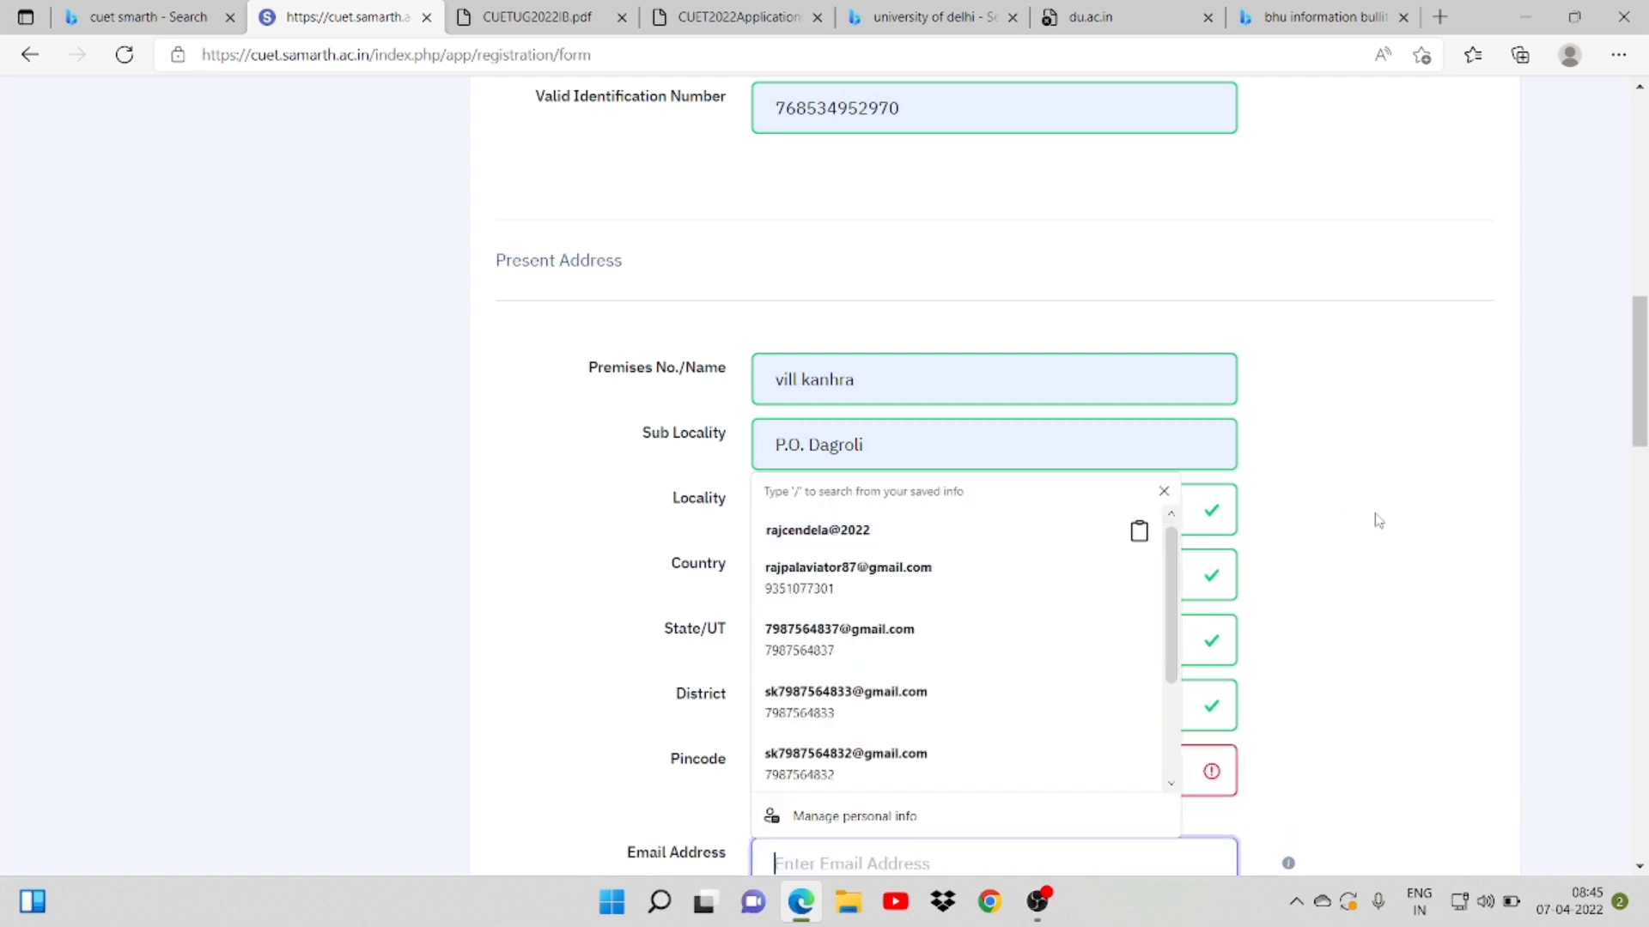
pyautogui.click(1336, 589)
pyautogui.click(787, 773)
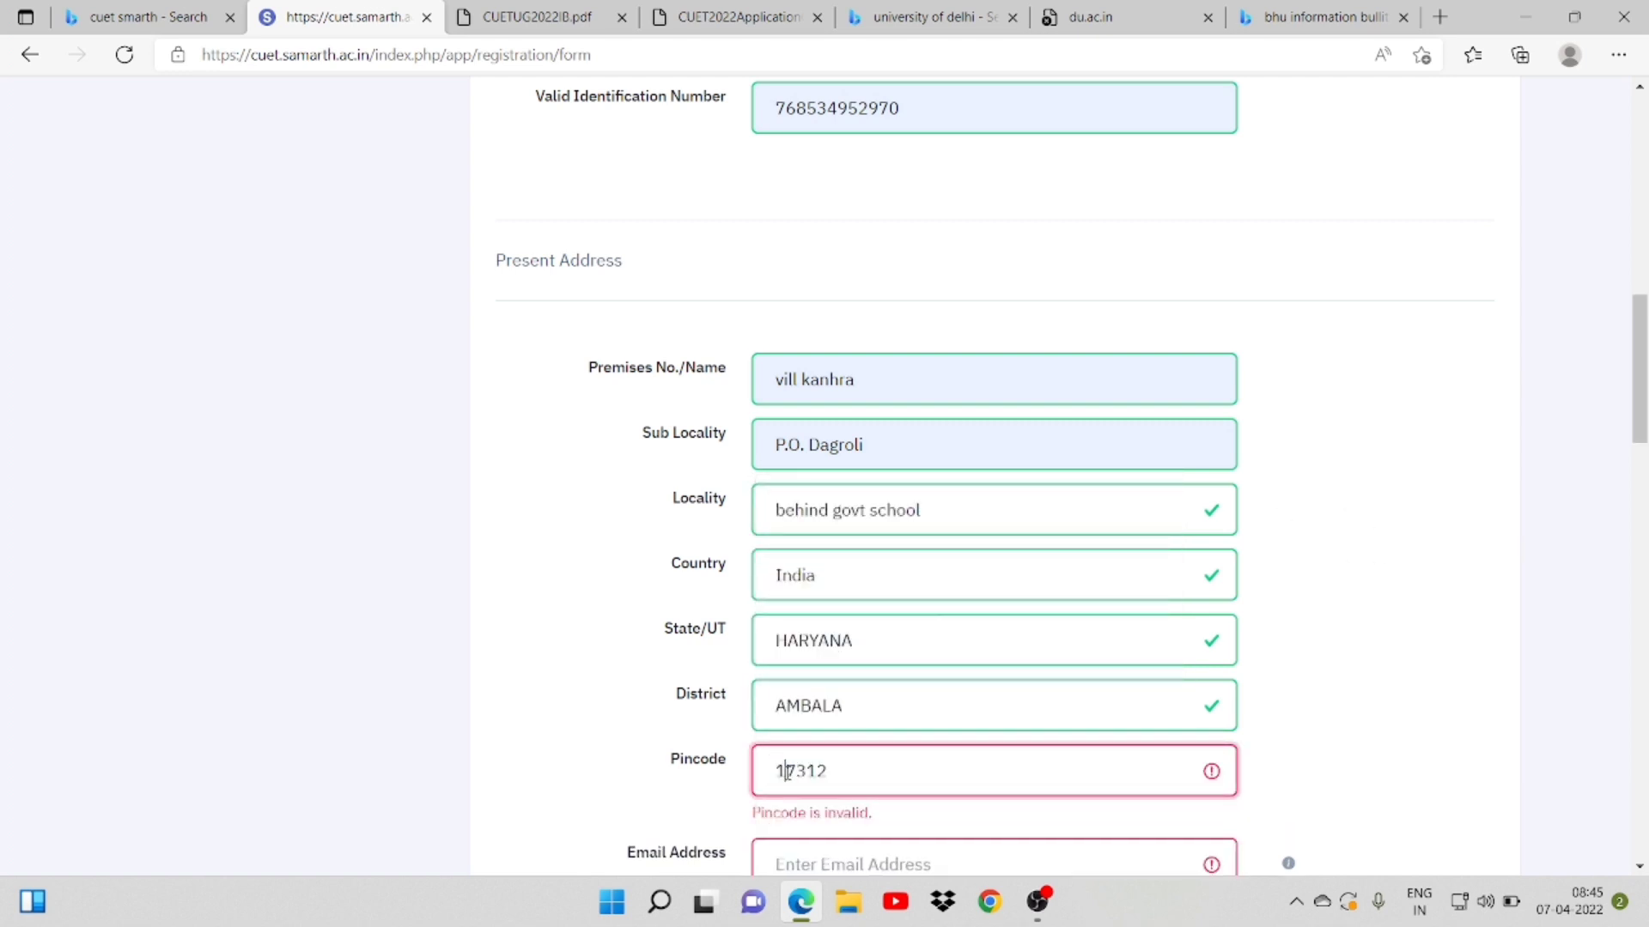
pyautogui.write('3')
pyautogui.click(945, 699)
pyautogui.press('Down')
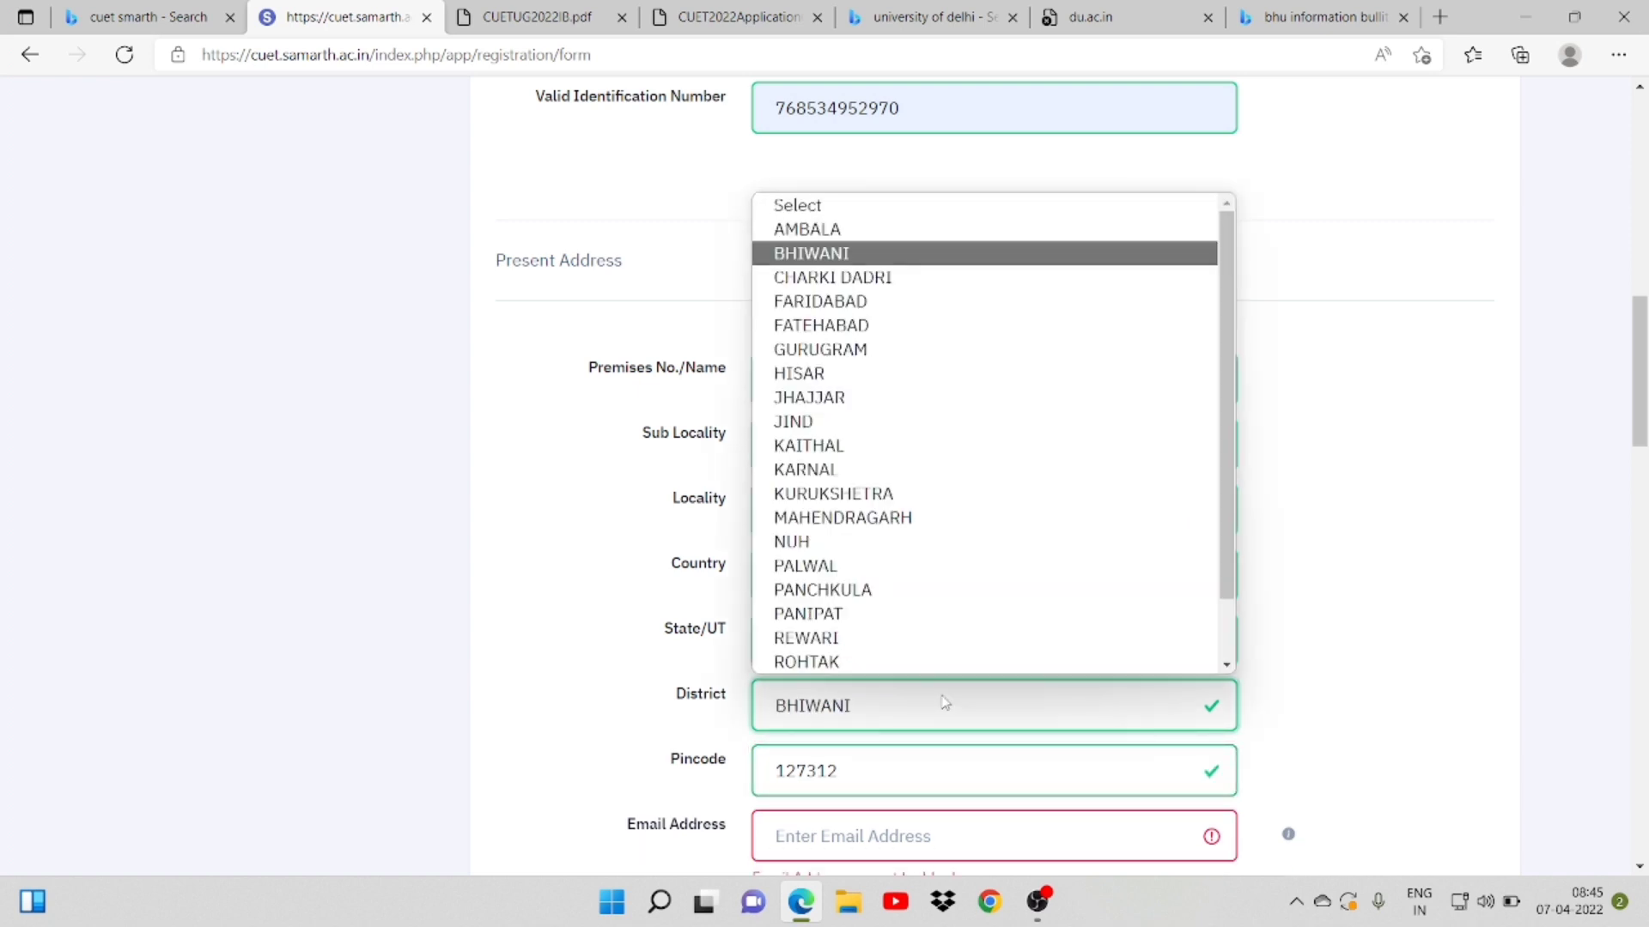
pyautogui.press('Down')
pyautogui.press('Down')
pyautogui.press('Down')
pyautogui.press('Down')
pyautogui.press('Down')
pyautogui.press('Down')
pyautogui.press('Down')
pyautogui.press('Down')
pyautogui.press('Up')
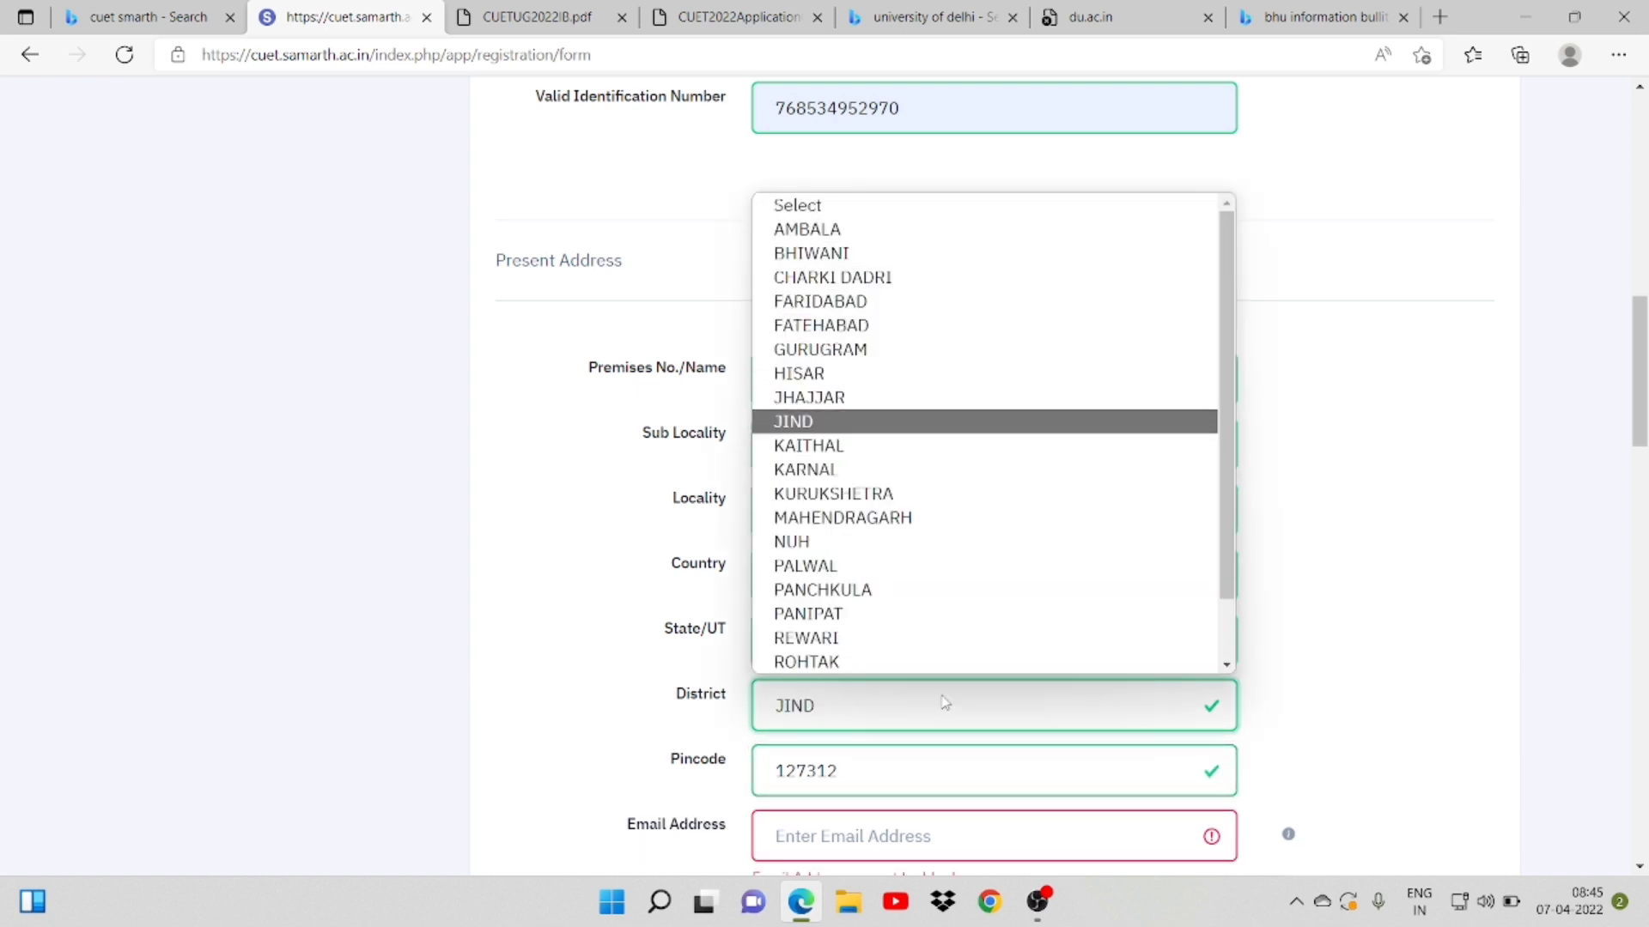
pyautogui.press('Up')
pyautogui.press('Up')
pyautogui.press('Up')
pyautogui.press('Up')
pyautogui.press('Up')
pyautogui.press('Up')
pyautogui.press('Return')
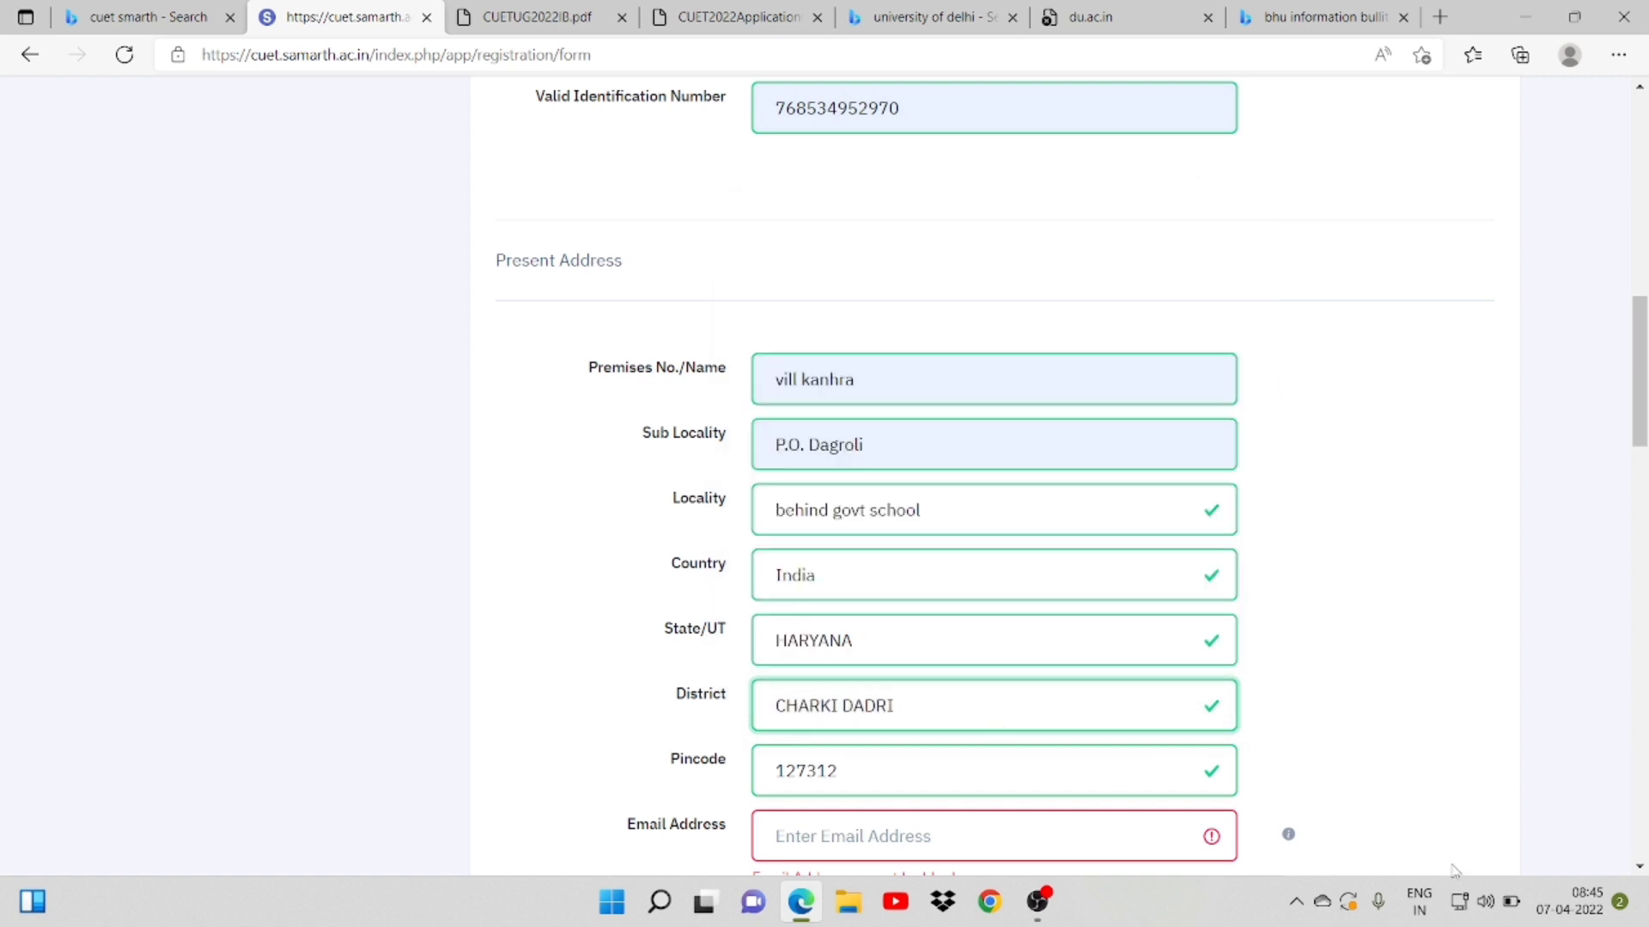
pyautogui.scroll(-3, 1083, 533)
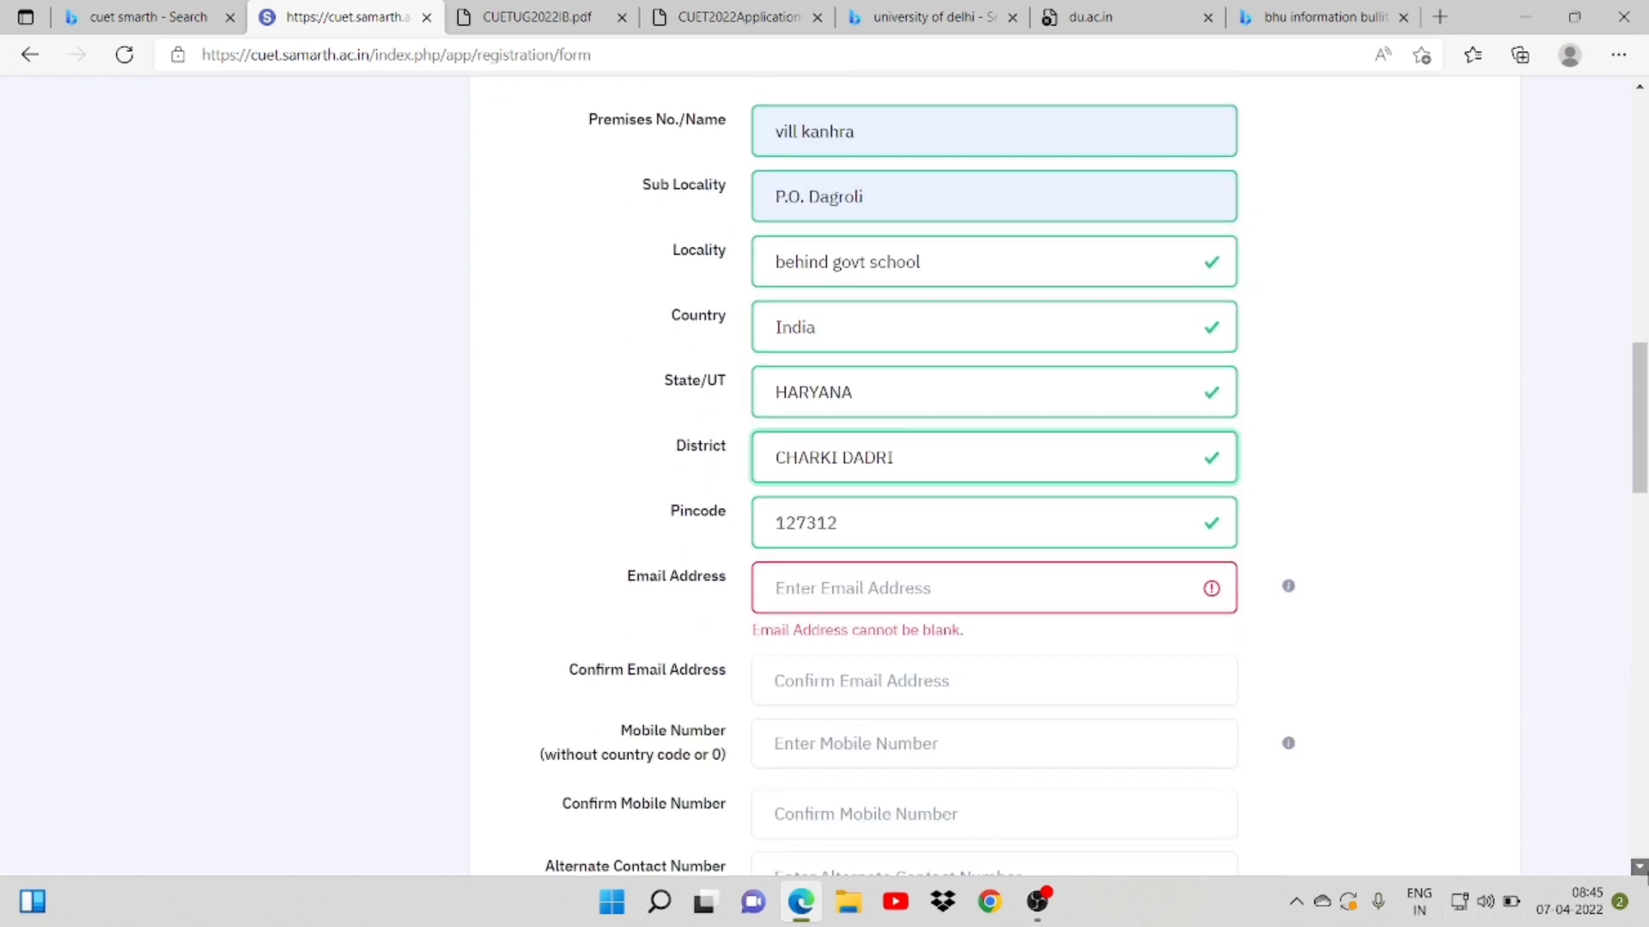
# - Fill in the candidate's e-mail address using the saved suggestion
pyautogui.click(1033, 515)
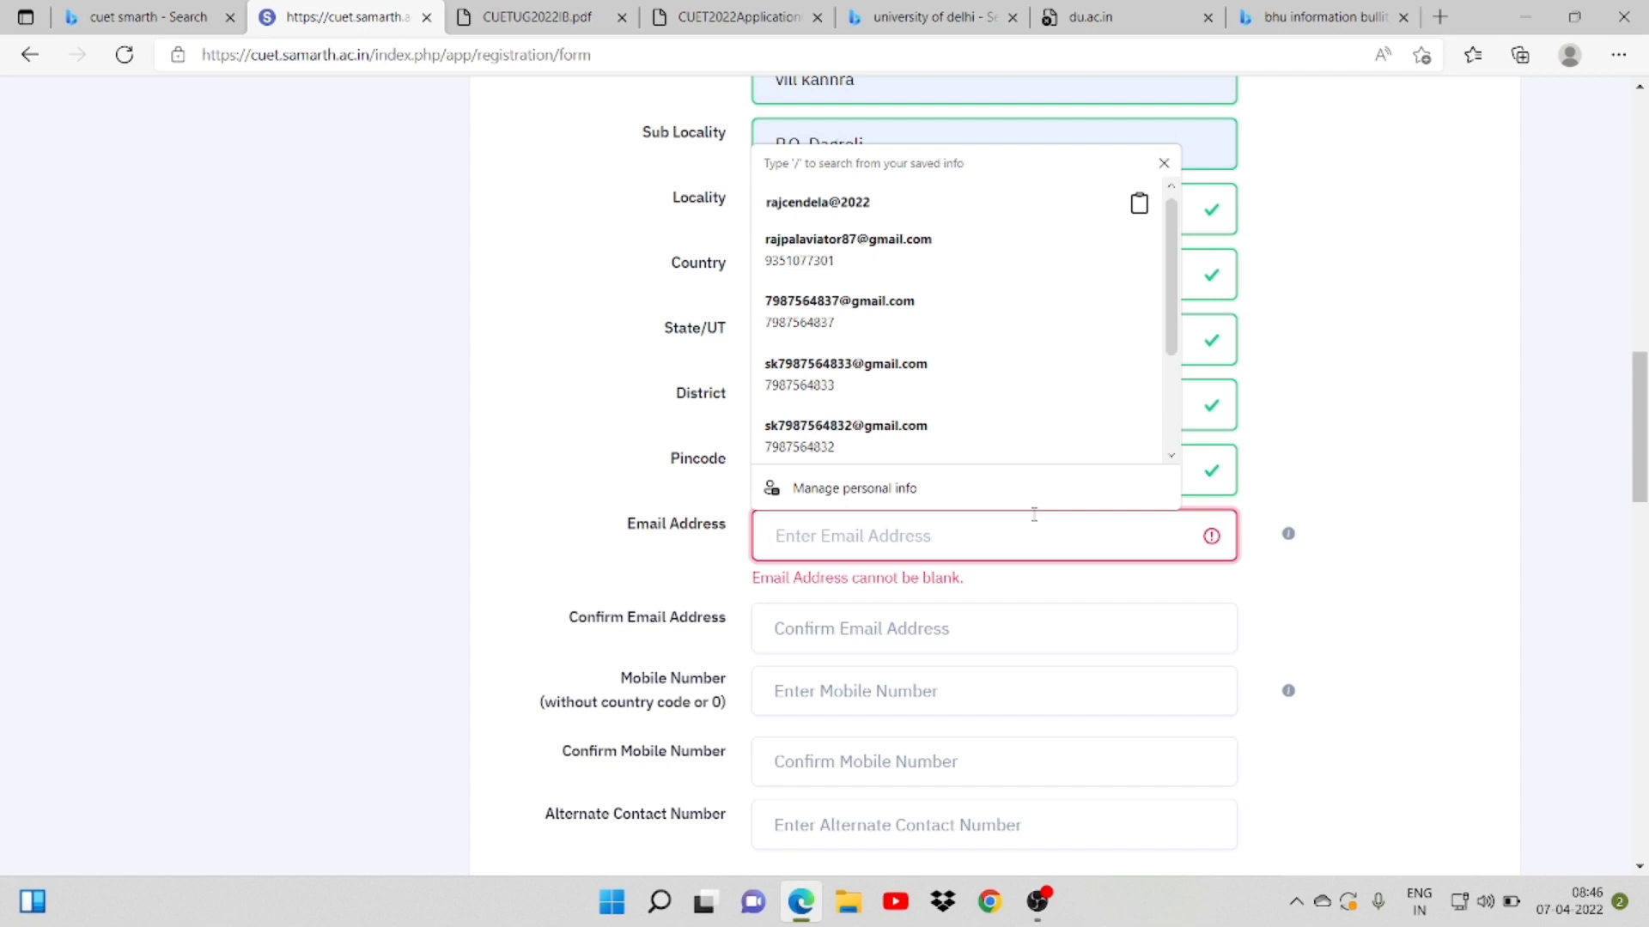
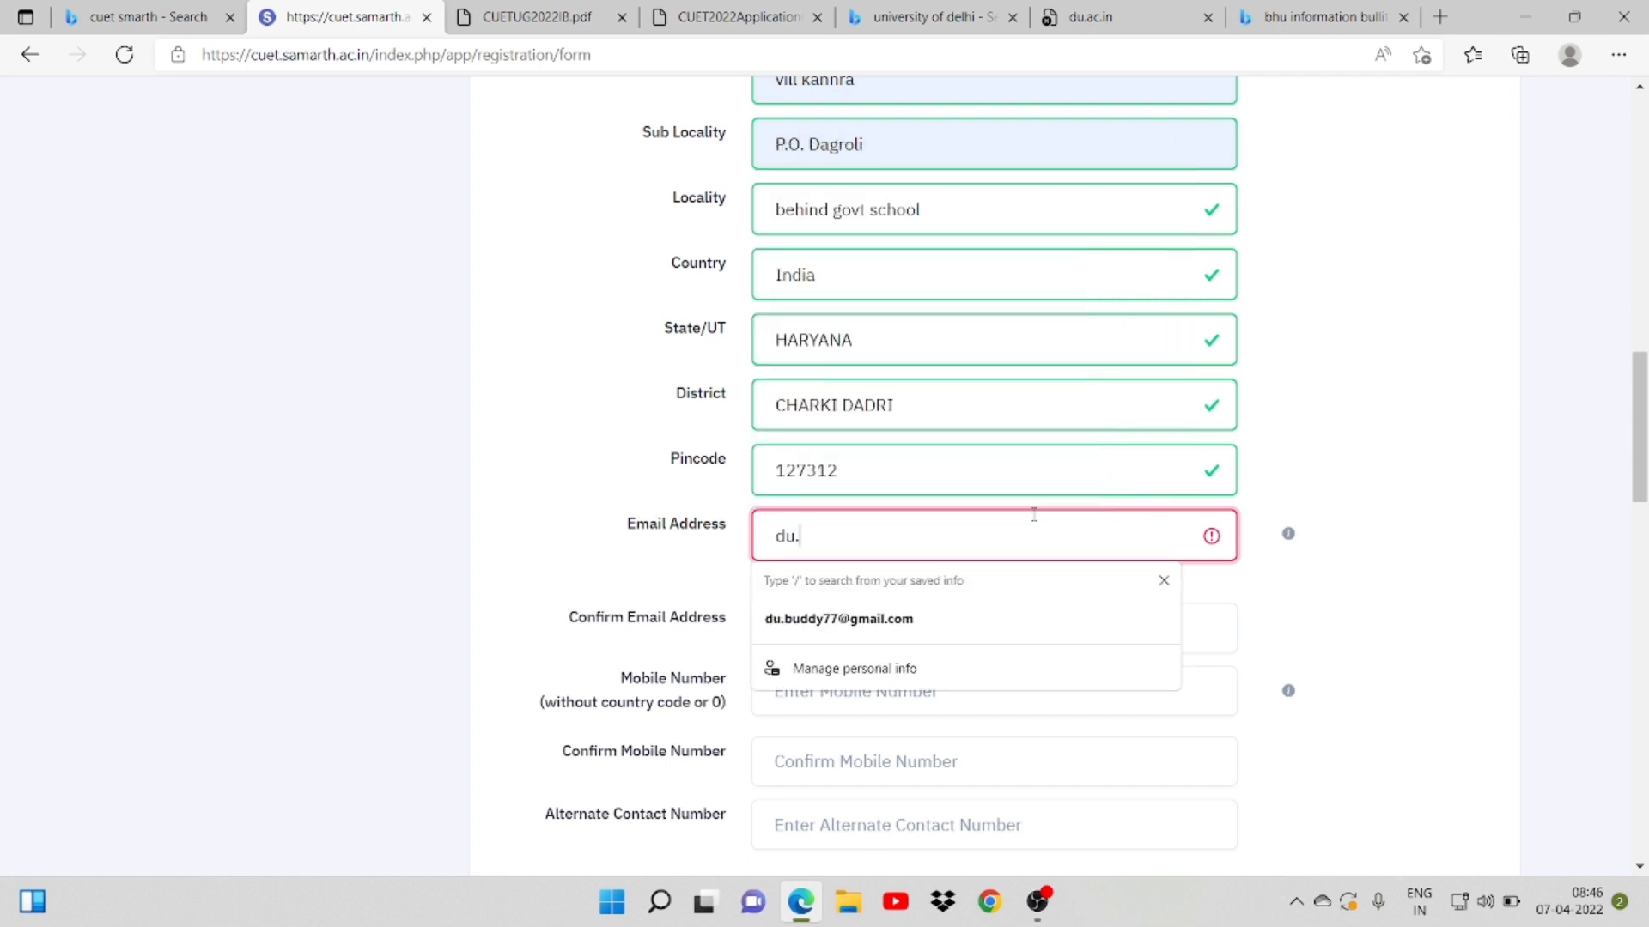
pyautogui.press('Down')
pyautogui.press('Return')
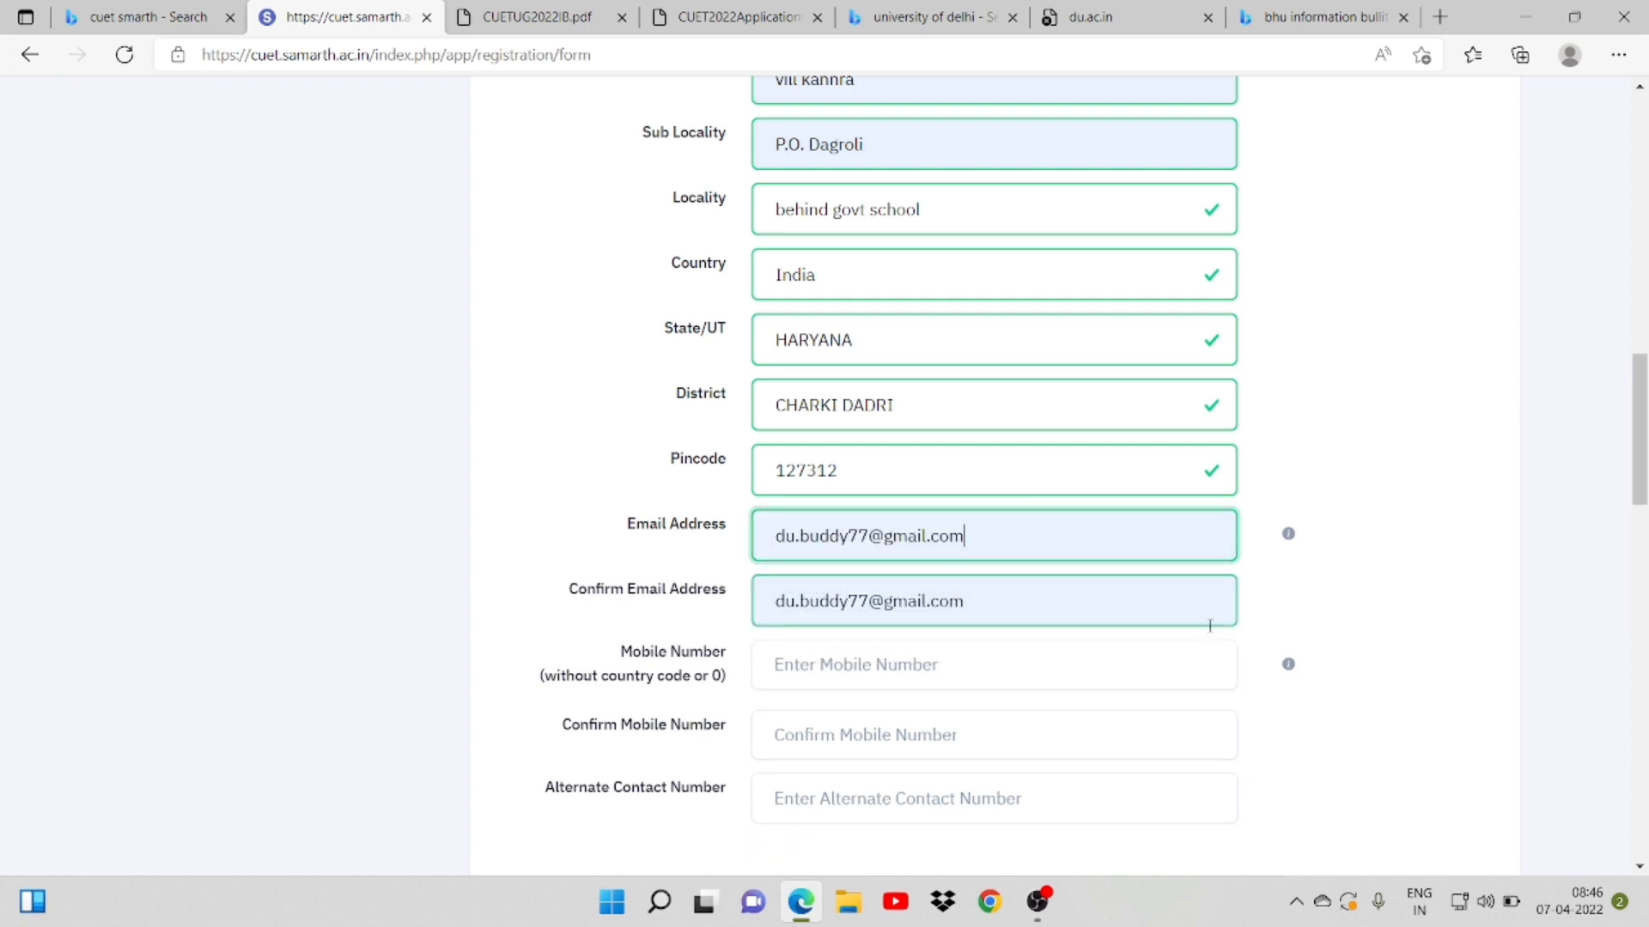
# - Enter the candidate's mobile number and retype it in Confirm Mobile Number
pyautogui.click(938, 663)
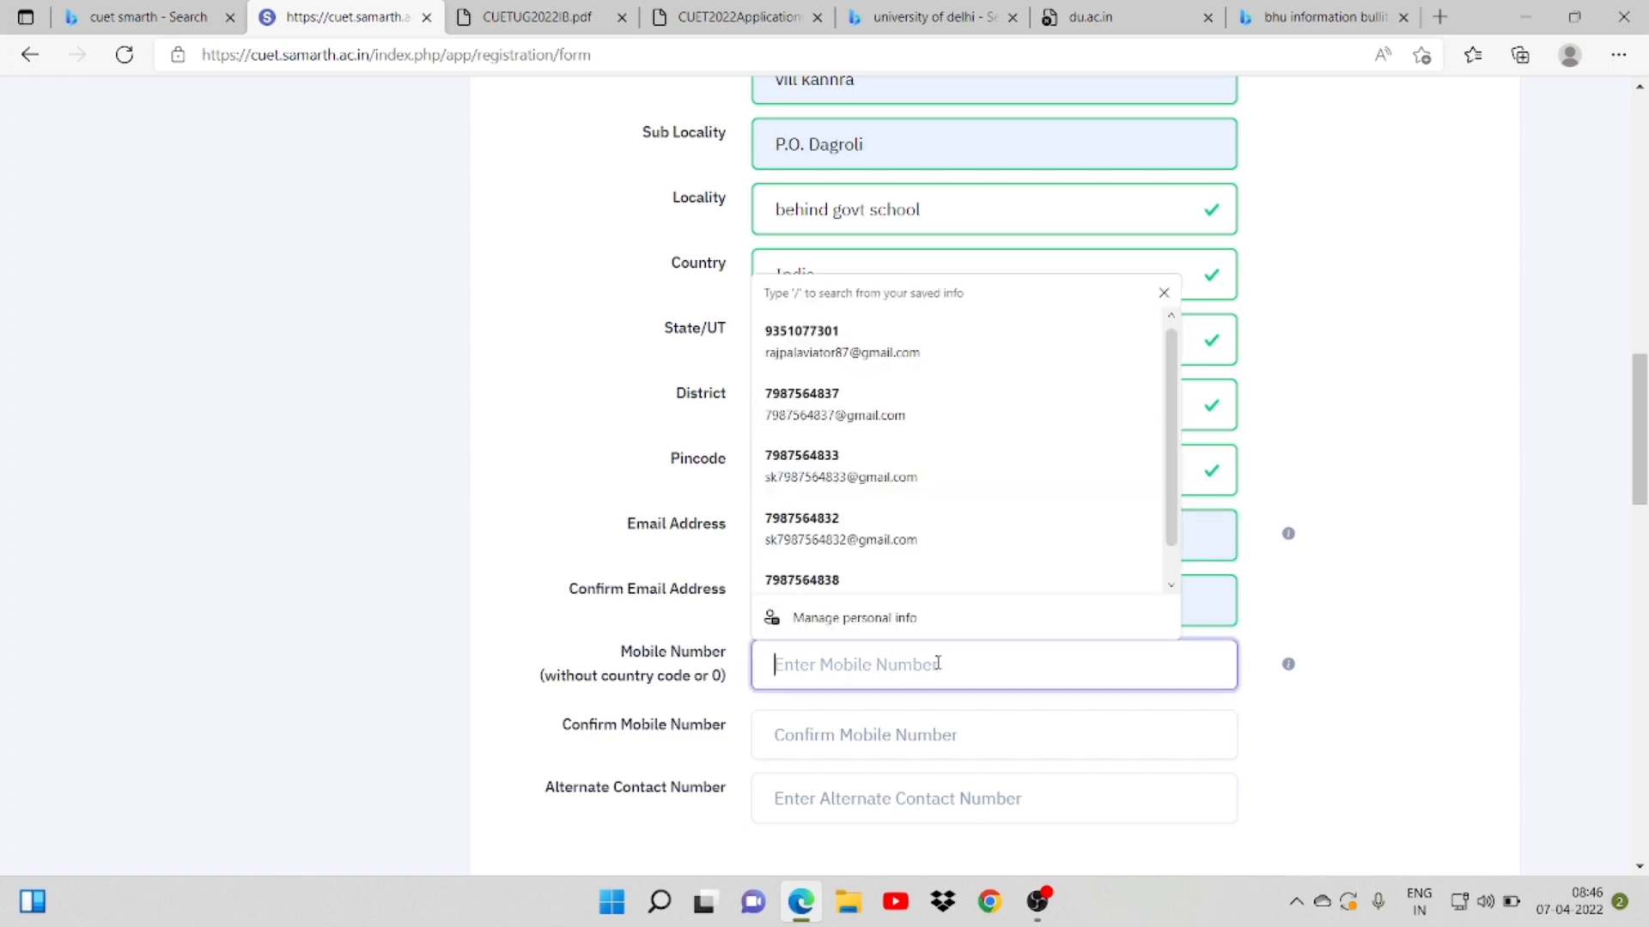
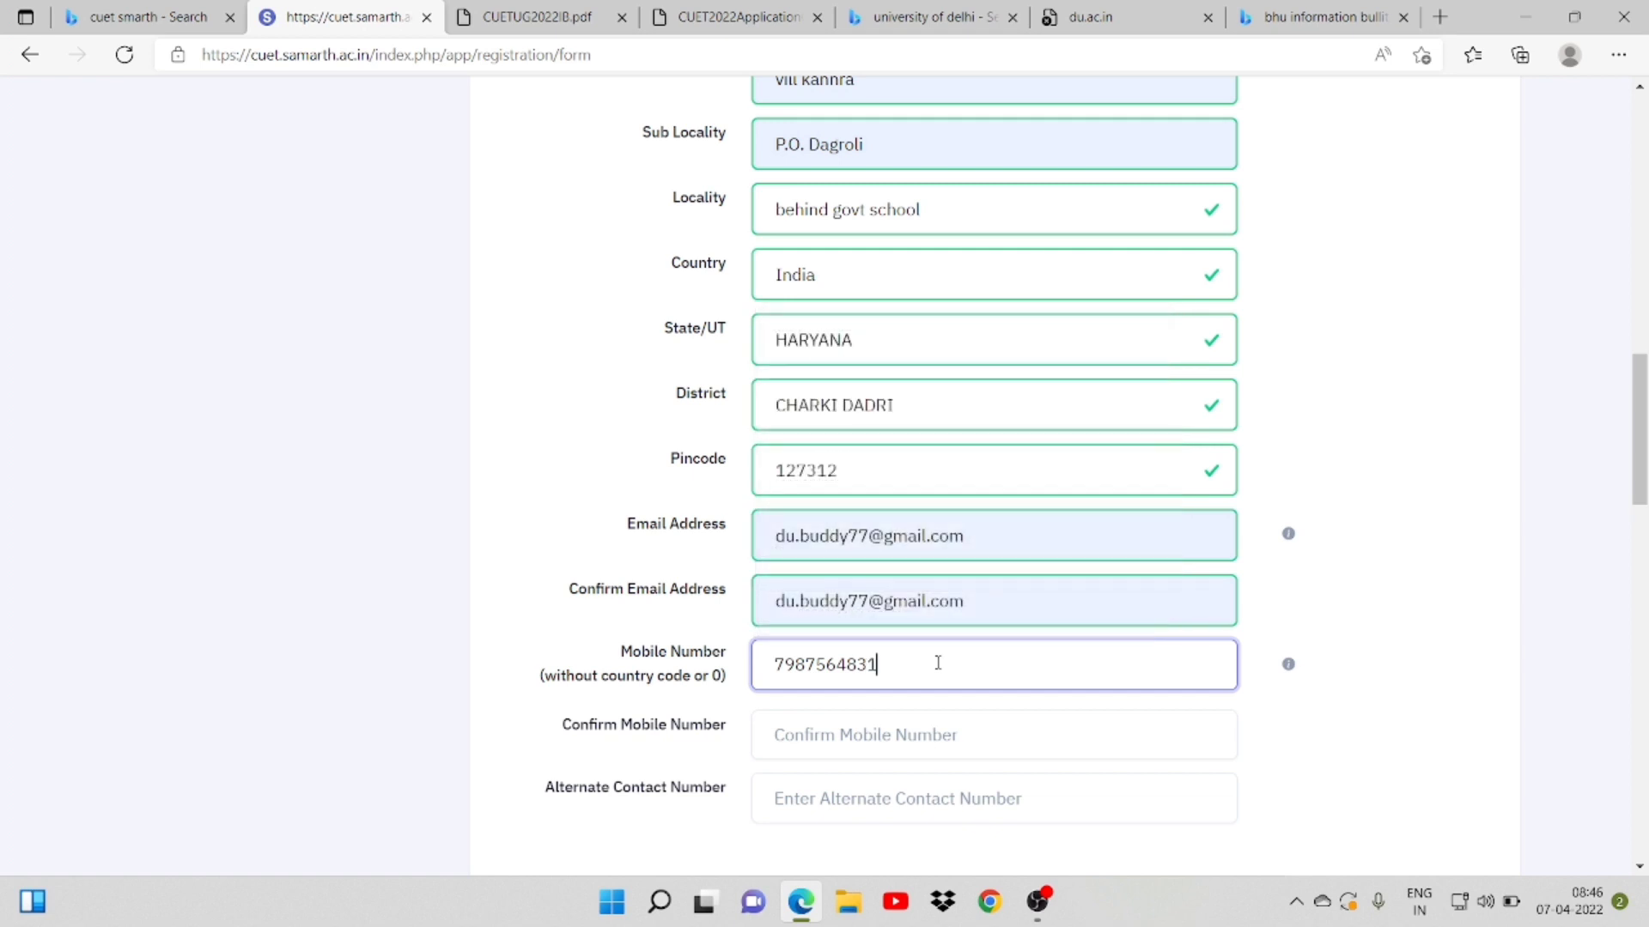
pyautogui.click(929, 750)
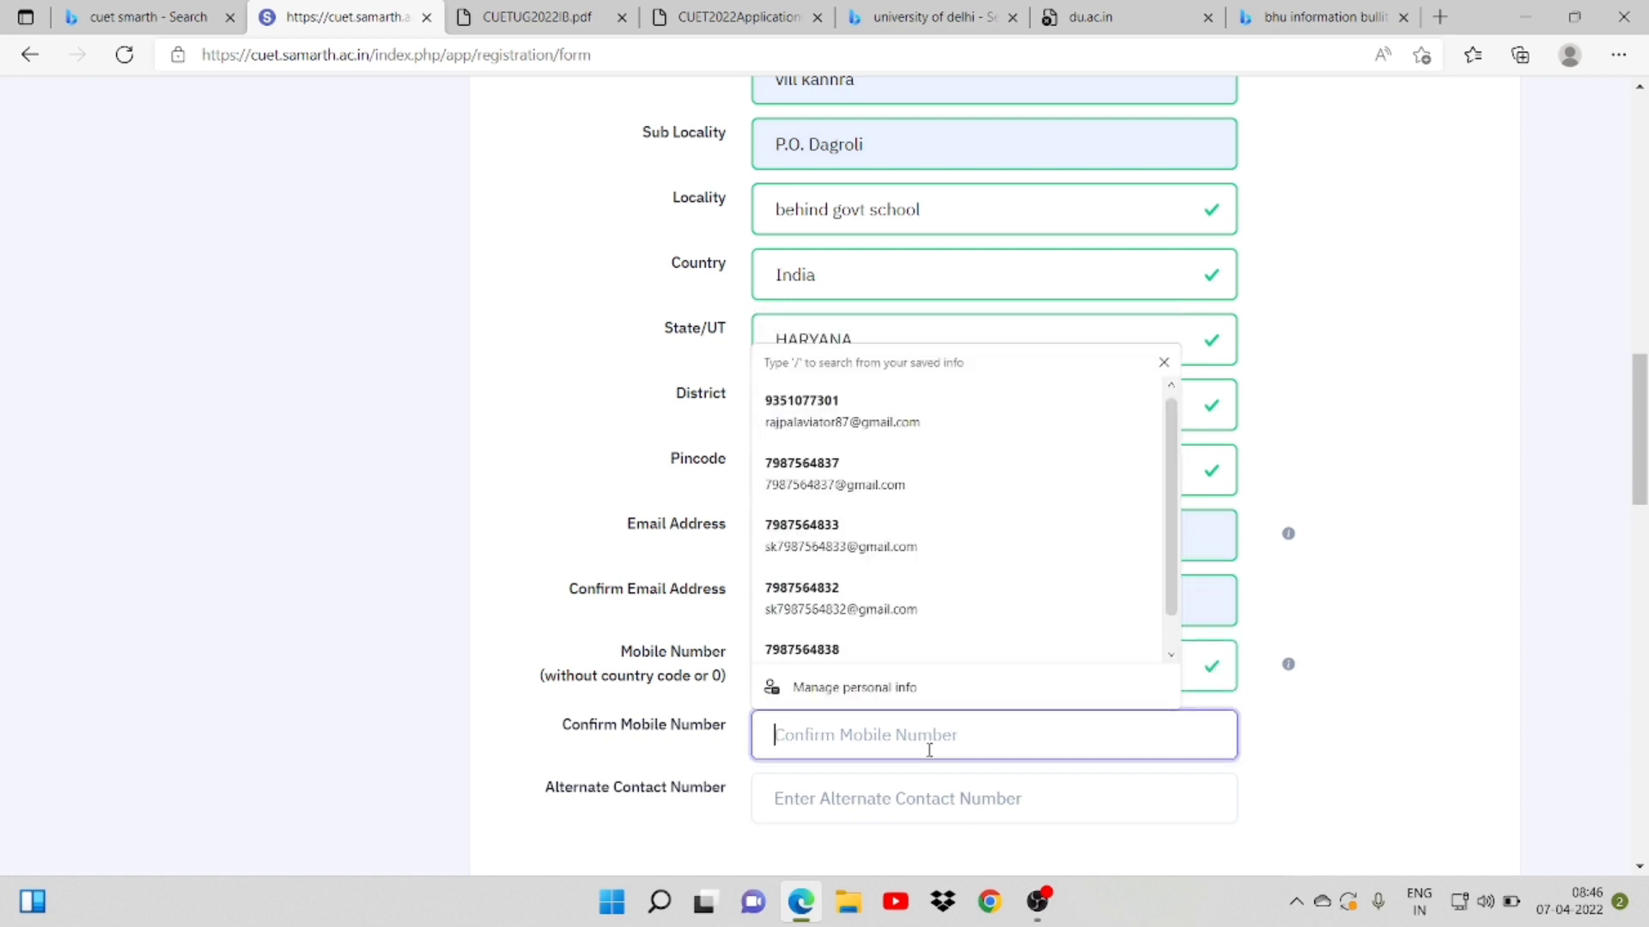
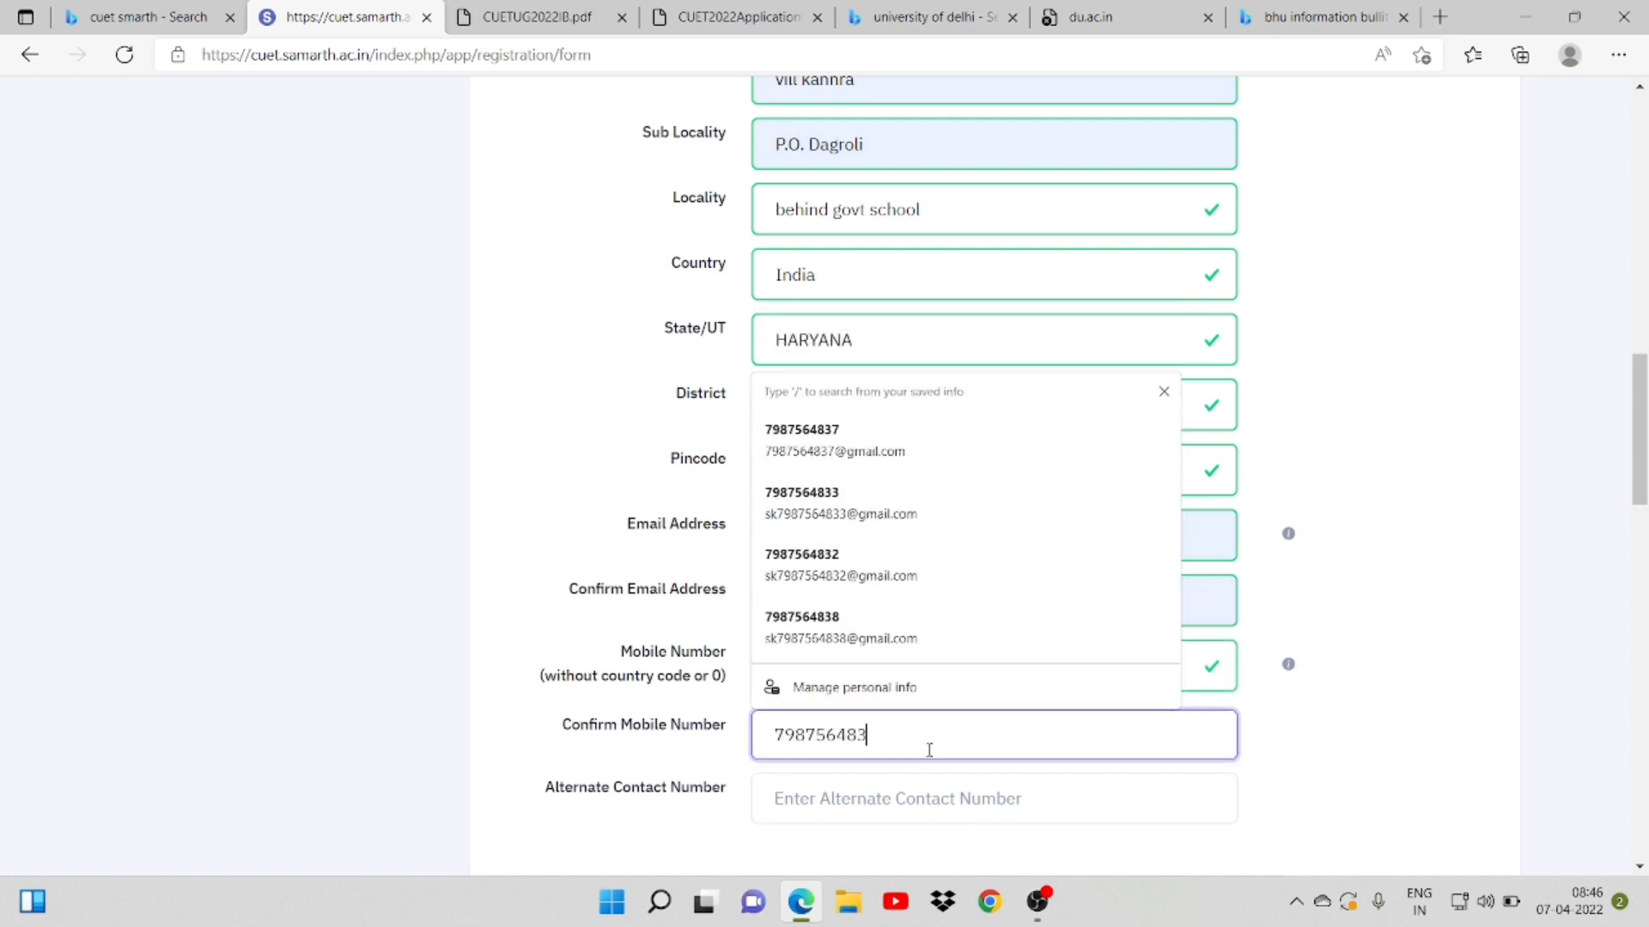
# - Enter the second phone number as the Alternate Contact Number
pyautogui.click(953, 779)
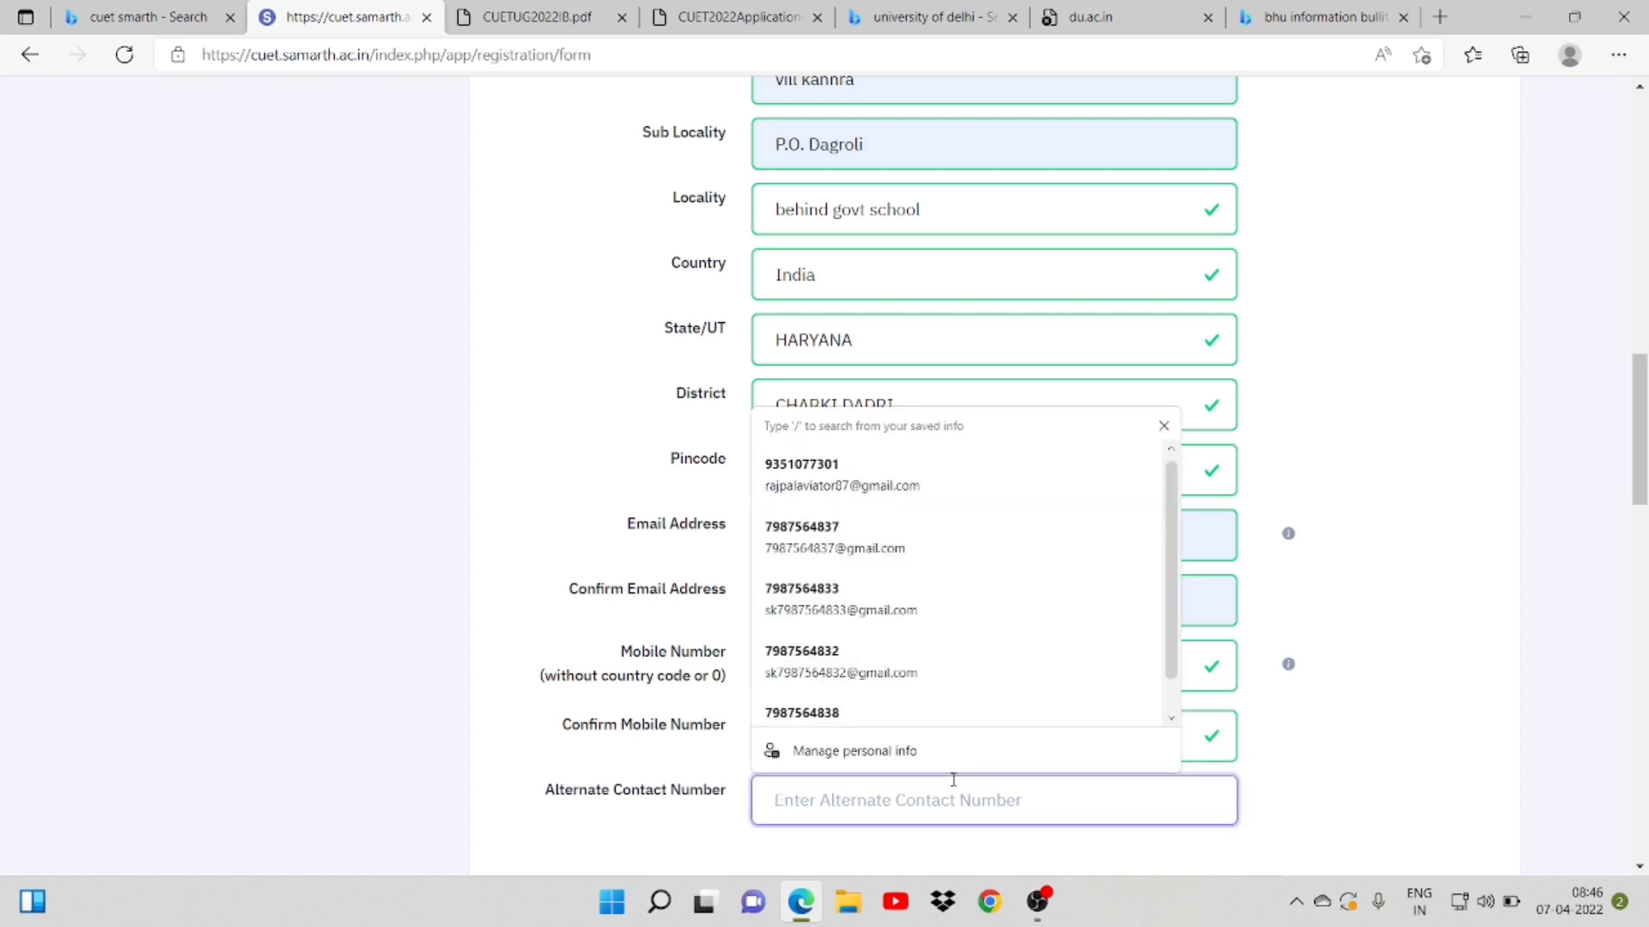
pyautogui.scroll(-2, 1638, 868)
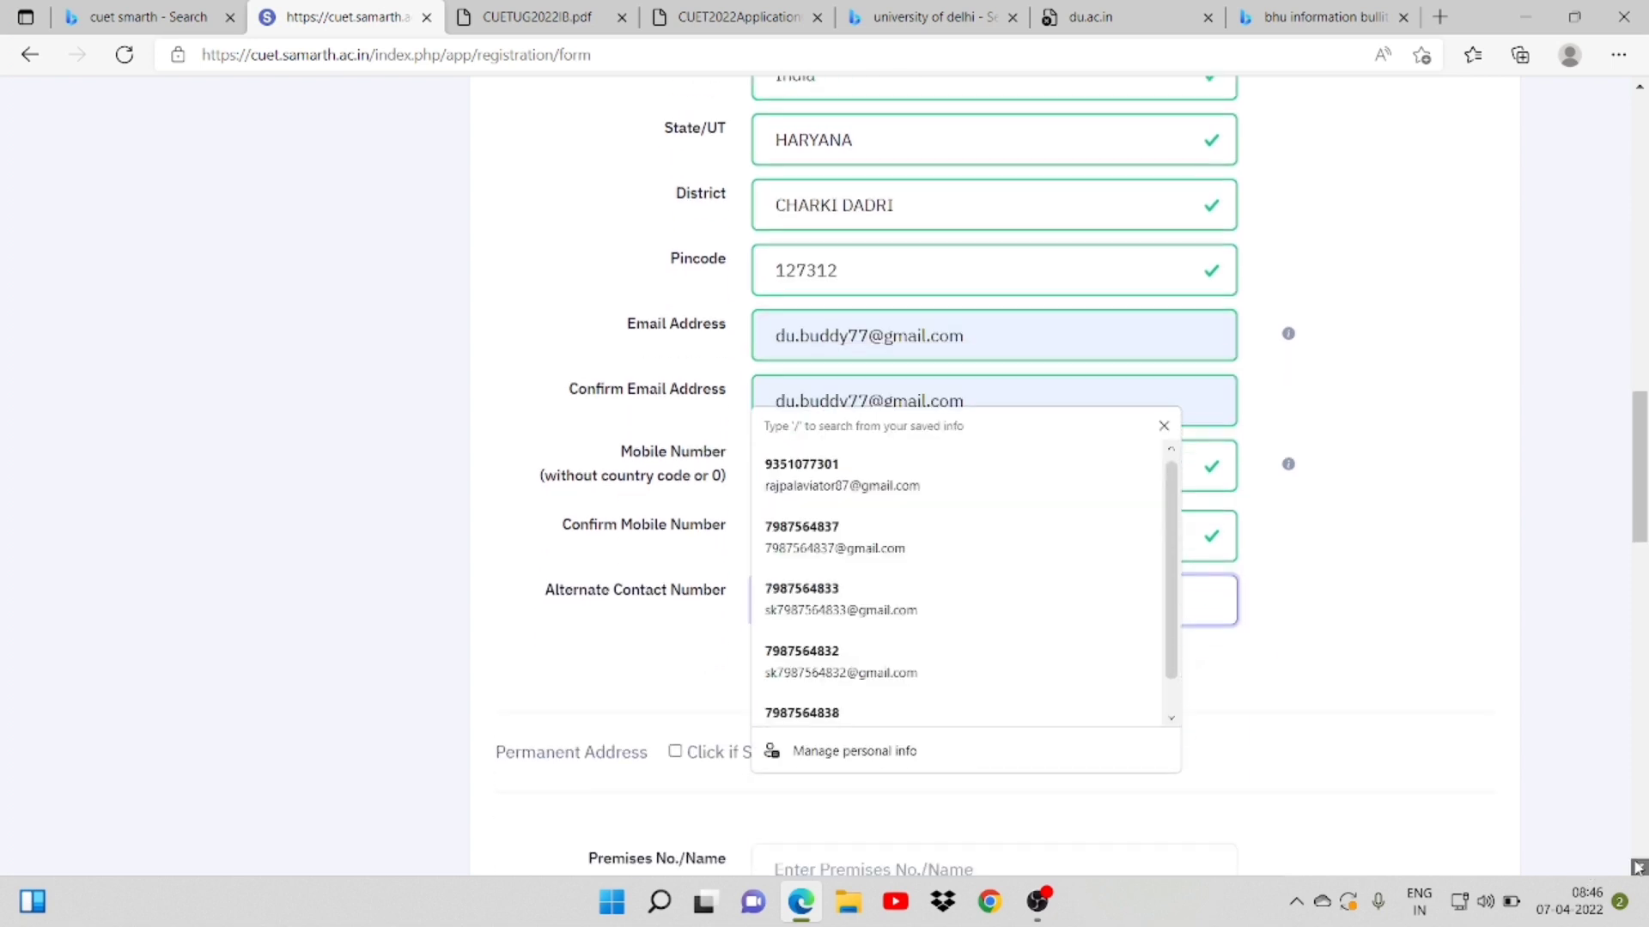
pyautogui.click(1020, 600)
pyautogui.click(959, 580)
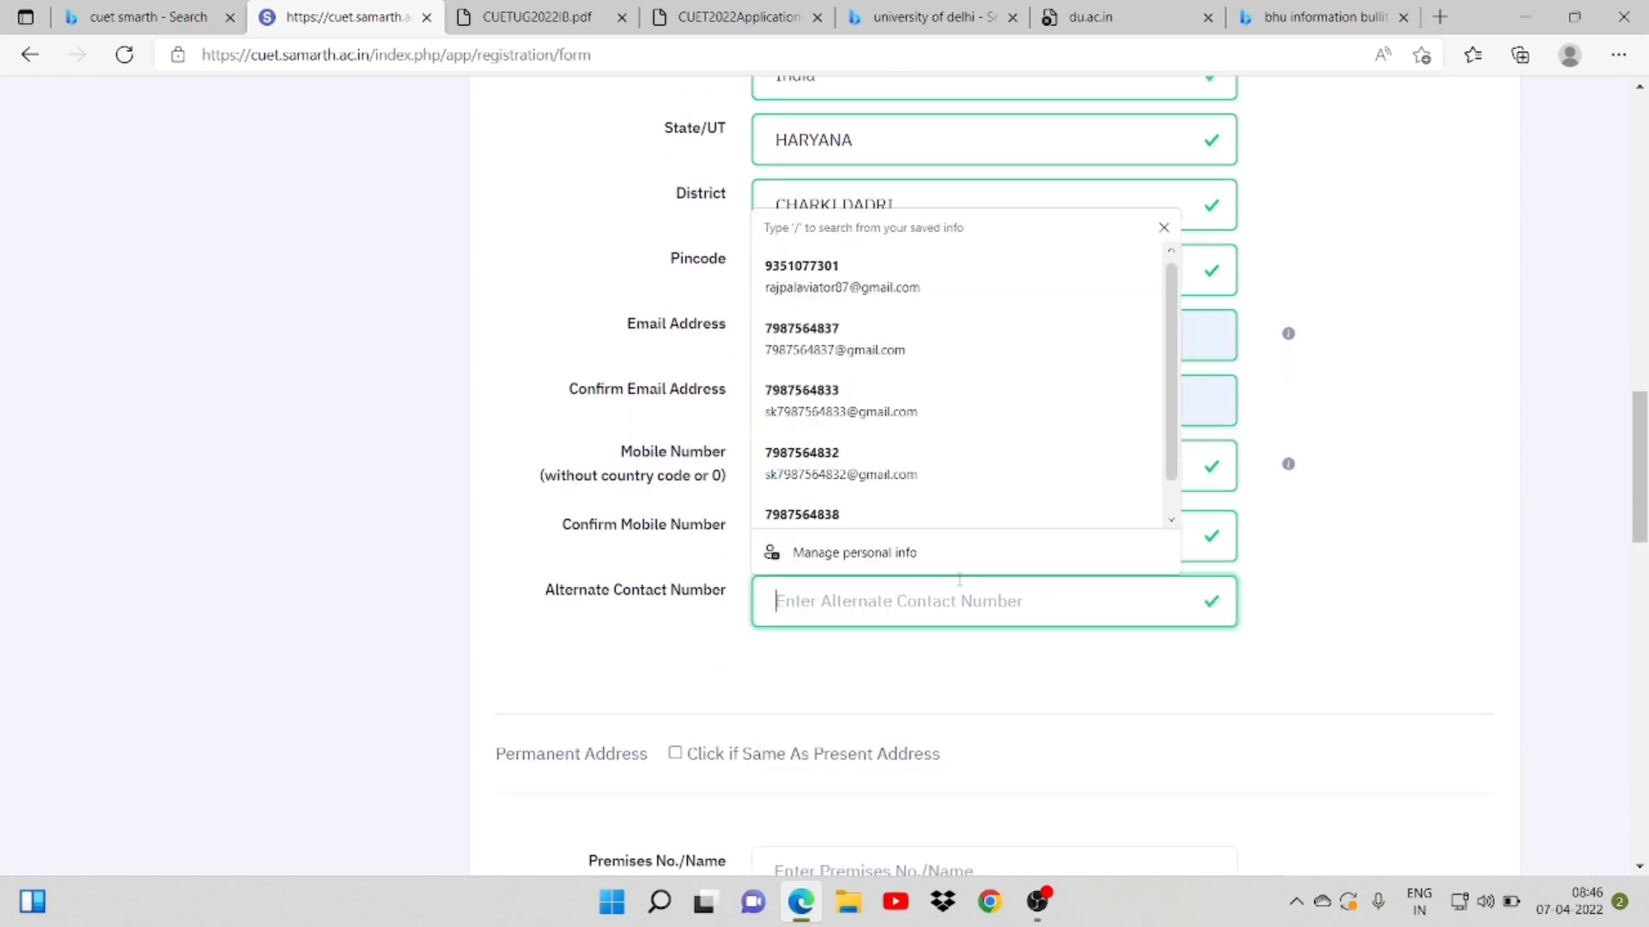
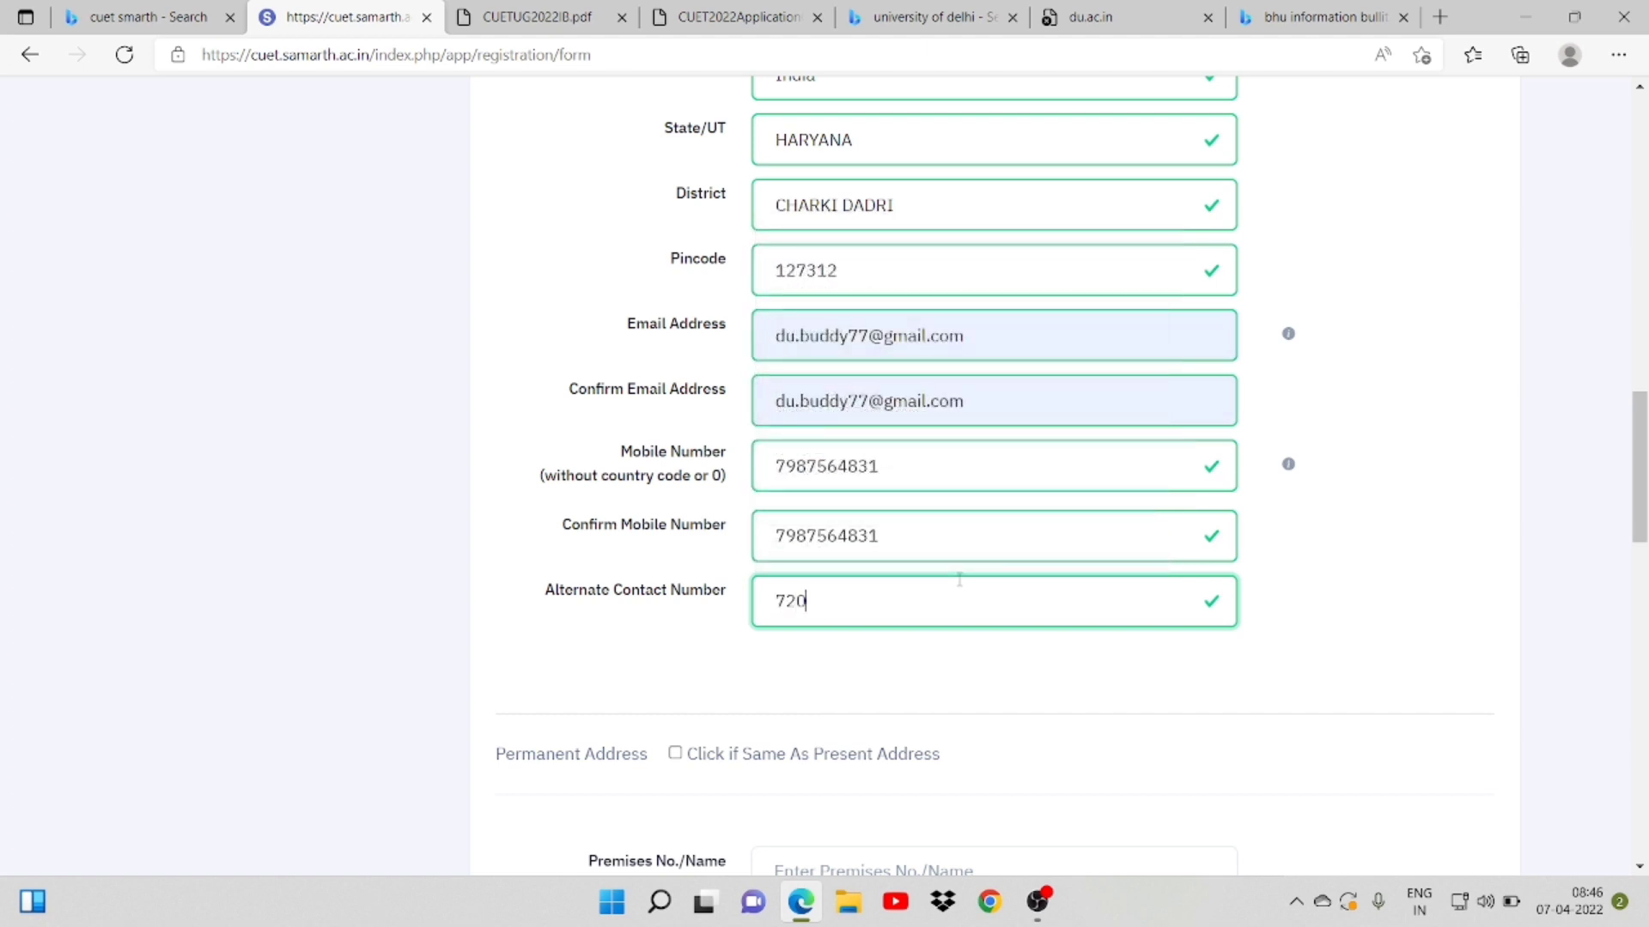
pyautogui.click(1011, 655)
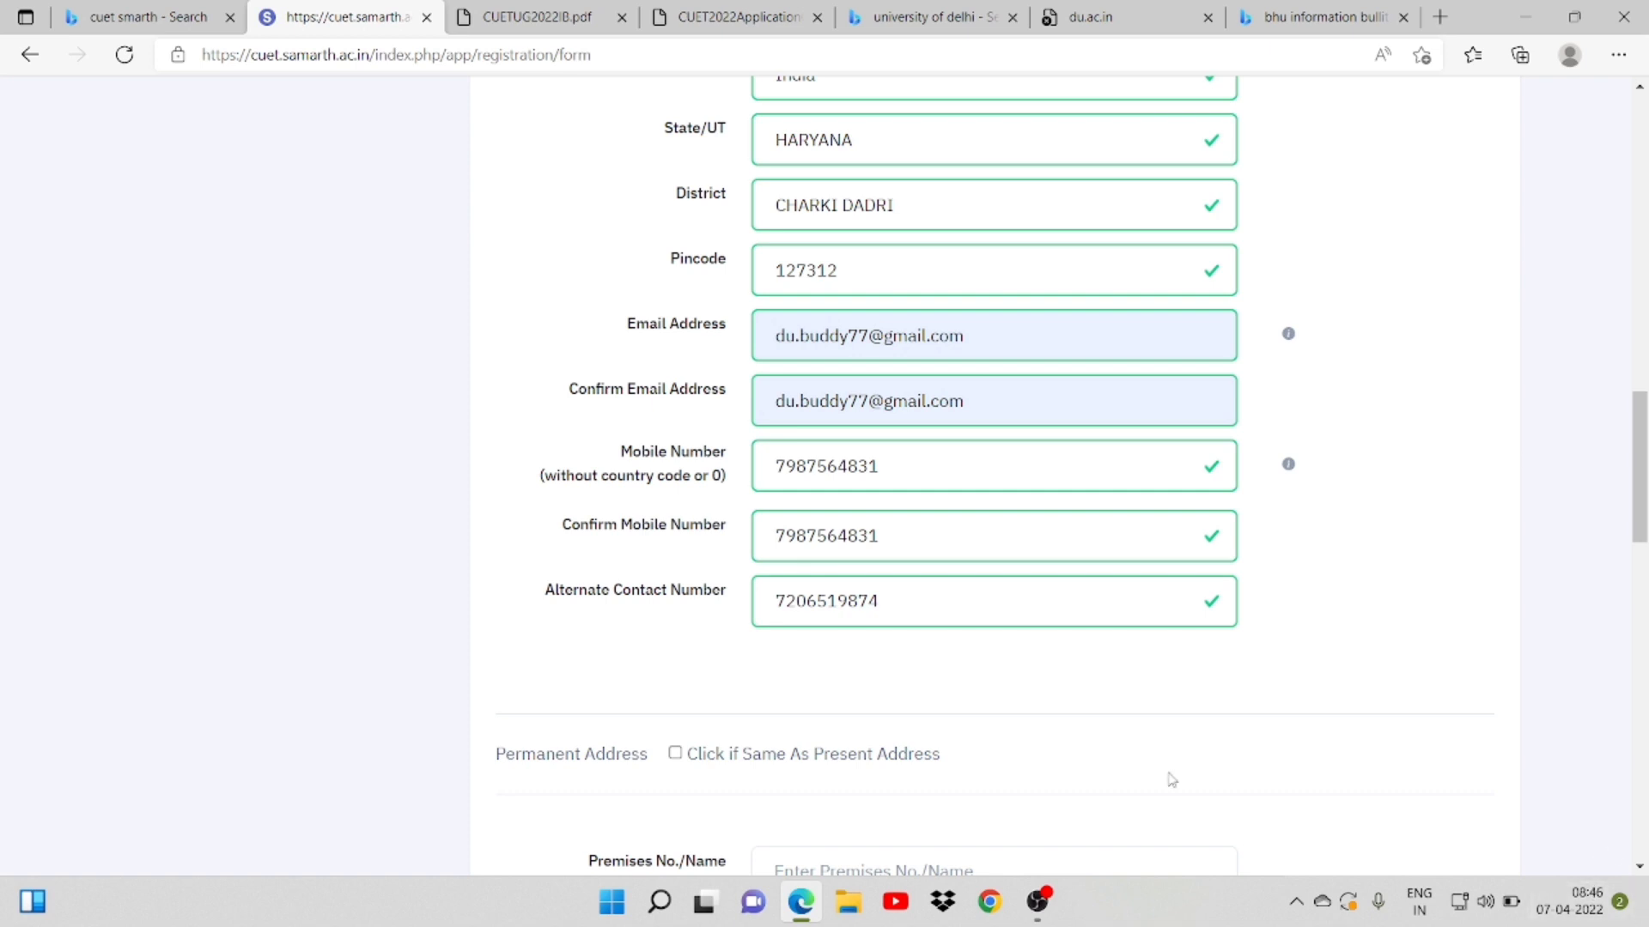
pyautogui.click(1641, 867)
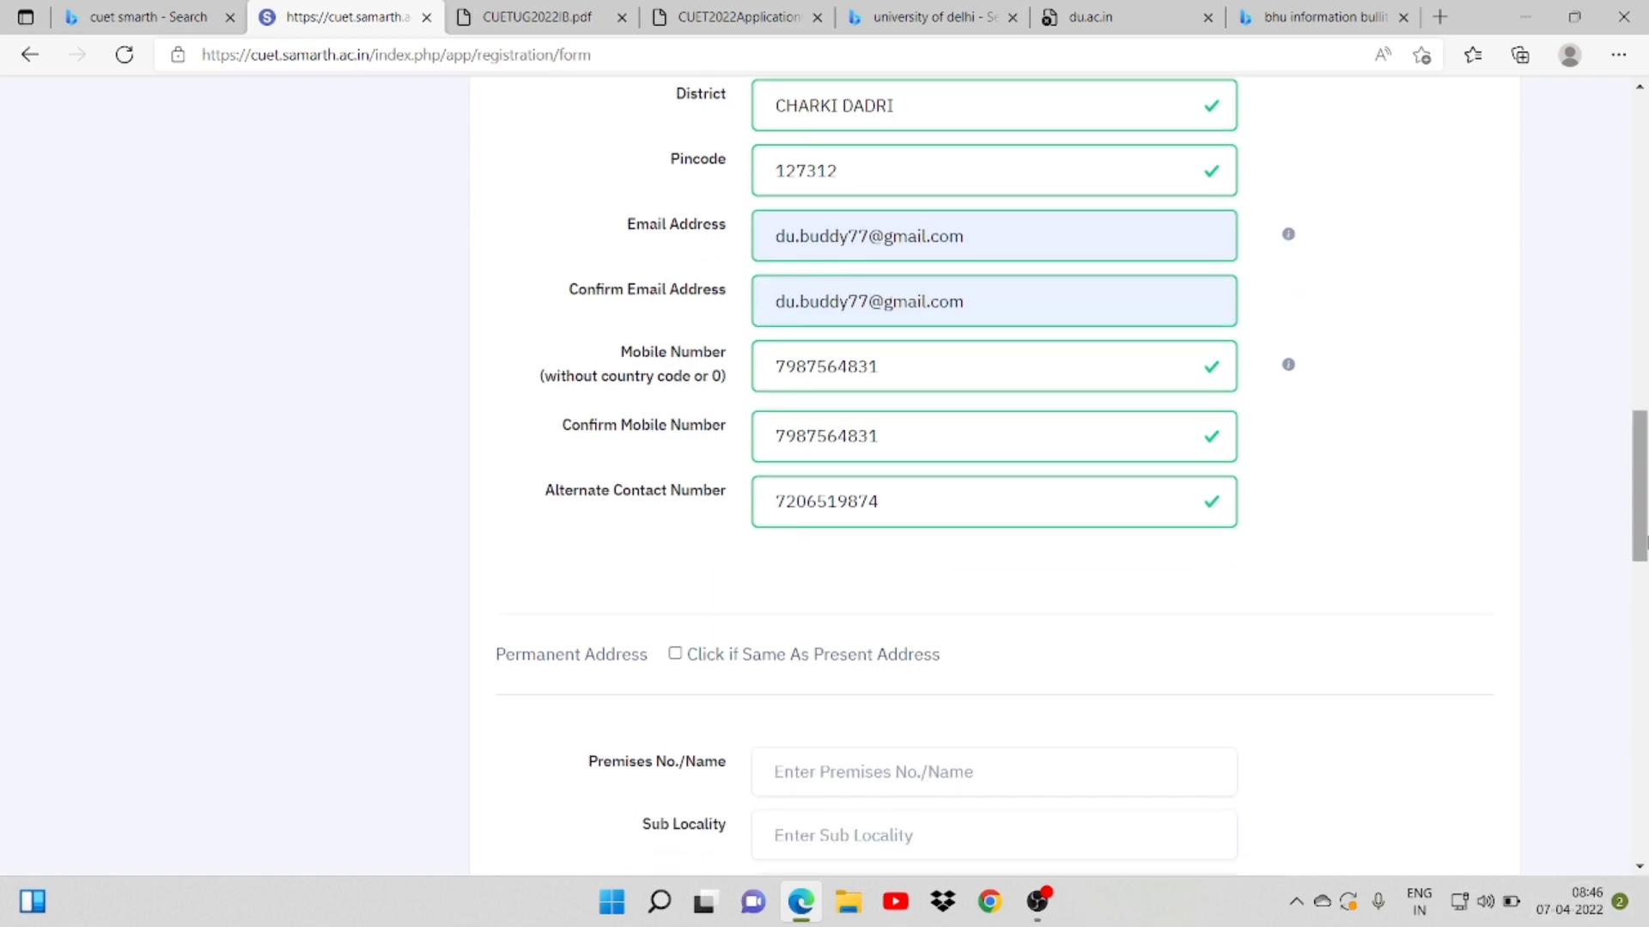
# - Tick 'Click if Same As Present Address' to copy it into the Permanent Address
pyautogui.moveTo(1642, 544); pyautogui.dragTo(1629, 598)
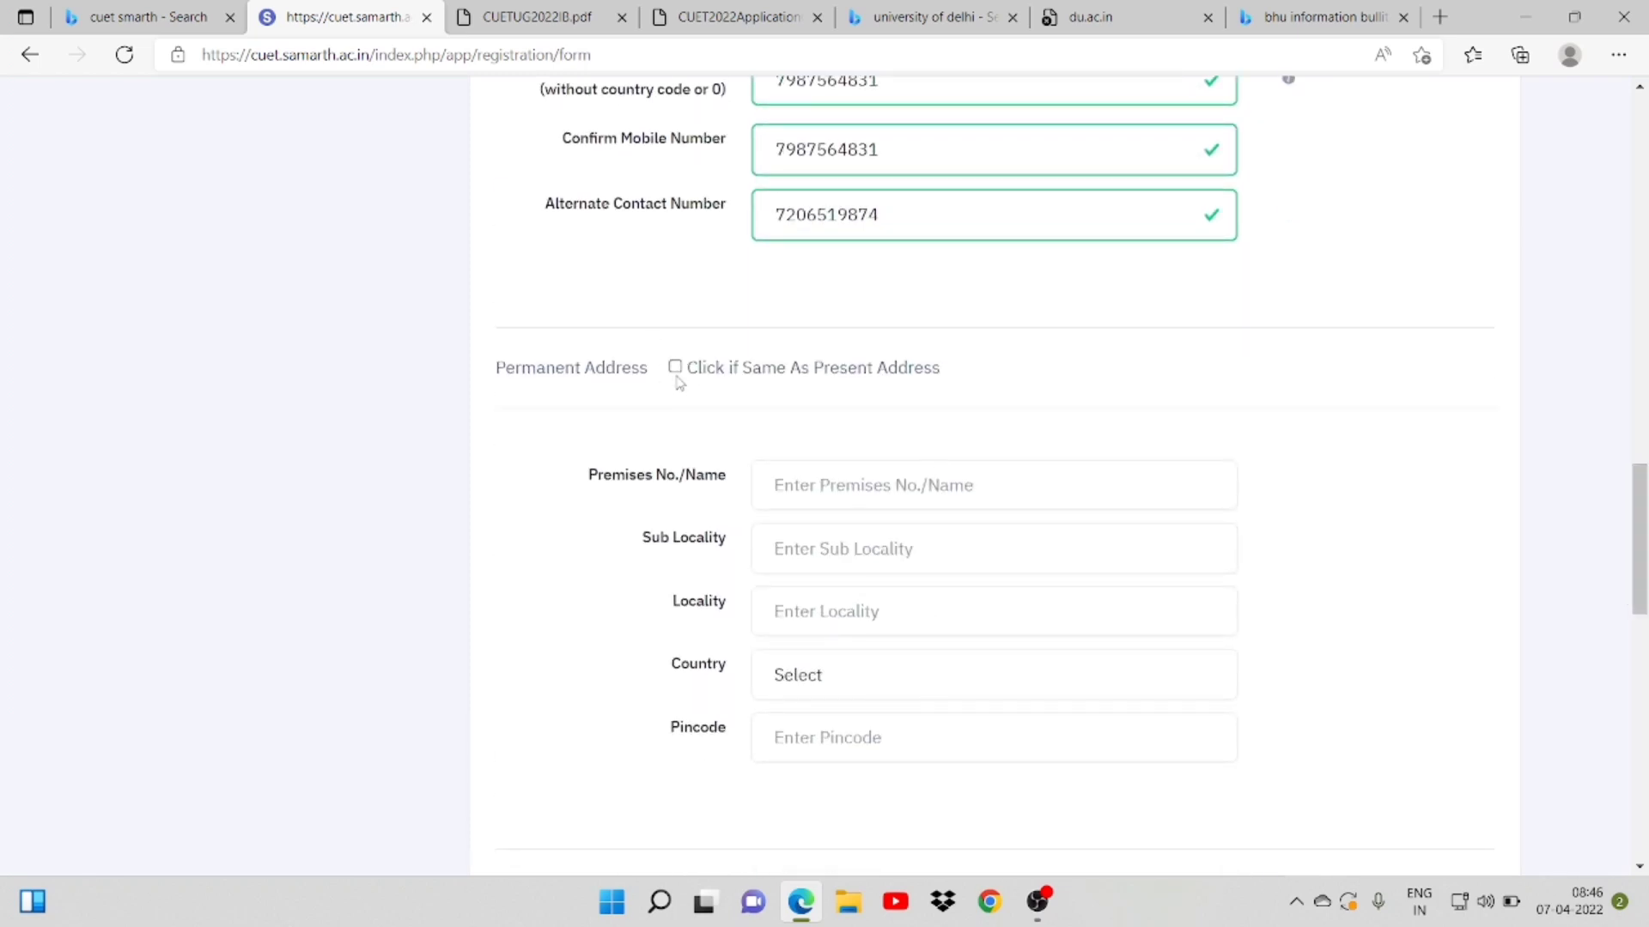
pyautogui.click(675, 367)
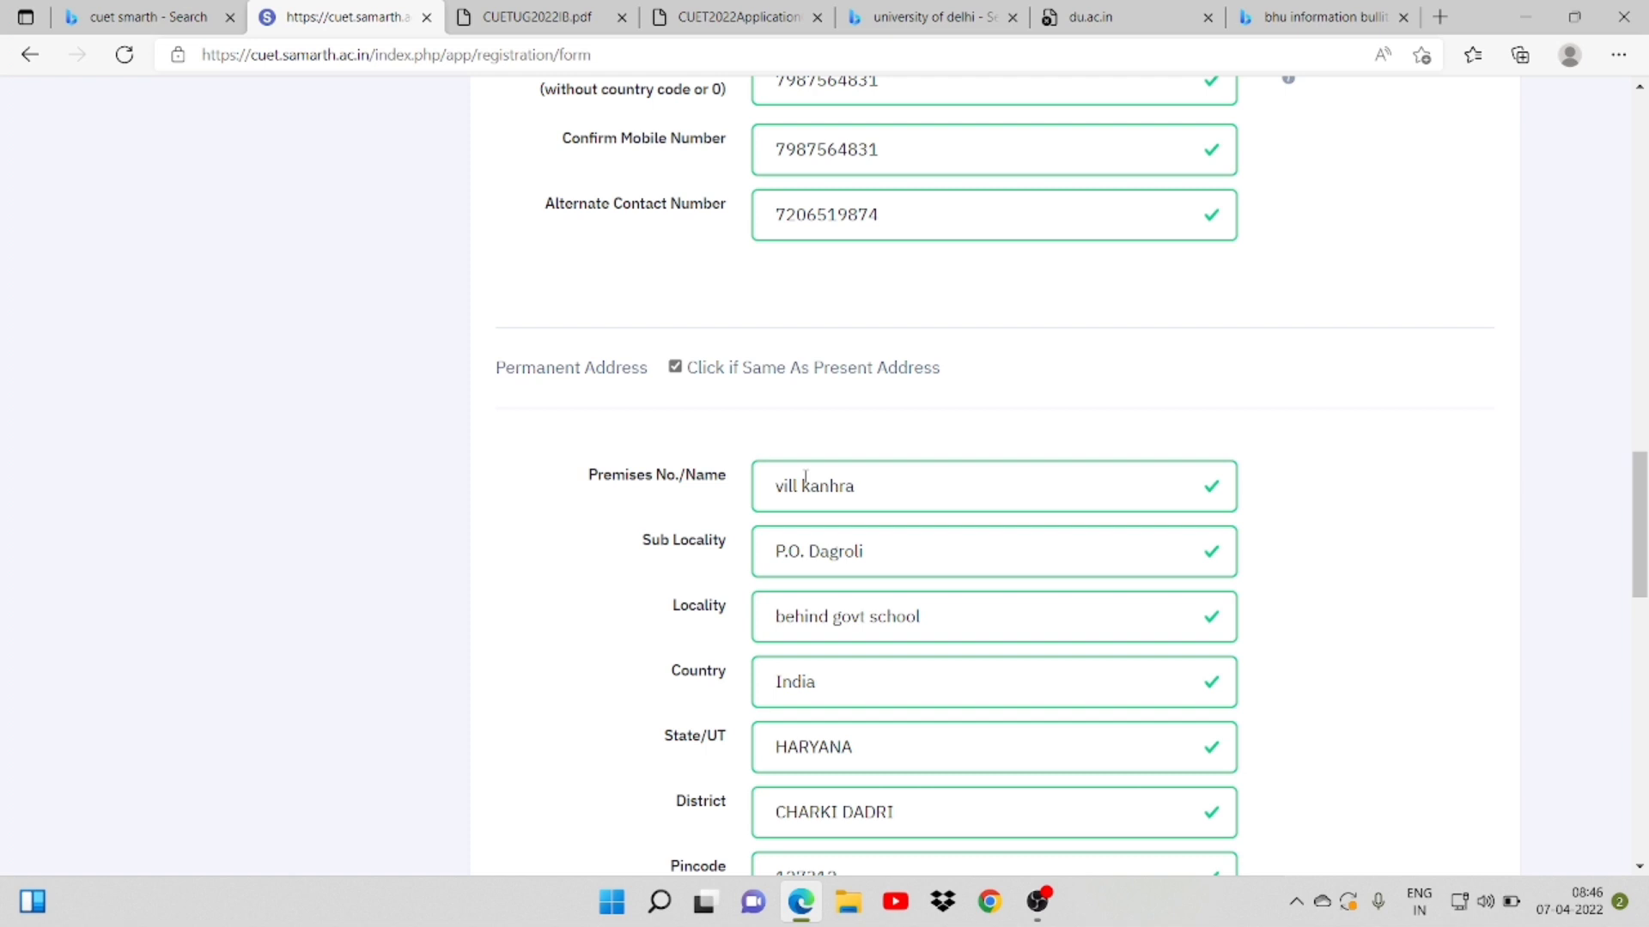
pyautogui.scroll(-6, 1636, 871)
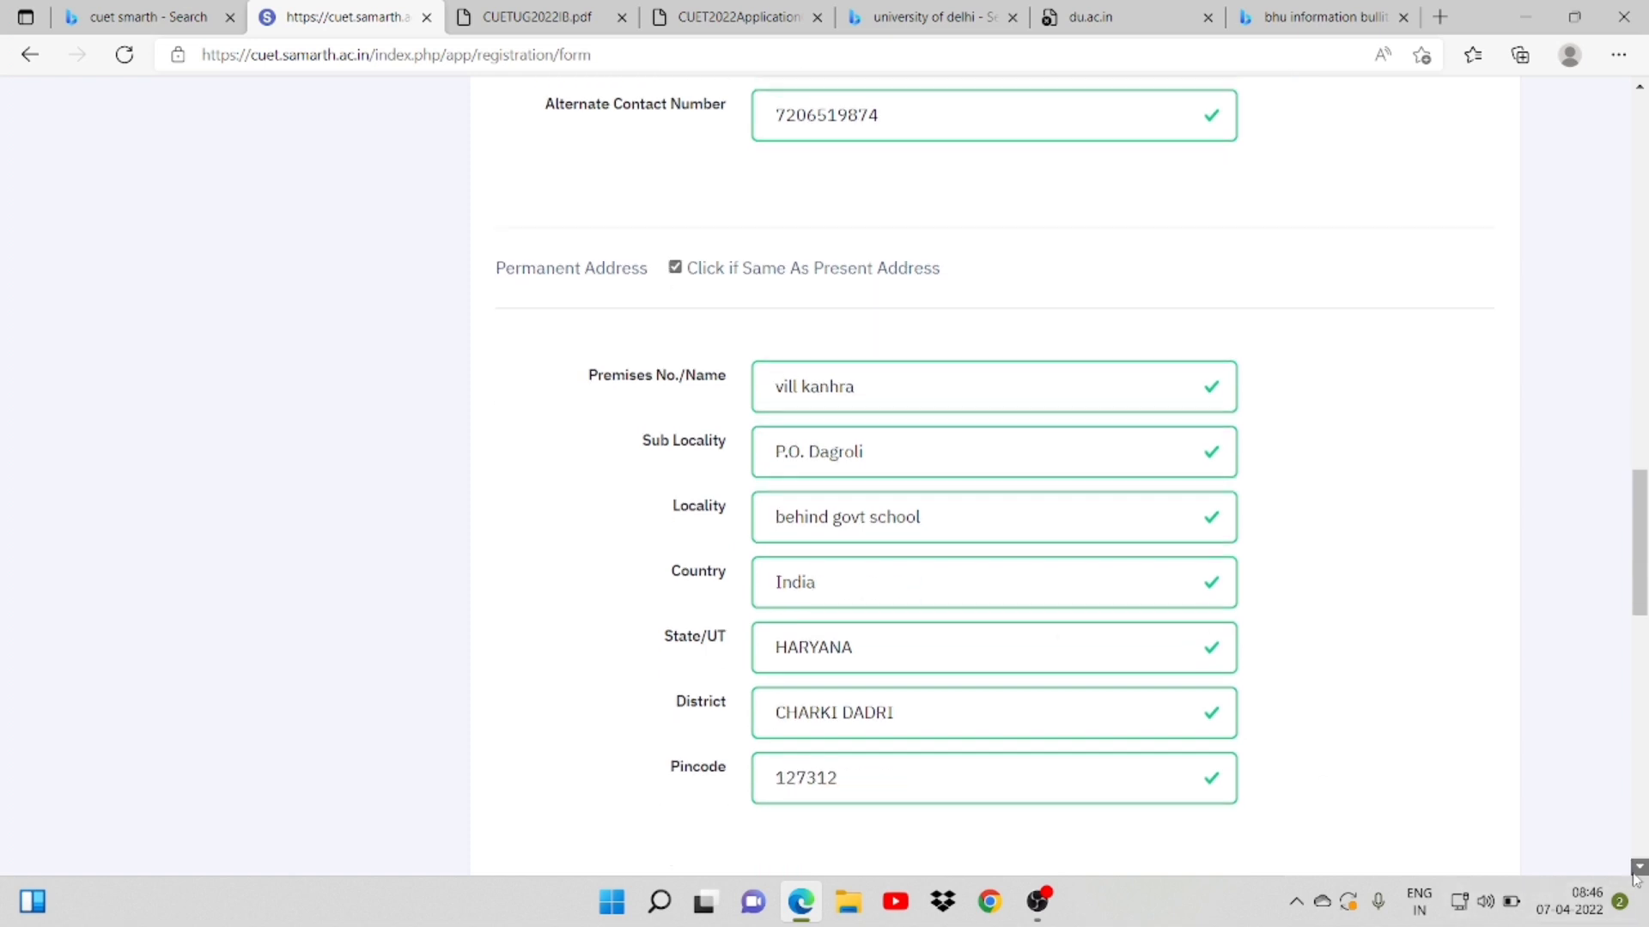
pyautogui.scroll(-3, 1635, 871)
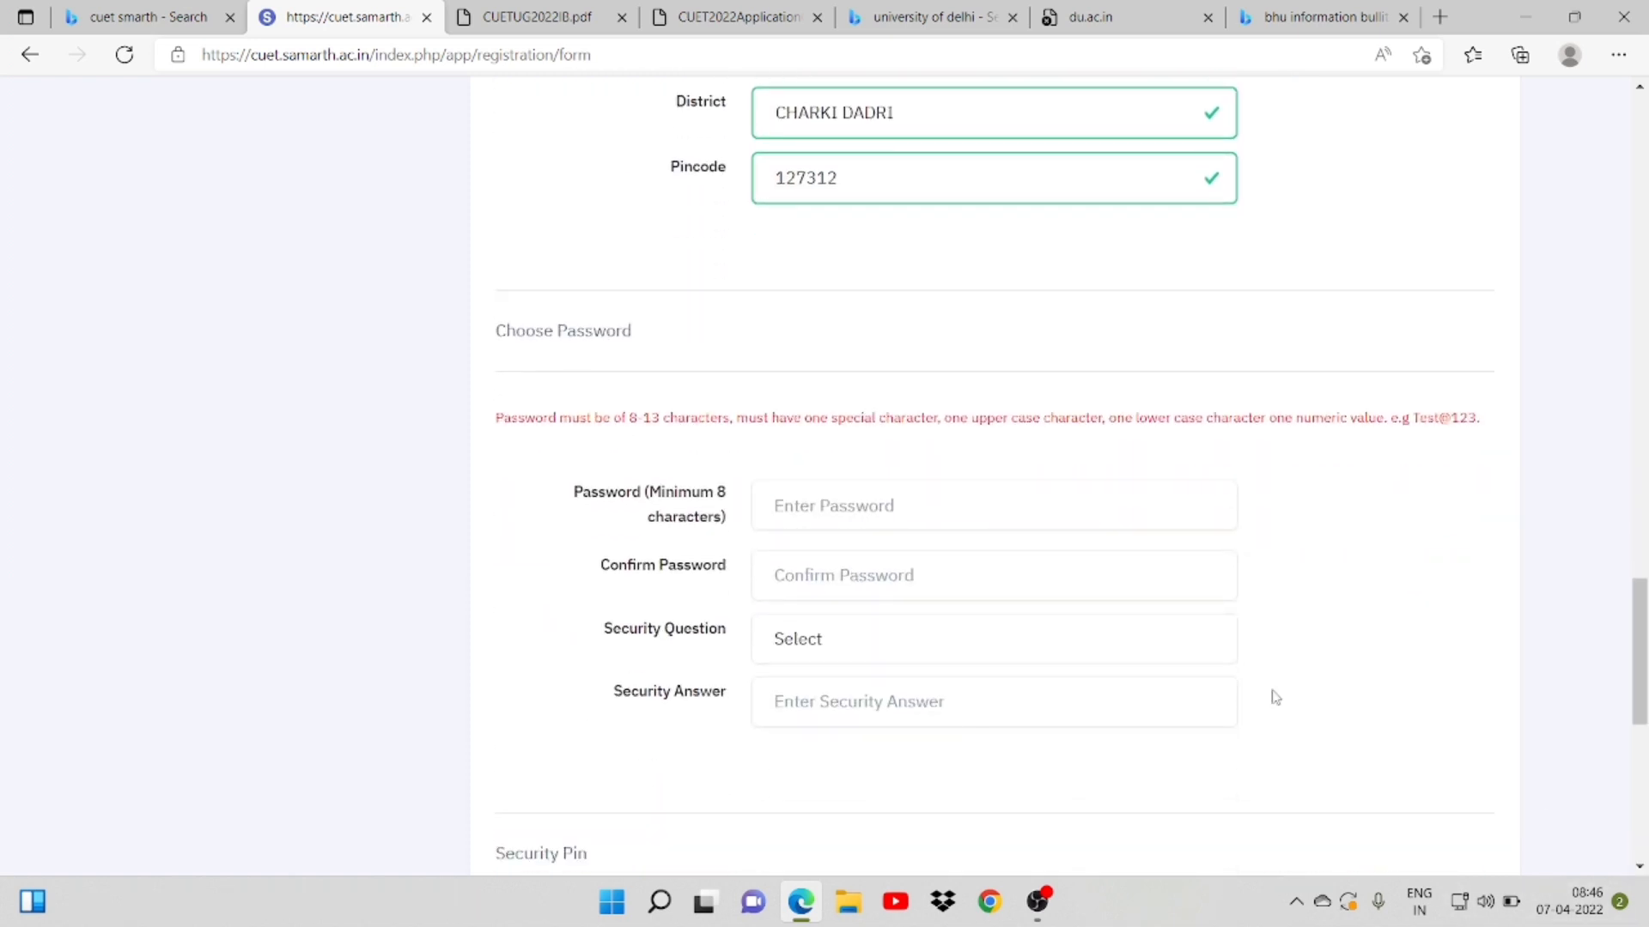
# - Enter the account password, correcting a typo, and retype it in Confirm Password
pyautogui.click(1026, 530)
pyautogui.write('•')
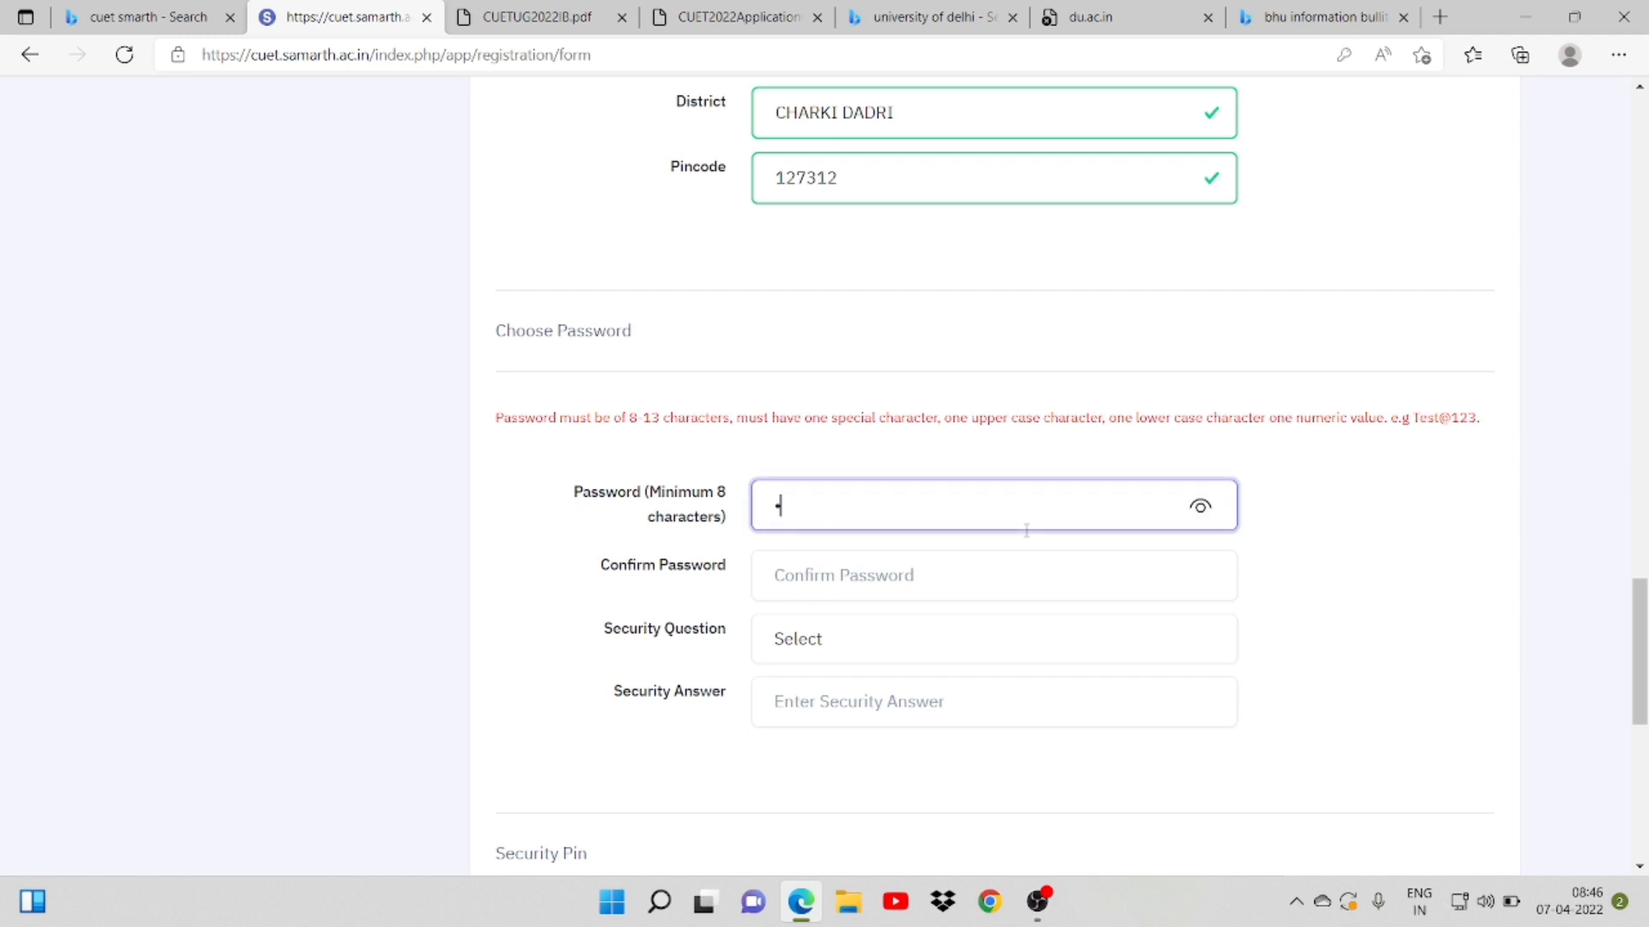
pyautogui.write('••')
pyautogui.press('BackSpace')
pyautogui.press('BackSpace')
pyautogui.press('BackSpace')
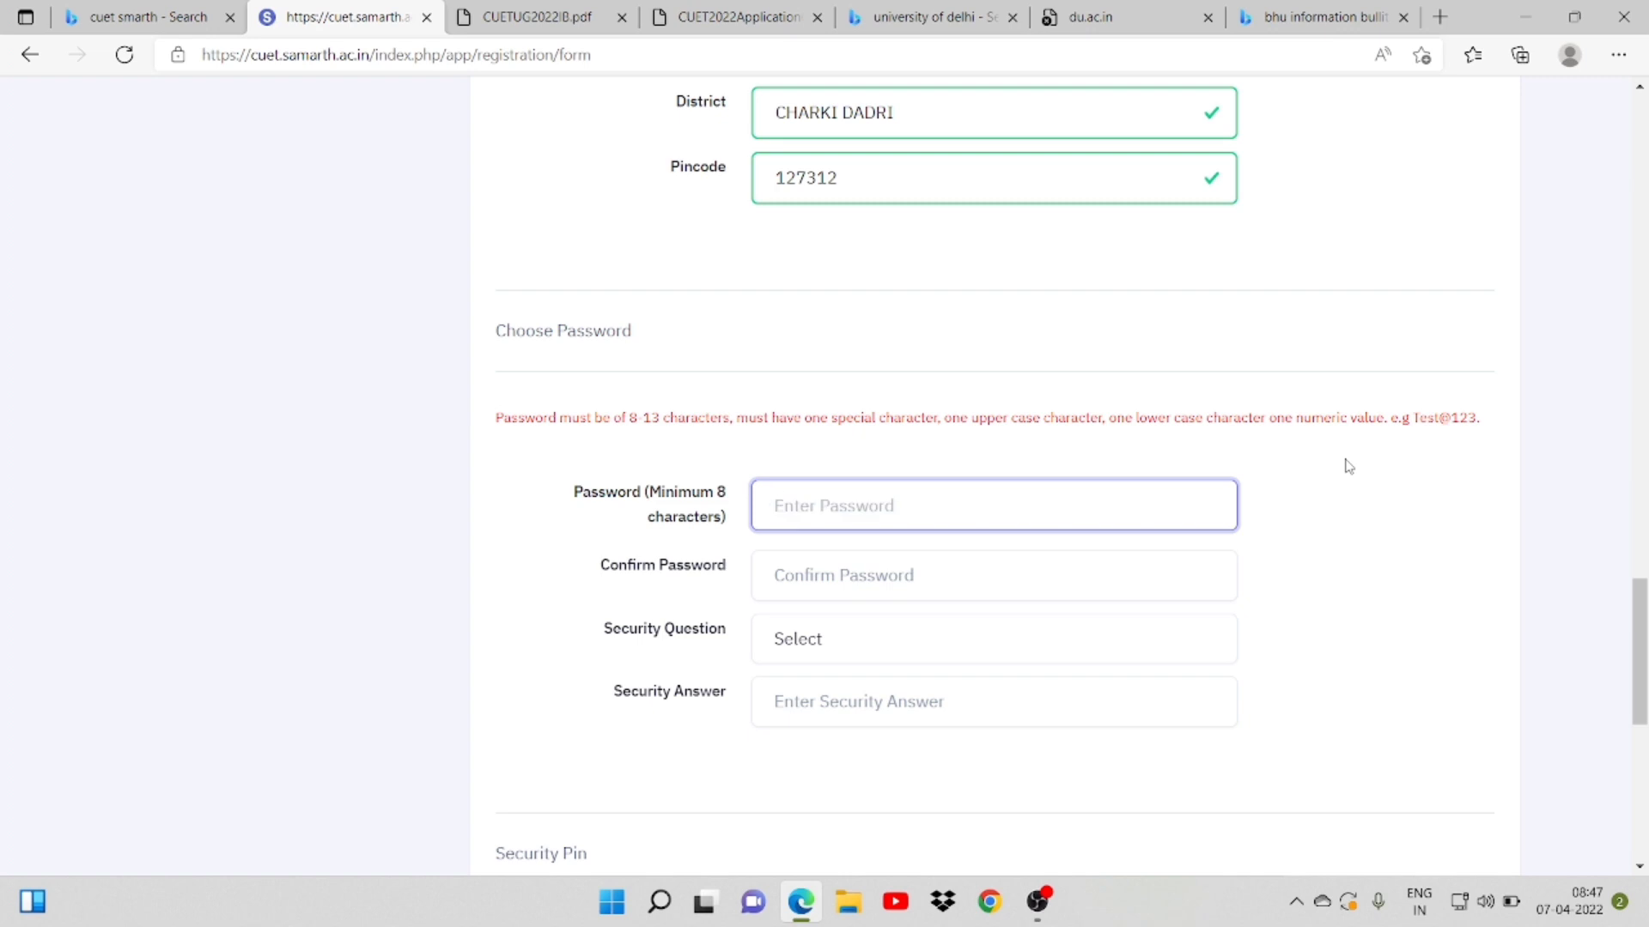
pyautogui.write('••••••••')
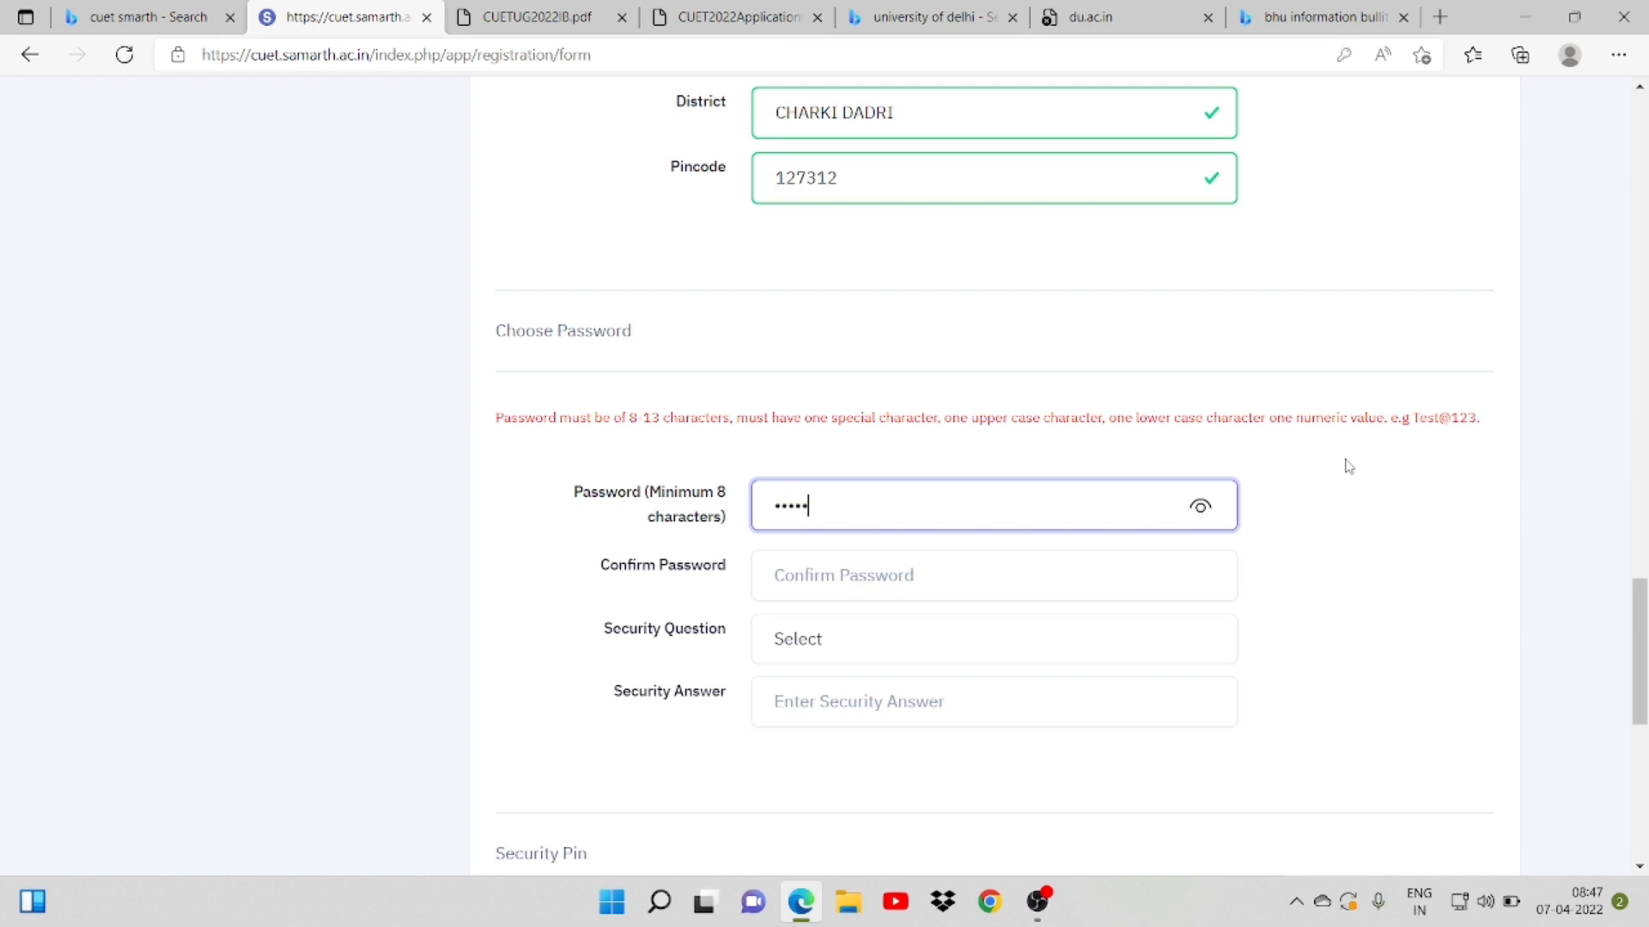
pyautogui.click(1120, 565)
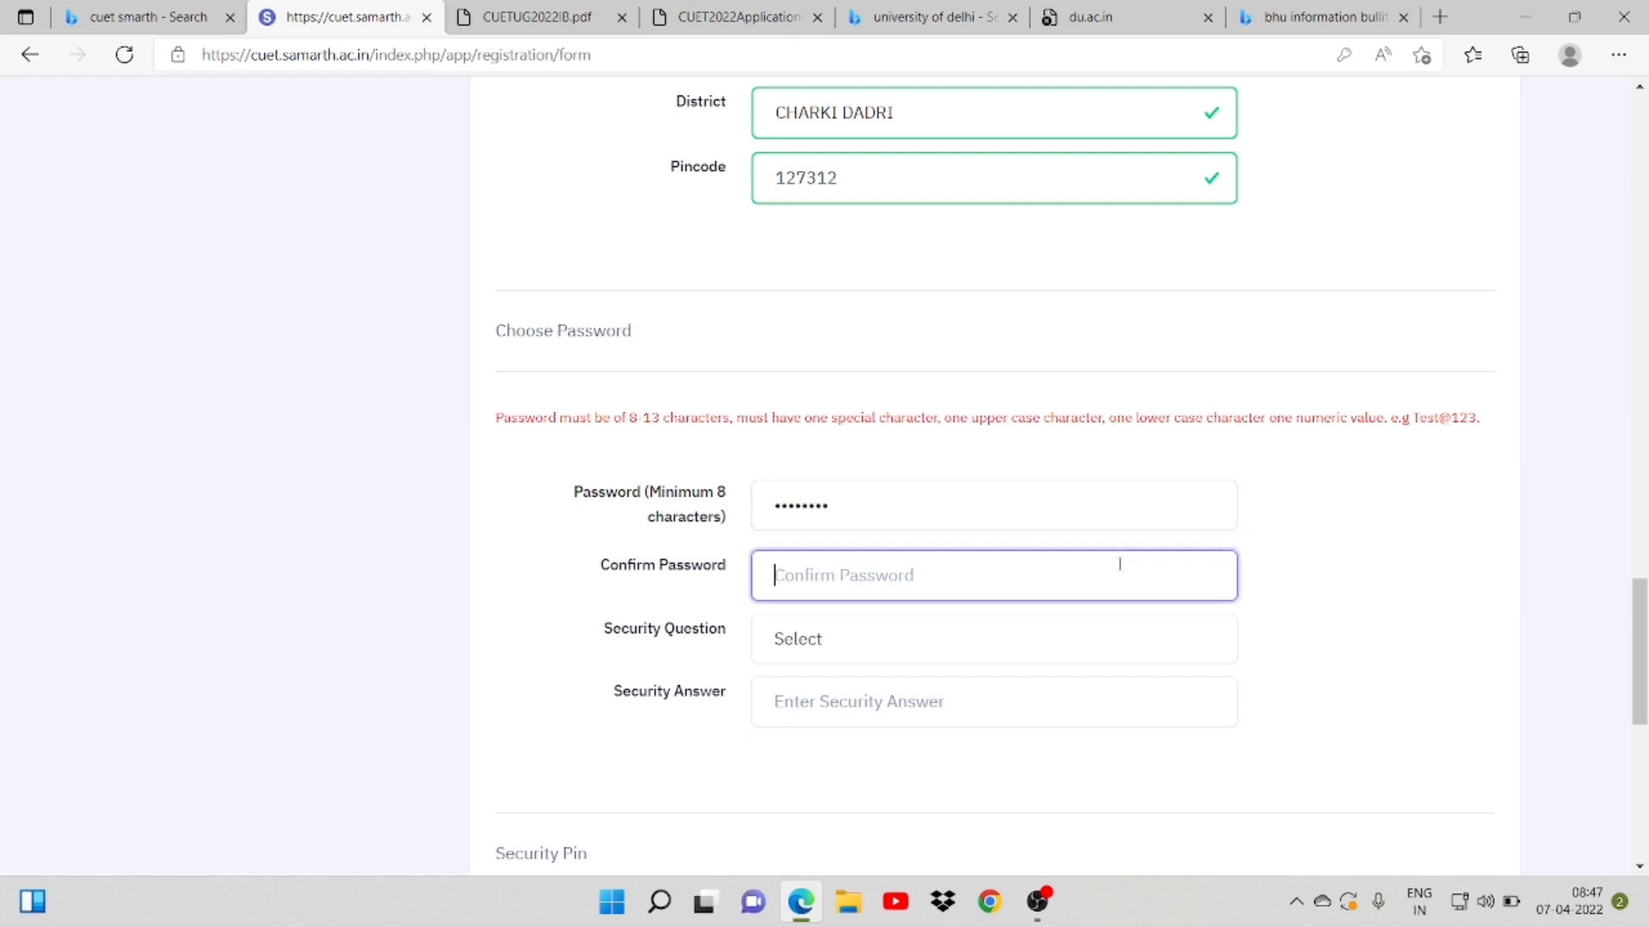
pyautogui.write('•••••••••')
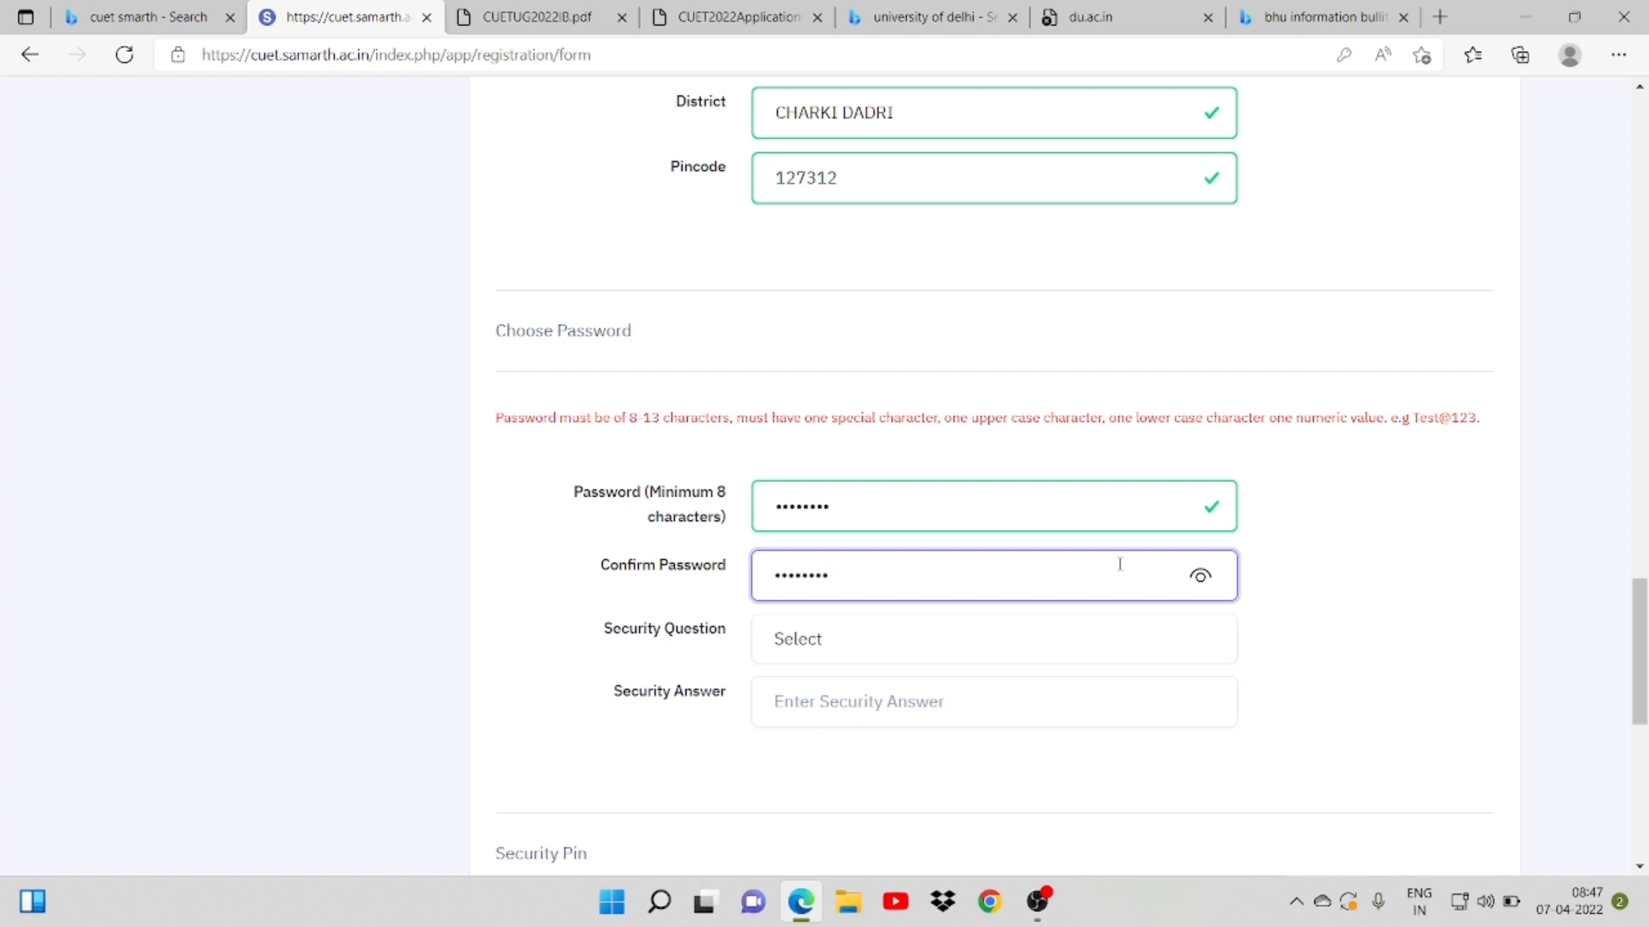
pyautogui.click(1463, 414)
pyautogui.moveTo(1421, 413); pyautogui.dragTo(1413, 414)
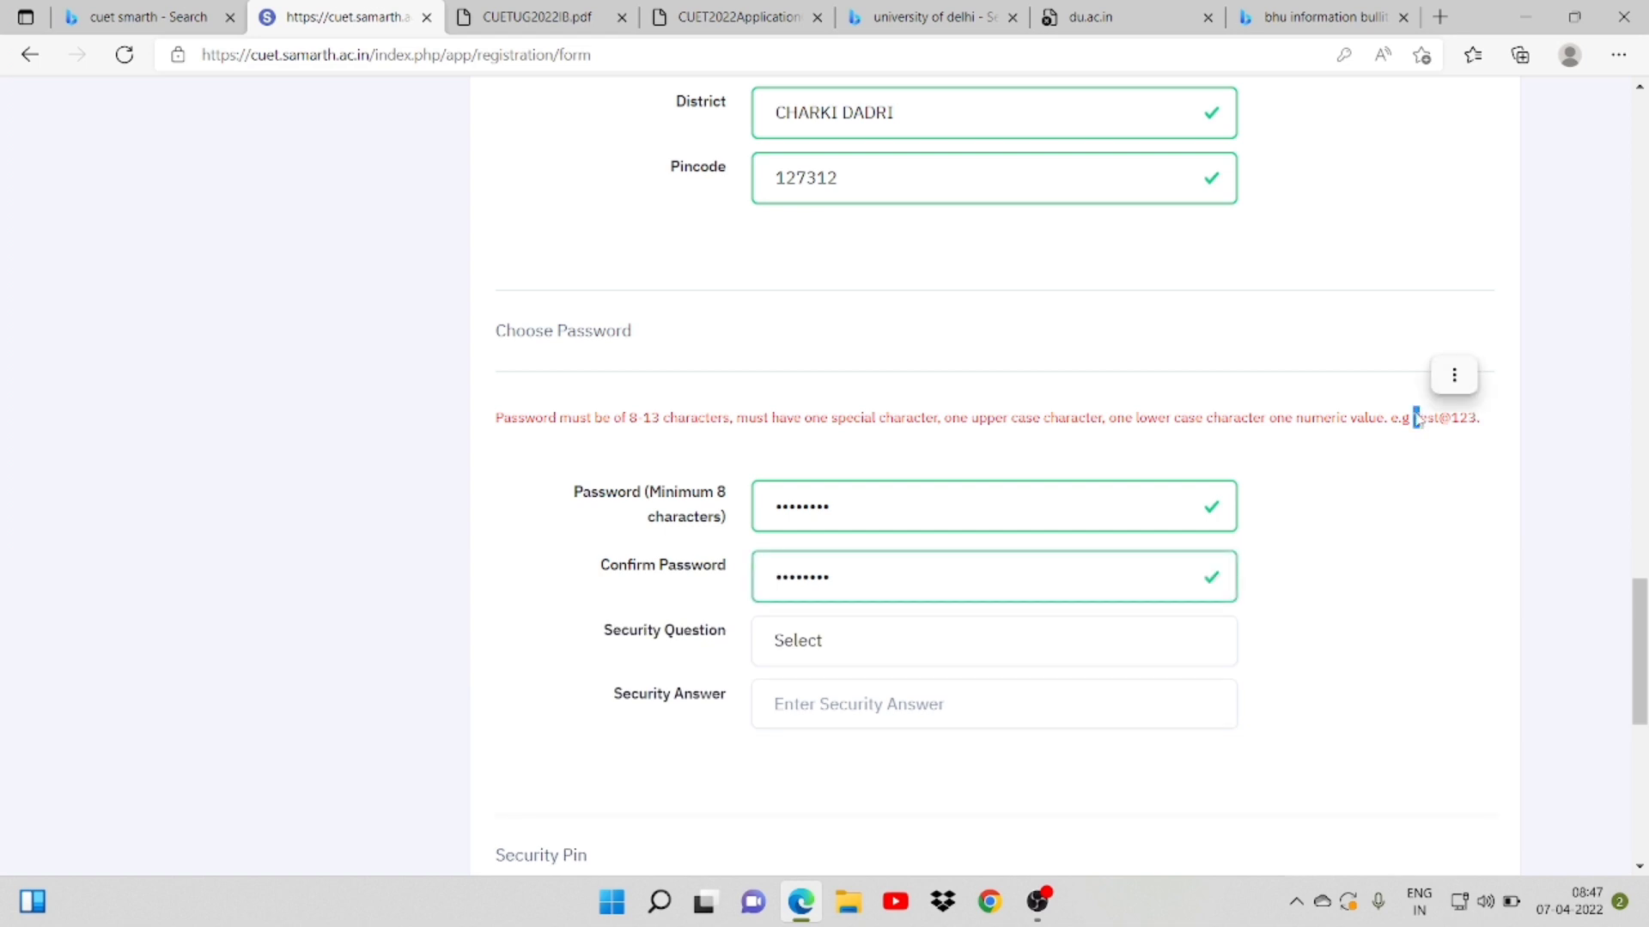
pyautogui.click(1447, 421)
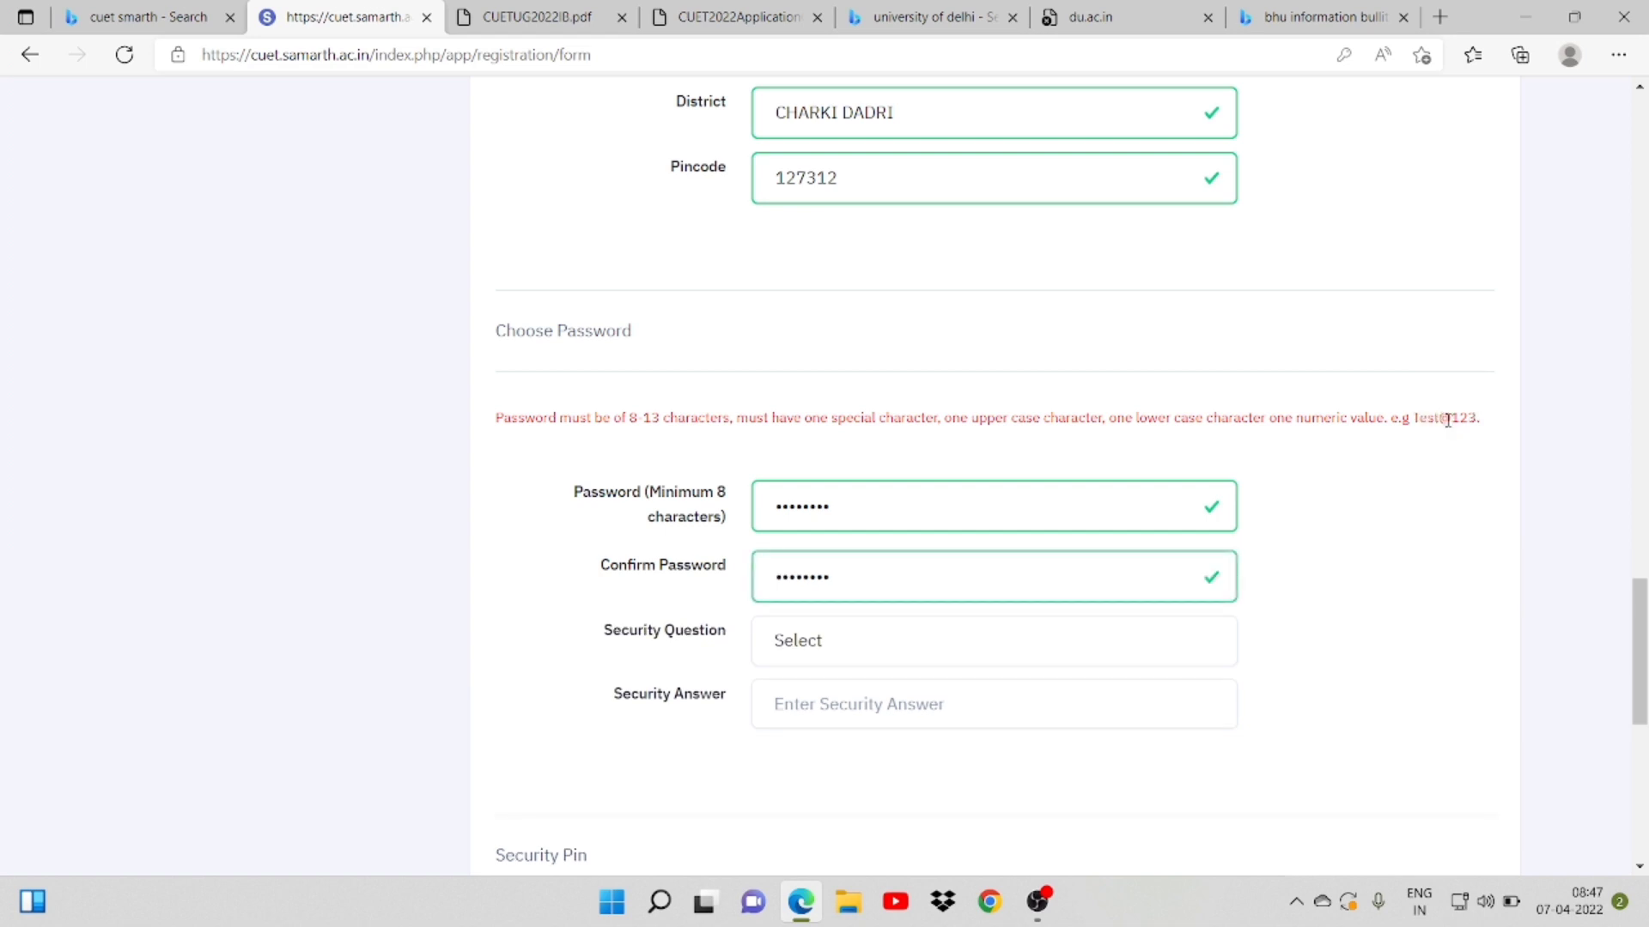
pyautogui.moveTo(1470, 419); pyautogui.dragTo(1462, 417)
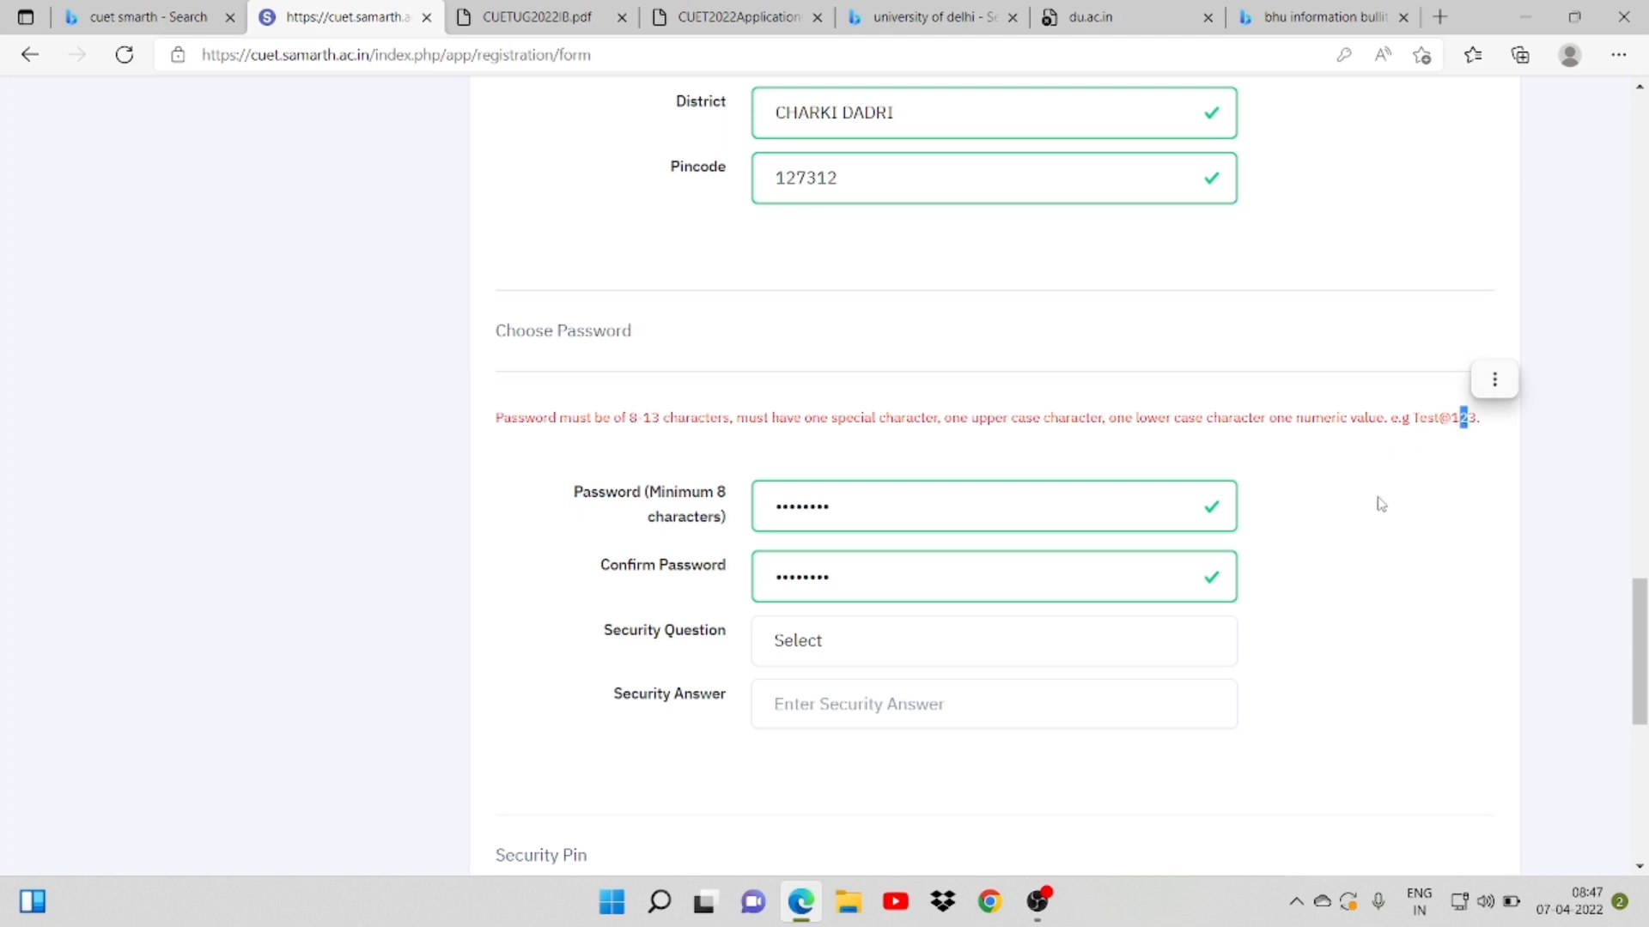
pyautogui.click(900, 643)
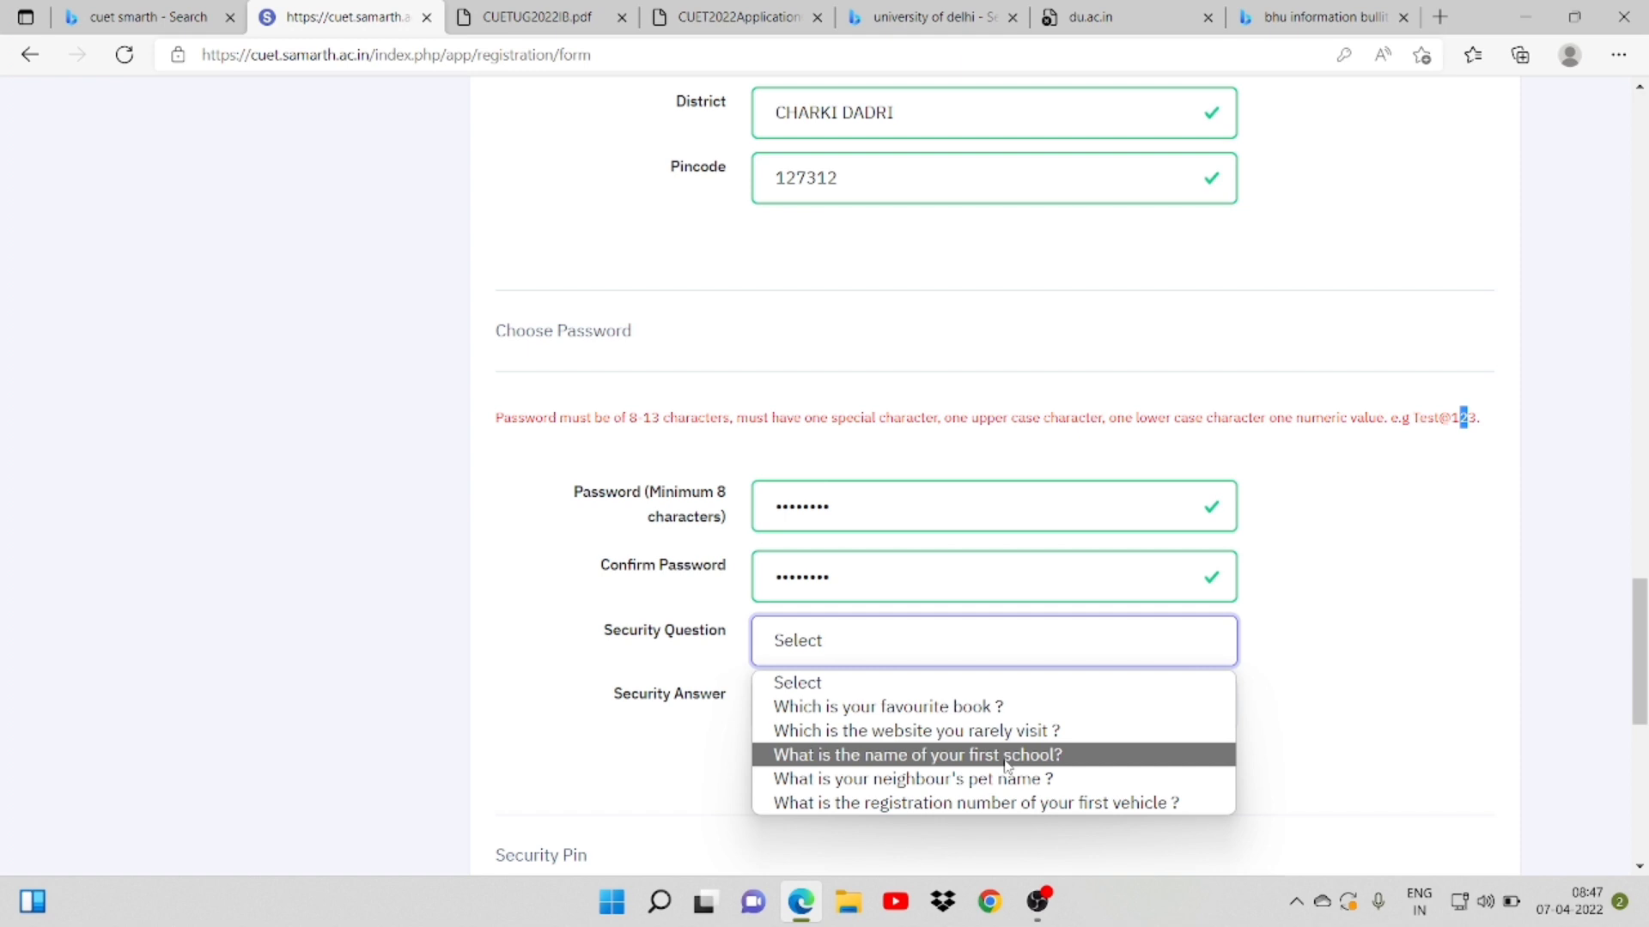
# - Choose 'What is the name of your first school?', answer it, enter the security pin, and submit
pyautogui.click(1008, 763)
pyautogui.click(954, 707)
pyautogui.write('••')
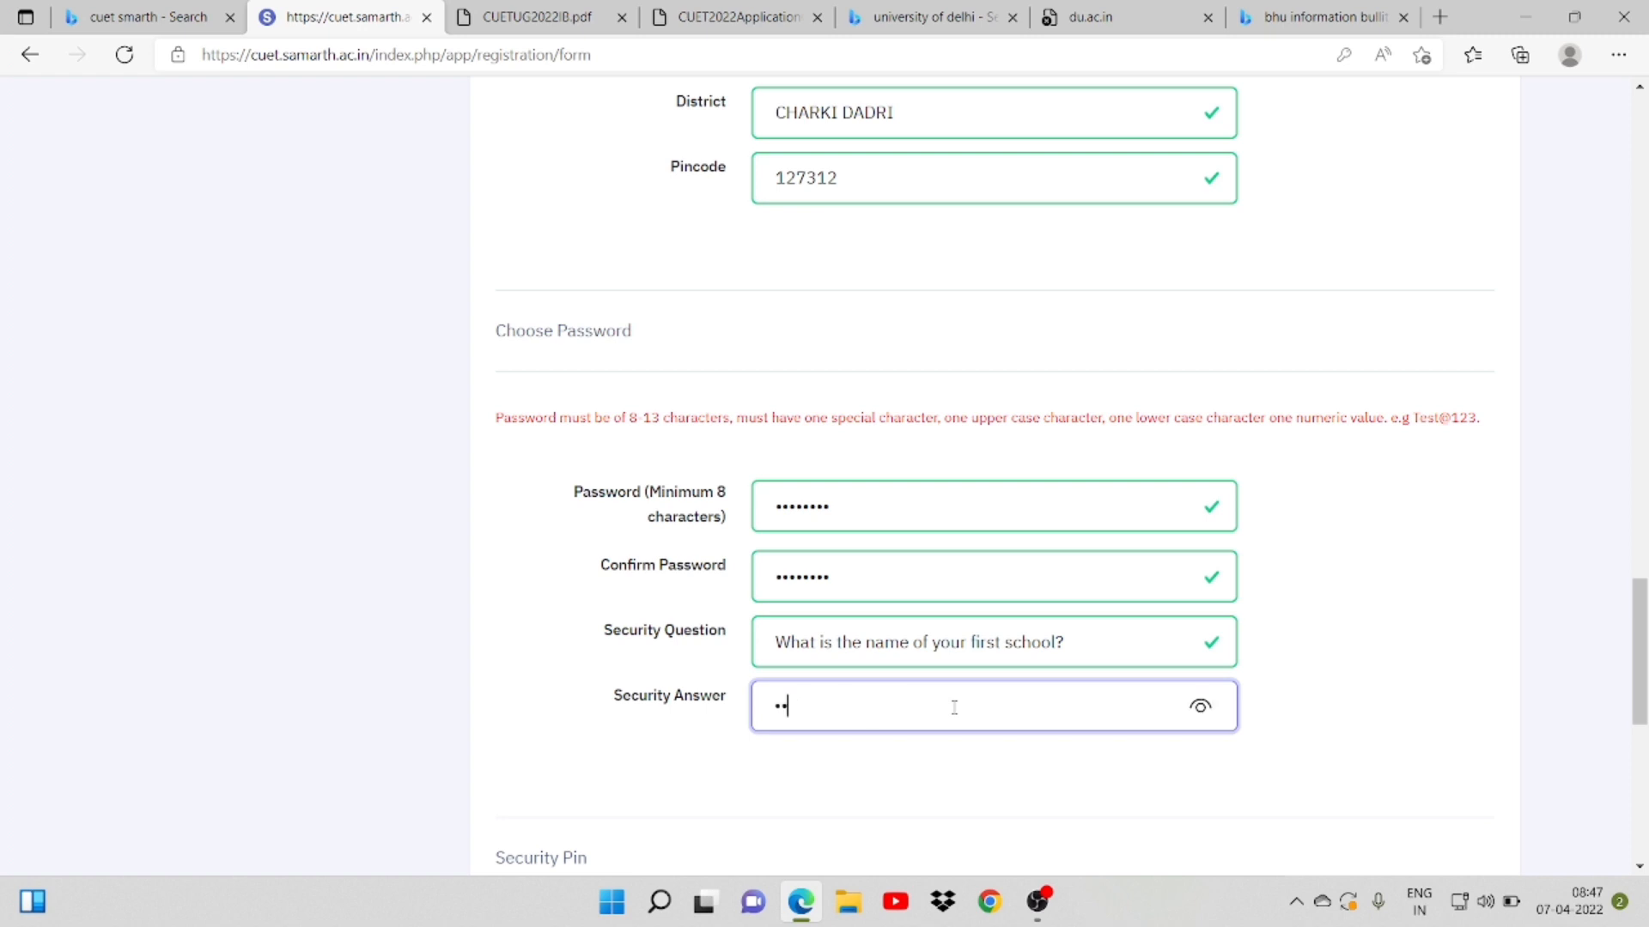
pyautogui.write('••••')
pyautogui.scroll(-1, 954, 707)
pyautogui.scroll(-5, 922, 575)
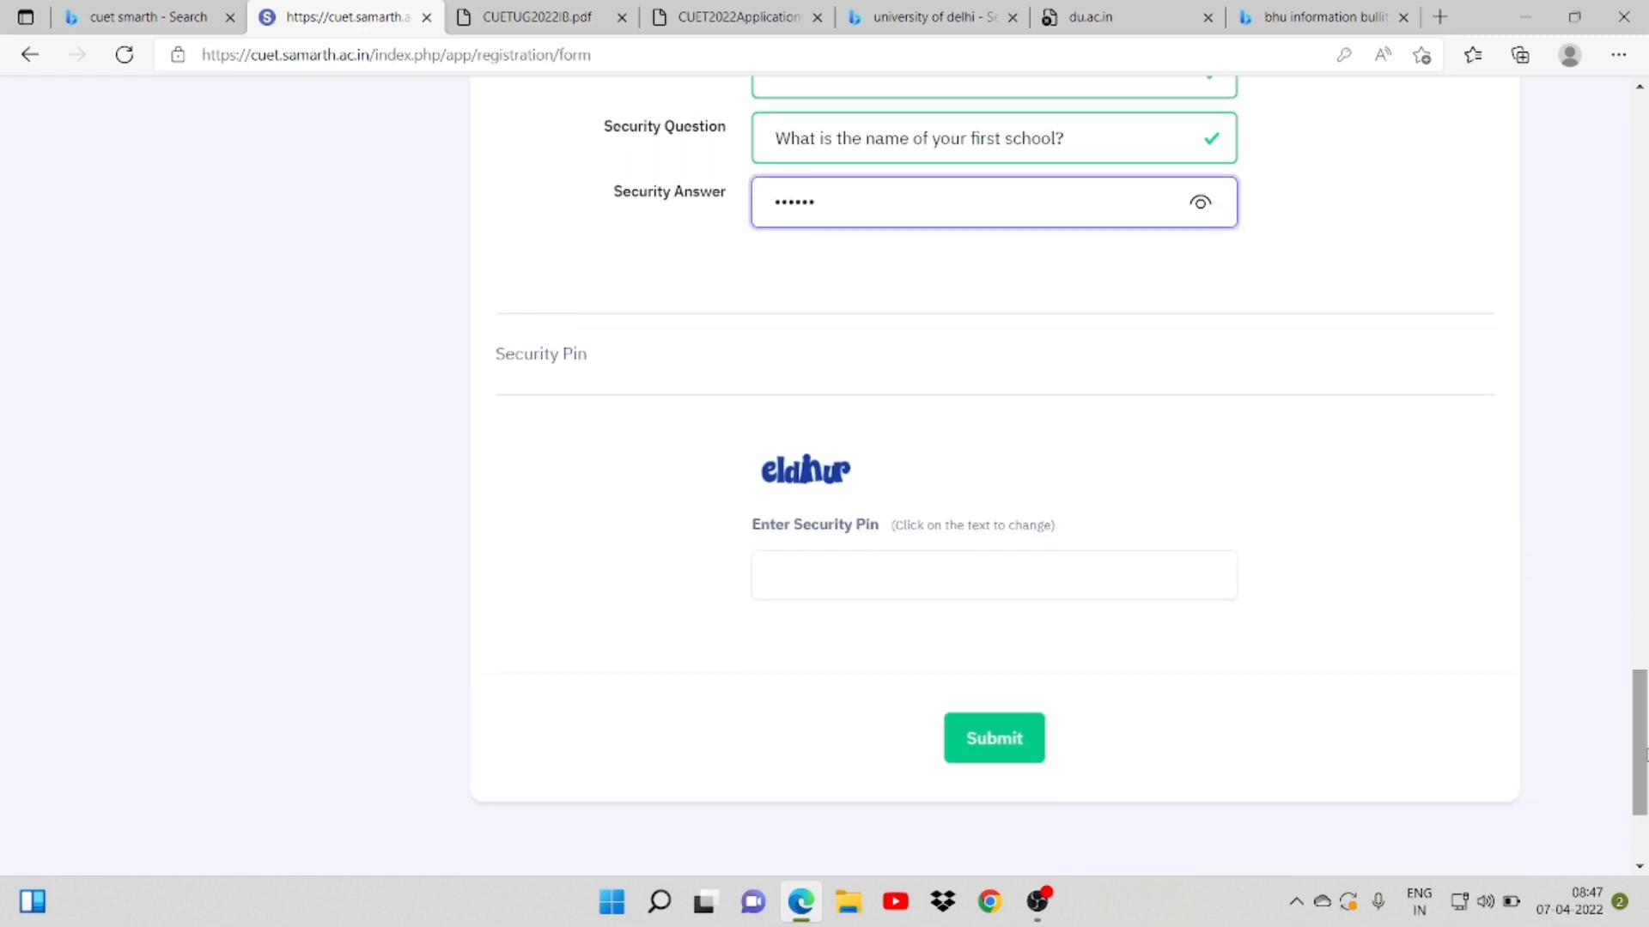
pyautogui.click(923, 575)
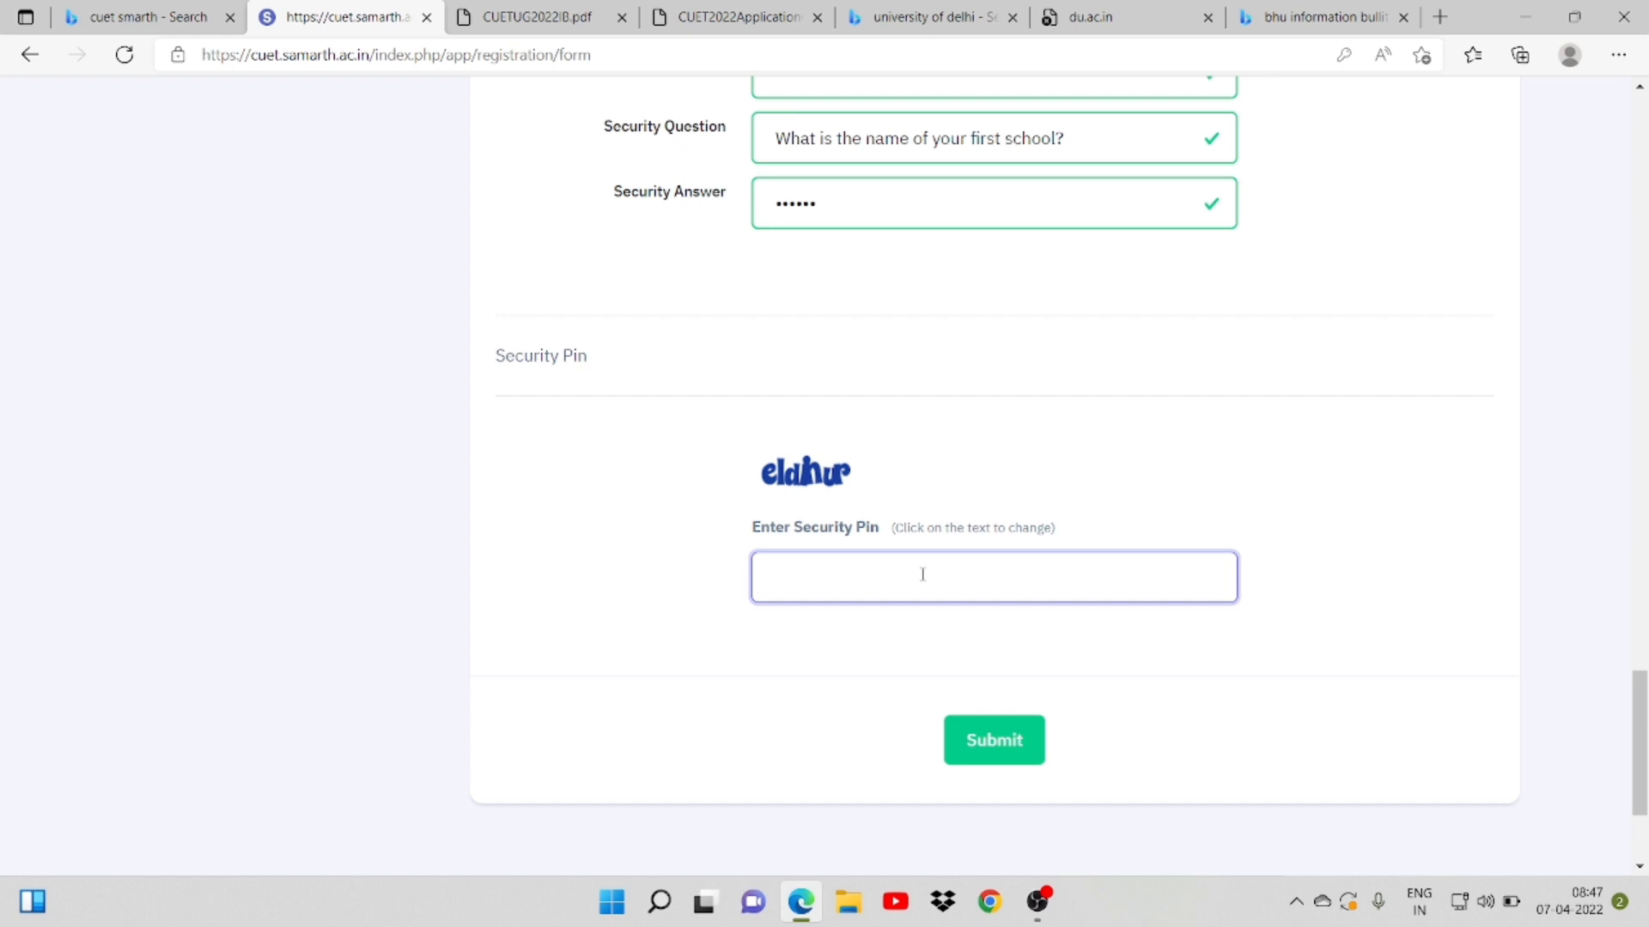
pyautogui.write('el')
pyautogui.write('dihur')
pyautogui.click(986, 728)
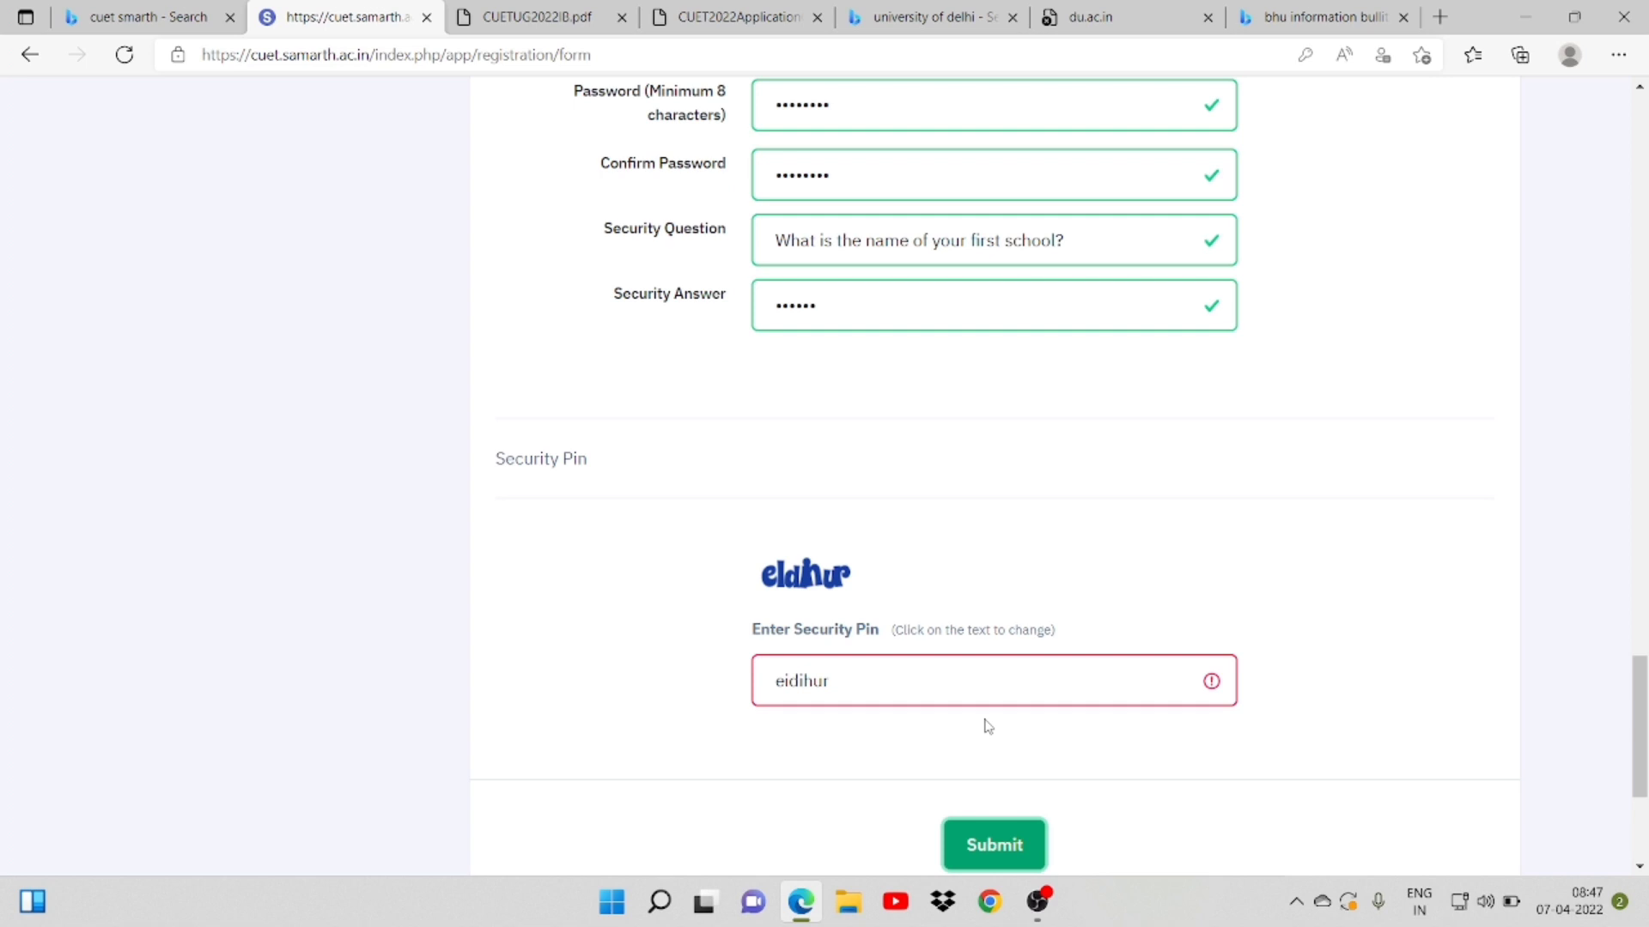
# - Load a new security pin image, replace the wrong pin, and submit the form again
pyautogui.click(814, 597)
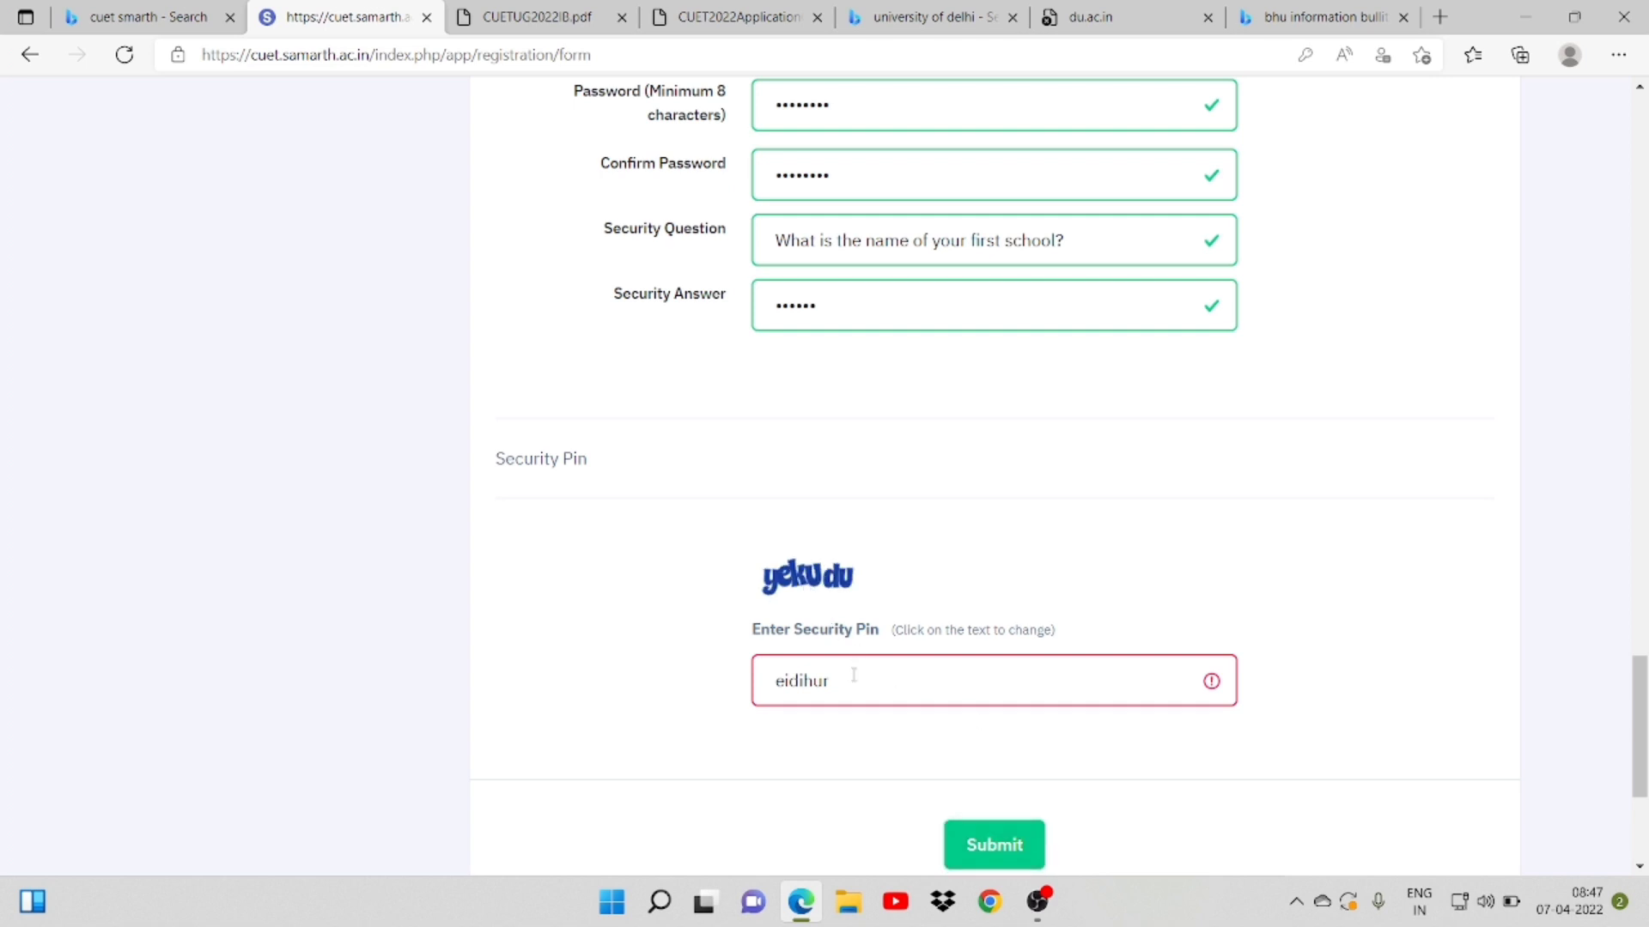
pyautogui.moveTo(830, 681); pyautogui.dragTo(733, 685)
pyautogui.write('ye')
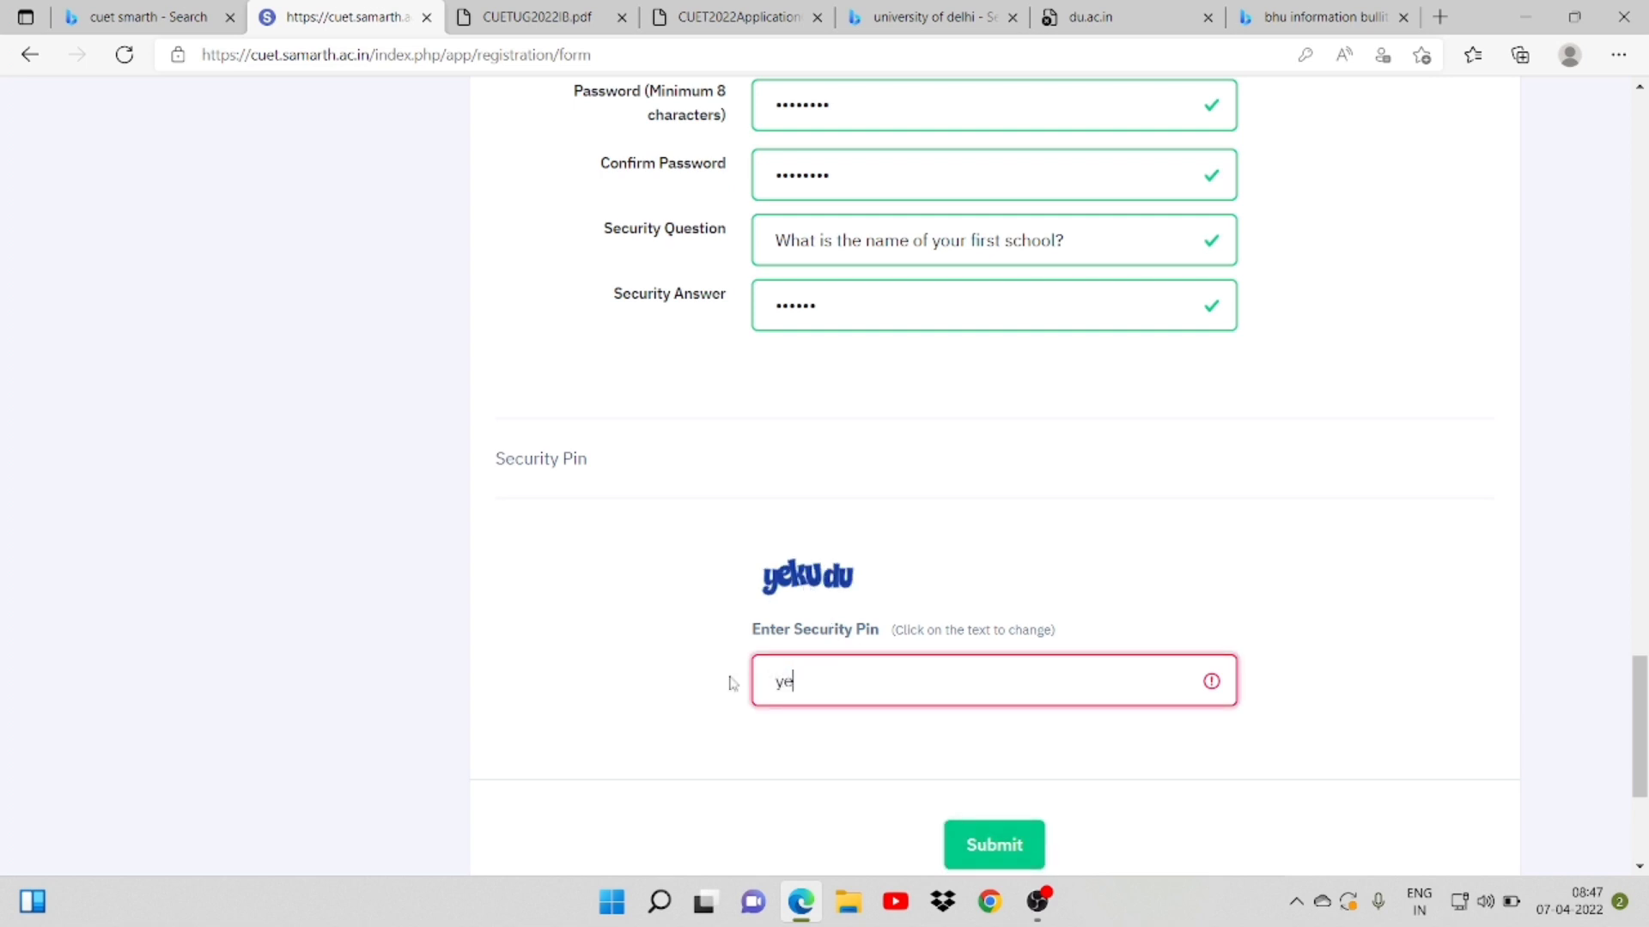
pyautogui.write('kudu')
pyautogui.click(1001, 848)
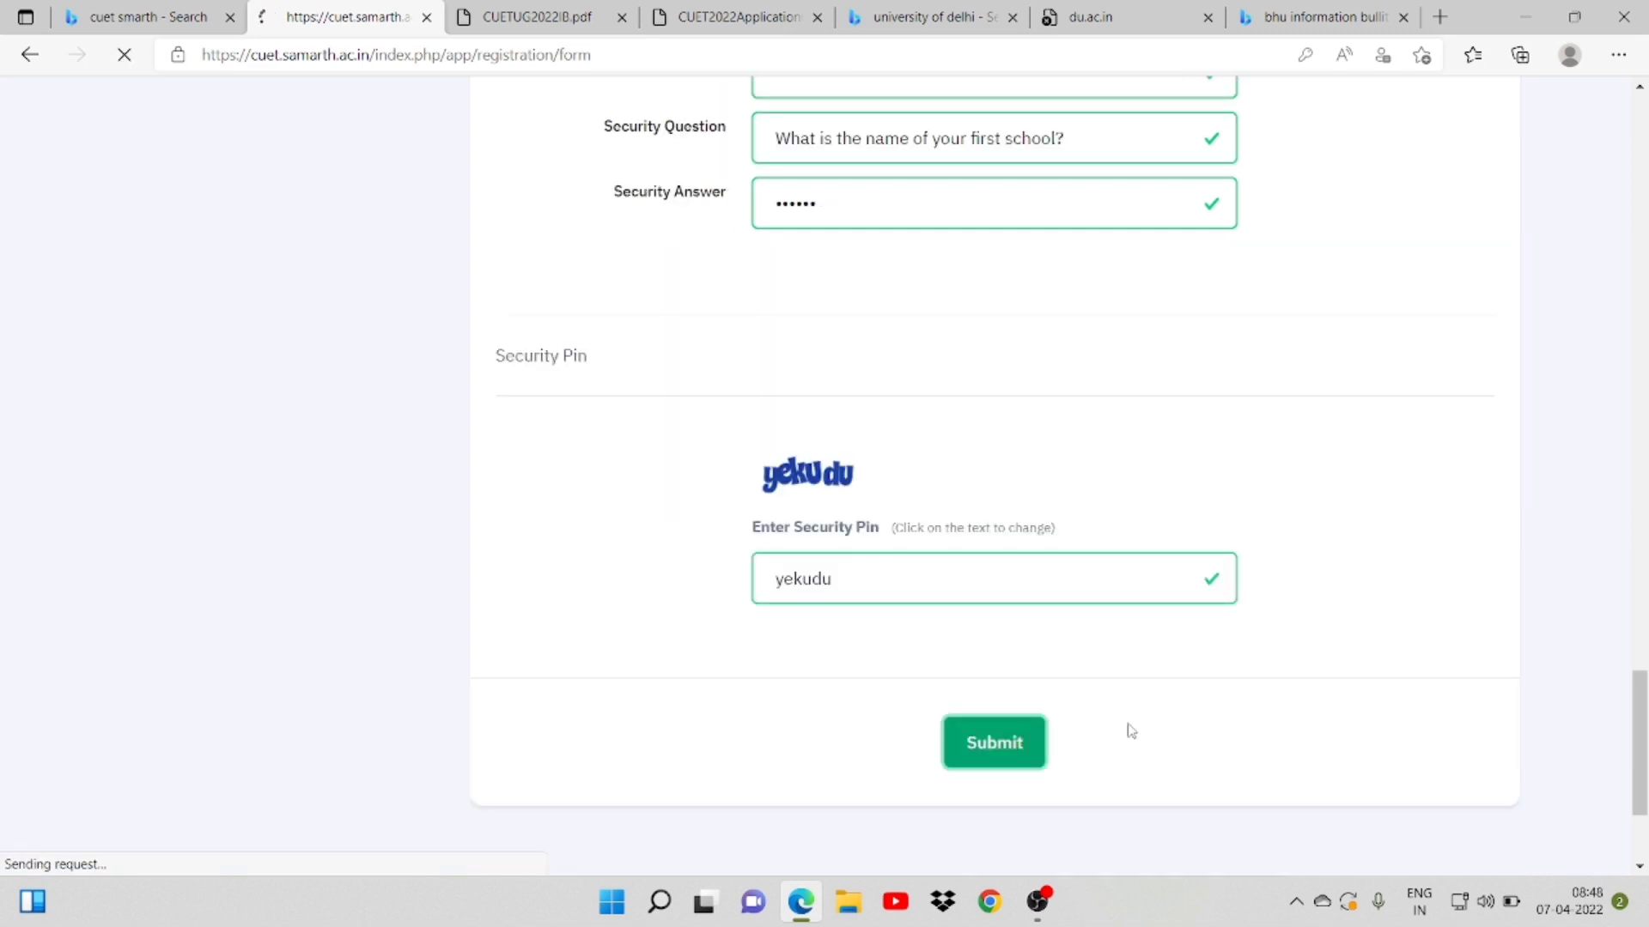
# - Tick all eight checklist particulars: name, parents' names, email, mobile, birth date and both addresses
pyautogui.scroll(-8, 1600, 521)
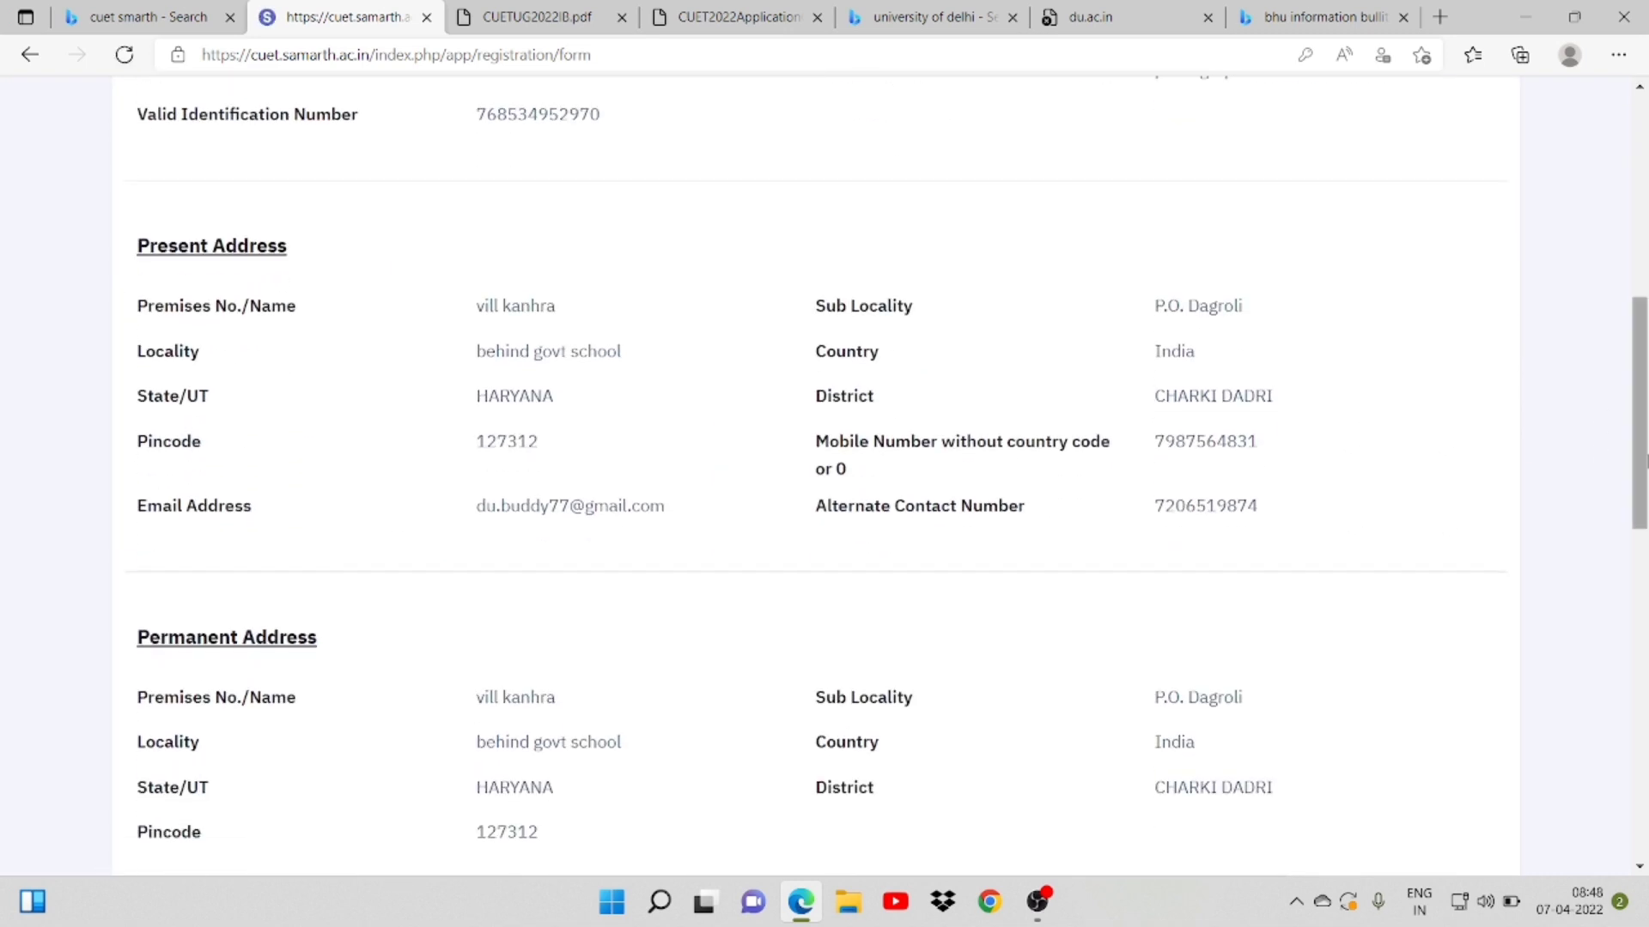
pyautogui.scroll(5, 1600, 521)
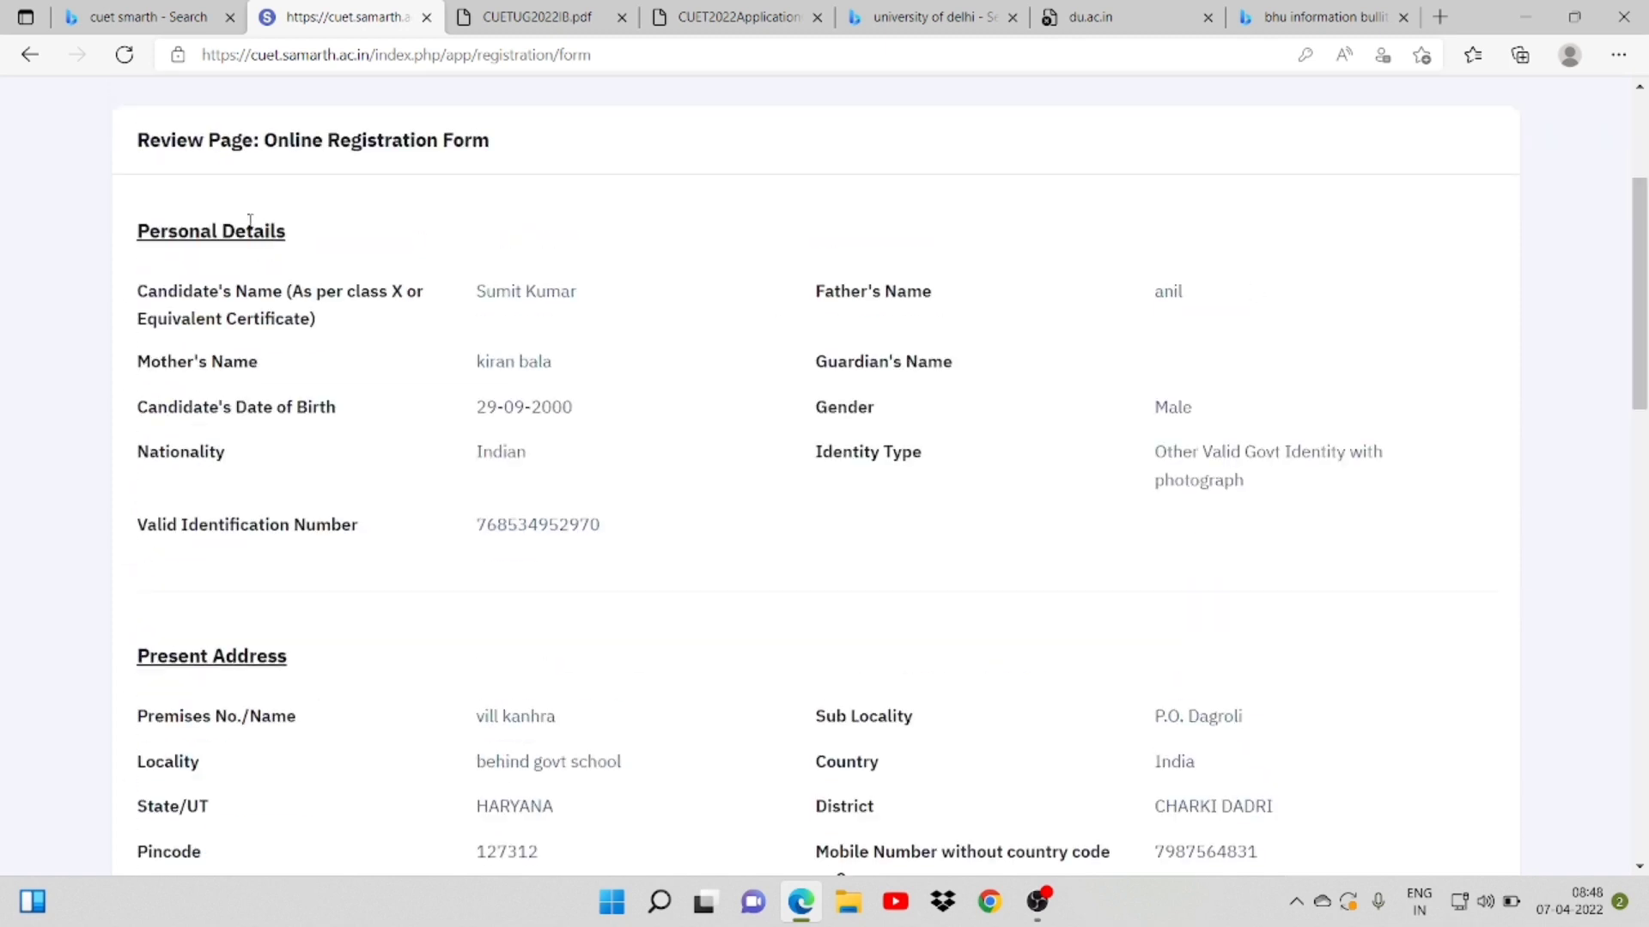
pyautogui.moveTo(219, 230); pyautogui.dragTo(1161, 777)
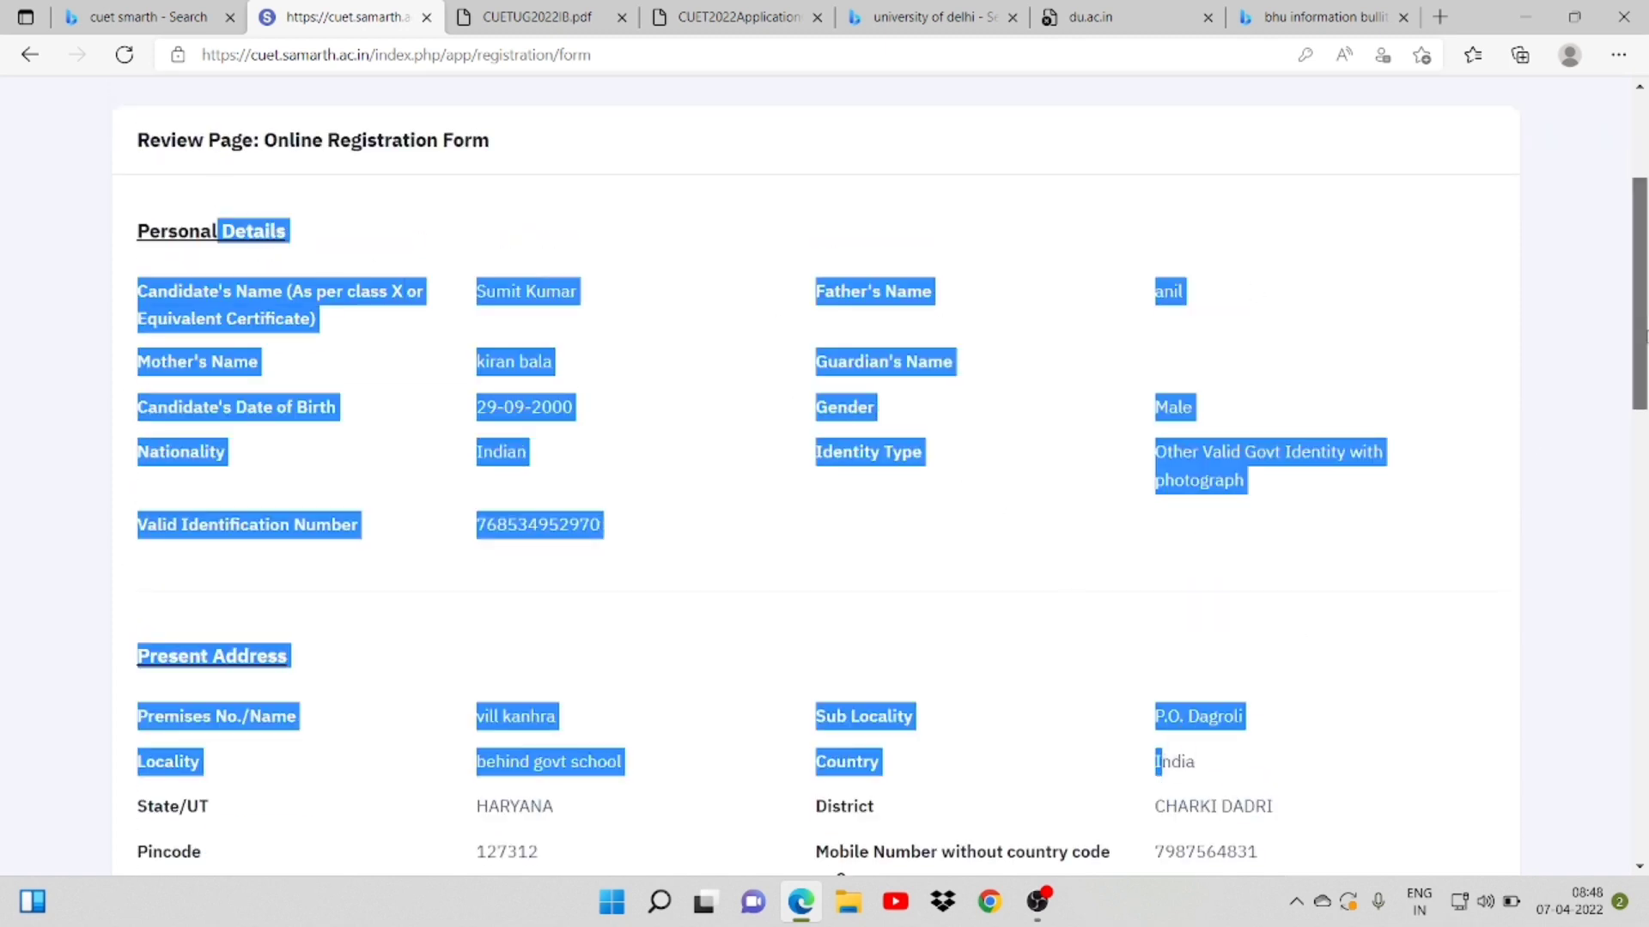
pyautogui.moveTo(1640, 330); pyautogui.dragTo(1642, 722)
pyautogui.click(146, 353)
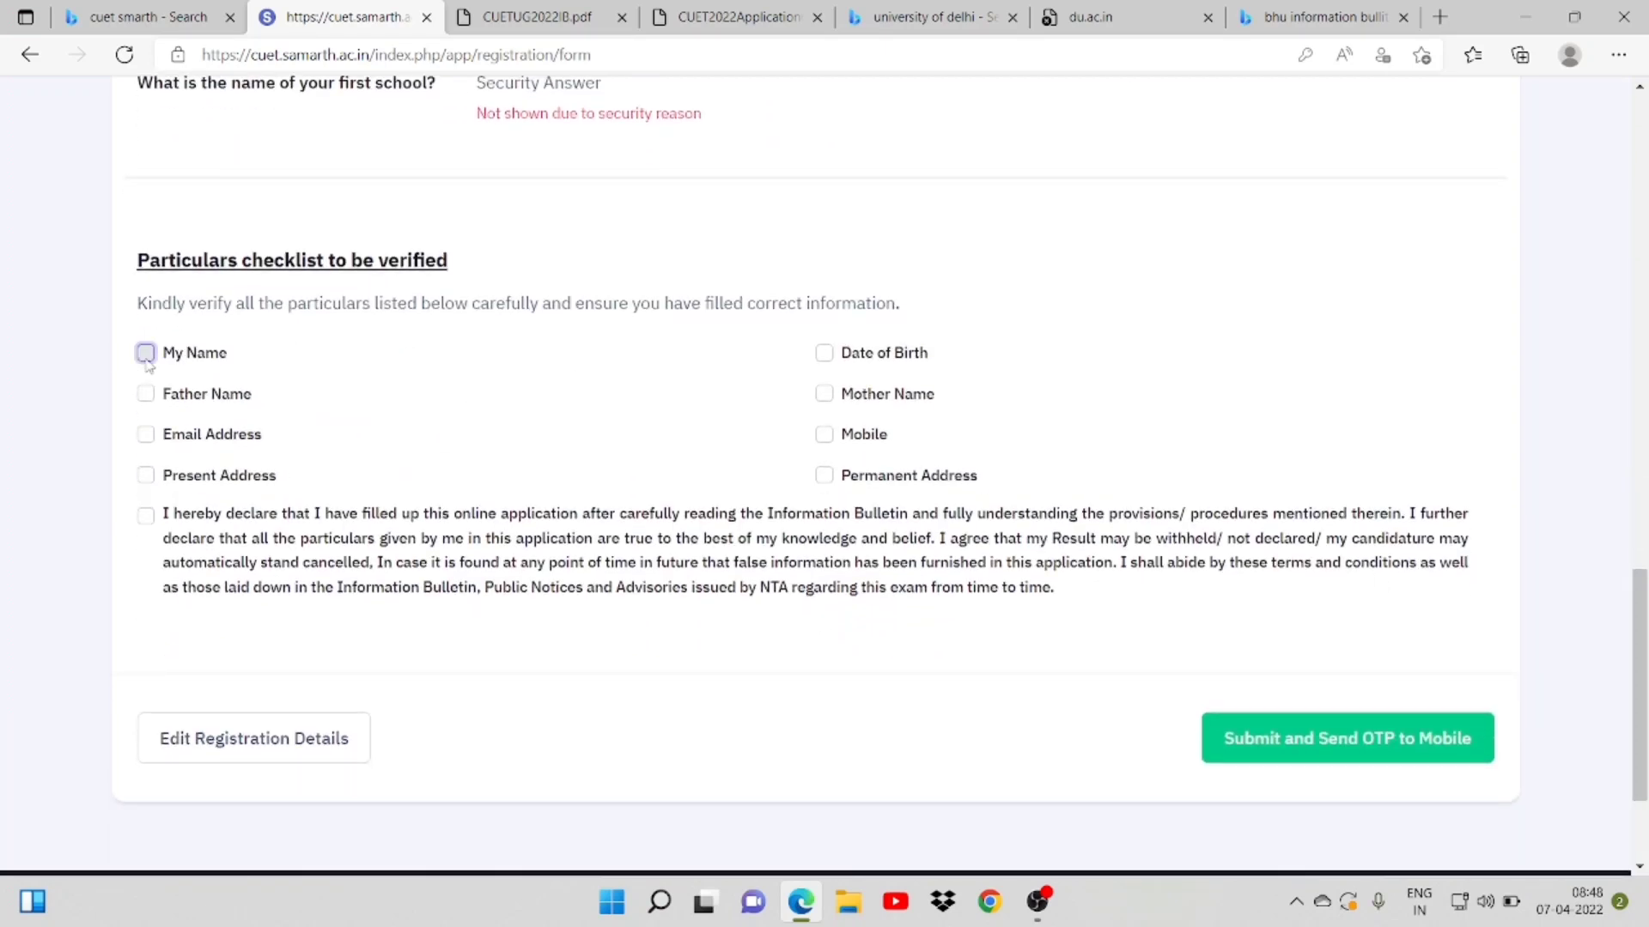
pyautogui.click(146, 393)
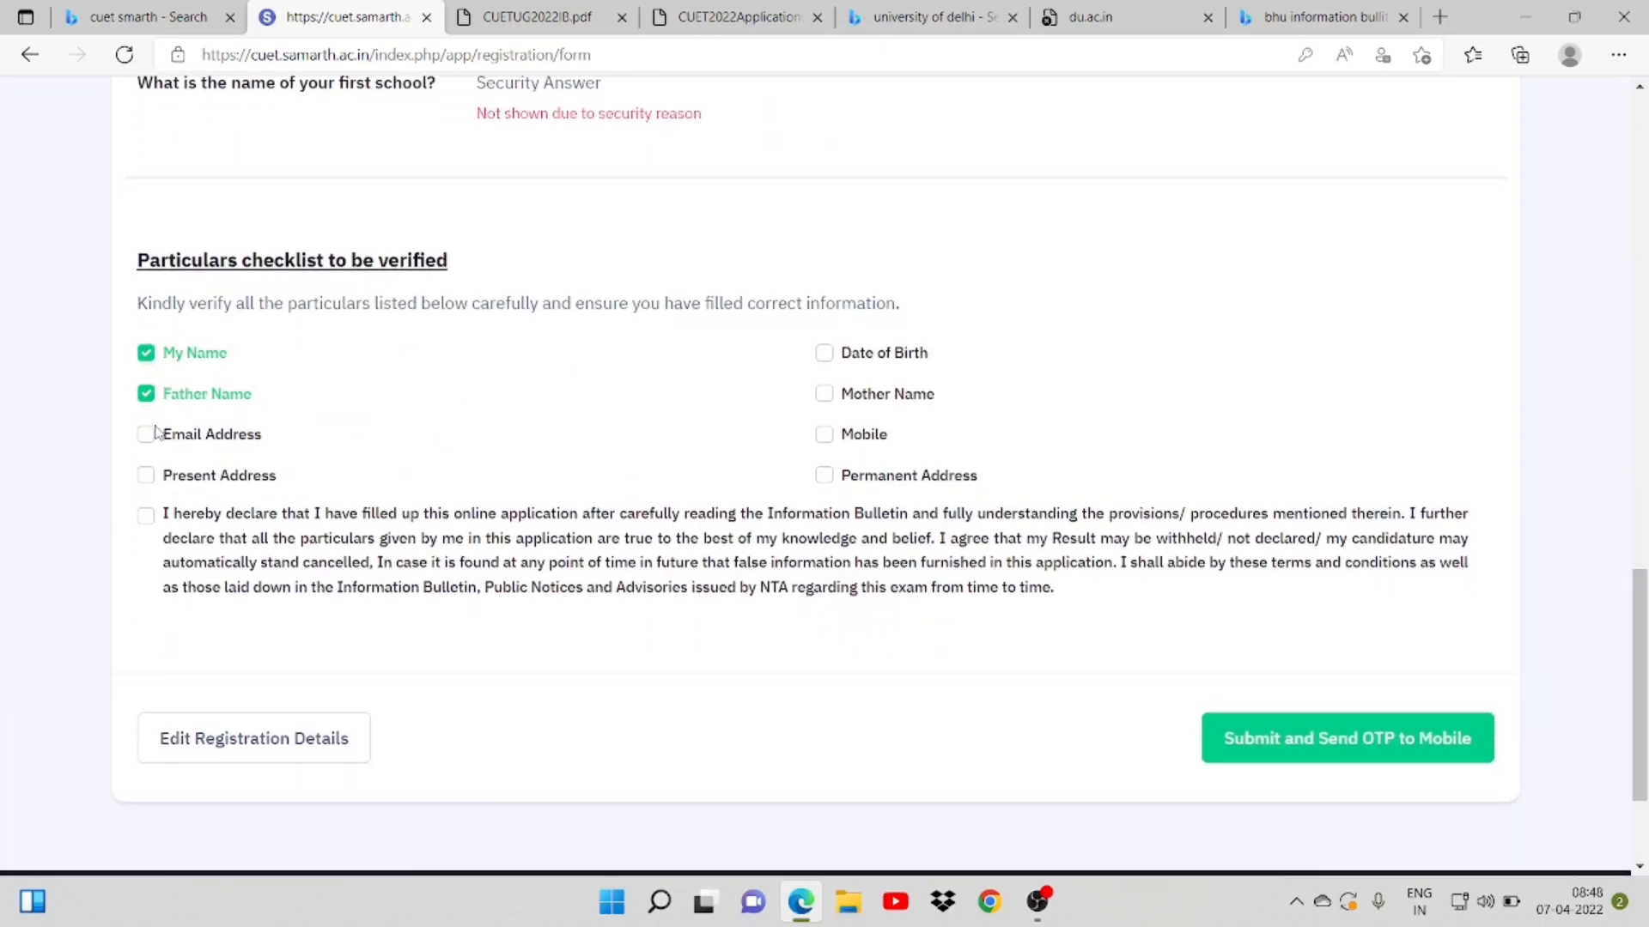
pyautogui.doubleClick(157, 433)
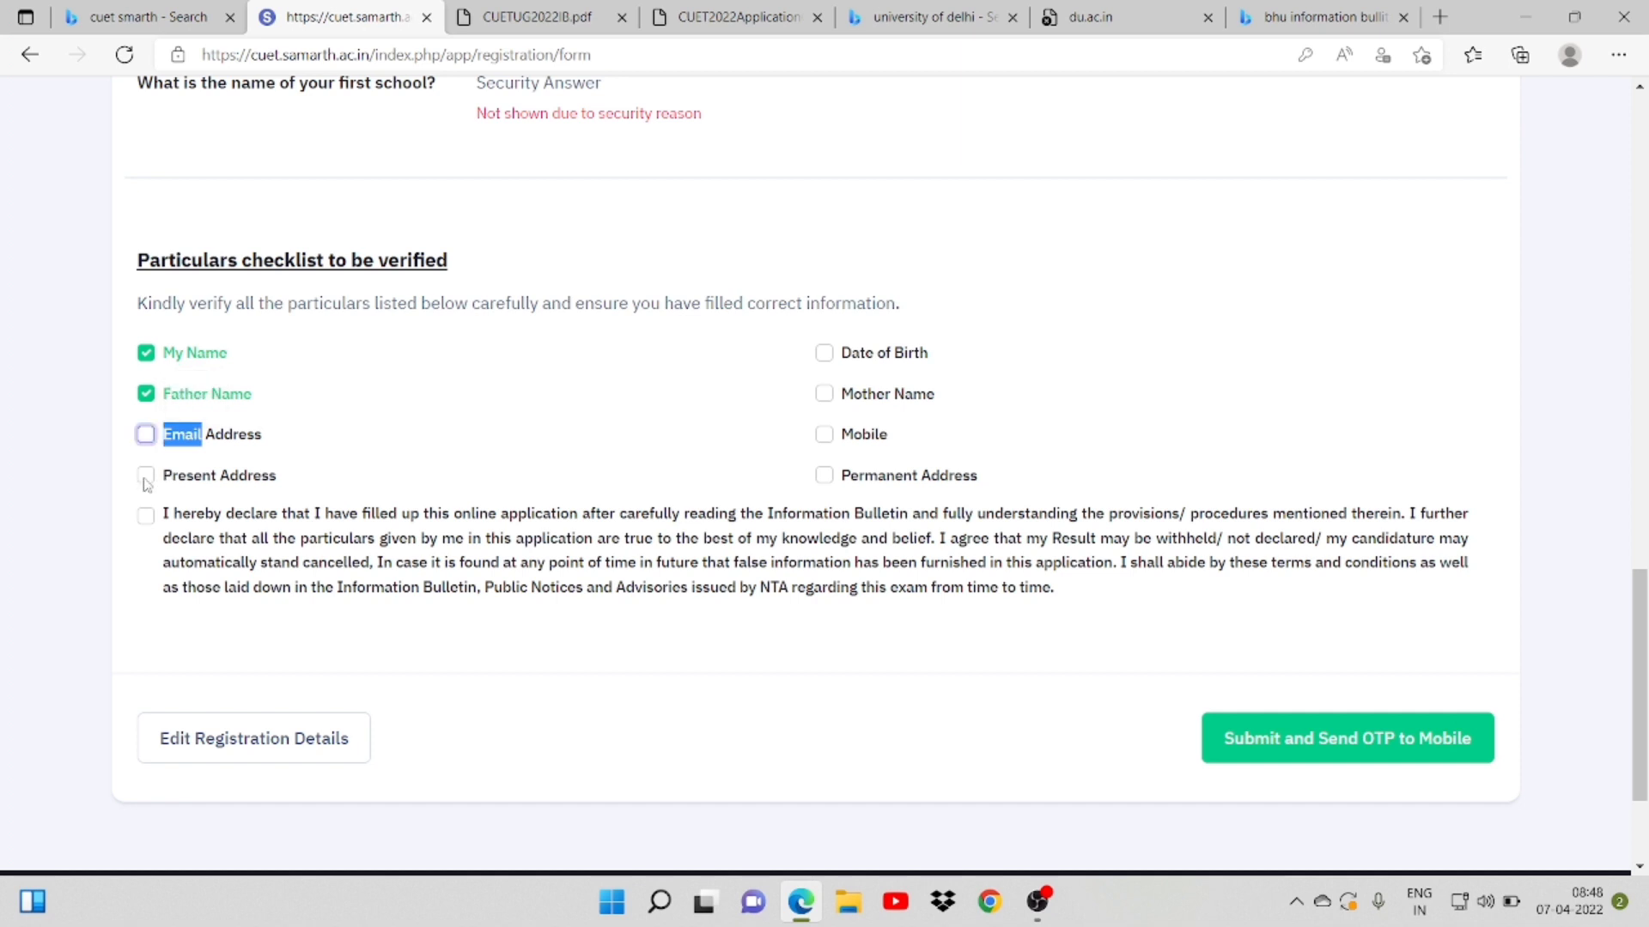
pyautogui.click(145, 434)
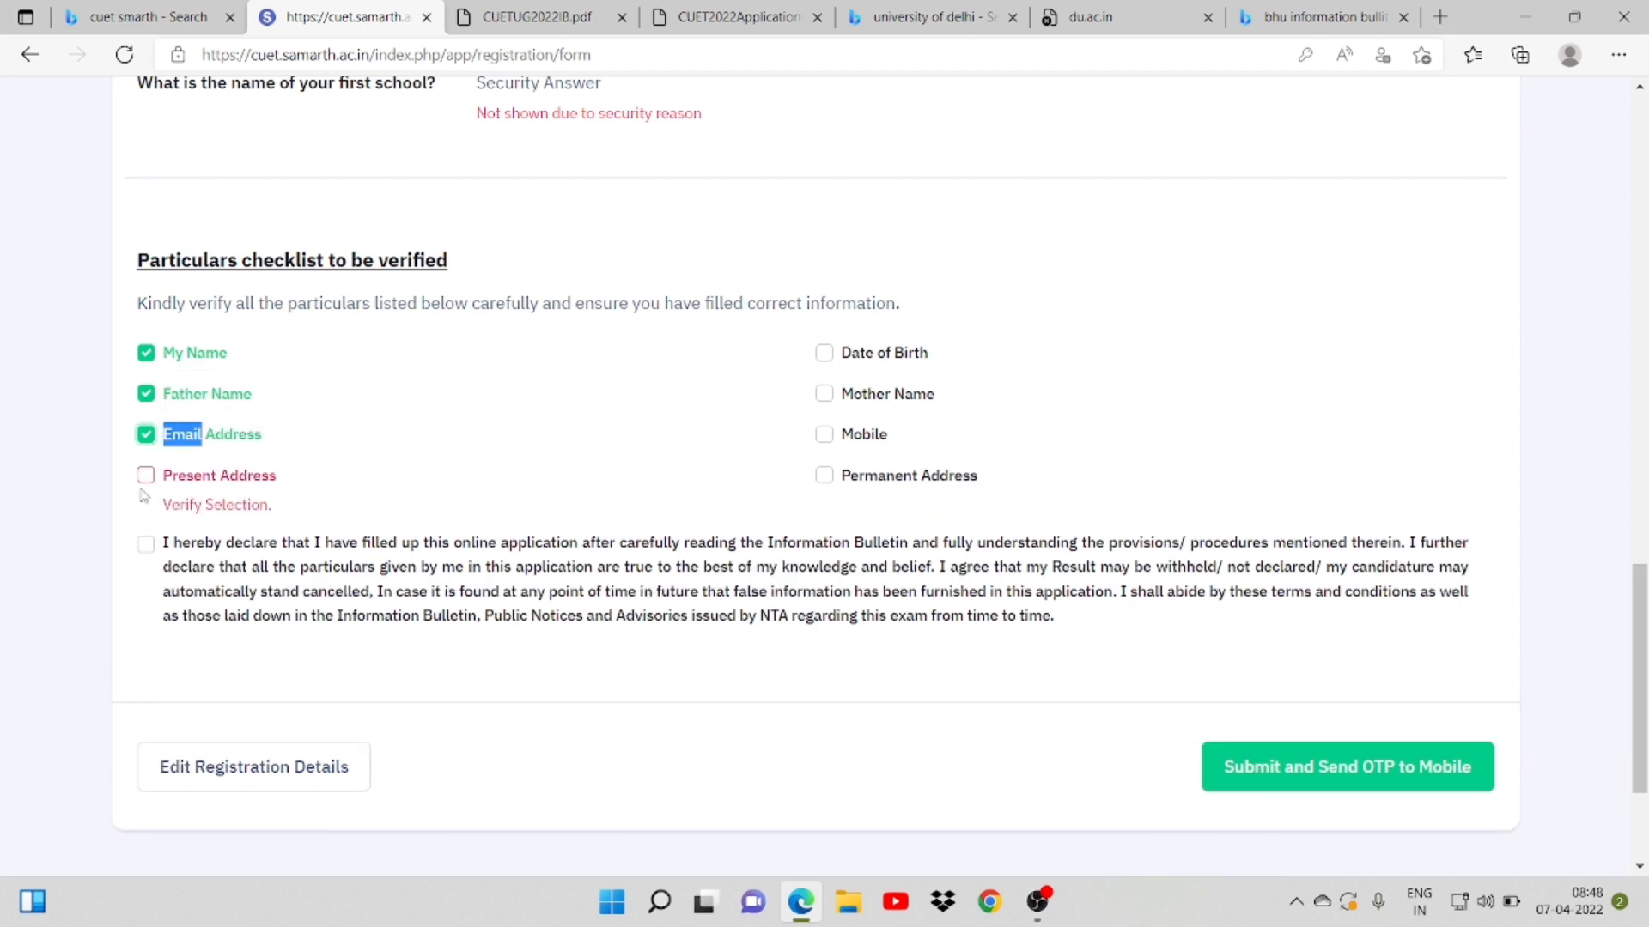
pyautogui.click(146, 475)
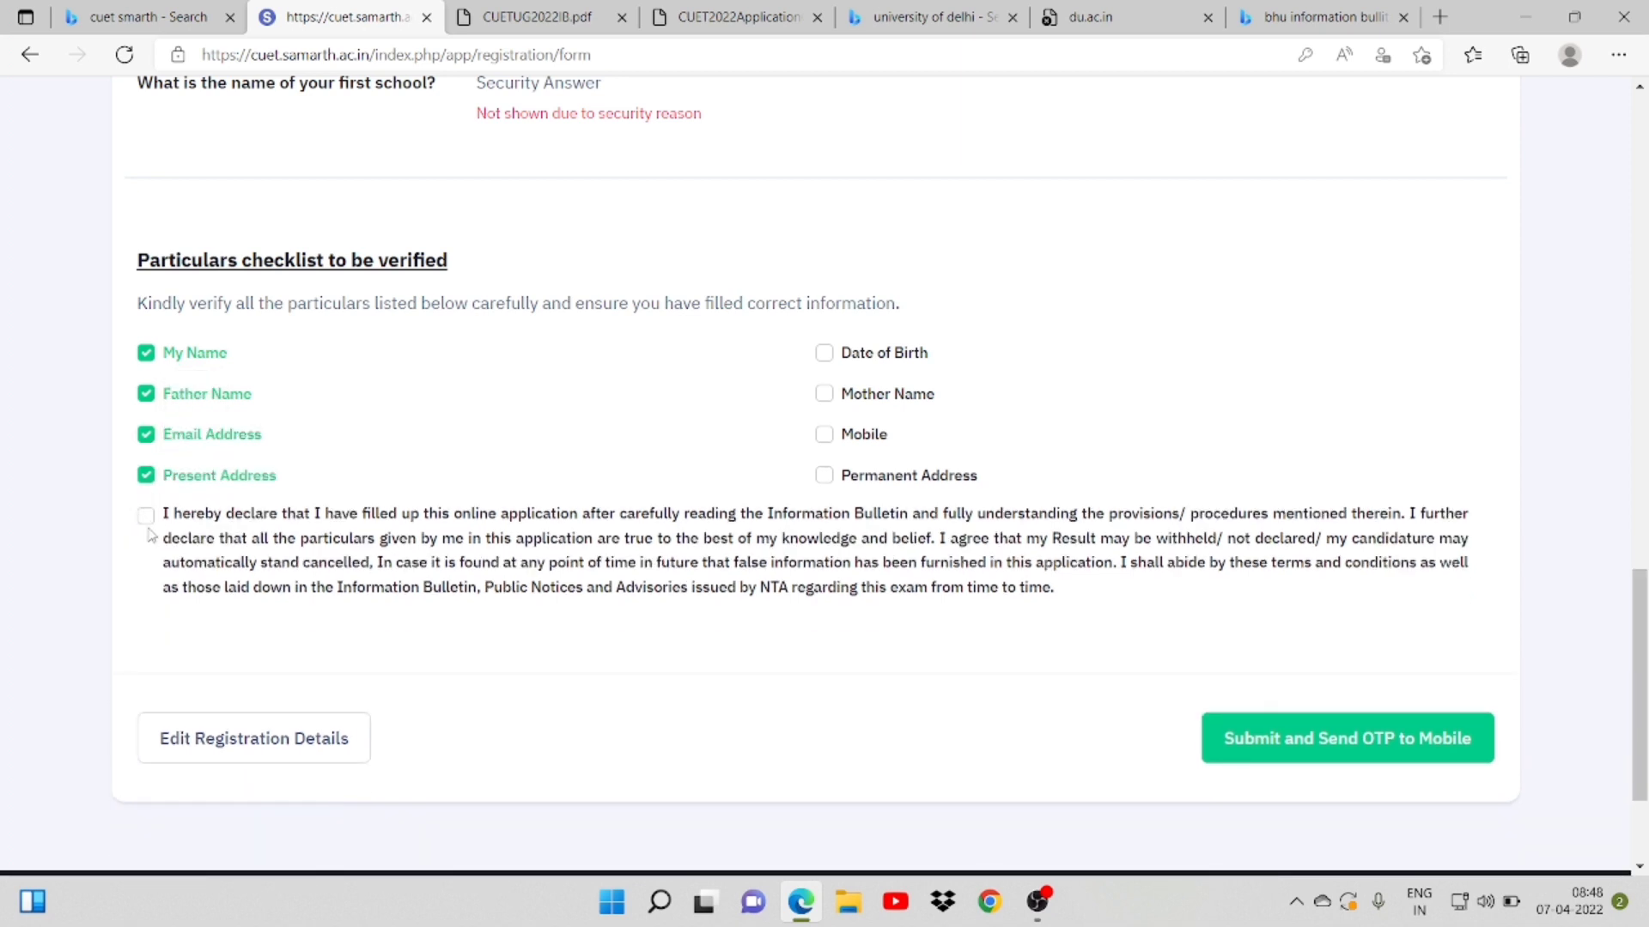
pyautogui.click(824, 354)
pyautogui.click(824, 434)
pyautogui.click(824, 394)
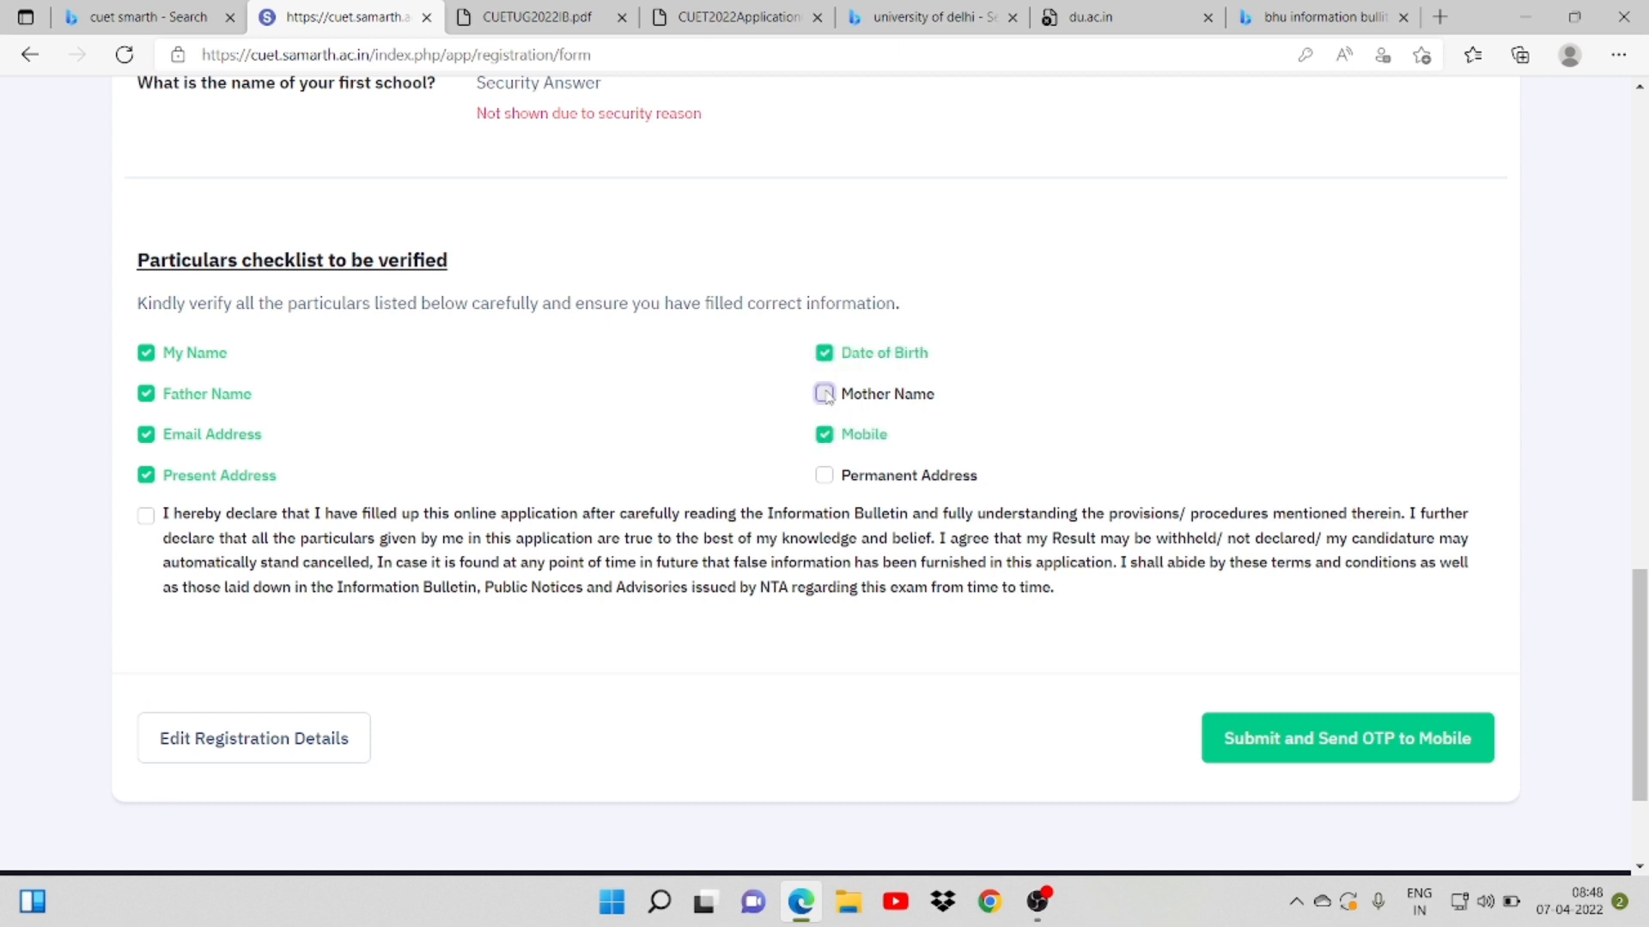
pyautogui.click(825, 475)
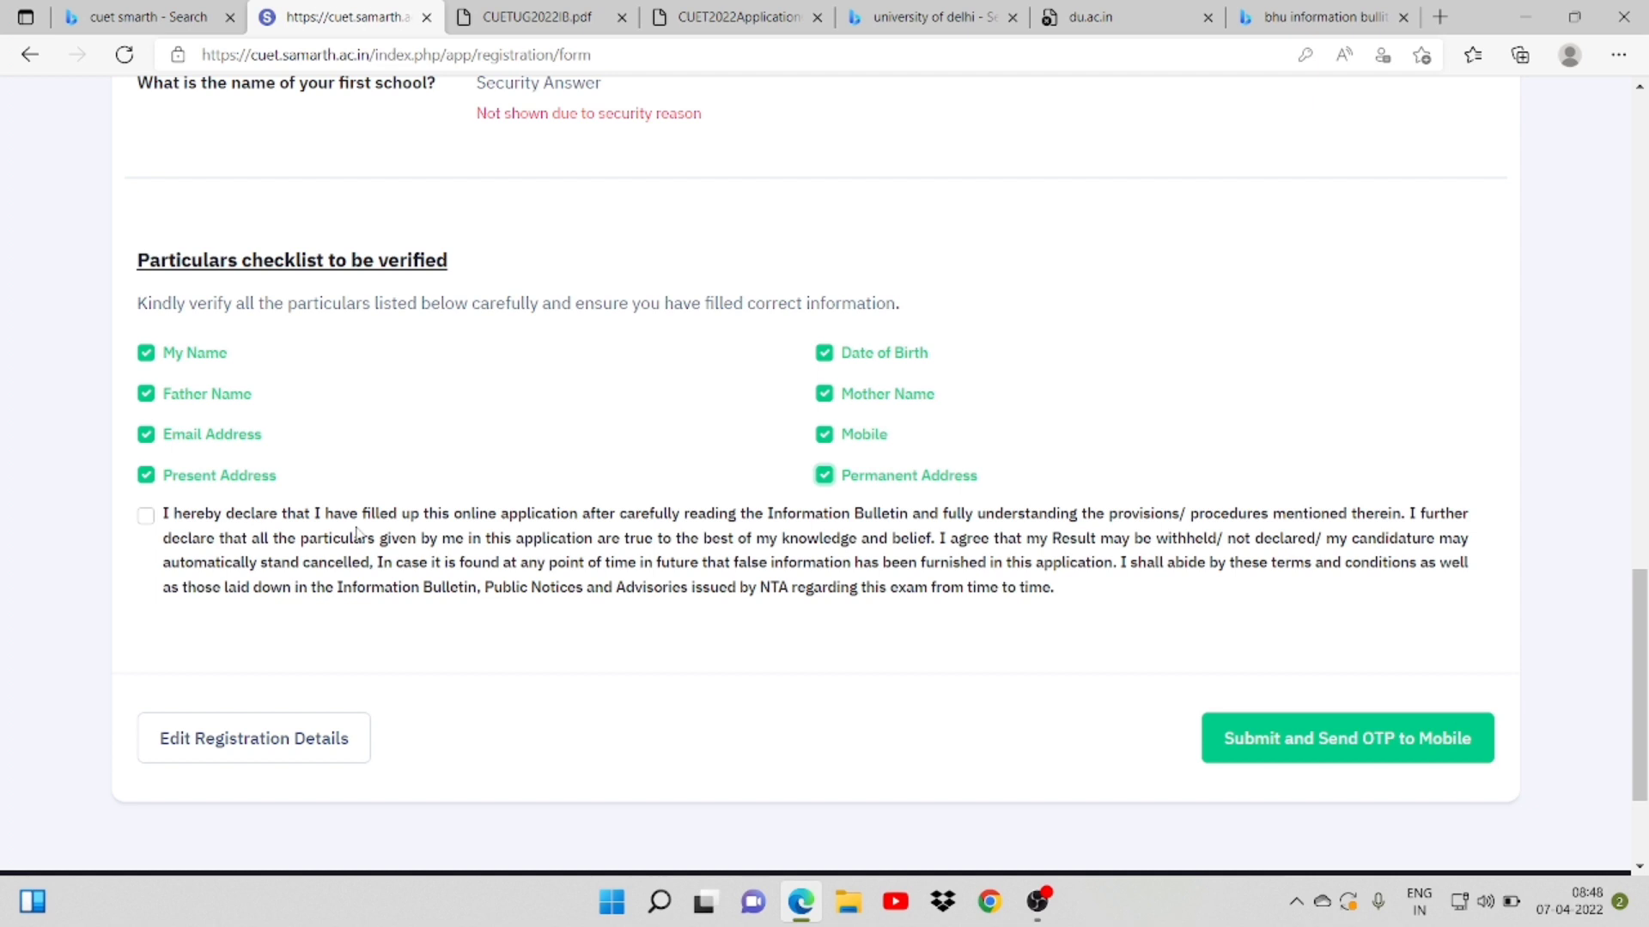
# - Accept the declaration and submit the registration, confirming to send the OTP to mobile
pyautogui.click(148, 517)
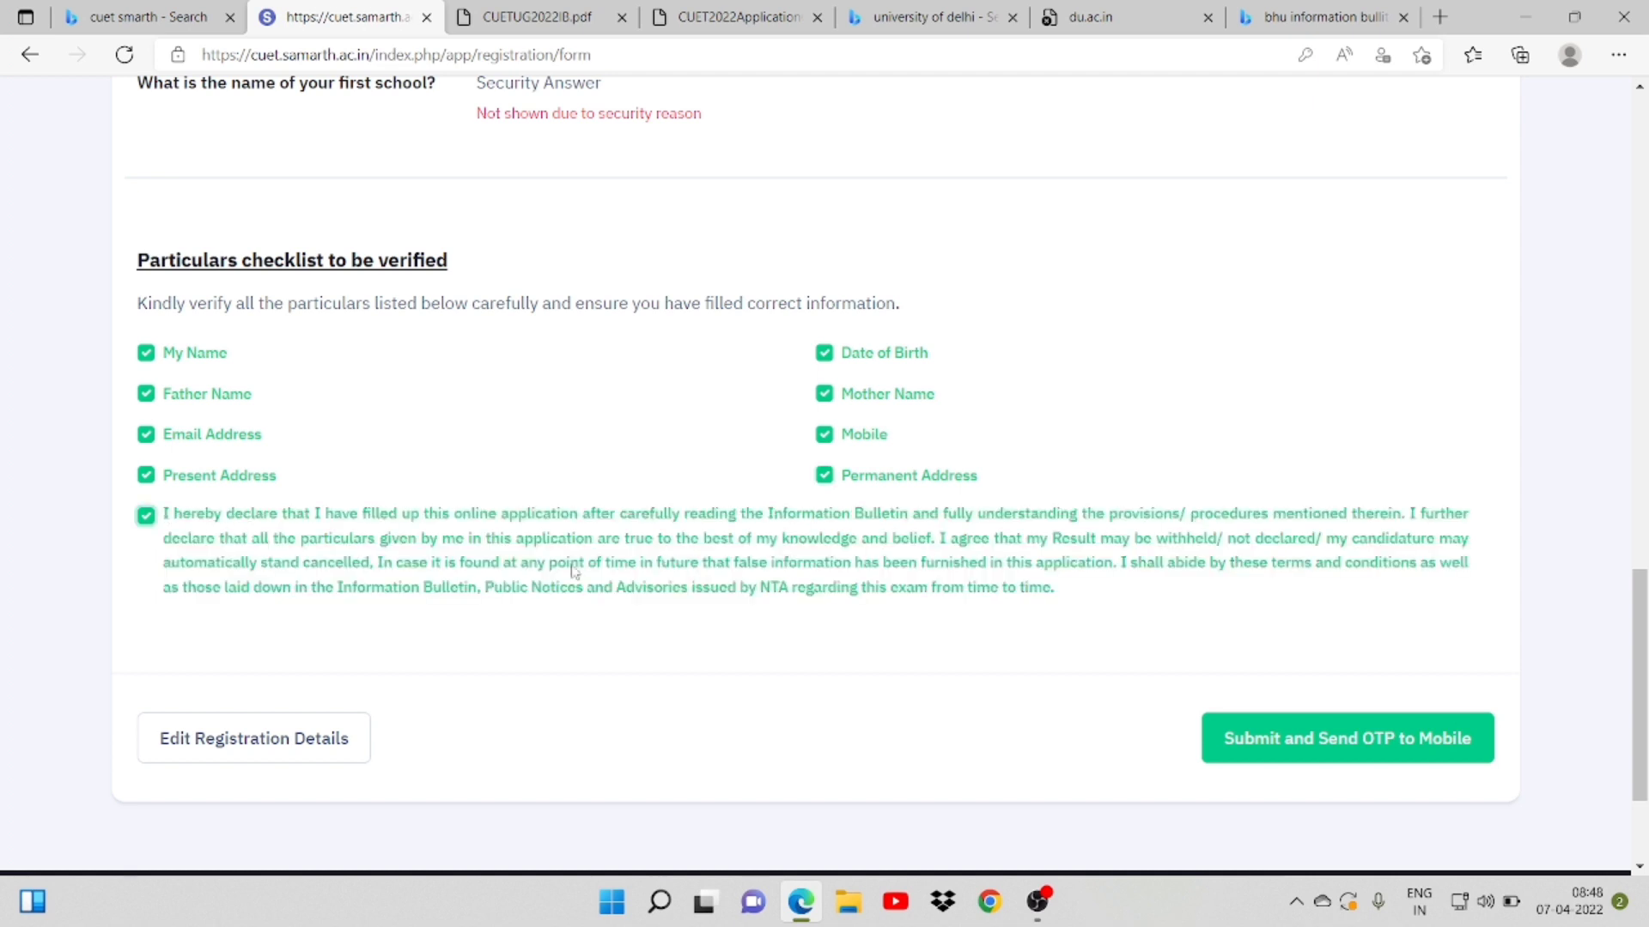
pyautogui.click(1244, 734)
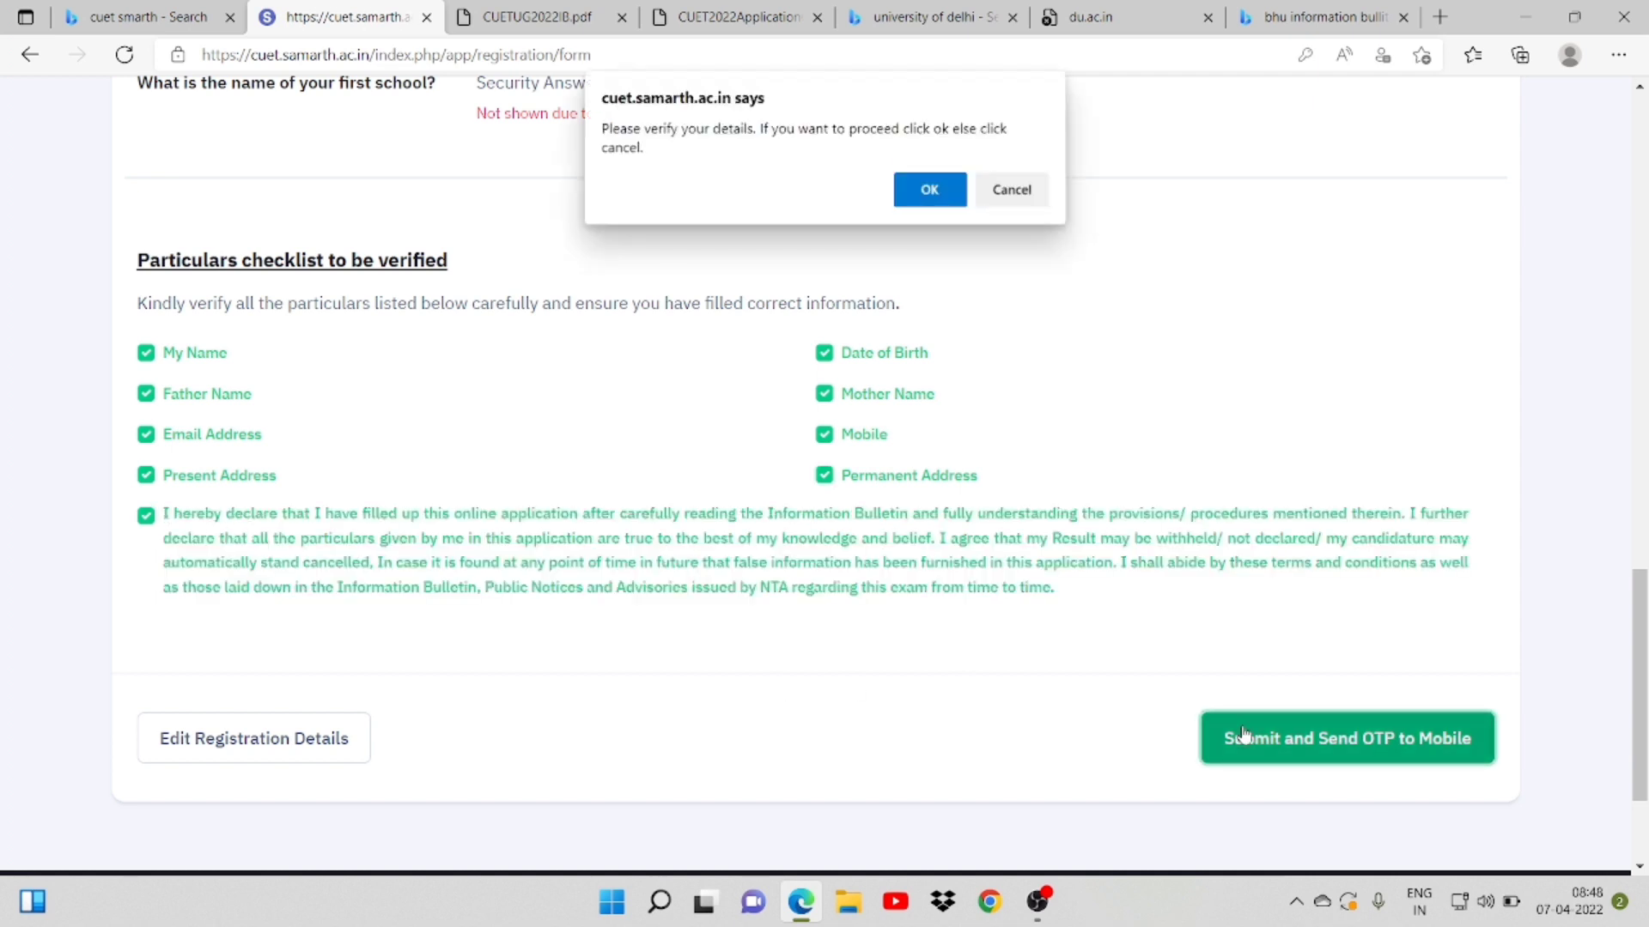
pyautogui.click(929, 189)
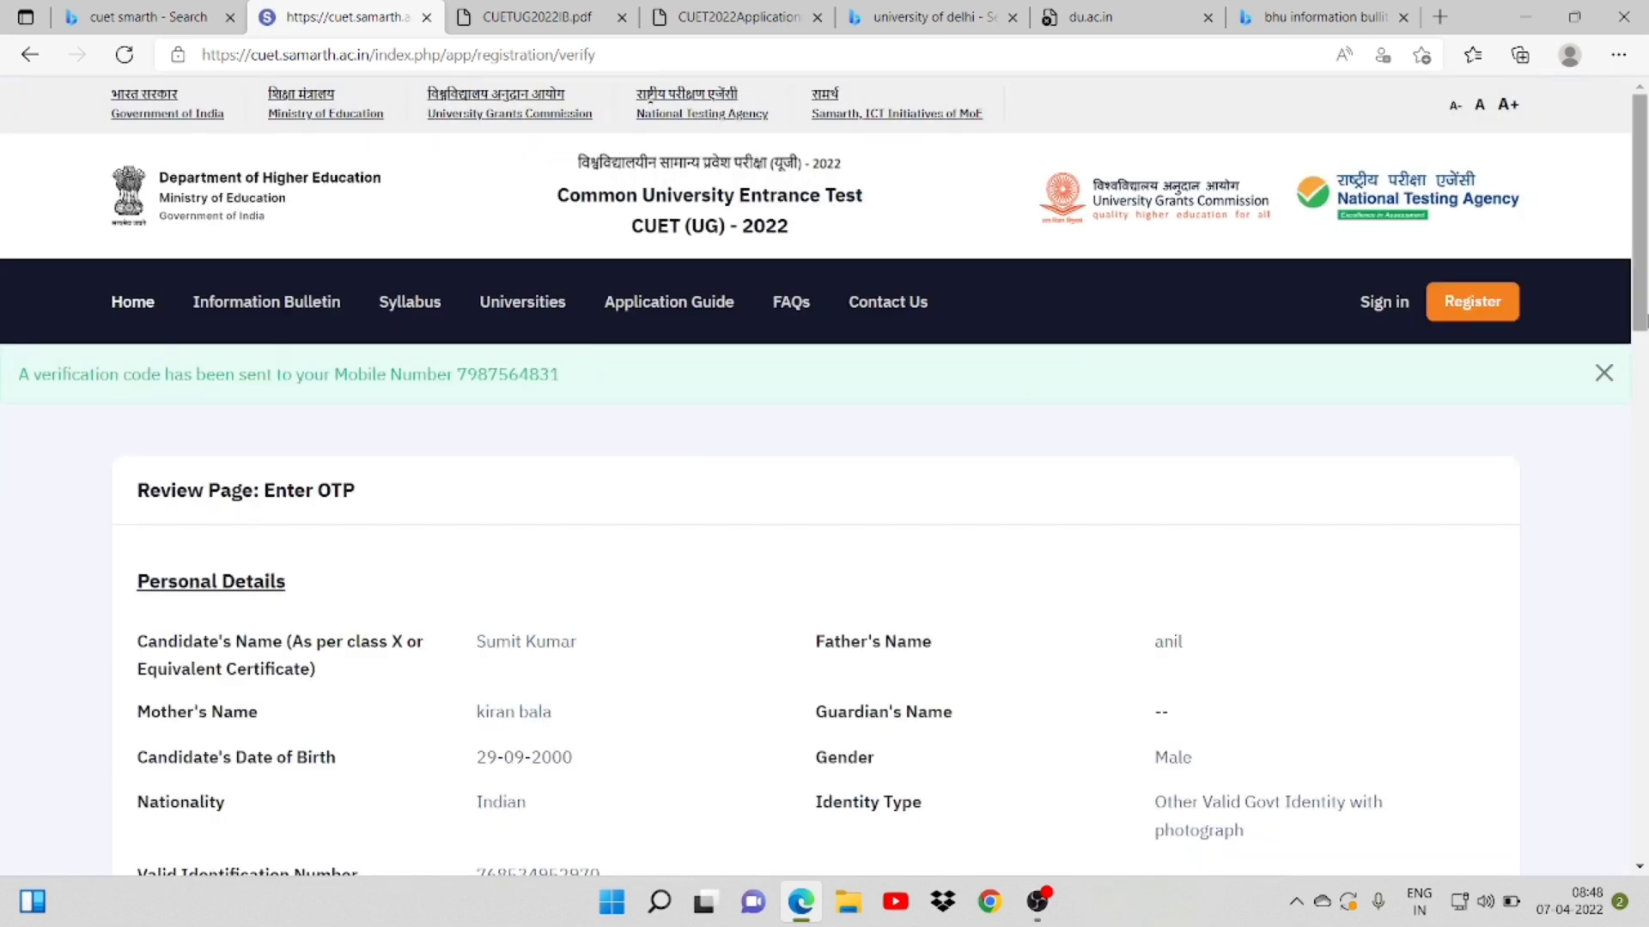
# - Enter the mobile OTP and the shown security pin, then submit
pyautogui.scroll(-15, 824, 472)
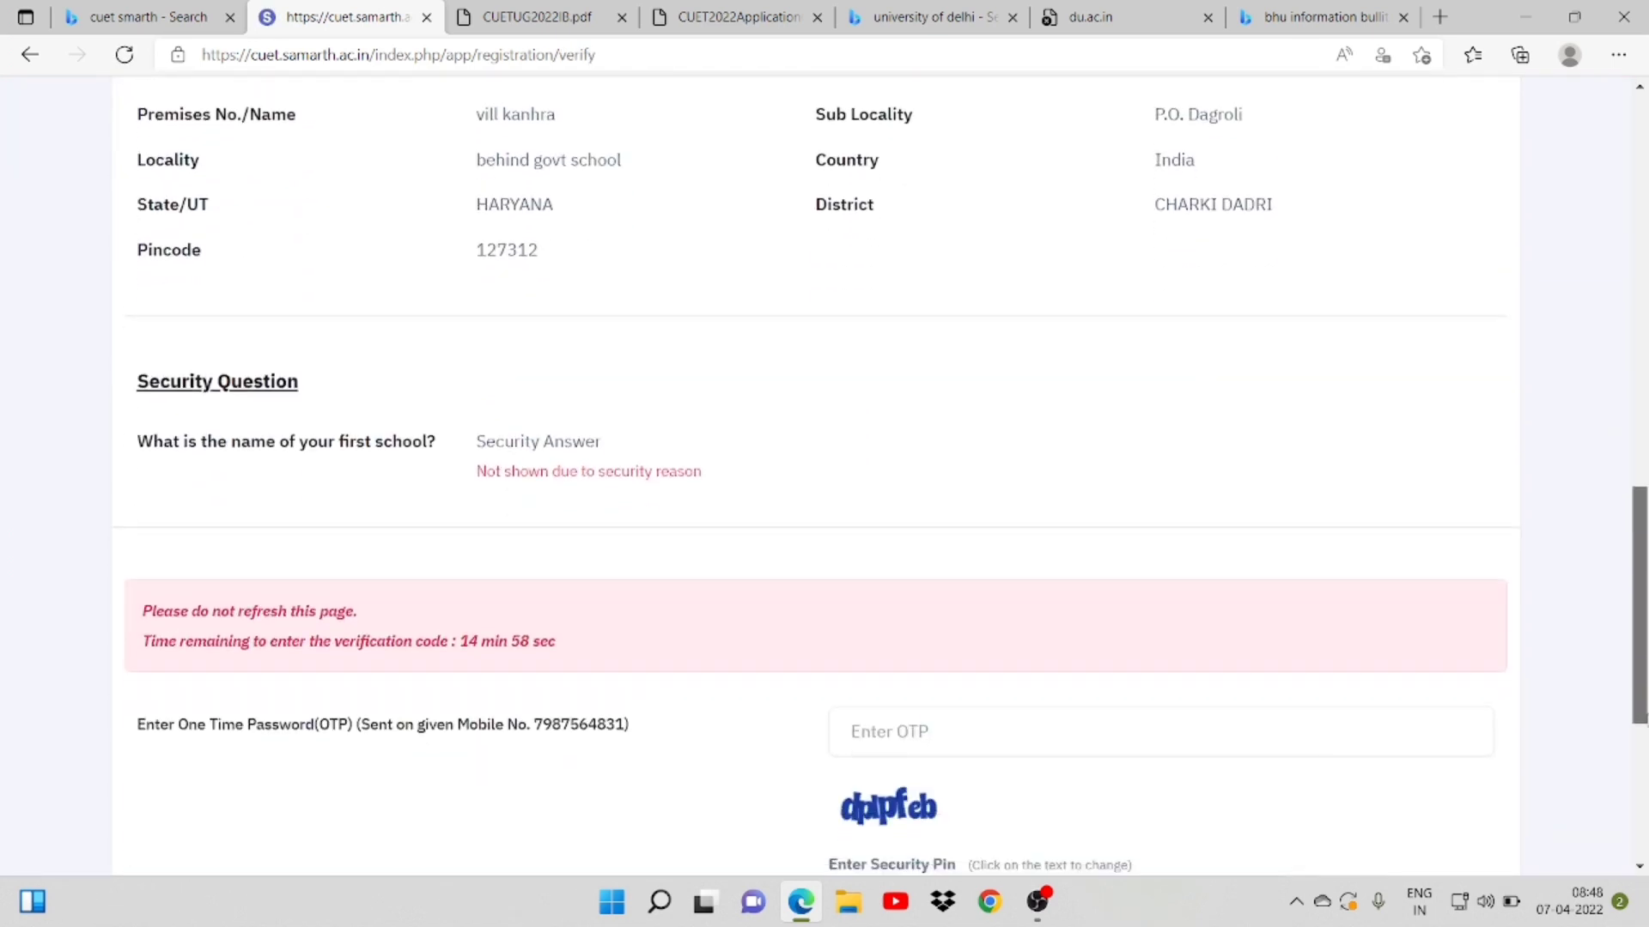
pyautogui.click(1050, 574)
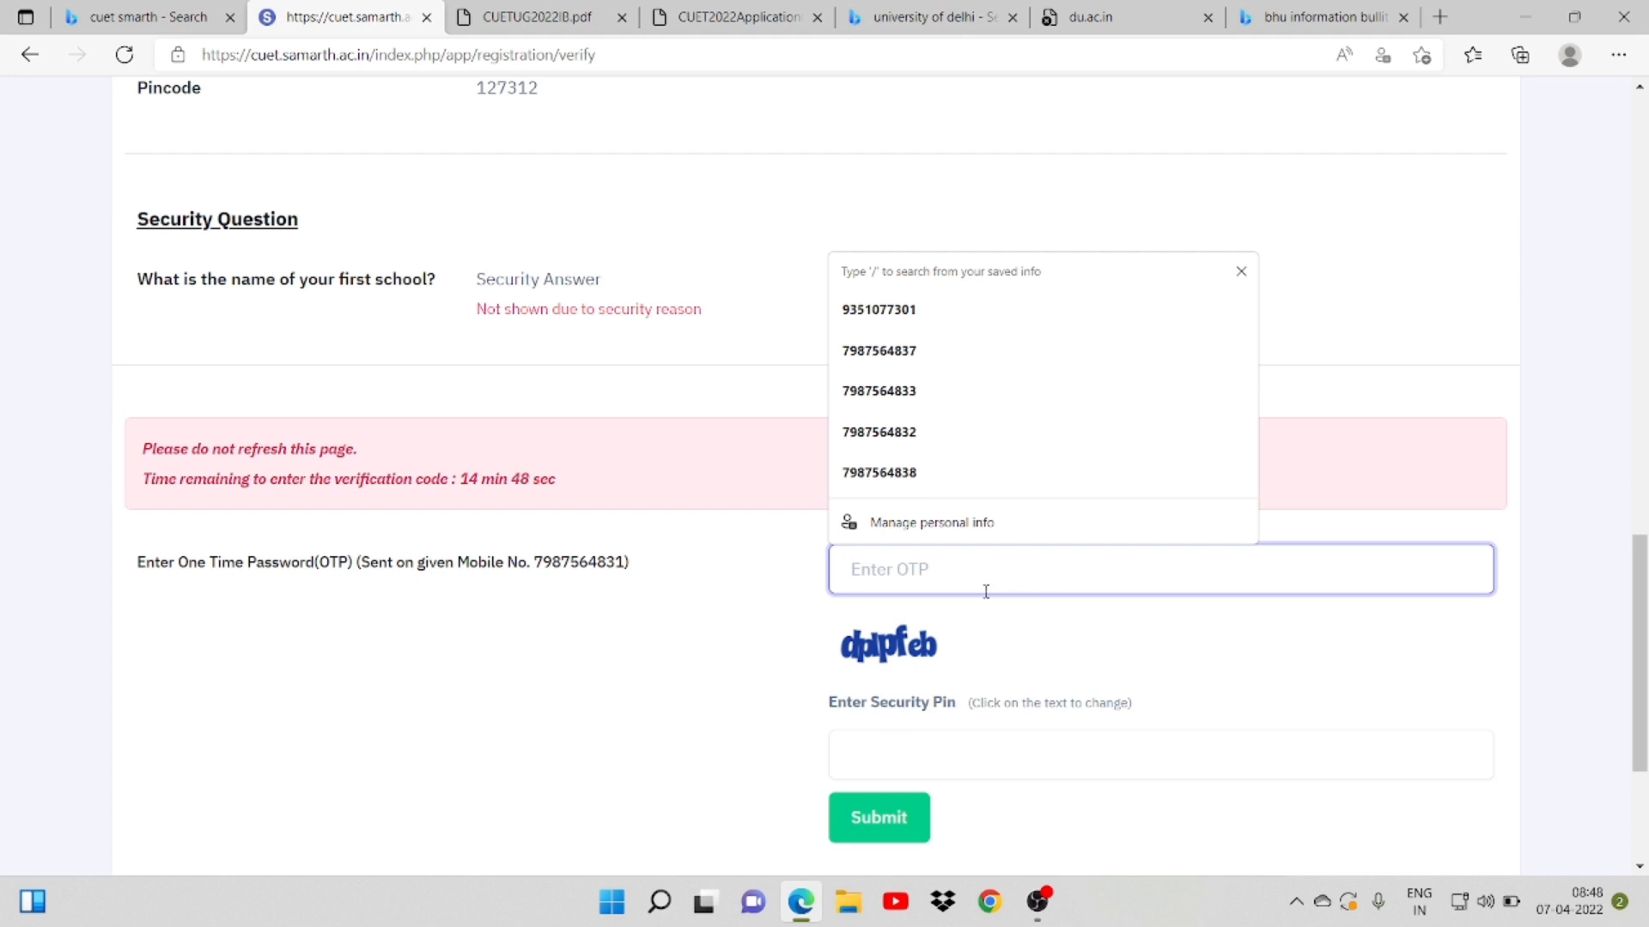
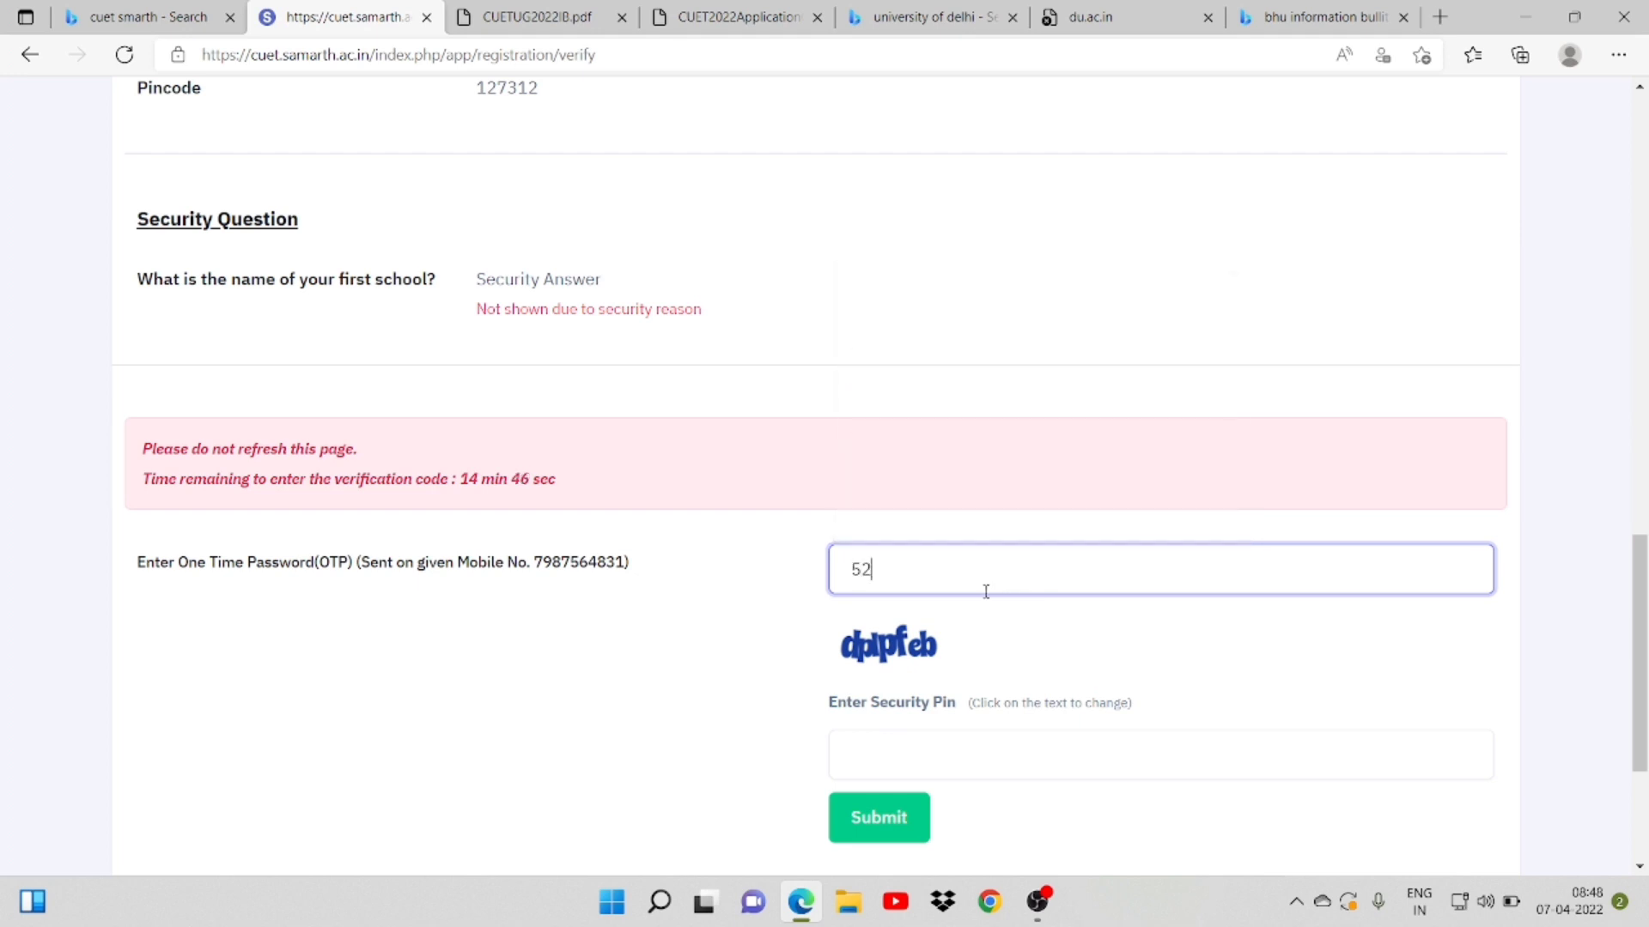
pyautogui.click(886, 739)
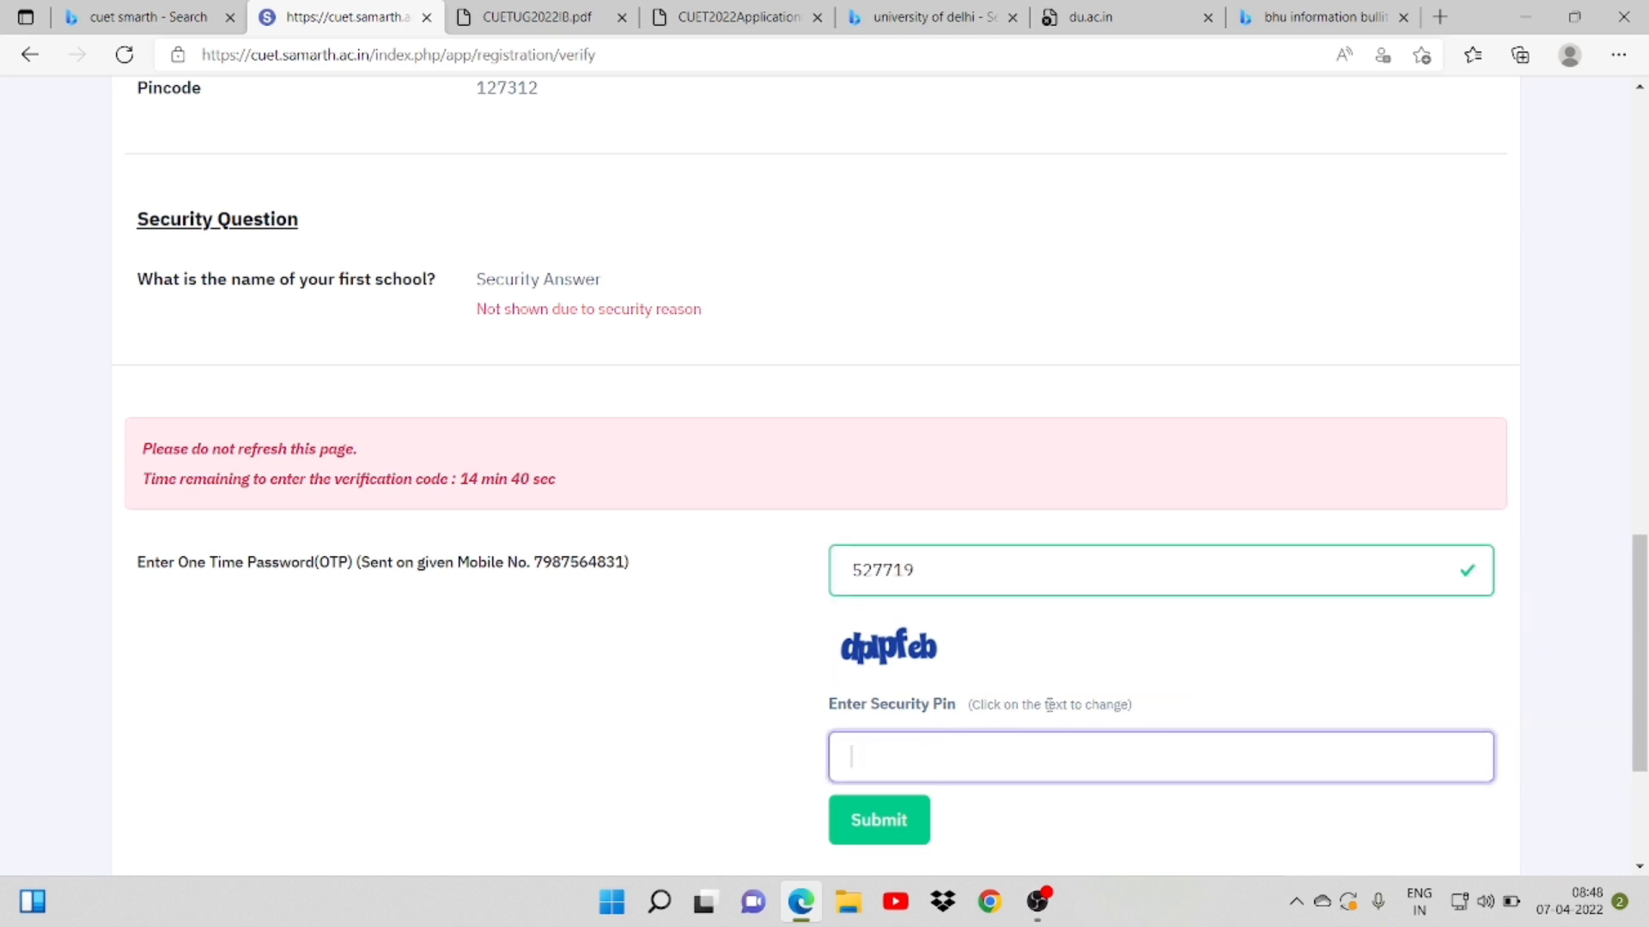
pyautogui.write('dpipfe')
pyautogui.write('b')
pyautogui.click(877, 818)
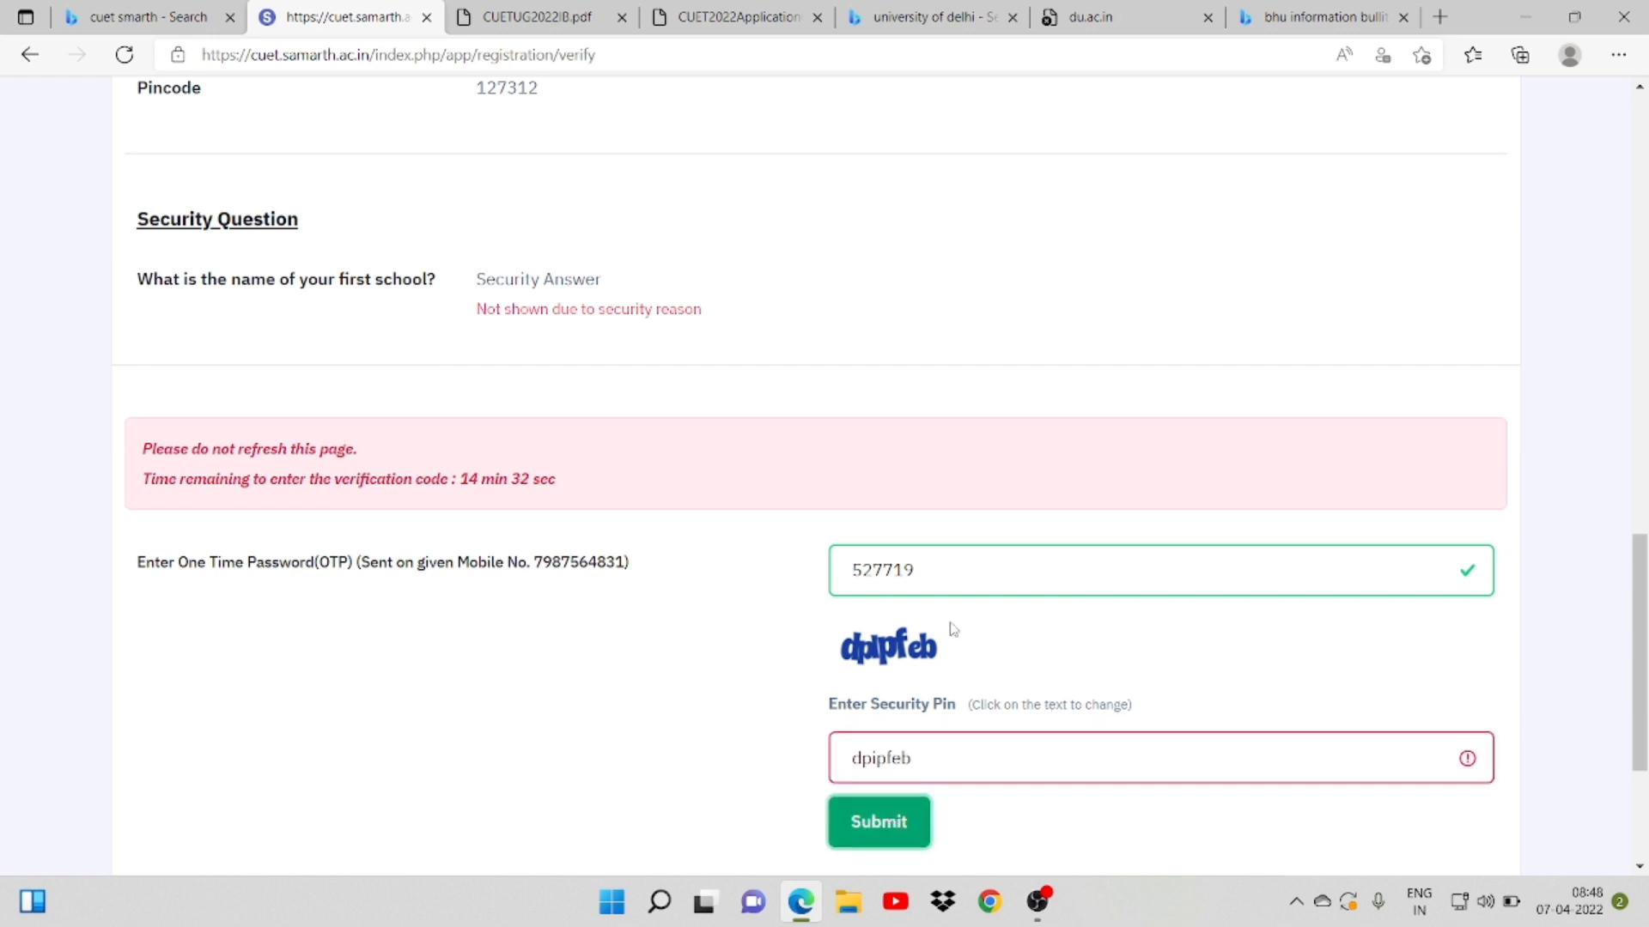
# - After the pin is rejected, refresh the captcha, enter the new security pin and resubmit
pyautogui.click(885, 677)
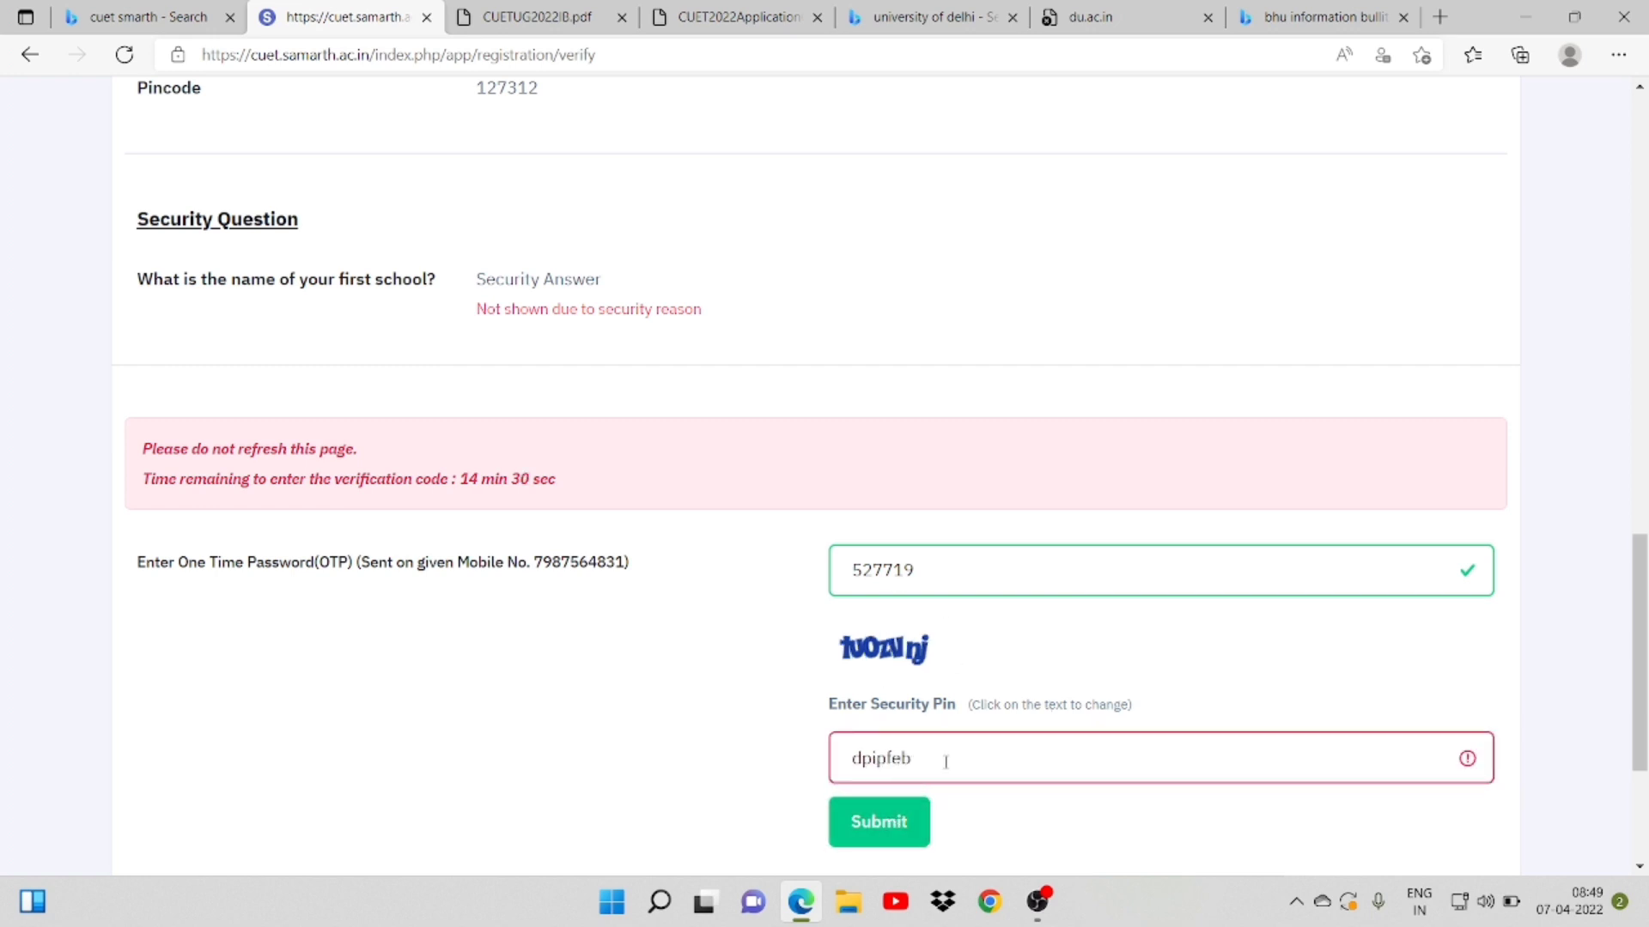
pyautogui.moveTo(944, 759); pyautogui.dragTo(777, 770)
pyautogui.write('tu')
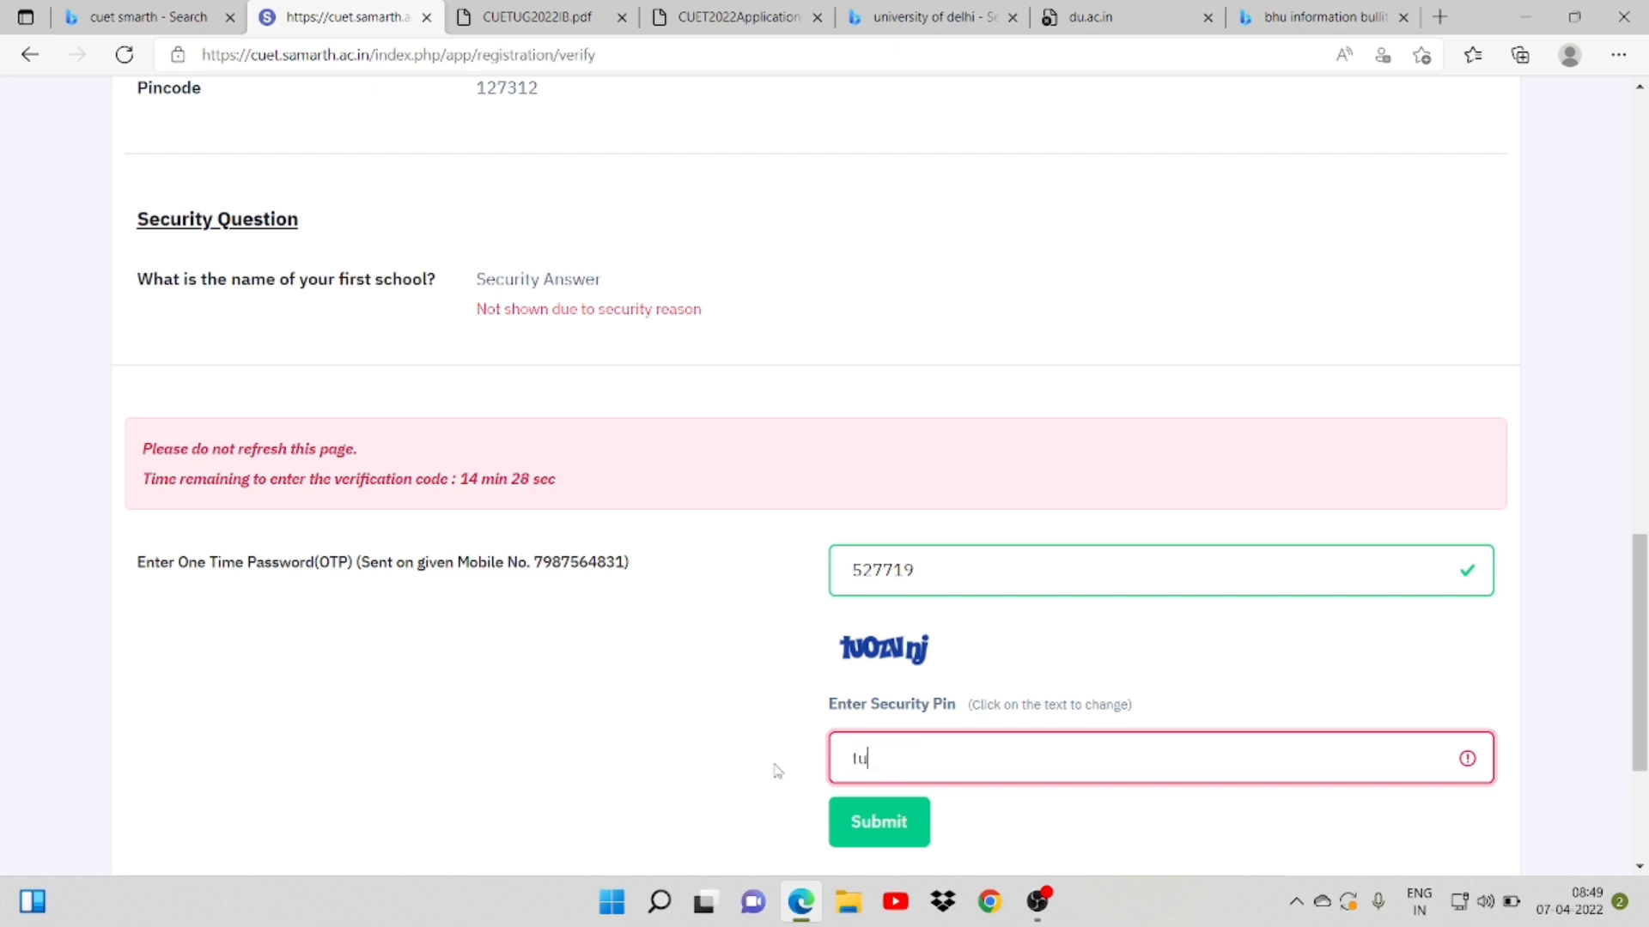
pyautogui.write('ozvnj')
pyautogui.click(885, 813)
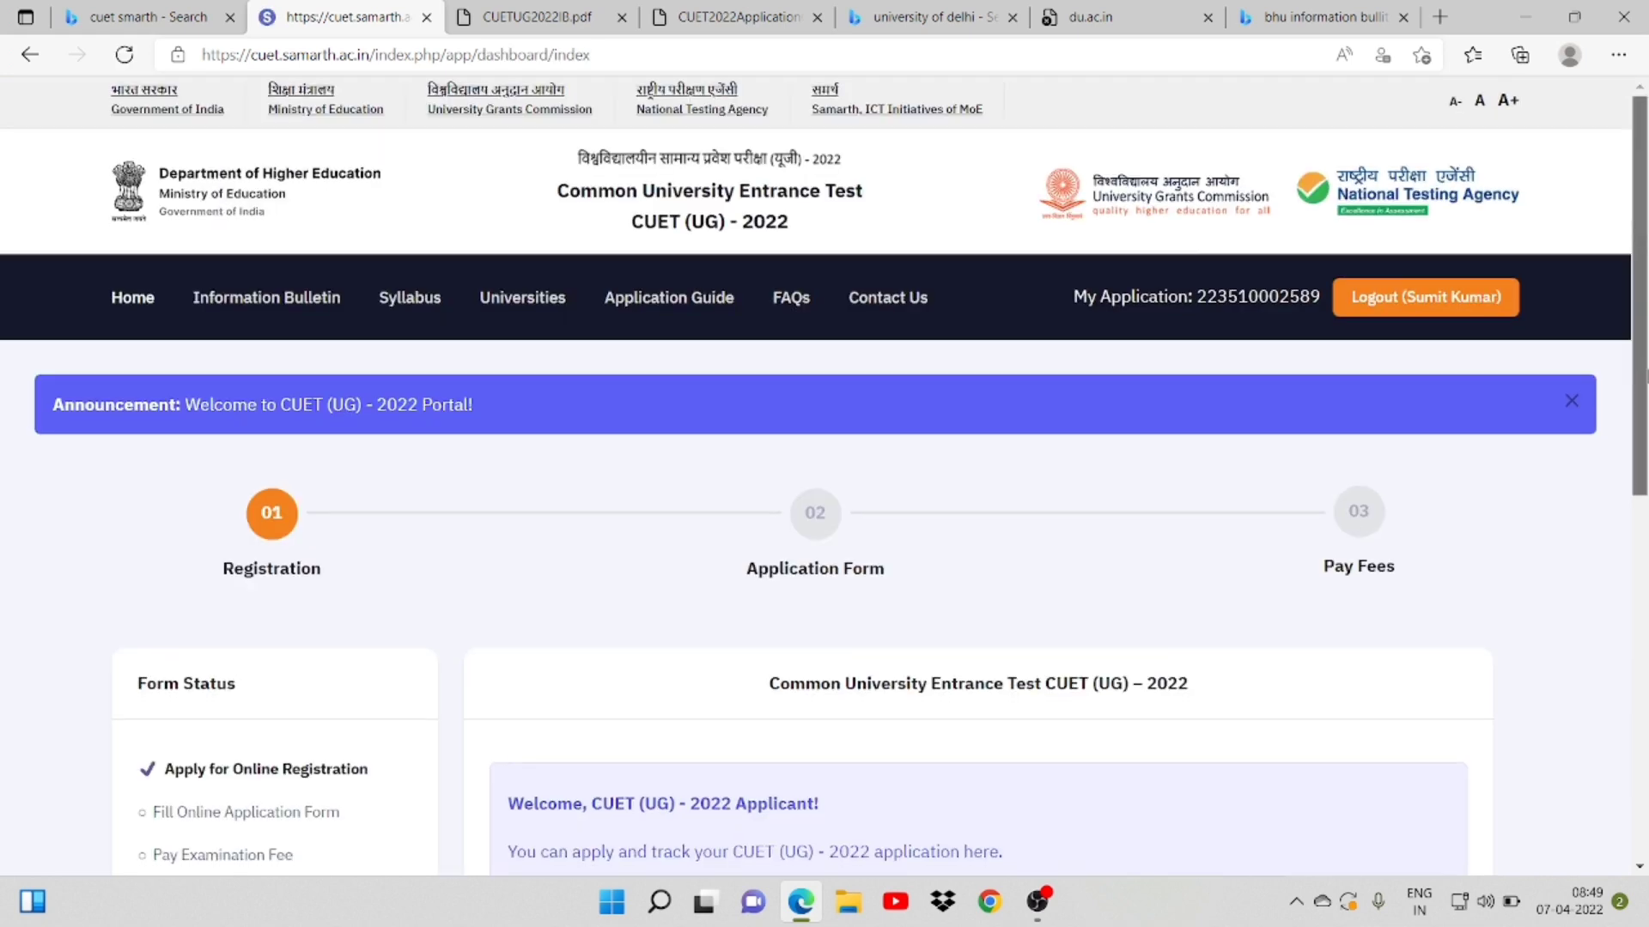
# - Save a screen snip of the application details area showing the application number
pyautogui.scroll(-3, 1641, 481)
pyautogui.moveTo(1646, 497); pyautogui.dragTo(1647, 490)
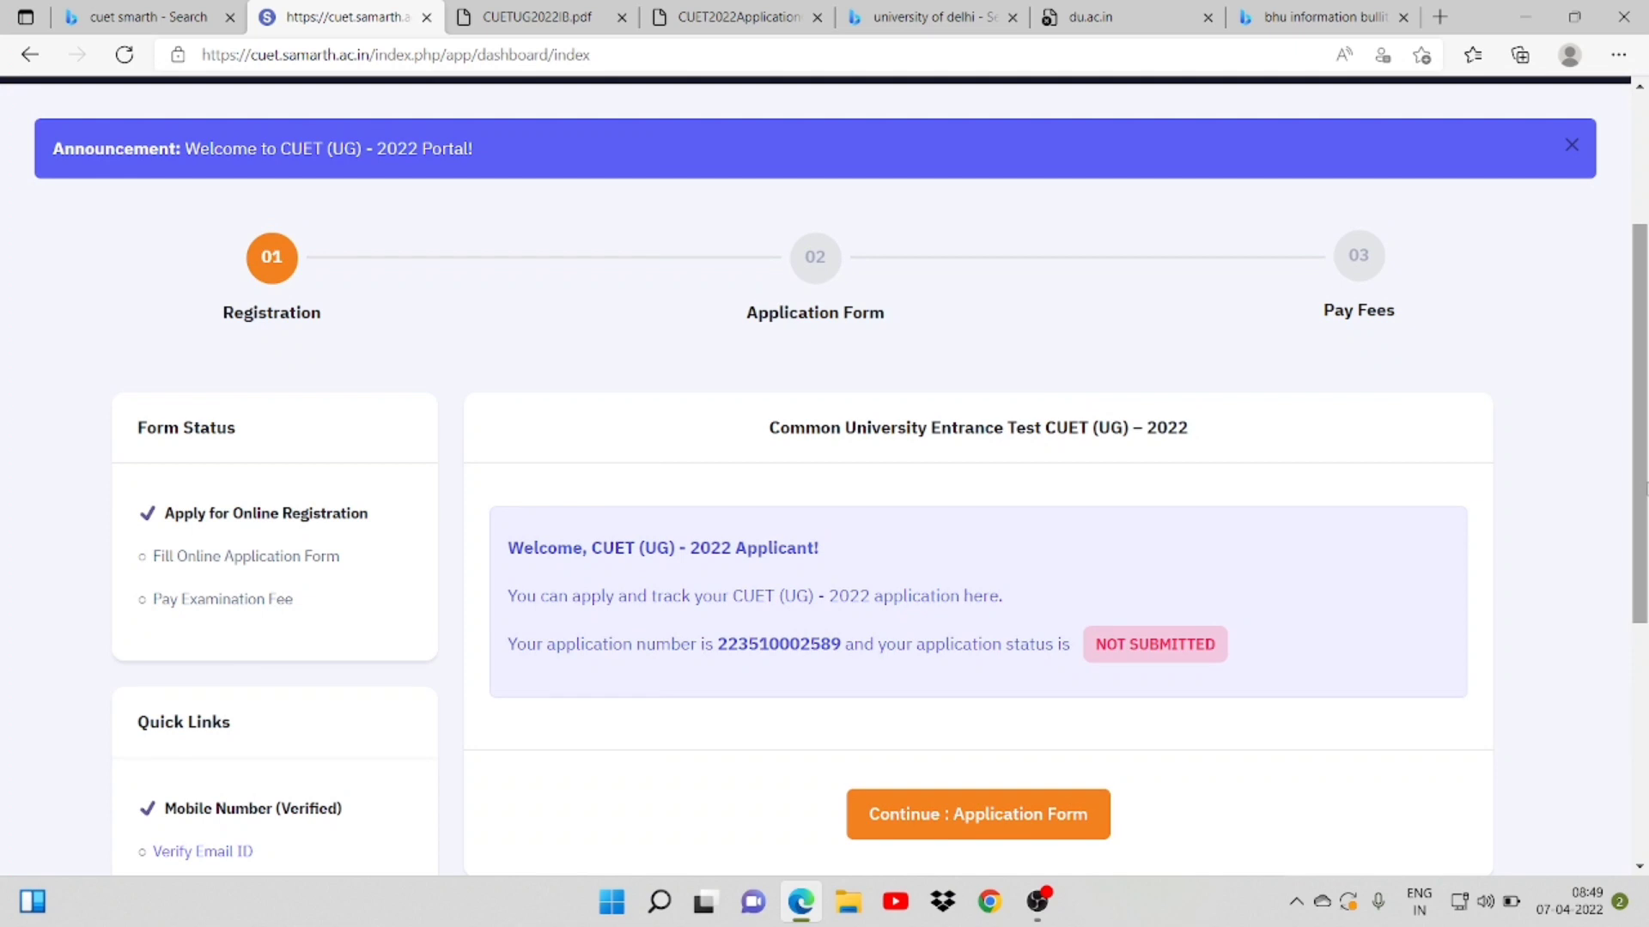
pyautogui.scroll(-1, 1647, 490)
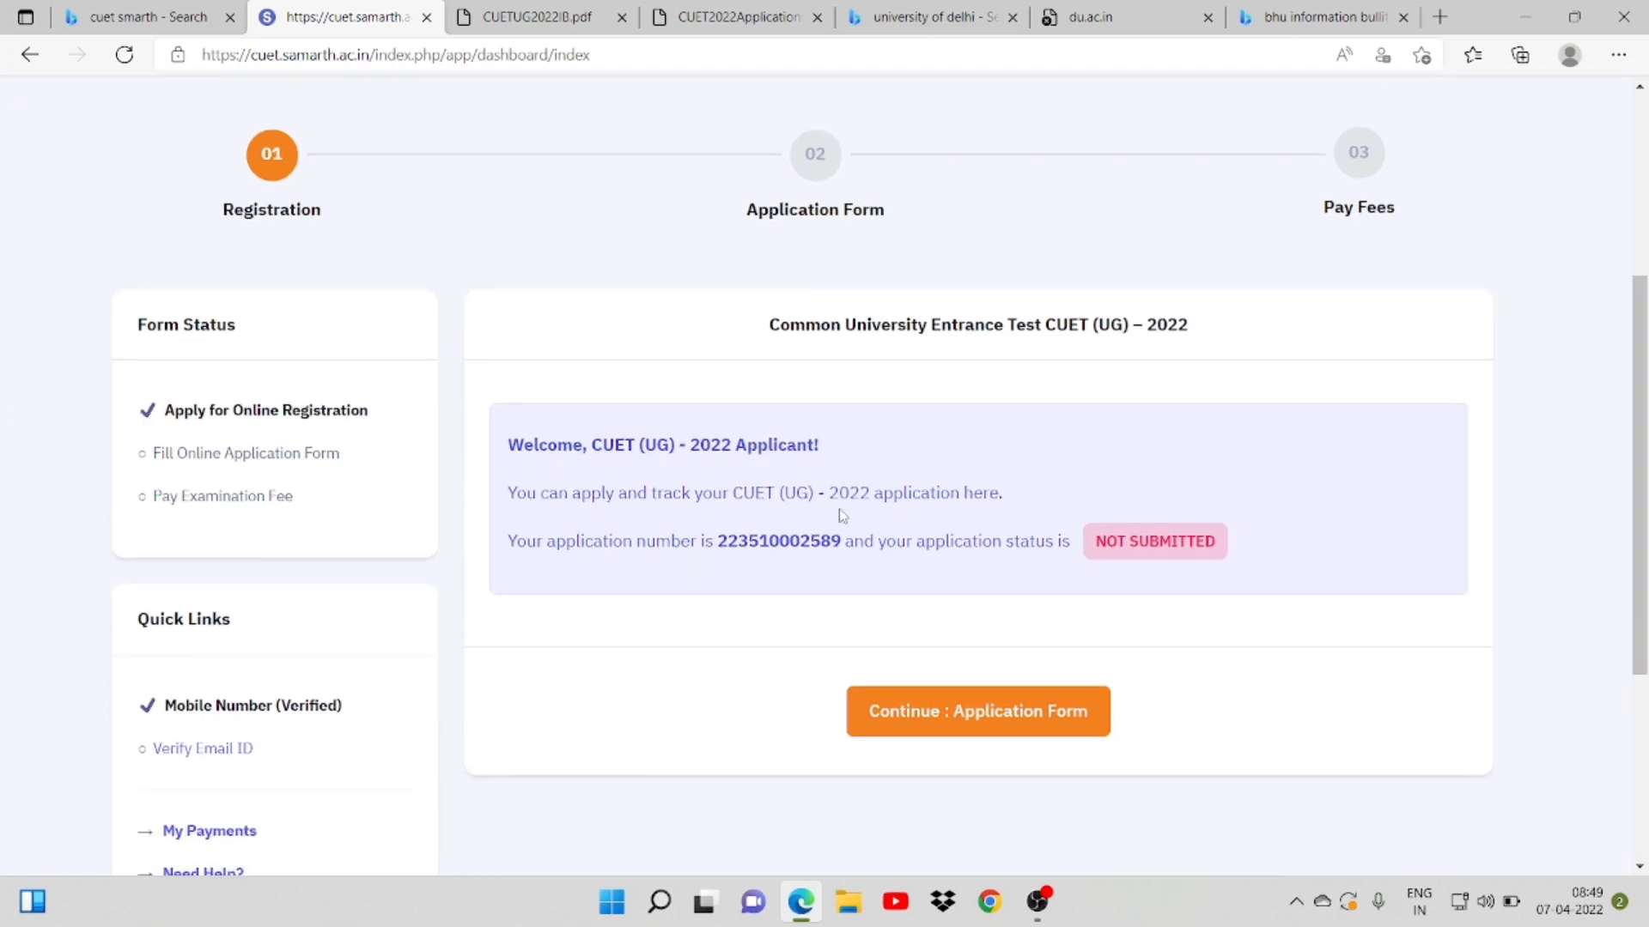
pyautogui.moveTo(843, 540); pyautogui.dragTo(719, 538)
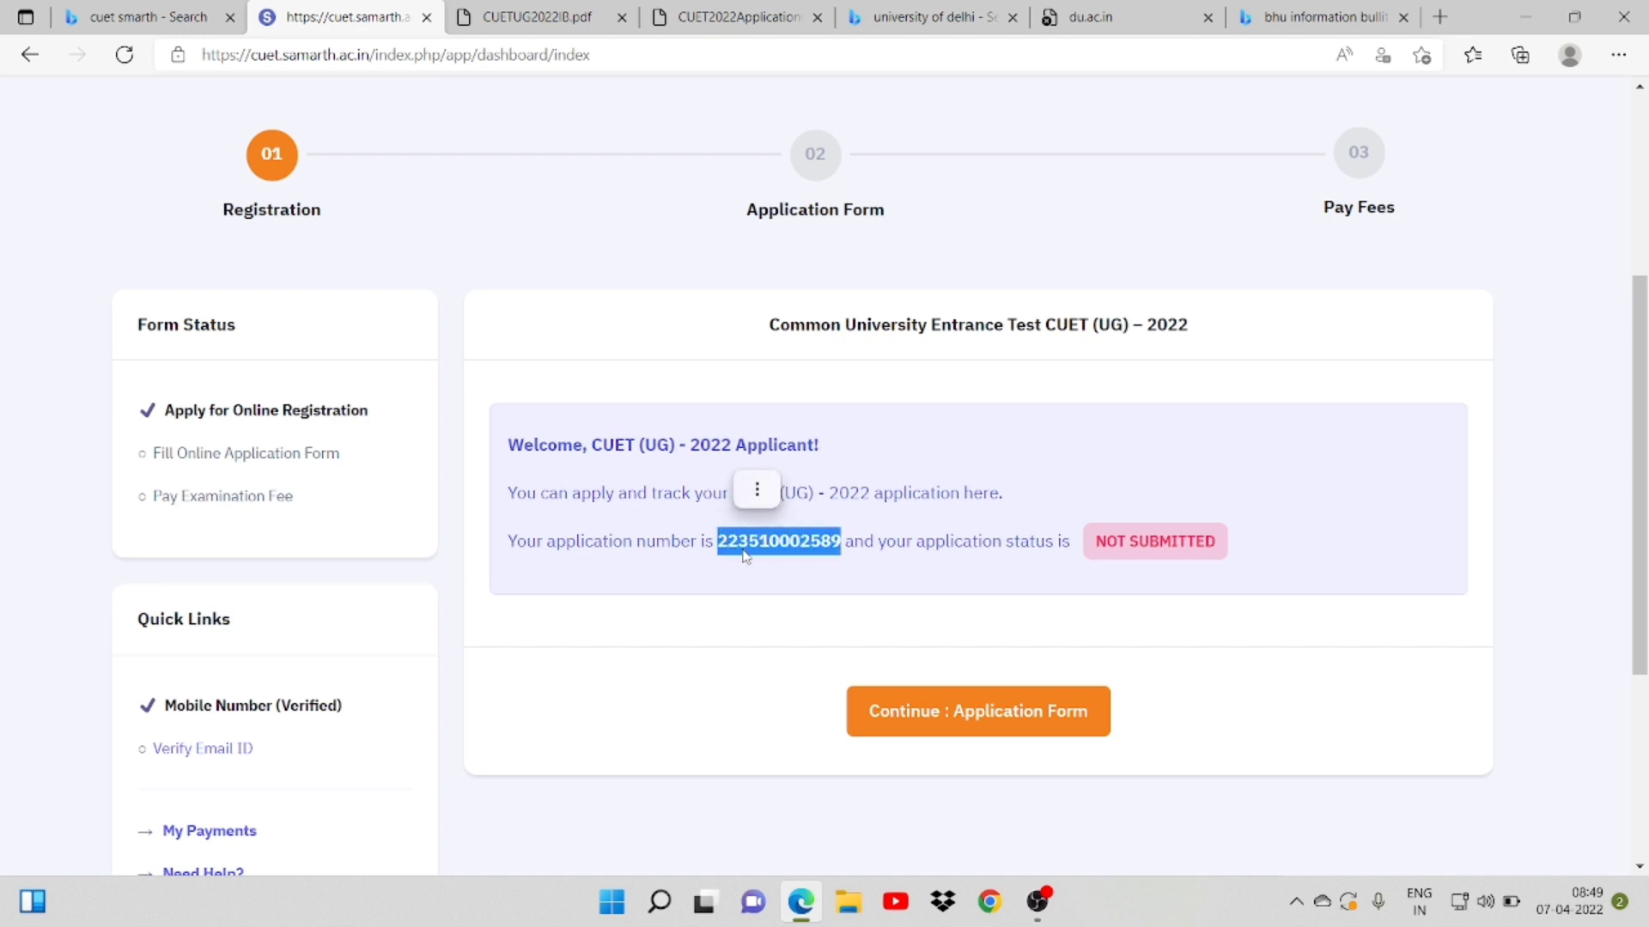
pyautogui.doubleClick(814, 546)
pyautogui.press('super+shift+s')
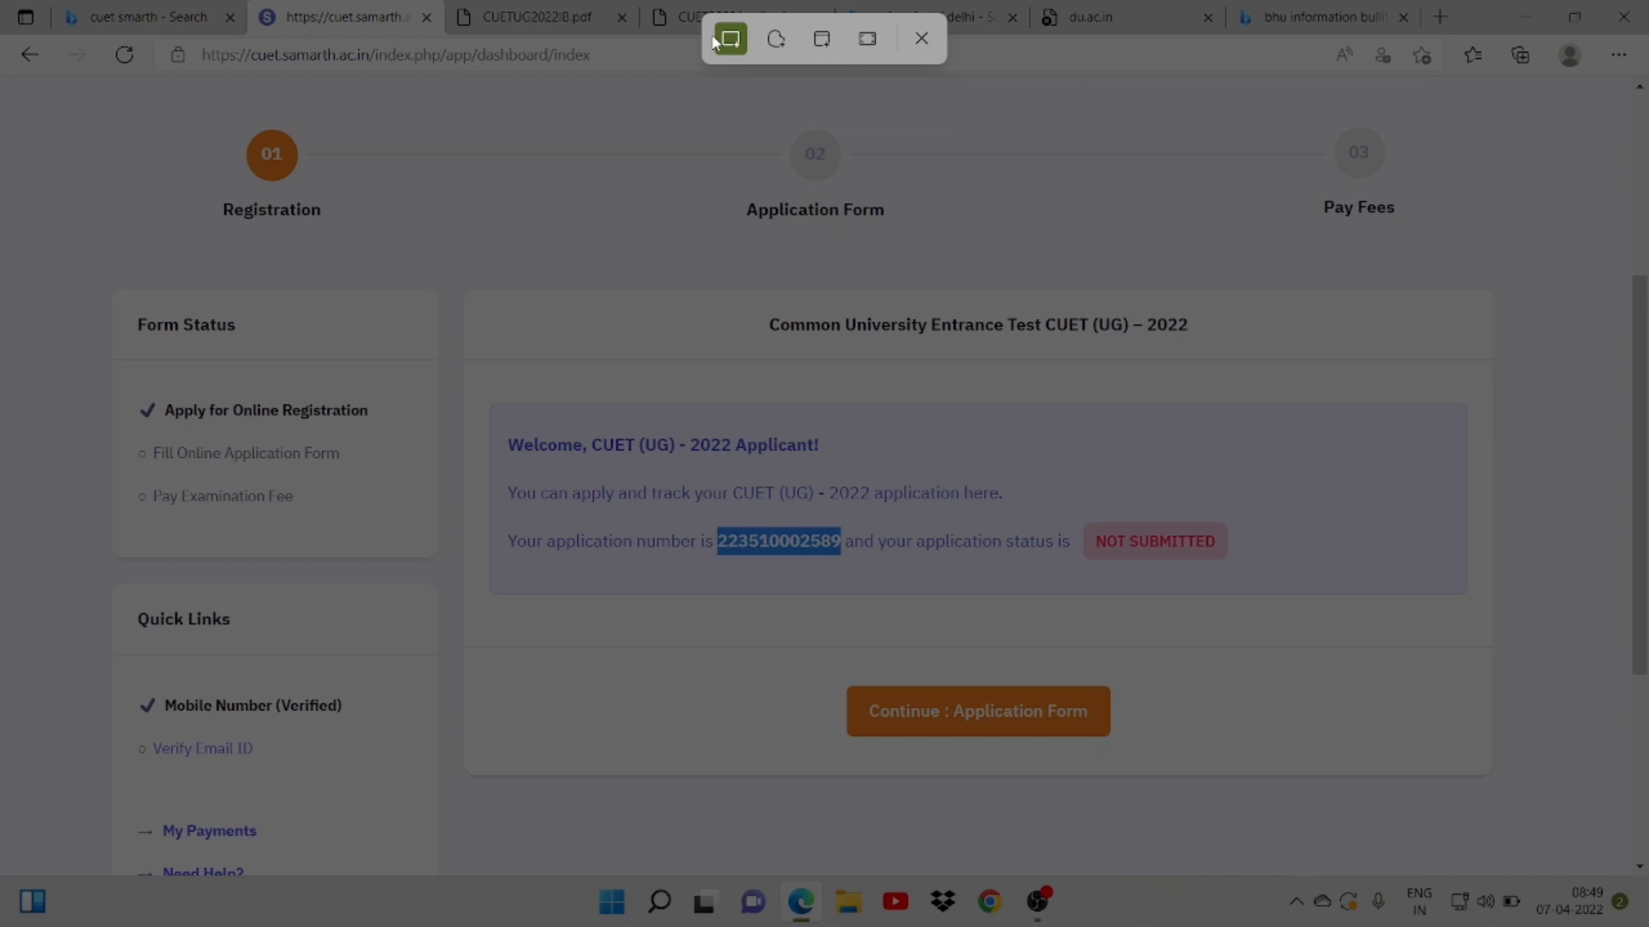
pyautogui.moveTo(357, 103); pyautogui.dragTo(1510, 861)
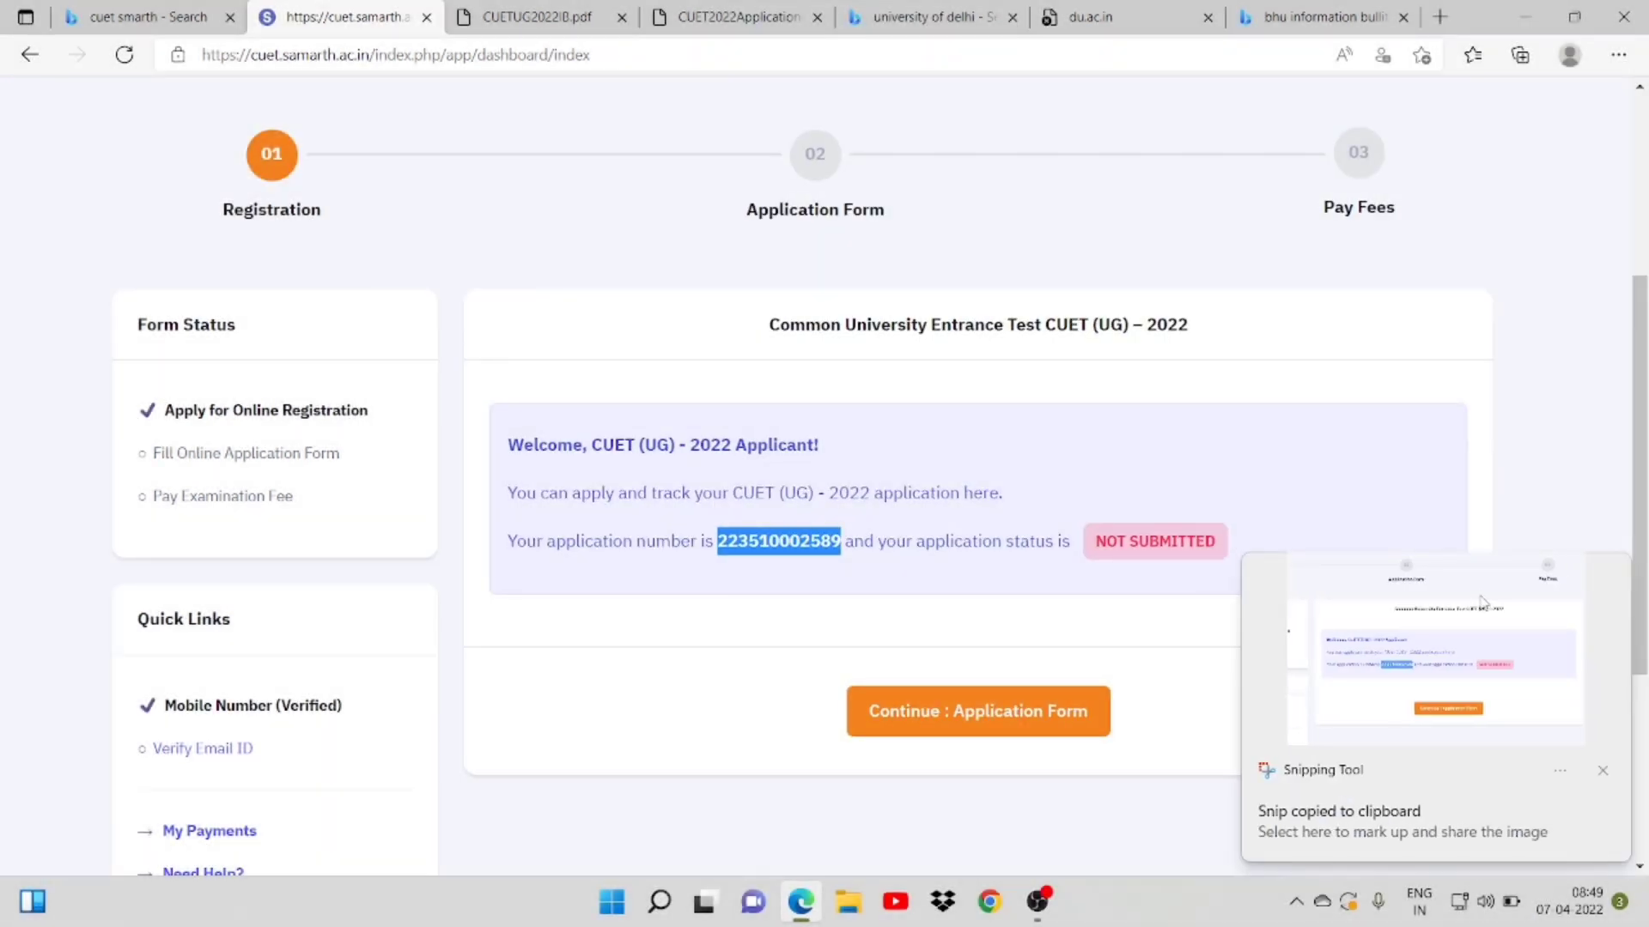
# - Continue to the application form's Personal Details page
pyautogui.click(1430, 451)
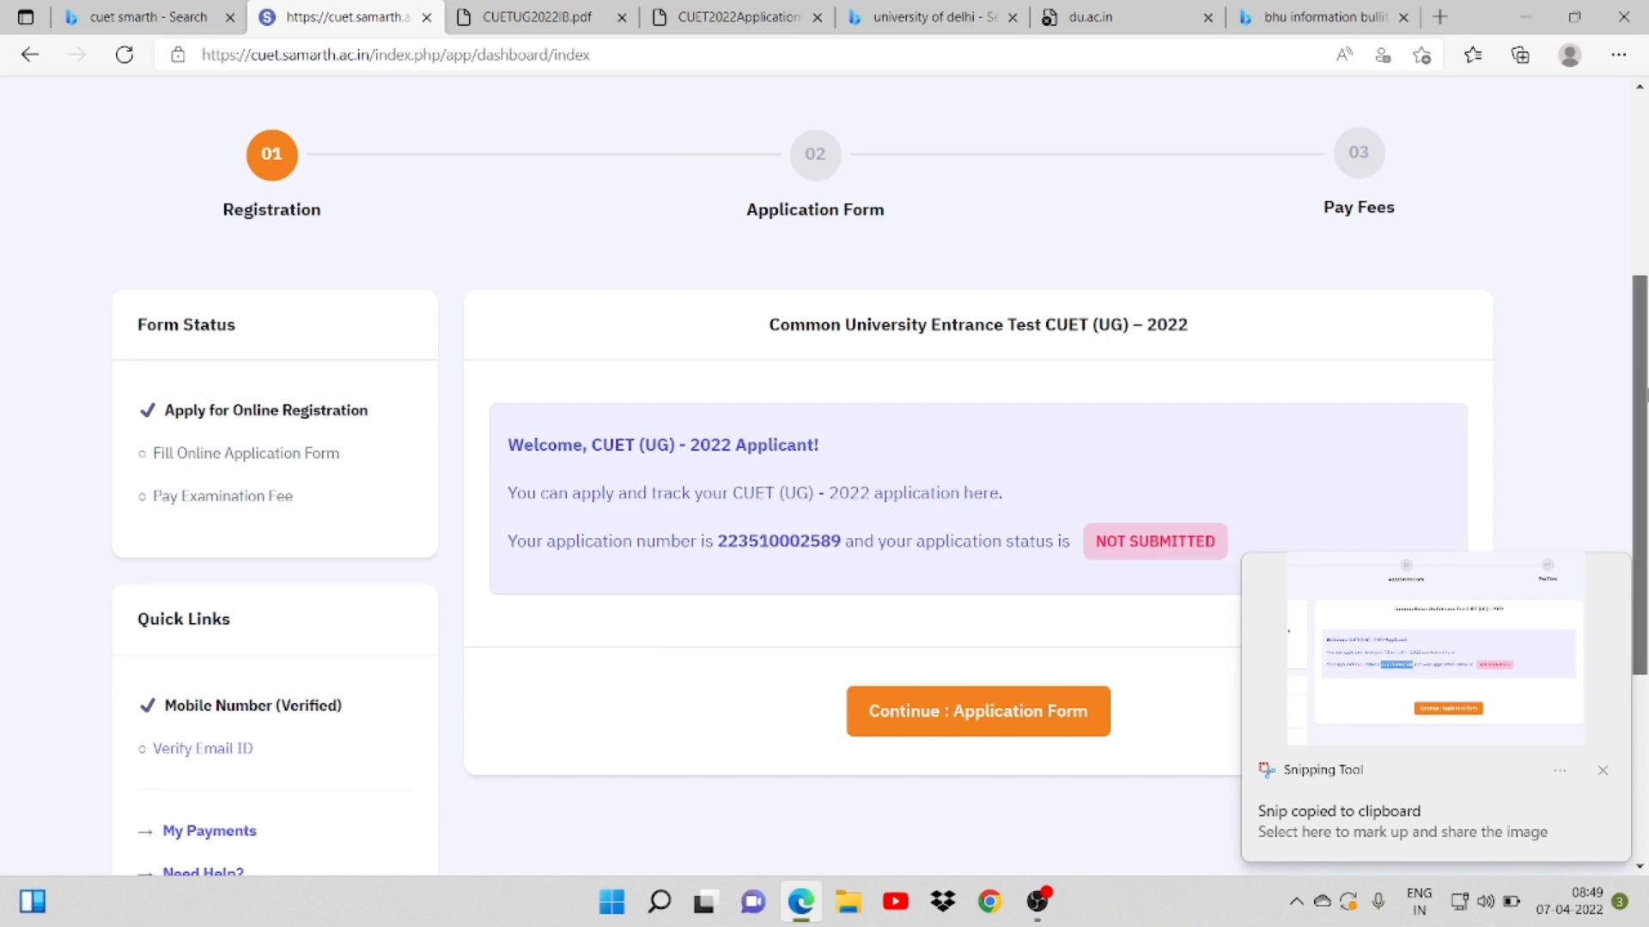
pyautogui.scroll(-1, 933, 539)
pyautogui.click(932, 539)
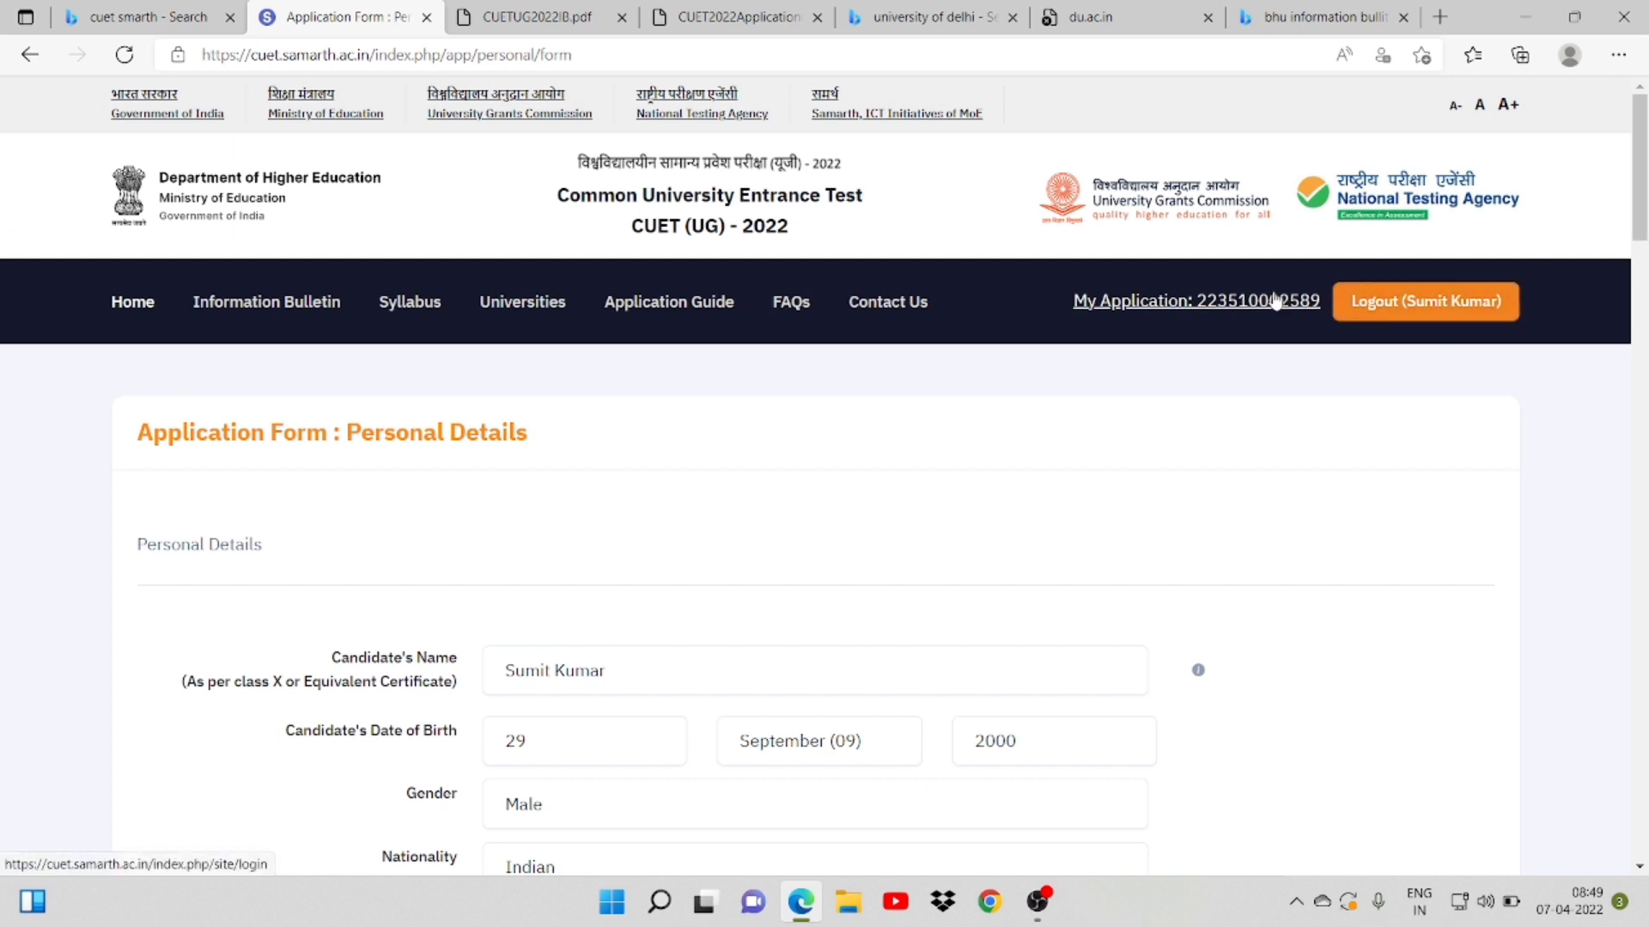
# - Set Category to General/Unreserved and answer No to the PwBD question
pyautogui.scroll(-5, 1641, 241)
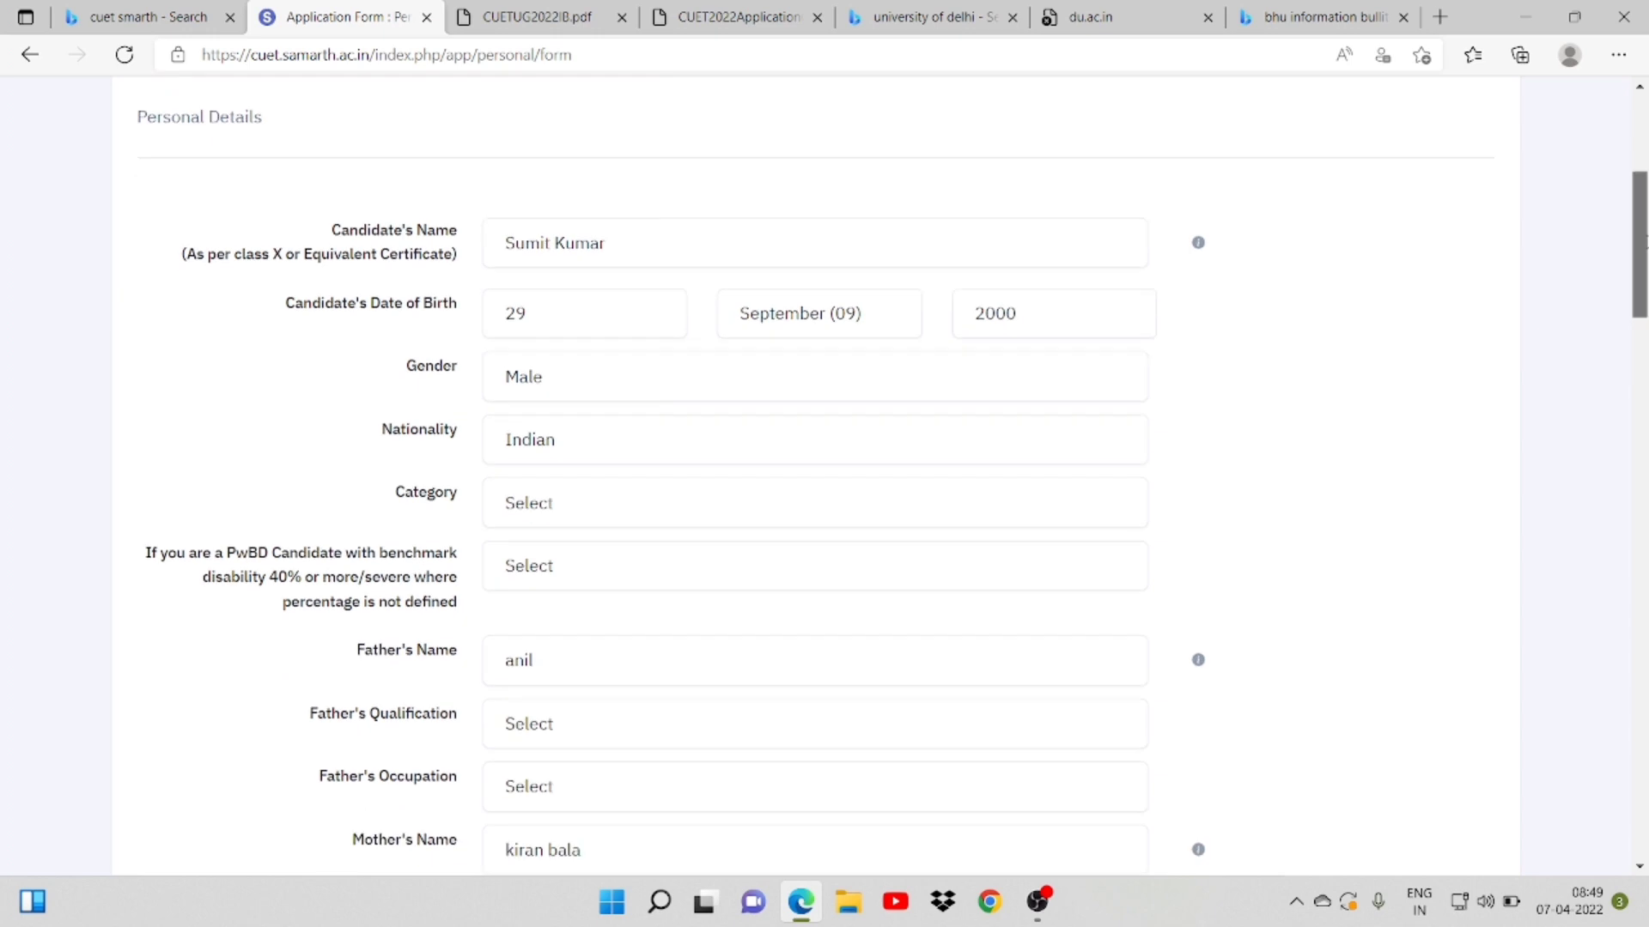
pyautogui.moveTo(1646, 242); pyautogui.dragTo(1644, 257)
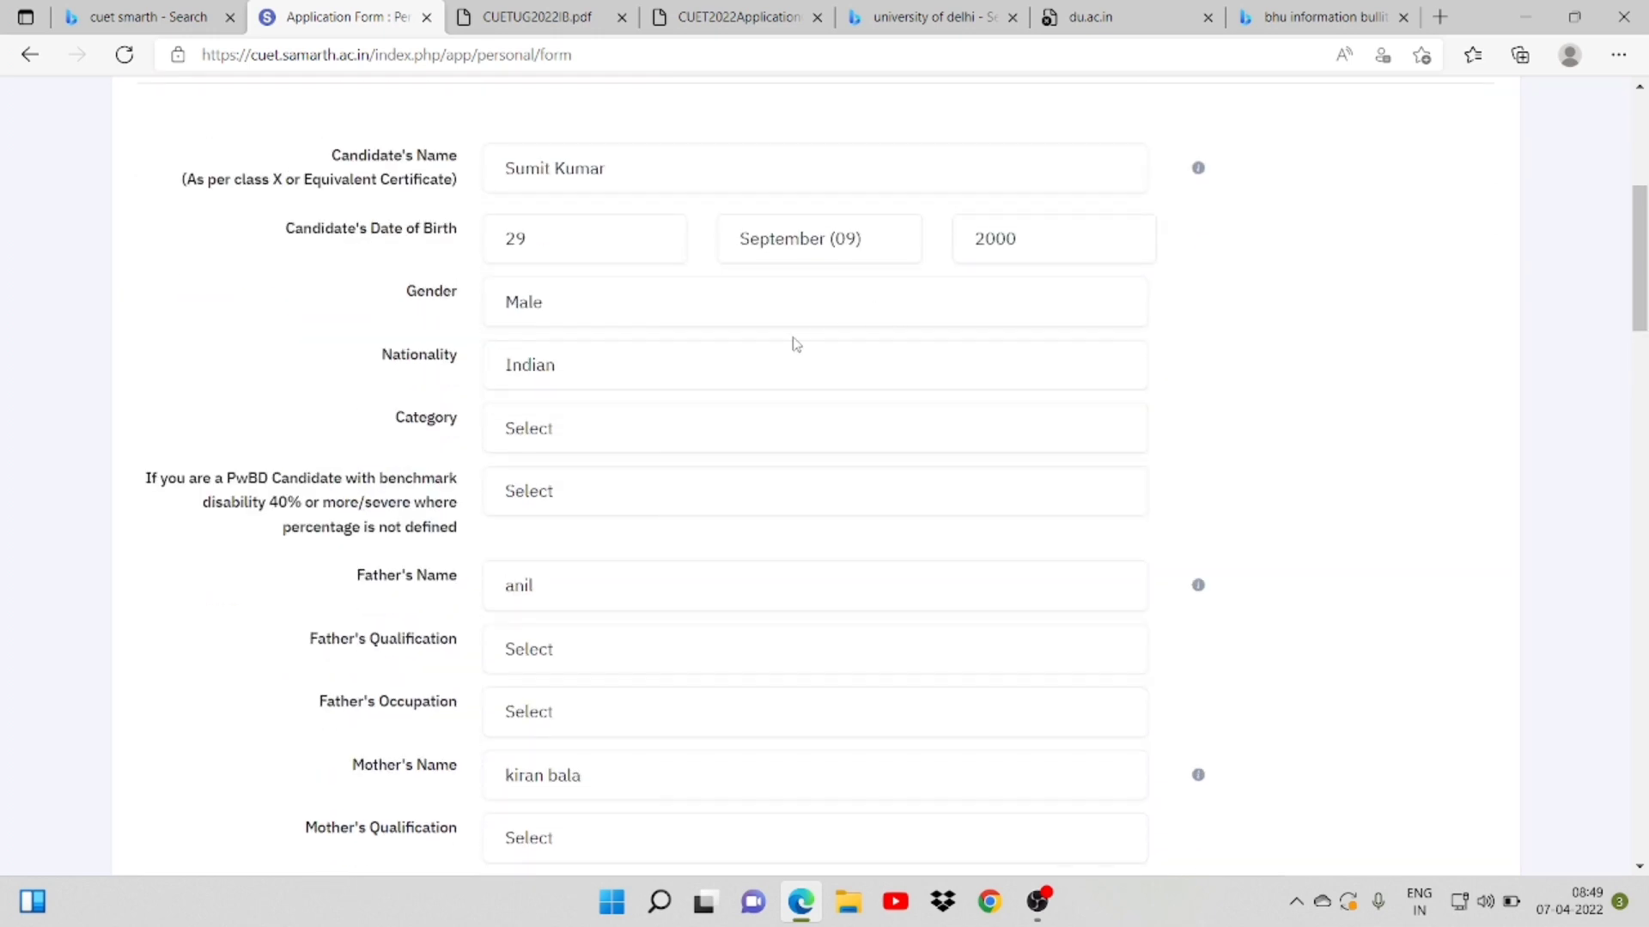
pyautogui.click(699, 425)
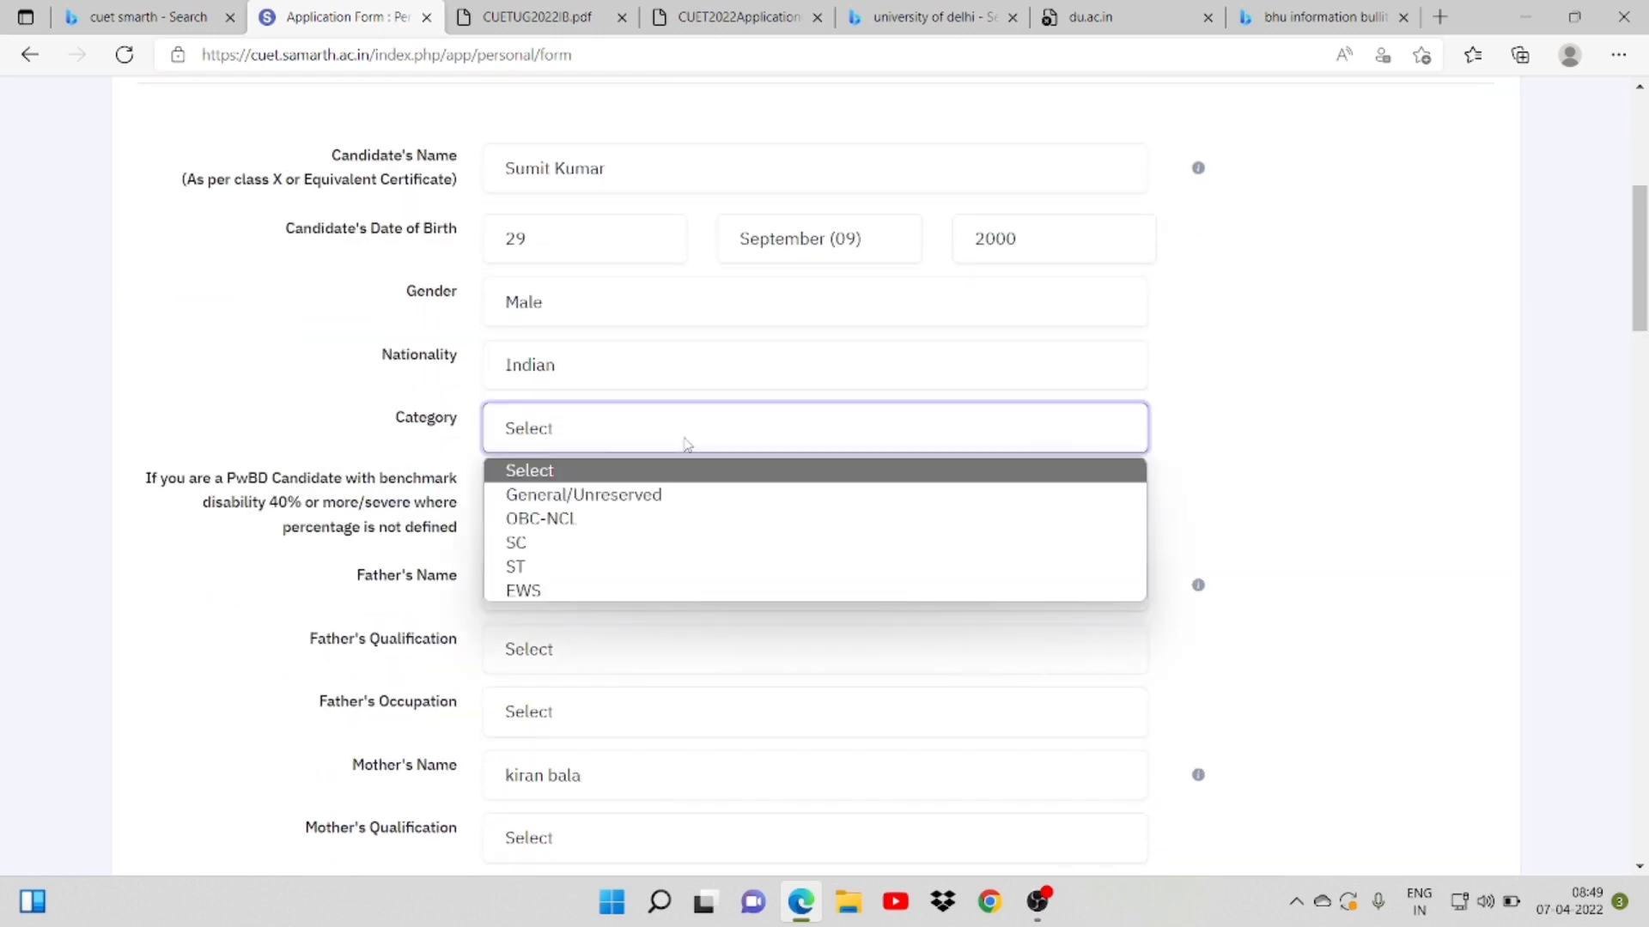
pyautogui.press('Down')
pyautogui.press('Return')
pyautogui.press('Down')
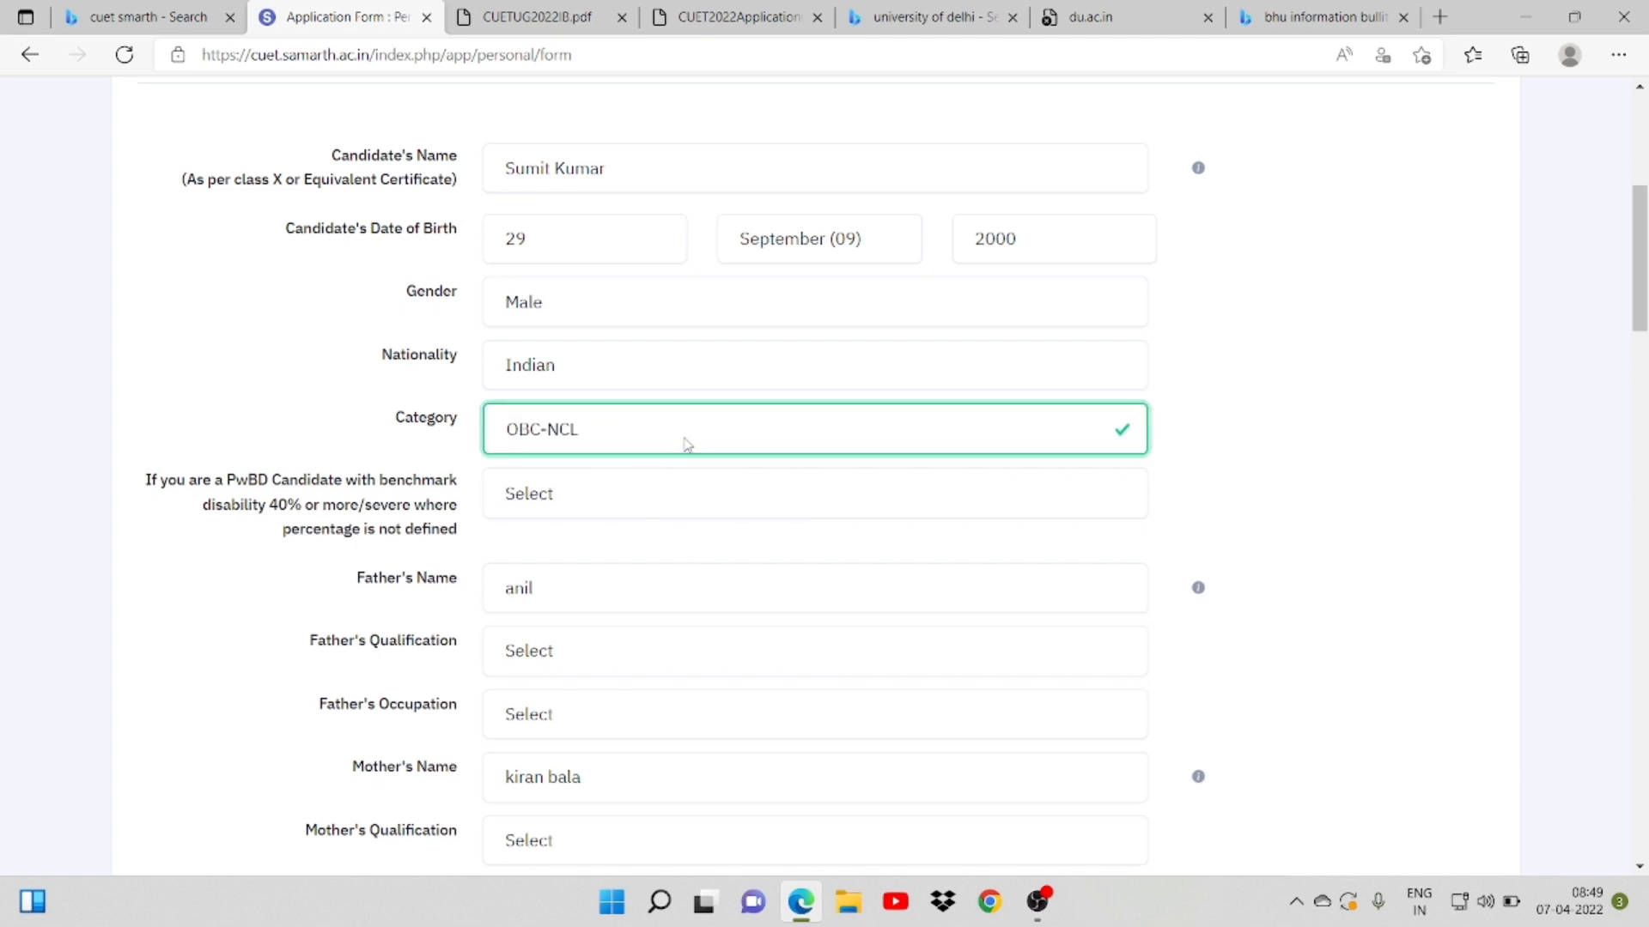
pyautogui.press('Down')
pyautogui.press('Down')
pyautogui.press('Up')
pyautogui.press('Up')
pyautogui.click(687, 444)
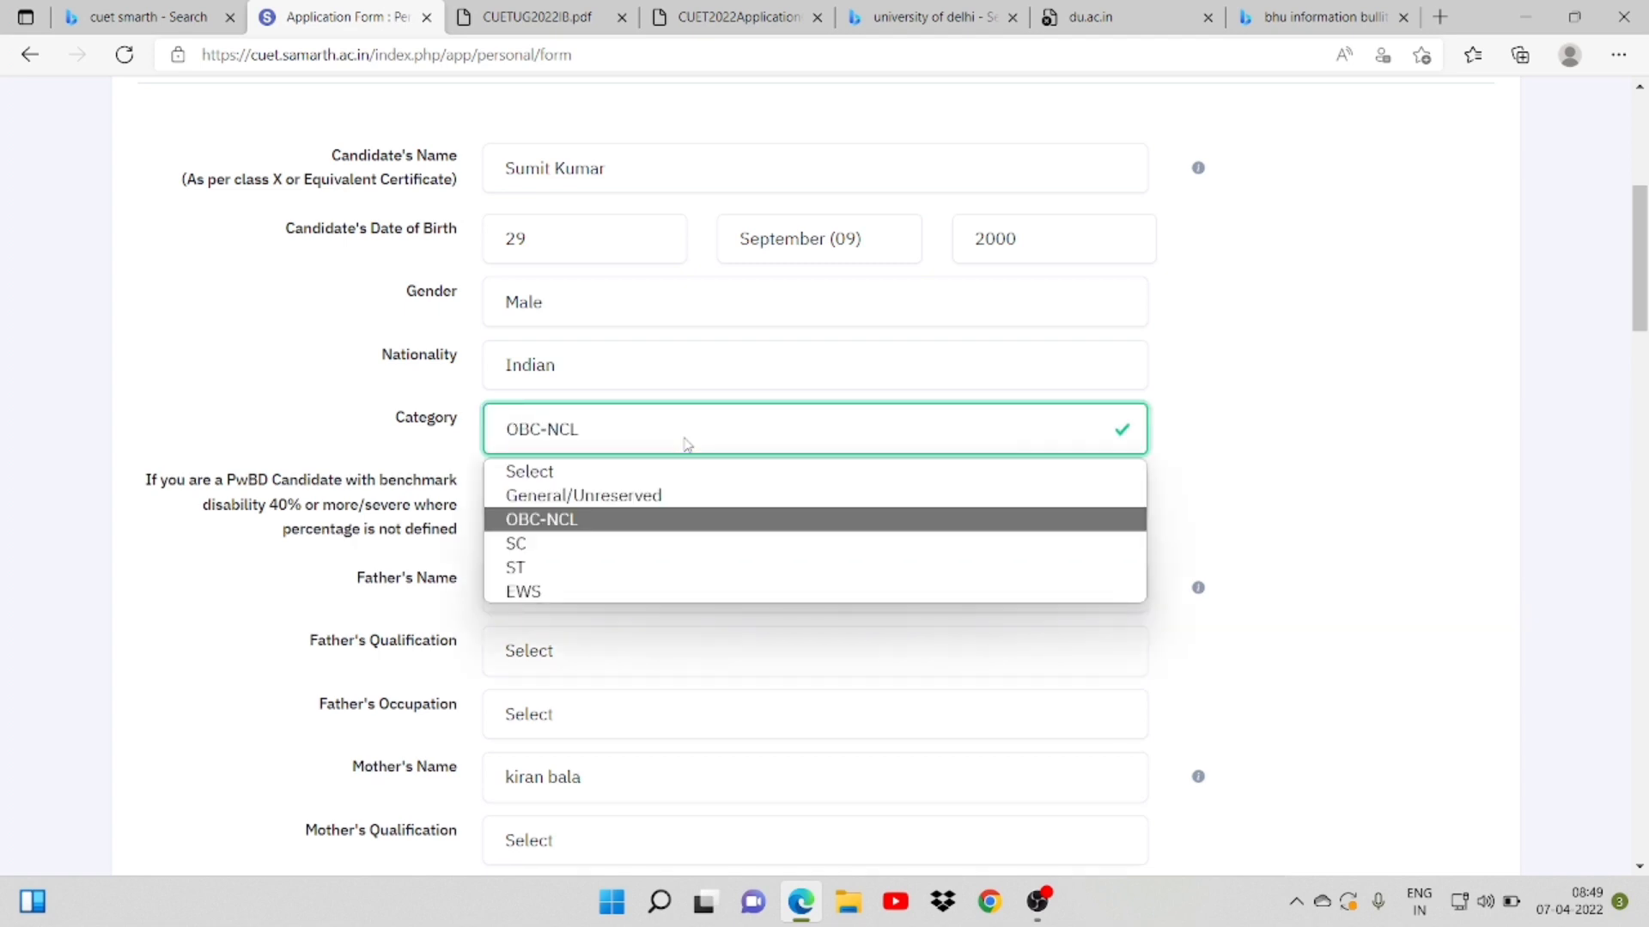
pyautogui.click(607, 505)
pyautogui.click(603, 505)
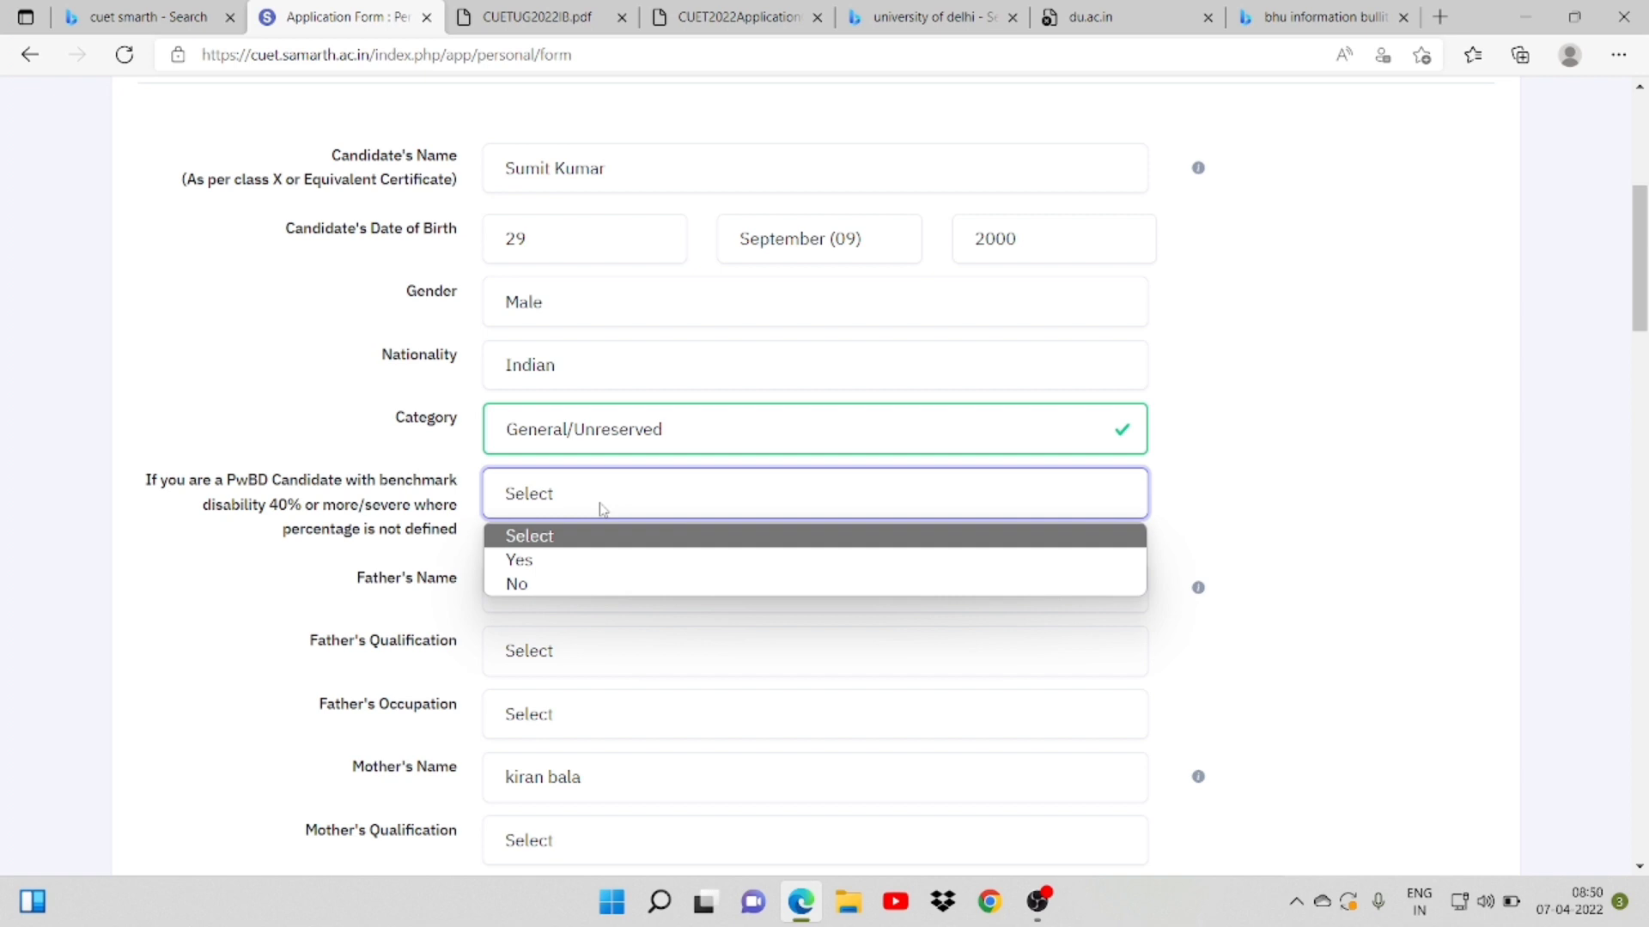
pyautogui.press('Down')
pyautogui.press('Down')
pyautogui.press('Return')
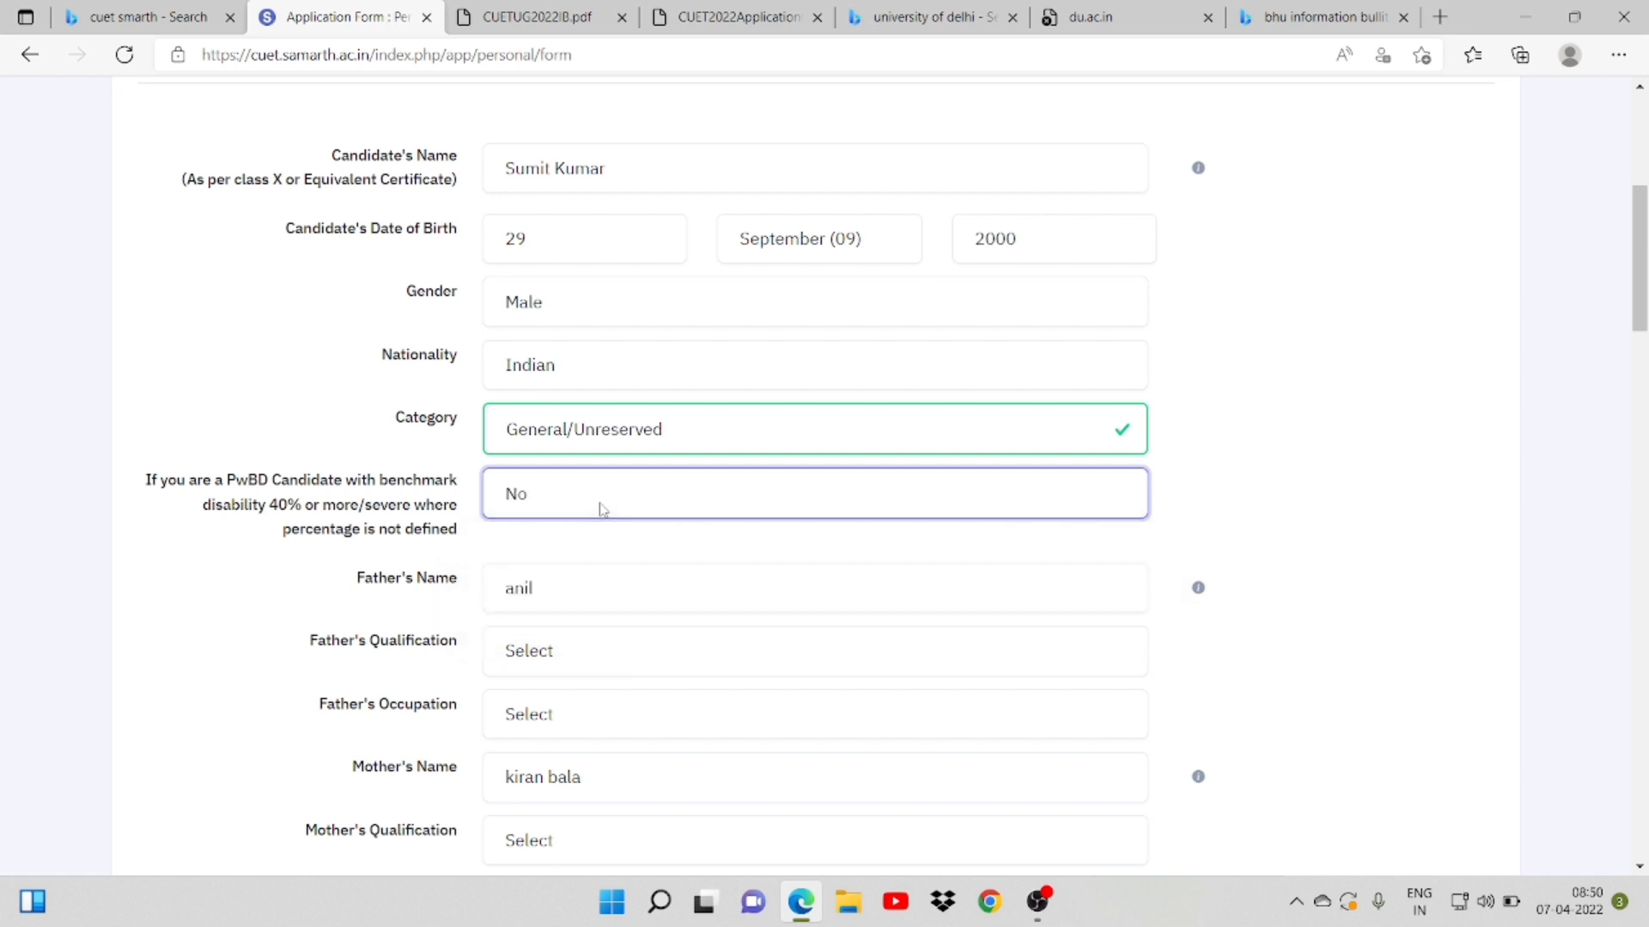
# - Append 'kumar' to the father's name; set his qualification Post Graduate and occupation Law Practice
pyautogui.press('Tab')
pyautogui.press('End')
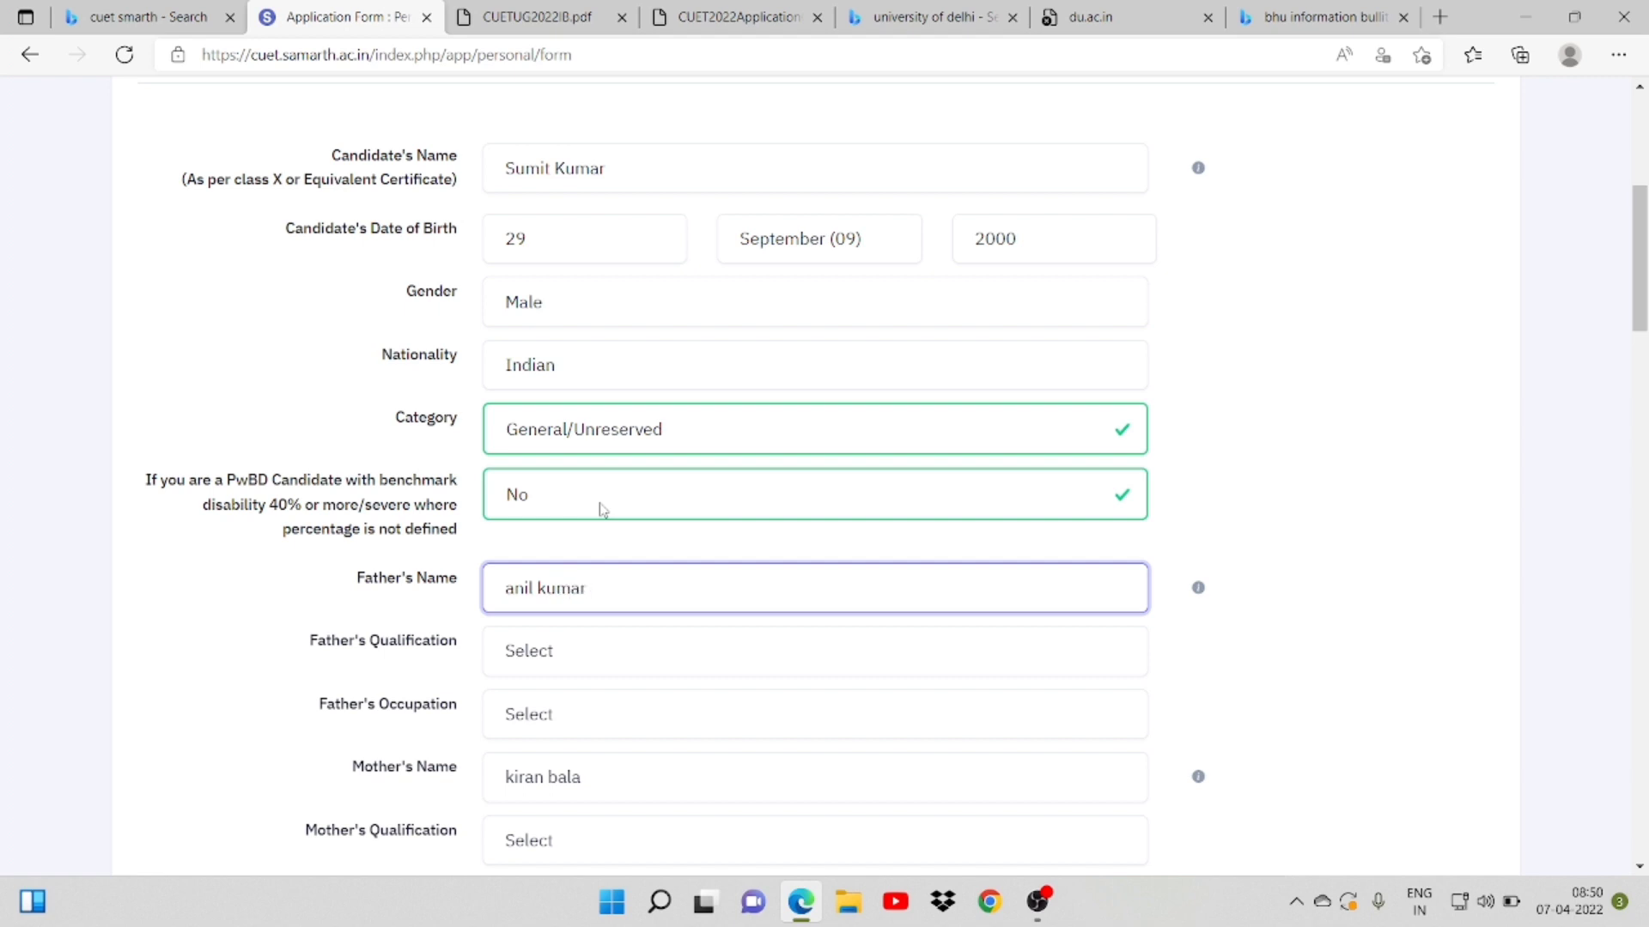
pyautogui.press('Tab')
pyautogui.press('Down')
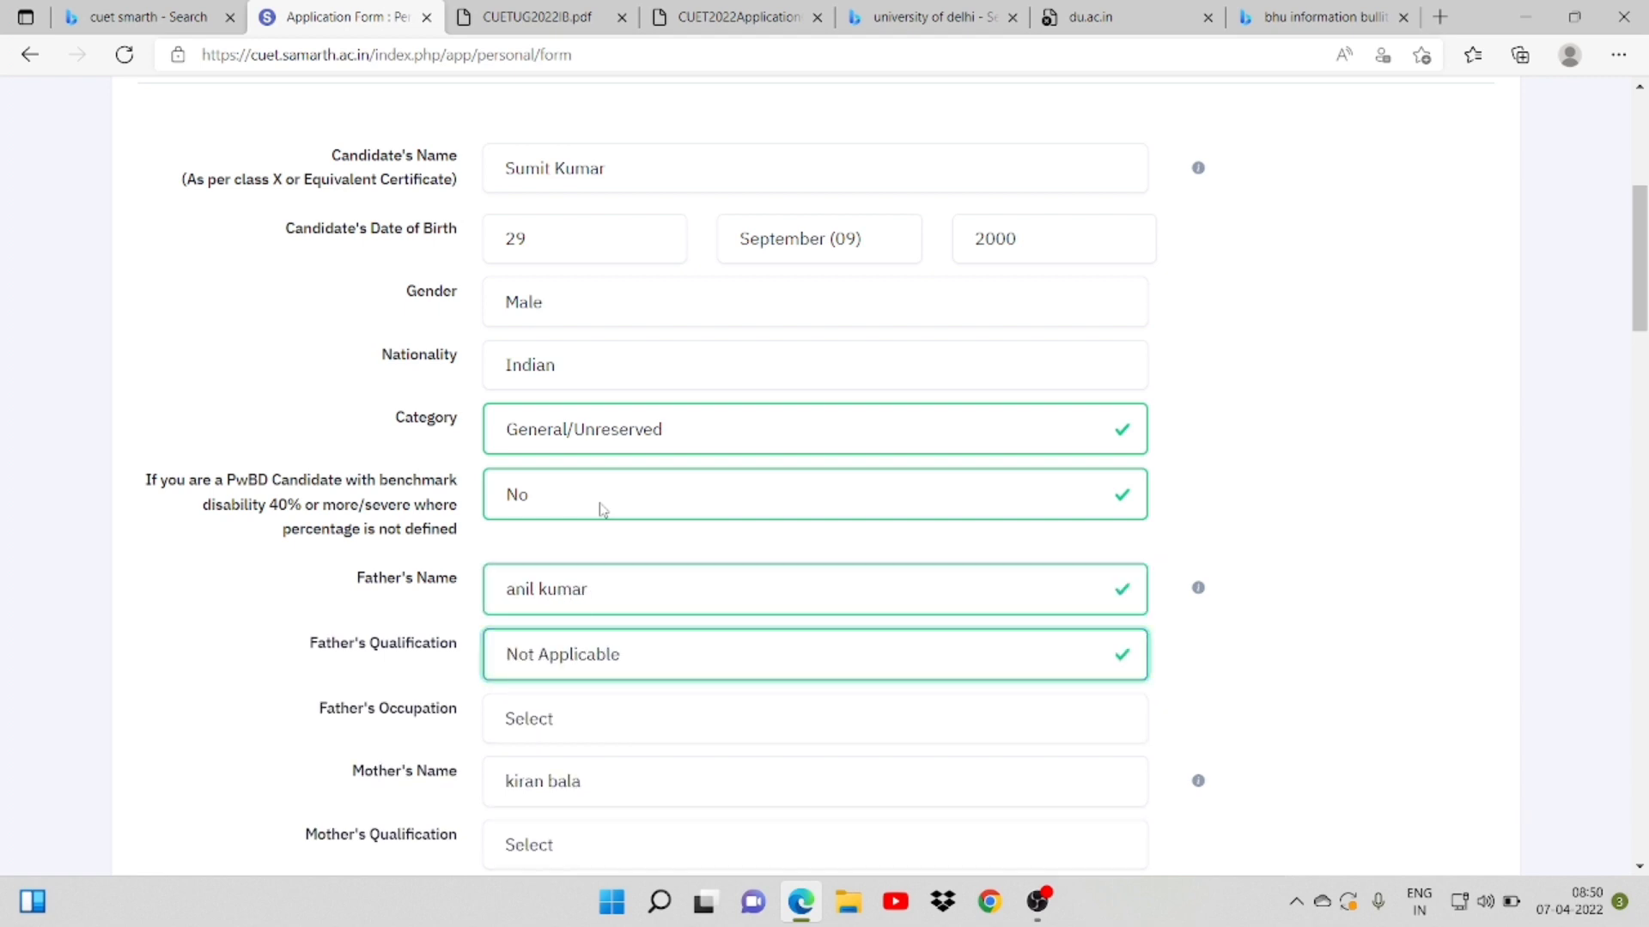
pyautogui.press('Down')
pyautogui.press('Down')
pyautogui.press('Down')
pyautogui.press('Down')
pyautogui.press('Tab')
pyautogui.press('Down')
pyautogui.press('Down')
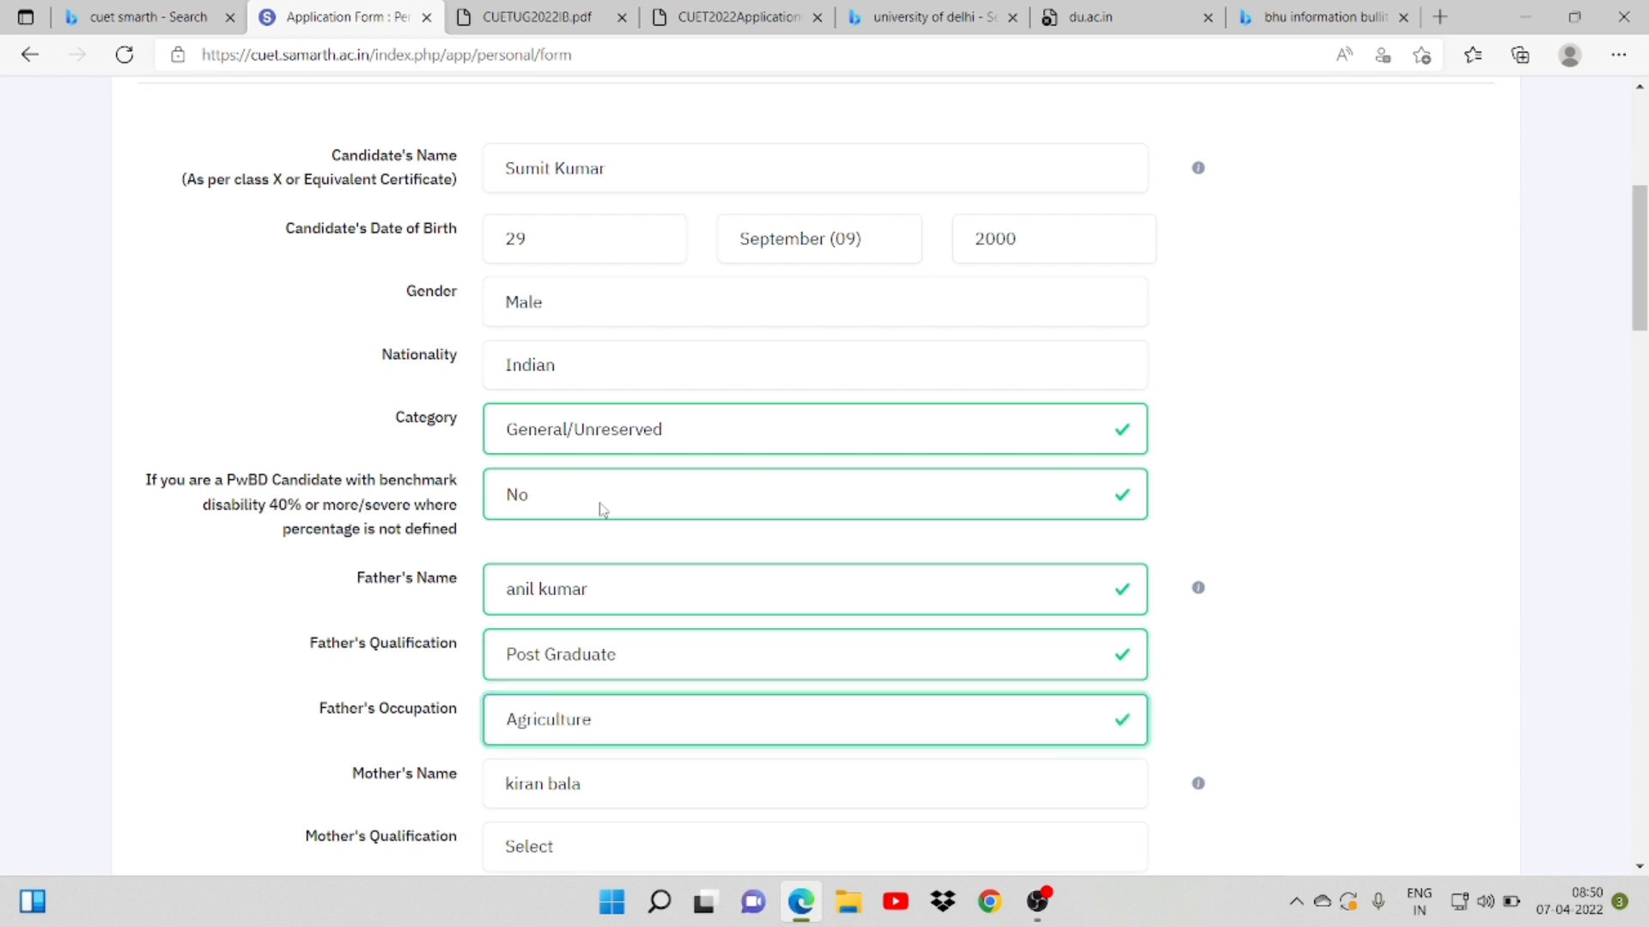
pyautogui.press('Down')
pyautogui.press('Down')
pyautogui.press('Down')
pyautogui.press('Down')
pyautogui.press('Up')
# - Set the mother's qualification to Graduate
pyautogui.press('Tab')
pyautogui.press('Tab')
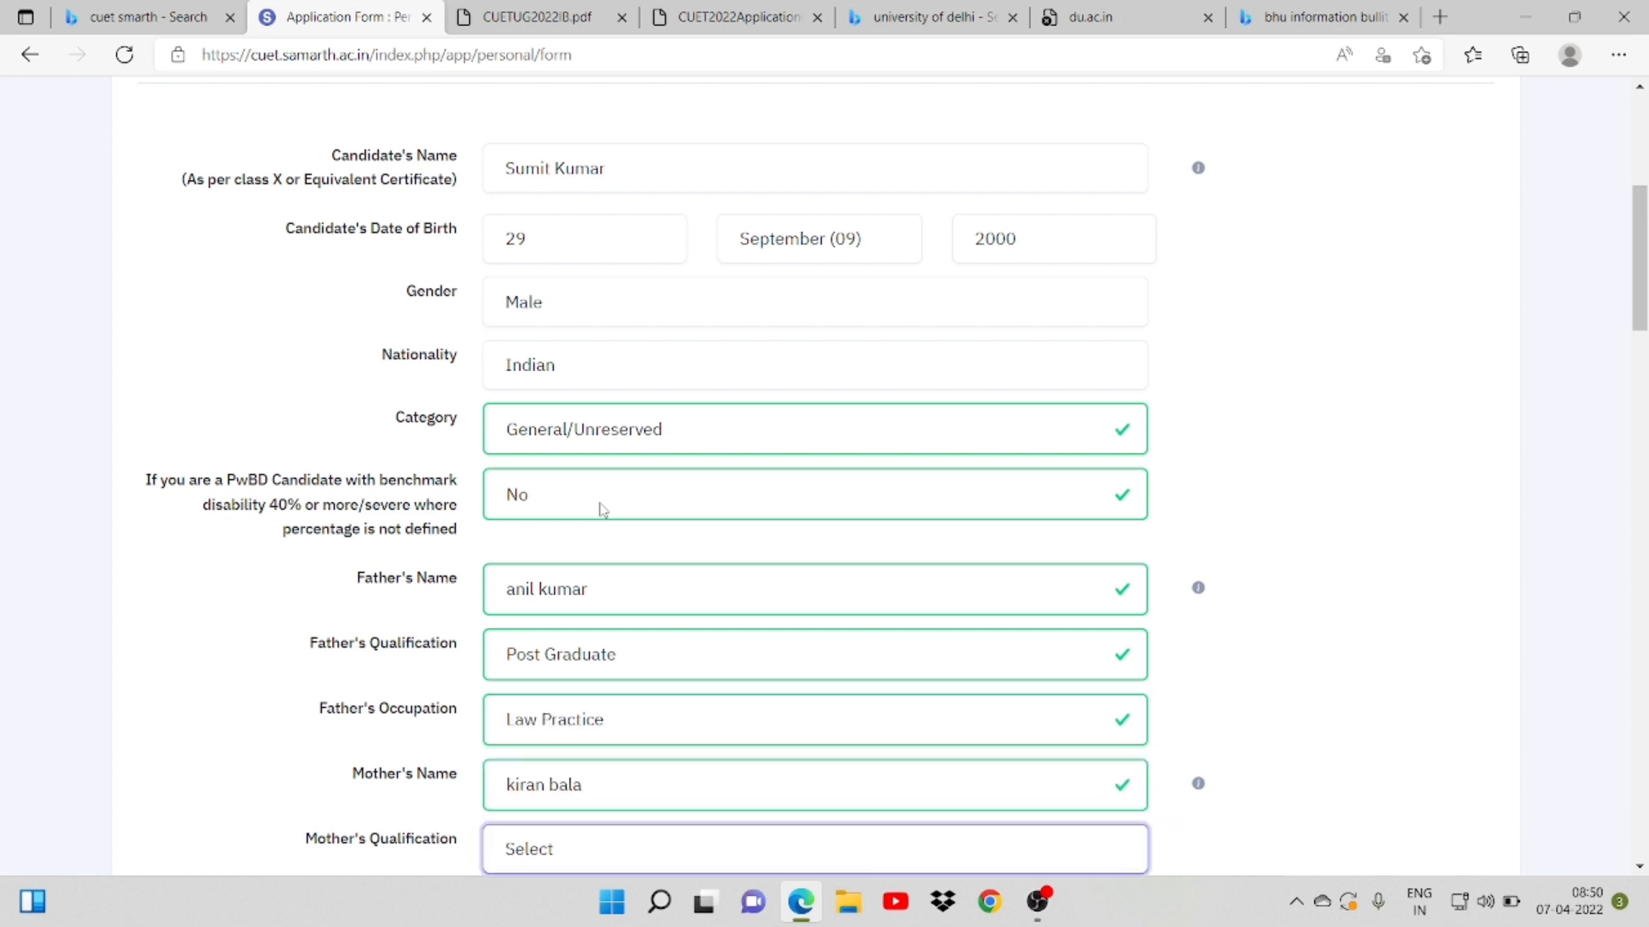
pyautogui.press('Down')
pyautogui.press('Down')
pyautogui.press('Down')
pyautogui.press('Down')
pyautogui.press('Down')
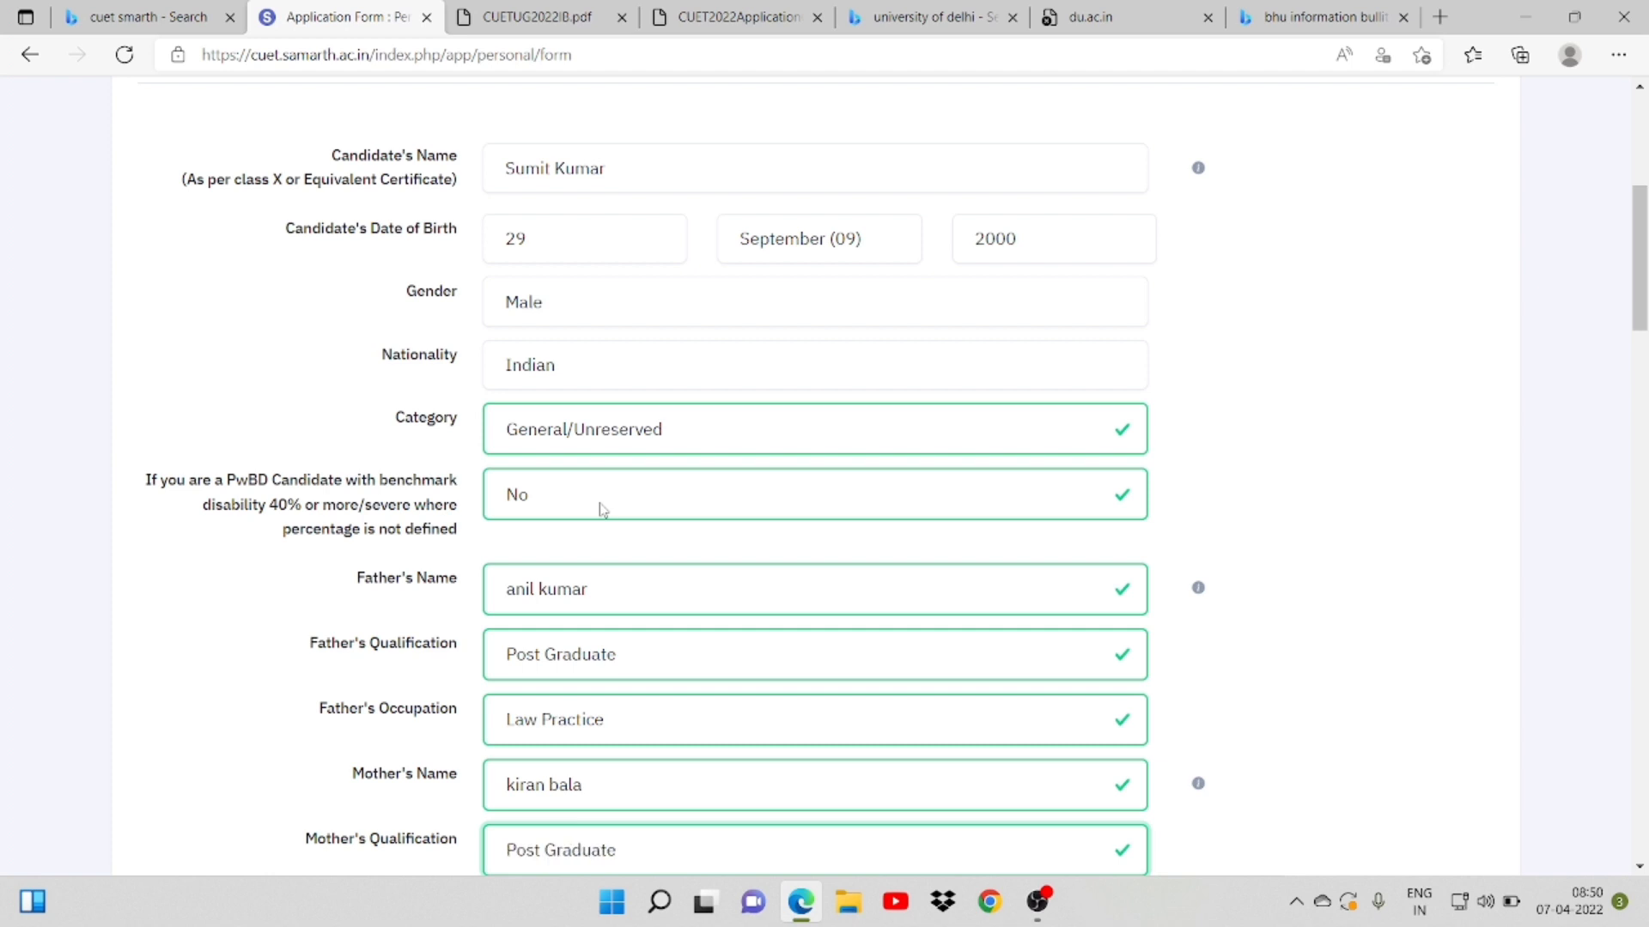
pyautogui.press('Down')
pyautogui.press('Up')
pyautogui.press('Up')
pyautogui.press('Tab')
# - Set the mother's occupation to Architecture
pyautogui.press('Down')
pyautogui.press('Down')
pyautogui.press('Down')
pyautogui.press('Down')
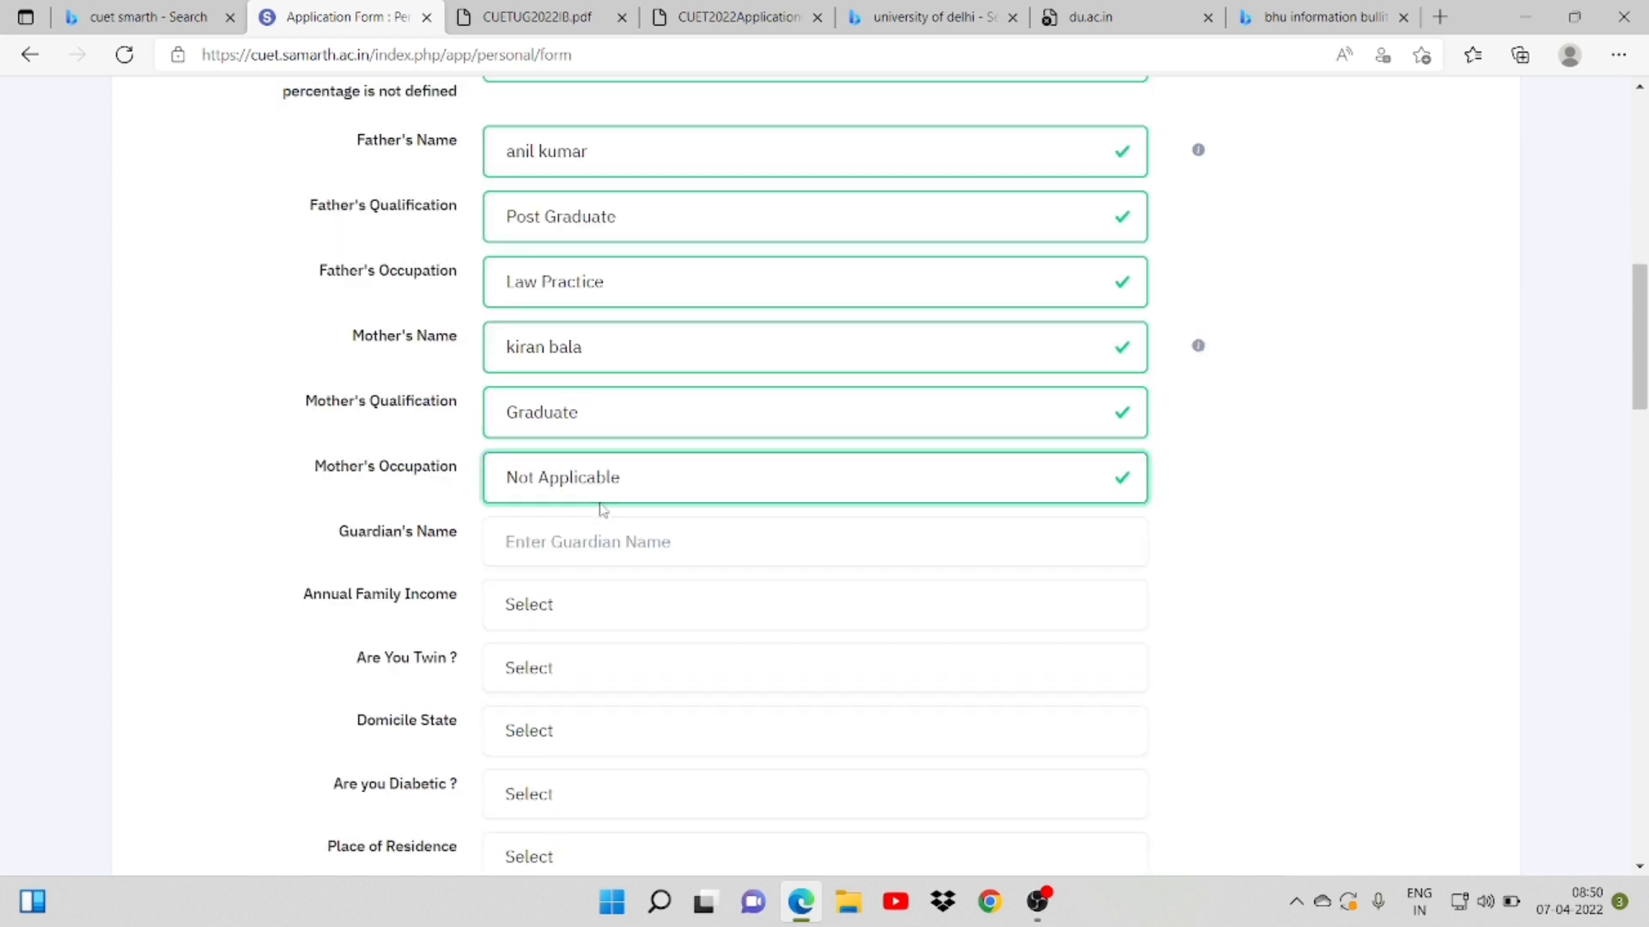
pyautogui.press('Down')
pyautogui.press('Down')
pyautogui.press('Down')
pyautogui.press('Down')
pyautogui.press('Down')
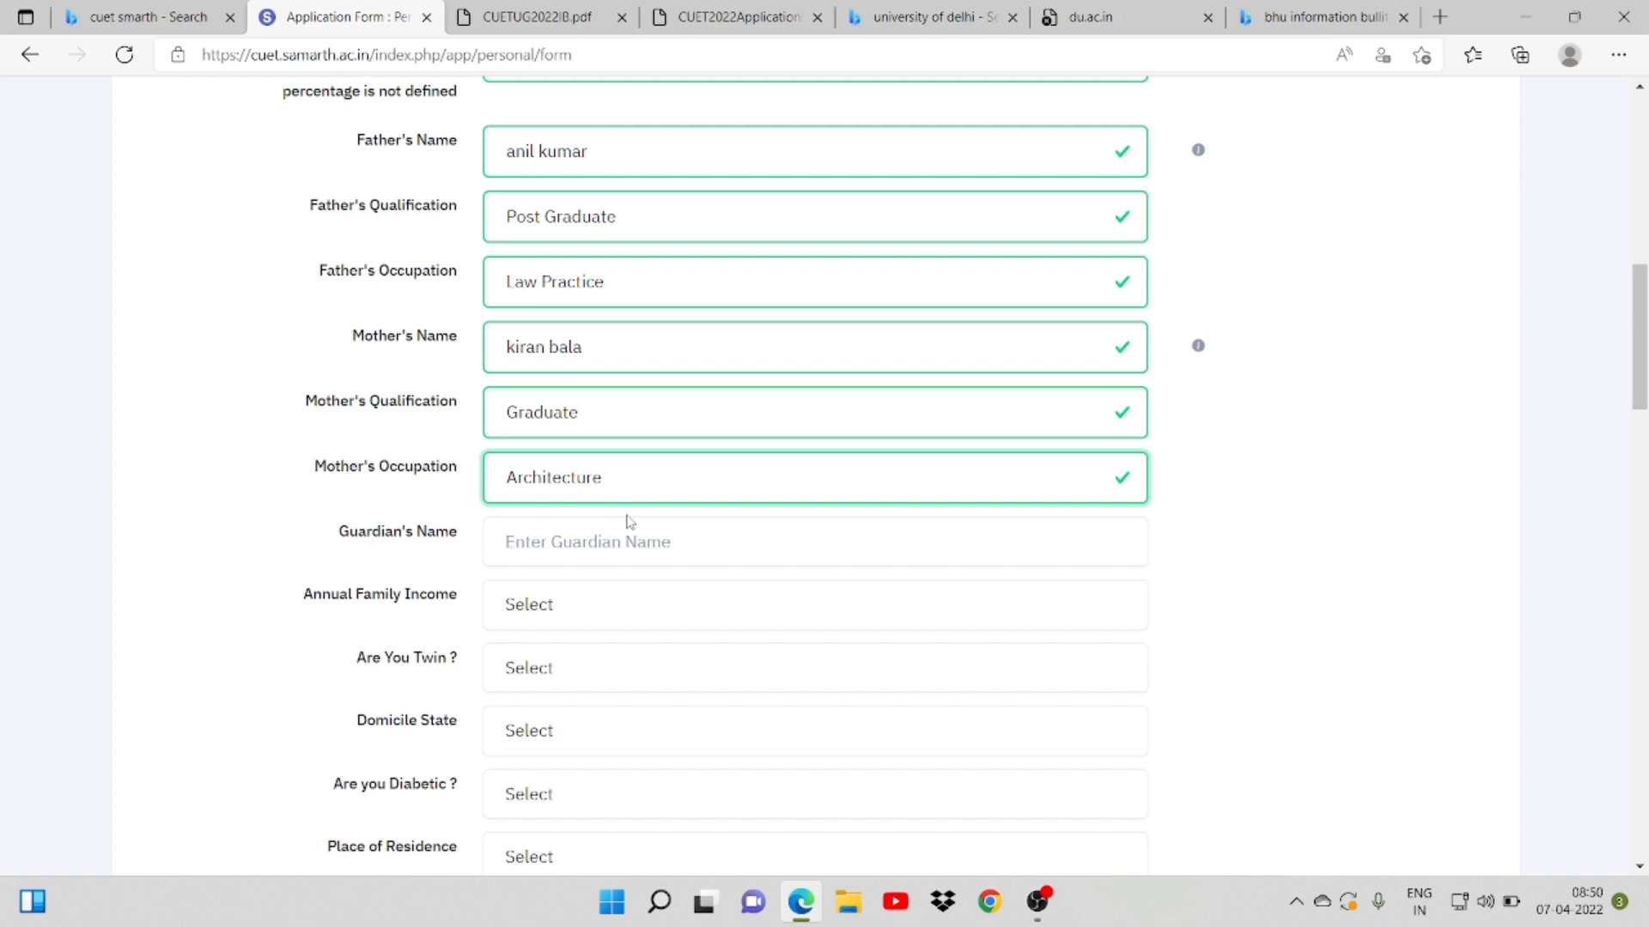
pyautogui.moveTo(1055, 903)
pyautogui.press('Down')
pyautogui.press('Down')
pyautogui.press('Tab')
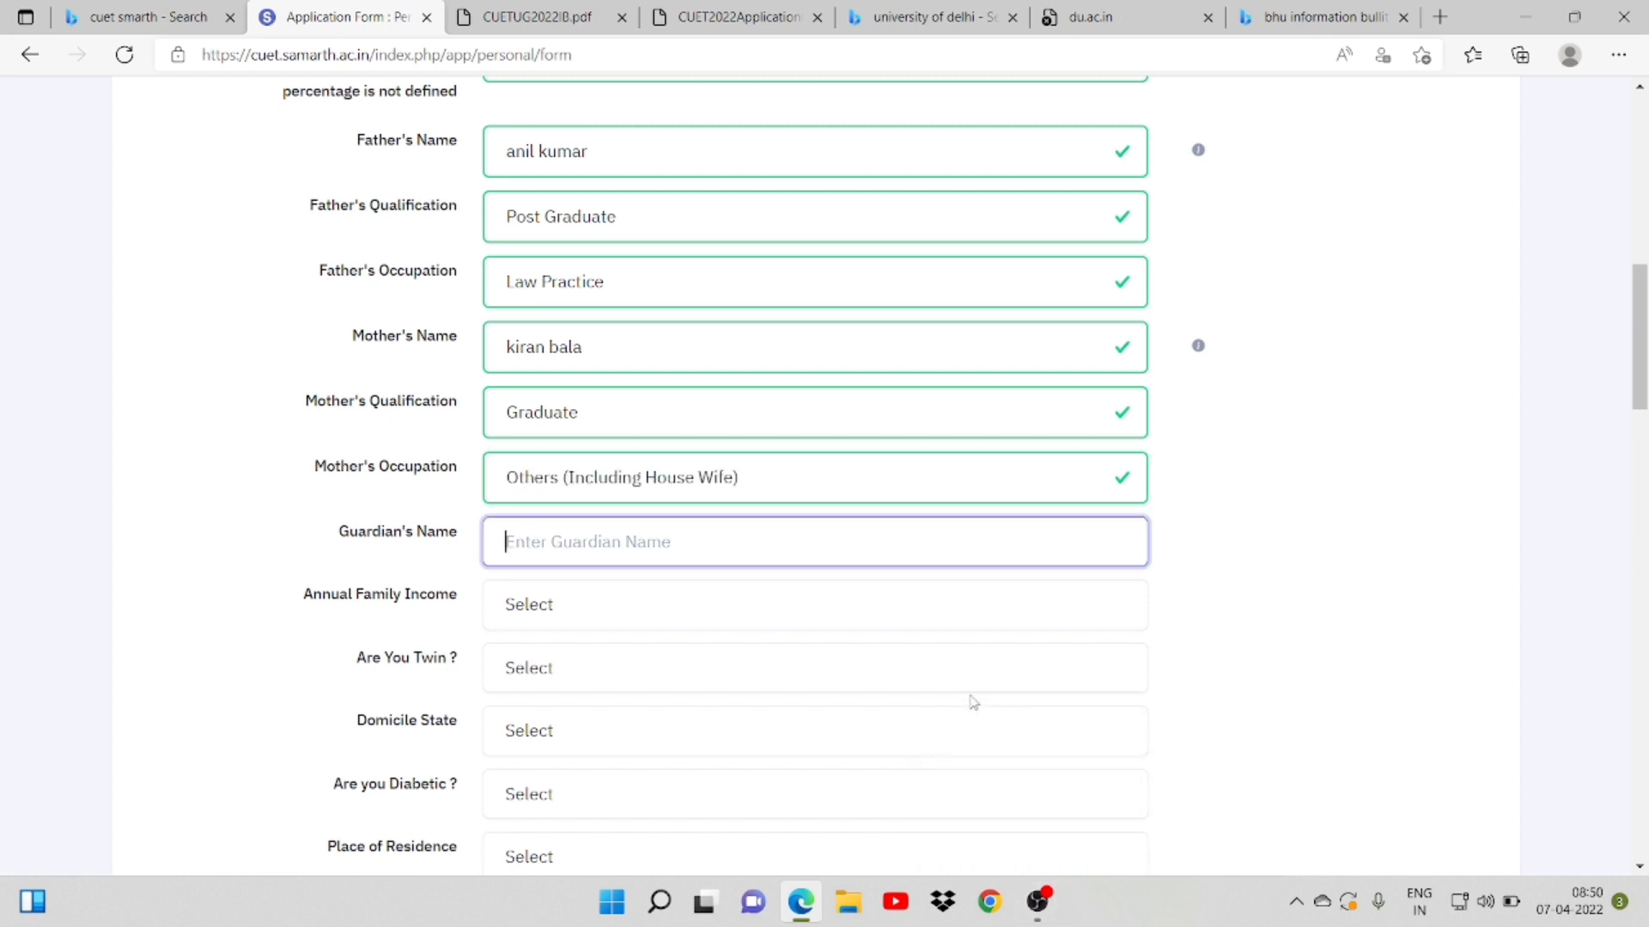
# - Set the annual family income to UPTO 100000
pyautogui.press('Tab')
pyautogui.press('Down')
pyautogui.press('Tab')
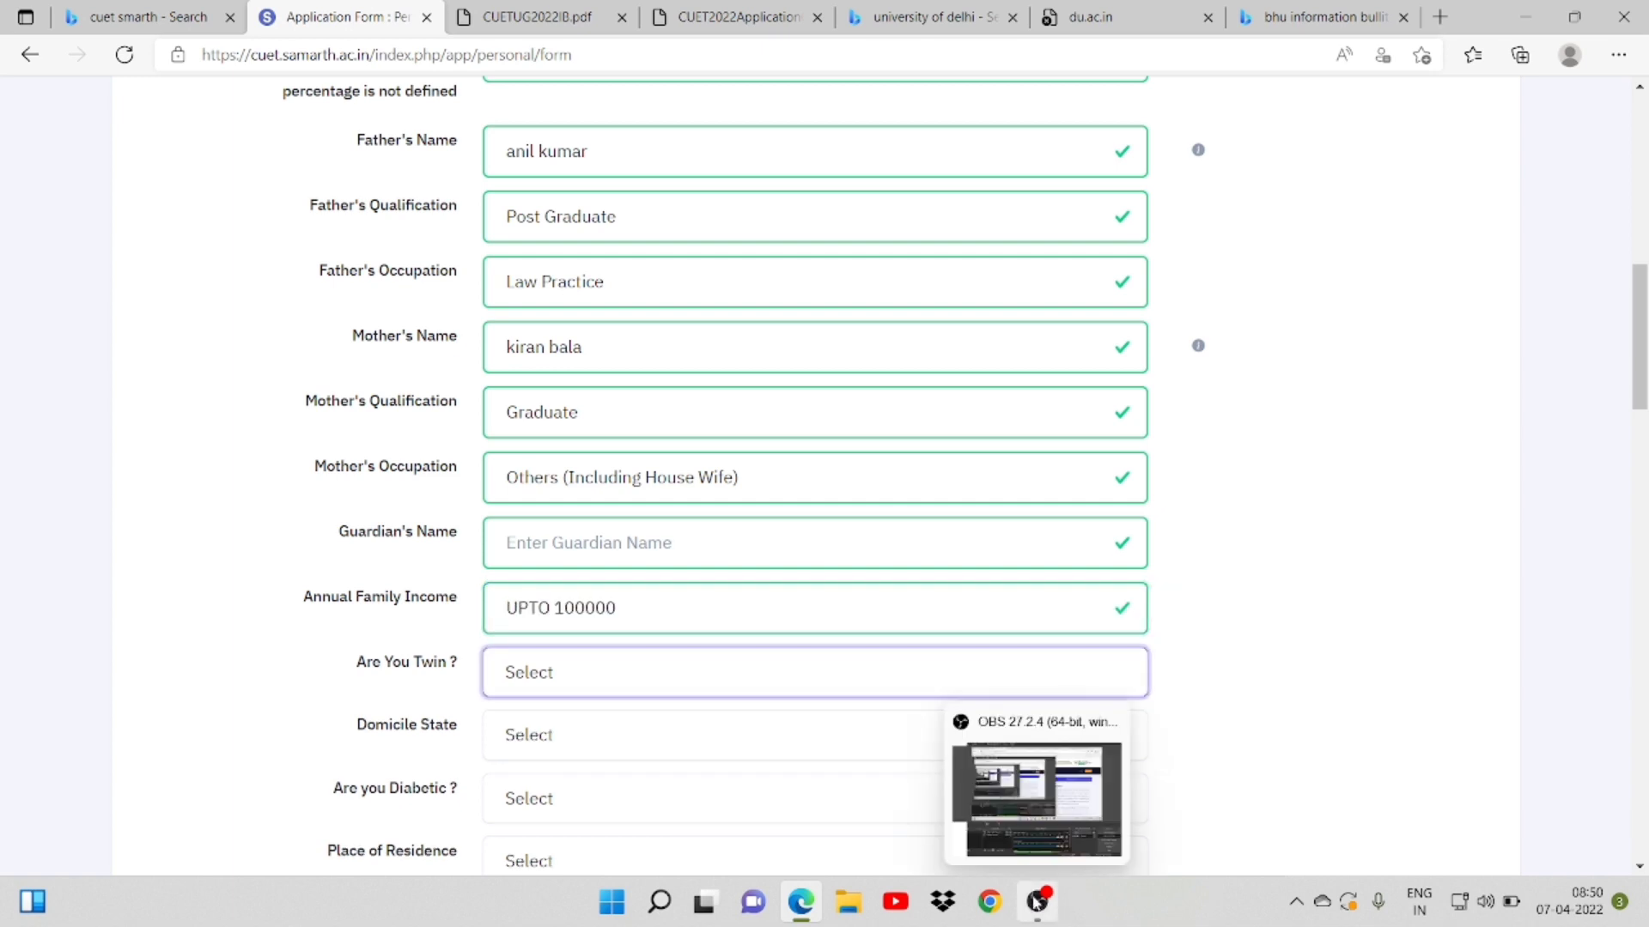
pyautogui.click(1044, 833)
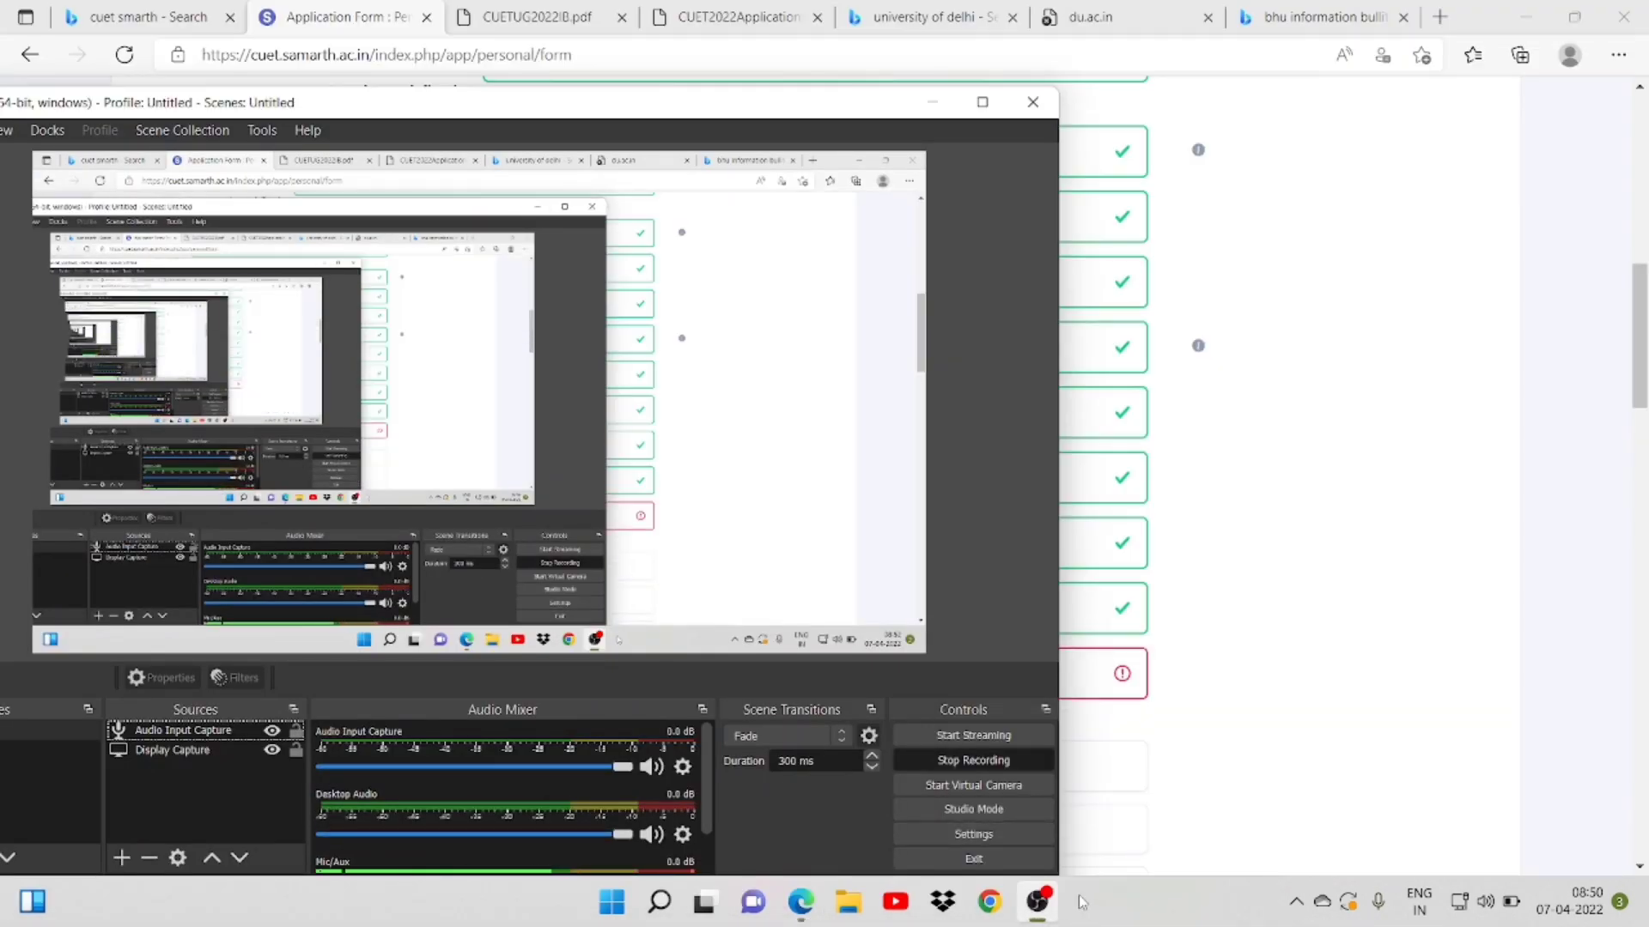
pyautogui.click(1039, 903)
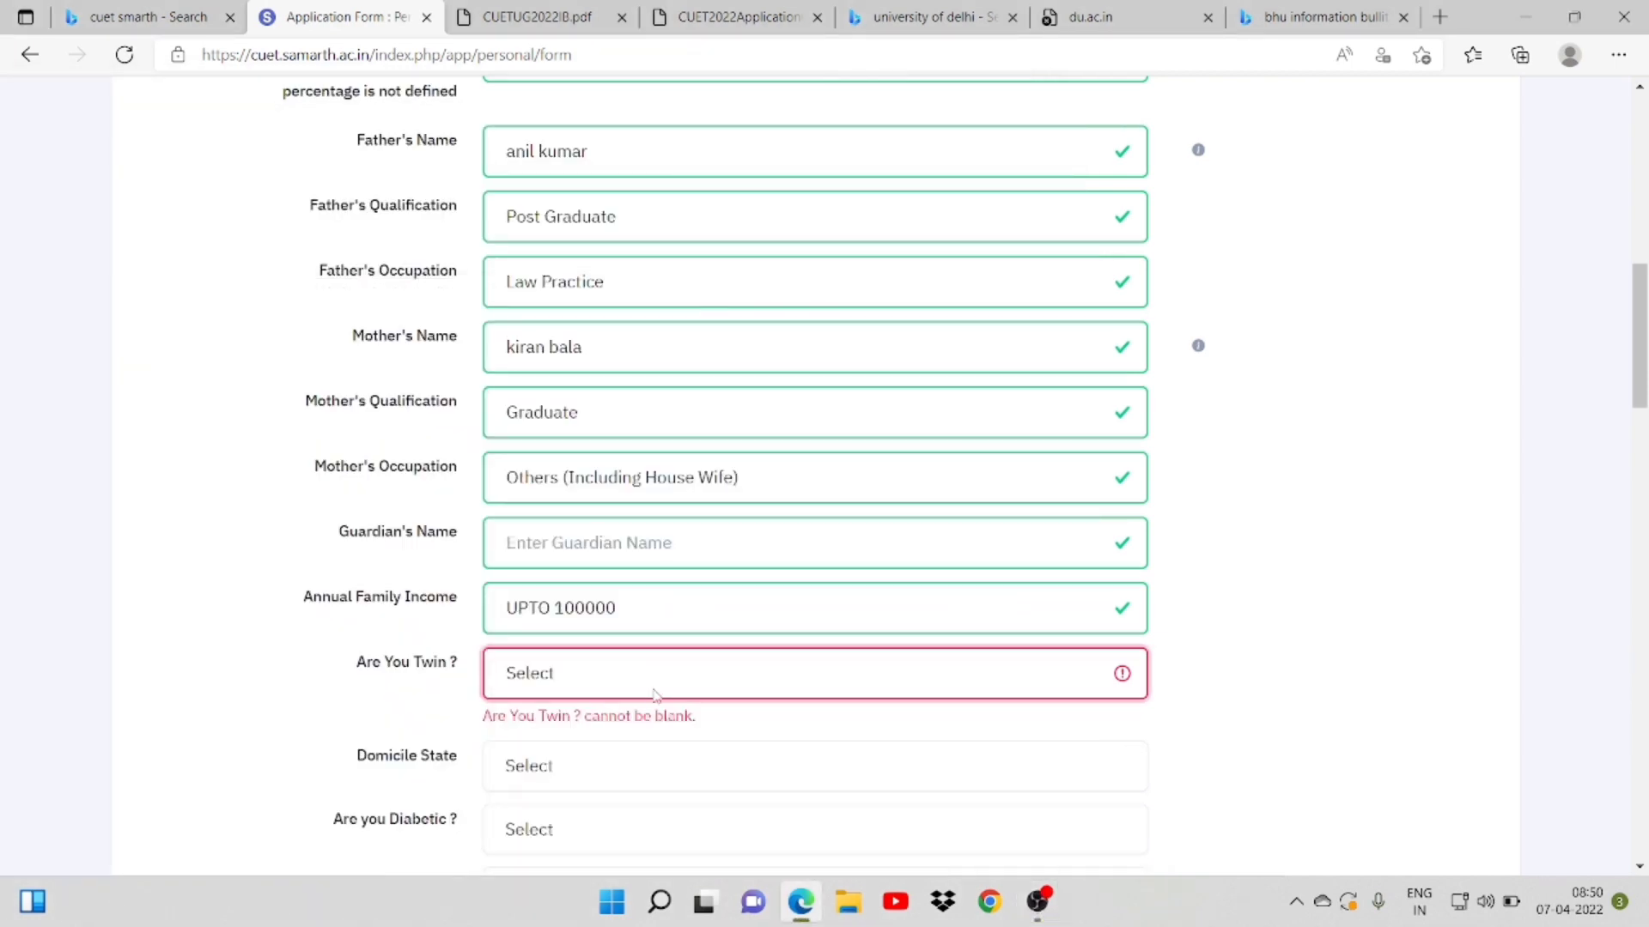
pyautogui.click(644, 619)
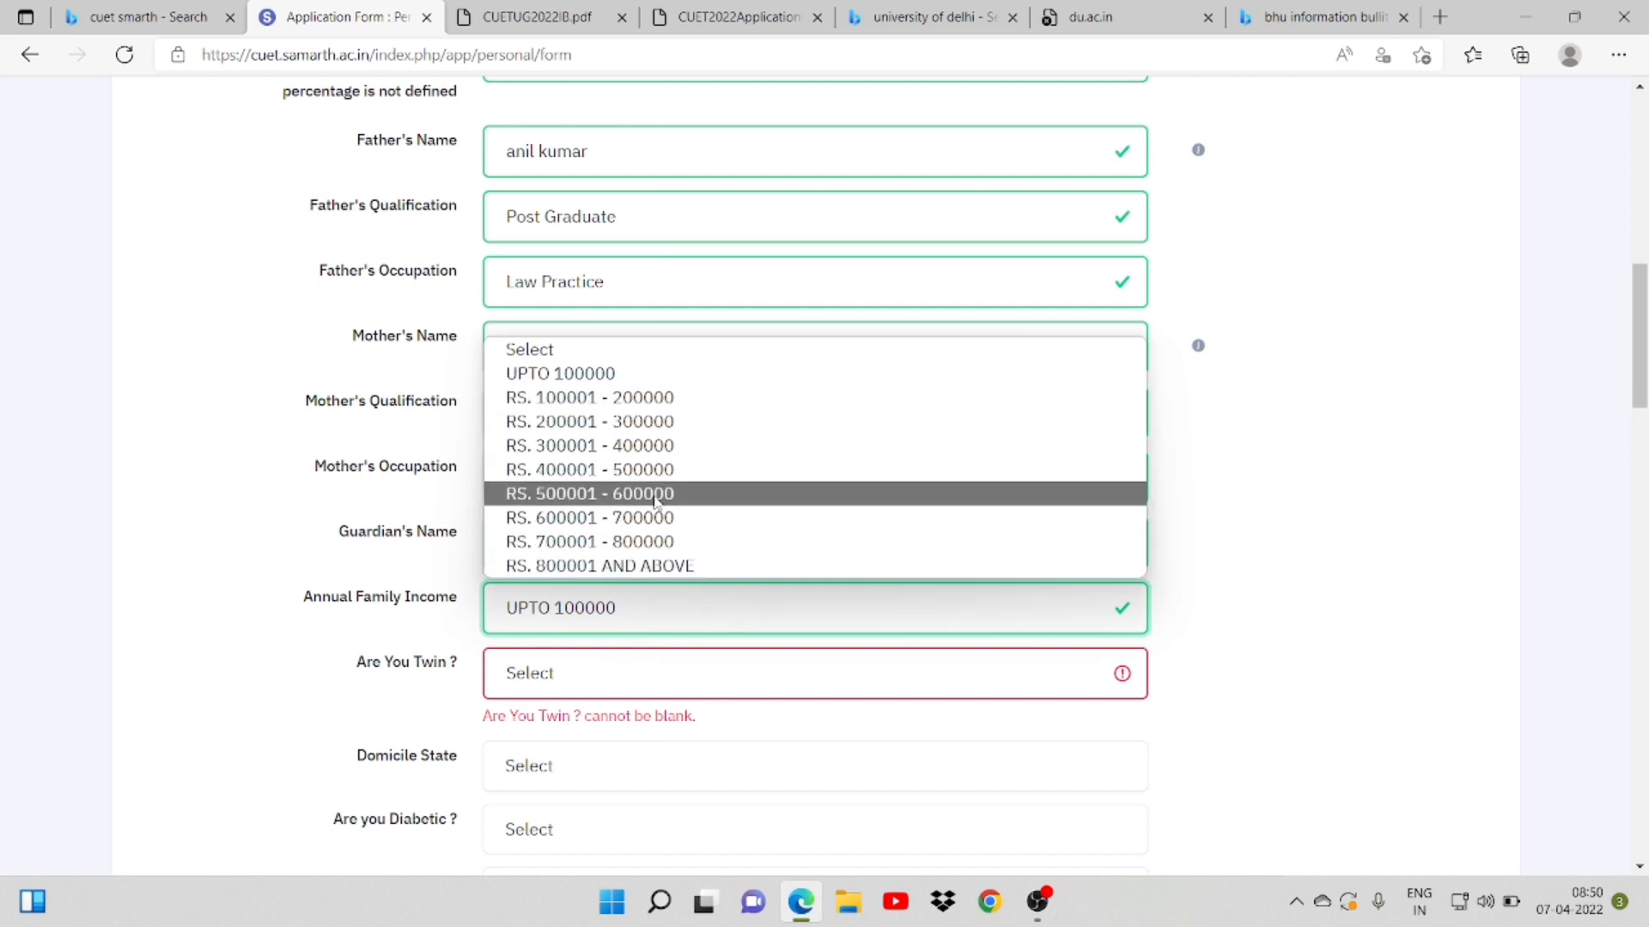
pyautogui.click(669, 372)
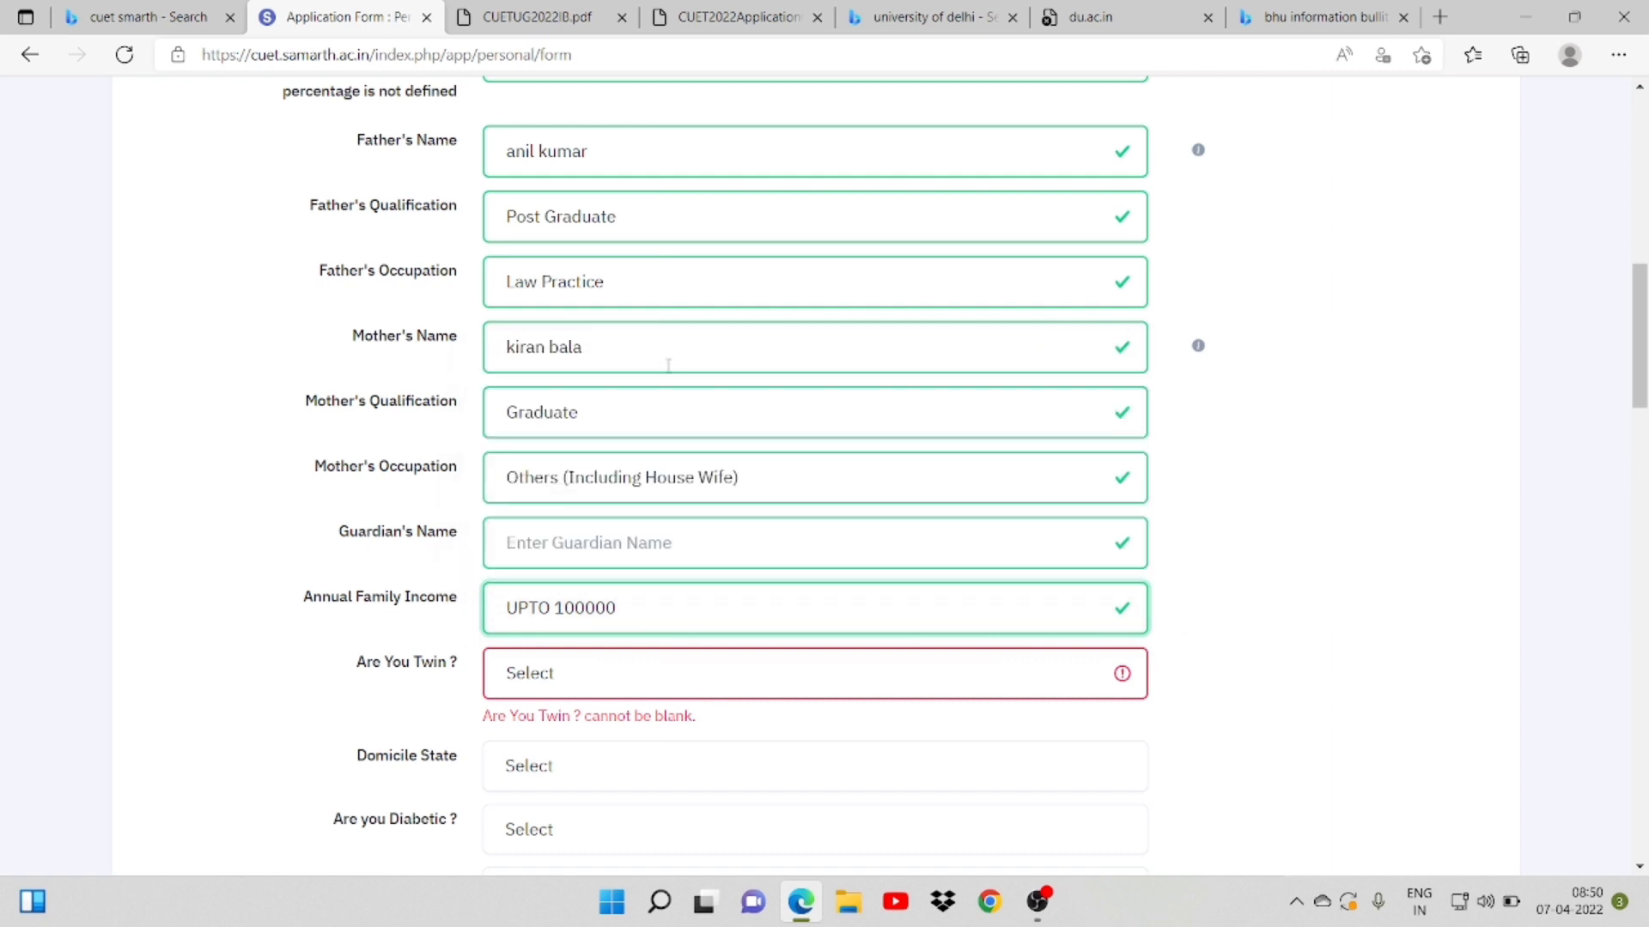
# - Answer No to the twin question and set the domicile state to HARYANA
pyautogui.click(672, 687)
pyautogui.press('Down')
pyautogui.press('Down')
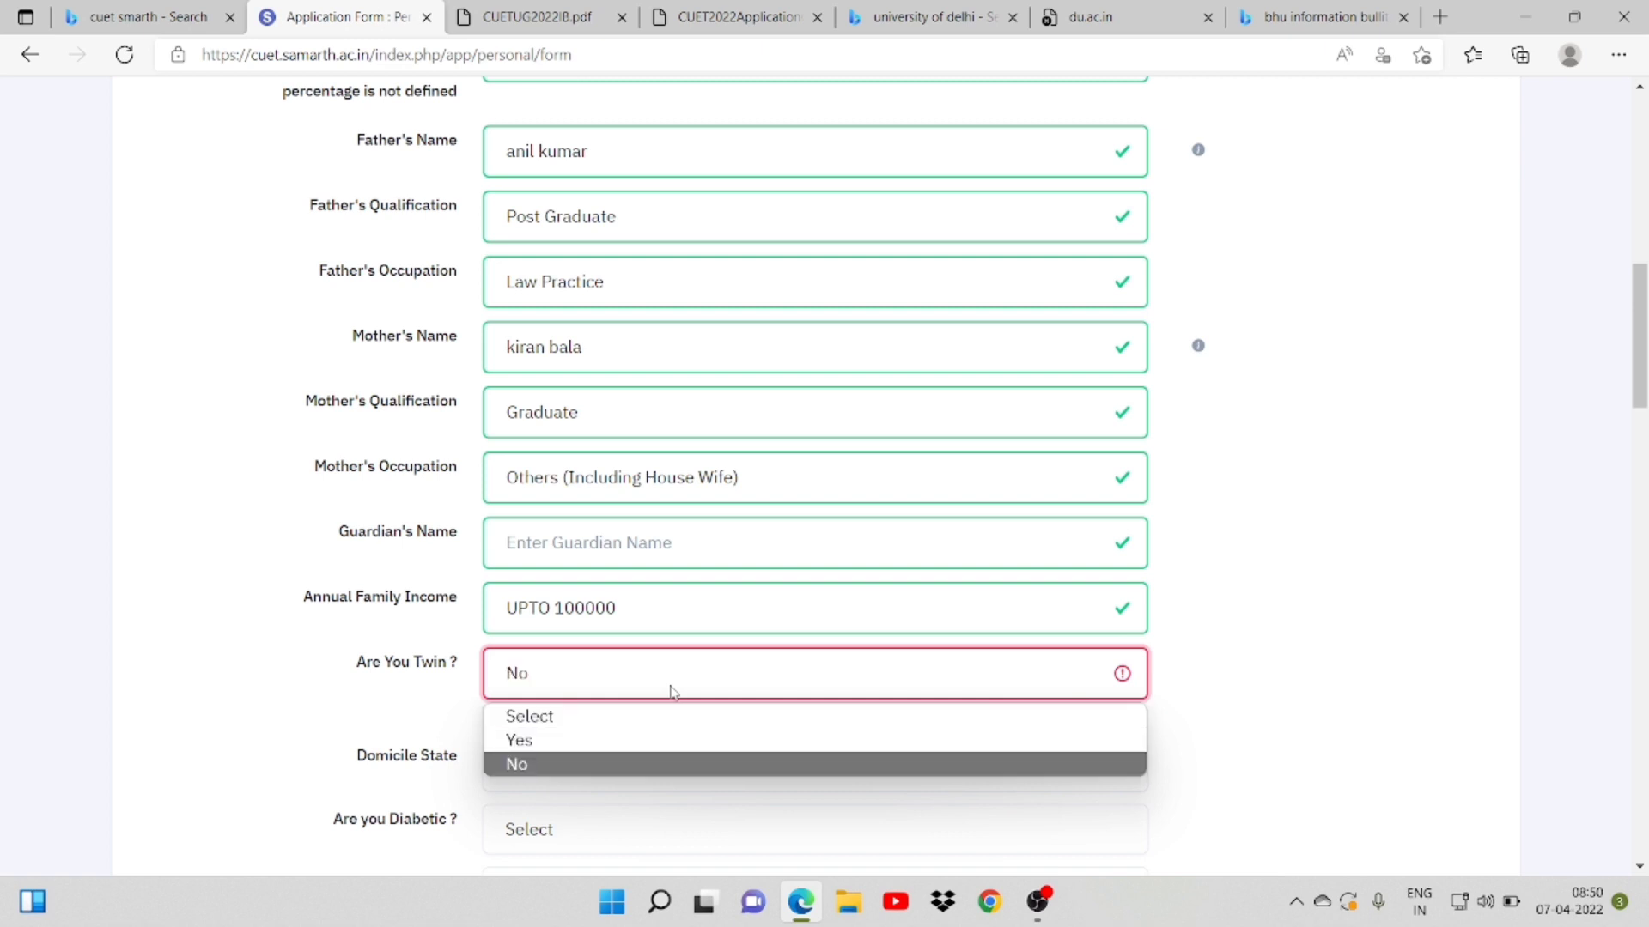
pyautogui.press('Return')
pyautogui.press('Tab')
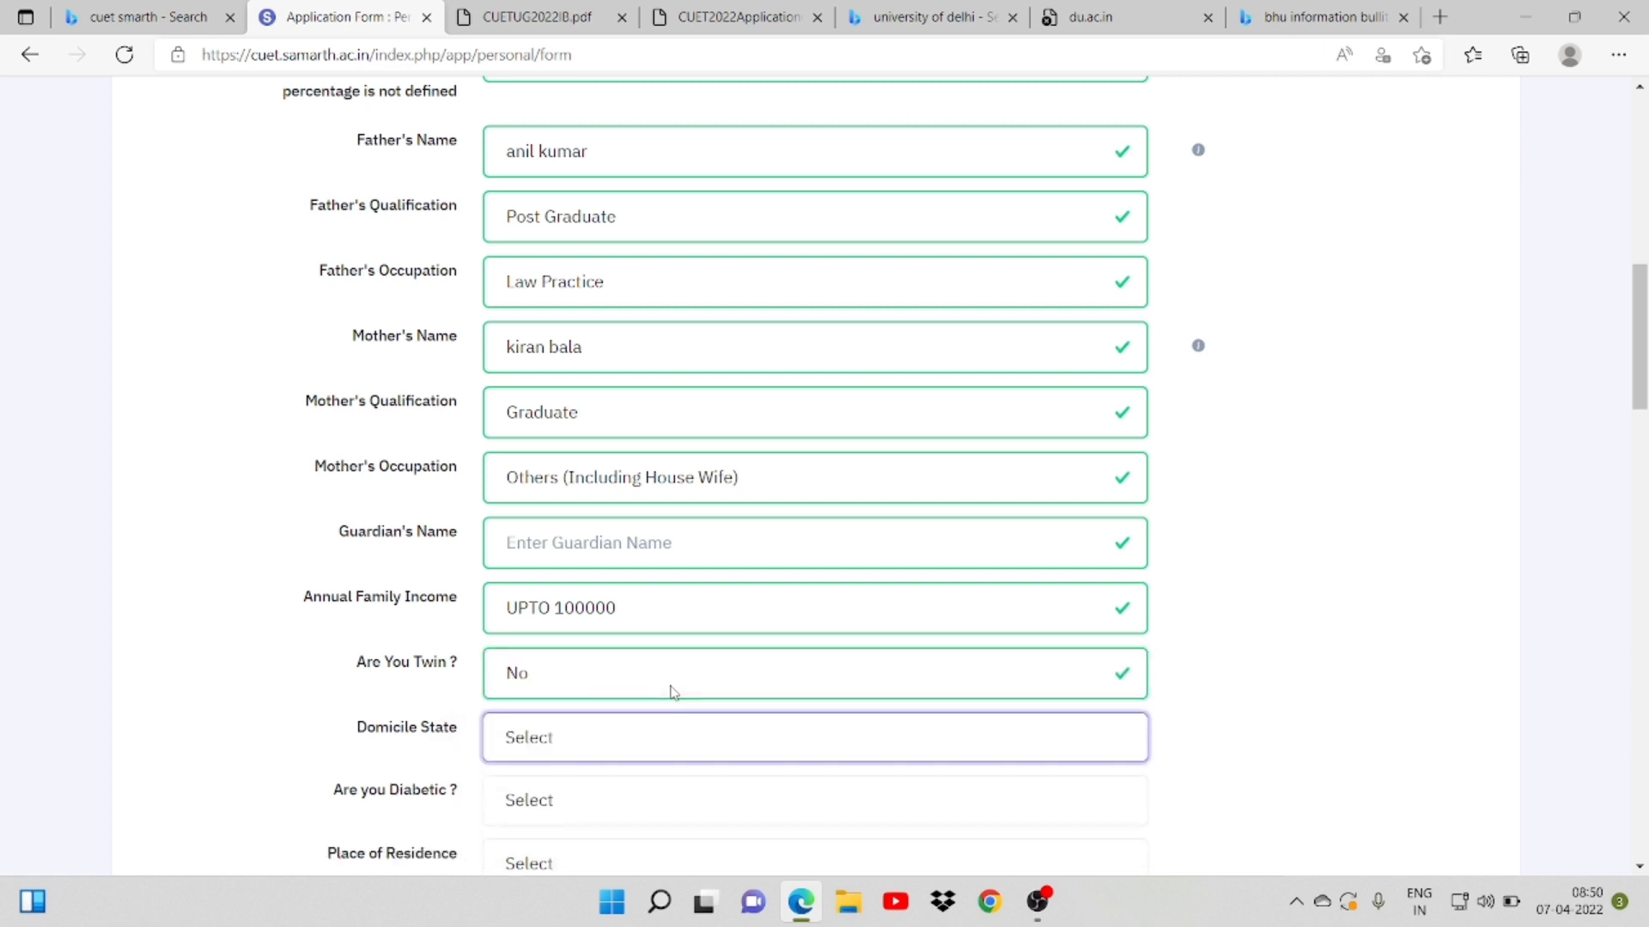
pyautogui.press('Down')
pyautogui.press('Down')
pyautogui.press('Down')
pyautogui.press('Down')
pyautogui.press('Down')
pyautogui.press('Down')
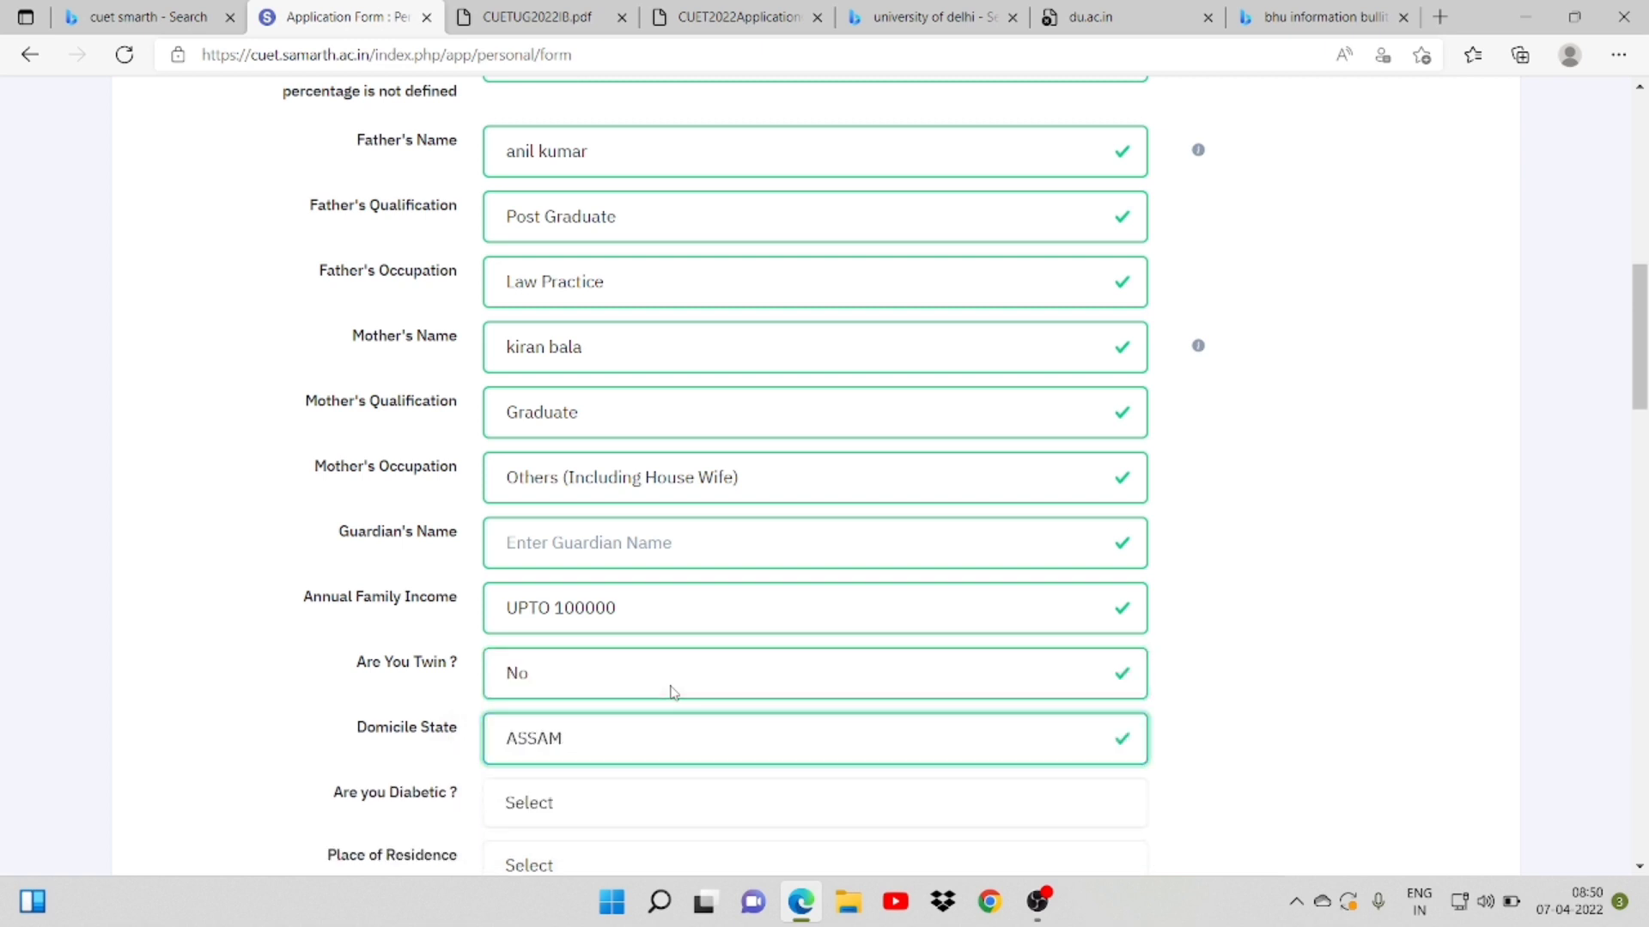
pyautogui.press('Down')
pyautogui.press('Down')
pyautogui.press('Down')
pyautogui.press('Down')
pyautogui.press('Down')
pyautogui.press('Down')
pyautogui.press('Down')
pyautogui.press('Tab')
pyautogui.press('Down')
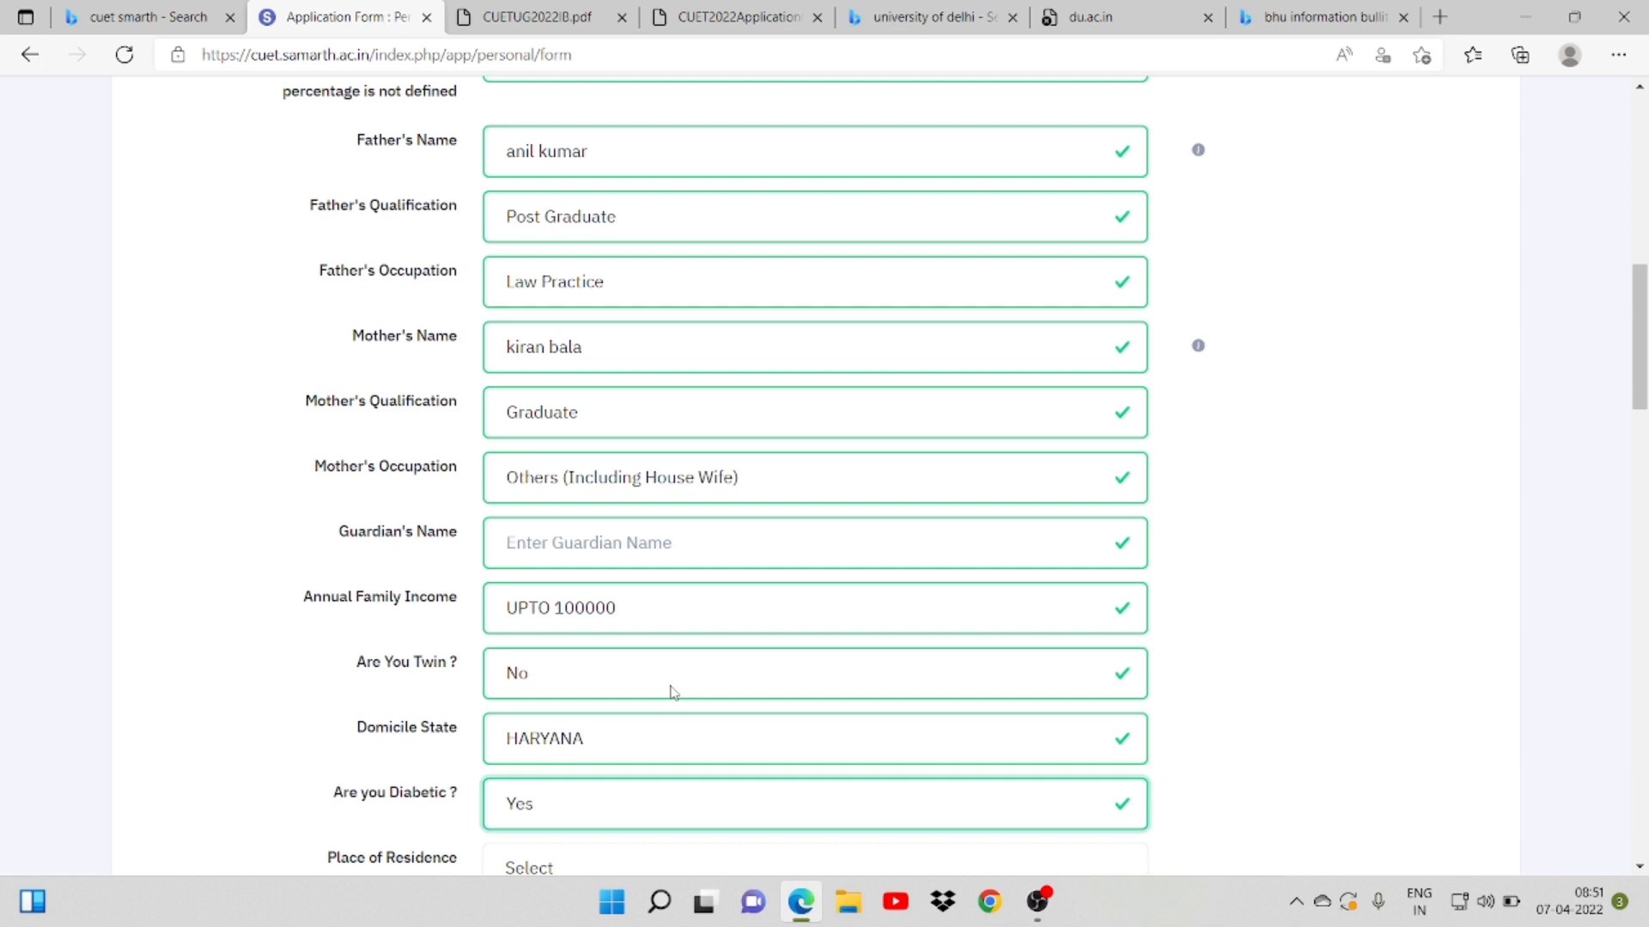
# - Answer No to the diabetic question and set place of residence to Rural
pyautogui.press('Tab')
pyautogui.click(651, 795)
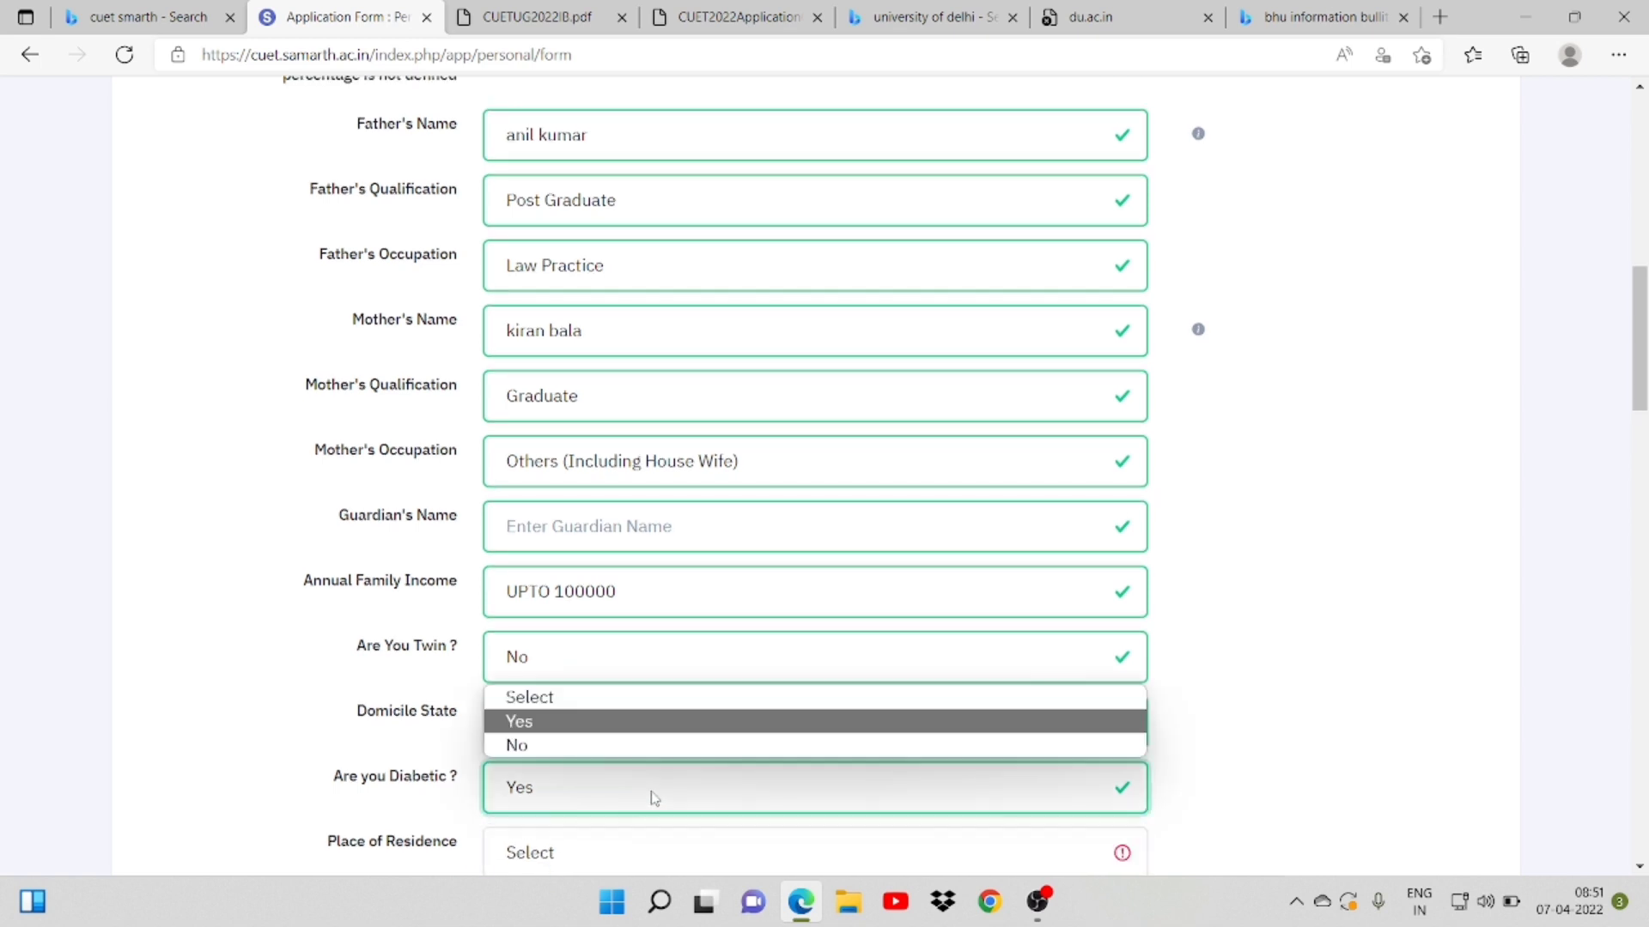
pyautogui.press('Down')
pyautogui.press('Return')
pyautogui.press('Tab')
pyautogui.press('Down')
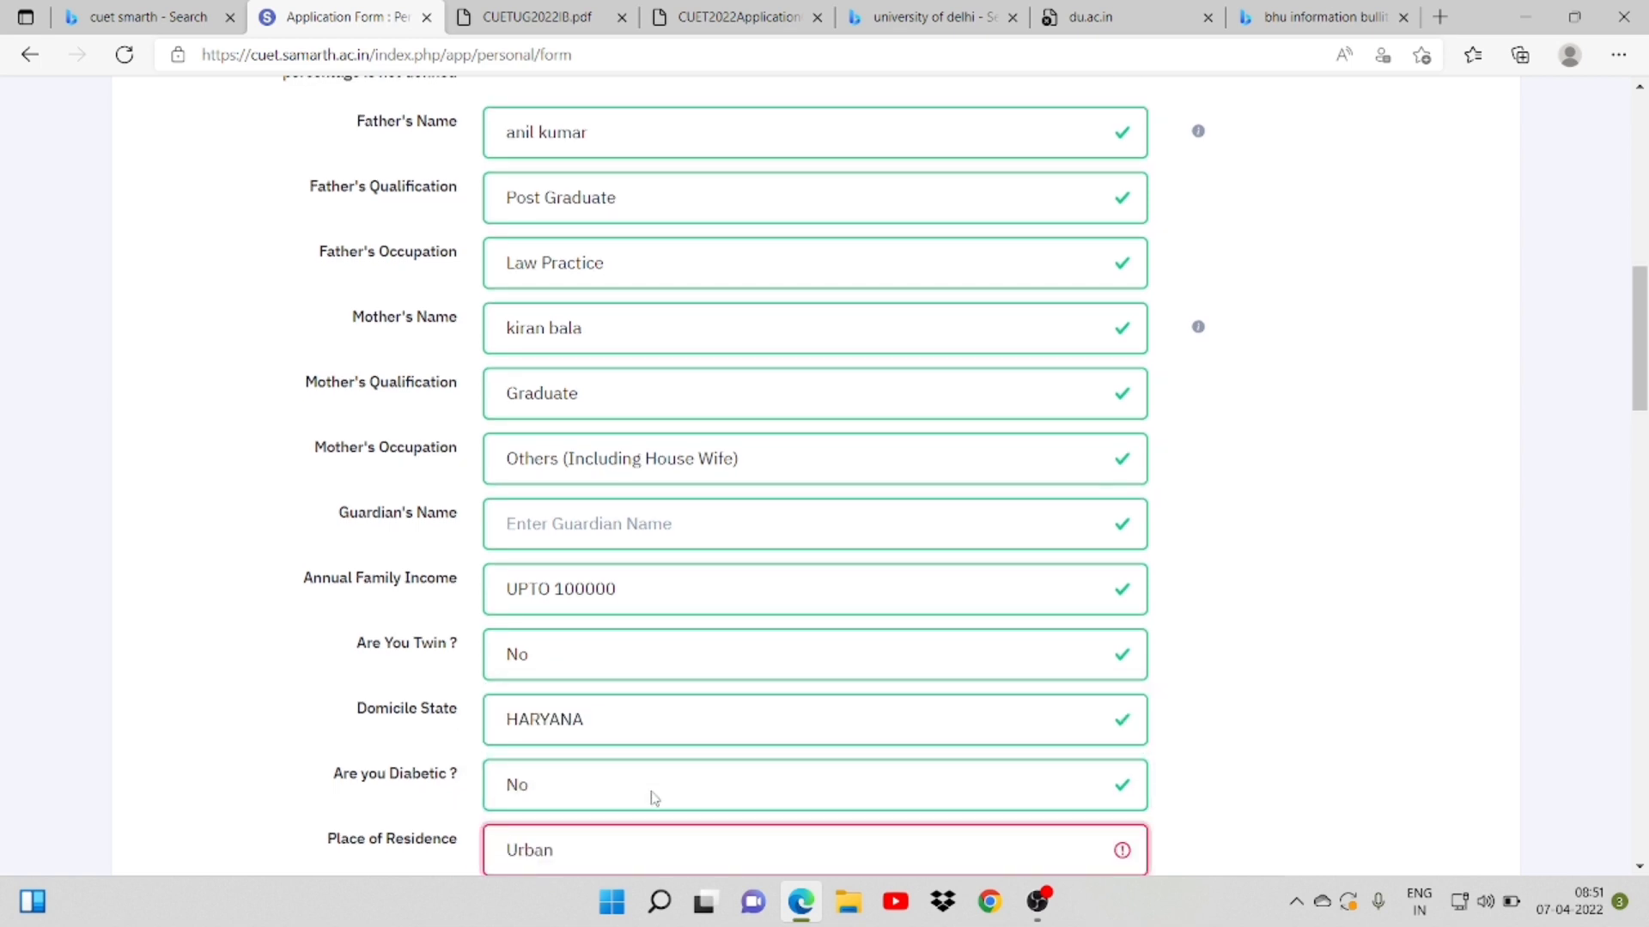
pyautogui.press('Down')
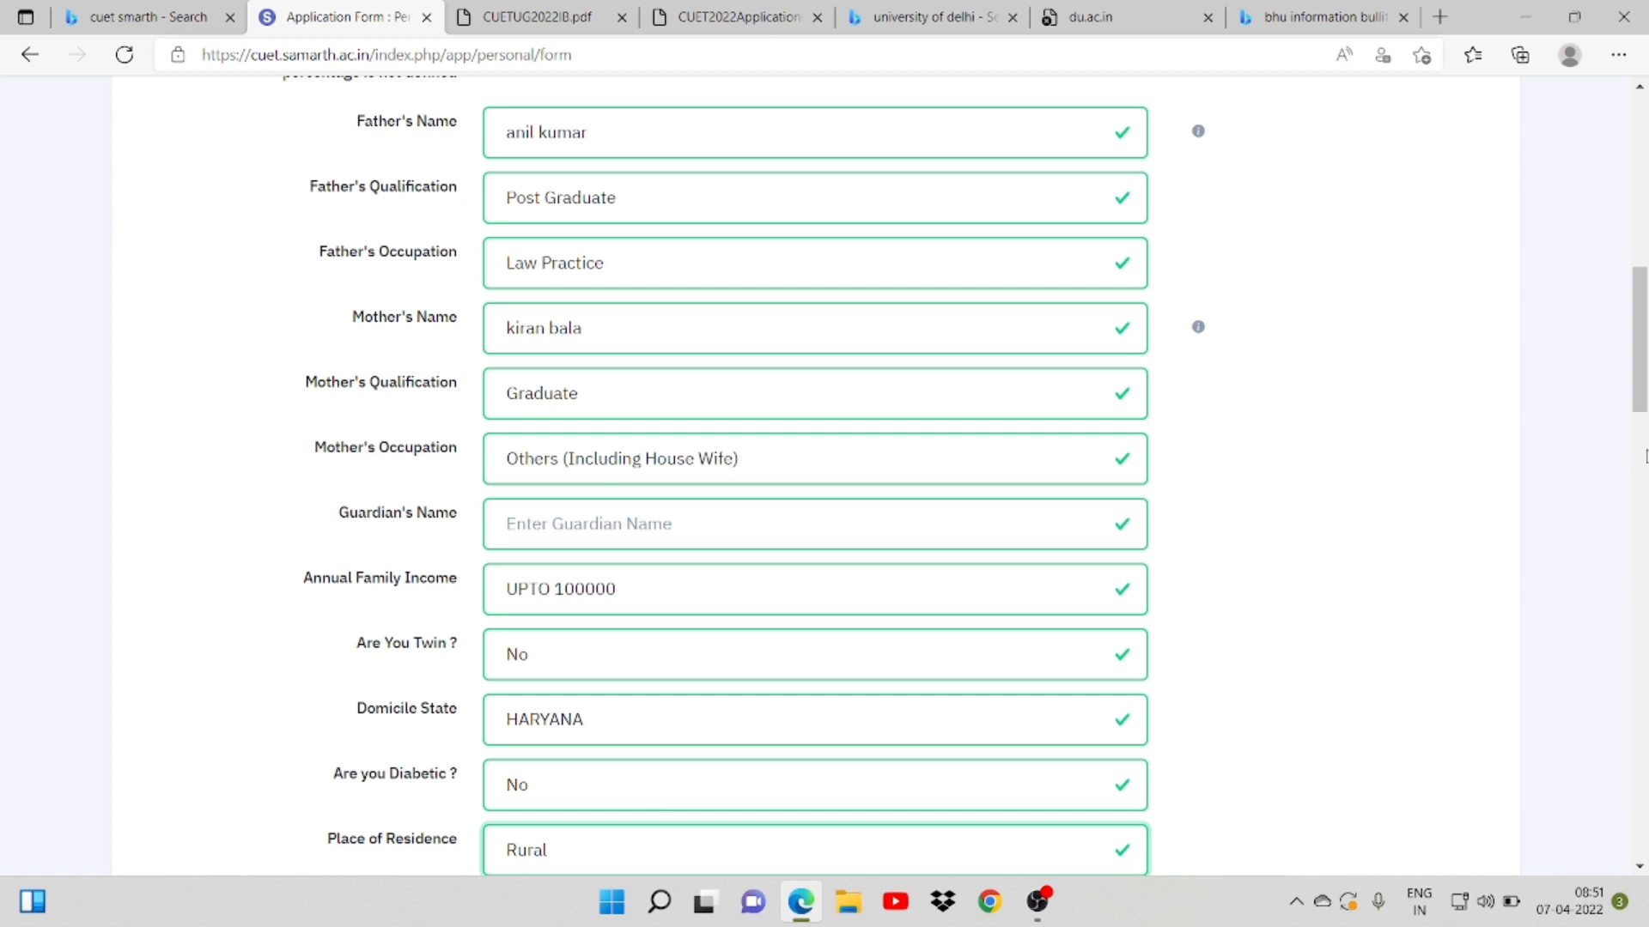
pyautogui.moveTo(1640, 380); pyautogui.dragTo(1640, 484)
pyautogui.click(879, 282)
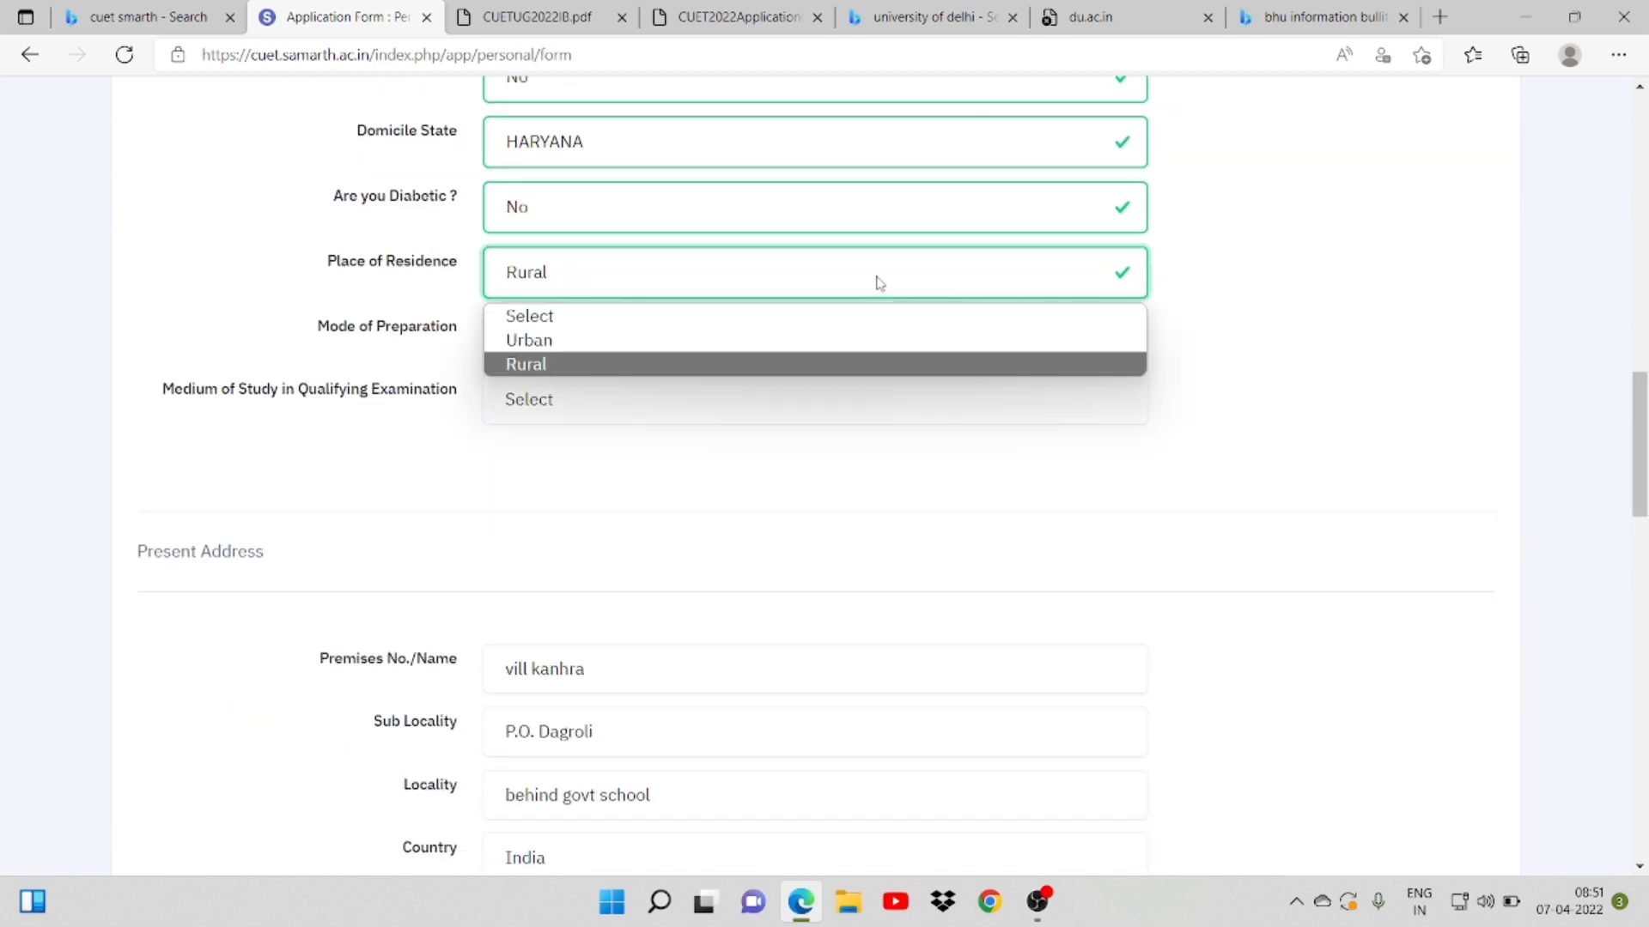
pyautogui.press('Up')
pyautogui.press('Down')
pyautogui.press('Return')
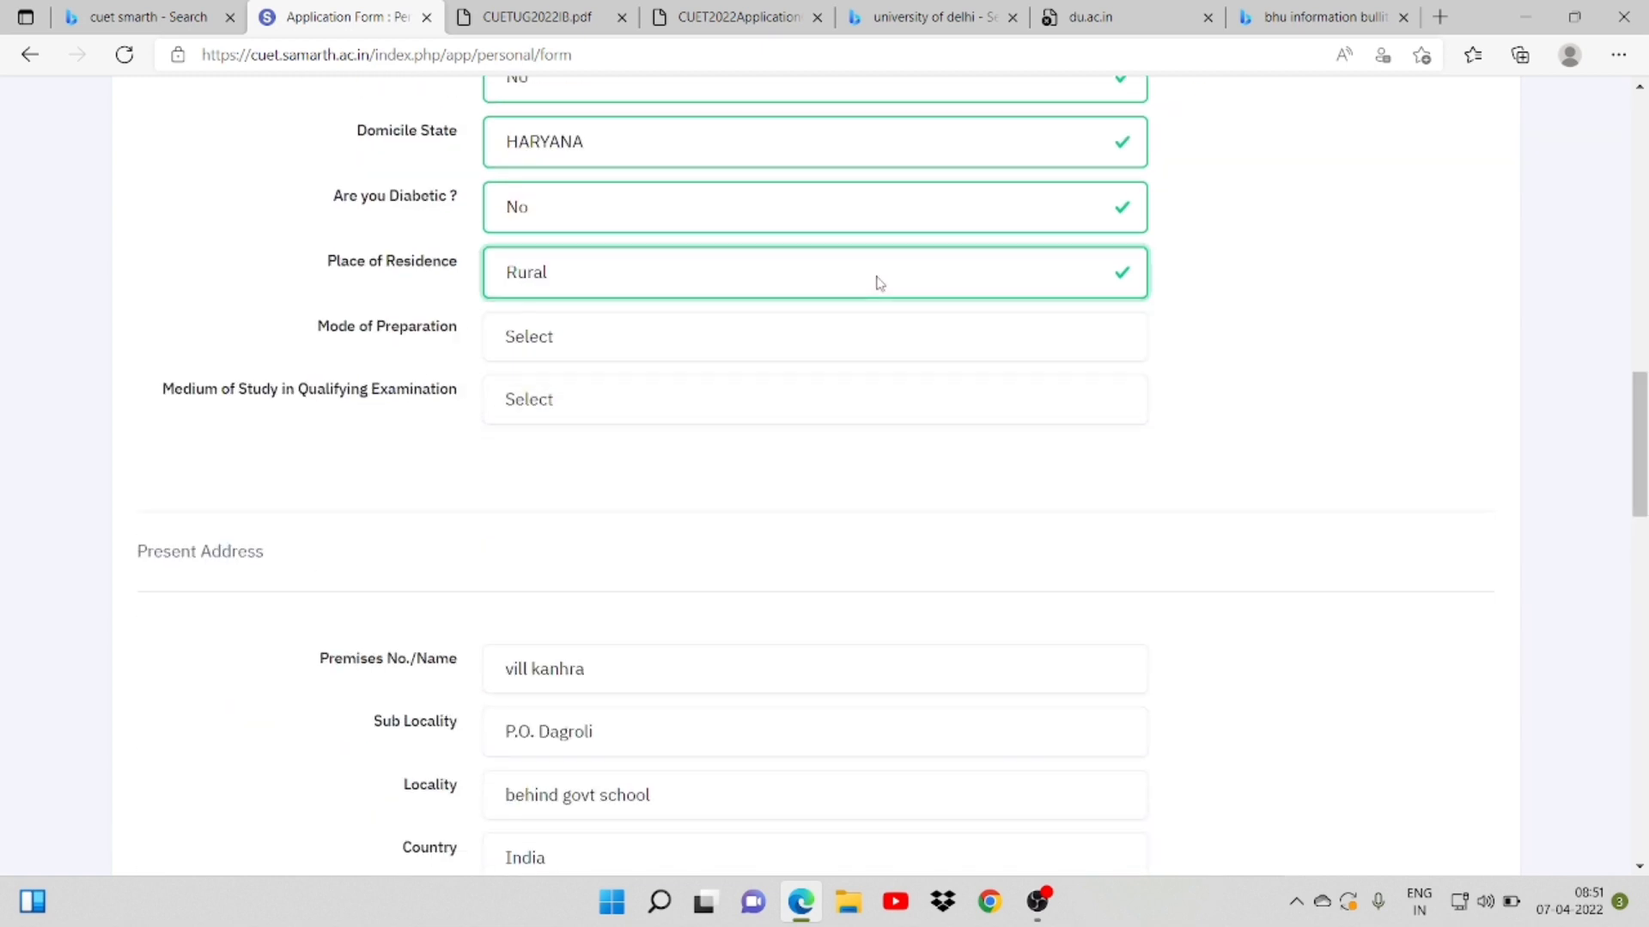
# - Set the mode of preparation to Tutorial Classes in School
pyautogui.press('Tab')
pyautogui.press('Down')
pyautogui.press('Down')
pyautogui.press('Down')
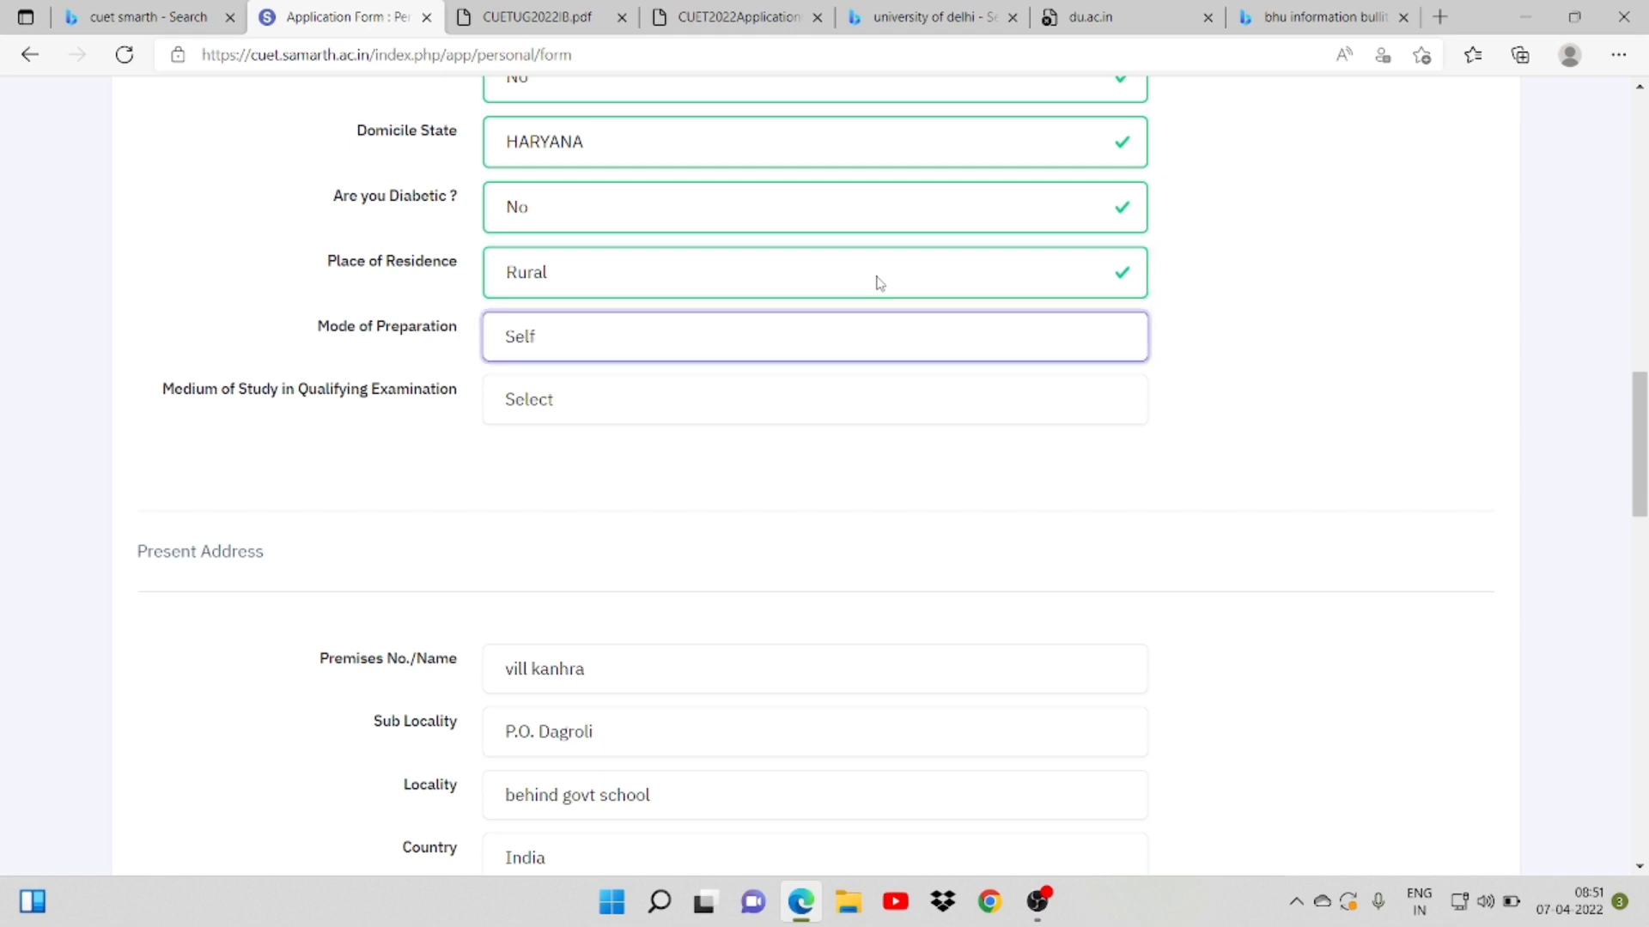
pyautogui.press('Down')
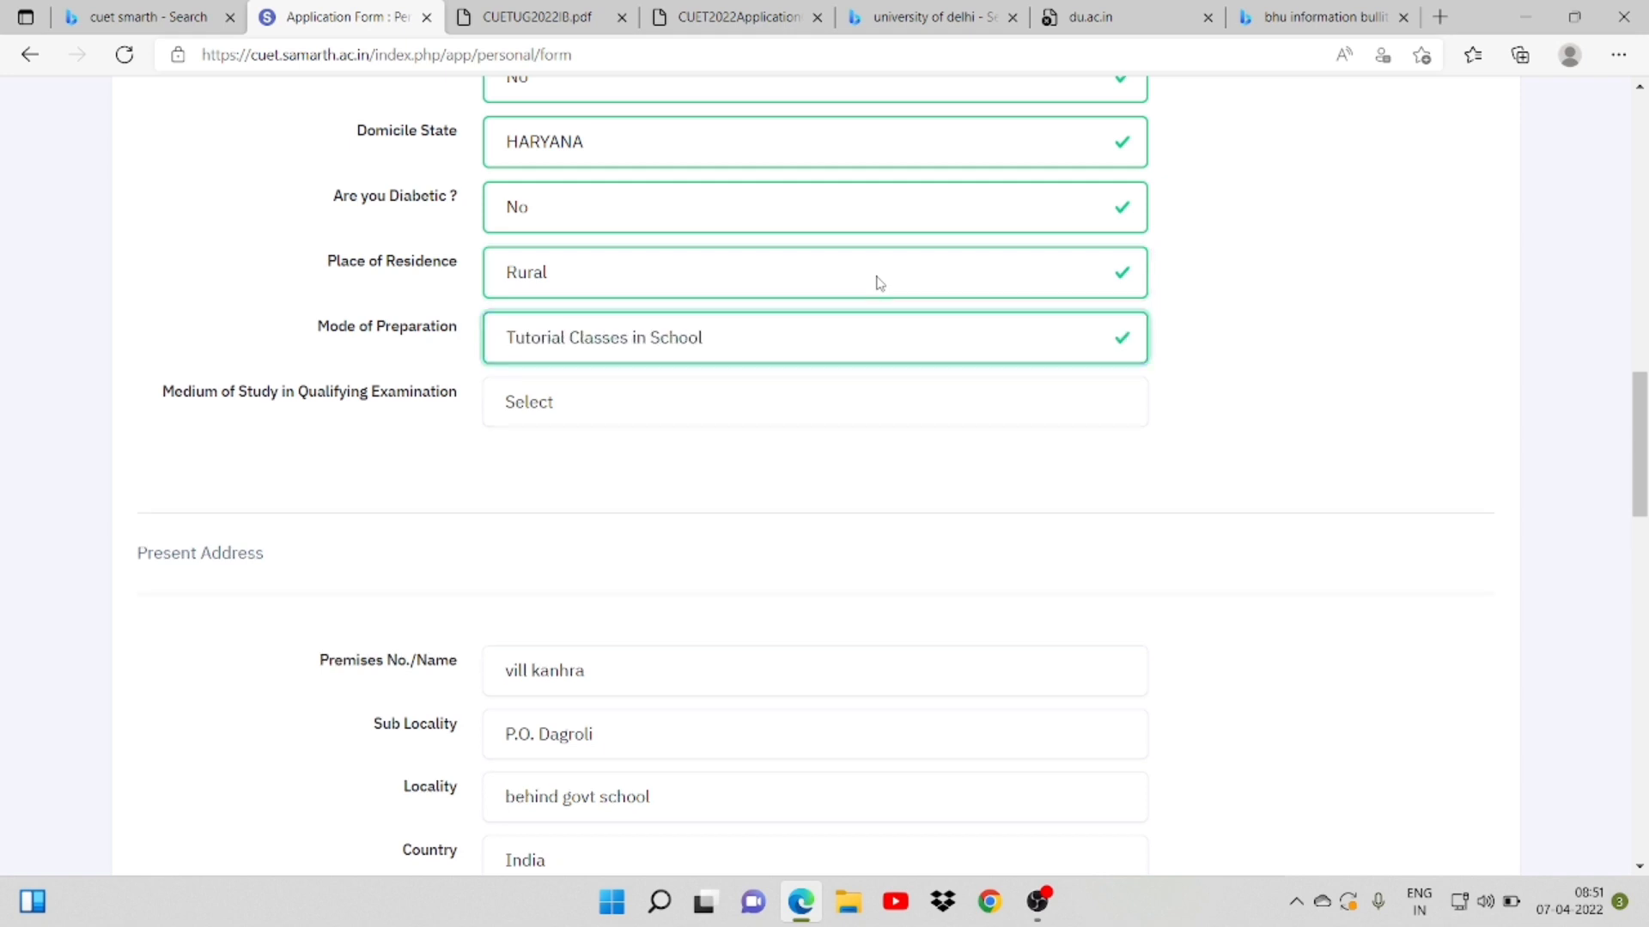
pyautogui.press('Down')
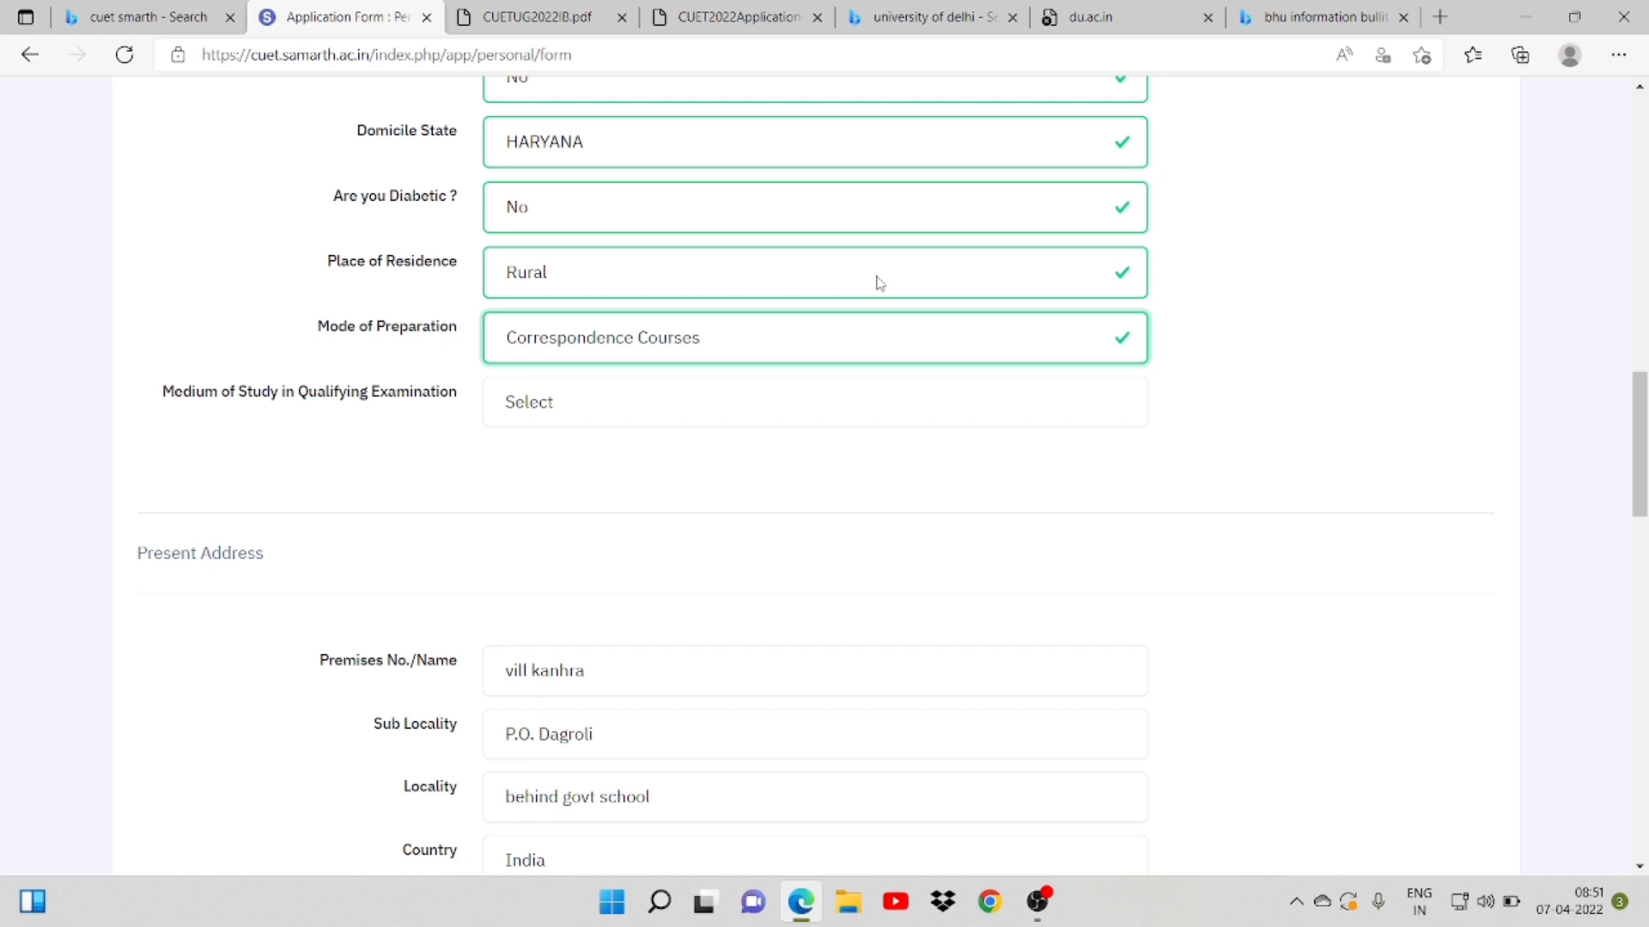
pyautogui.press('Down')
pyautogui.press('Up')
pyautogui.press('Up')
pyautogui.press('Up')
pyautogui.press('Down')
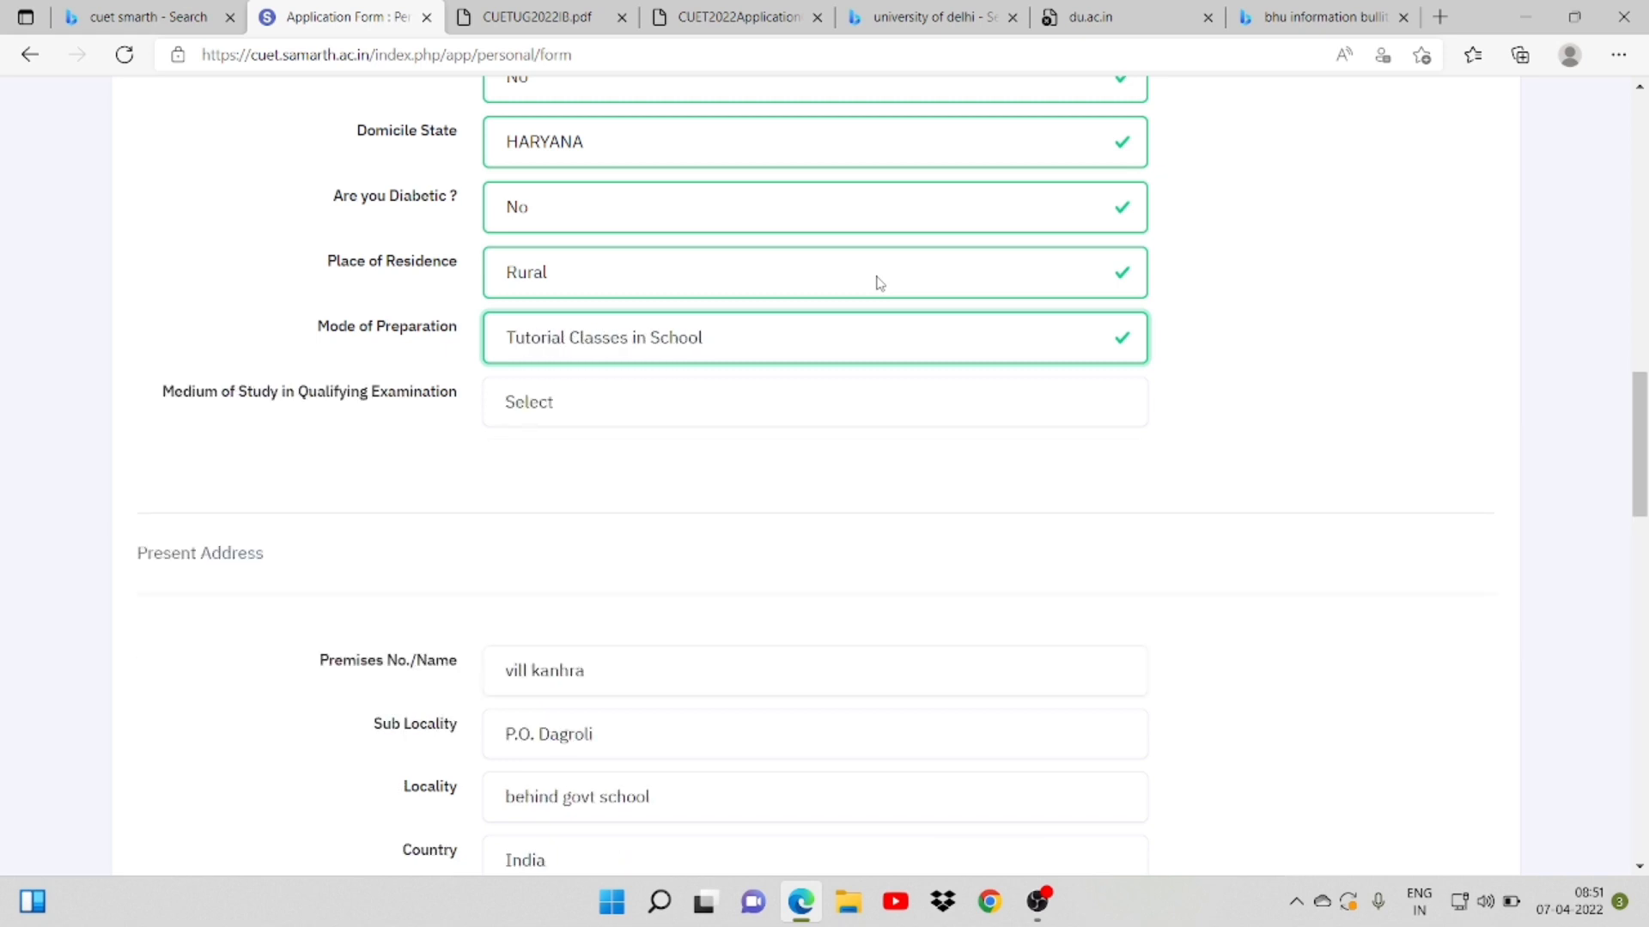
# - Choose English as the medium of study
pyautogui.press('Tab')
pyautogui.press('Down')
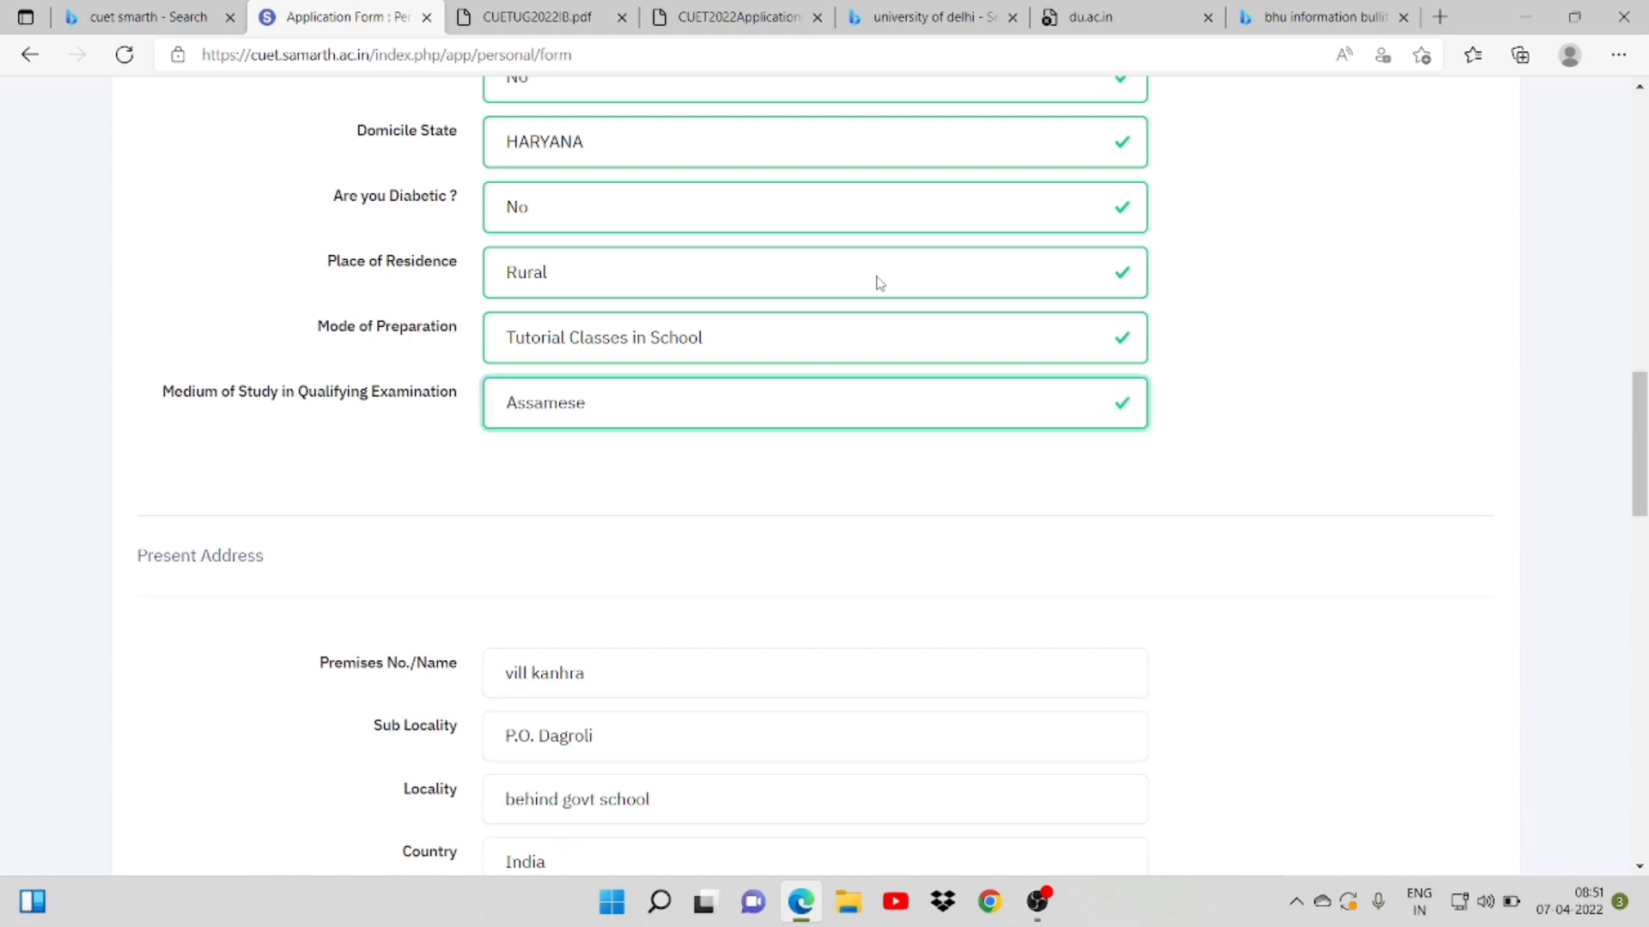
pyautogui.press('Down')
pyautogui.click(820, 420)
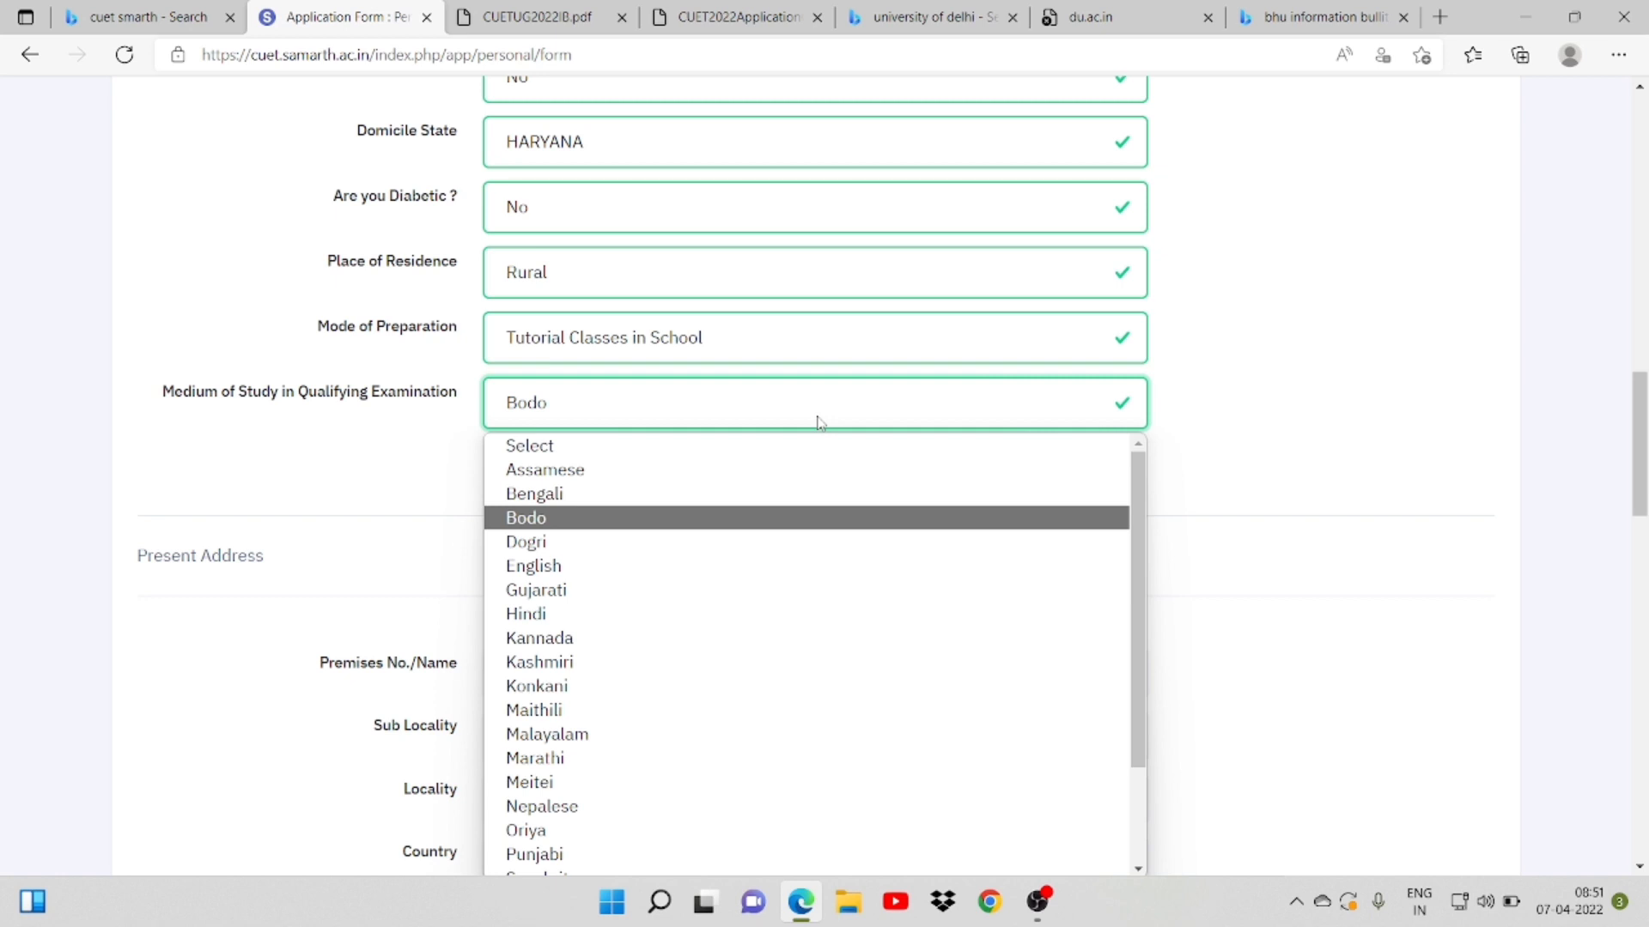
pyautogui.press('Down')
pyautogui.press('Down')
pyautogui.click(820, 421)
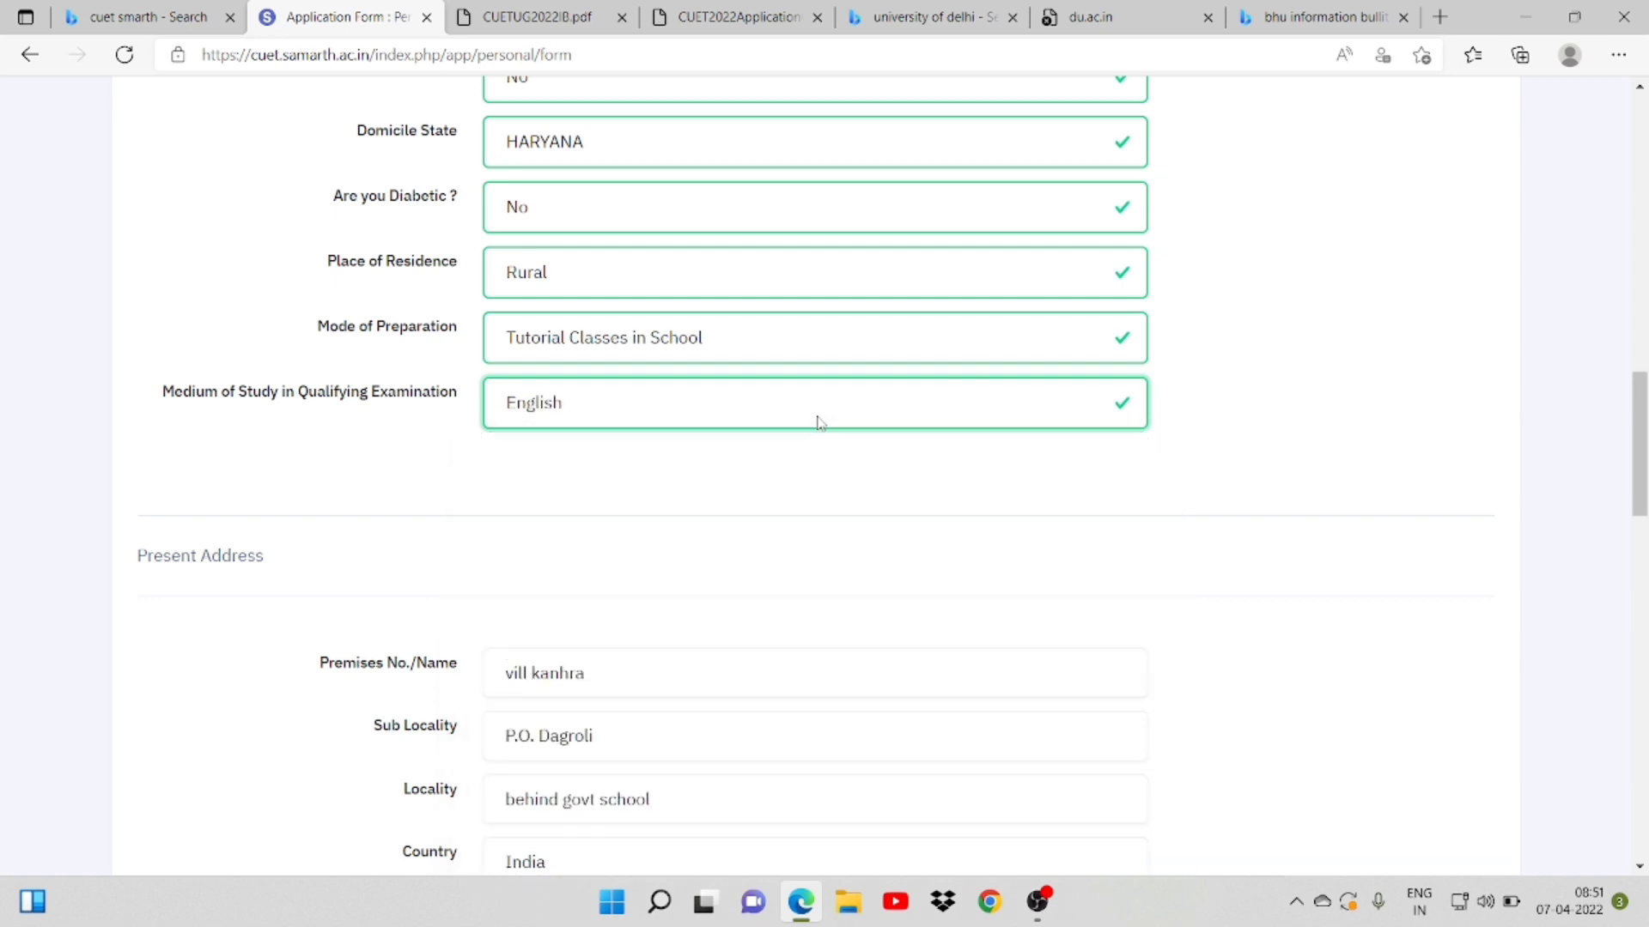
pyautogui.click(820, 420)
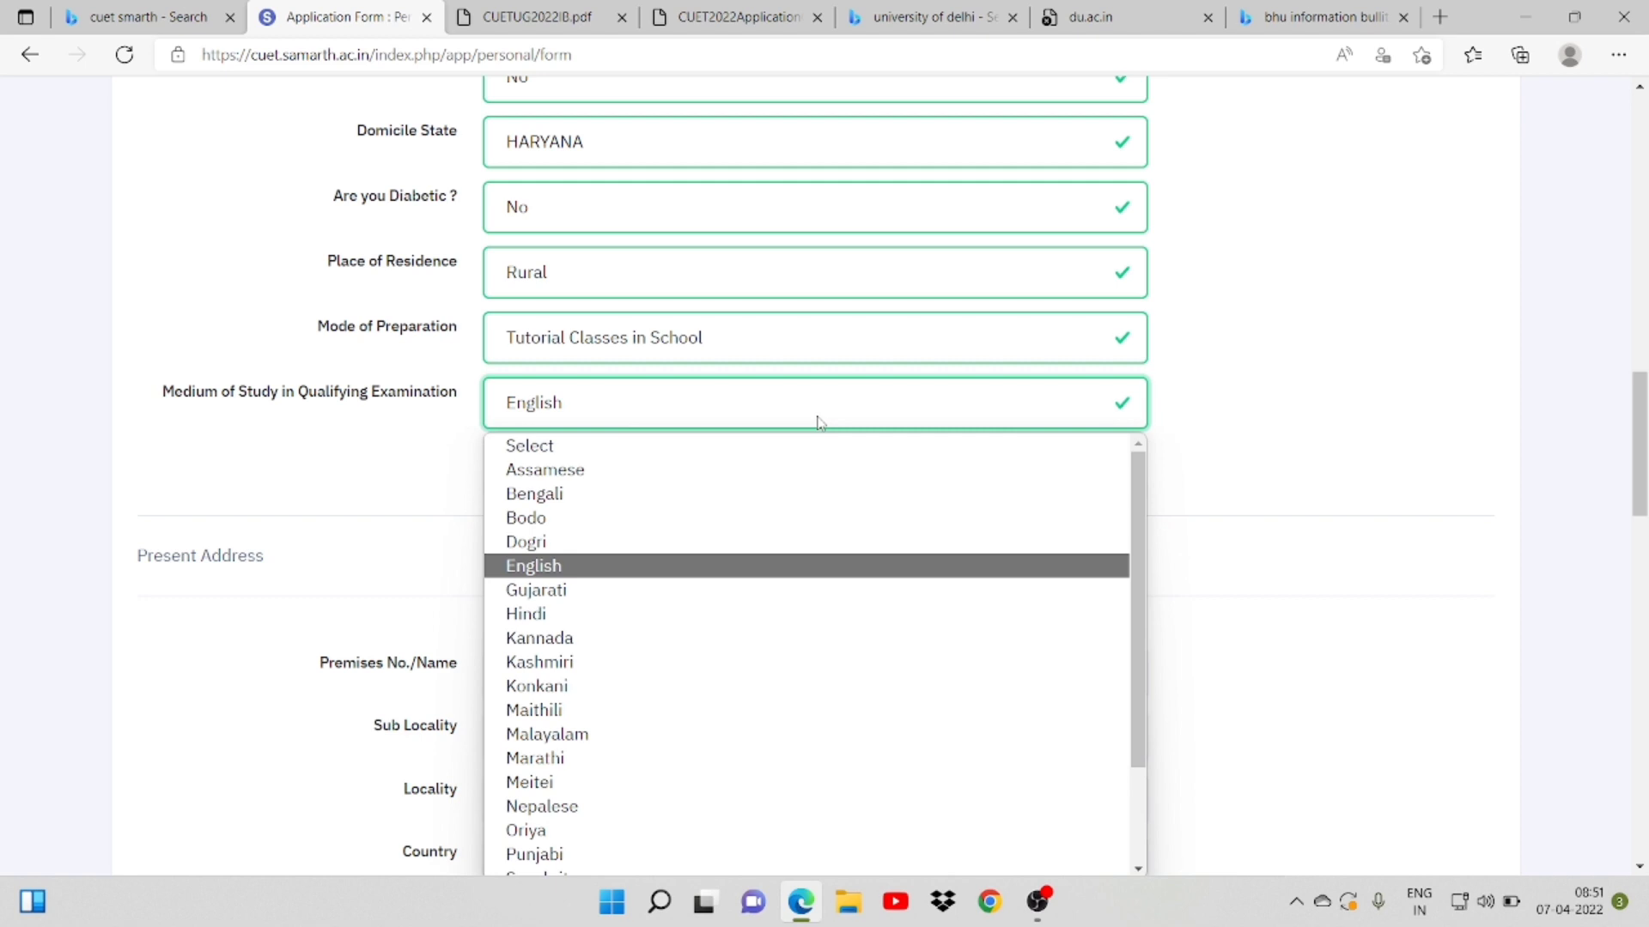
pyautogui.press('Down')
pyautogui.press('Down')
pyautogui.press('Up')
pyautogui.press('Up')
pyautogui.press('Return')
pyautogui.click(1007, 506)
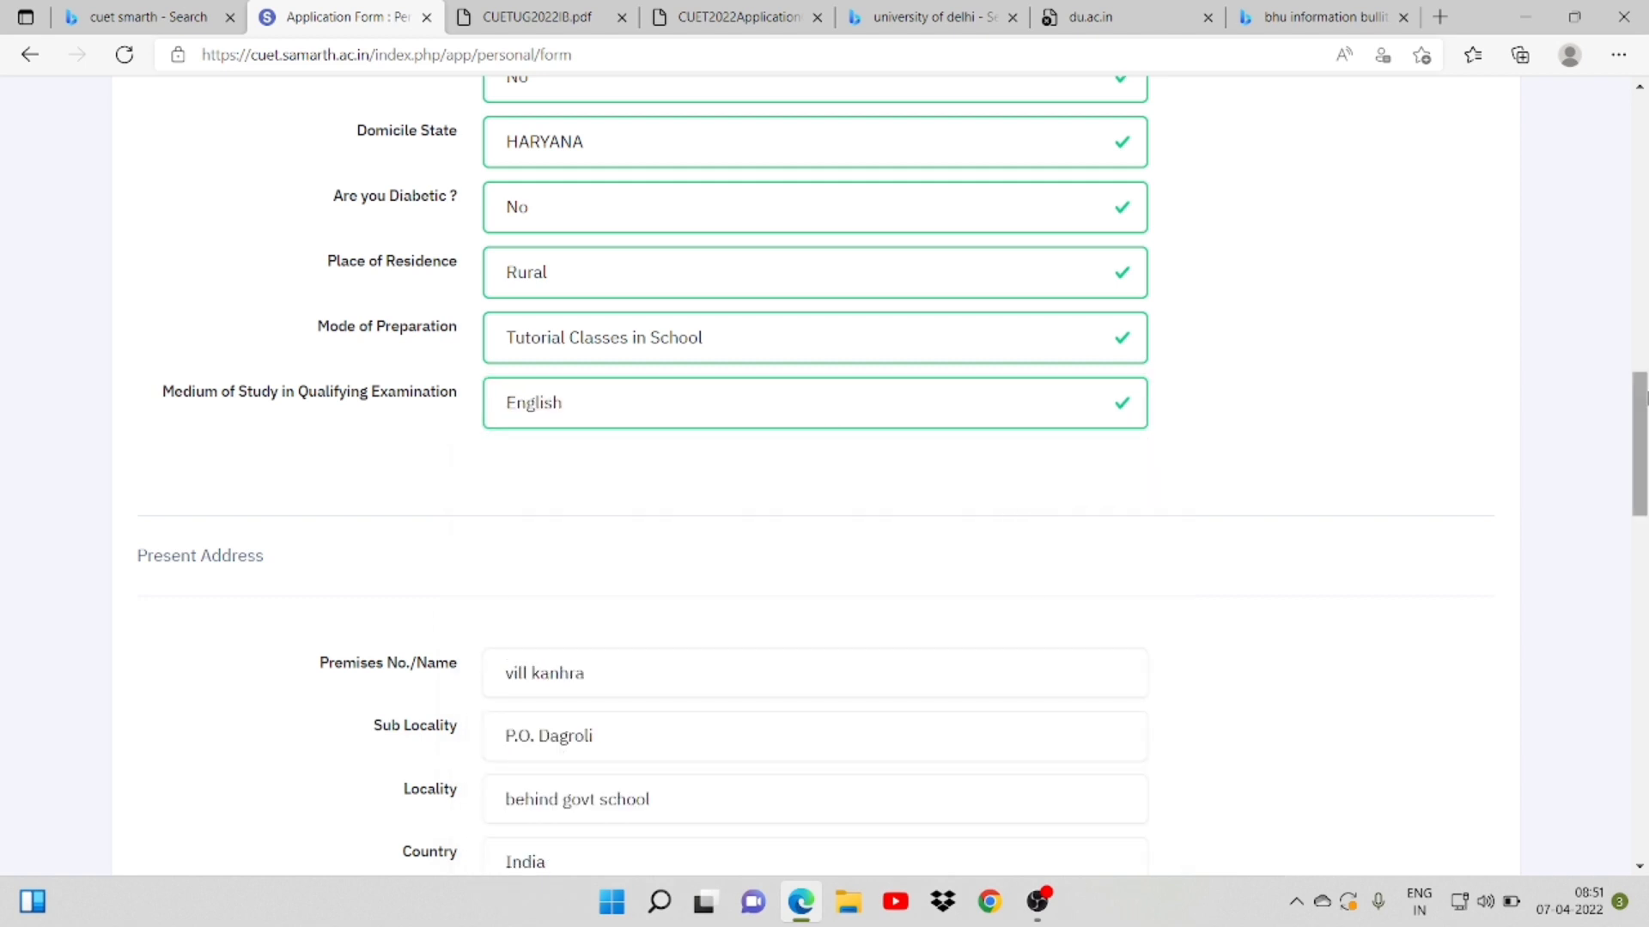
pyautogui.moveTo(1645, 399); pyautogui.dragTo(1647, 469)
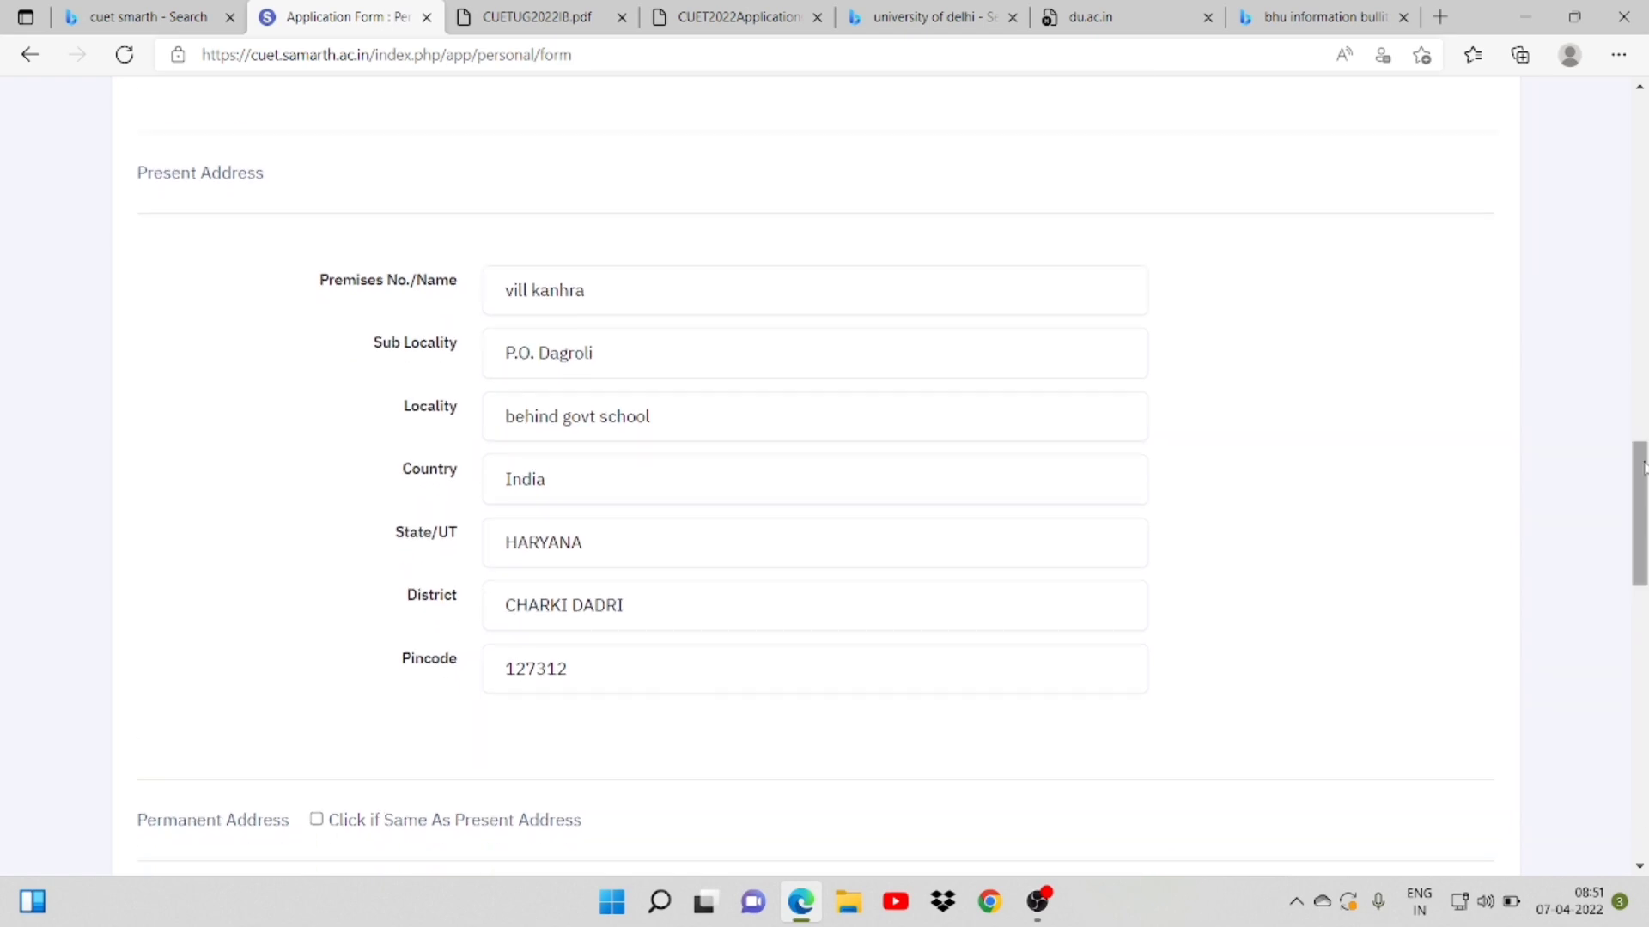
# - Keep India and HARYANA for the present address and make the permanent address the same
pyautogui.click(857, 491)
pyautogui.click(814, 554)
pyautogui.click(814, 553)
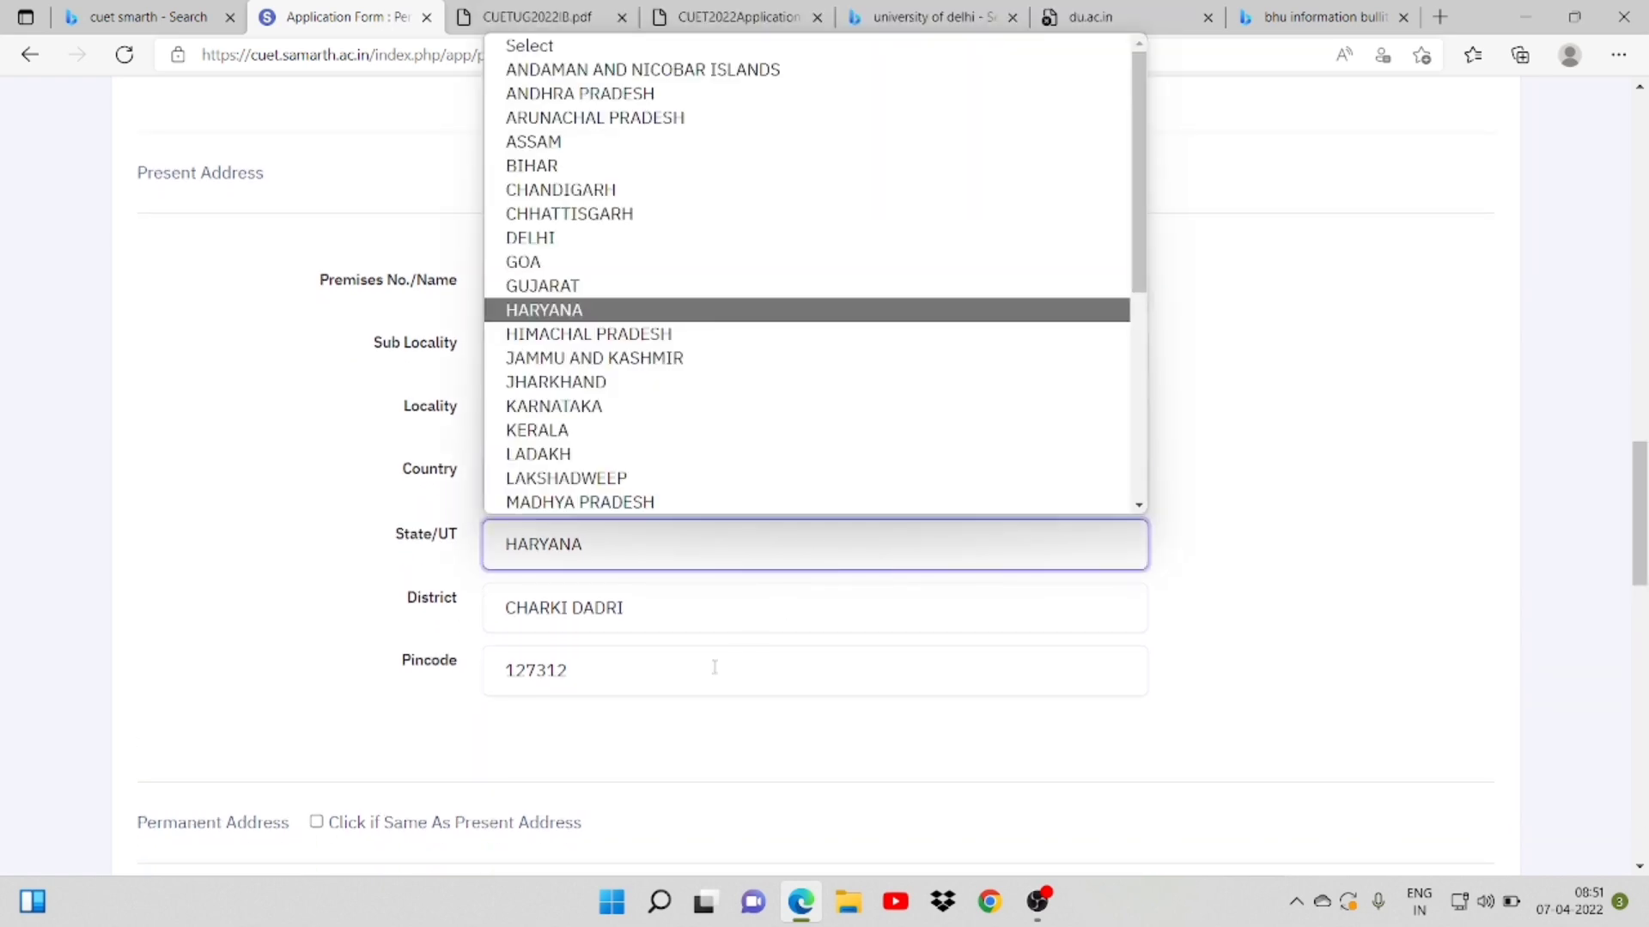
pyautogui.click(704, 673)
pyautogui.moveTo(1642, 515); pyautogui.dragTo(1642, 569)
pyautogui.click(316, 521)
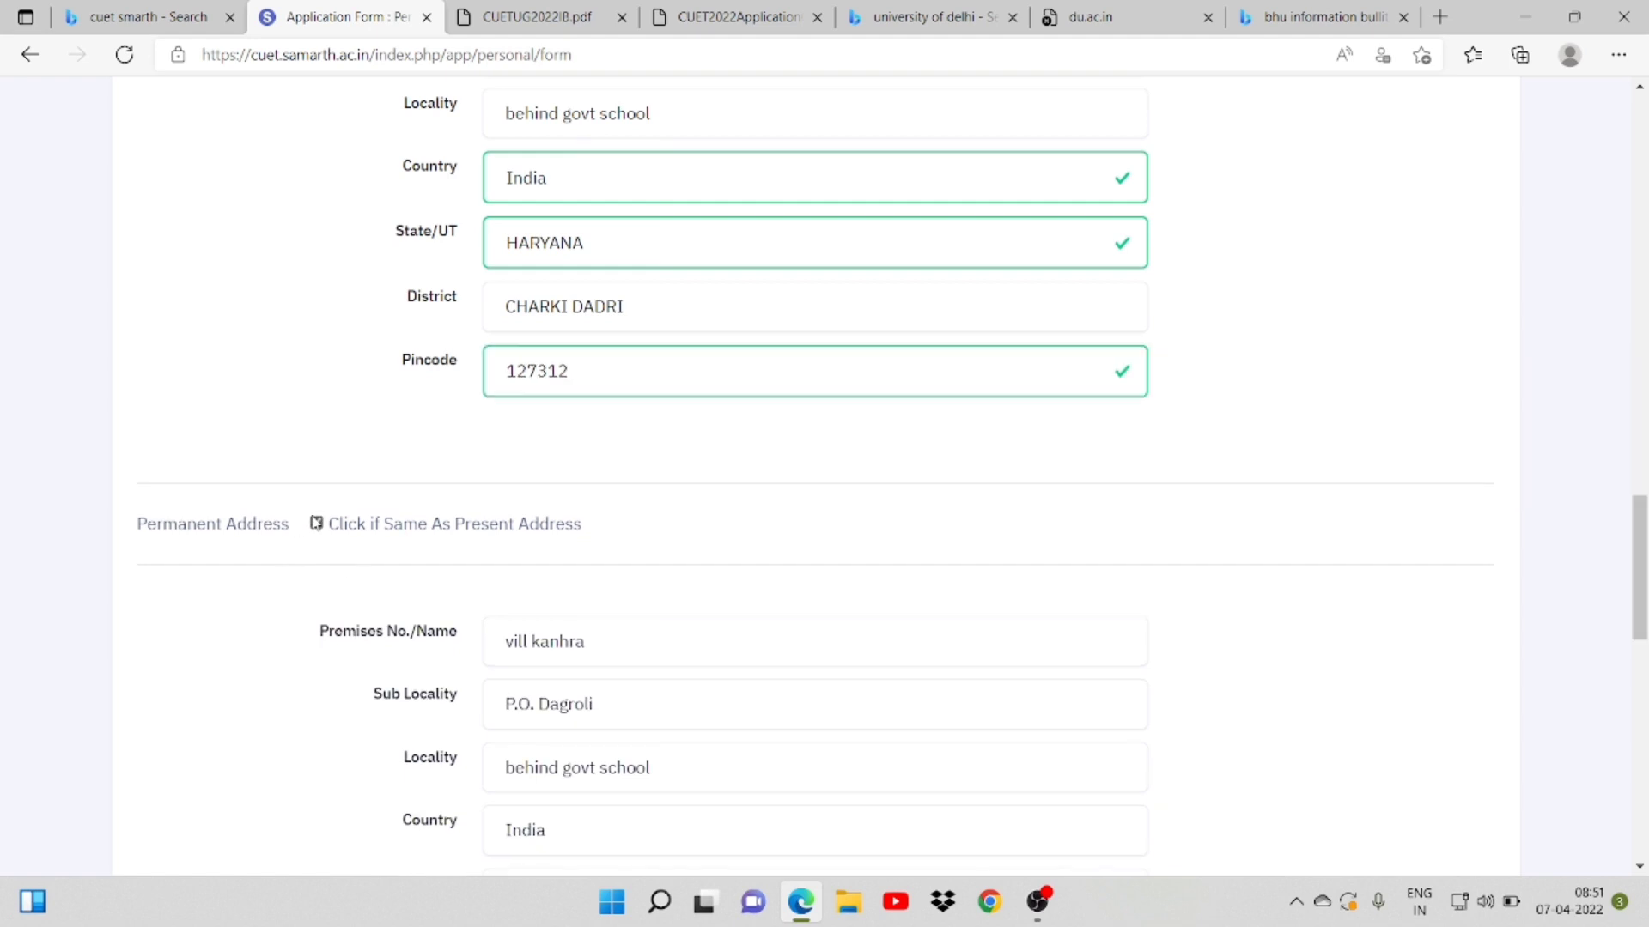
# - Answer No to the below-poverty-line, Kashmiri migrant and defence questions
pyautogui.moveTo(1642, 532); pyautogui.dragTo(1642, 687)
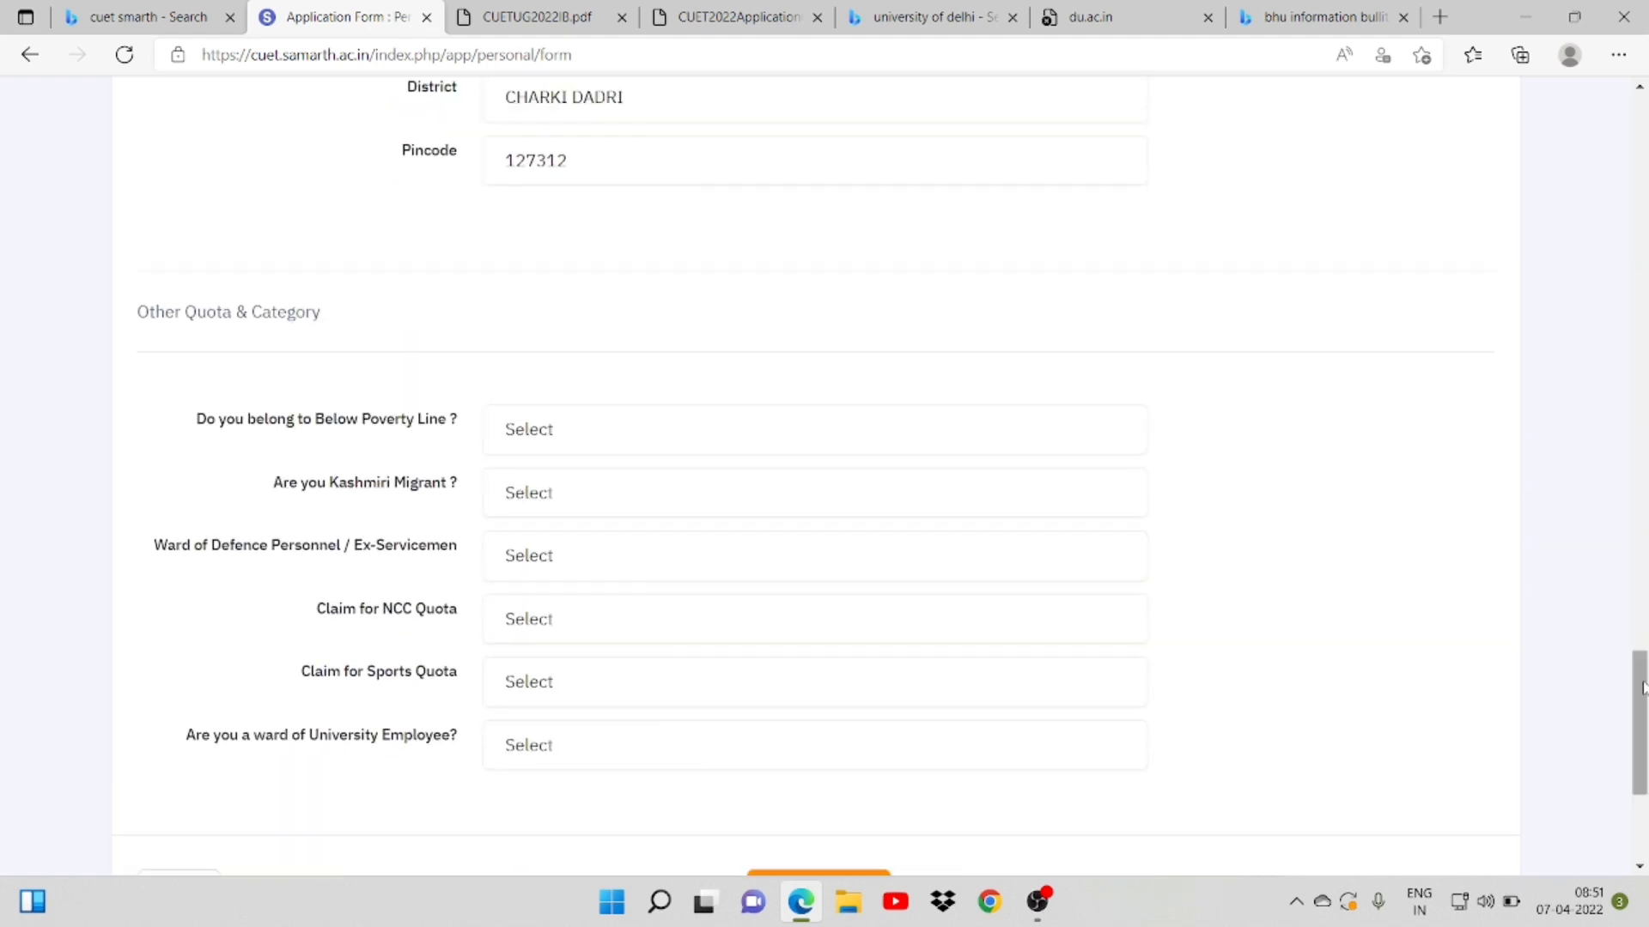
pyautogui.click(785, 417)
pyautogui.press('Down')
pyautogui.press('Down')
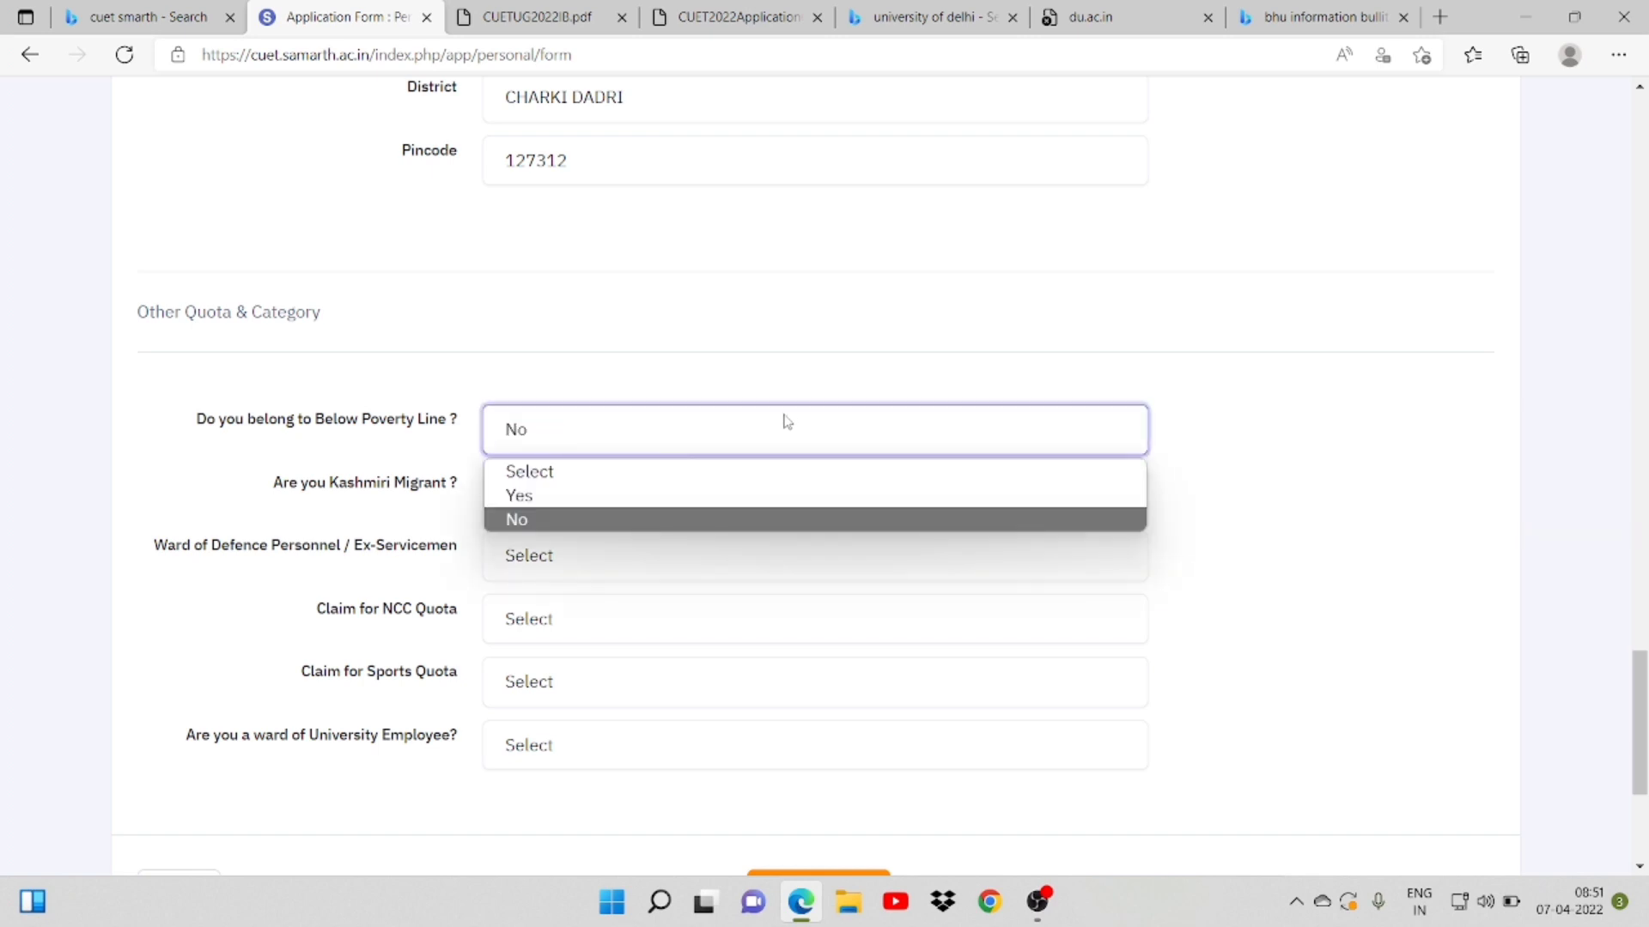
pyautogui.press('Return')
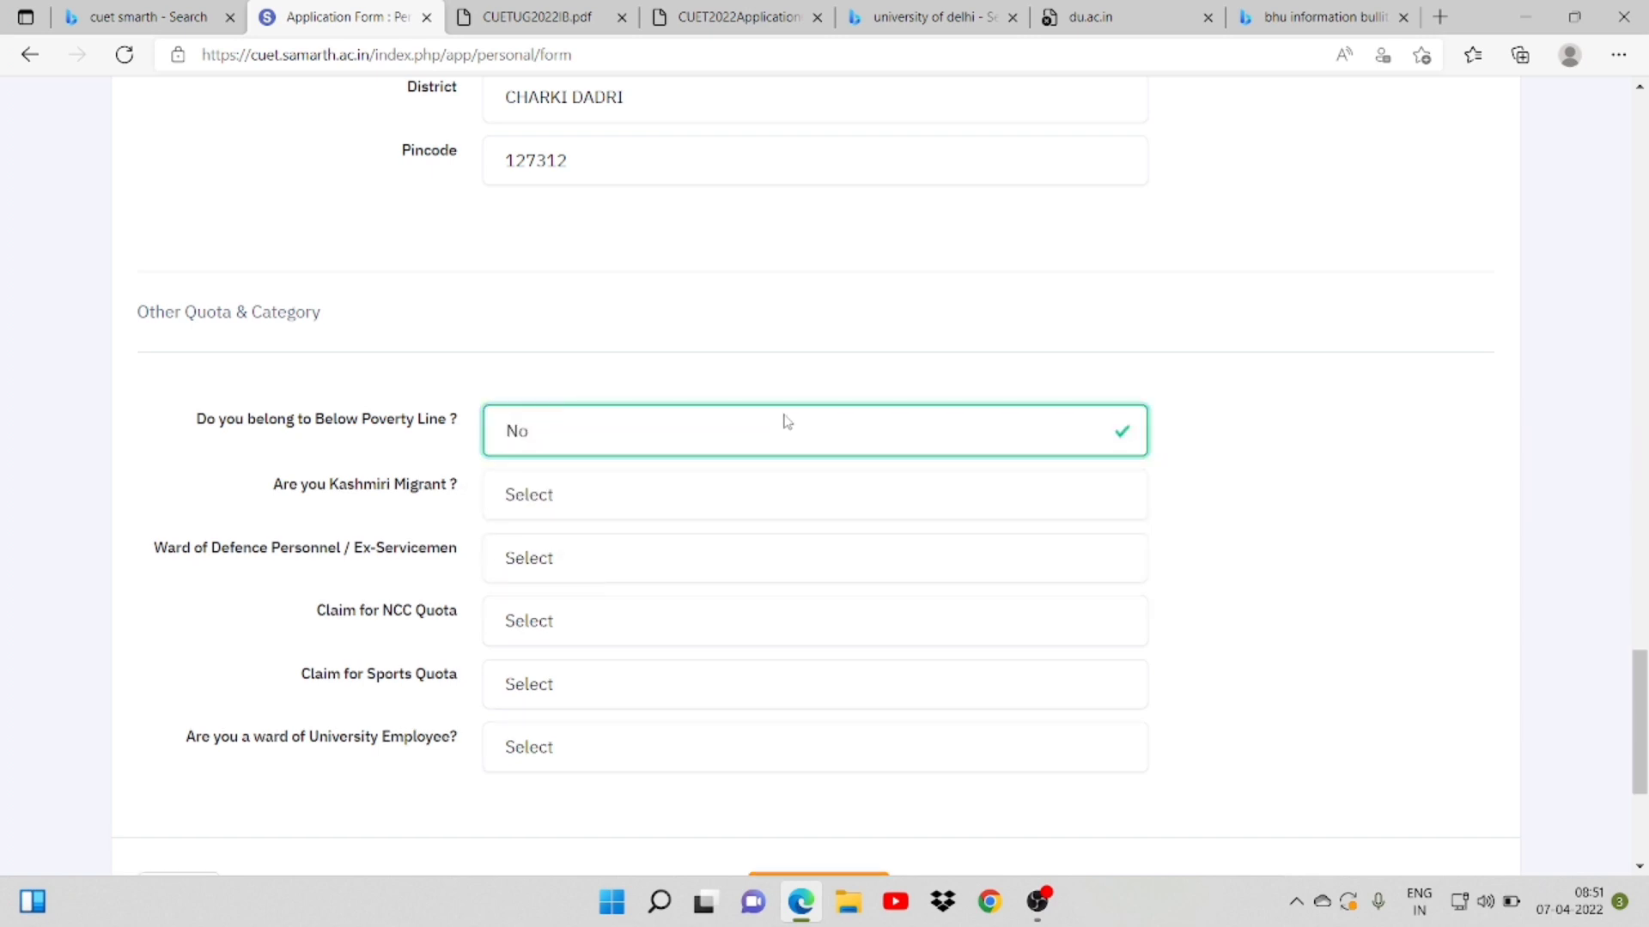
pyautogui.click(785, 422)
pyautogui.click(704, 498)
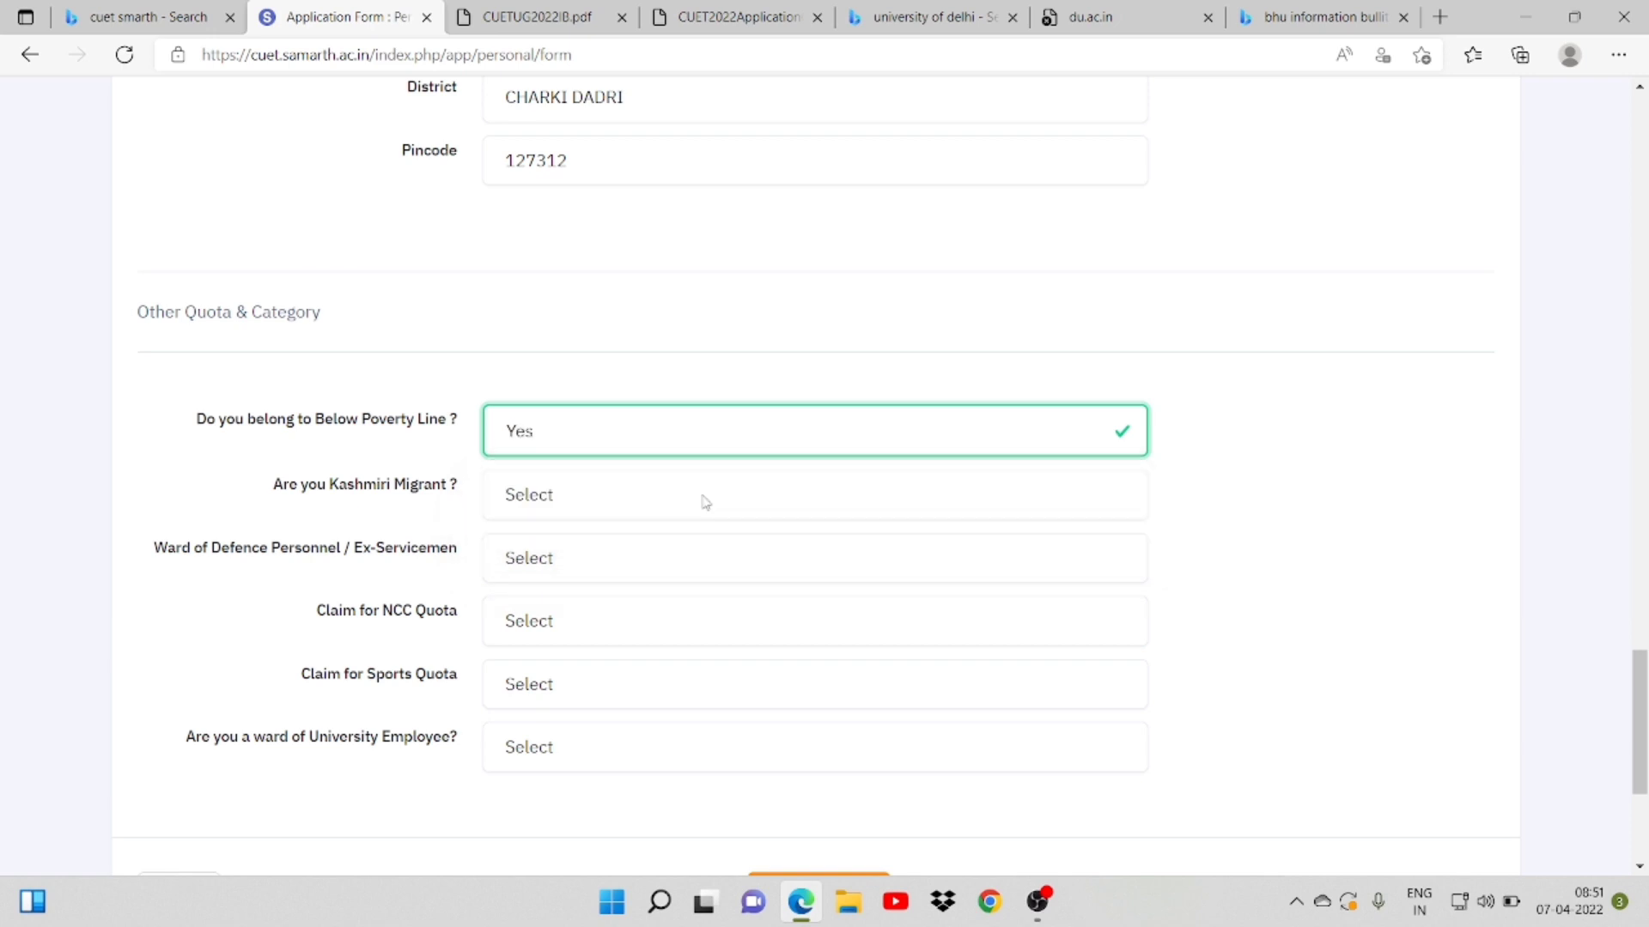
pyautogui.click(688, 436)
pyautogui.press('Down')
pyautogui.press('Return')
pyautogui.press('Tab')
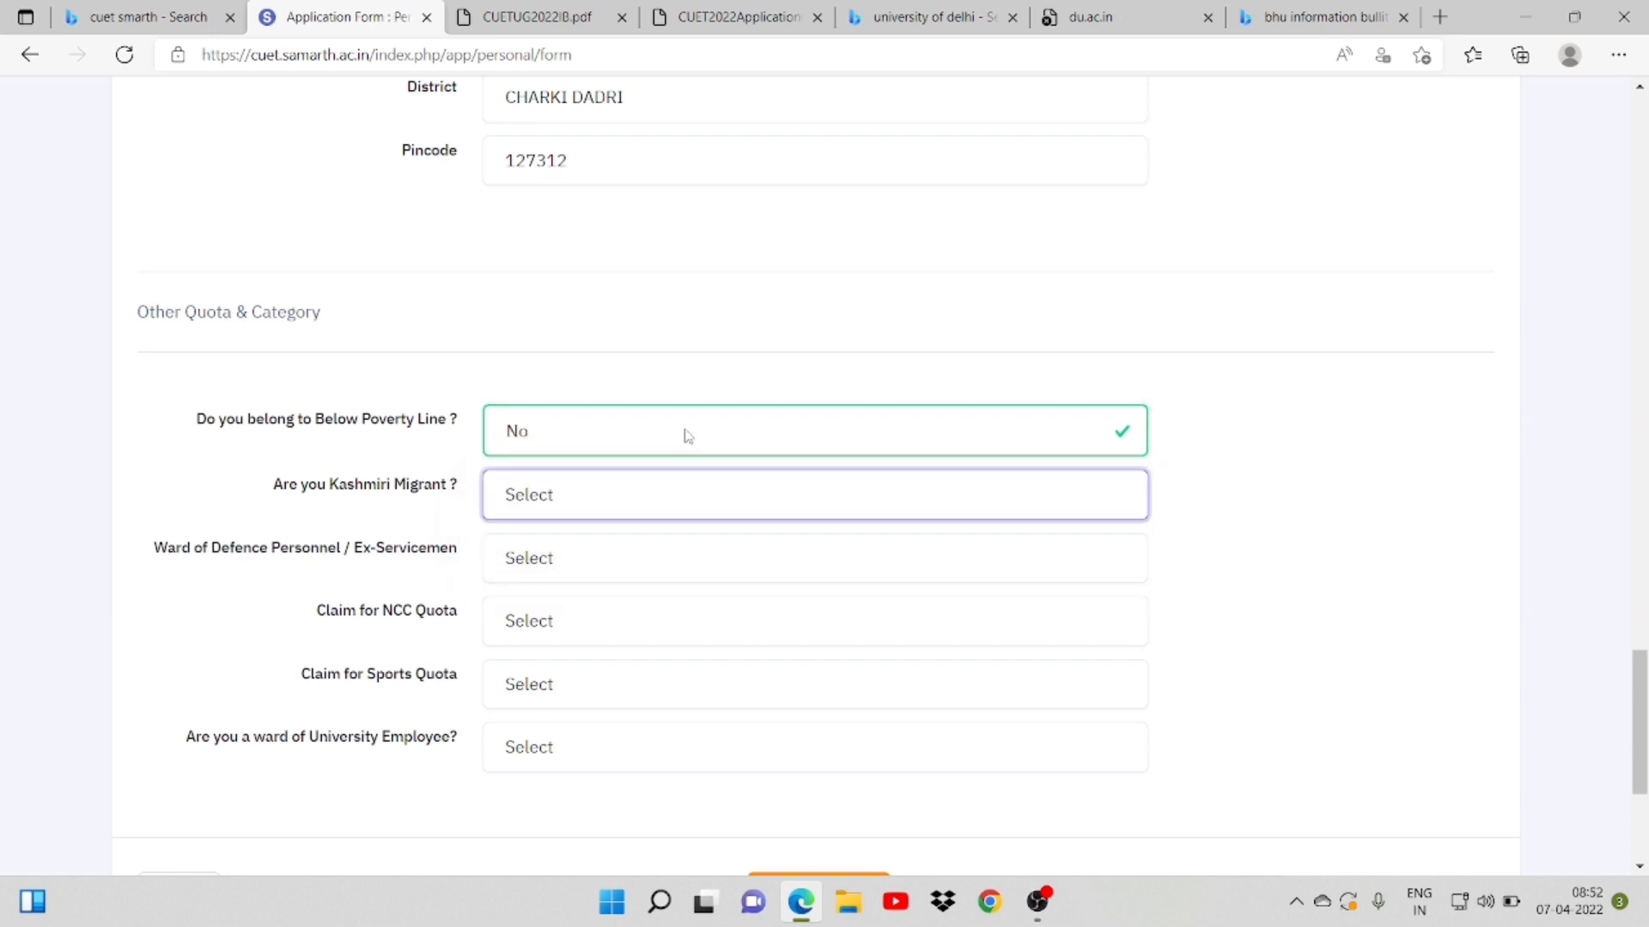
pyautogui.press('Down')
pyautogui.press('Down')
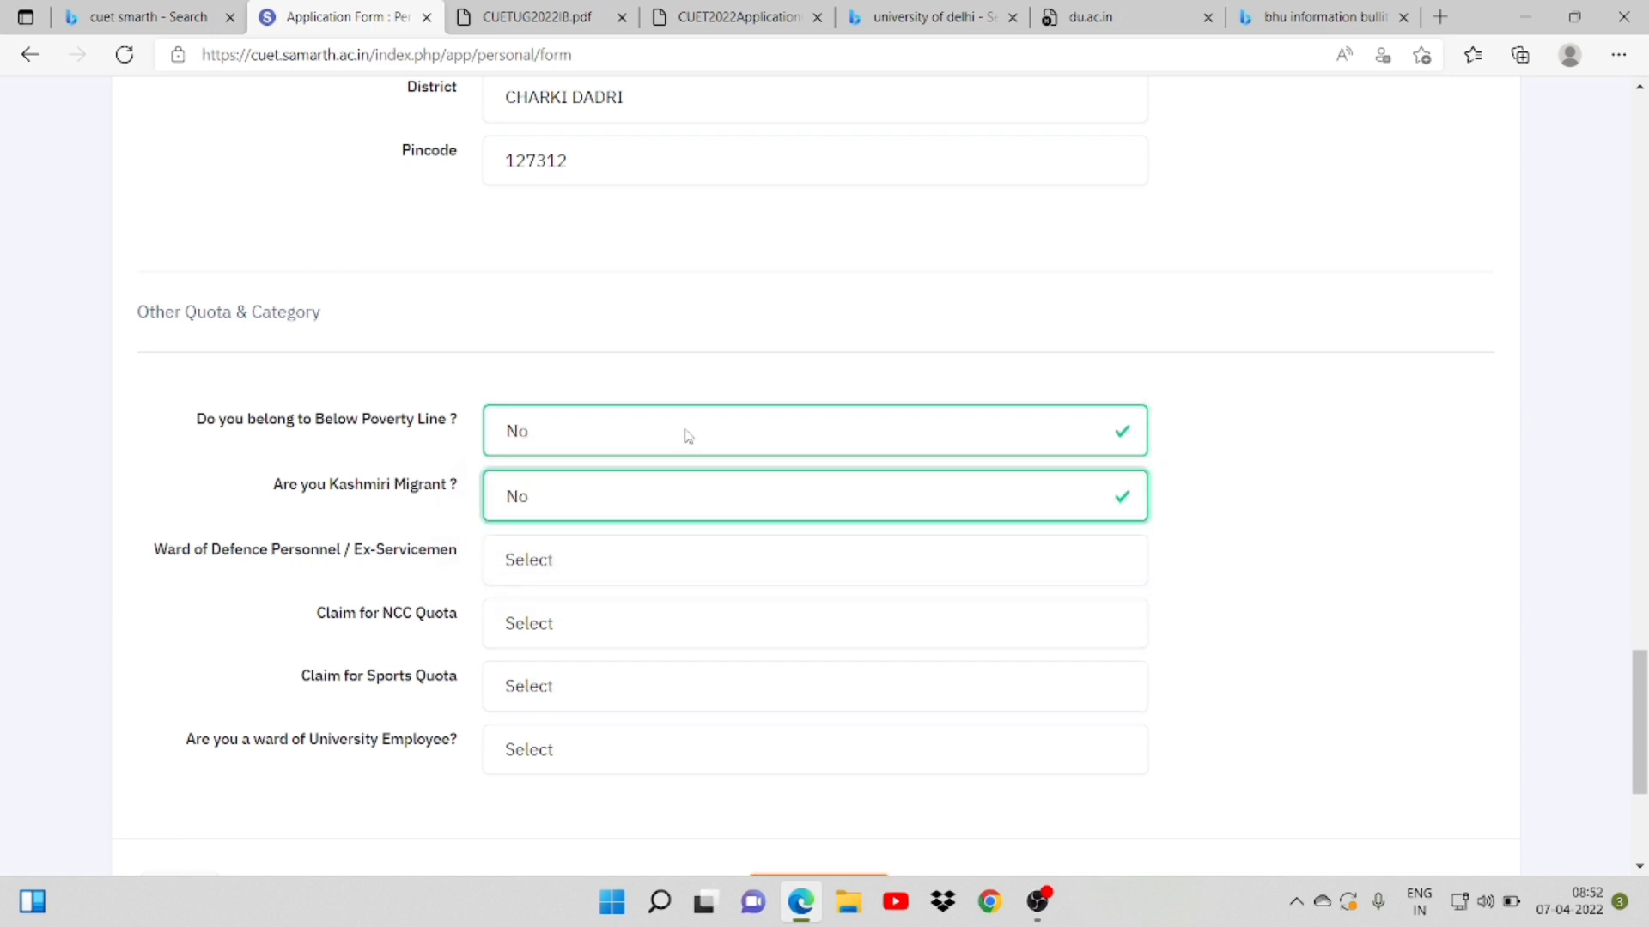
pyautogui.press('Tab')
pyautogui.press('Down')
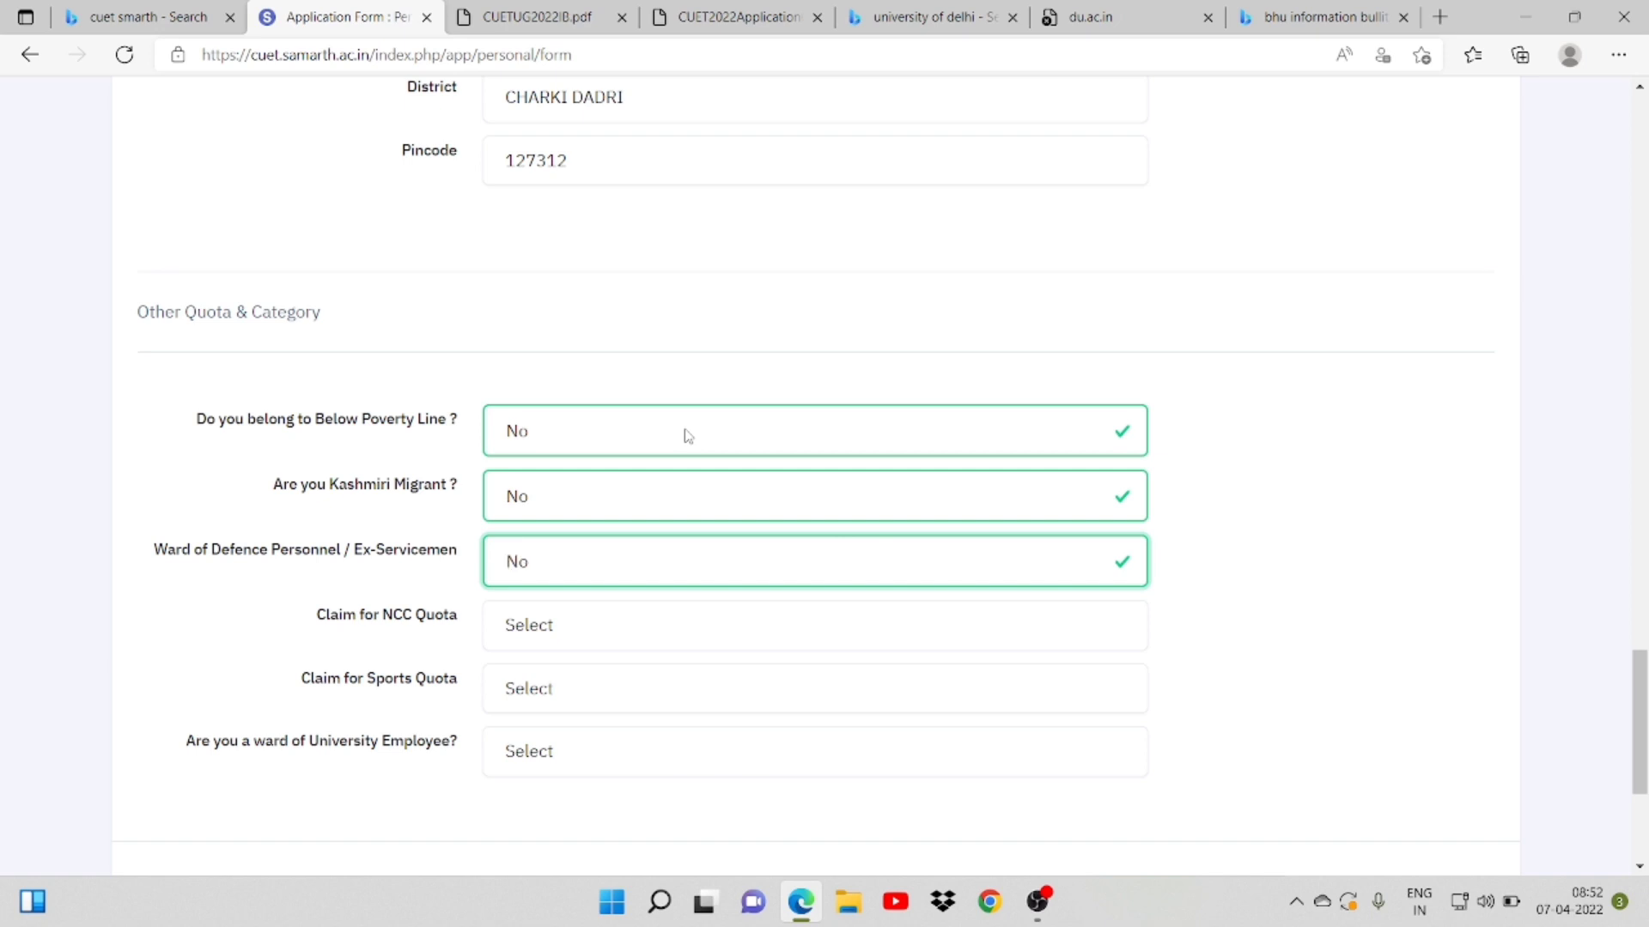
# - Set the NCC quota answer to No
pyautogui.press('Tab')
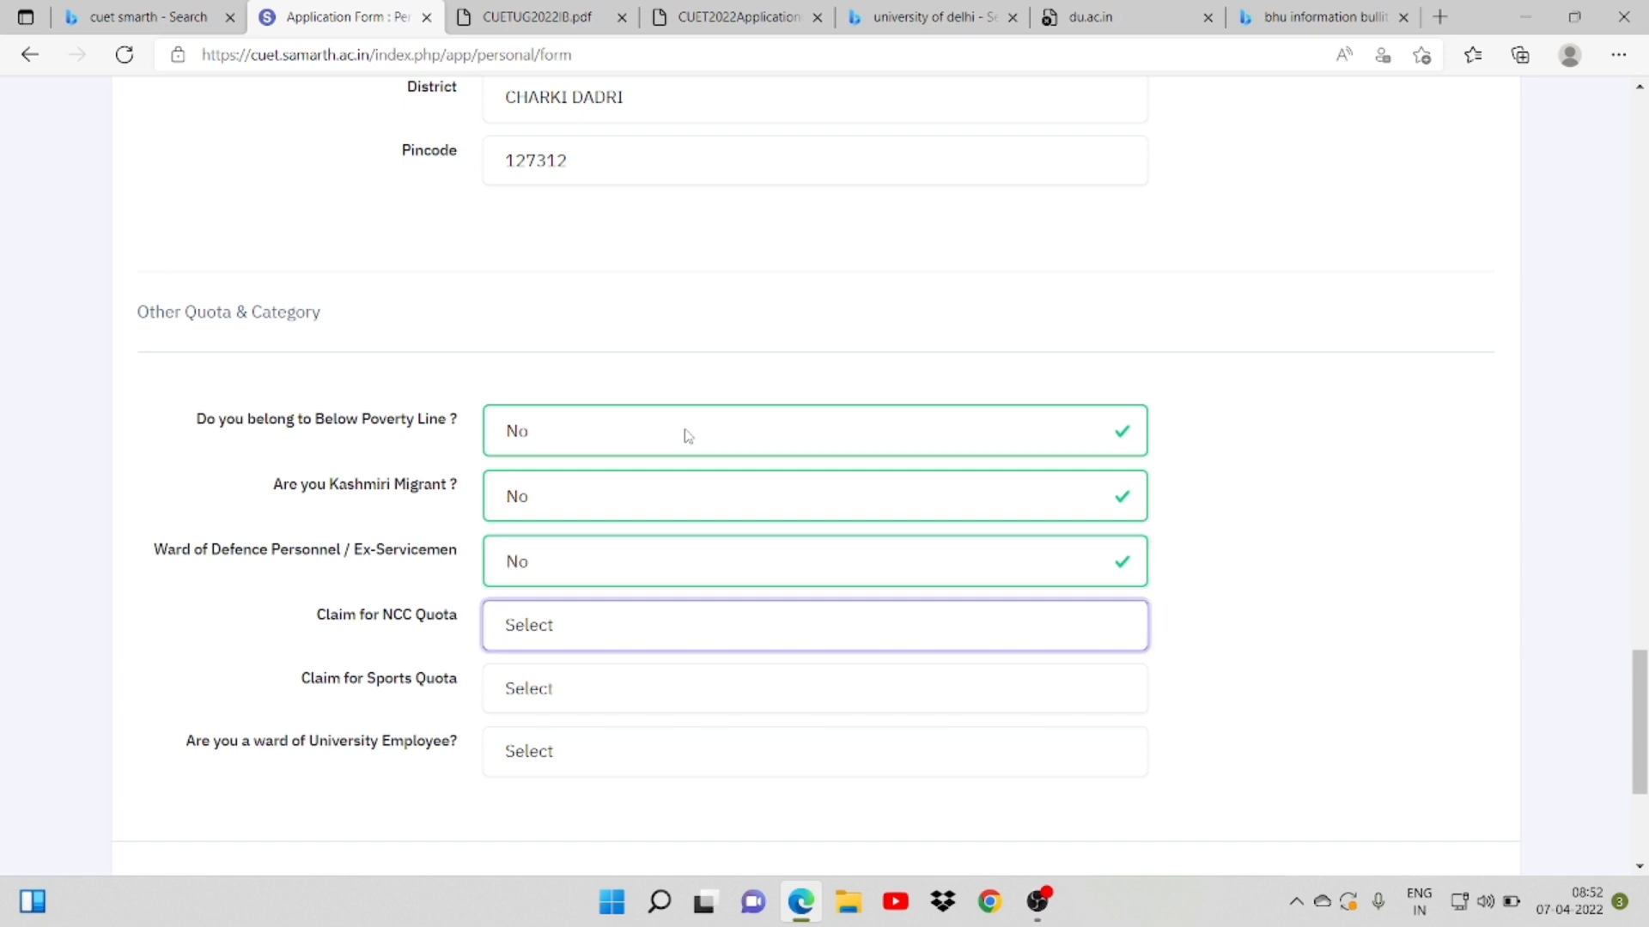
pyautogui.press('y')
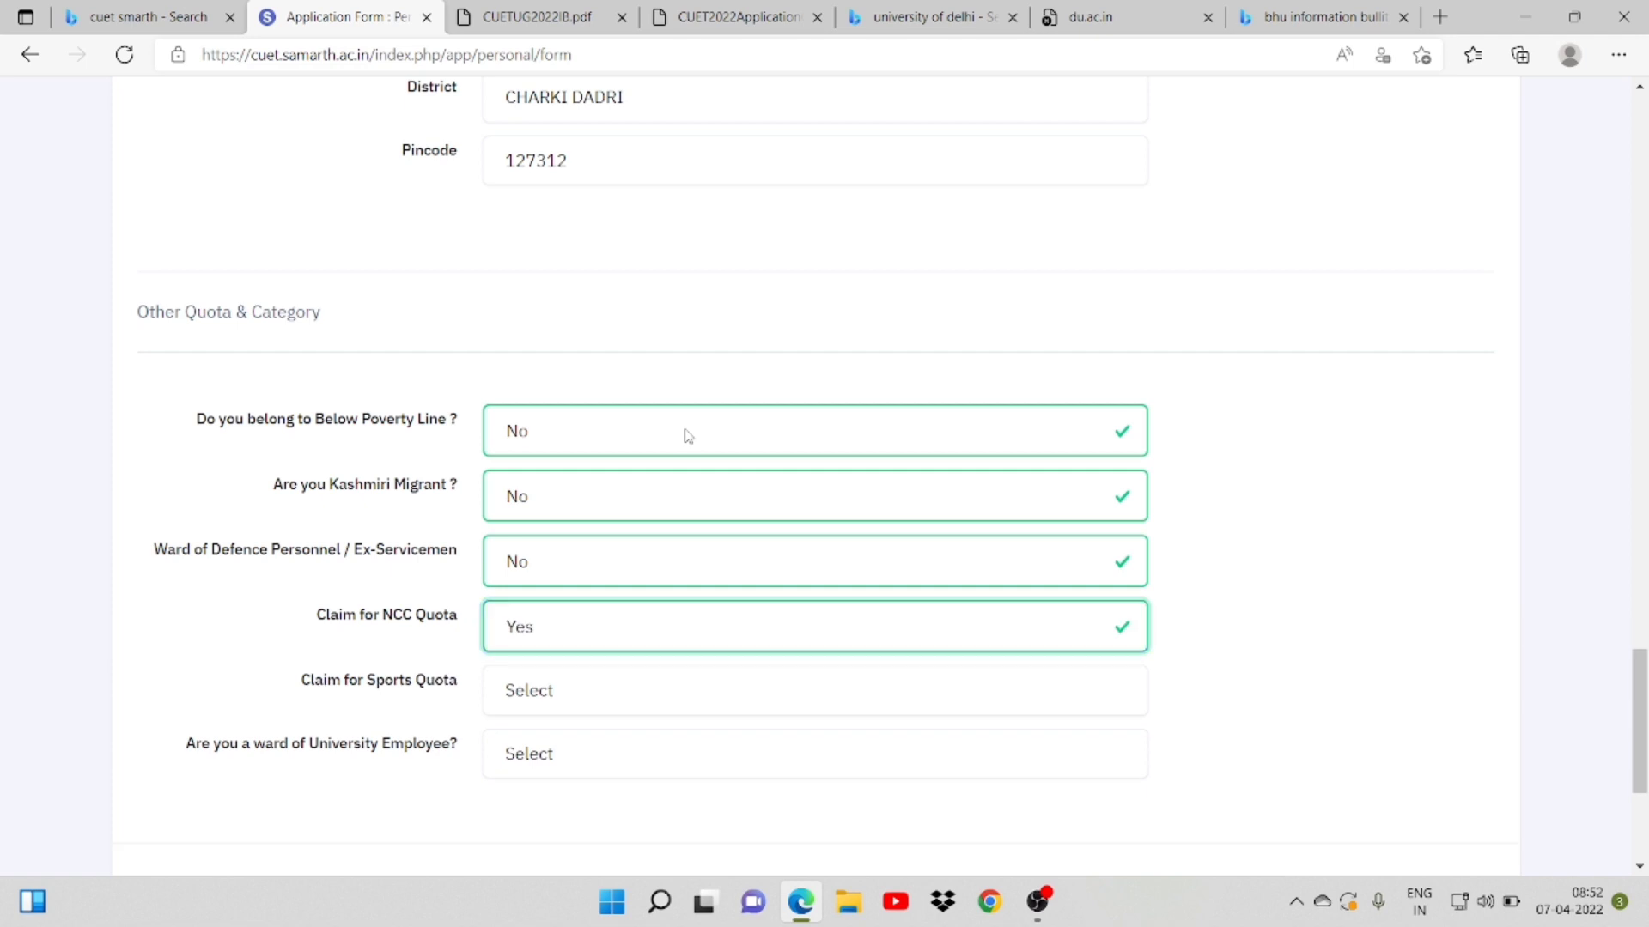
pyautogui.press('n')
pyautogui.press('Tab')
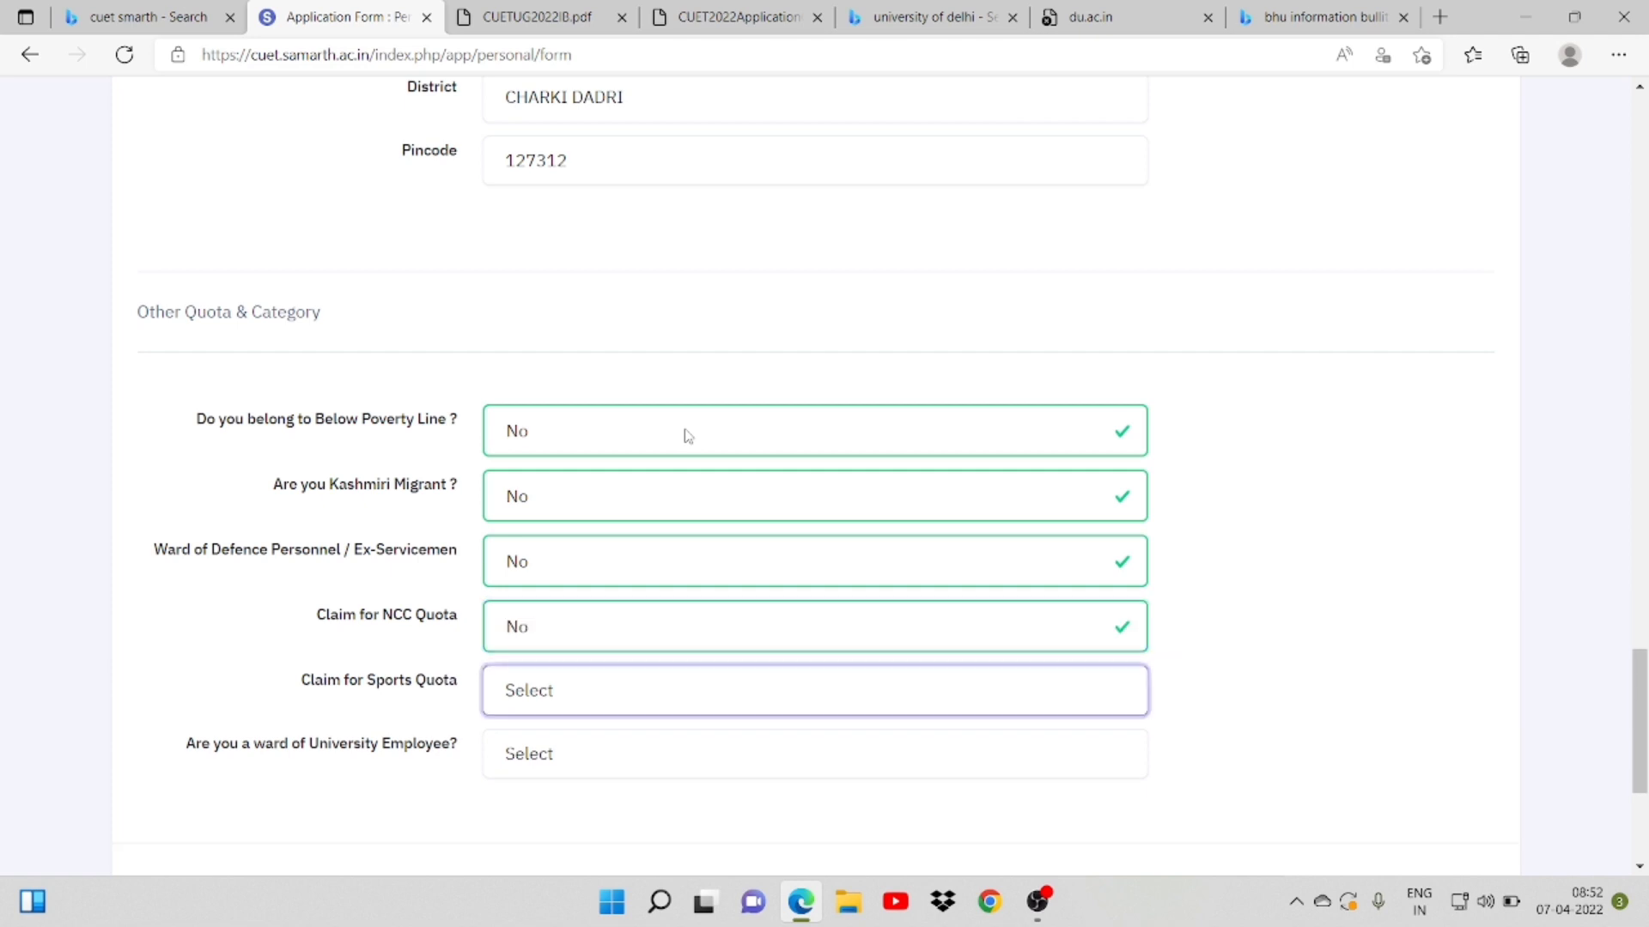
pyautogui.press('y')
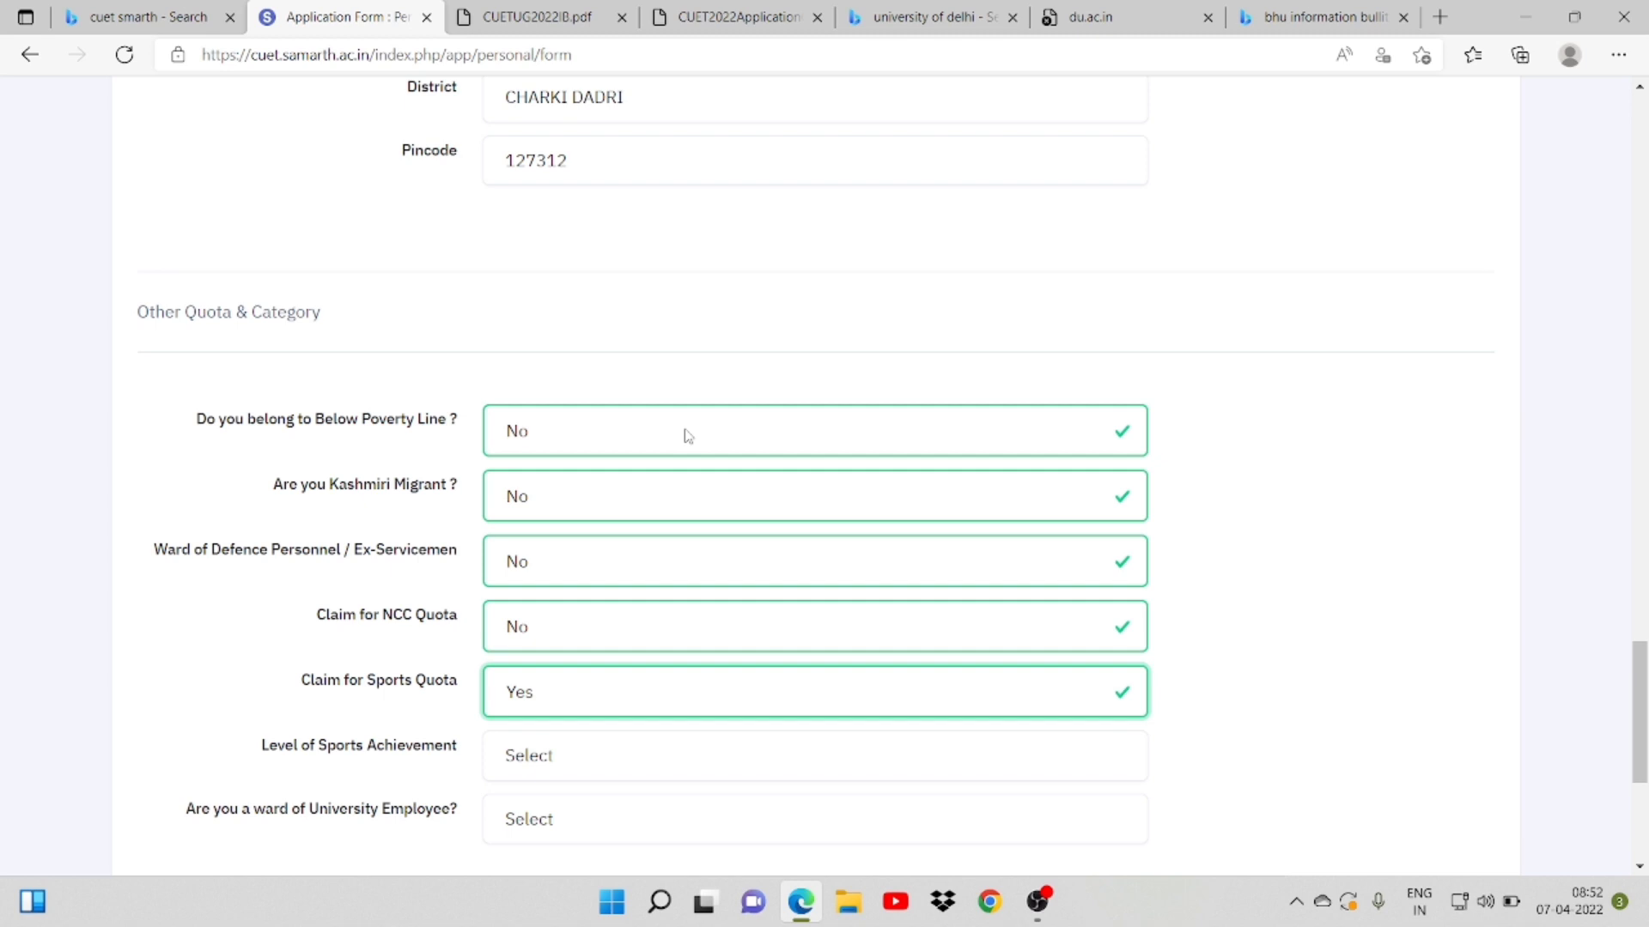
pyautogui.click(786, 615)
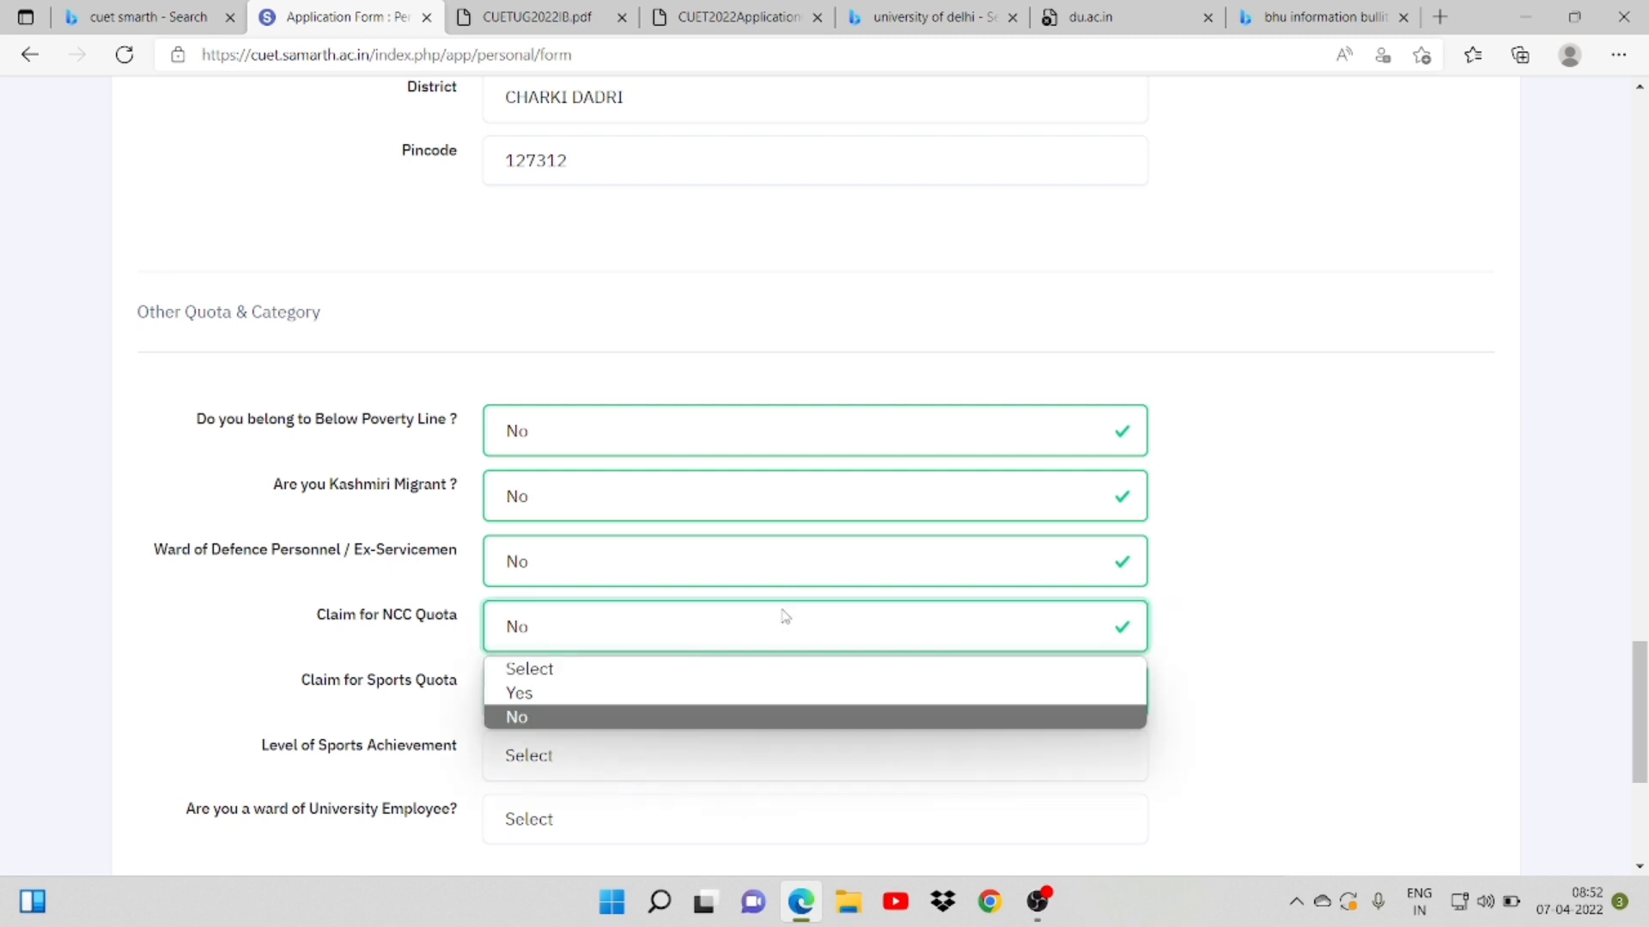
pyautogui.press('y')
pyautogui.press('Return')
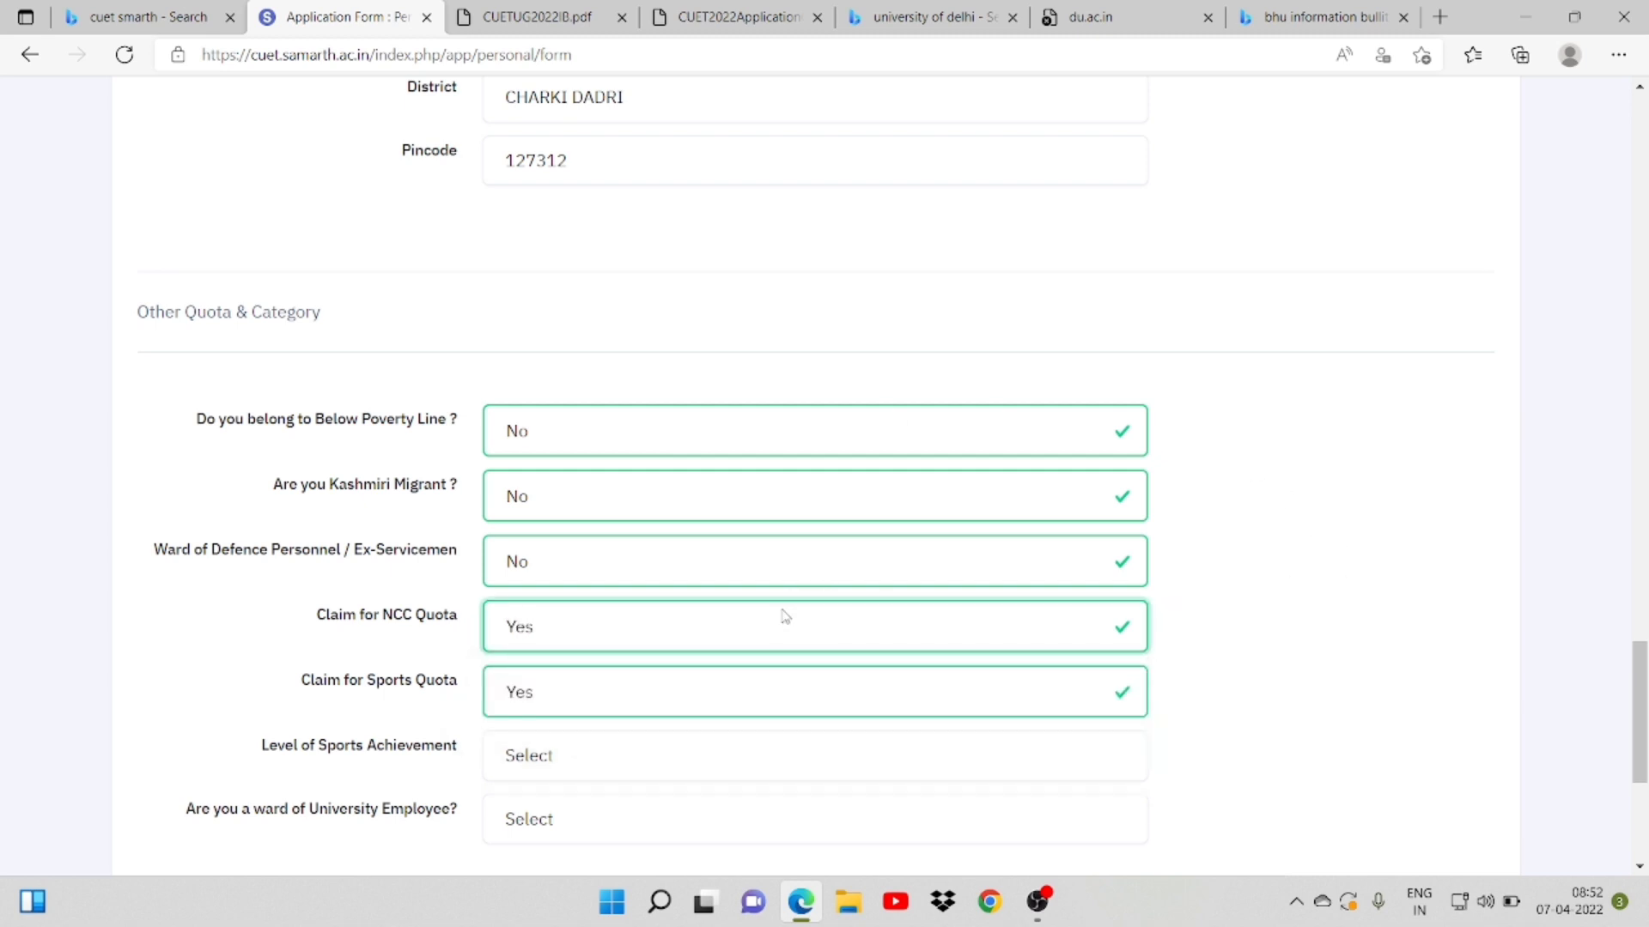
pyautogui.click(786, 615)
pyautogui.press('n')
pyautogui.press('Return')
# - Claim the sports quota at the All India/Inter Zonal AIU achievement level
pyautogui.click(726, 685)
pyautogui.press('n')
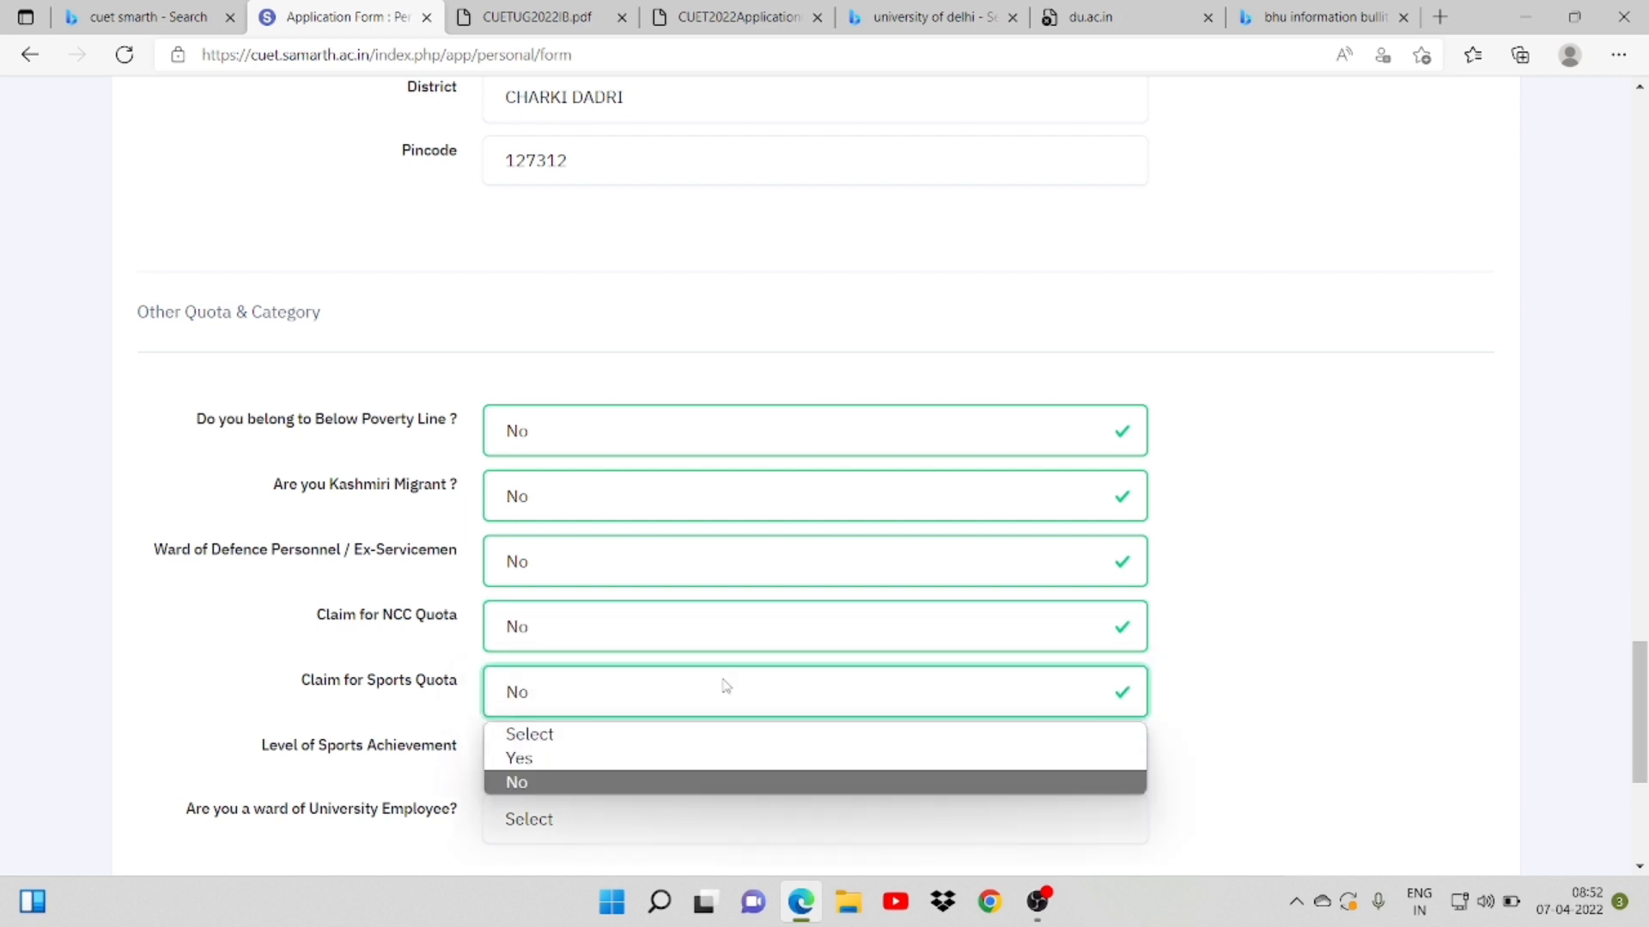
pyautogui.press('y')
pyautogui.press('Return')
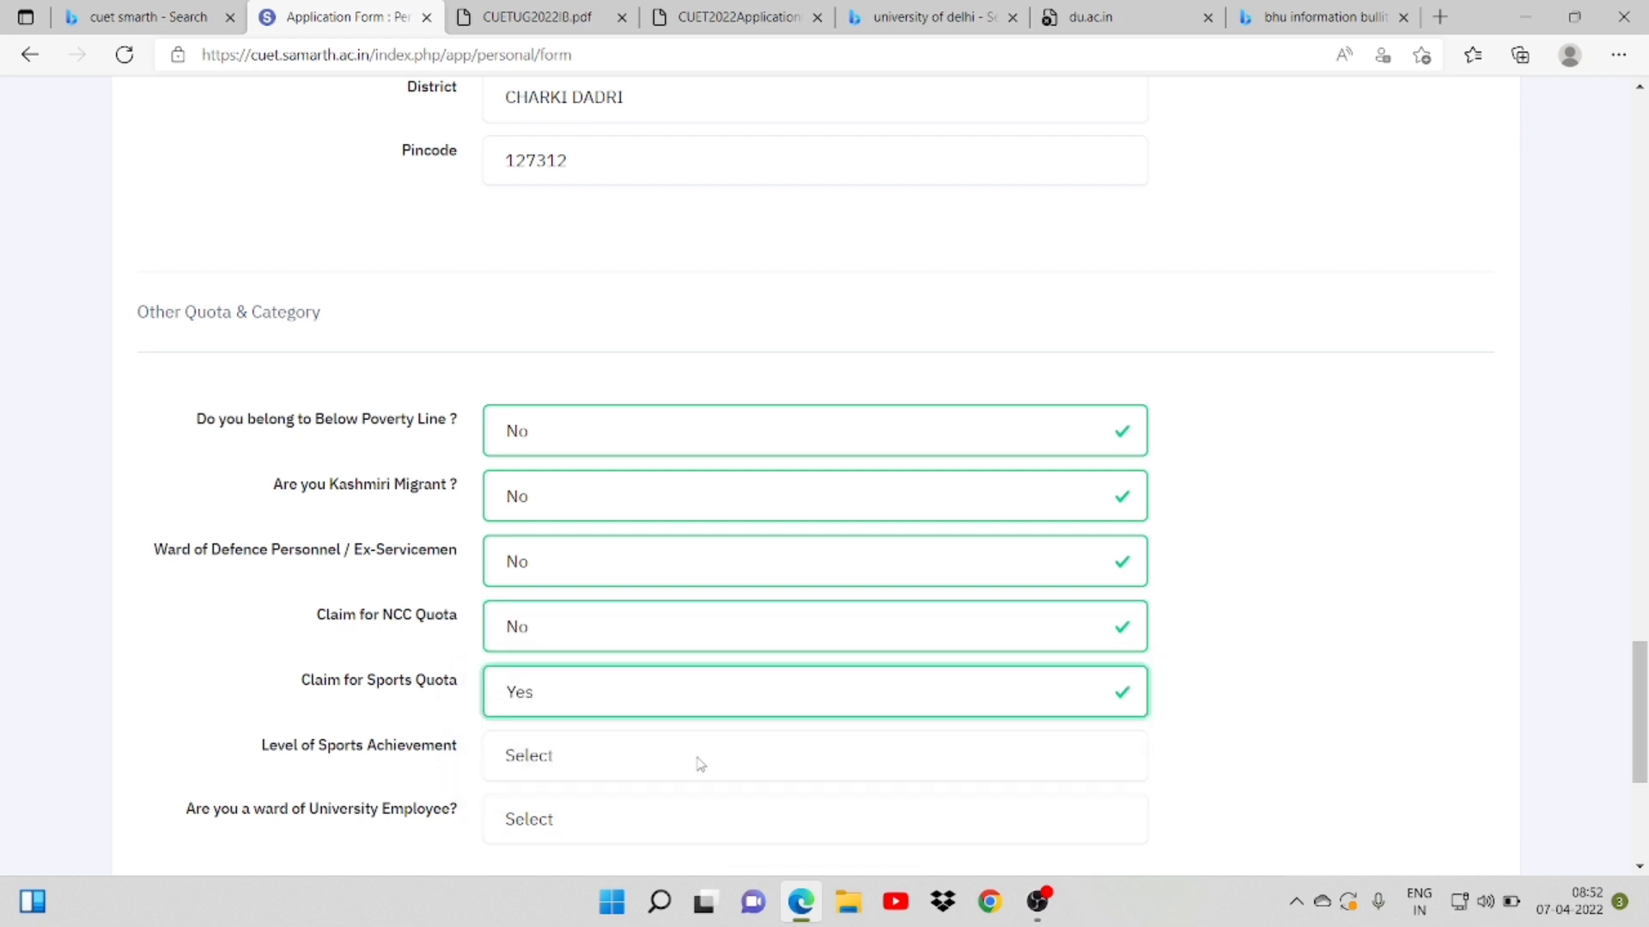
pyautogui.click(700, 761)
pyautogui.press('Down')
pyautogui.press('Down')
pyautogui.press('Down')
pyautogui.press('Down')
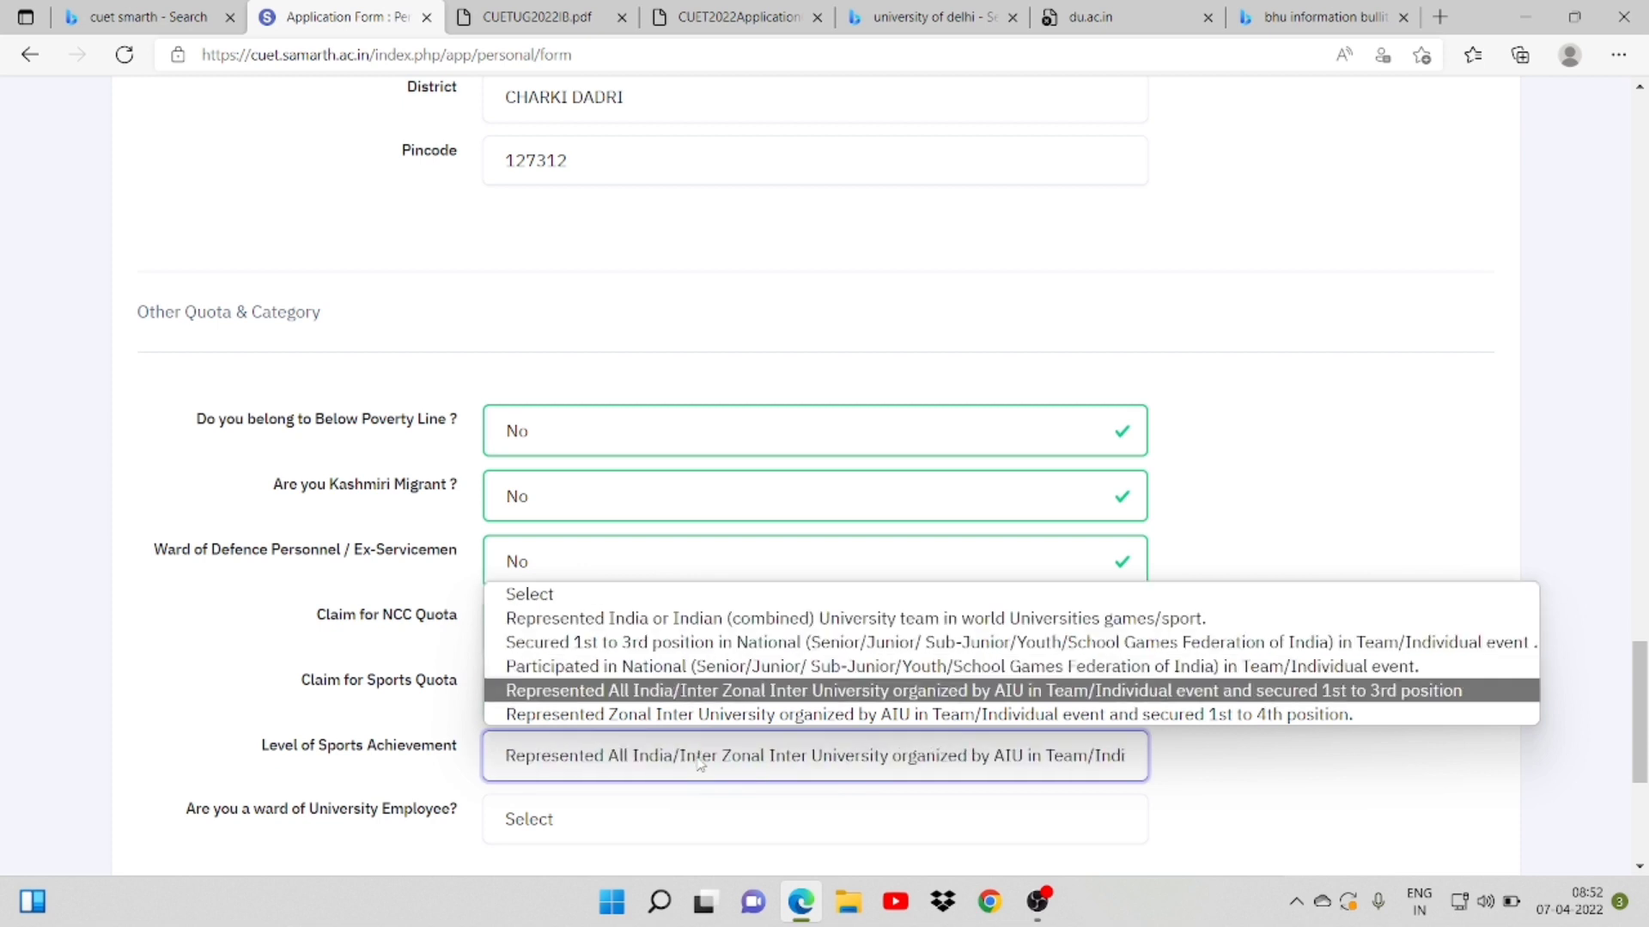
pyautogui.press('Return')
pyautogui.scroll(-3, 1012, 458)
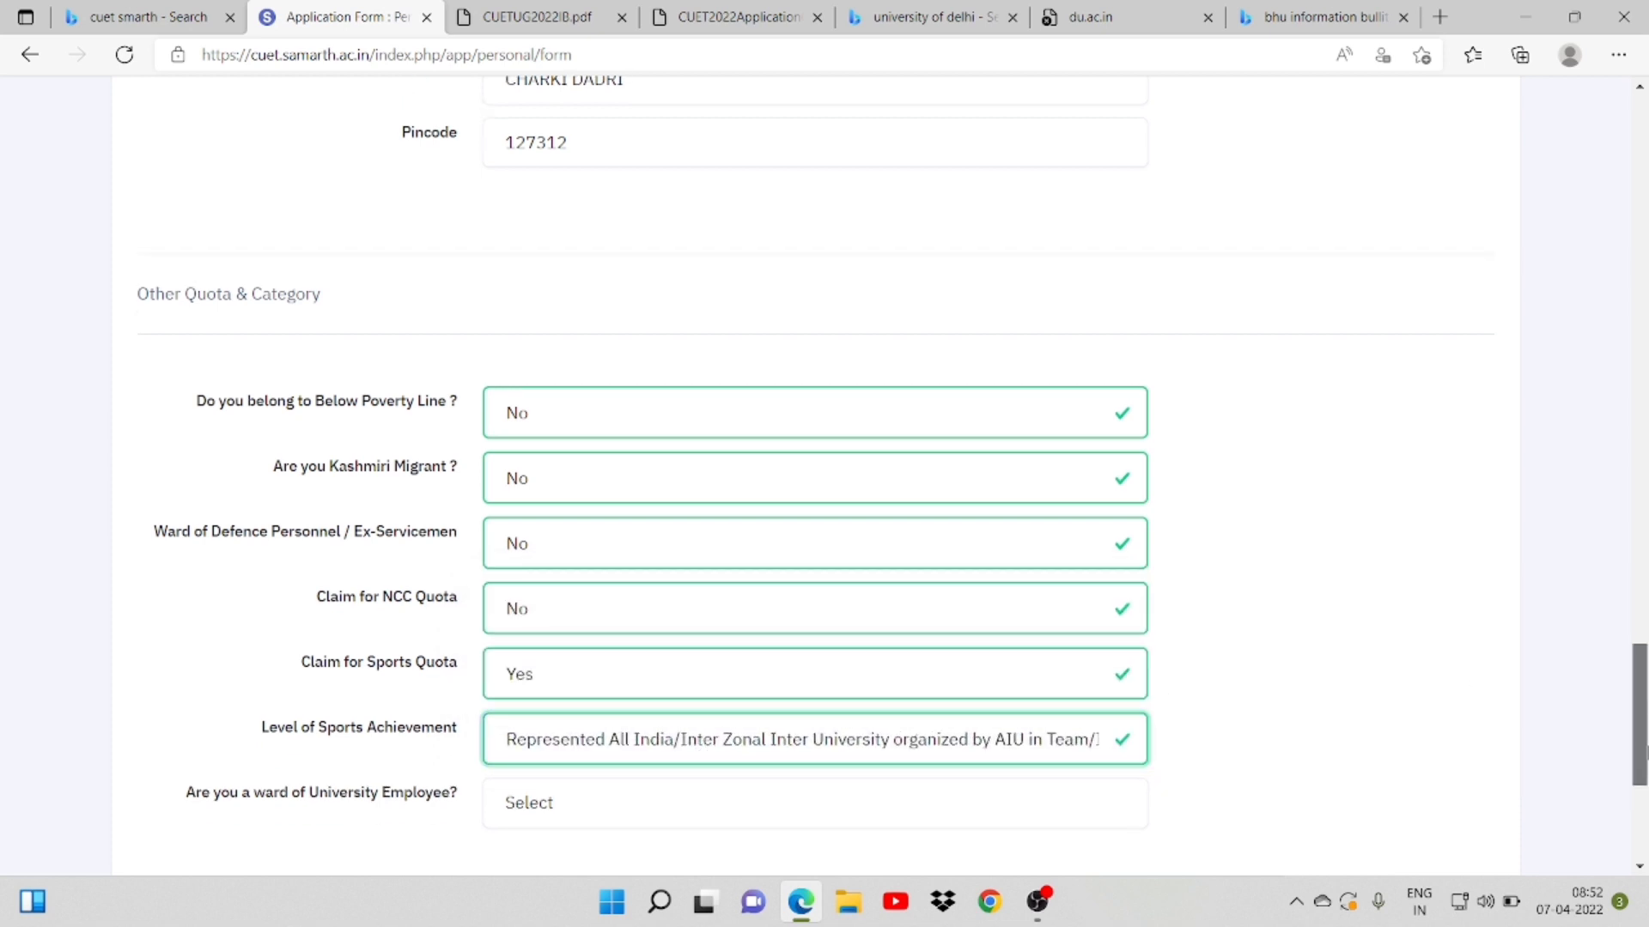
# - Change the sports quota to No and try Yes on the university-employee questions
pyautogui.click(1009, 379)
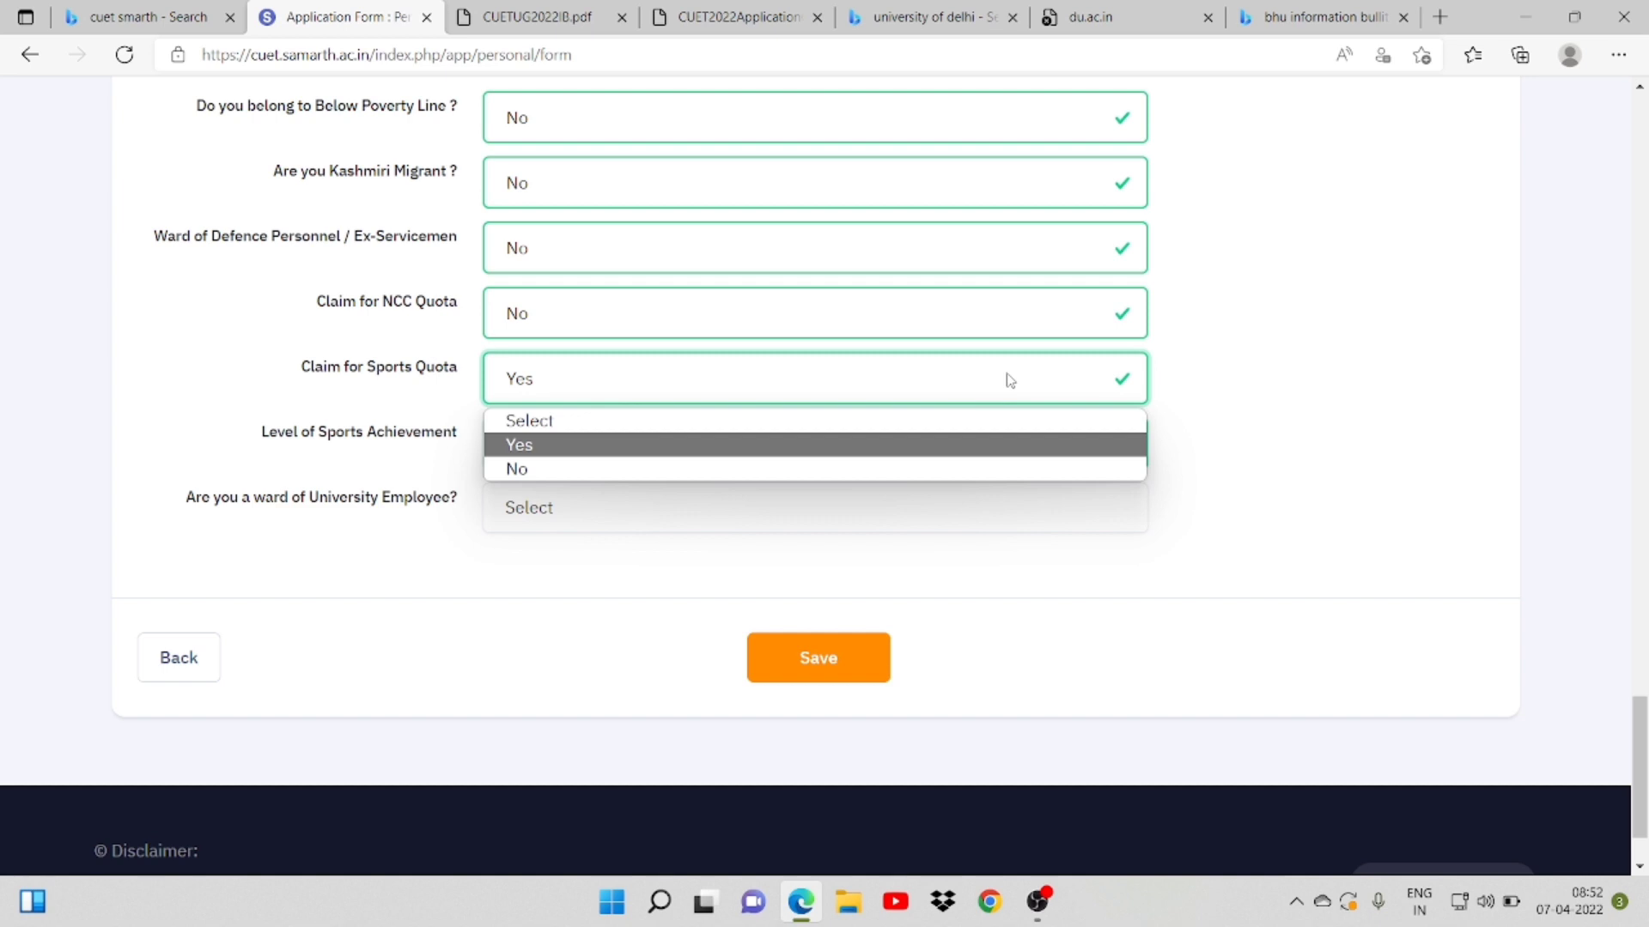
pyautogui.press('Down')
pyautogui.press('Return')
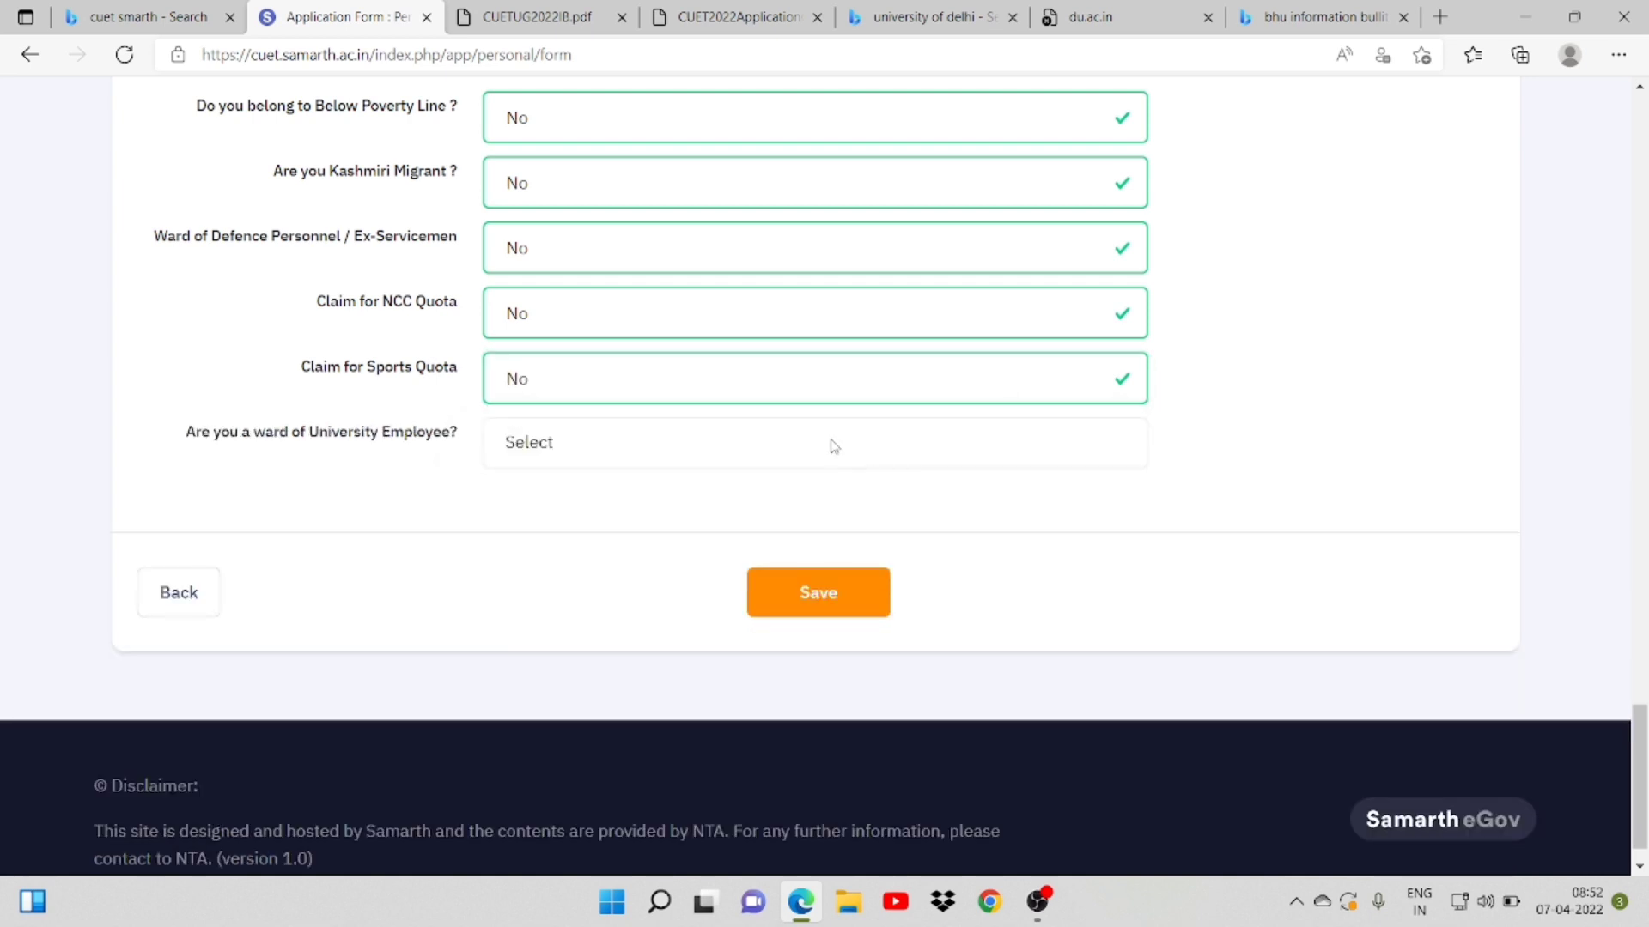
pyautogui.click(834, 447)
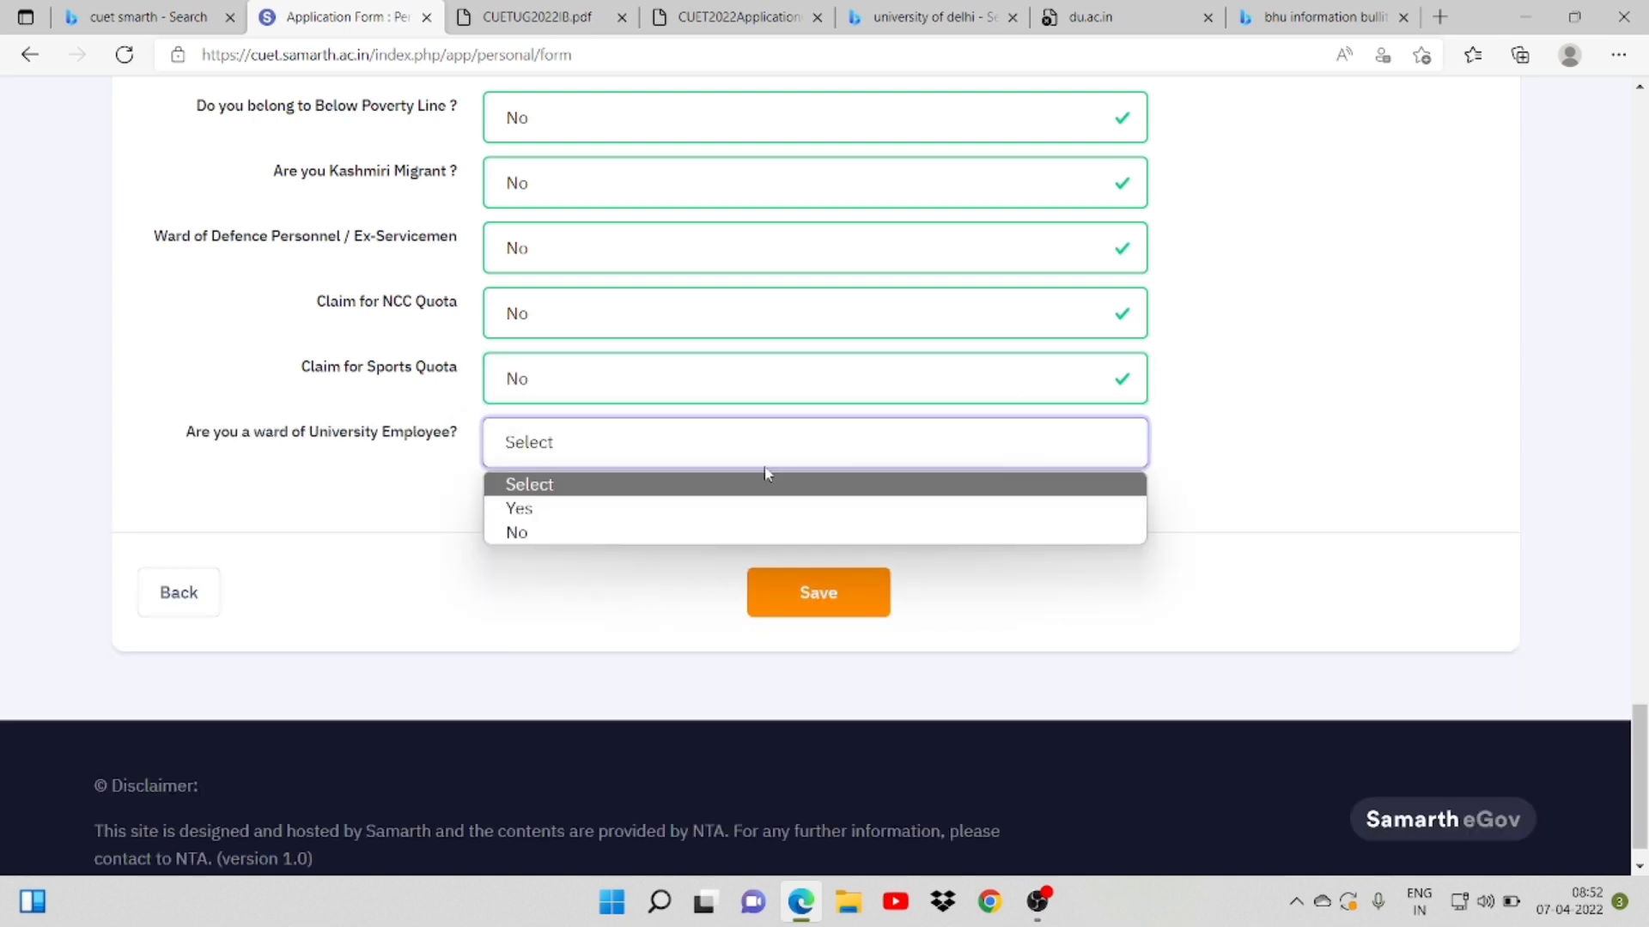
pyautogui.click(750, 507)
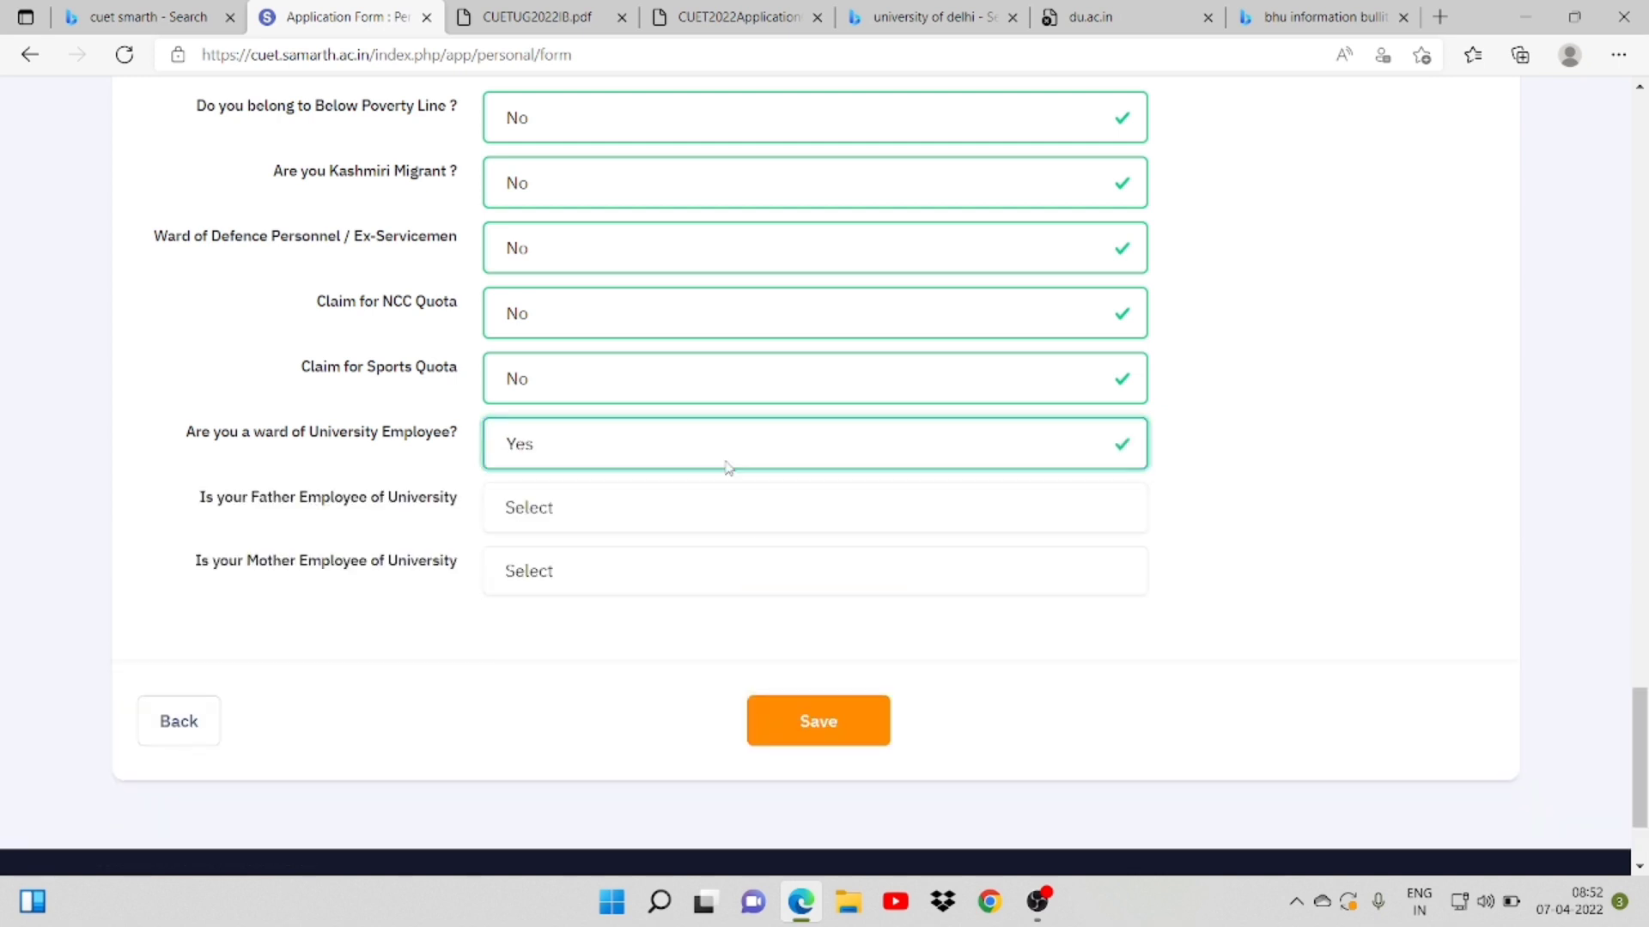
pyautogui.click(723, 514)
pyautogui.press('Down')
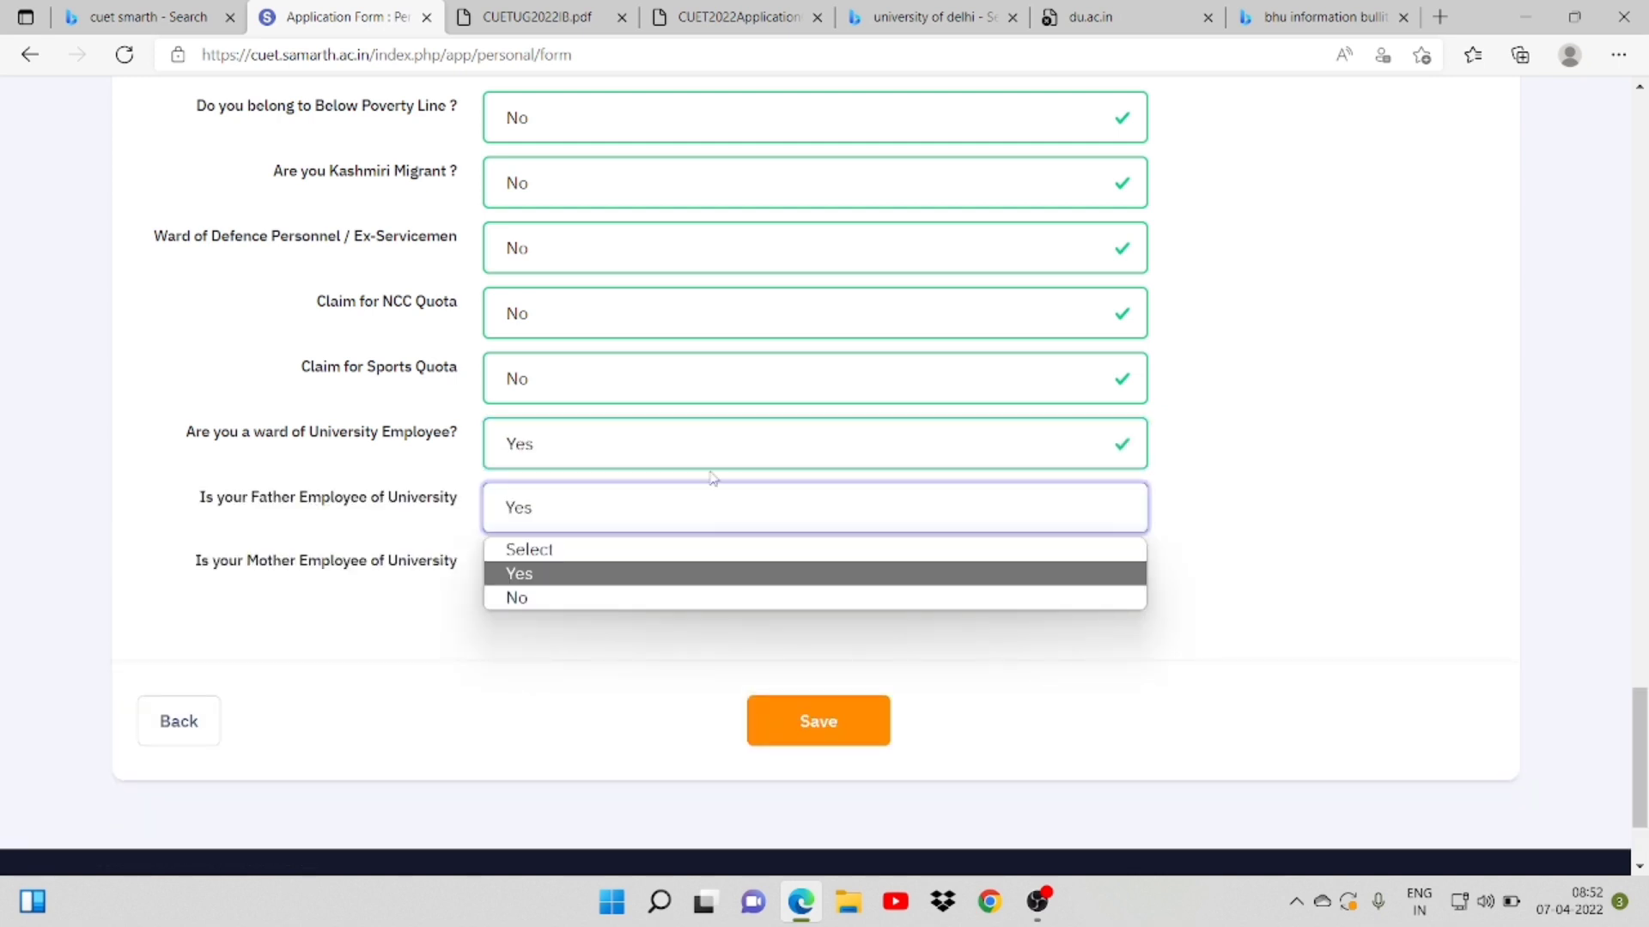
pyautogui.click(710, 495)
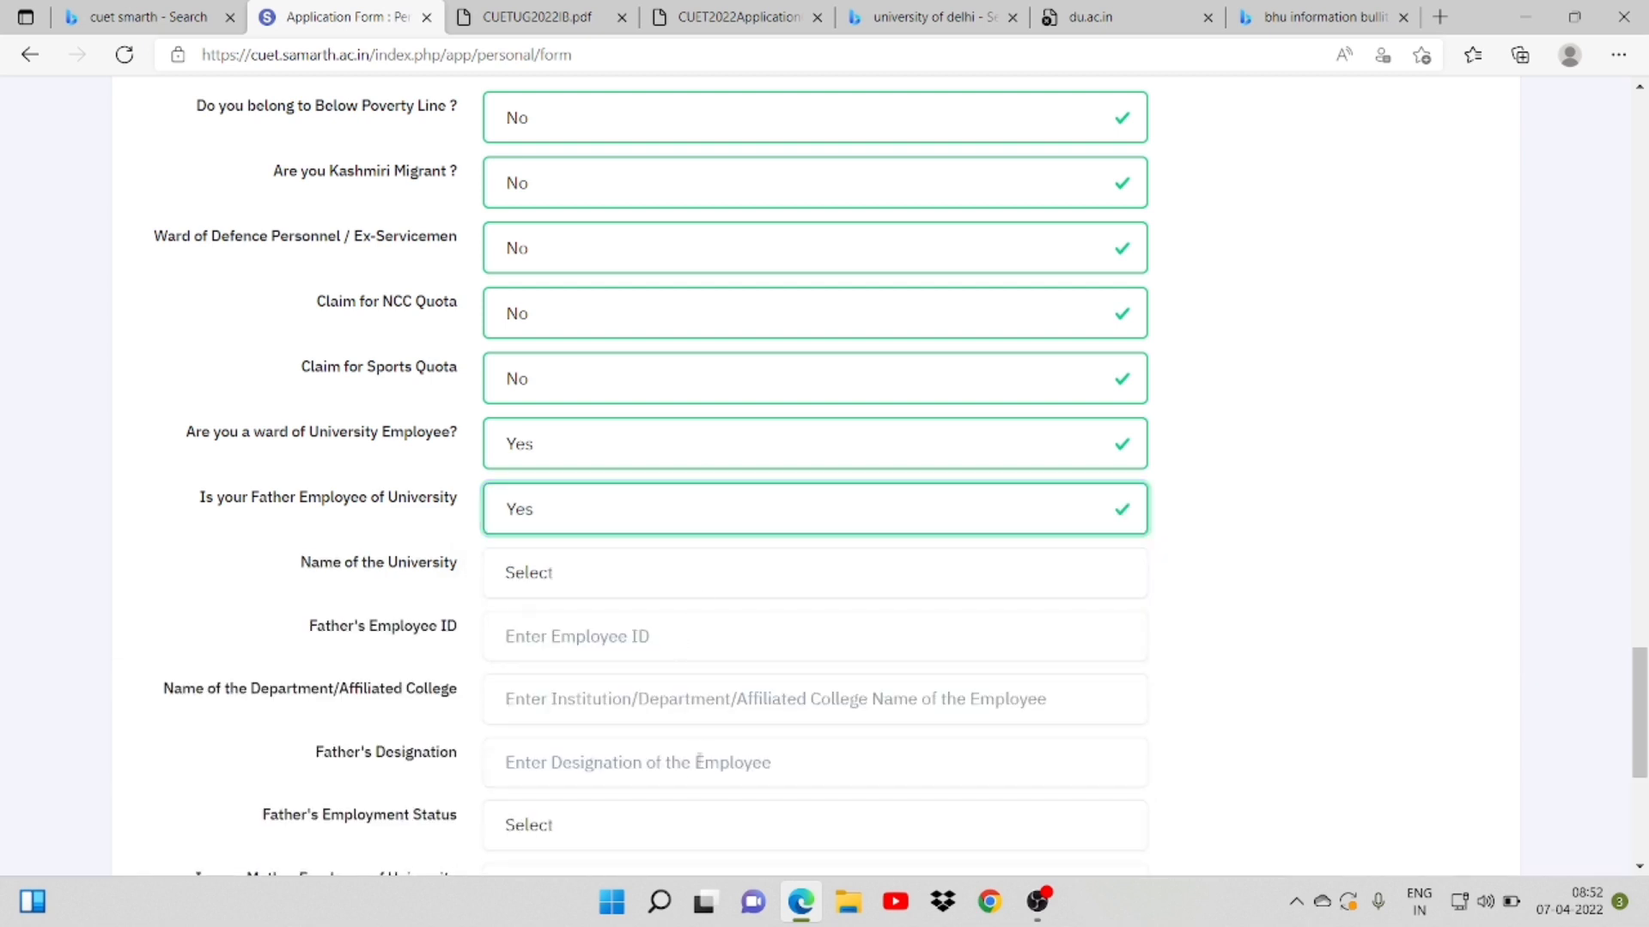
pyautogui.click(663, 577)
pyautogui.press('d')
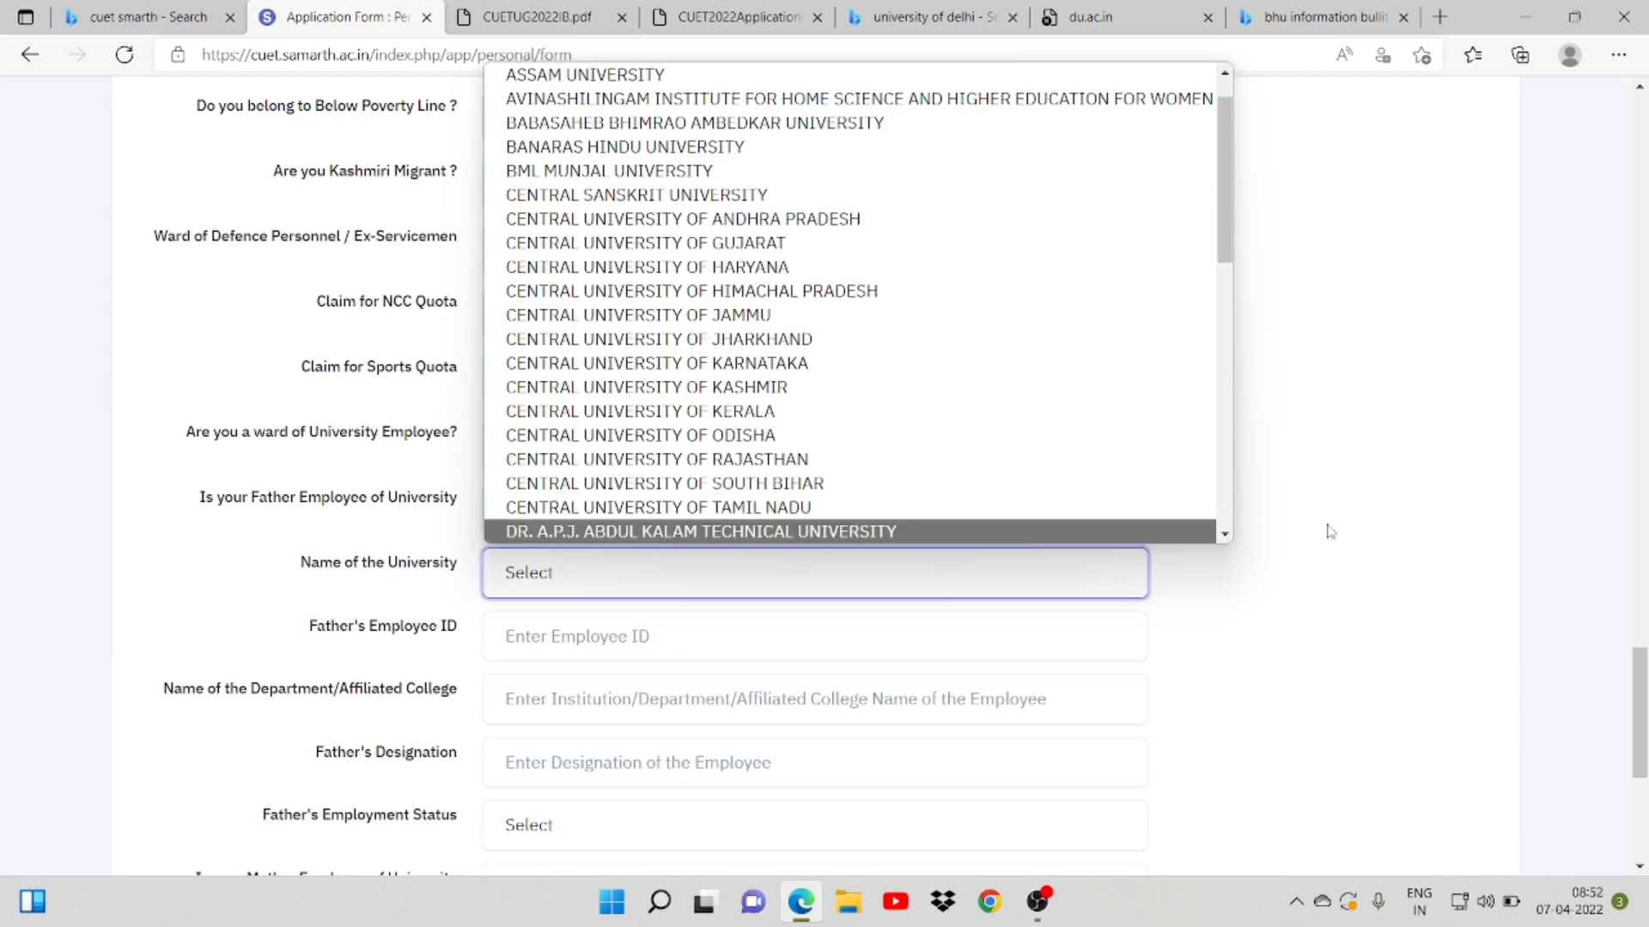
pyautogui.click(1330, 532)
# - Answer No to the father-employee and university-ward questions, then save the form
pyautogui.click(961, 508)
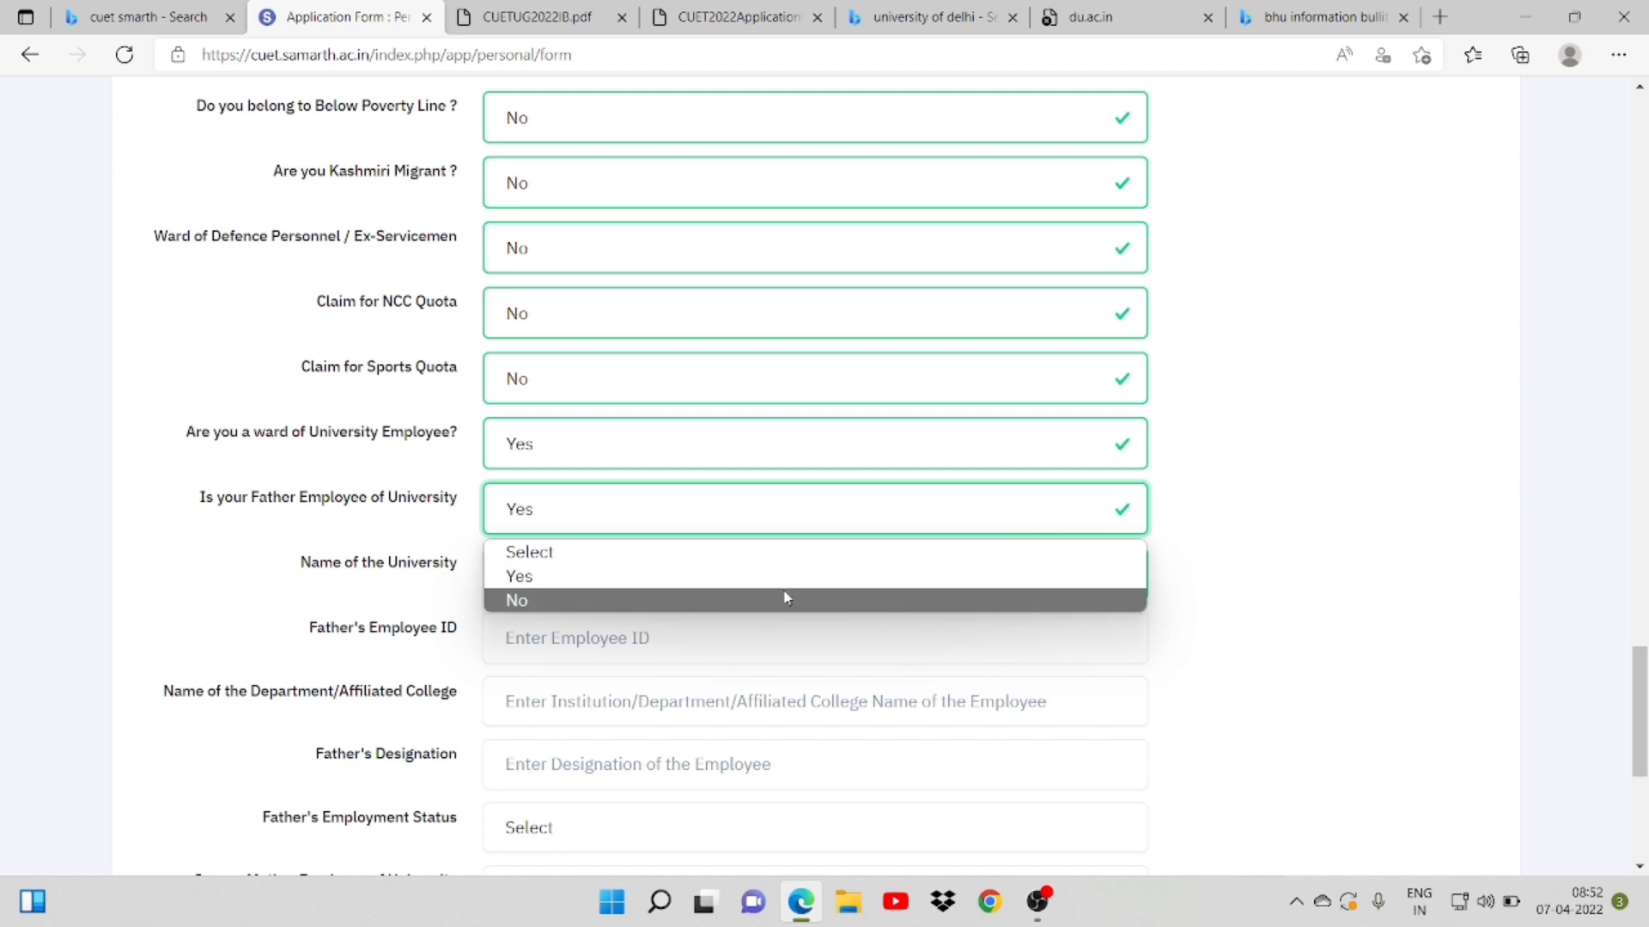
pyautogui.click(786, 600)
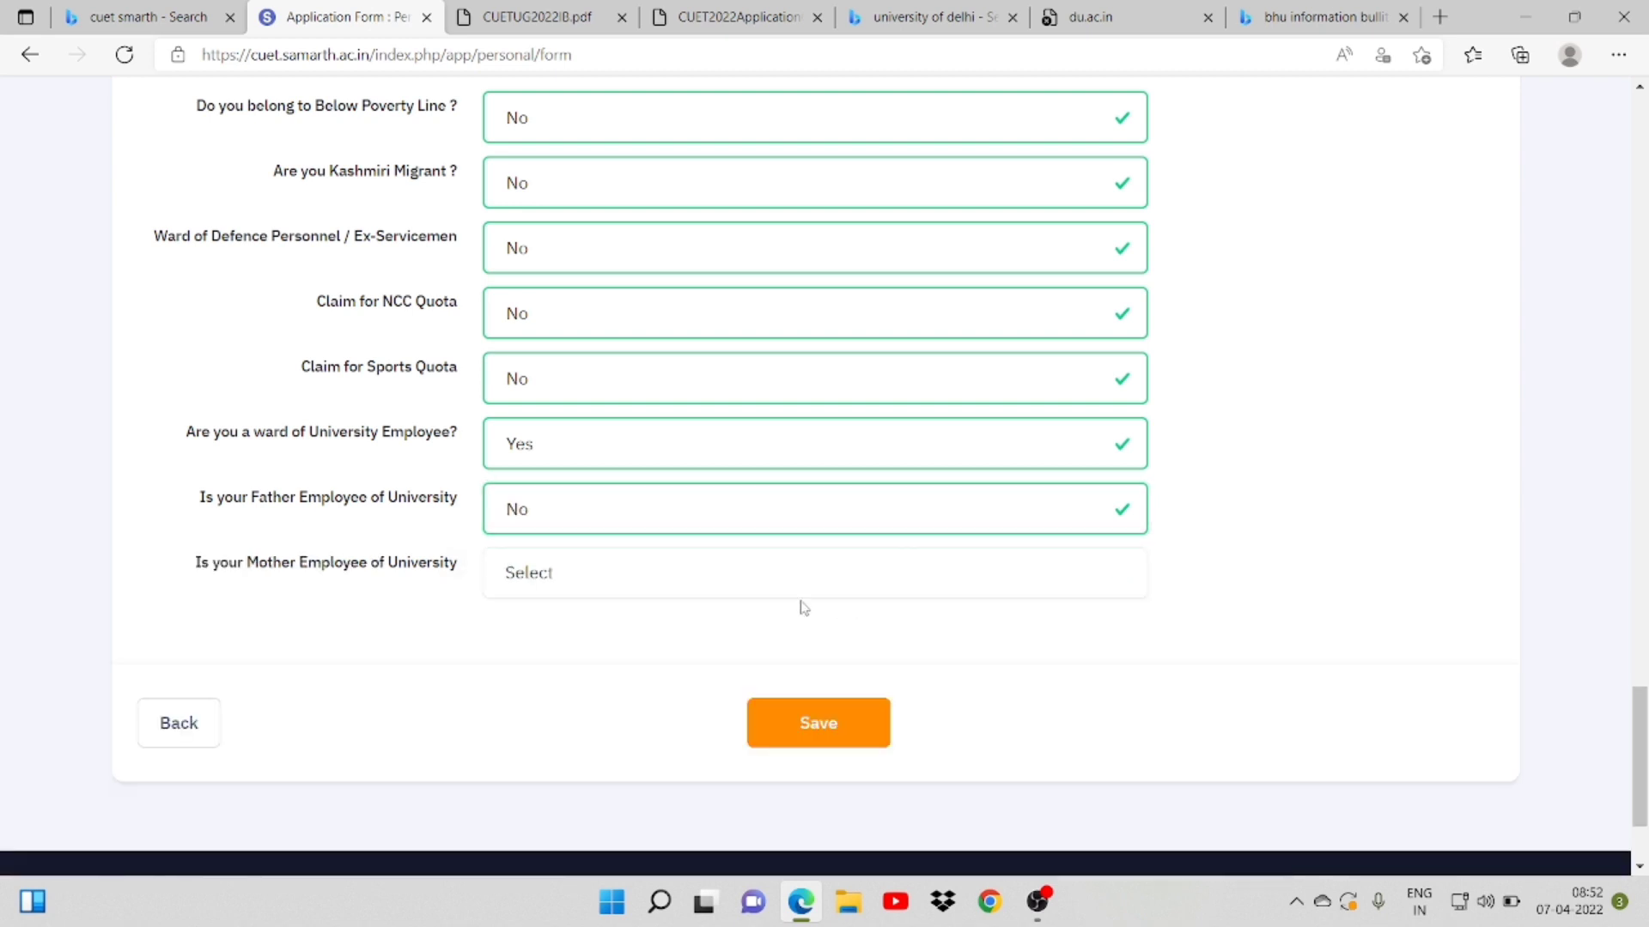
pyautogui.click(754, 590)
pyautogui.click(756, 591)
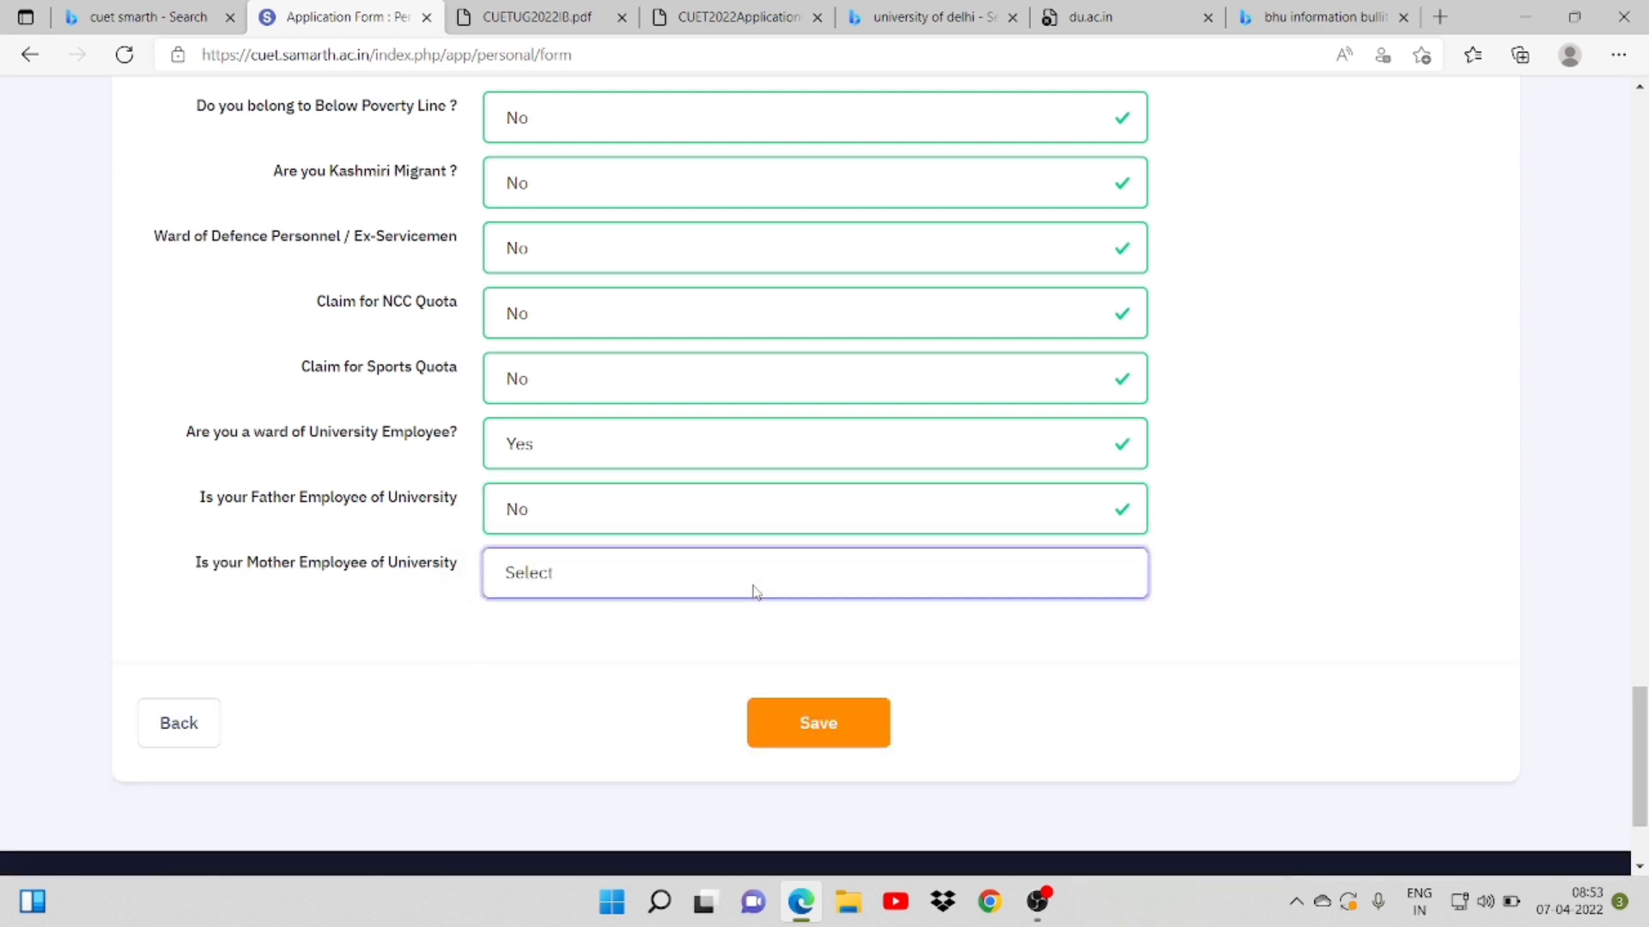
pyautogui.click(677, 451)
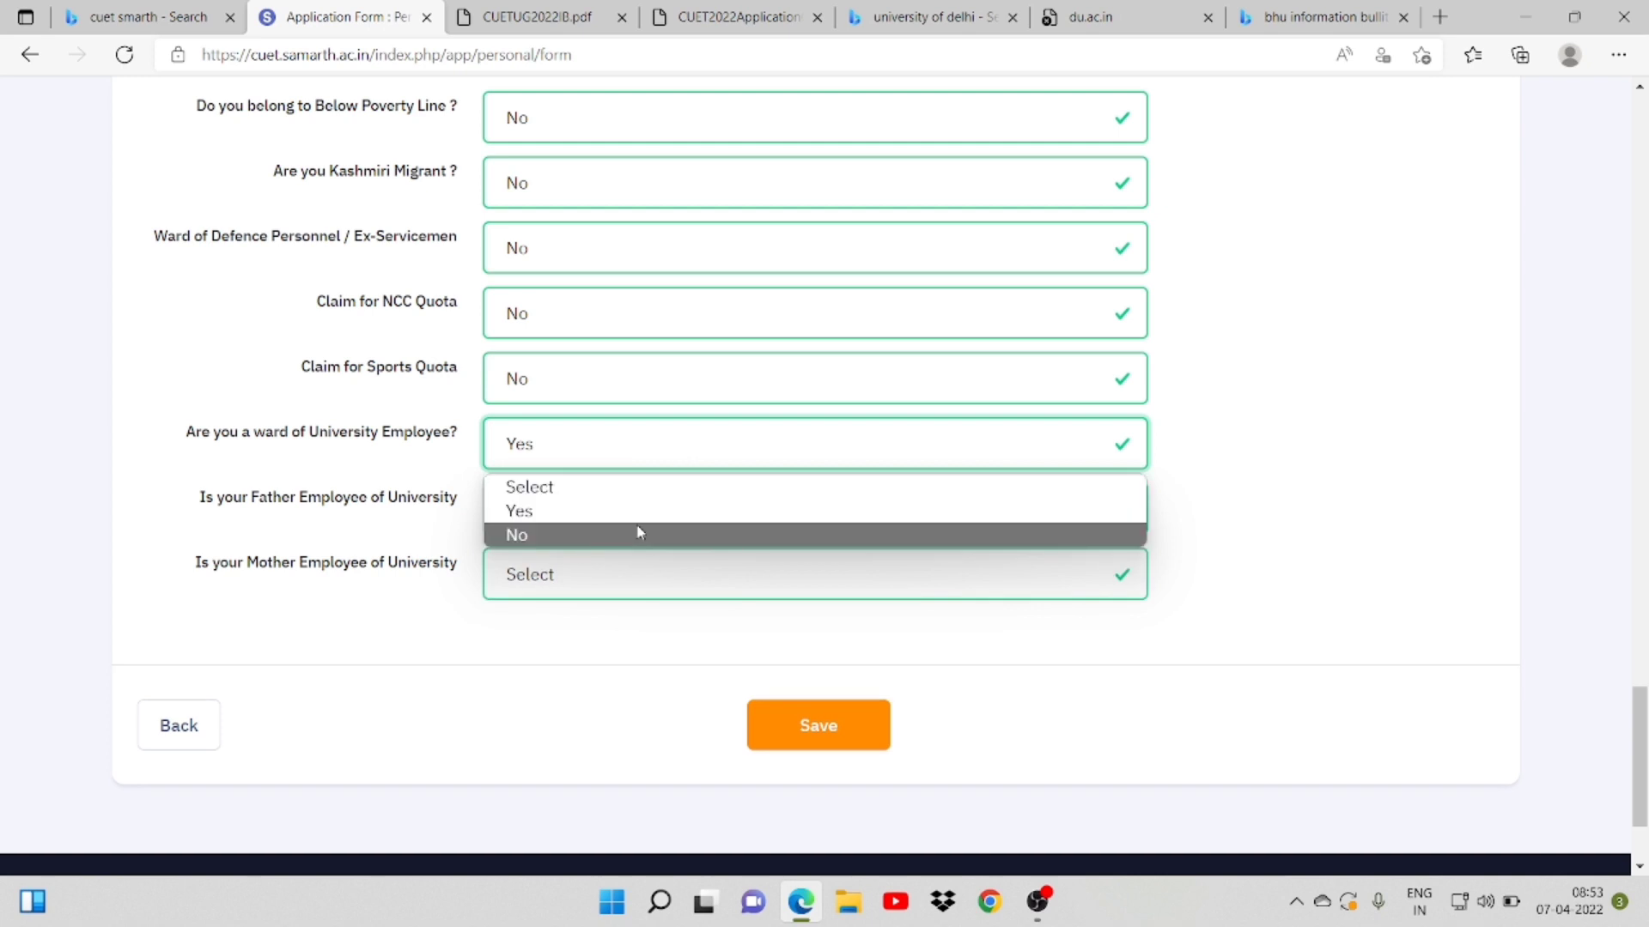
pyautogui.click(640, 532)
pyautogui.click(806, 600)
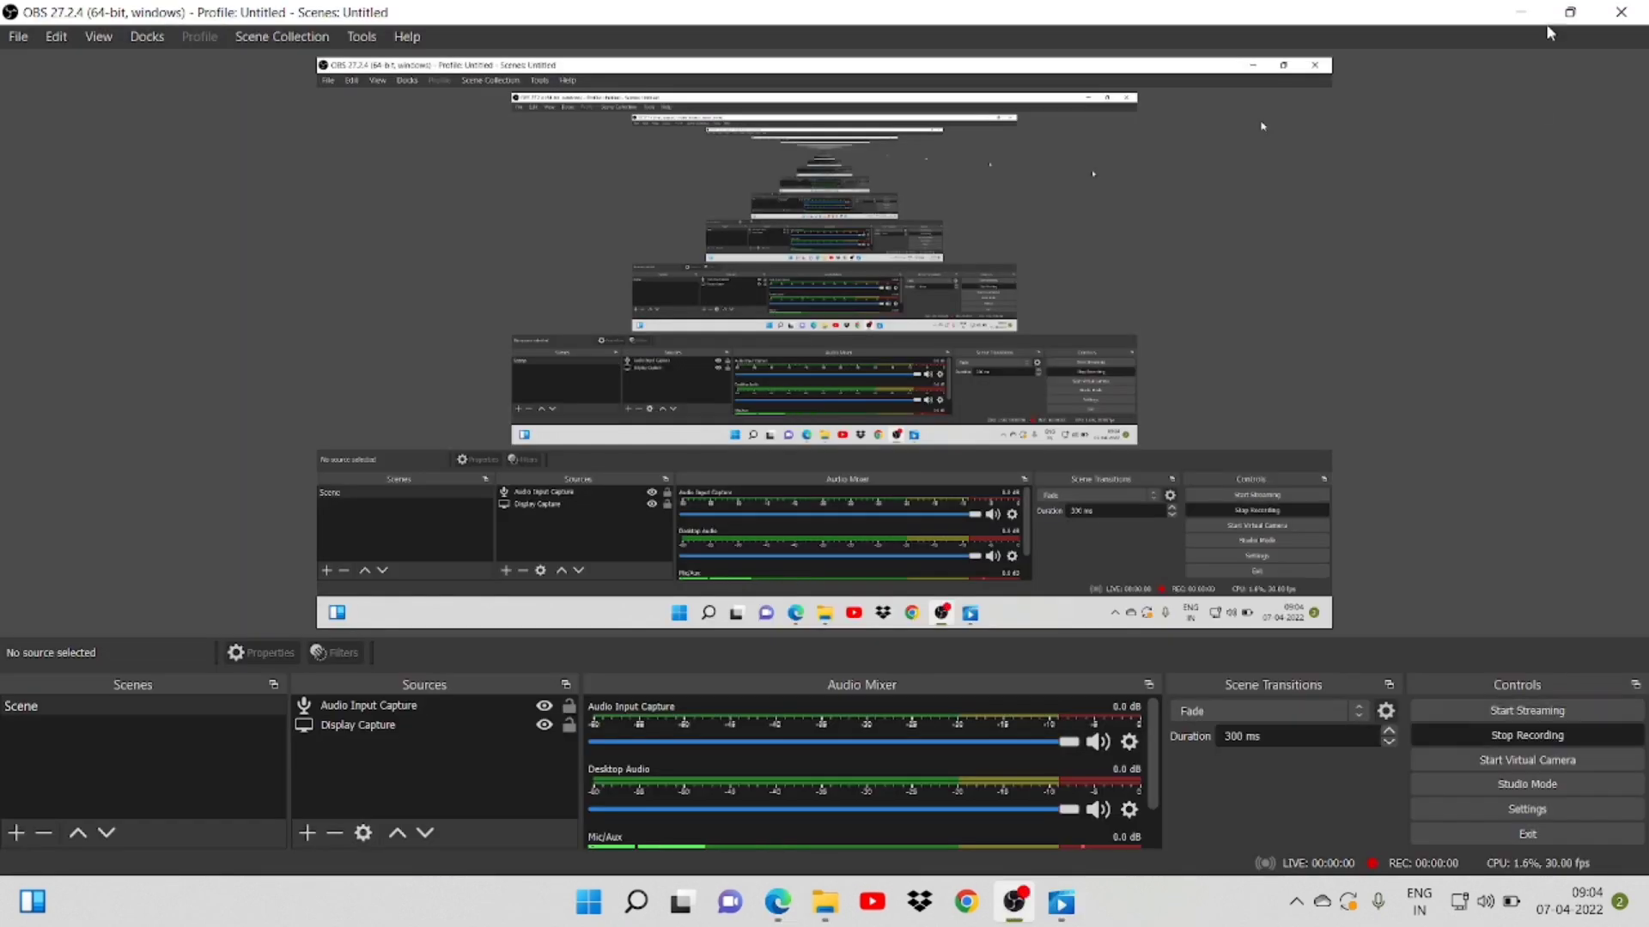
# - Scroll through the saved Personal Details summary and proceed to Educational Details
pyautogui.click(1520, 12)
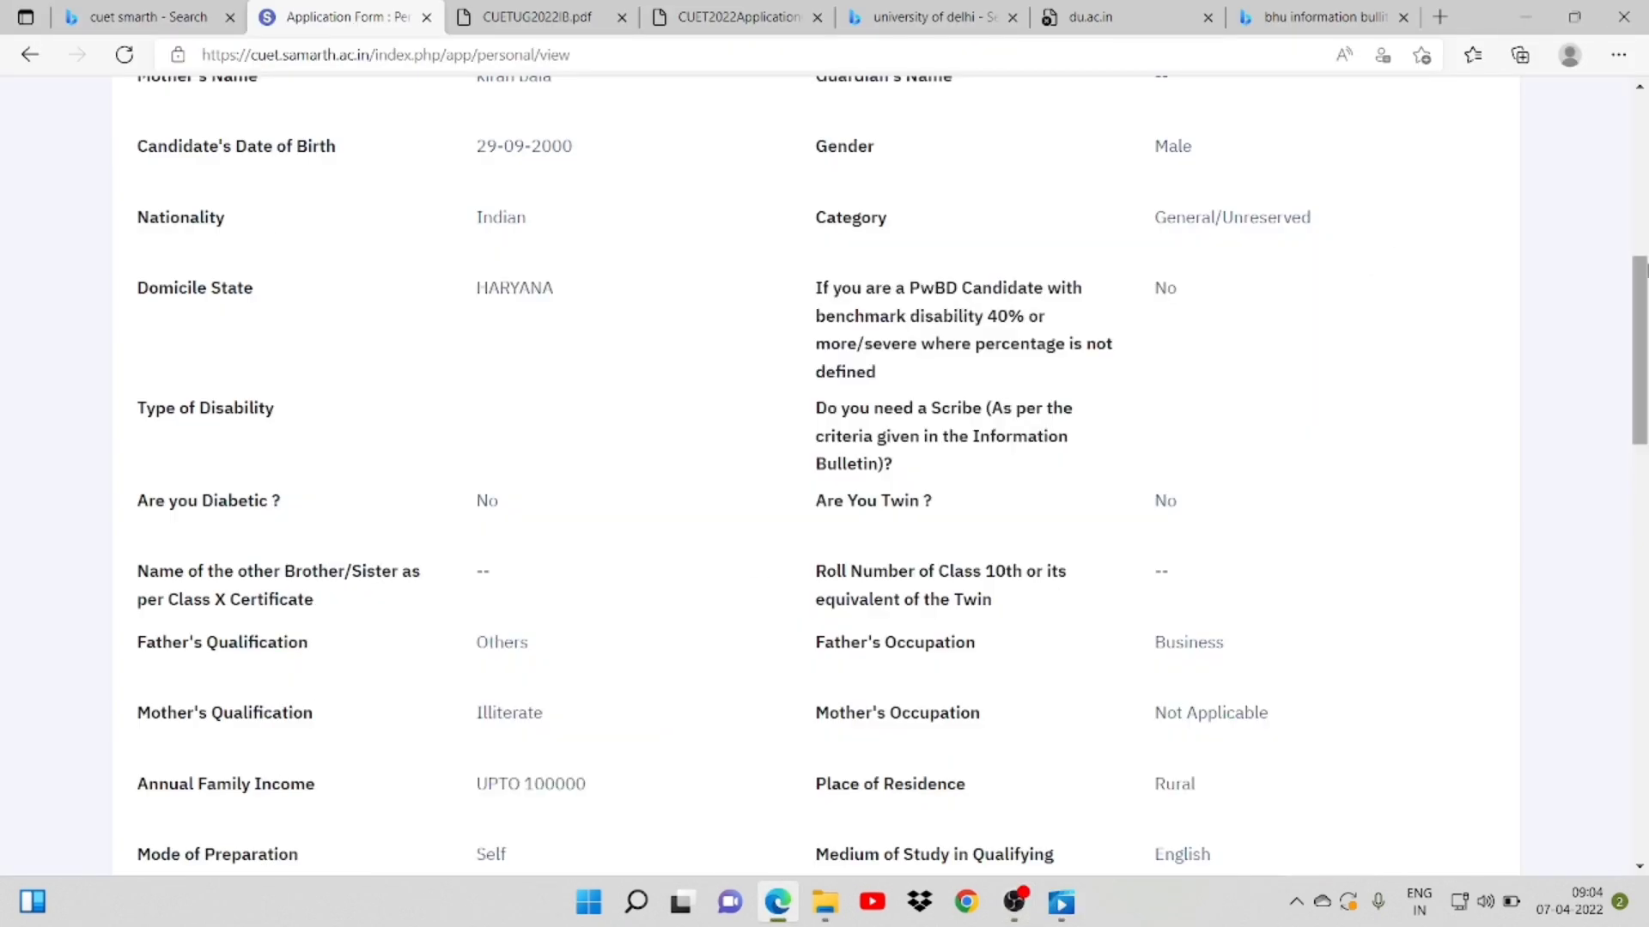
pyautogui.moveTo(1639, 271); pyautogui.dragTo(1634, 169)
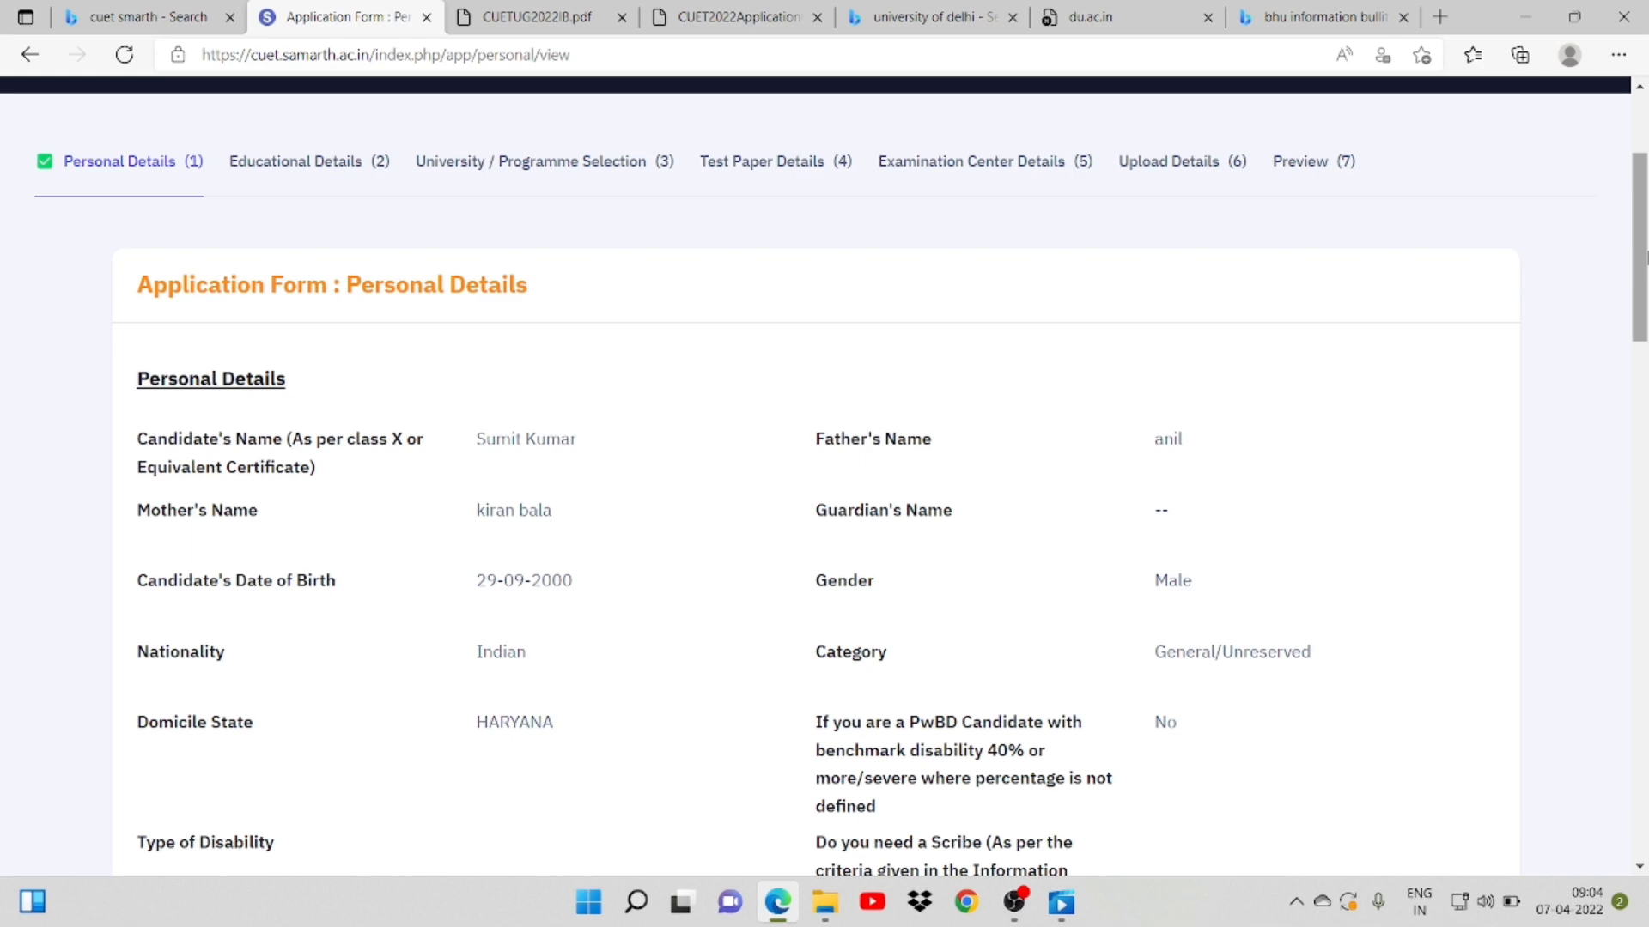
pyautogui.moveTo(1646, 255); pyautogui.dragTo(1615, 755)
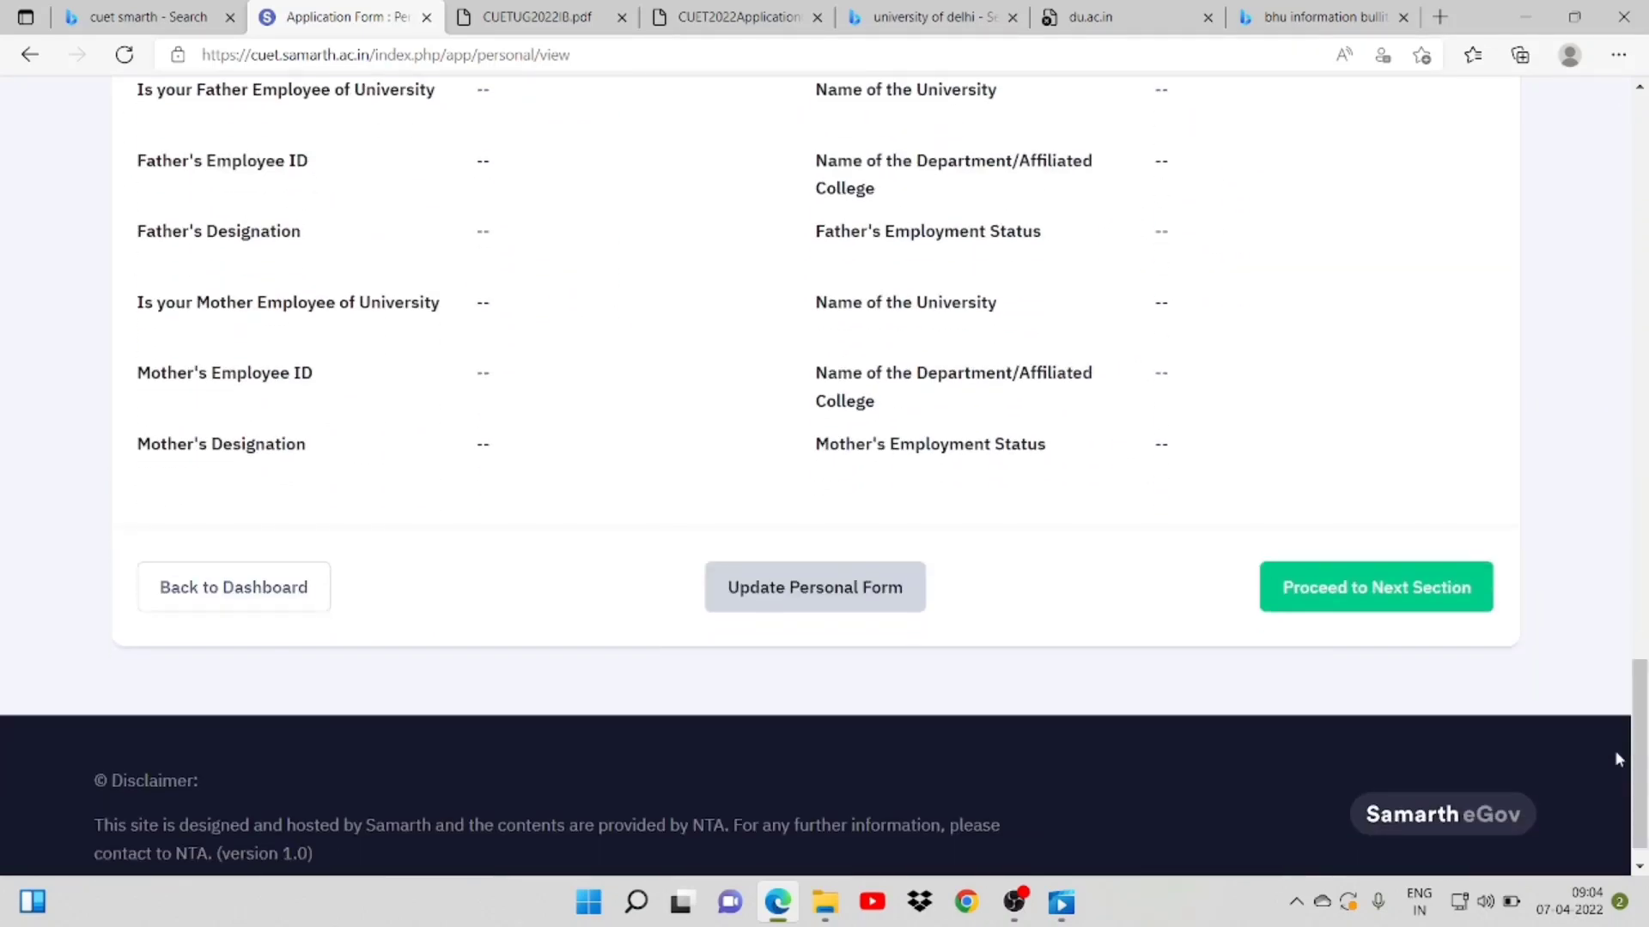
pyautogui.click(1389, 601)
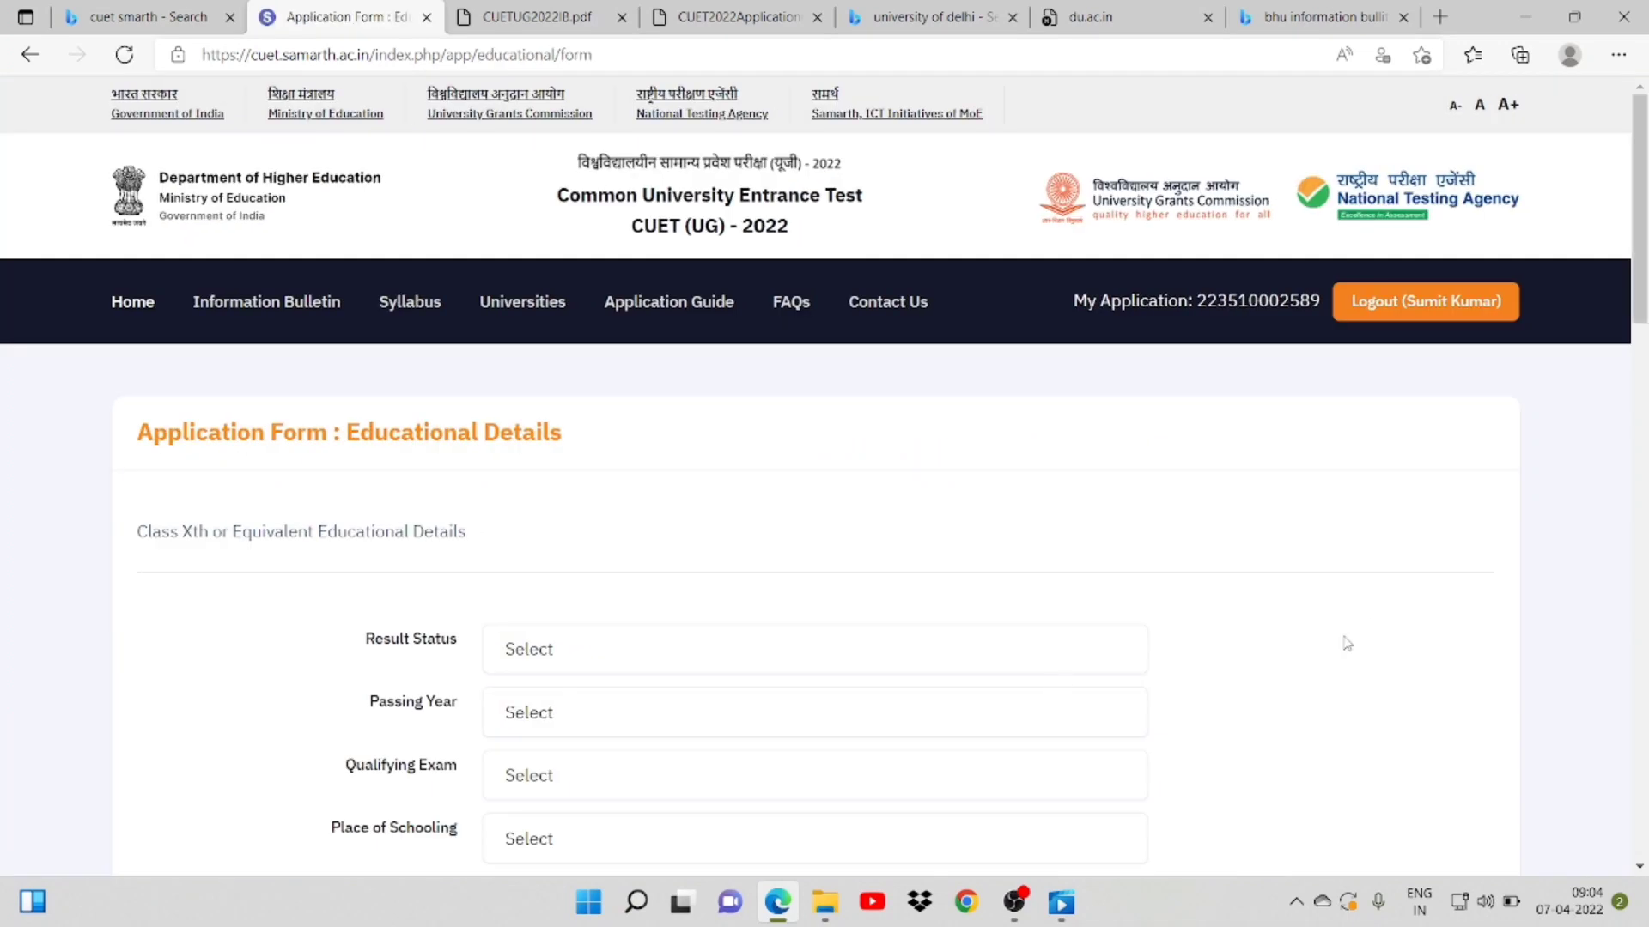
pyautogui.scroll(-9, 1645, 427)
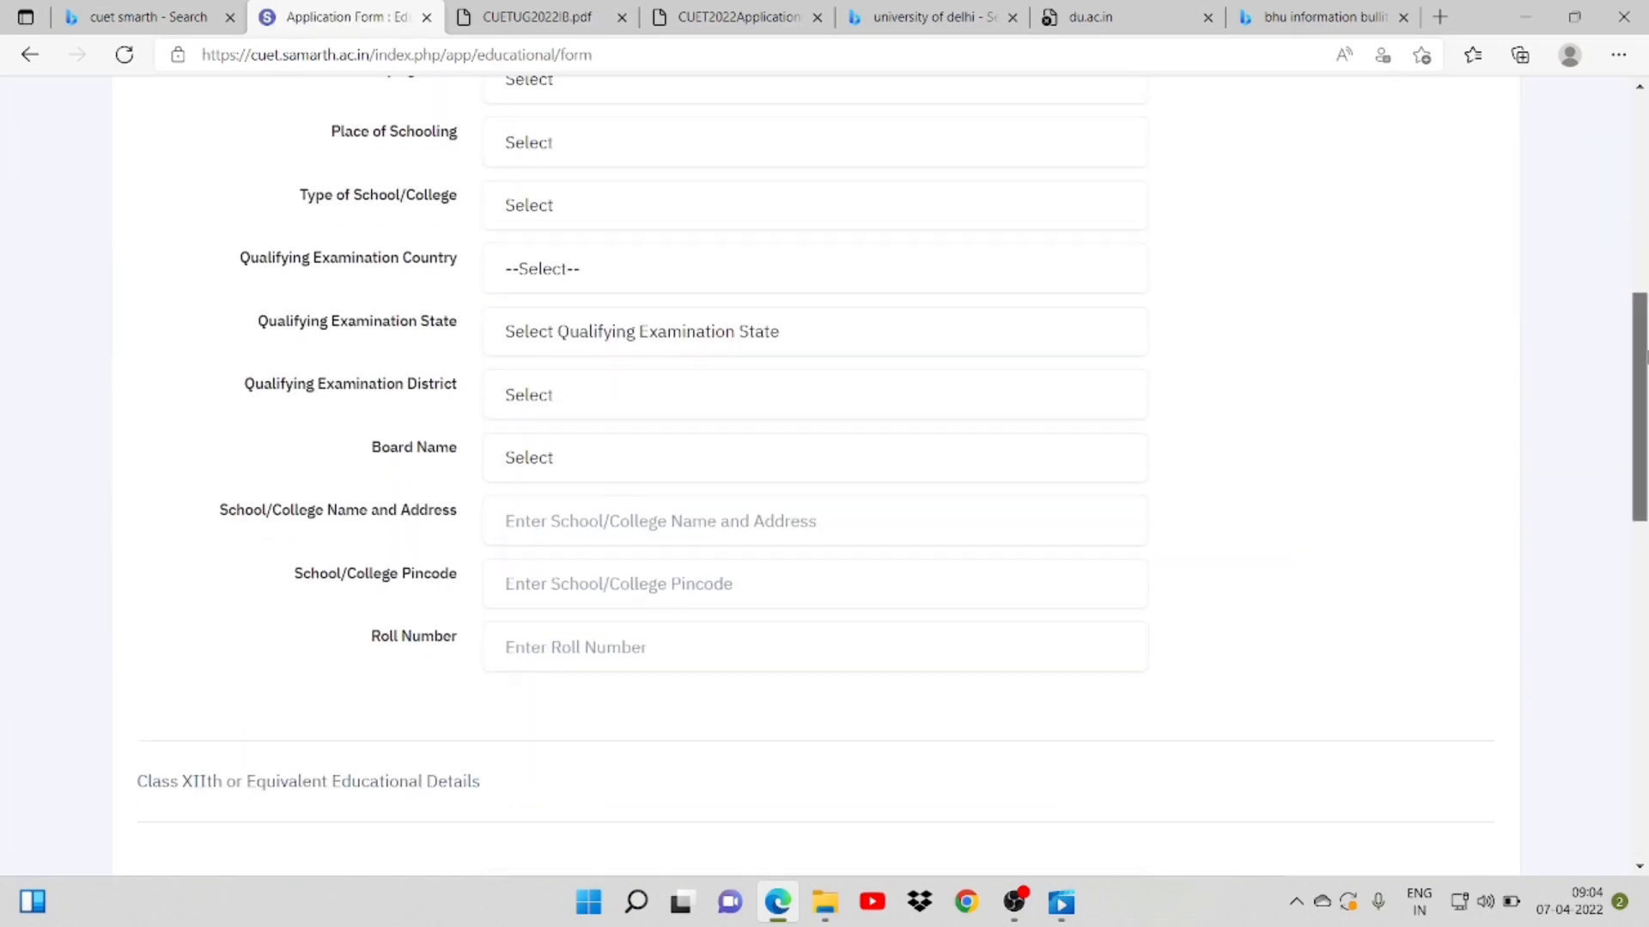
pyautogui.scroll(-1, 692, 560)
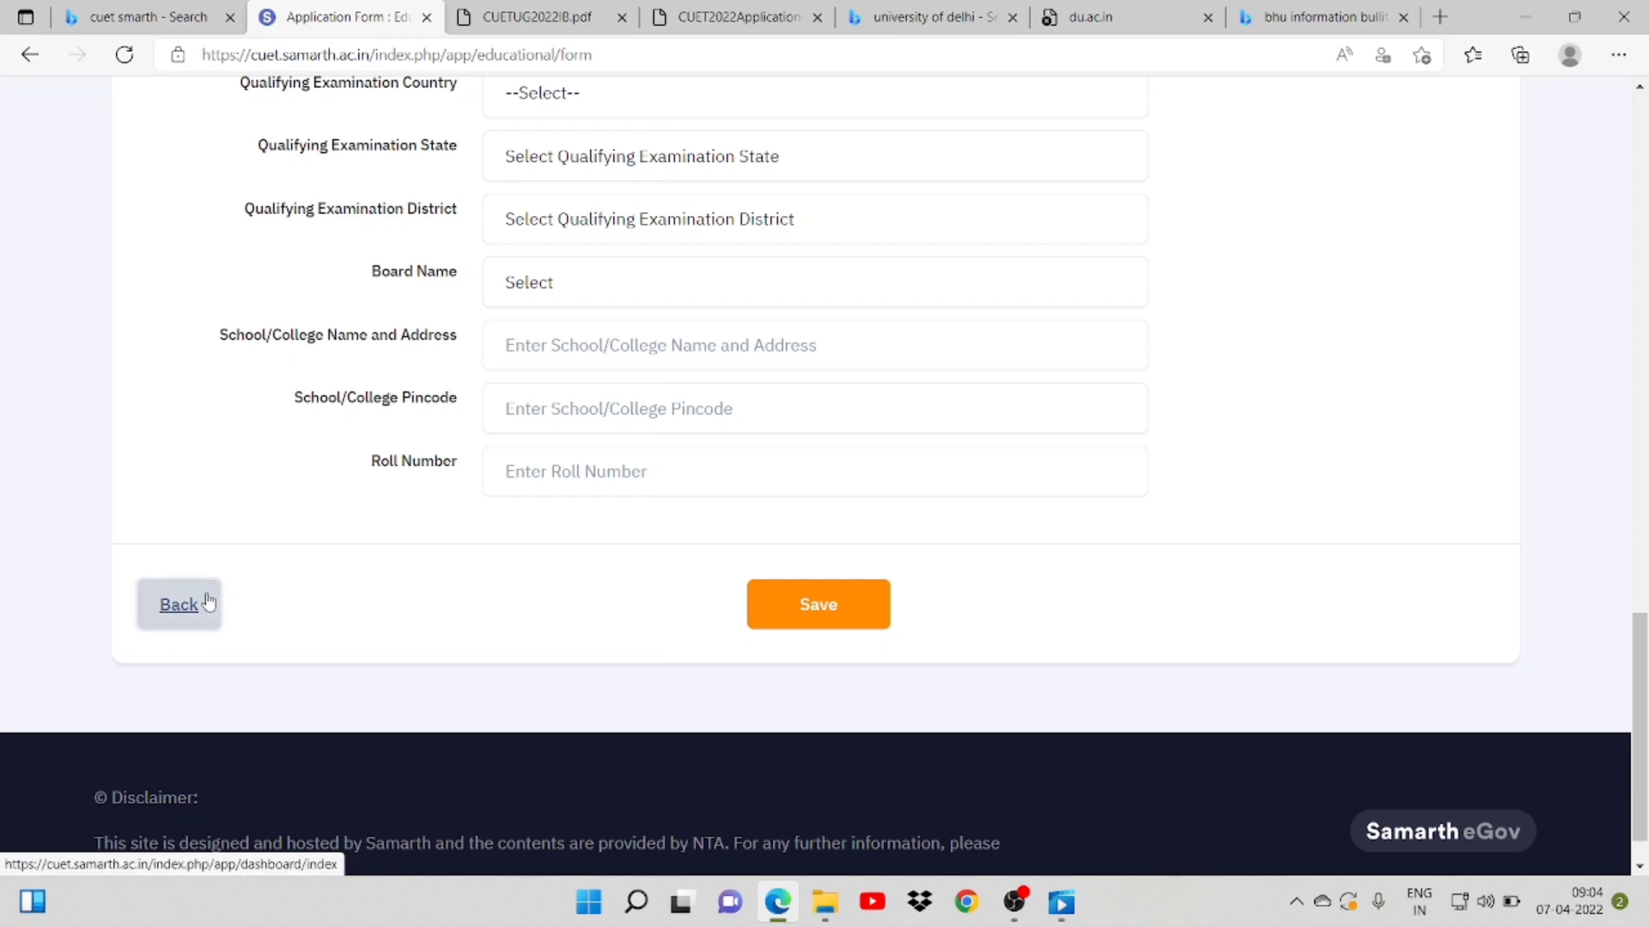
# - Return to the dashboard, reopen the Personal Details edit page, then back out to the summary
pyautogui.click(207, 596)
pyautogui.scroll(-5, 1545, 522)
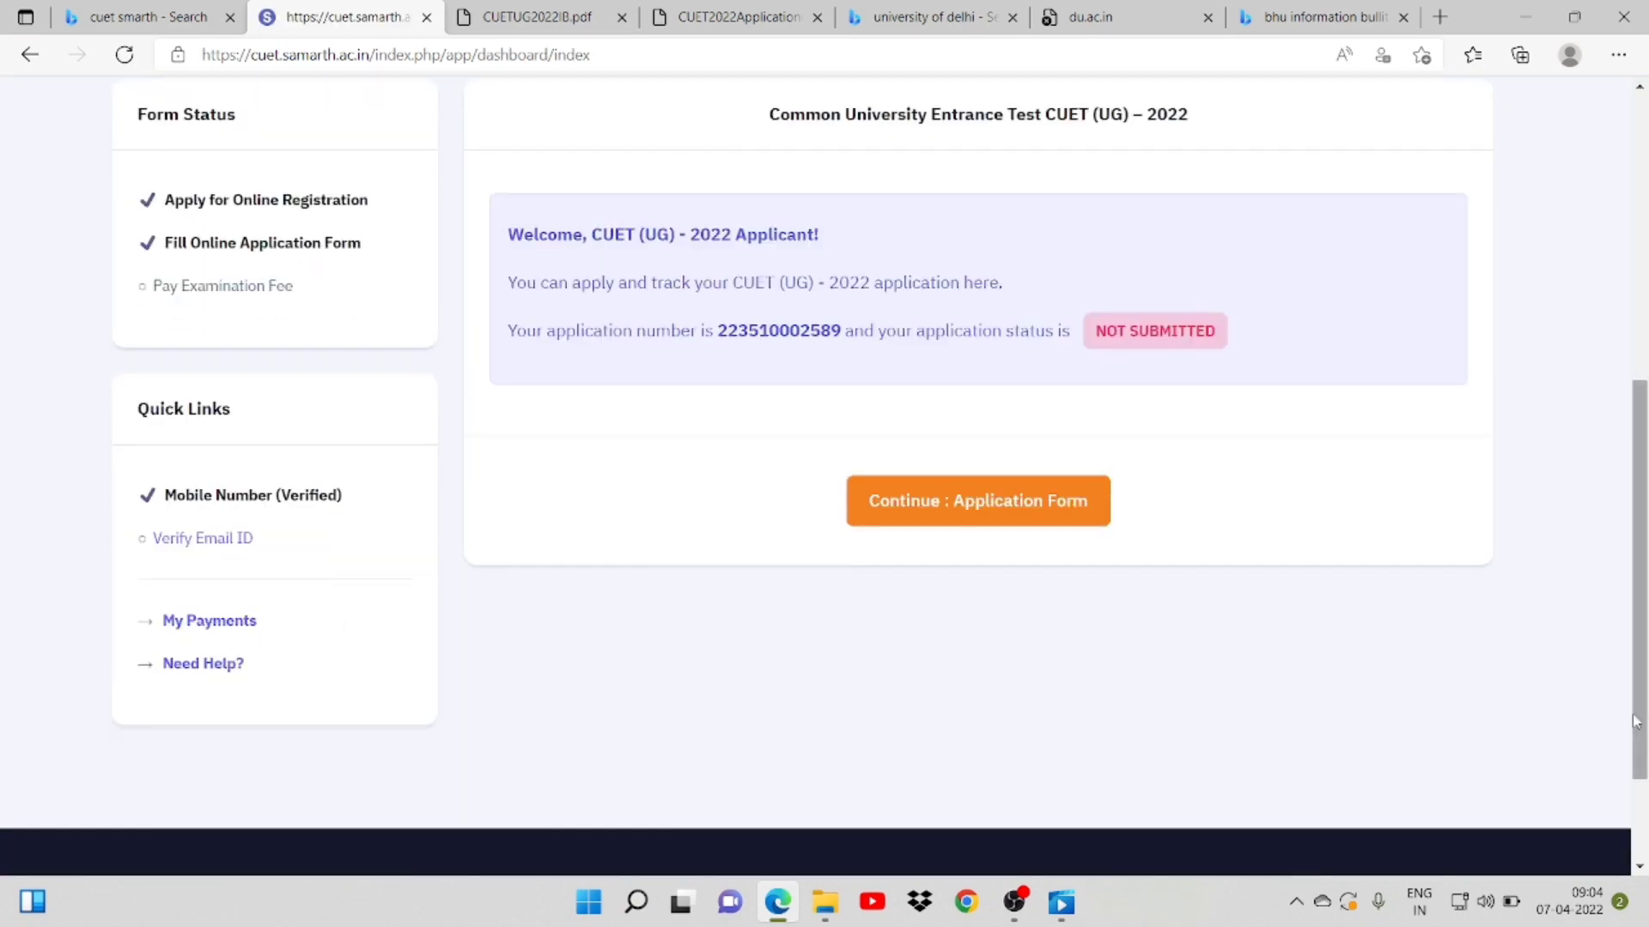
pyautogui.click(1008, 510)
pyautogui.scroll(-15, 1636, 650)
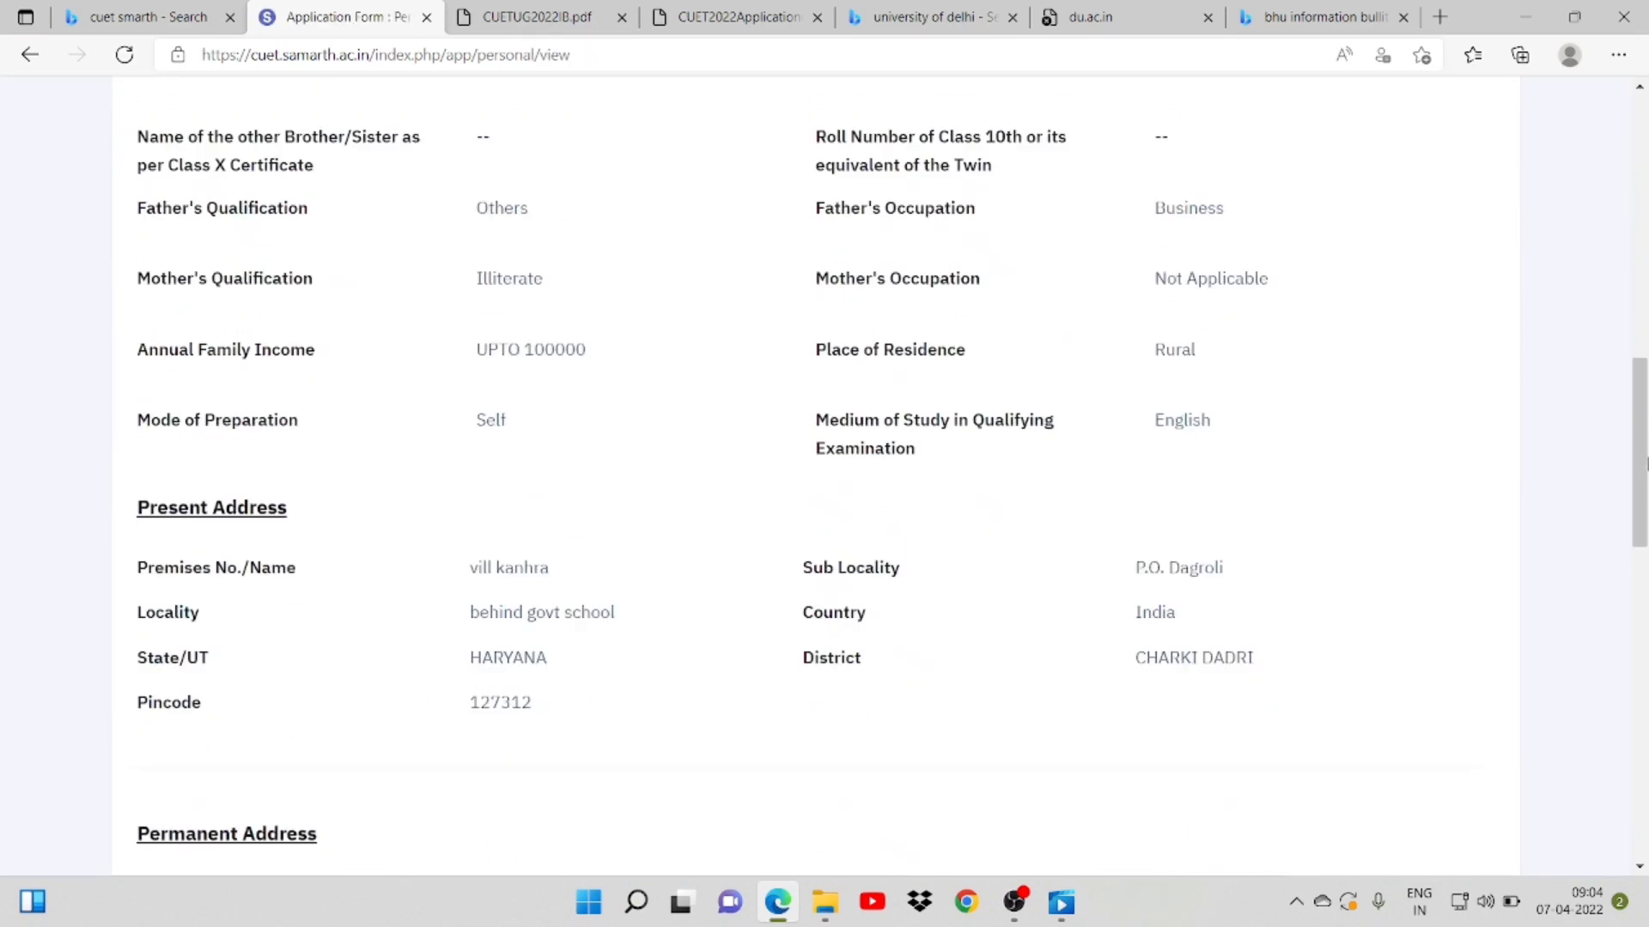
pyautogui.scroll(-5, 1637, 650)
pyautogui.click(876, 566)
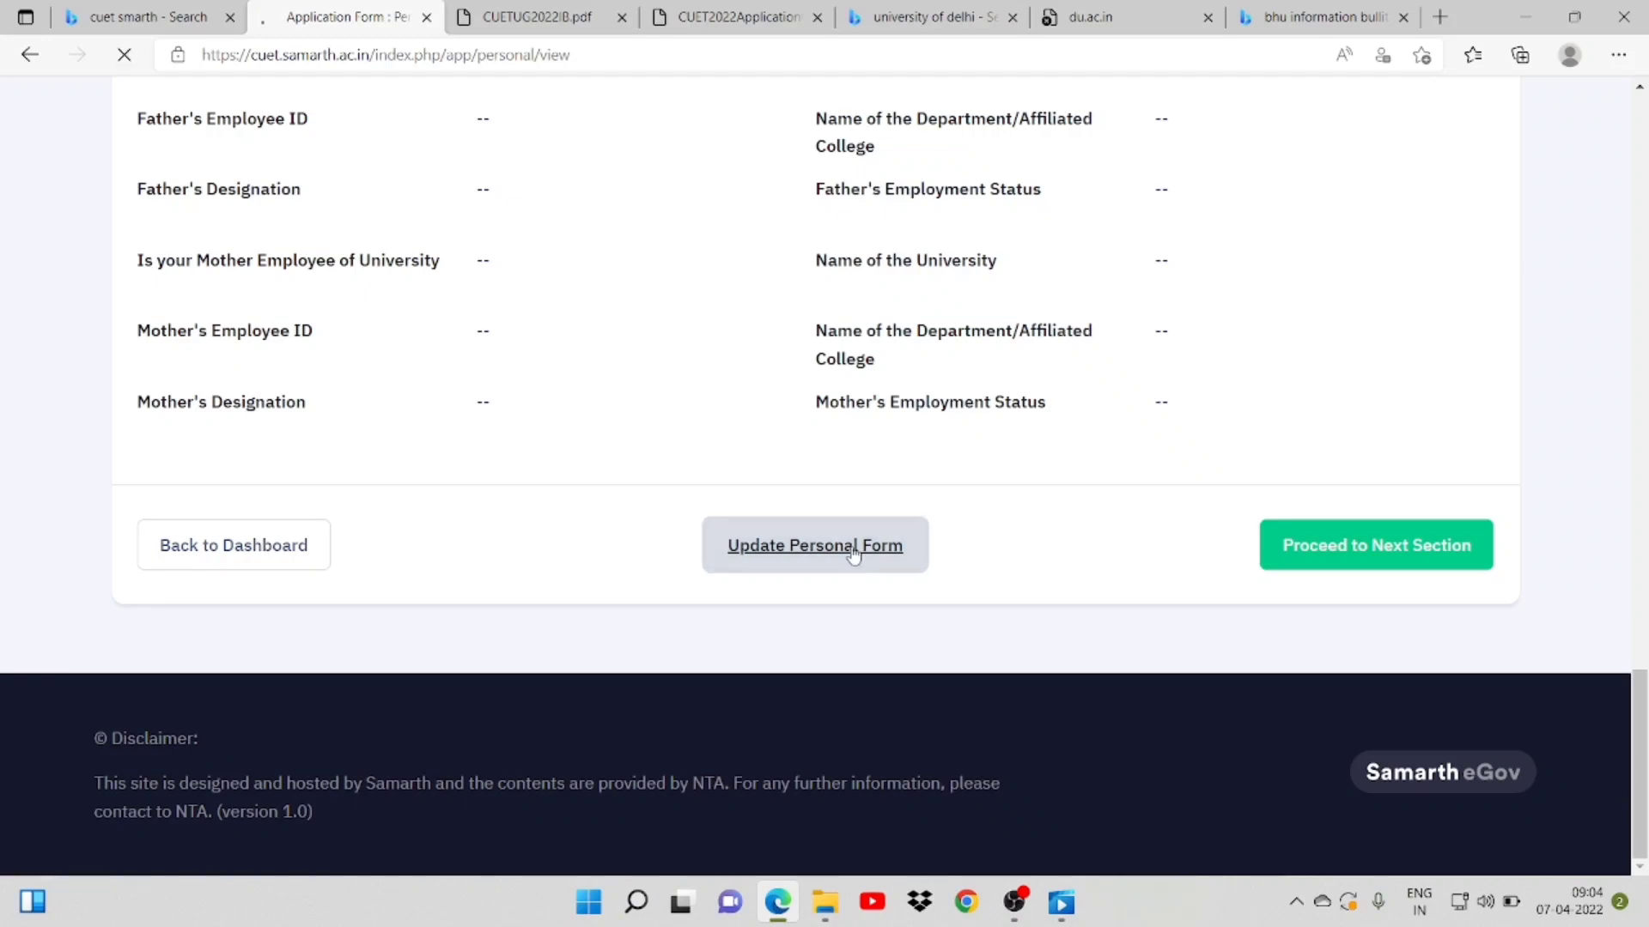
pyautogui.scroll(-14, 1428, 541)
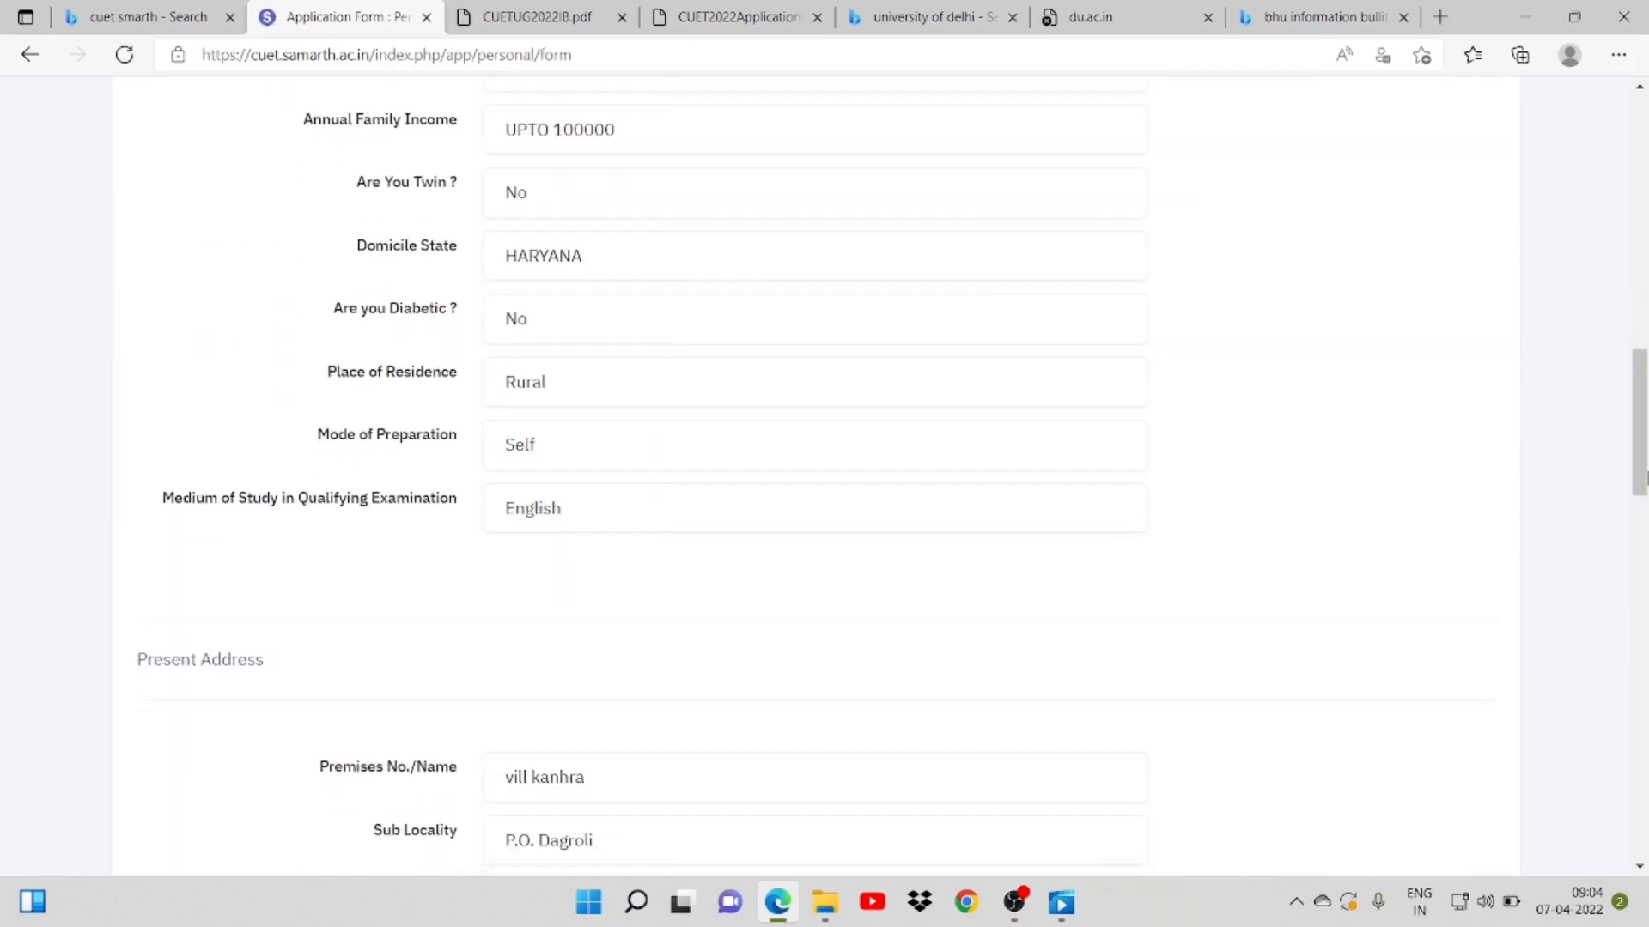
pyautogui.scroll(-10, 824, 472)
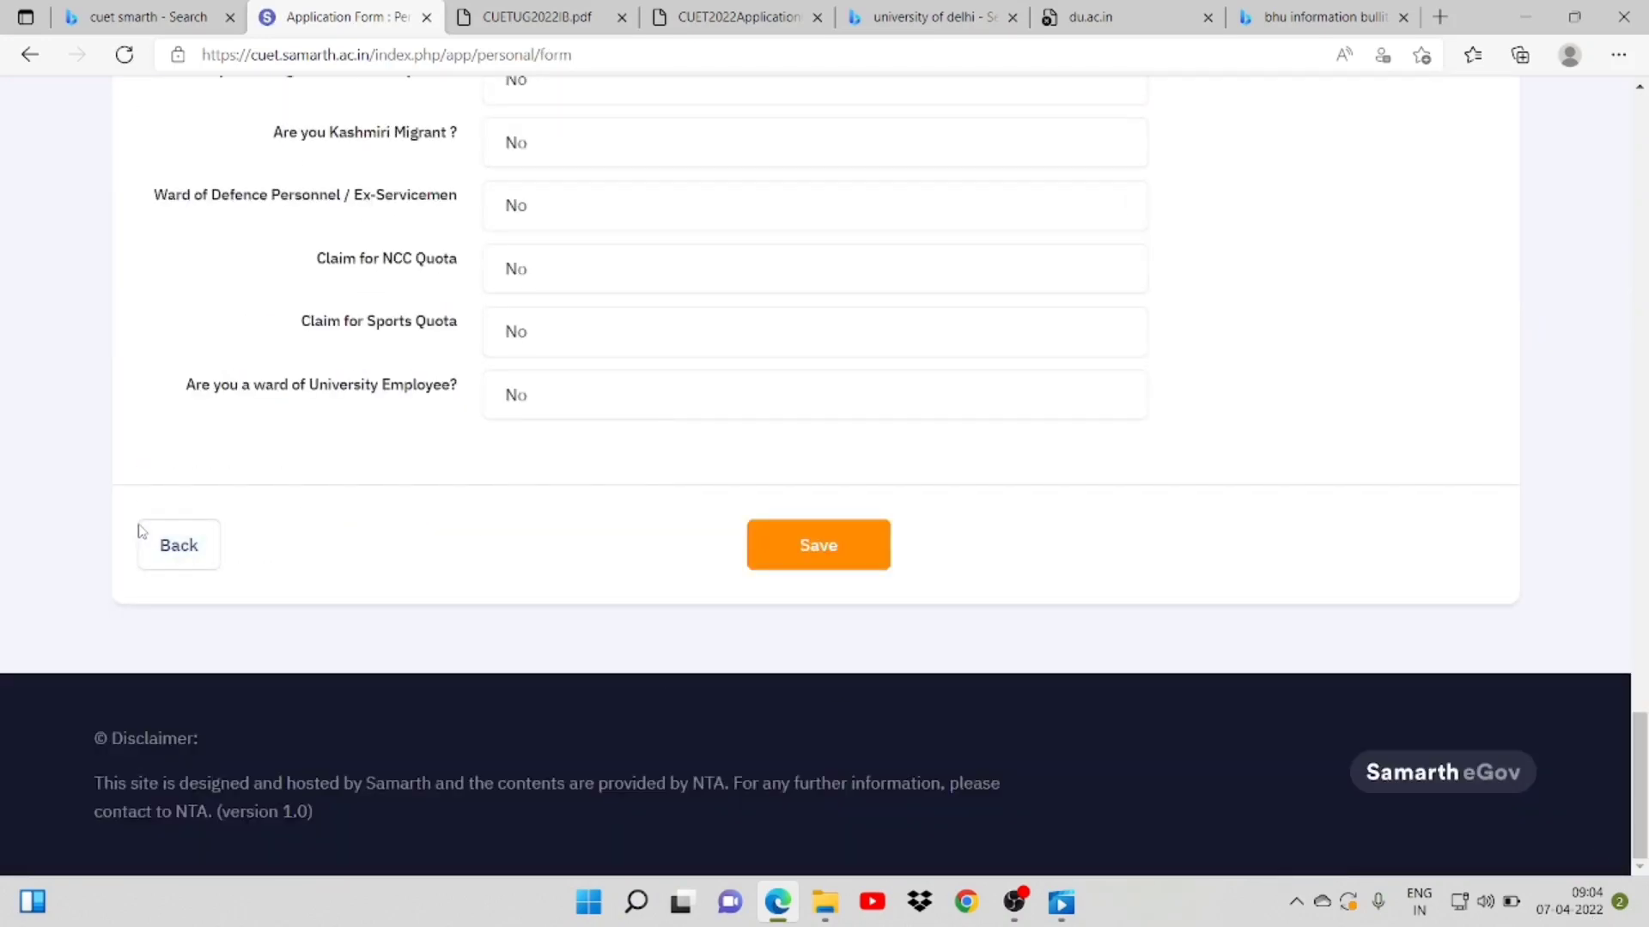
pyautogui.click(178, 547)
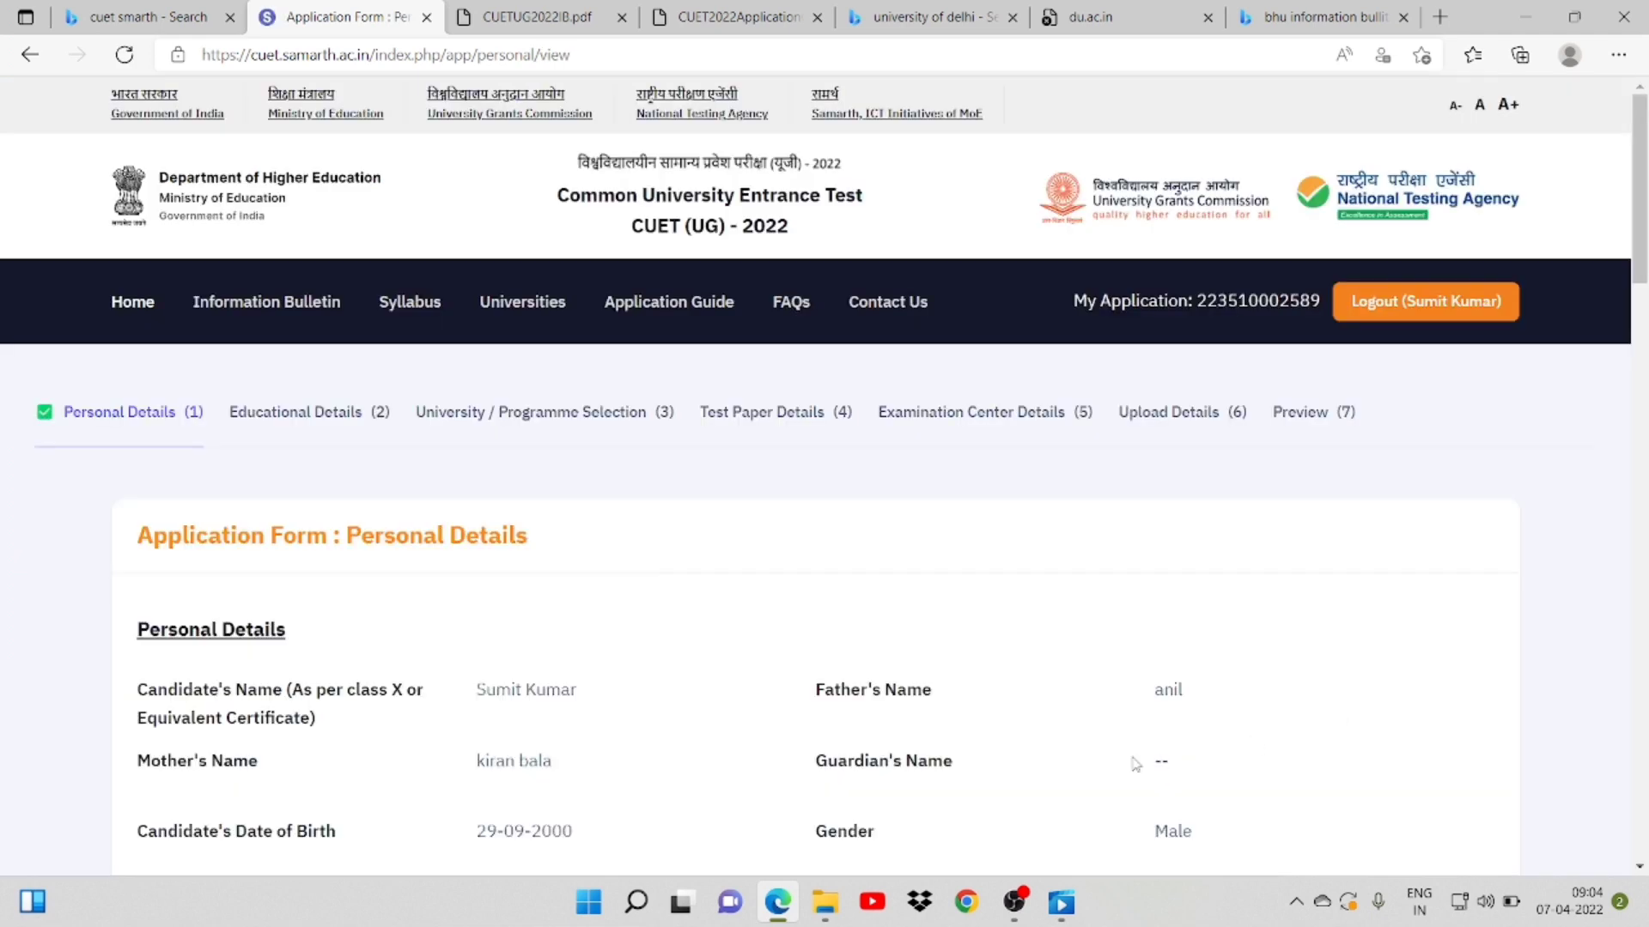
pyautogui.scroll(-20, 1646, 512)
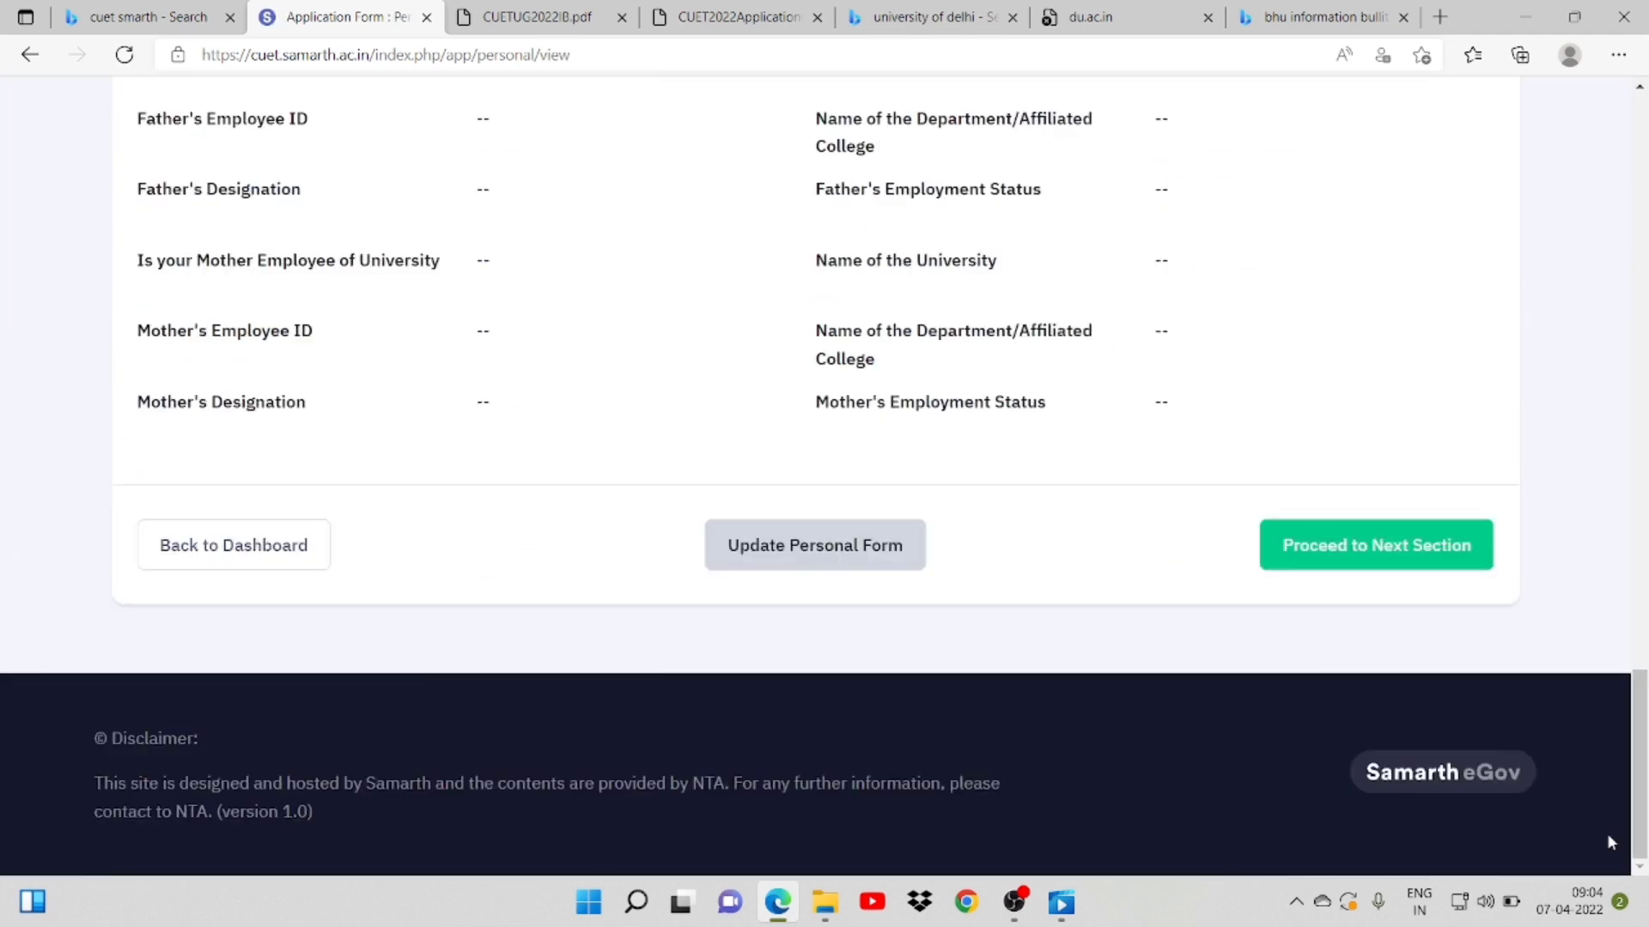
# - Set Class X result status Passed, passing year 2015 and qualifying exam 10th or Equivalent
pyautogui.click(1379, 544)
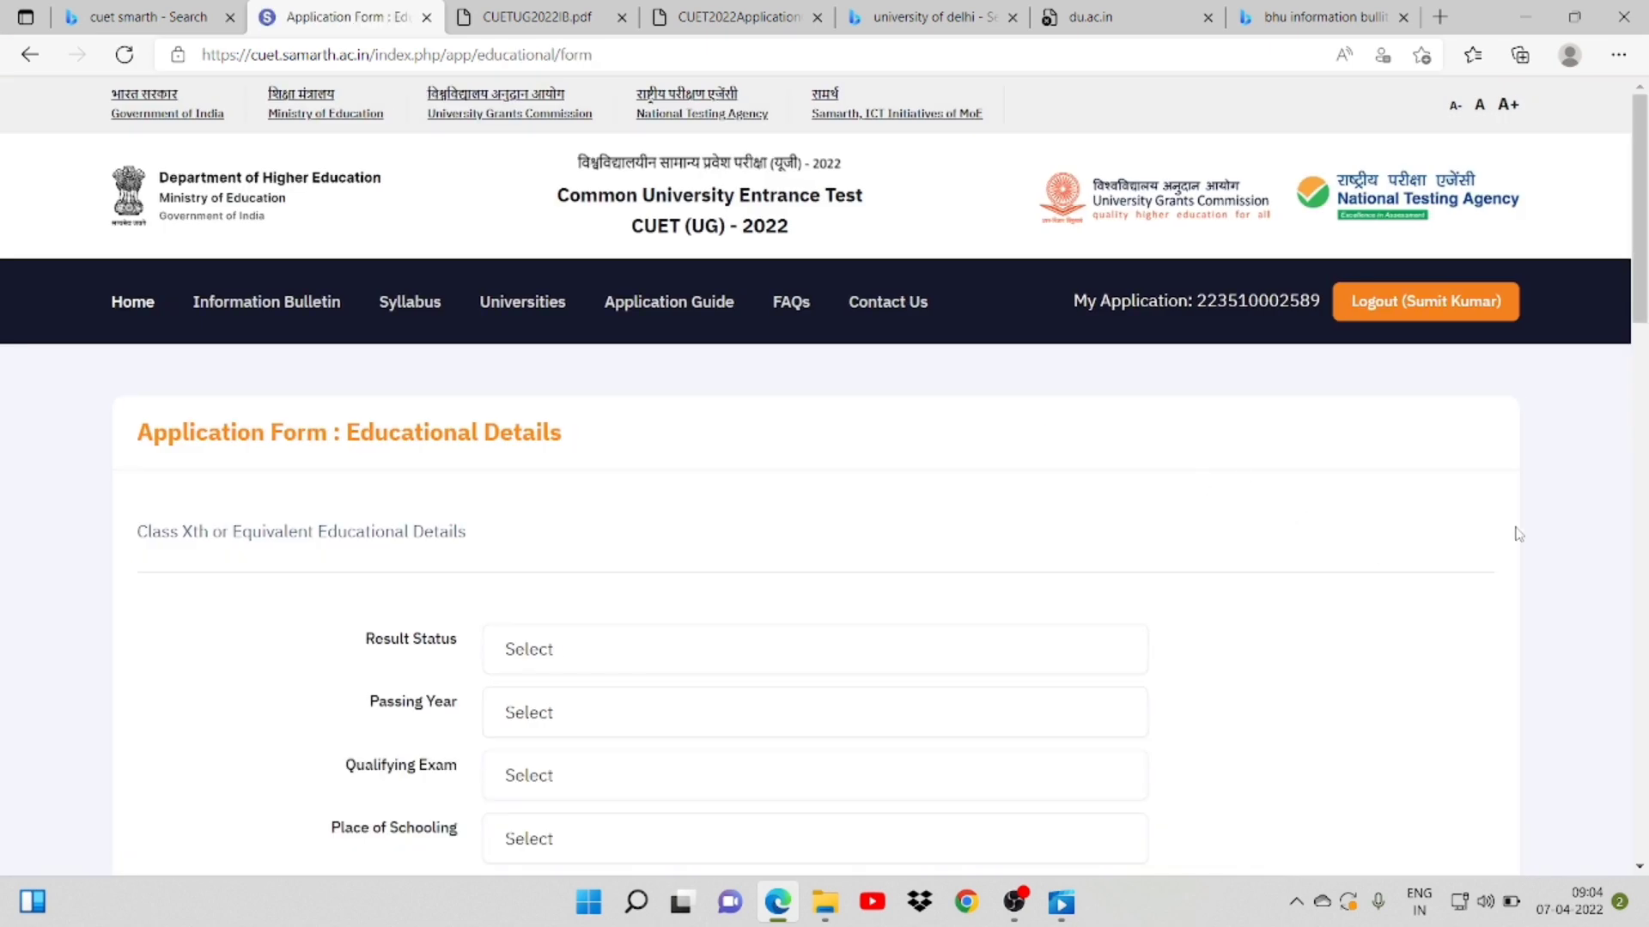
pyautogui.scroll(-3, 1258, 320)
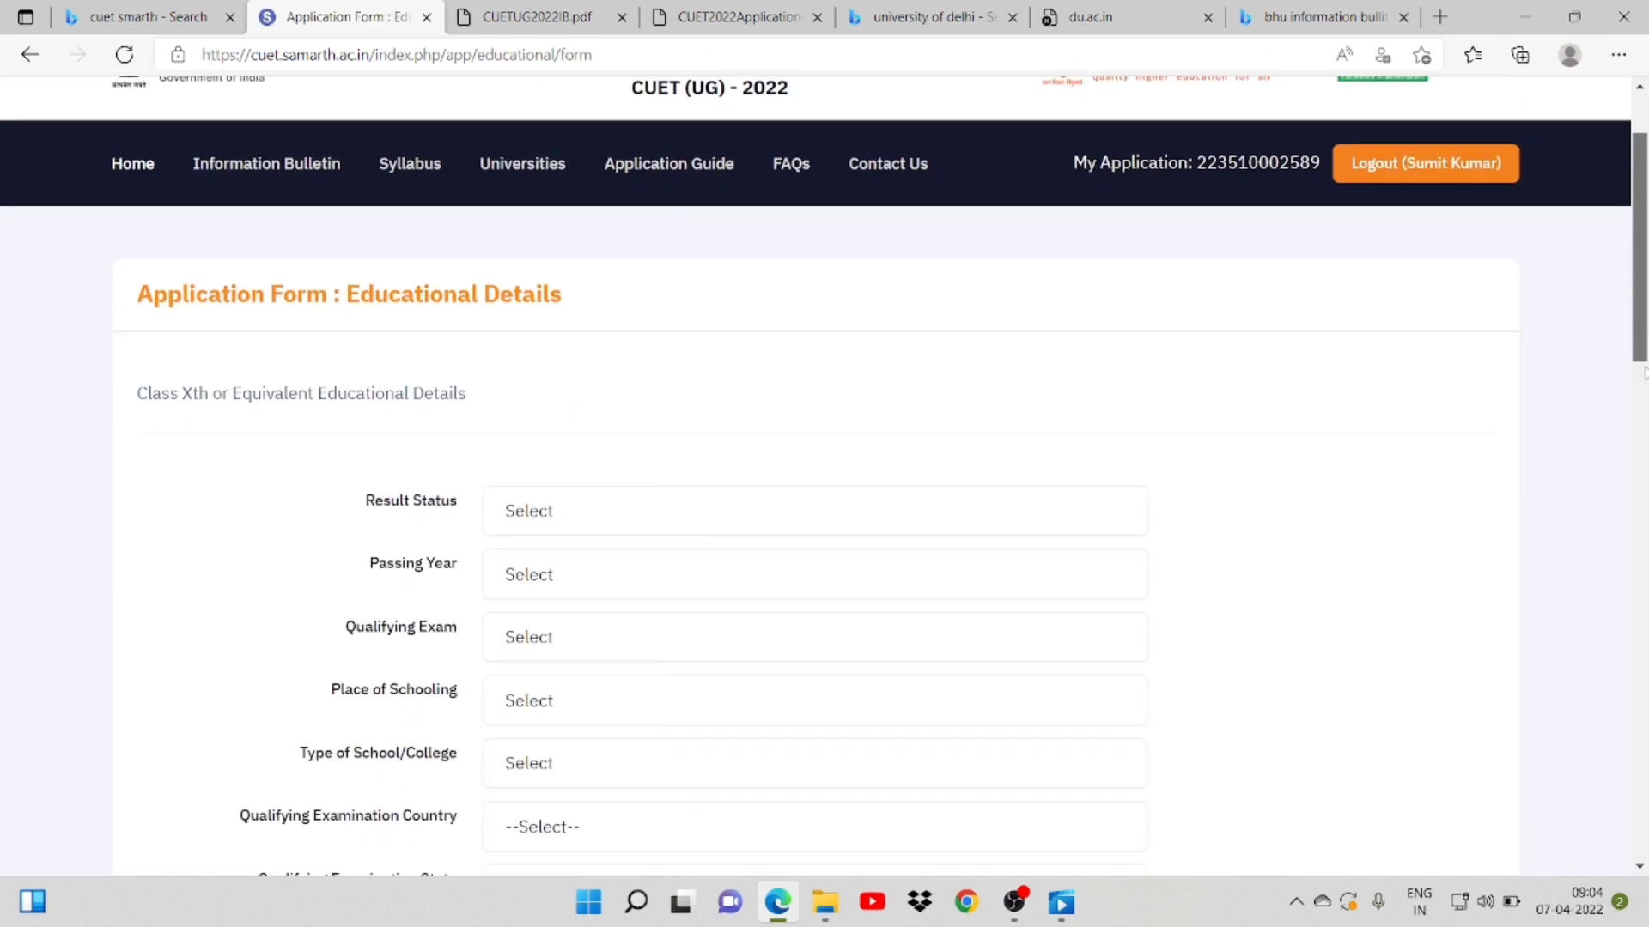
pyautogui.click(920, 367)
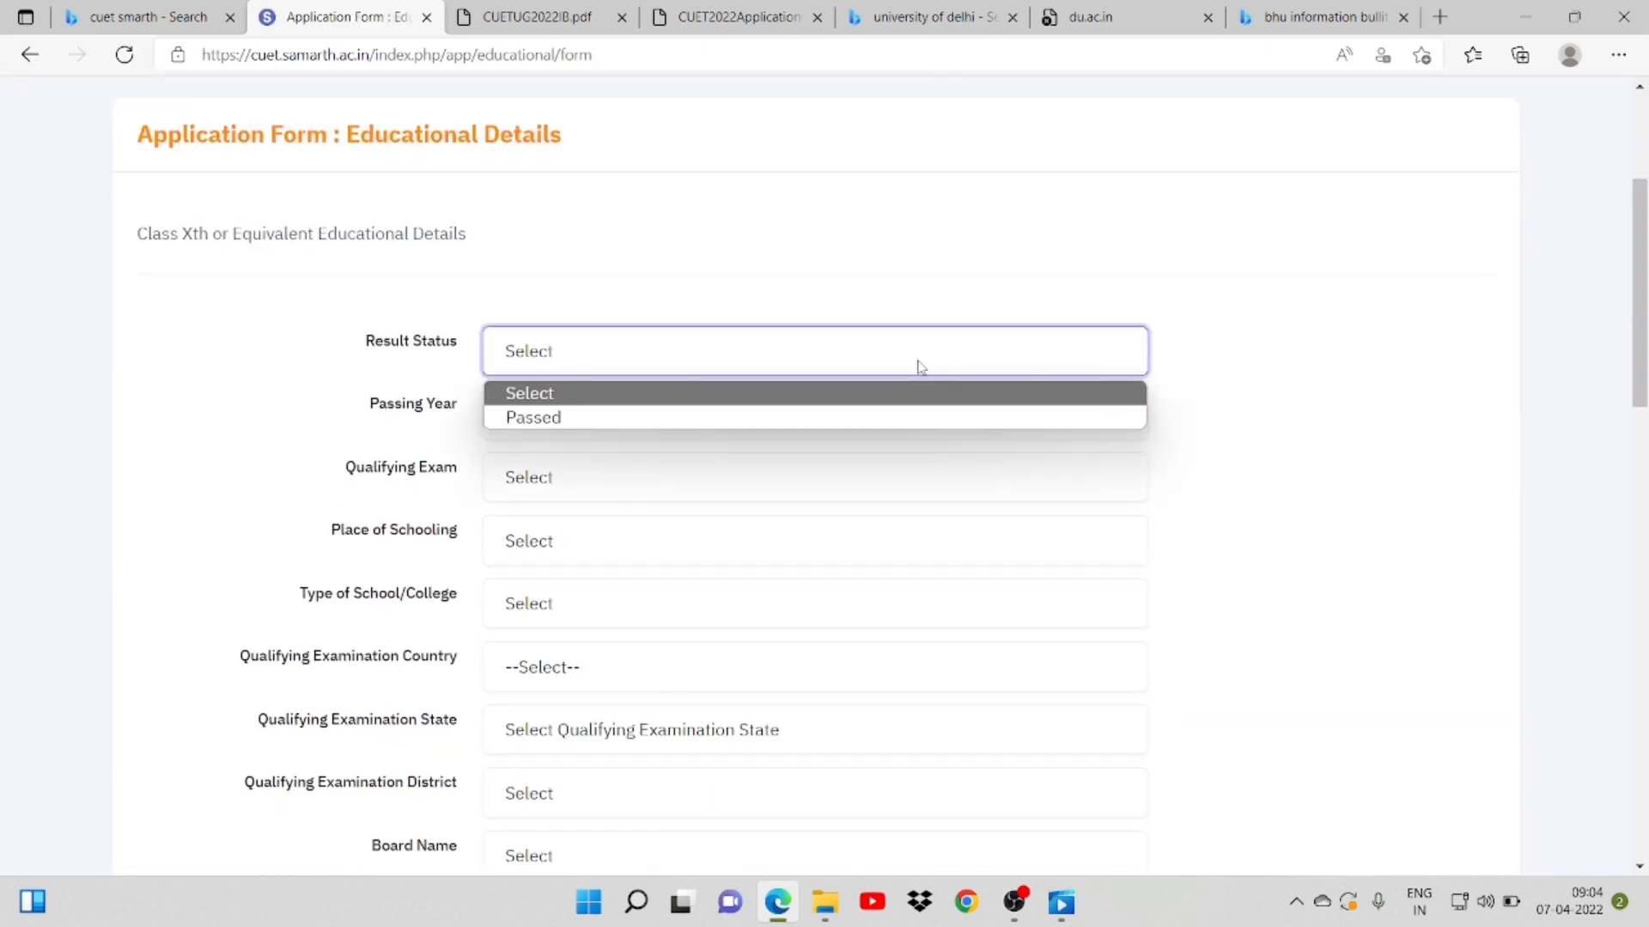
pyautogui.press('Down')
pyautogui.press('Return')
pyautogui.press('Tab')
pyautogui.press('Down')
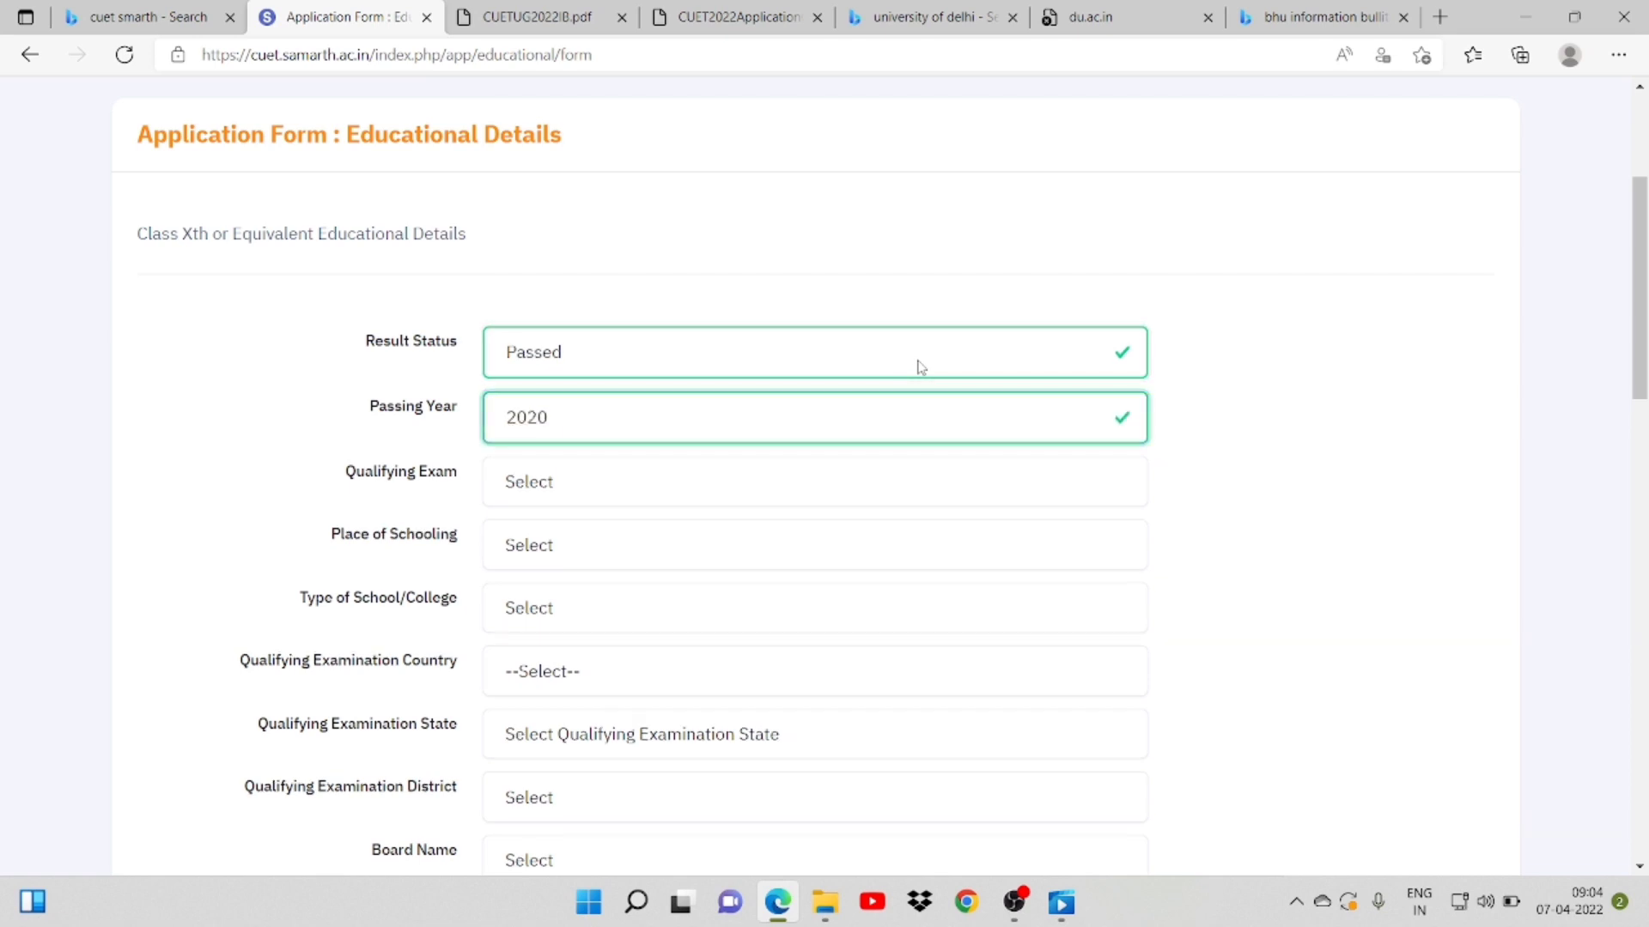
pyautogui.press('Down')
pyautogui.press('Down')
pyautogui.press('Tab')
pyautogui.press('Down')
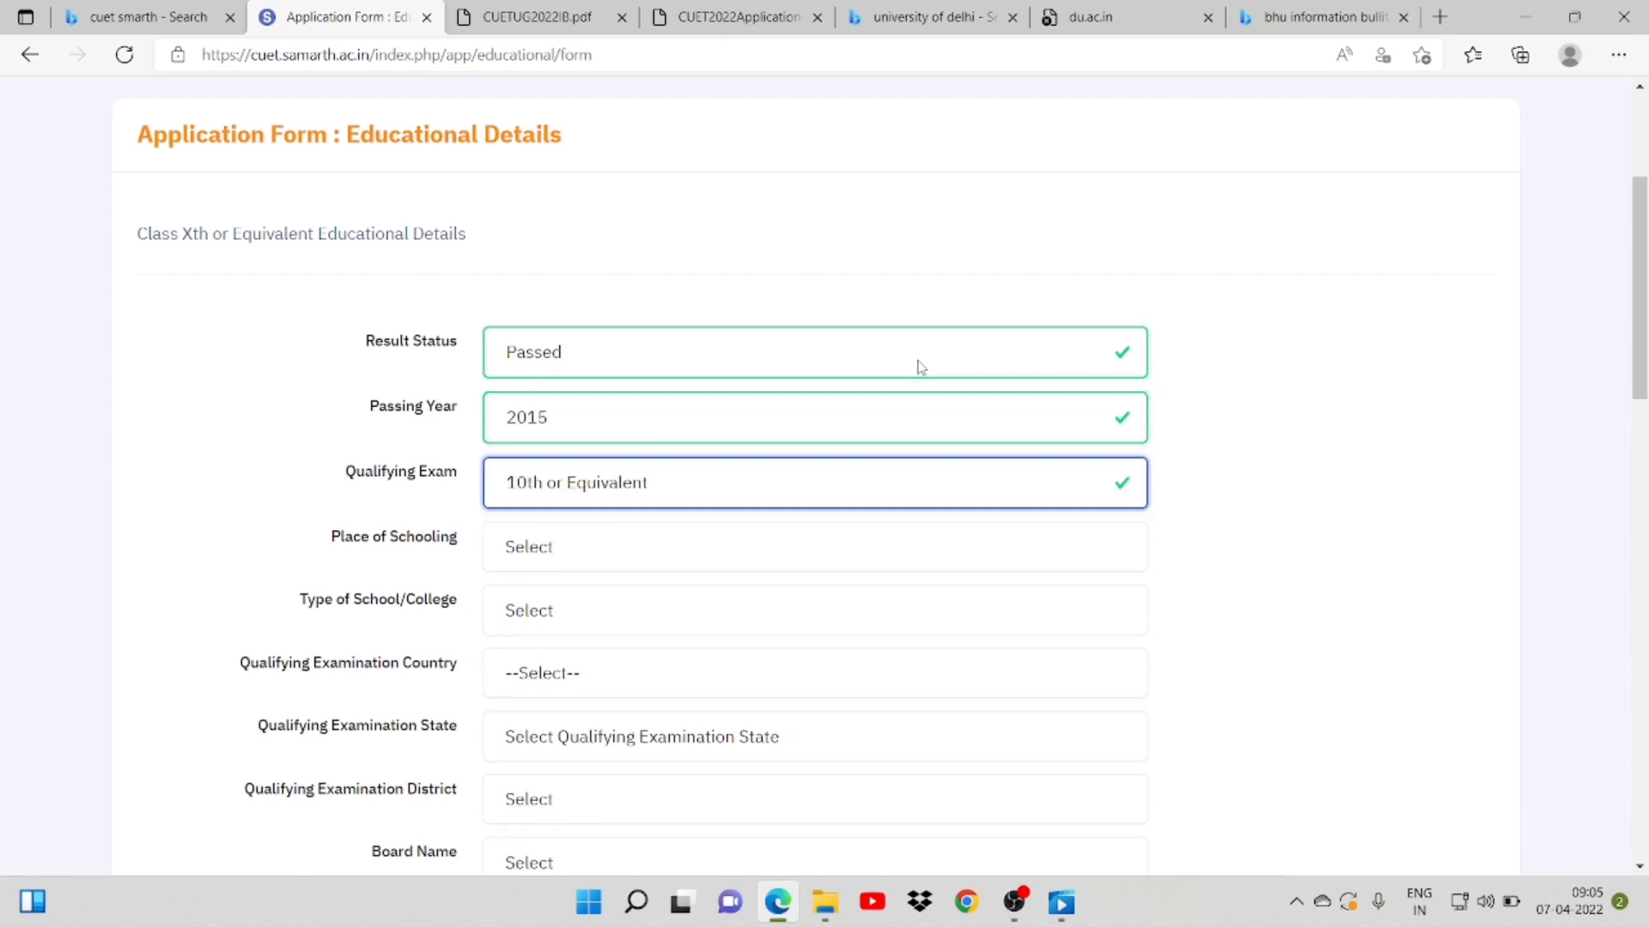
pyautogui.press('Tab')
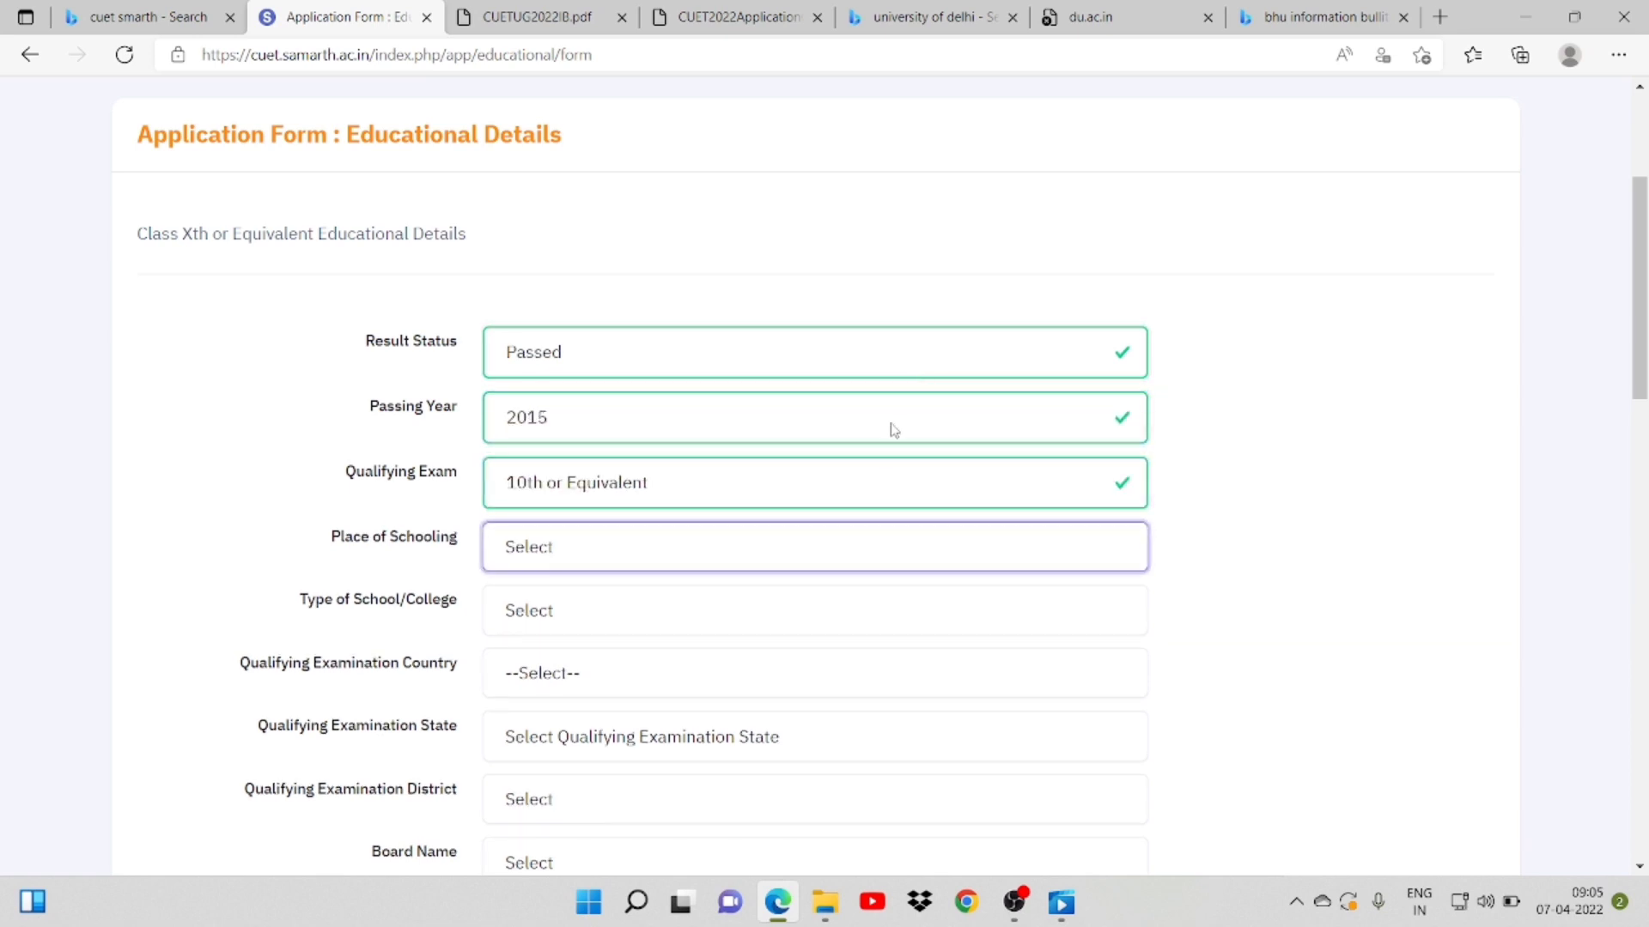
pyautogui.click(874, 503)
pyautogui.click(873, 504)
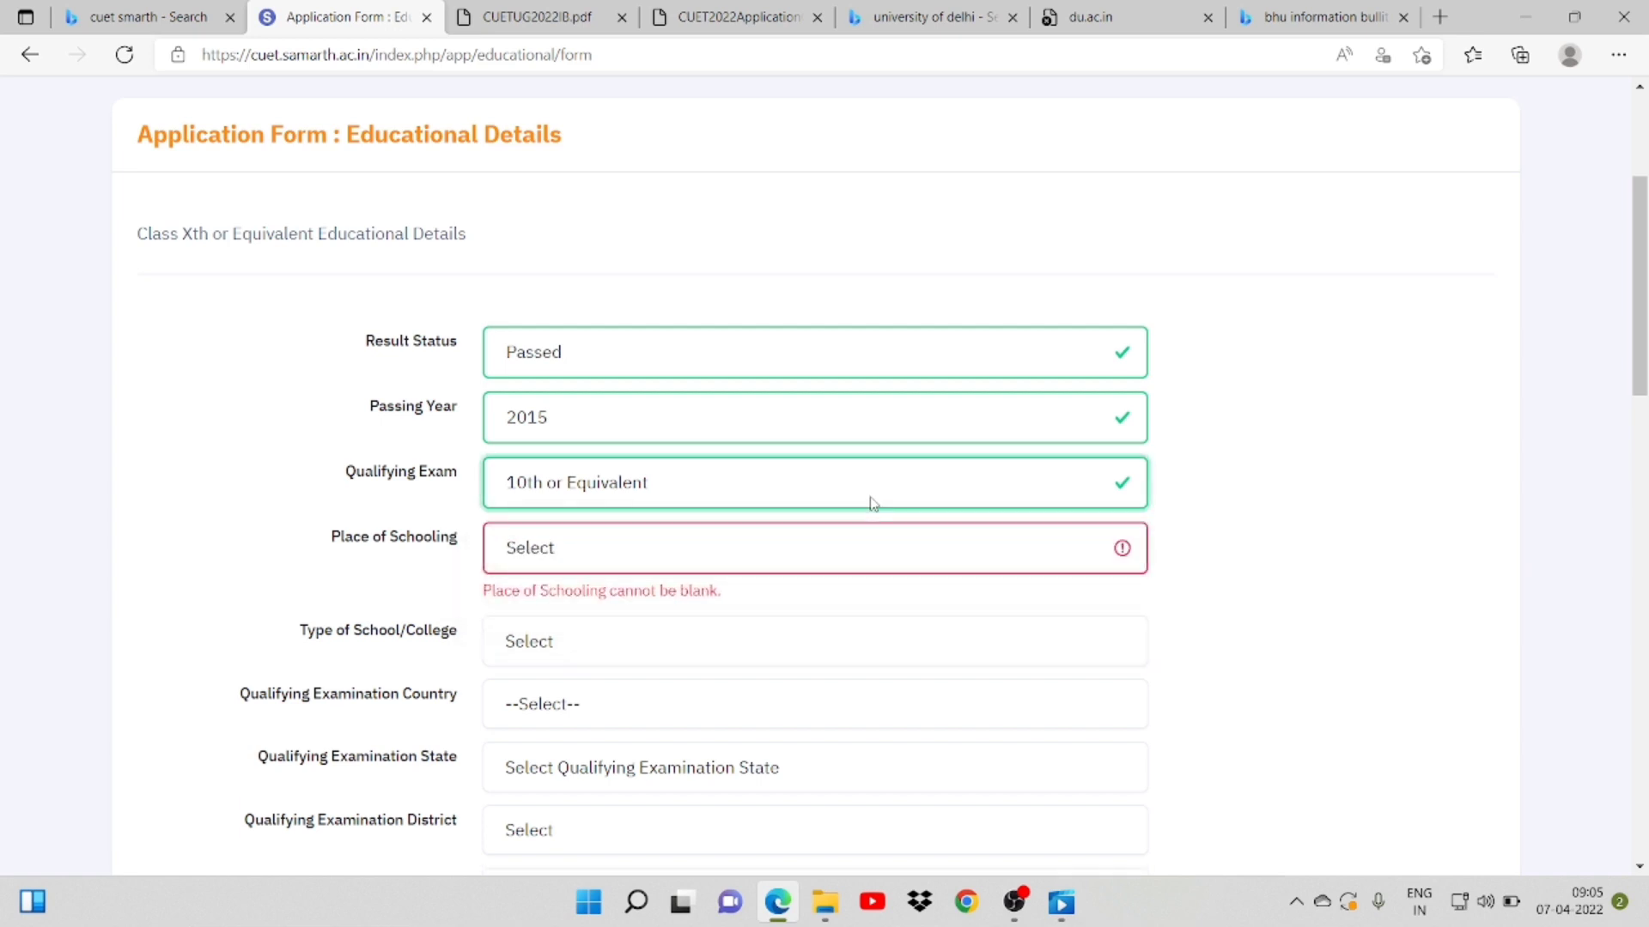
# - Set place of schooling Rural, school type Private Unaided and examination country India
pyautogui.press('Tab')
pyautogui.press('Down')
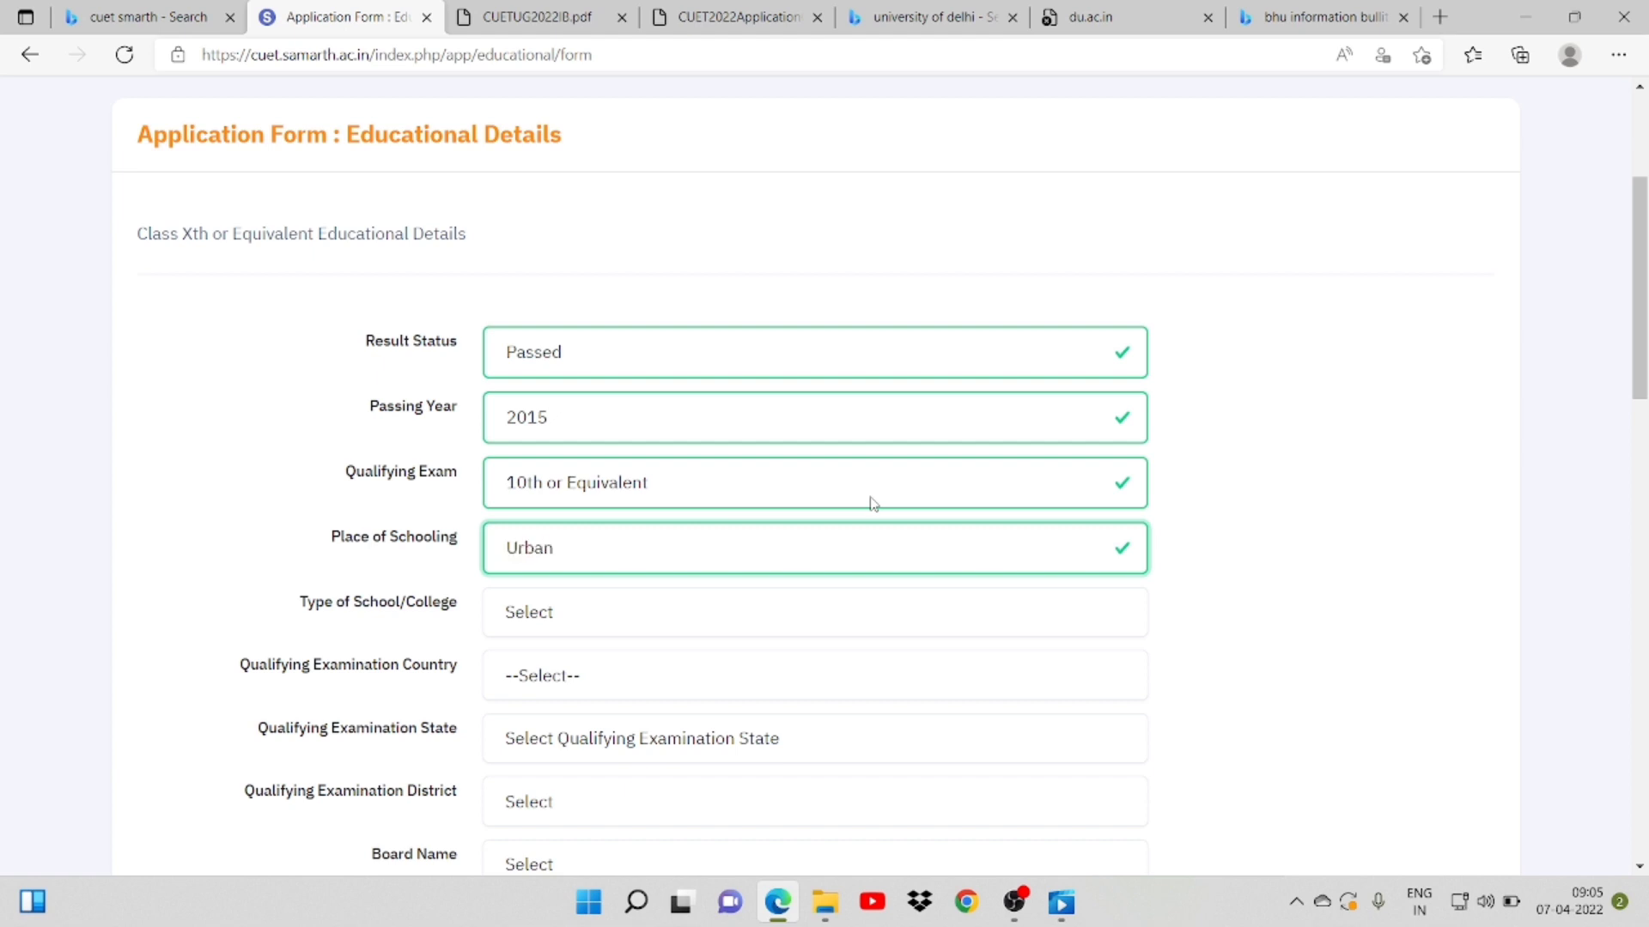
pyautogui.press('Down')
pyautogui.press('Tab')
pyautogui.press('Down')
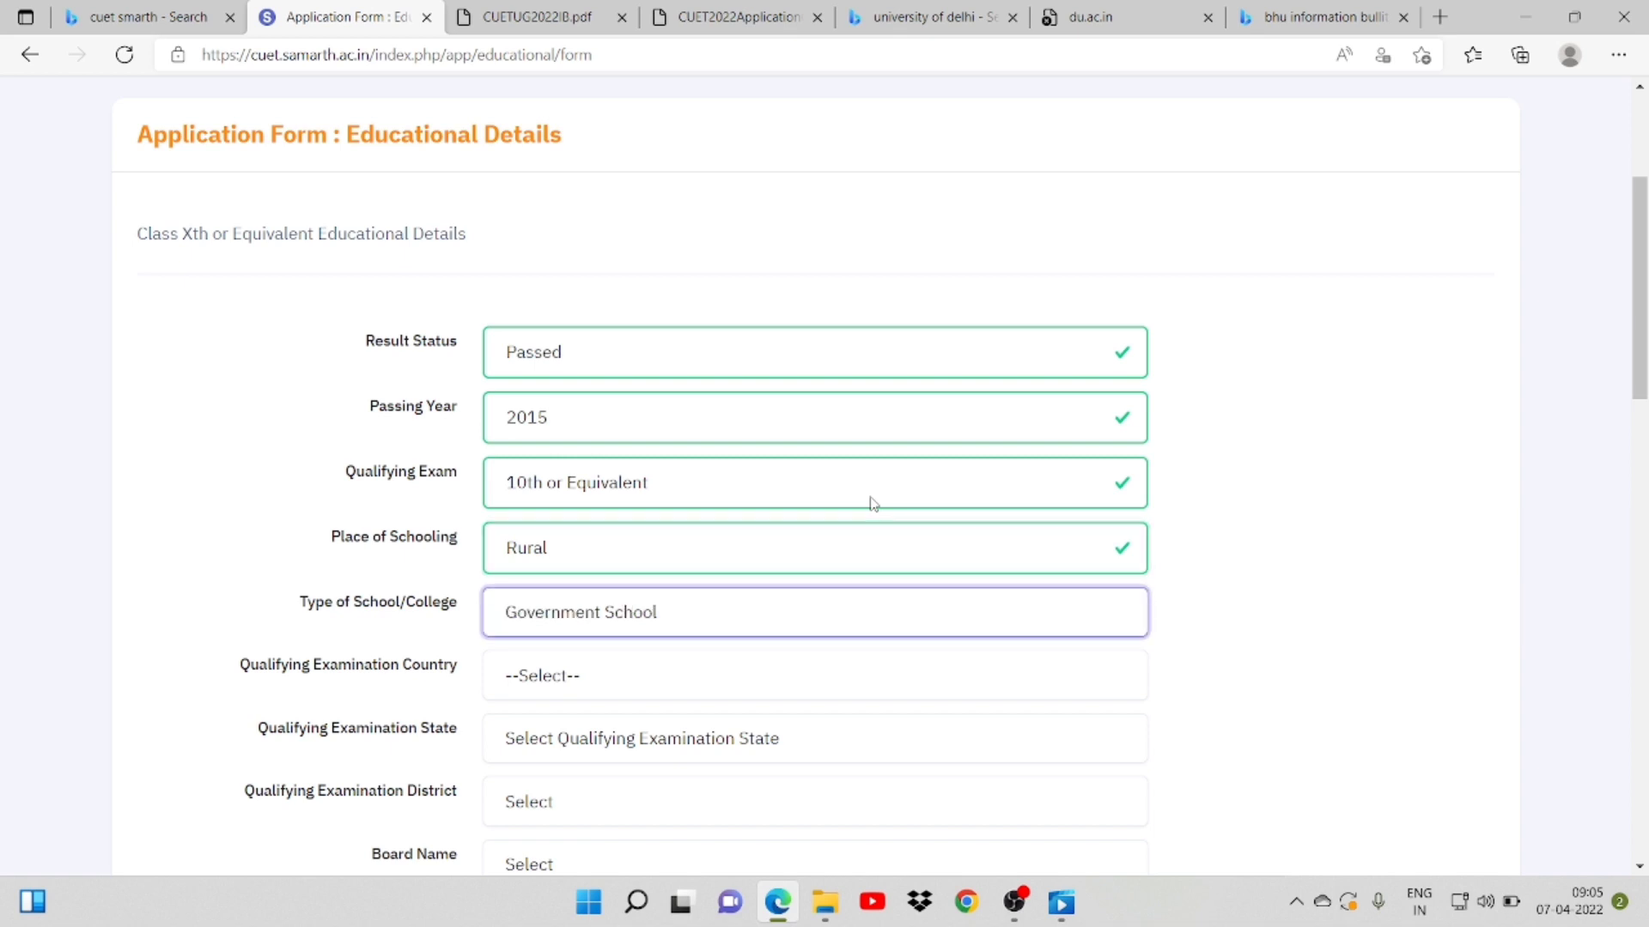
pyautogui.press('Down')
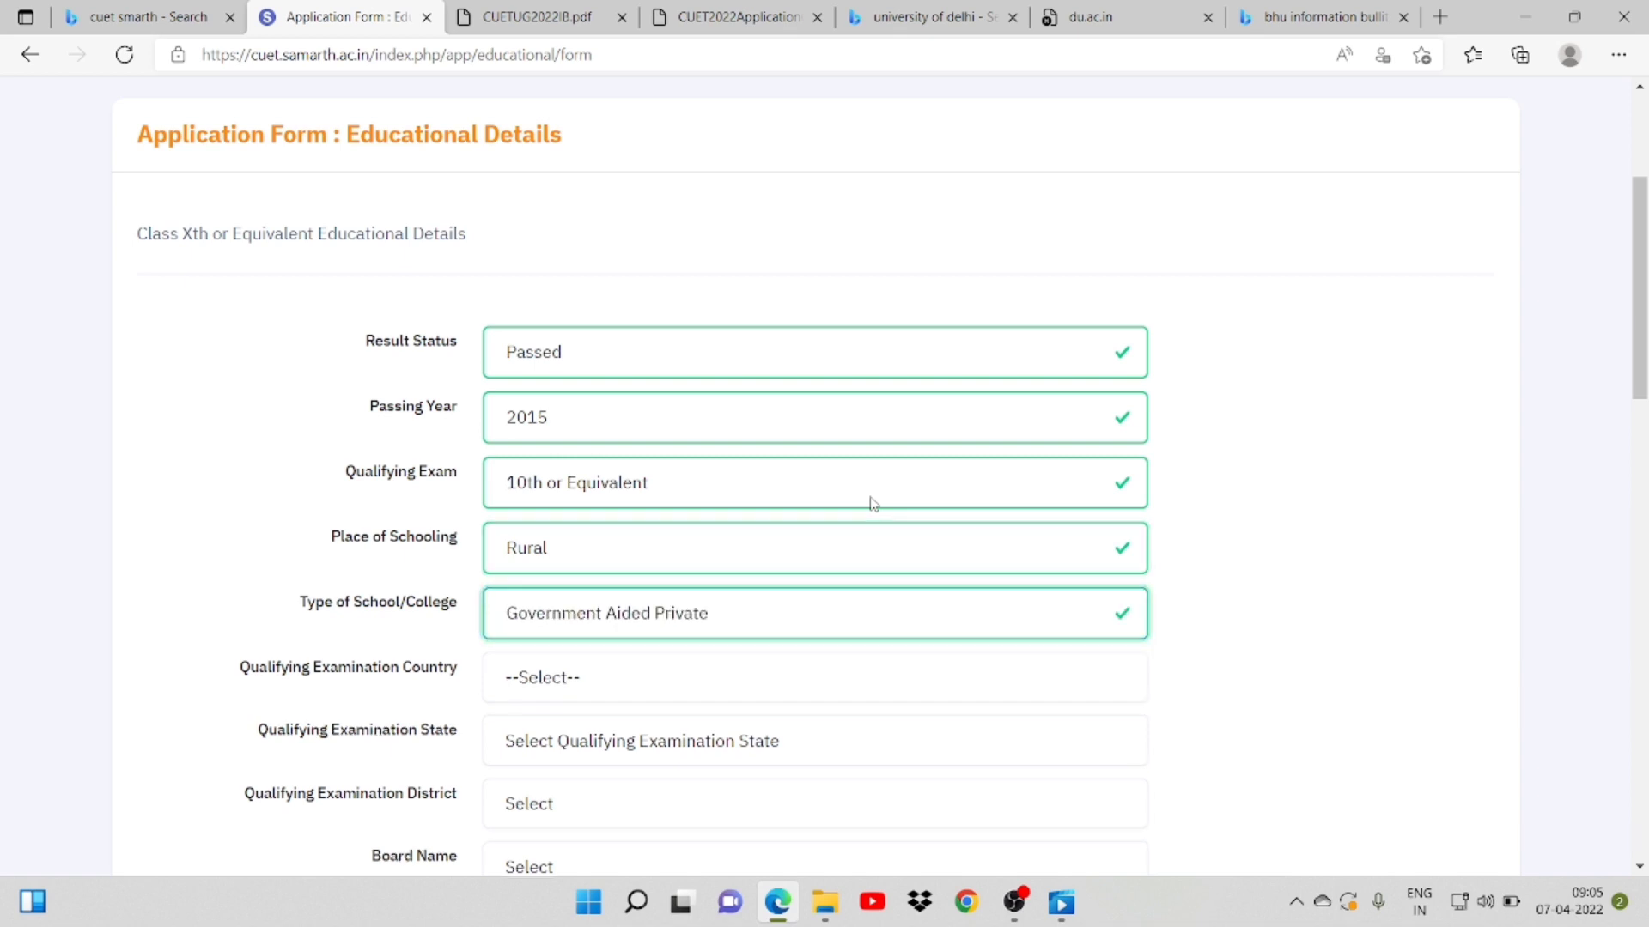
pyautogui.click(796, 625)
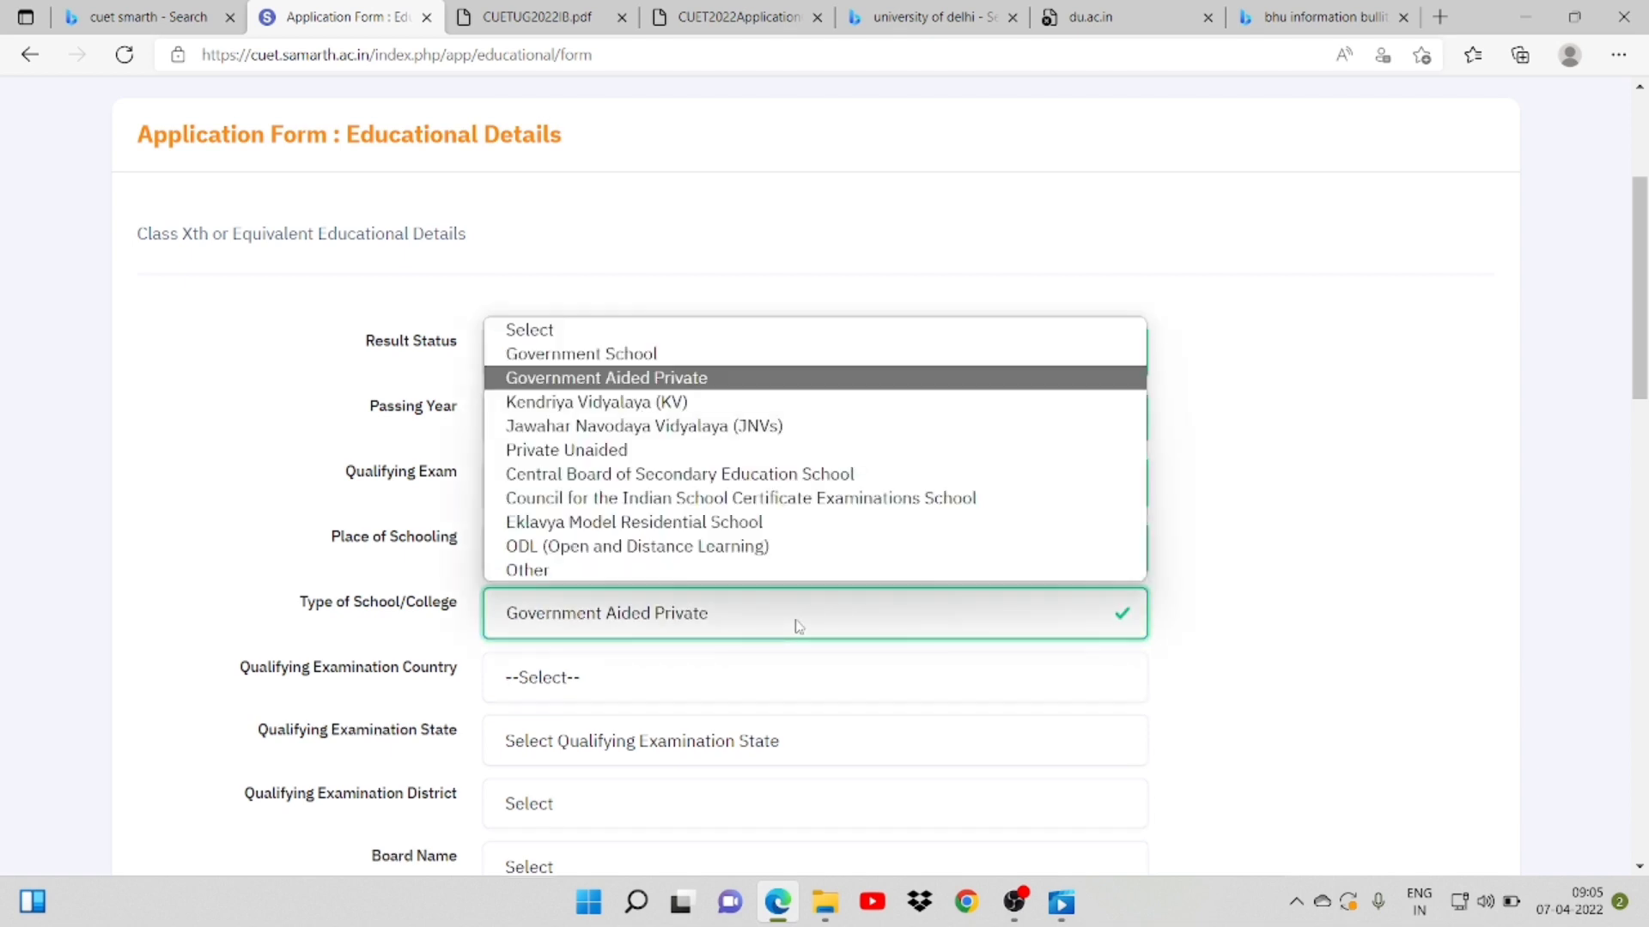
pyautogui.press('Down')
pyautogui.press('Down')
pyautogui.press('Down')
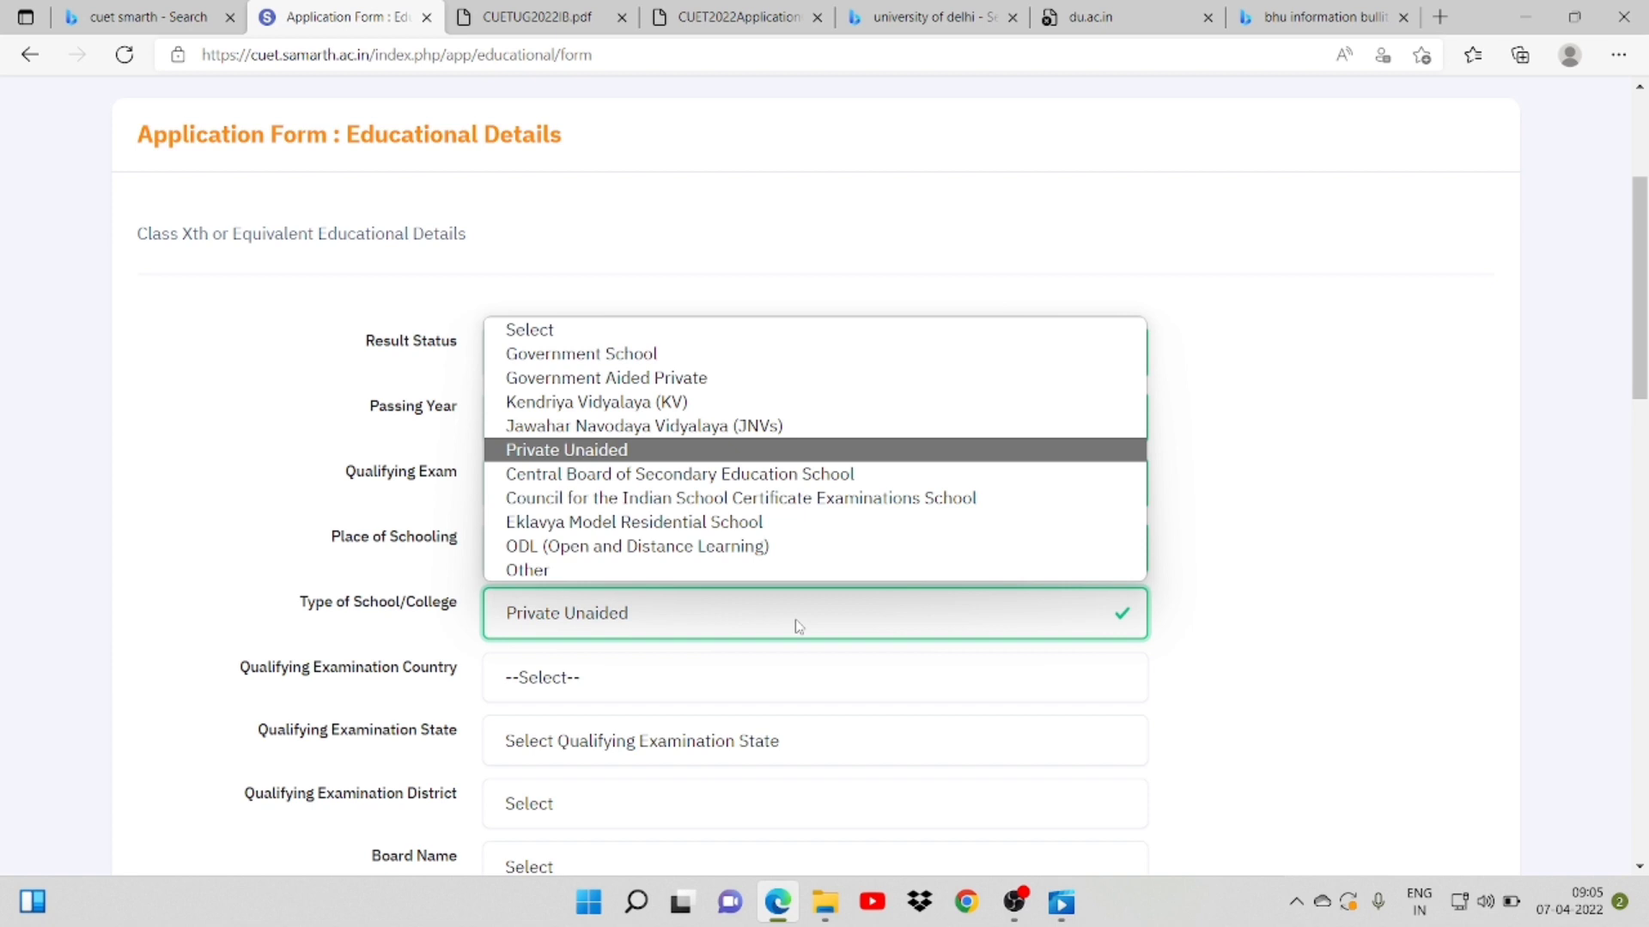
pyautogui.press('Down')
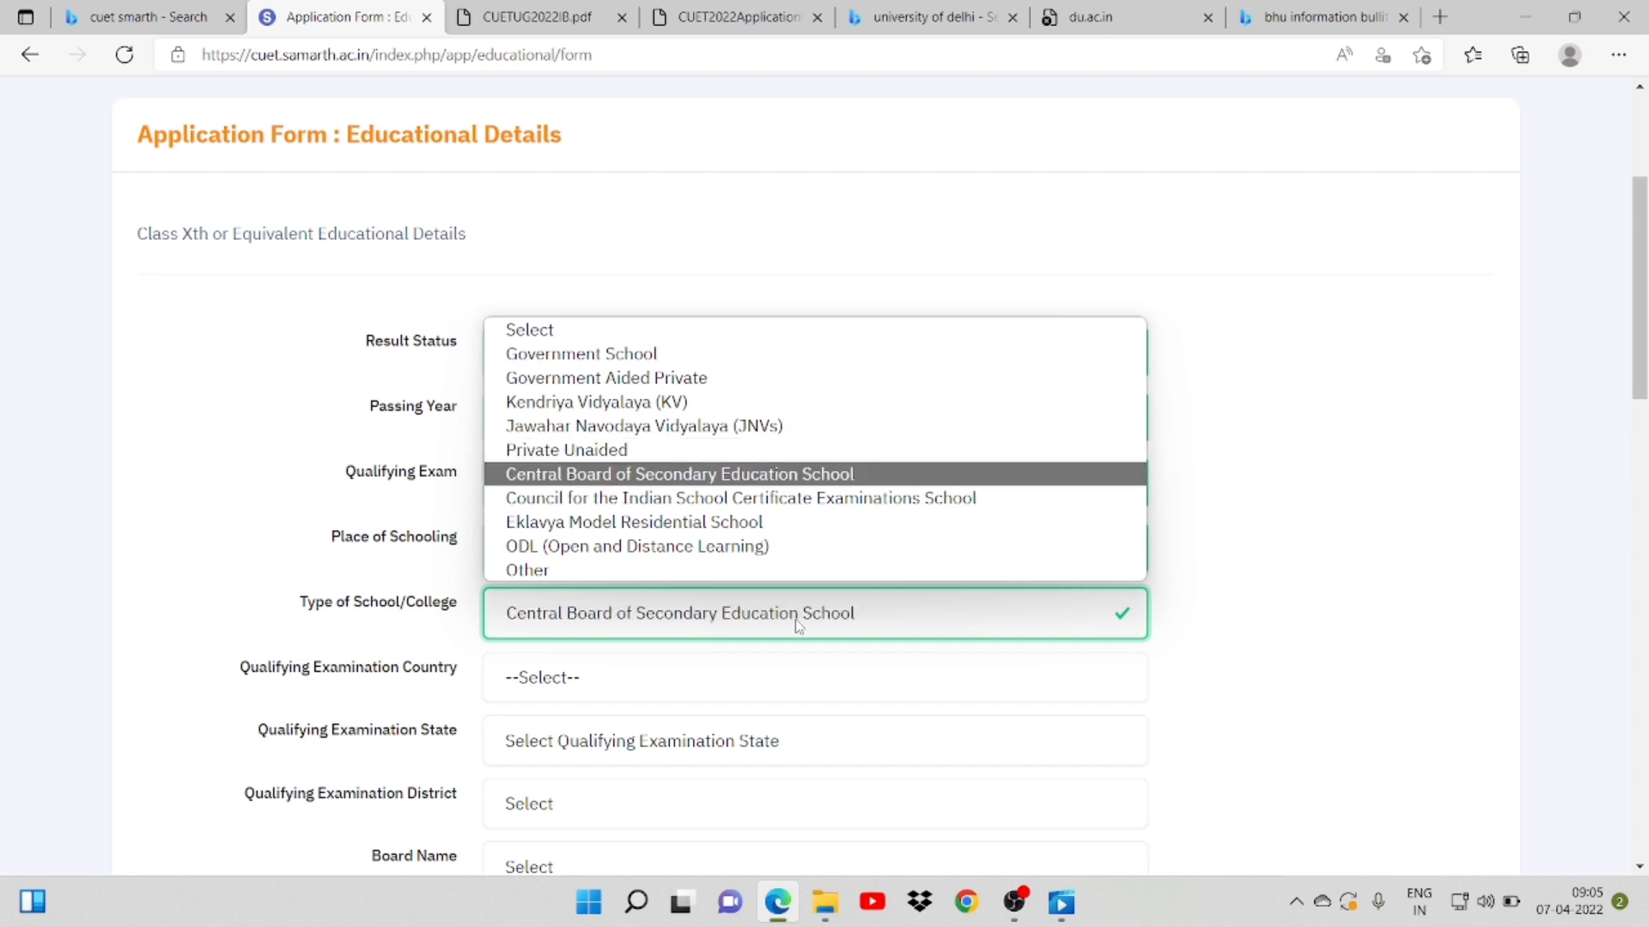
pyautogui.press('Up')
pyautogui.press('Return')
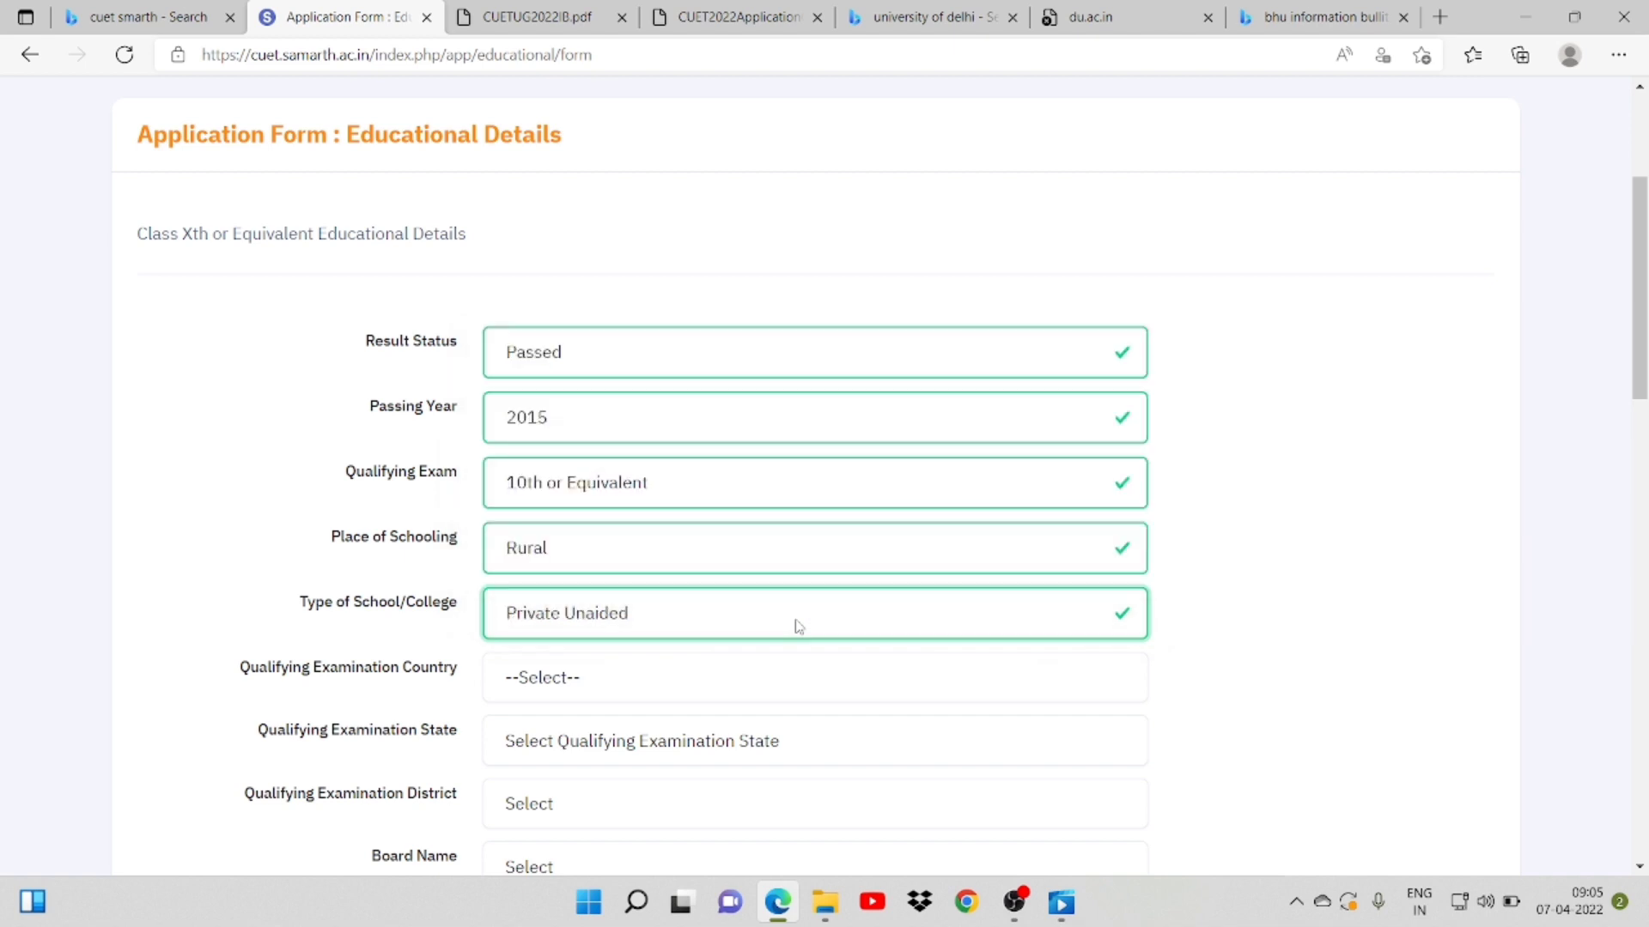
pyautogui.press('Tab')
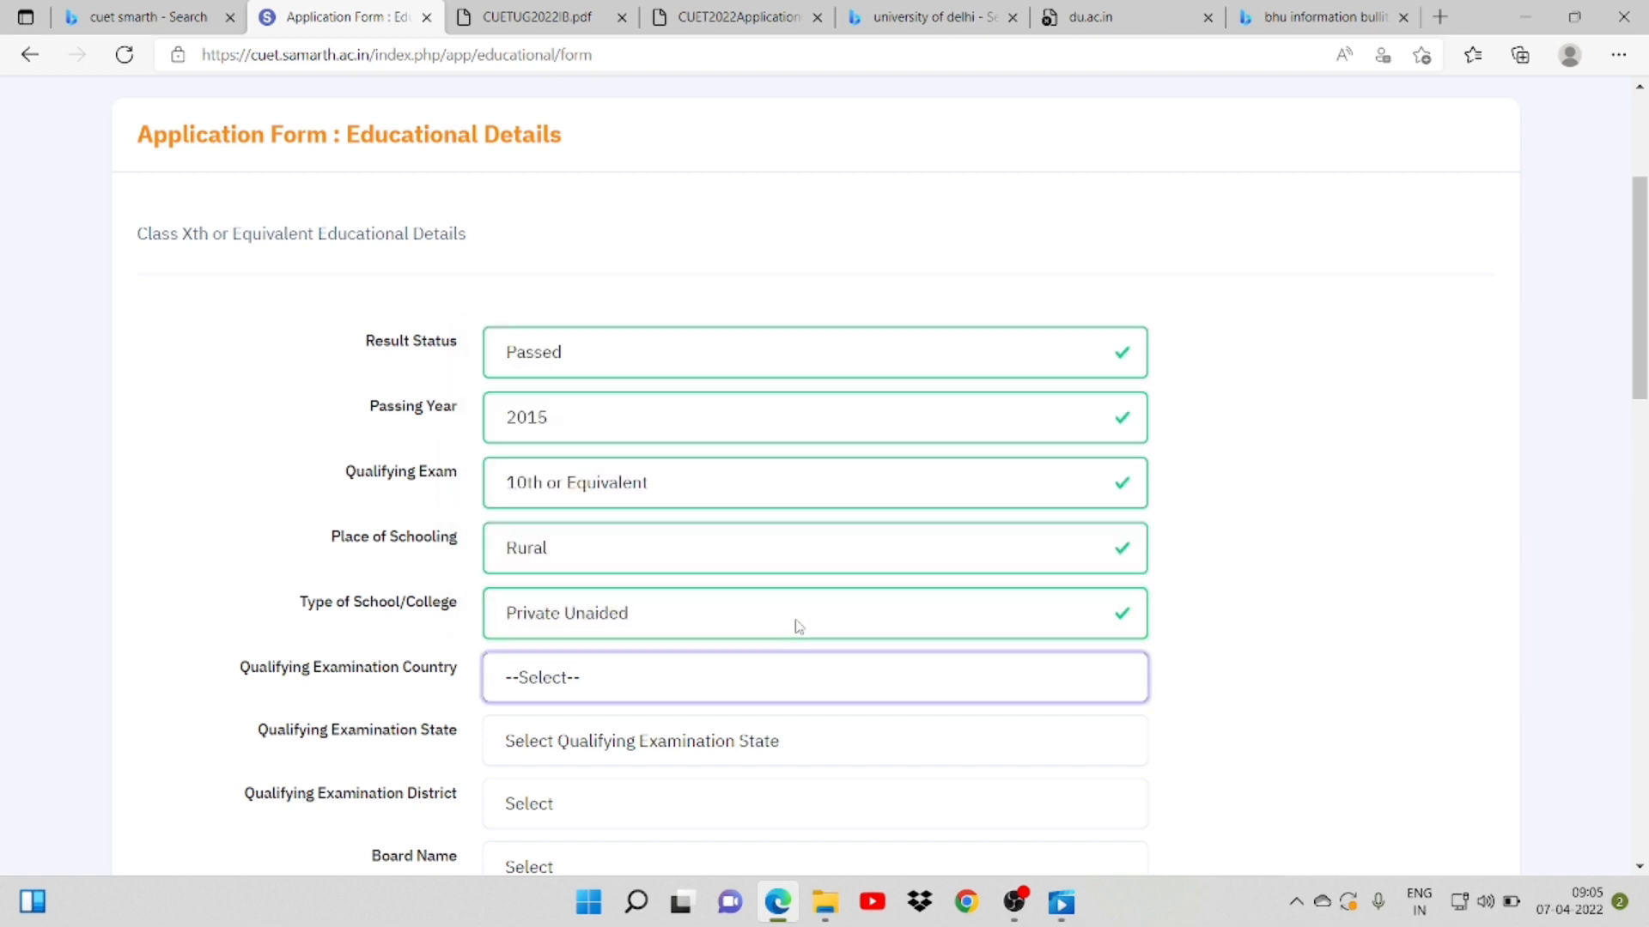
pyautogui.press('Down')
pyautogui.press('Down')
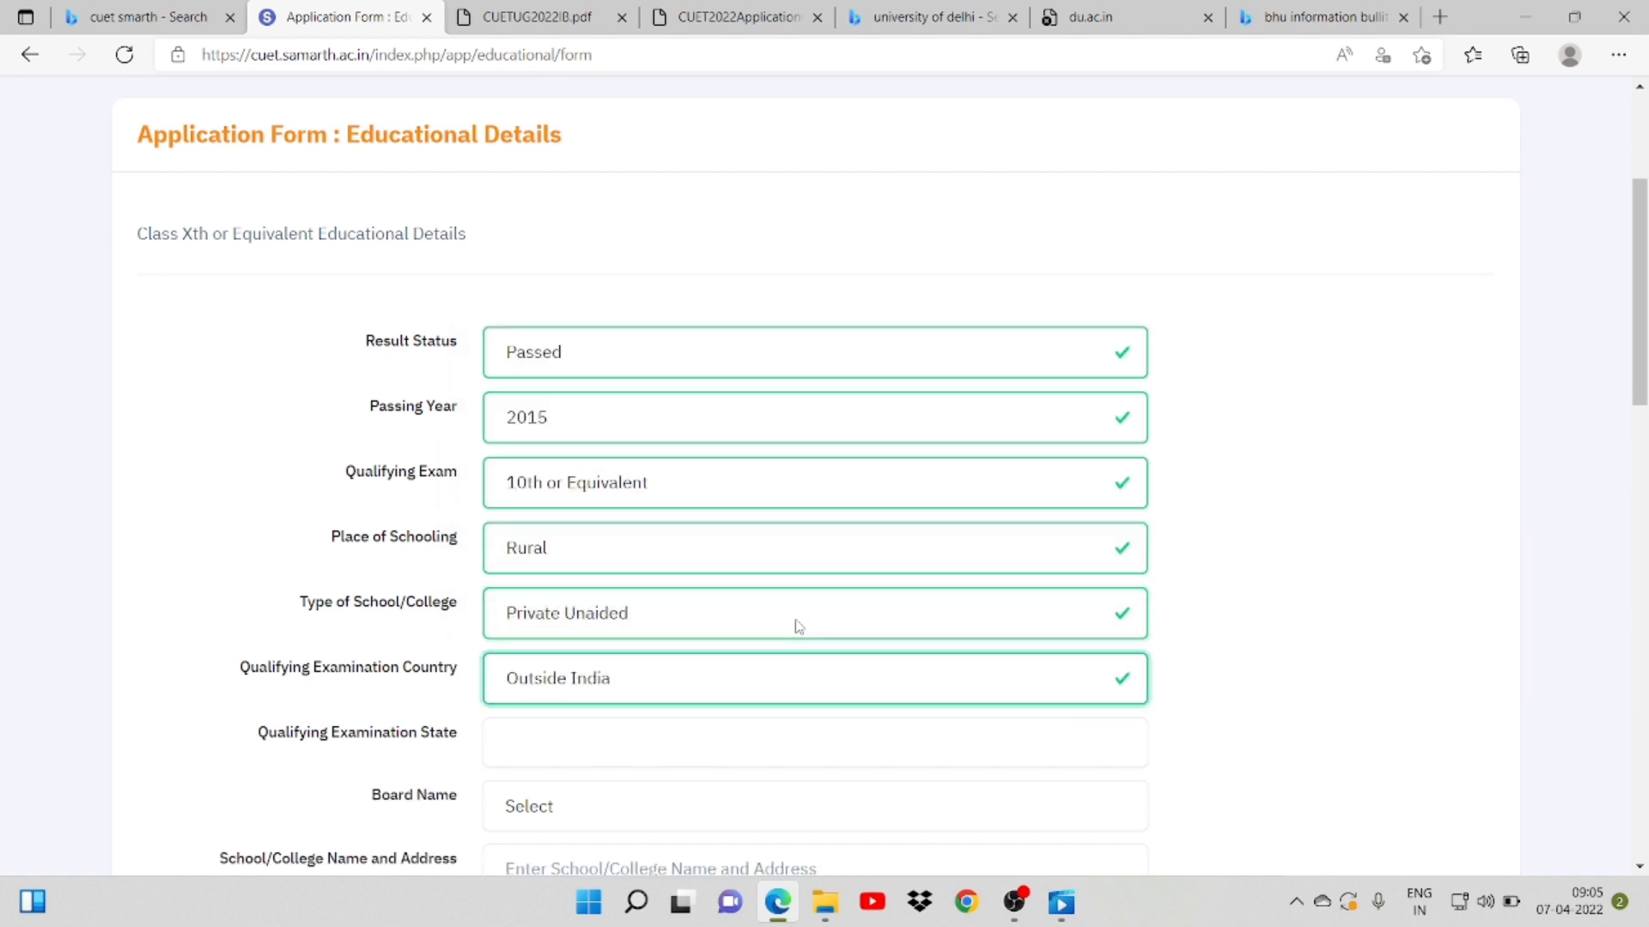
pyautogui.press('Up')
pyautogui.press('Tab')
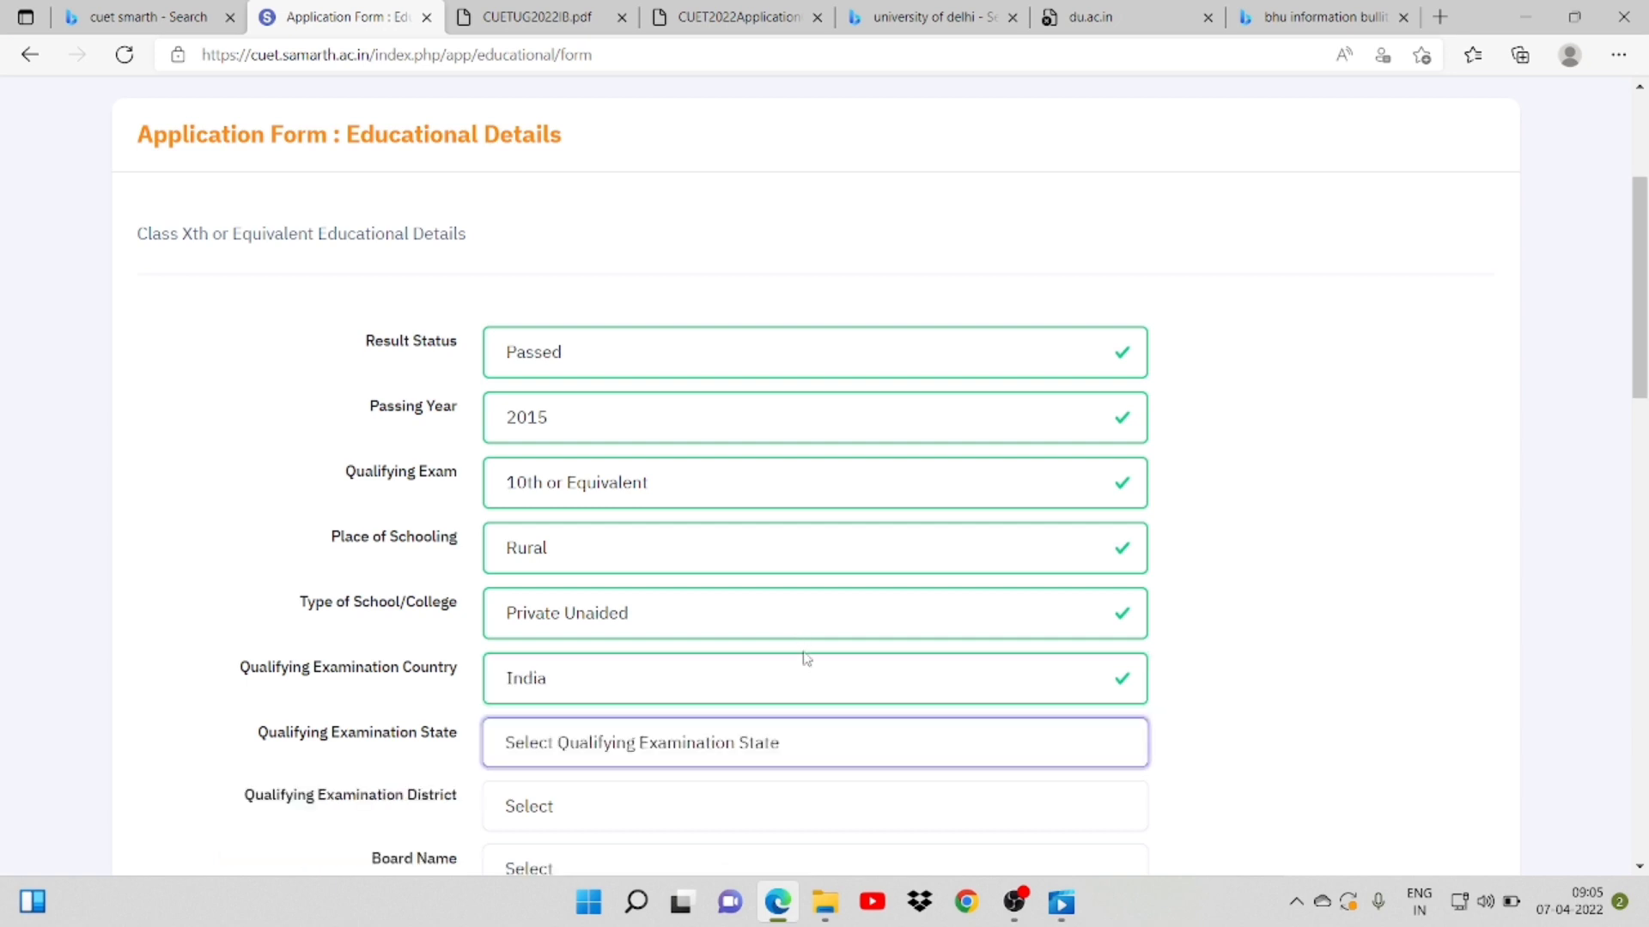
# - Keep country India and set state CHHATTISGARH with district RAIGARH
pyautogui.click(797, 692)
pyautogui.click(799, 695)
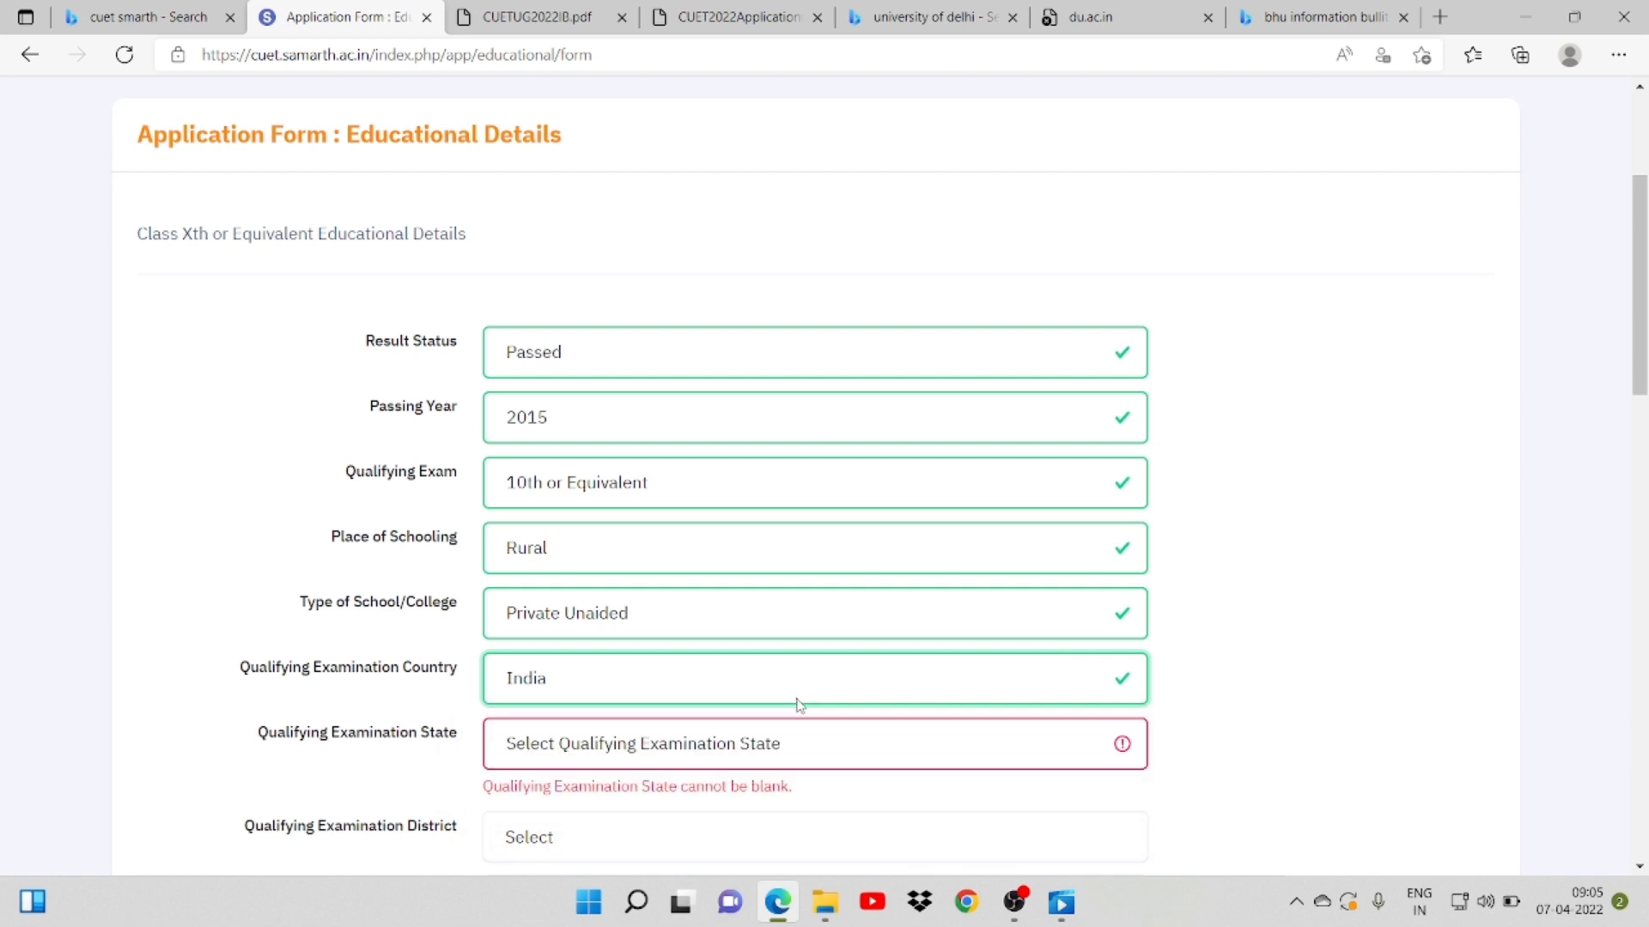
pyautogui.press('Tab')
pyautogui.press('Down')
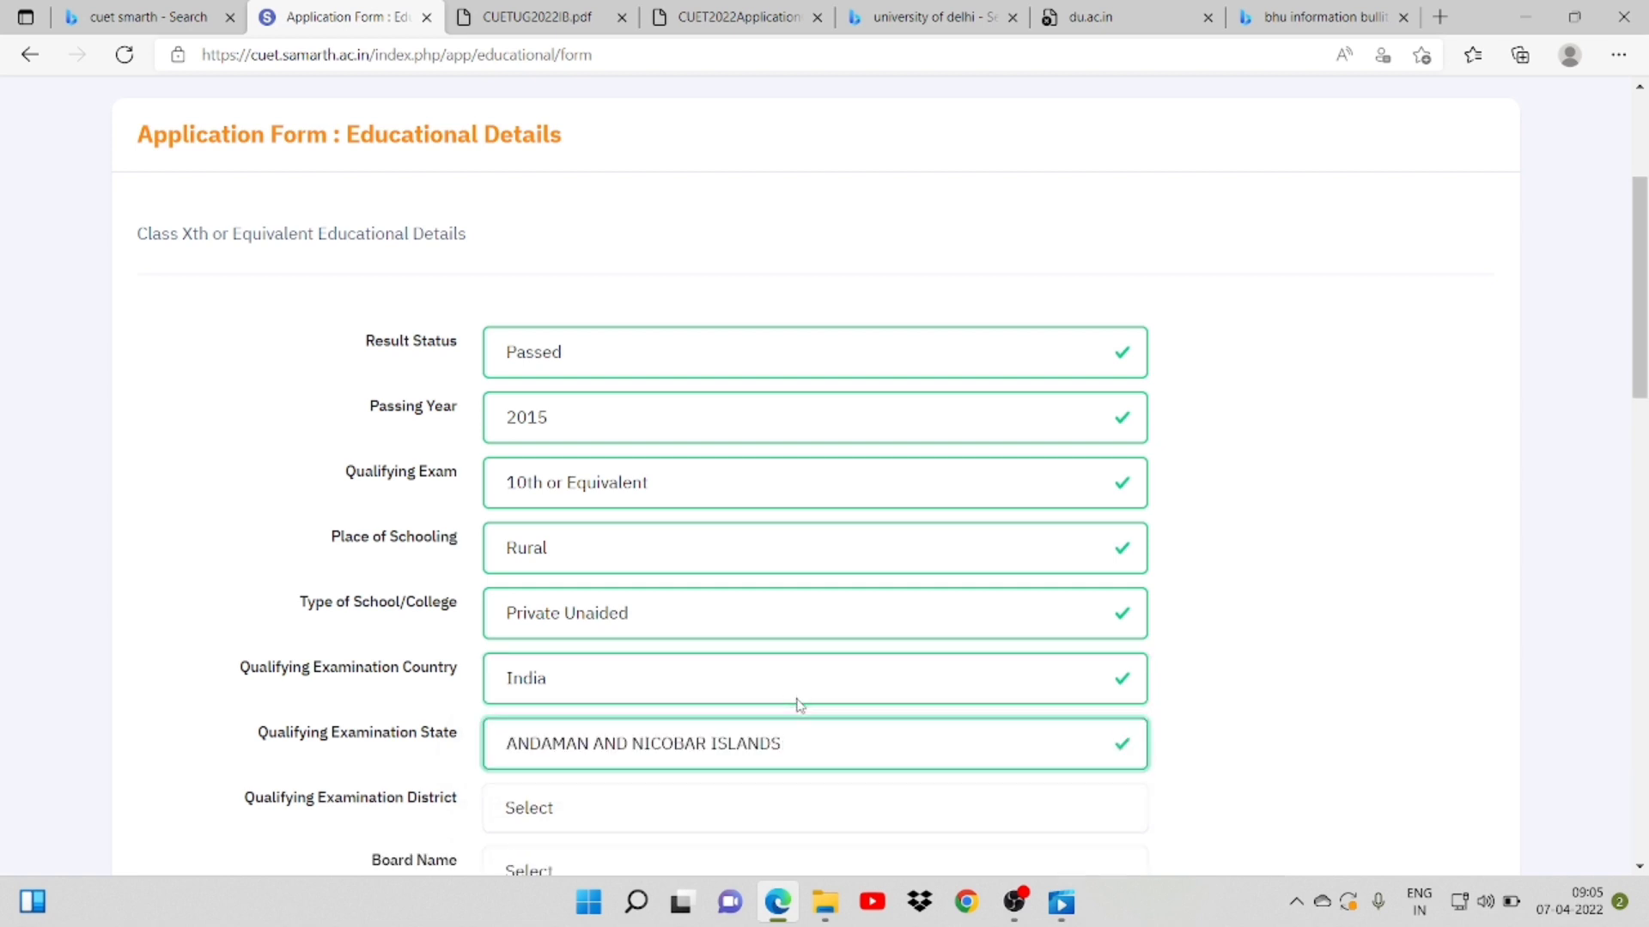
pyautogui.press('Down')
pyautogui.press('Down')
pyautogui.press('Down')
pyautogui.press('Down')
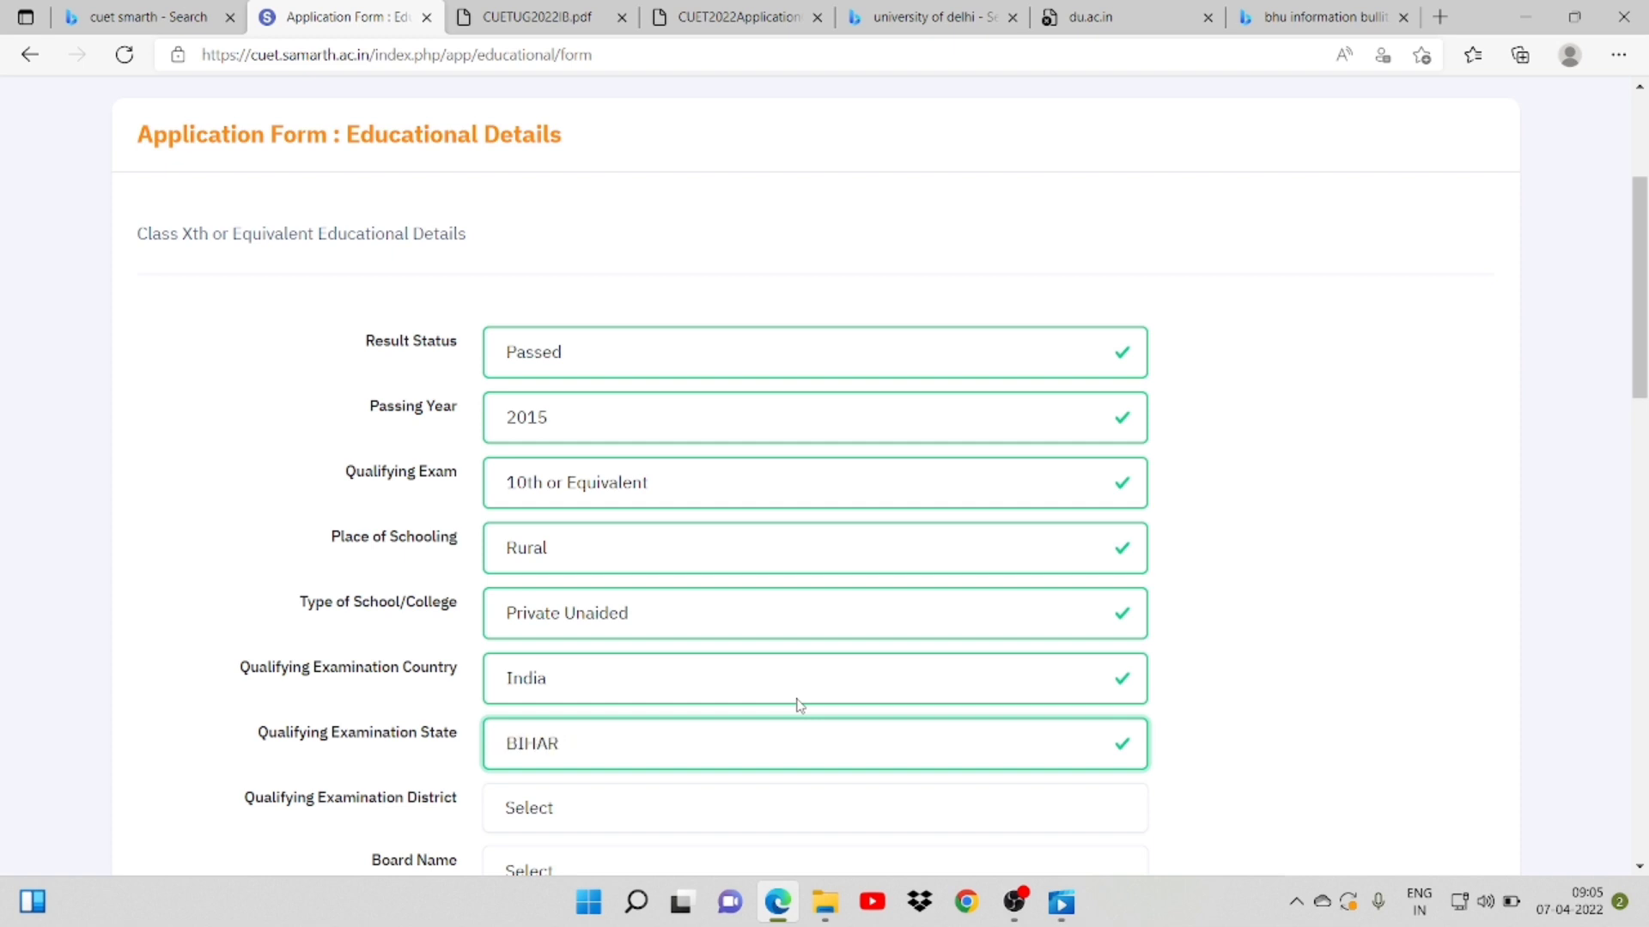
pyautogui.press('Down')
pyautogui.press('Down')
pyautogui.press('Tab')
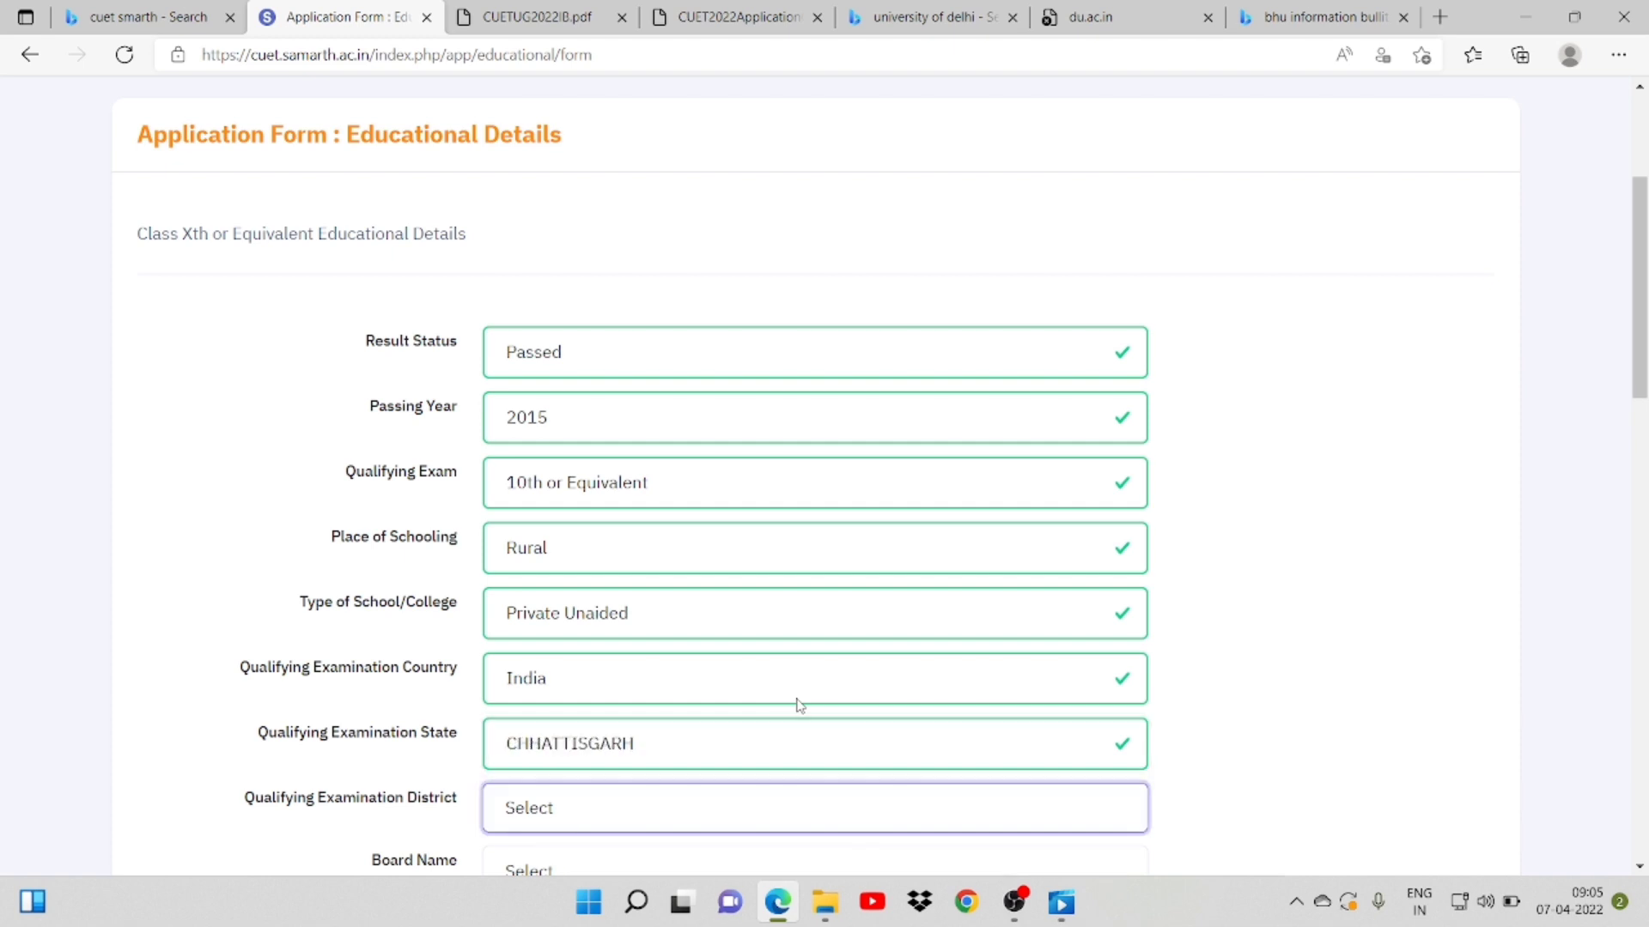
pyautogui.press('Down')
pyautogui.press('Down')
pyautogui.press('Down')
pyautogui.press('Down')
pyautogui.press('Down')
pyautogui.press('Down')
pyautogui.press('Down')
pyautogui.press('Down')
pyautogui.press('Down')
pyautogui.press('Down')
pyautogui.press('Down')
pyautogui.press('Down')
pyautogui.press('Down')
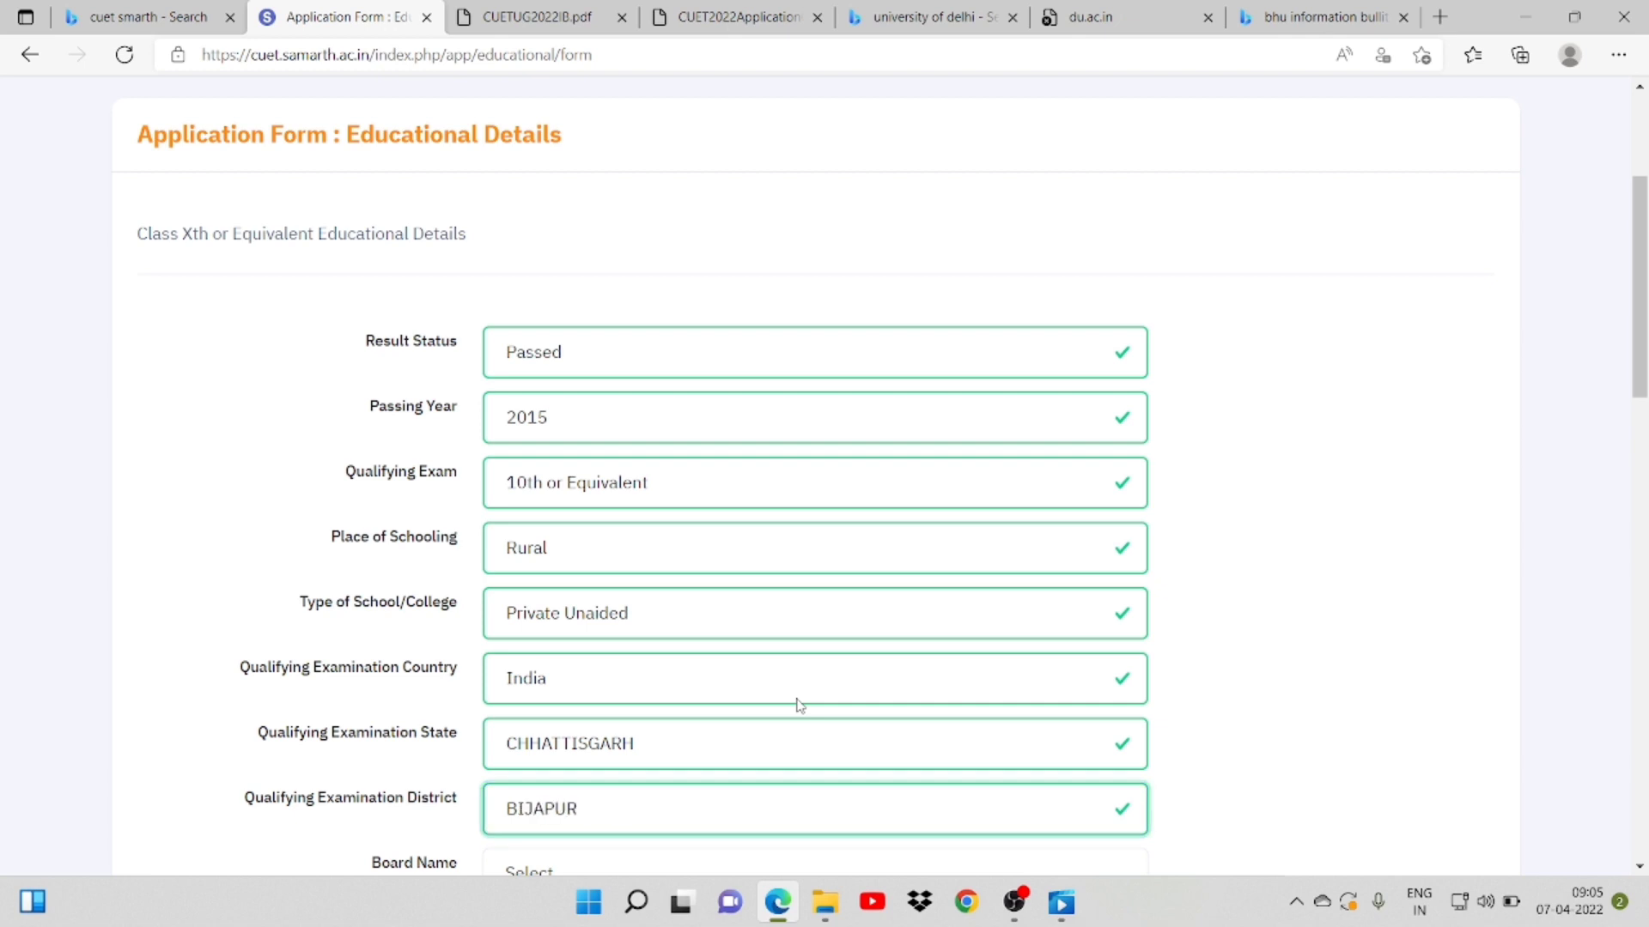
pyautogui.press('Down')
pyautogui.press('Down')
pyautogui.press('Down')
pyautogui.press('Down')
pyautogui.press('Down')
pyautogui.press('Down')
pyautogui.press('Down')
pyautogui.press('Down')
pyautogui.press('Down')
pyautogui.press('Down')
pyautogui.press('Down')
pyautogui.press('Down')
pyautogui.press('Up')
pyautogui.press('Up')
pyautogui.press('Tab')
pyautogui.press('Down')
pyautogui.press('Down')
pyautogui.press('Down')
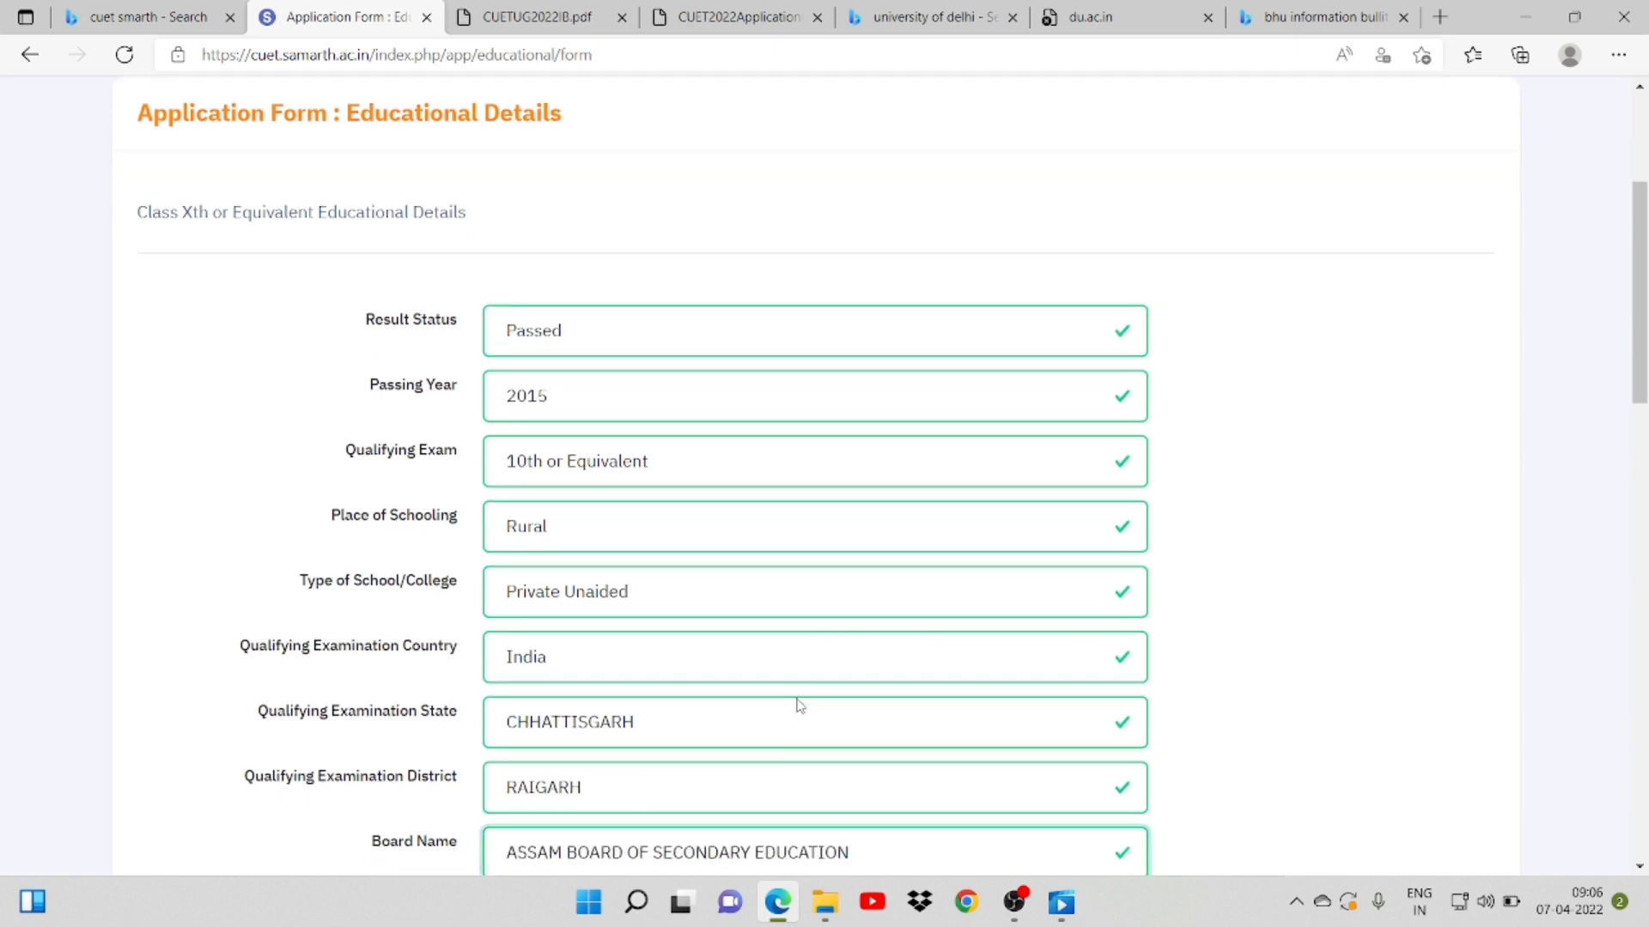
# - Choose CENTRAL BOARD OF SECONDARY EDUCATION as the board name
pyautogui.moveTo(1635, 393); pyautogui.dragTo(1636, 487)
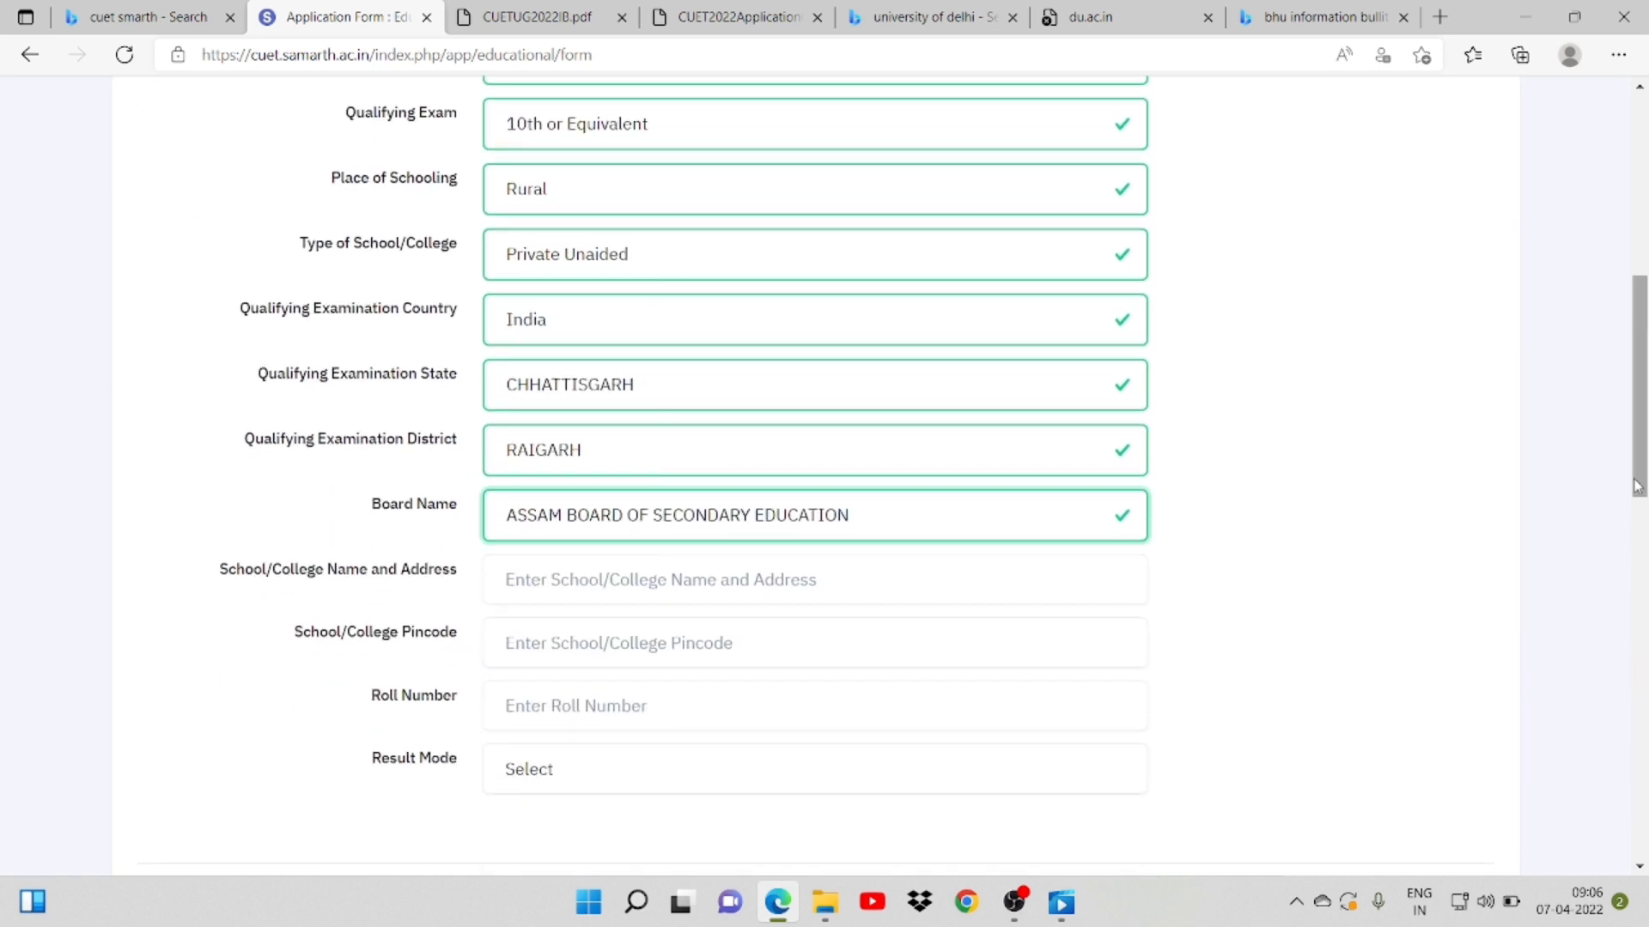
pyautogui.press('Down')
pyautogui.press('Down')
pyautogui.press('Down')
pyautogui.press('Down')
pyautogui.press('Down')
pyautogui.press('Down')
pyautogui.press('Down')
pyautogui.press('Down')
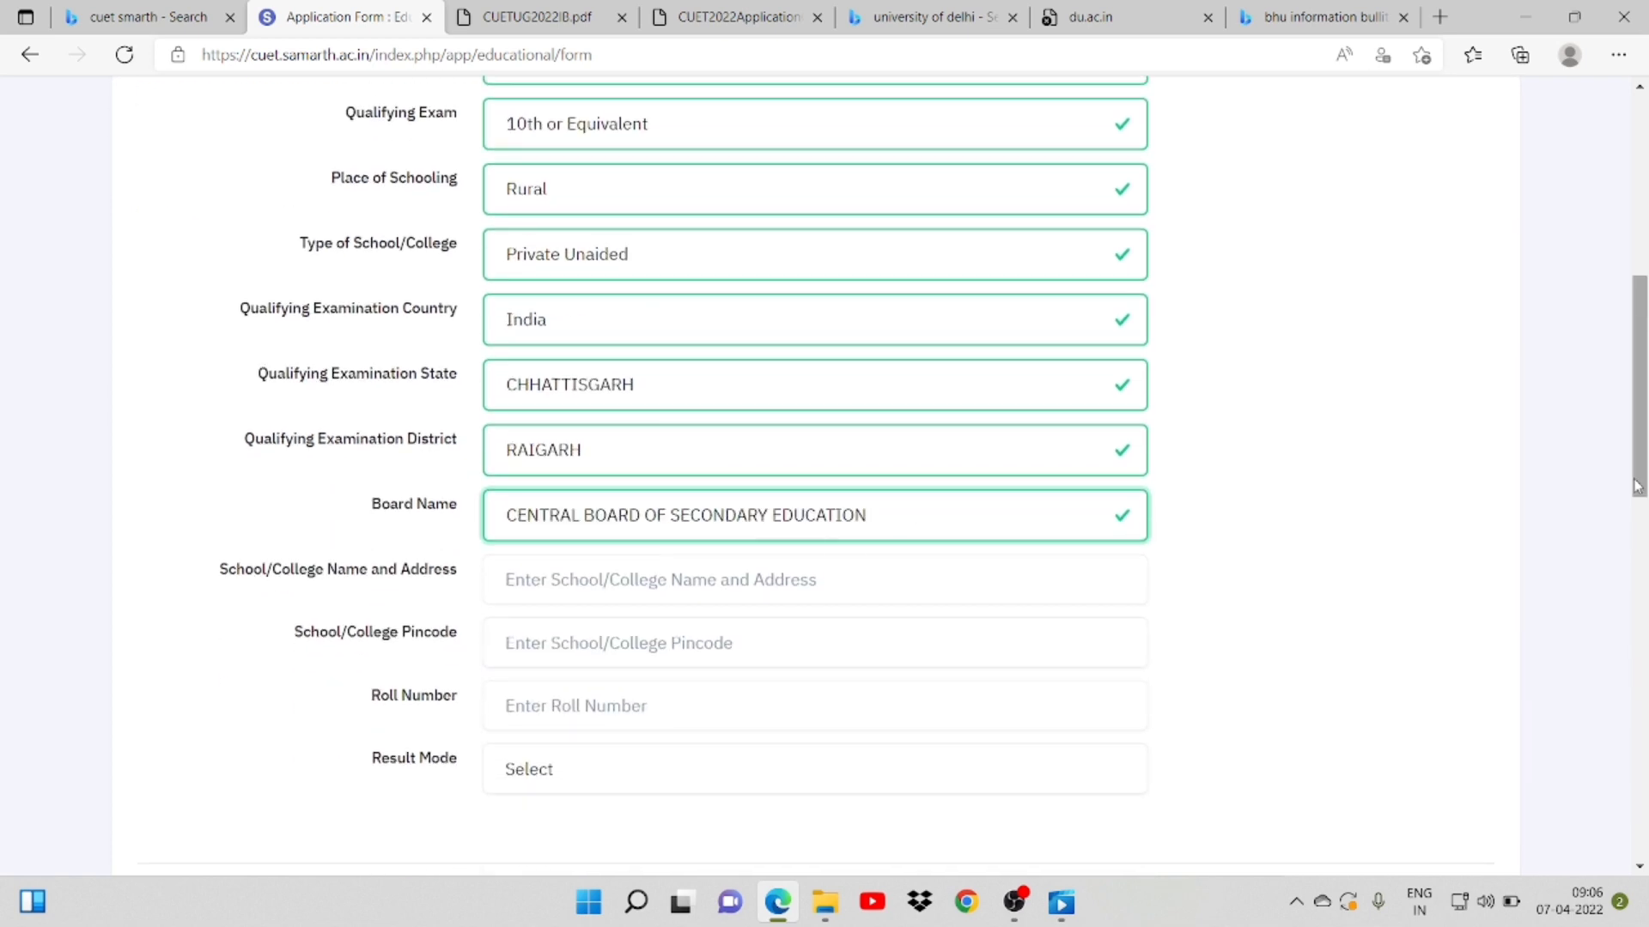
pyautogui.press('Down')
pyautogui.press('Up')
pyautogui.press('Down')
pyautogui.press('Up')
pyautogui.press('Tab')
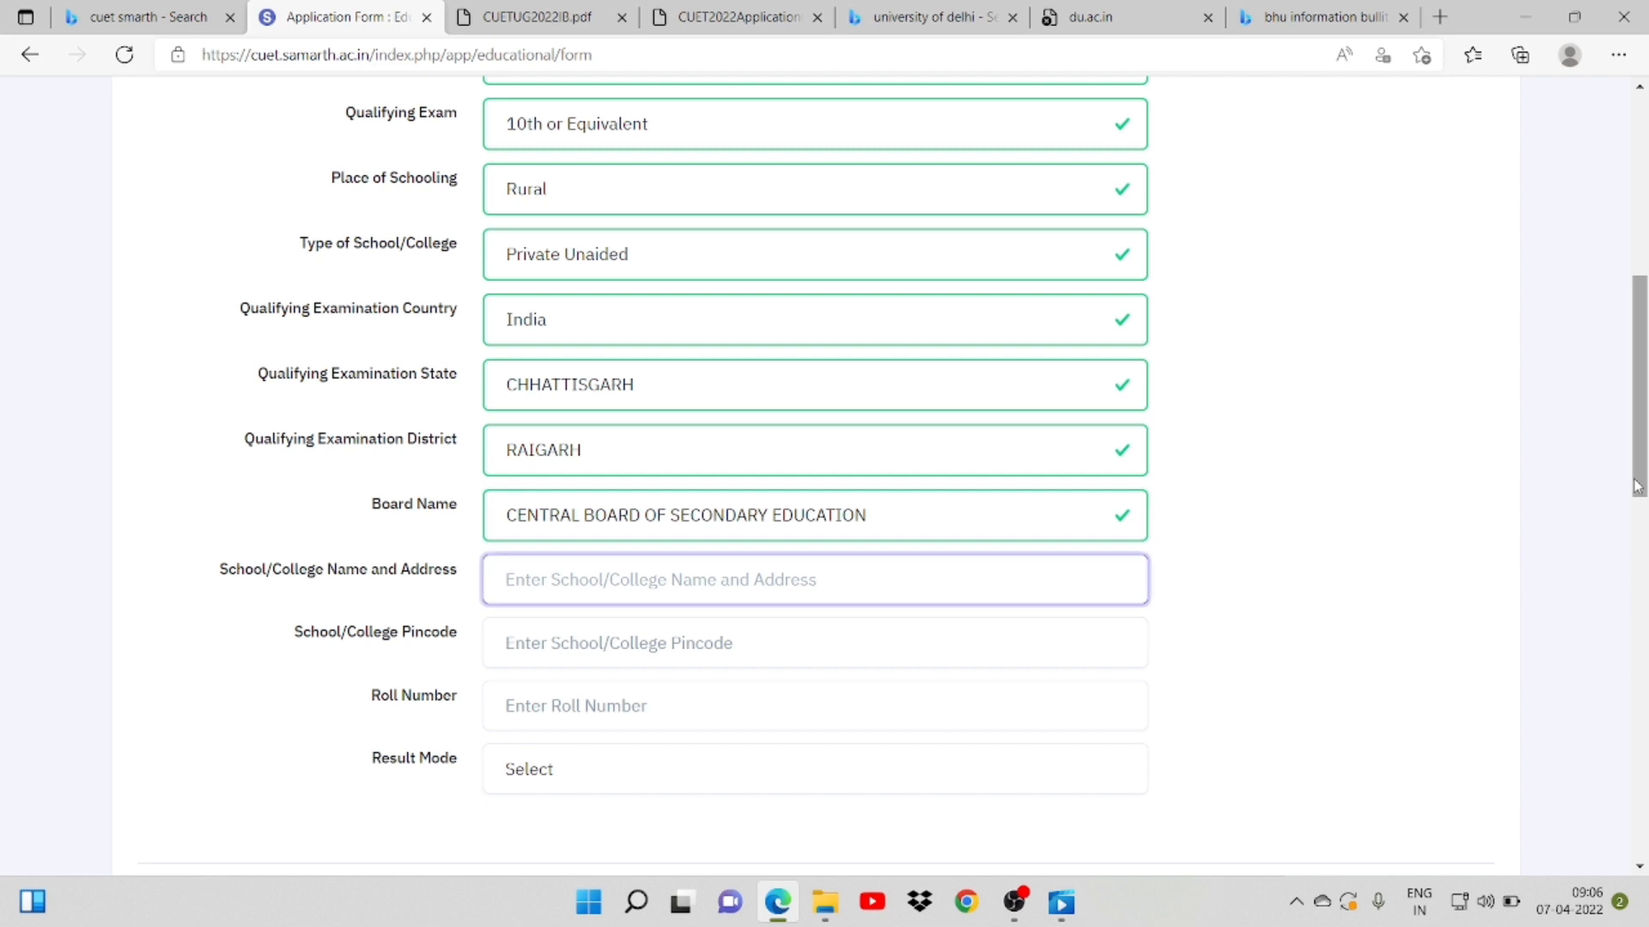
# - Enter school name DPS, the school's pincode and the roll number, and choose Percentage result mode
pyautogui.write('R')
pyautogui.press('BackSpace')
pyautogui.write('DPS')
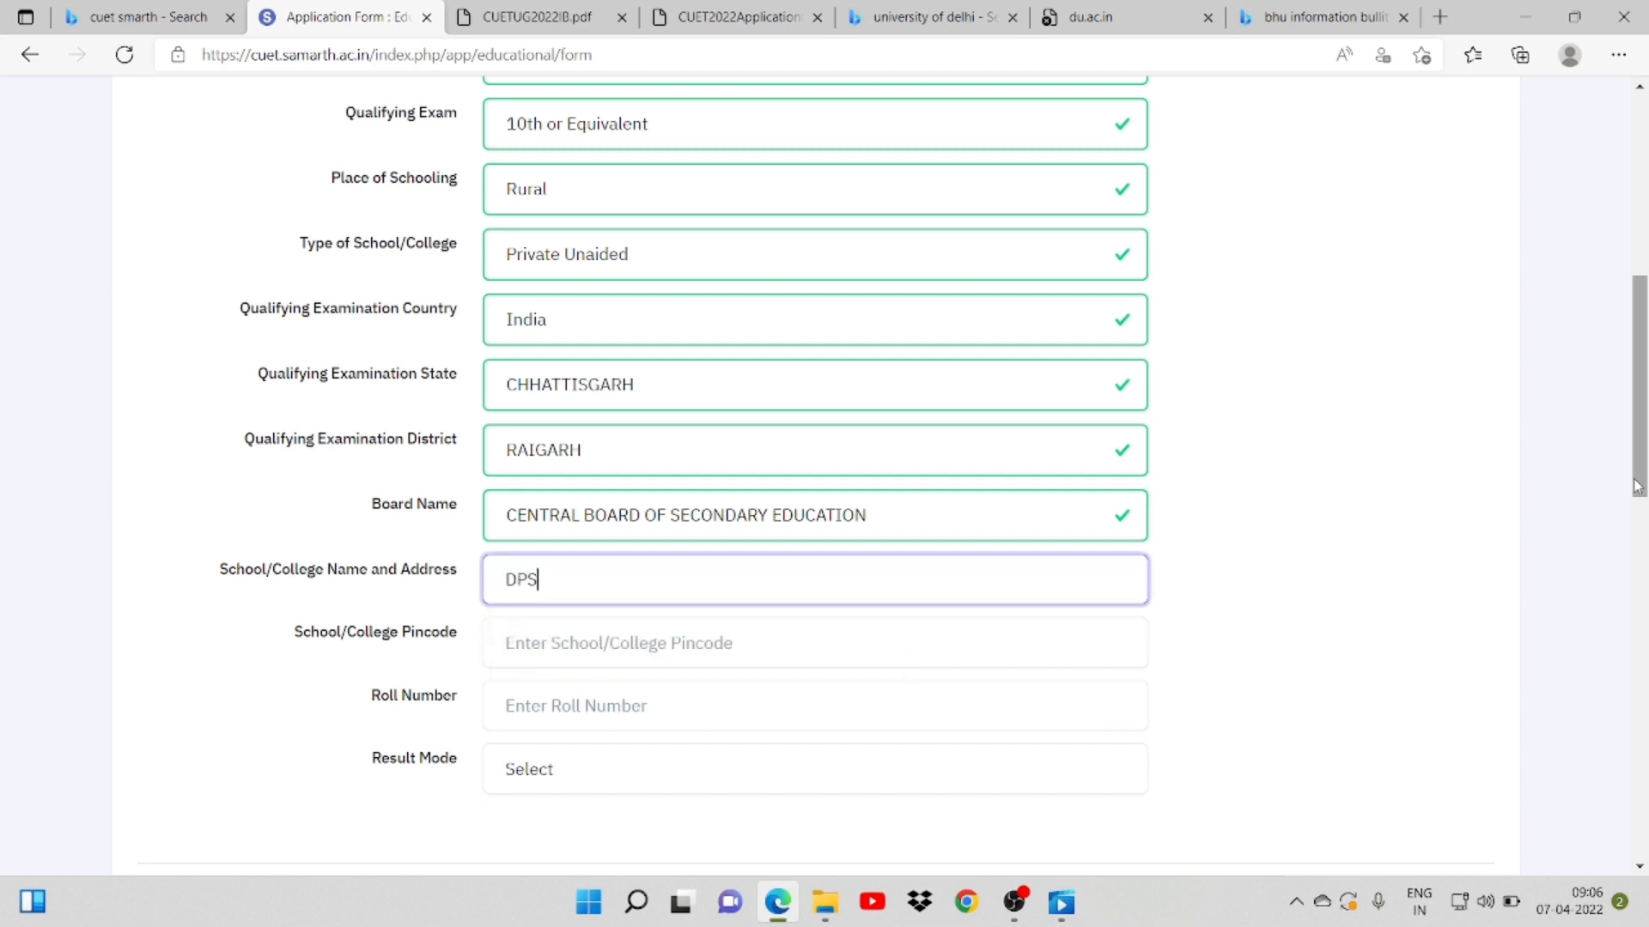
pyautogui.press('Tab')
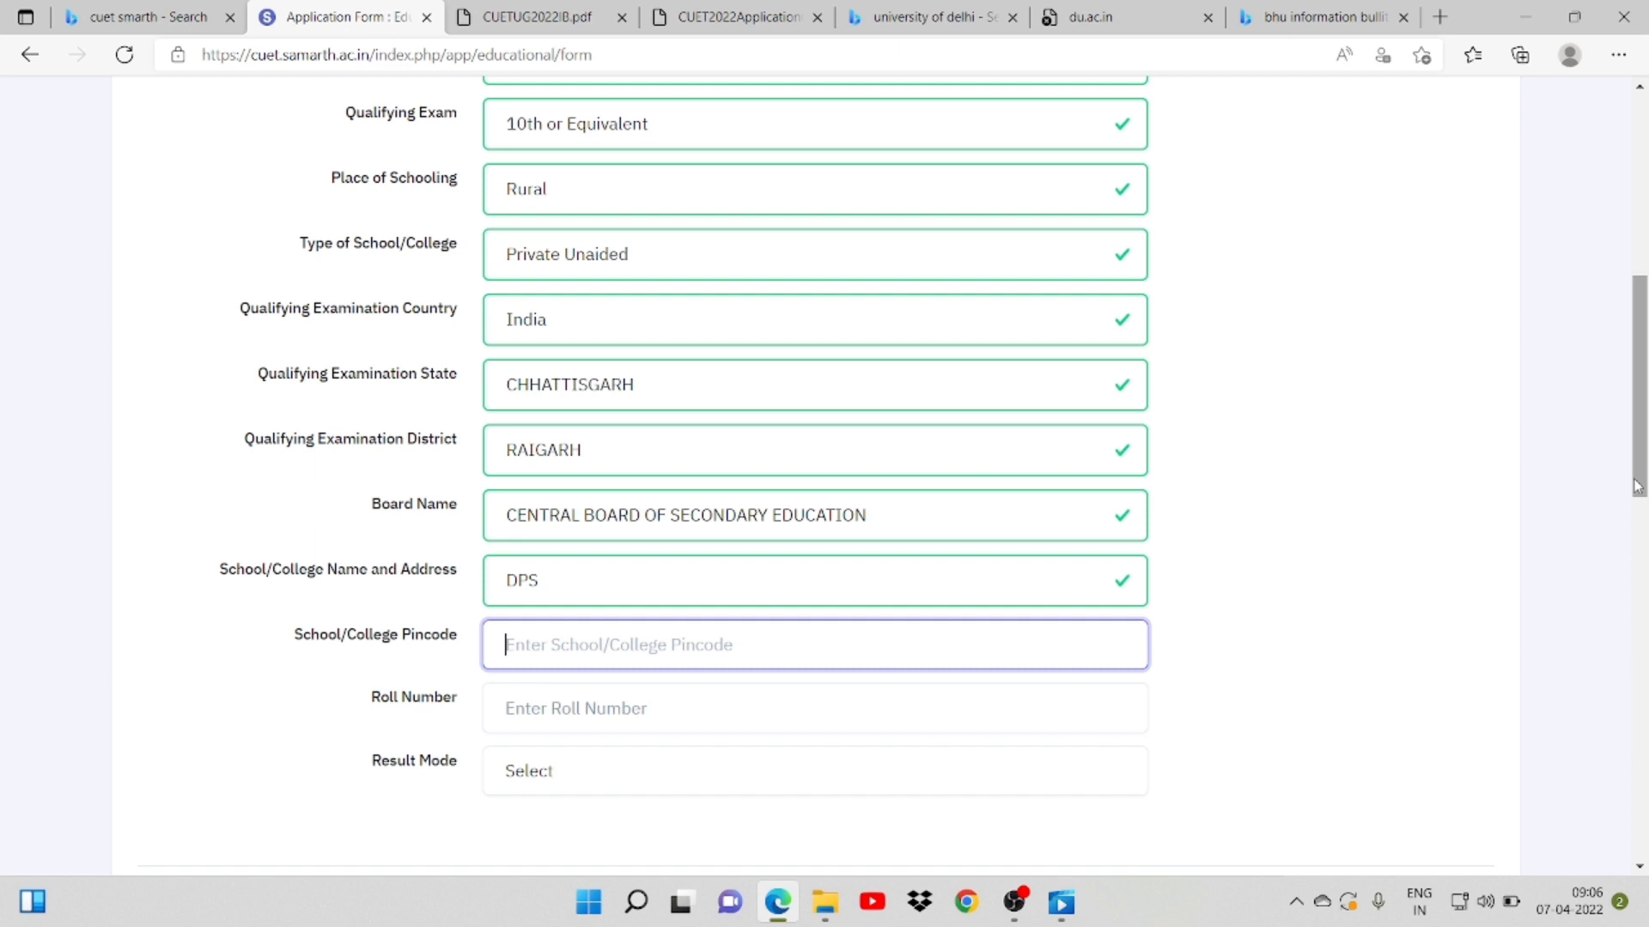
pyautogui.write('12')
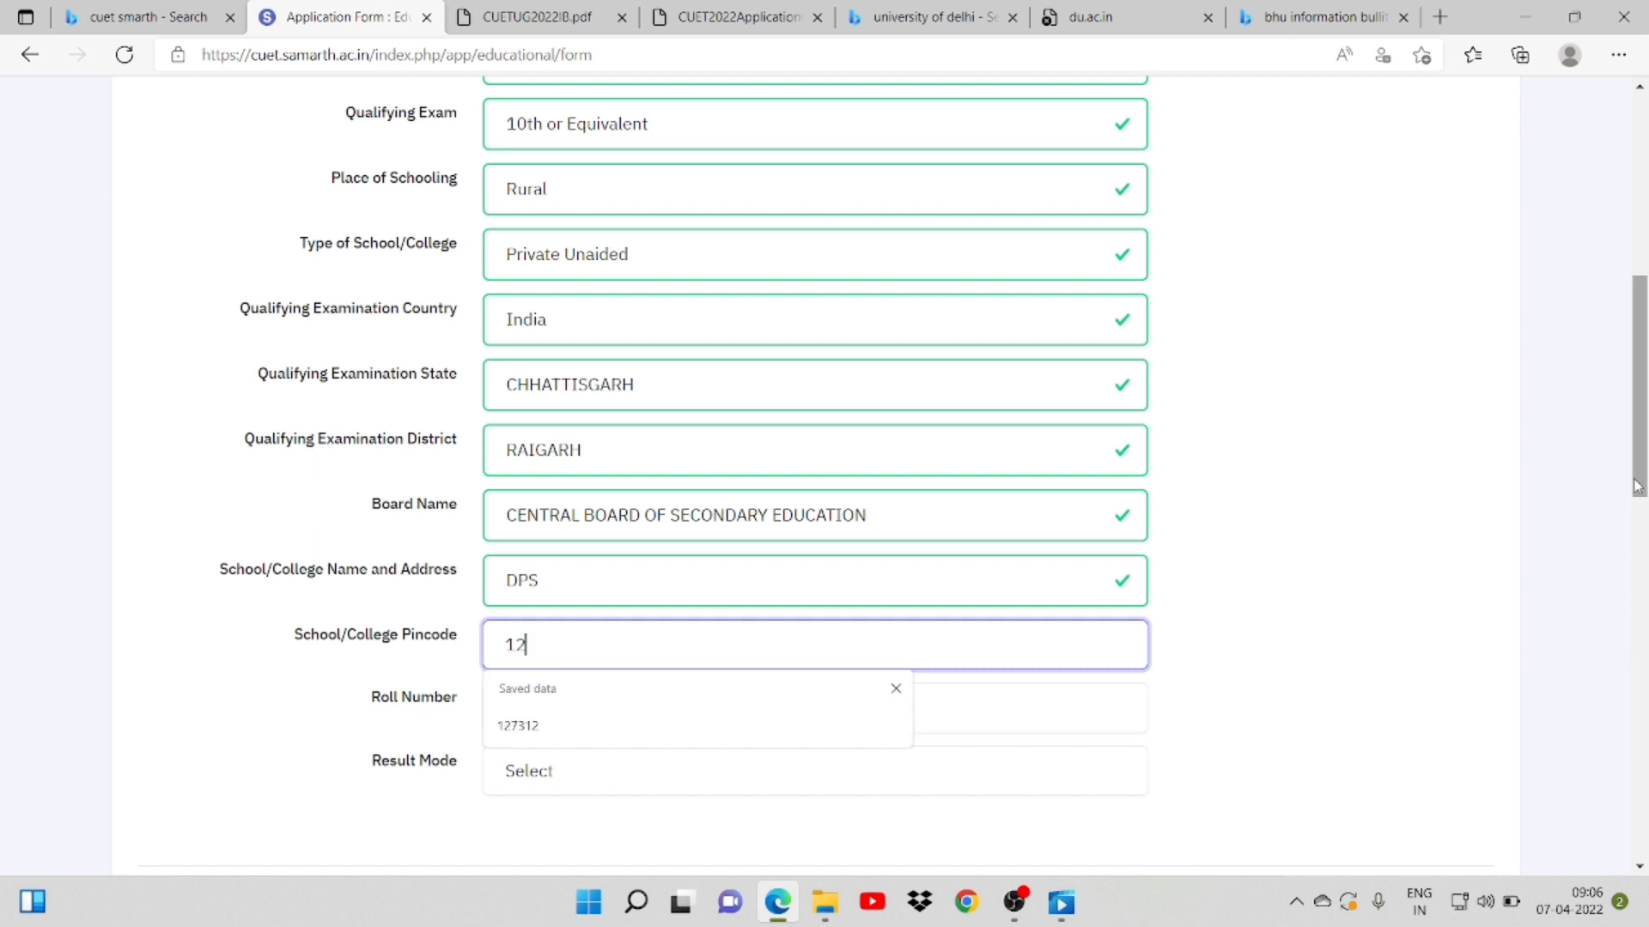
pyautogui.write('7312')
pyautogui.press('Tab')
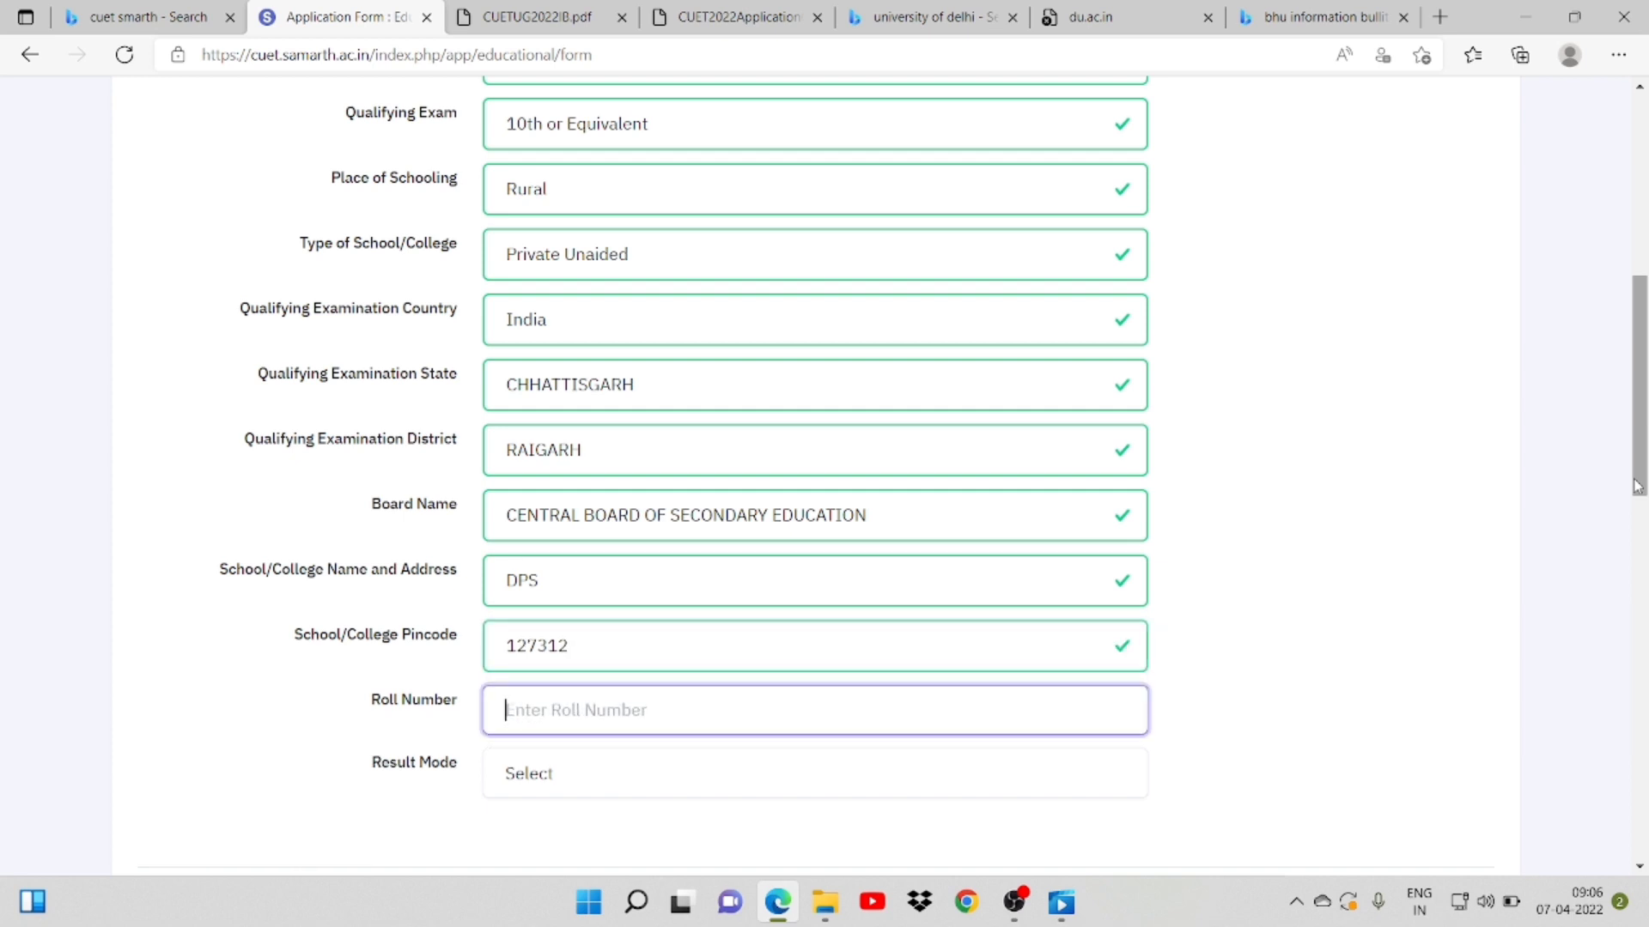
pyautogui.press('Tab')
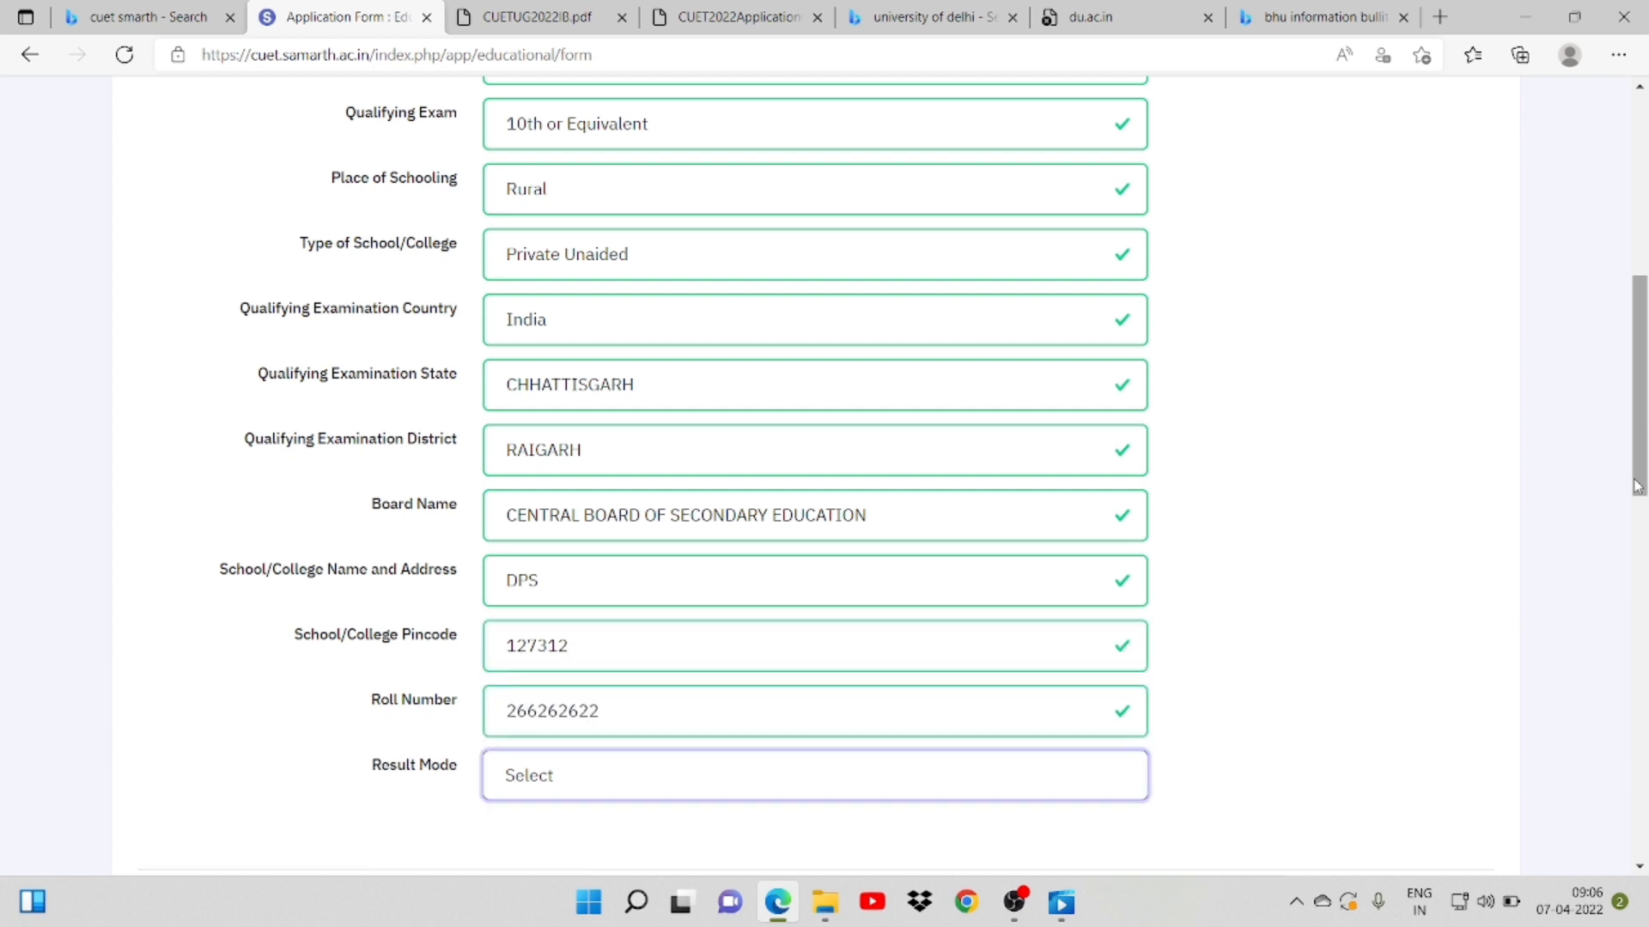
pyautogui.press('Down')
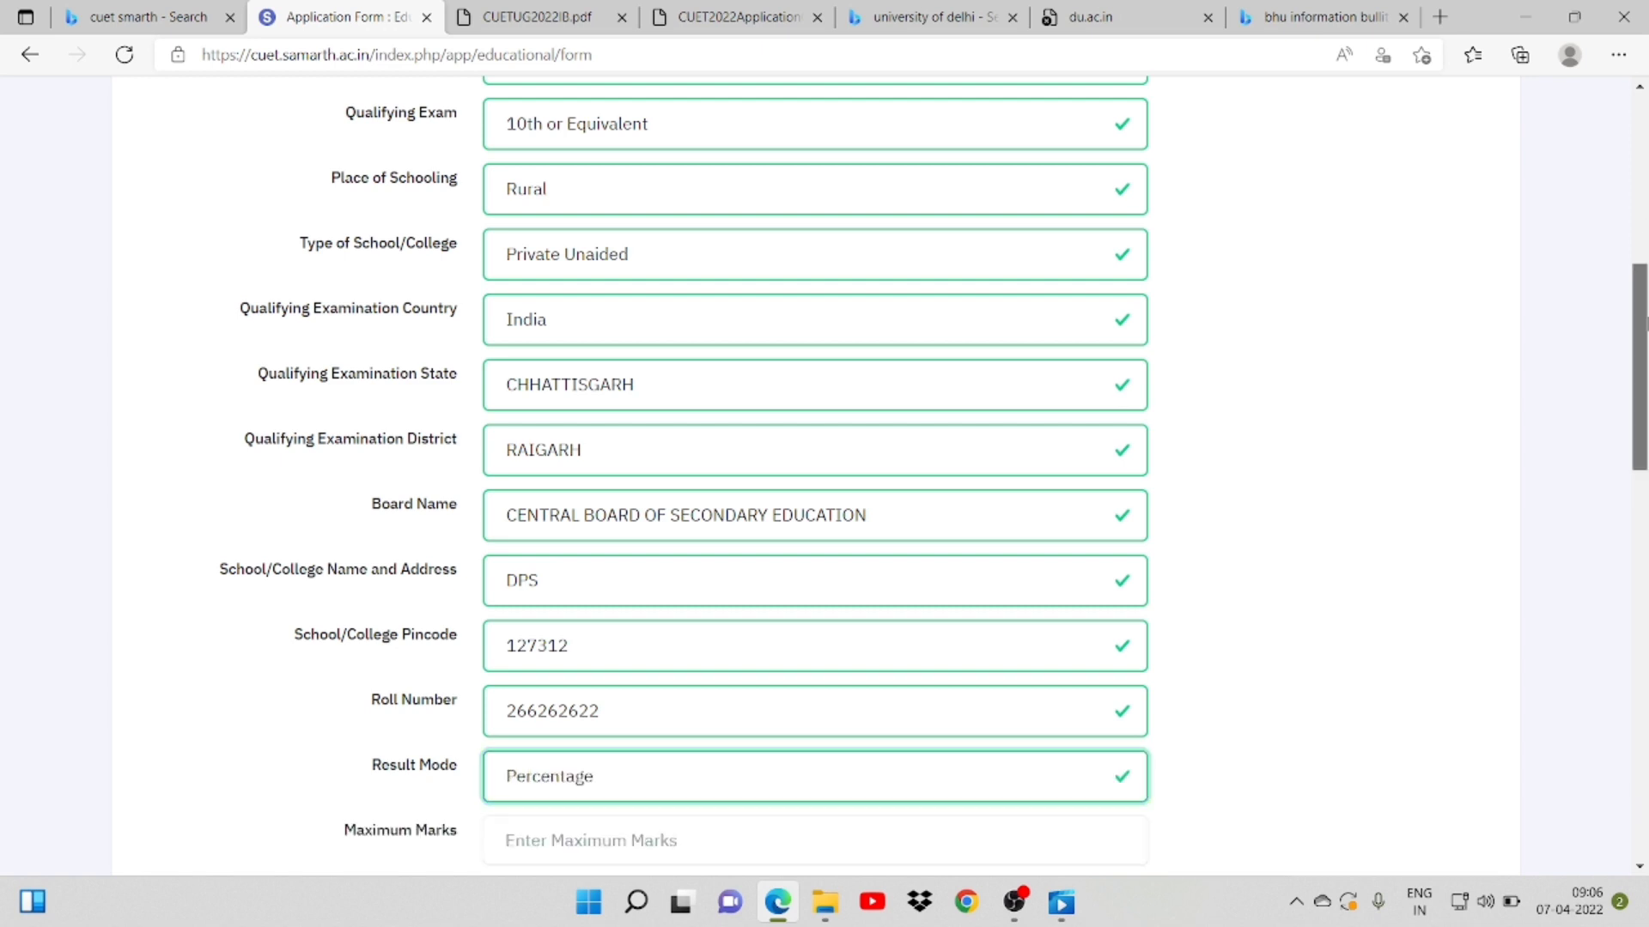
# - Switch result mode to Grade with maximum grade point 10.00 and CGPA obtained 9.2
pyautogui.scroll(-5, 1628, 436)
pyautogui.press('Down')
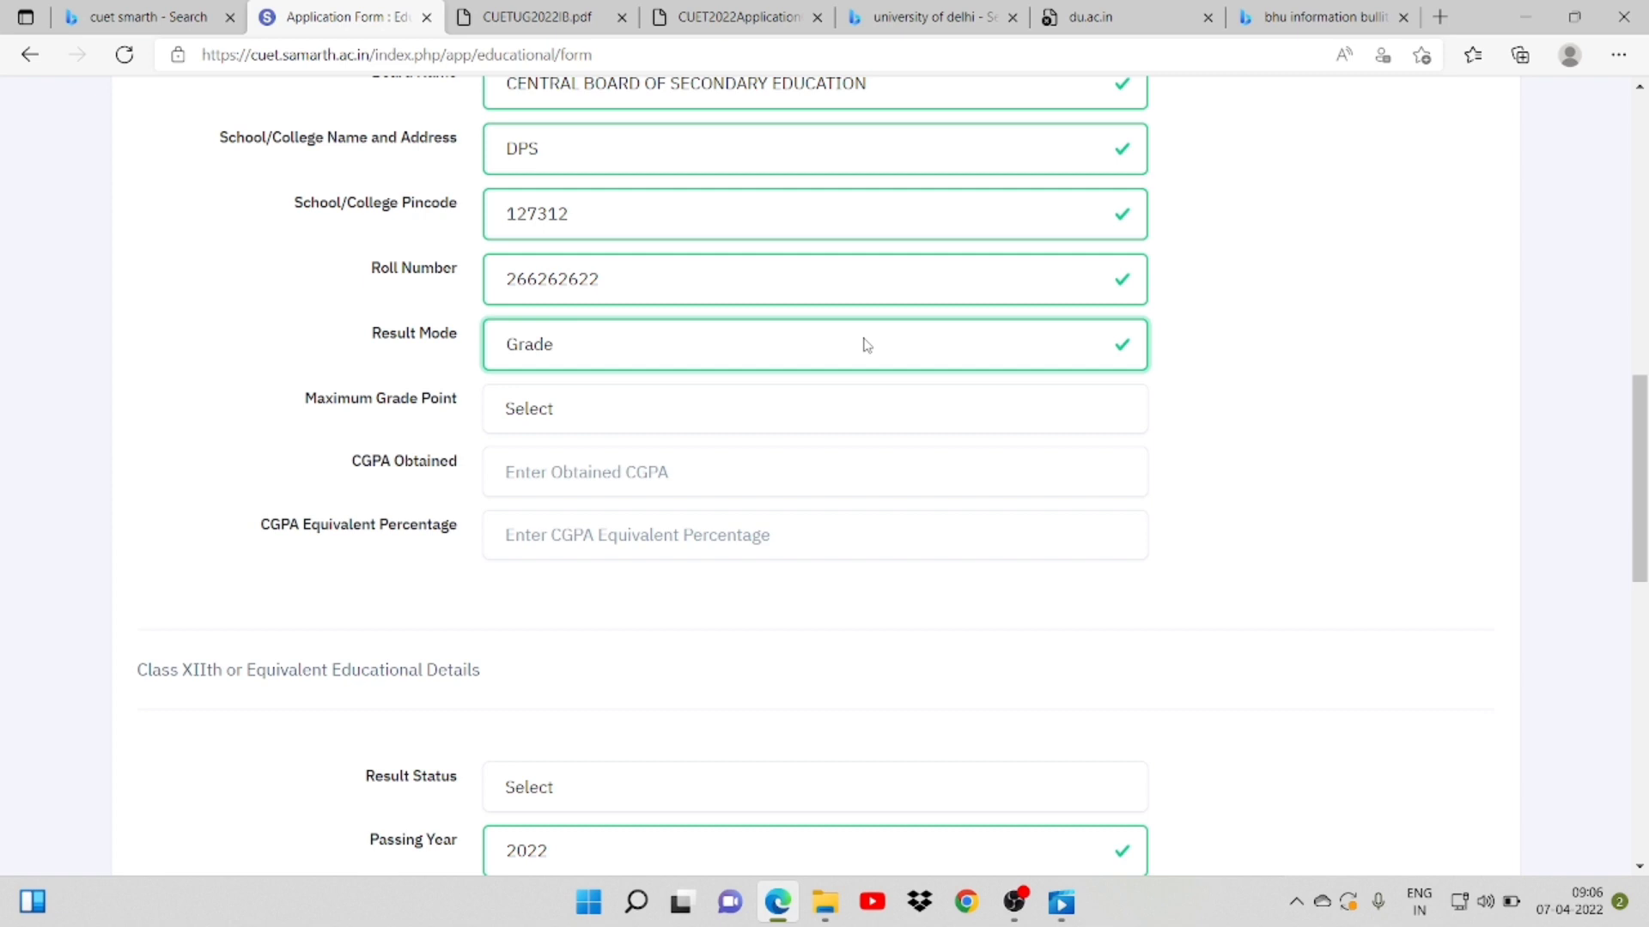
pyautogui.press('Up')
pyautogui.press('Up')
pyautogui.press('Down')
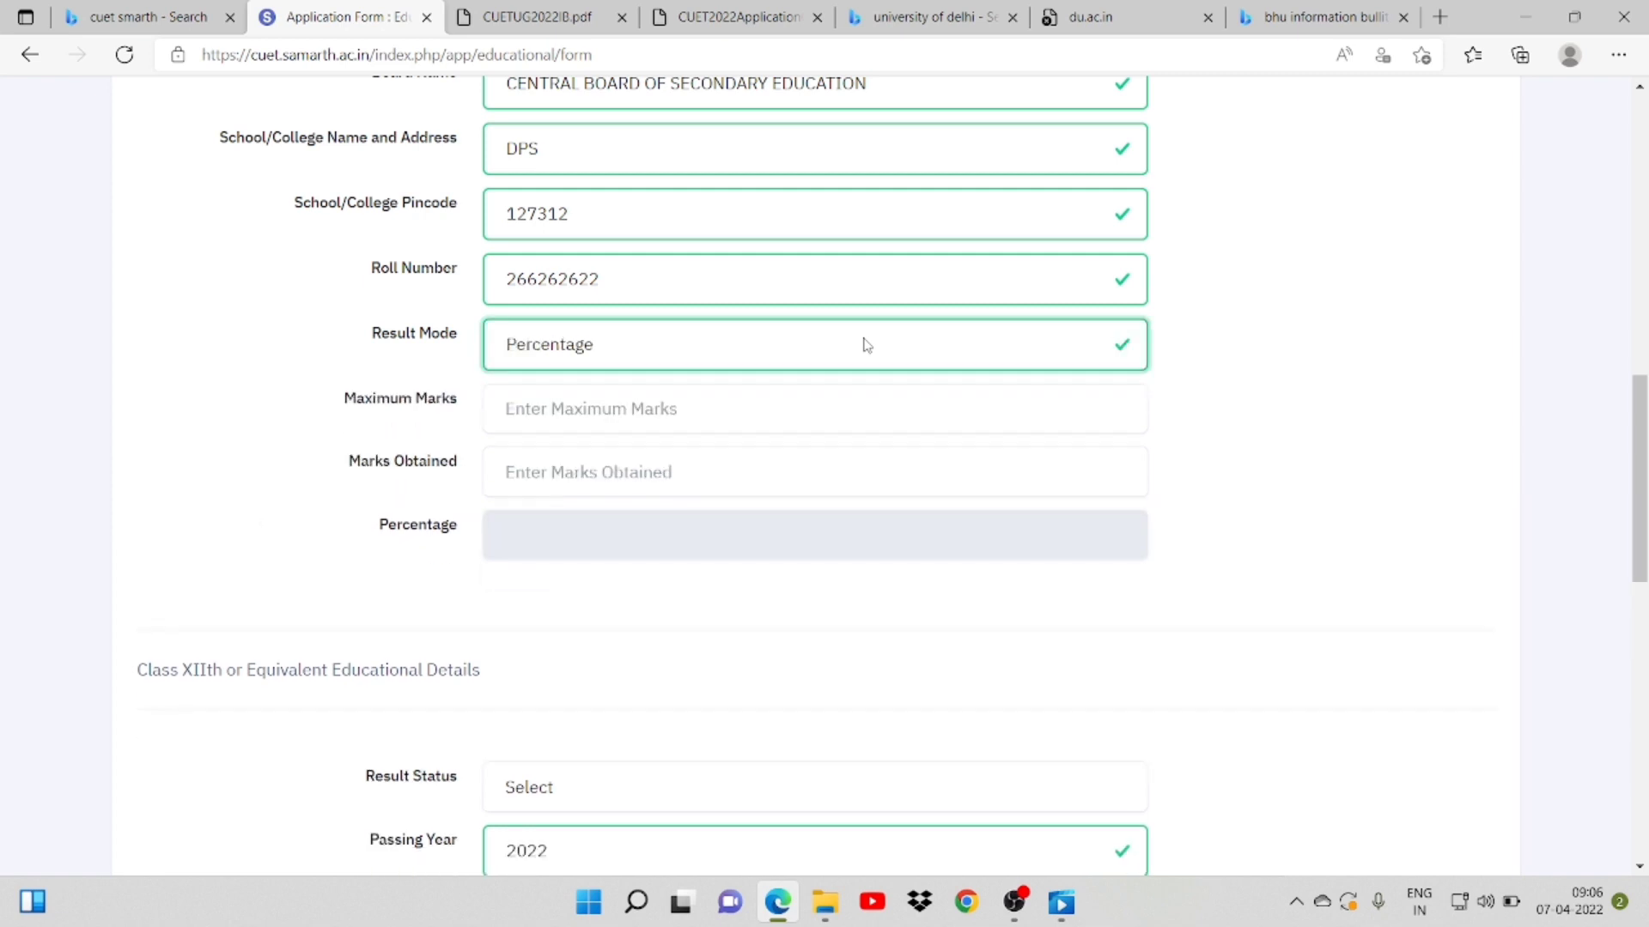
pyautogui.press('Down')
pyautogui.click(774, 417)
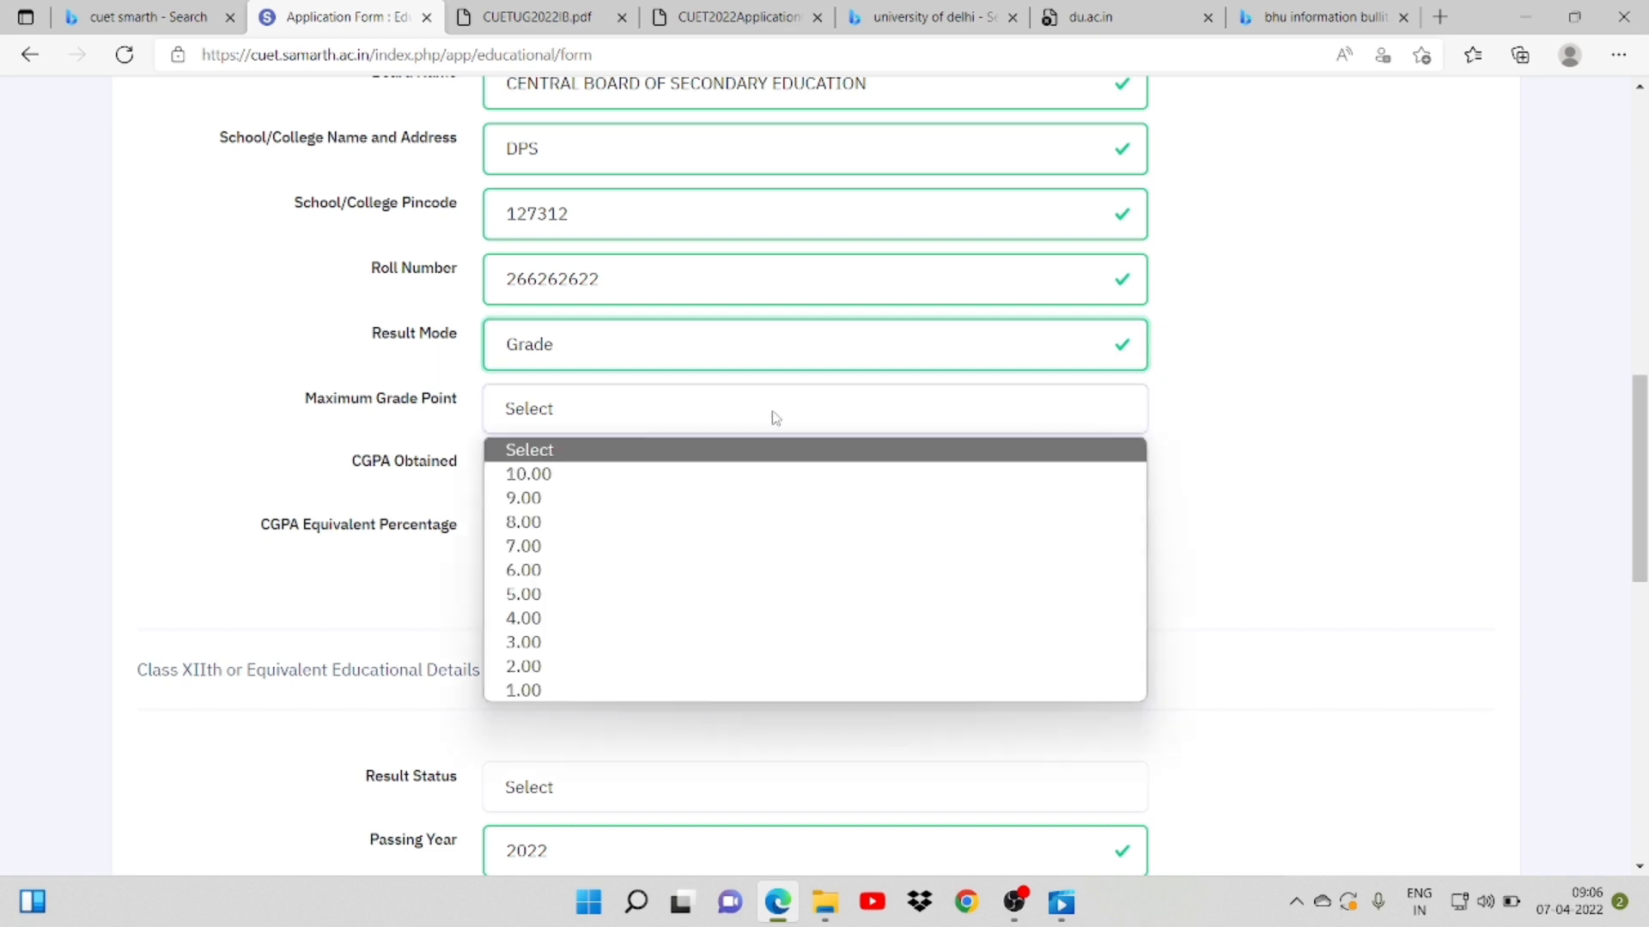
pyautogui.press('Down')
pyautogui.press('Return')
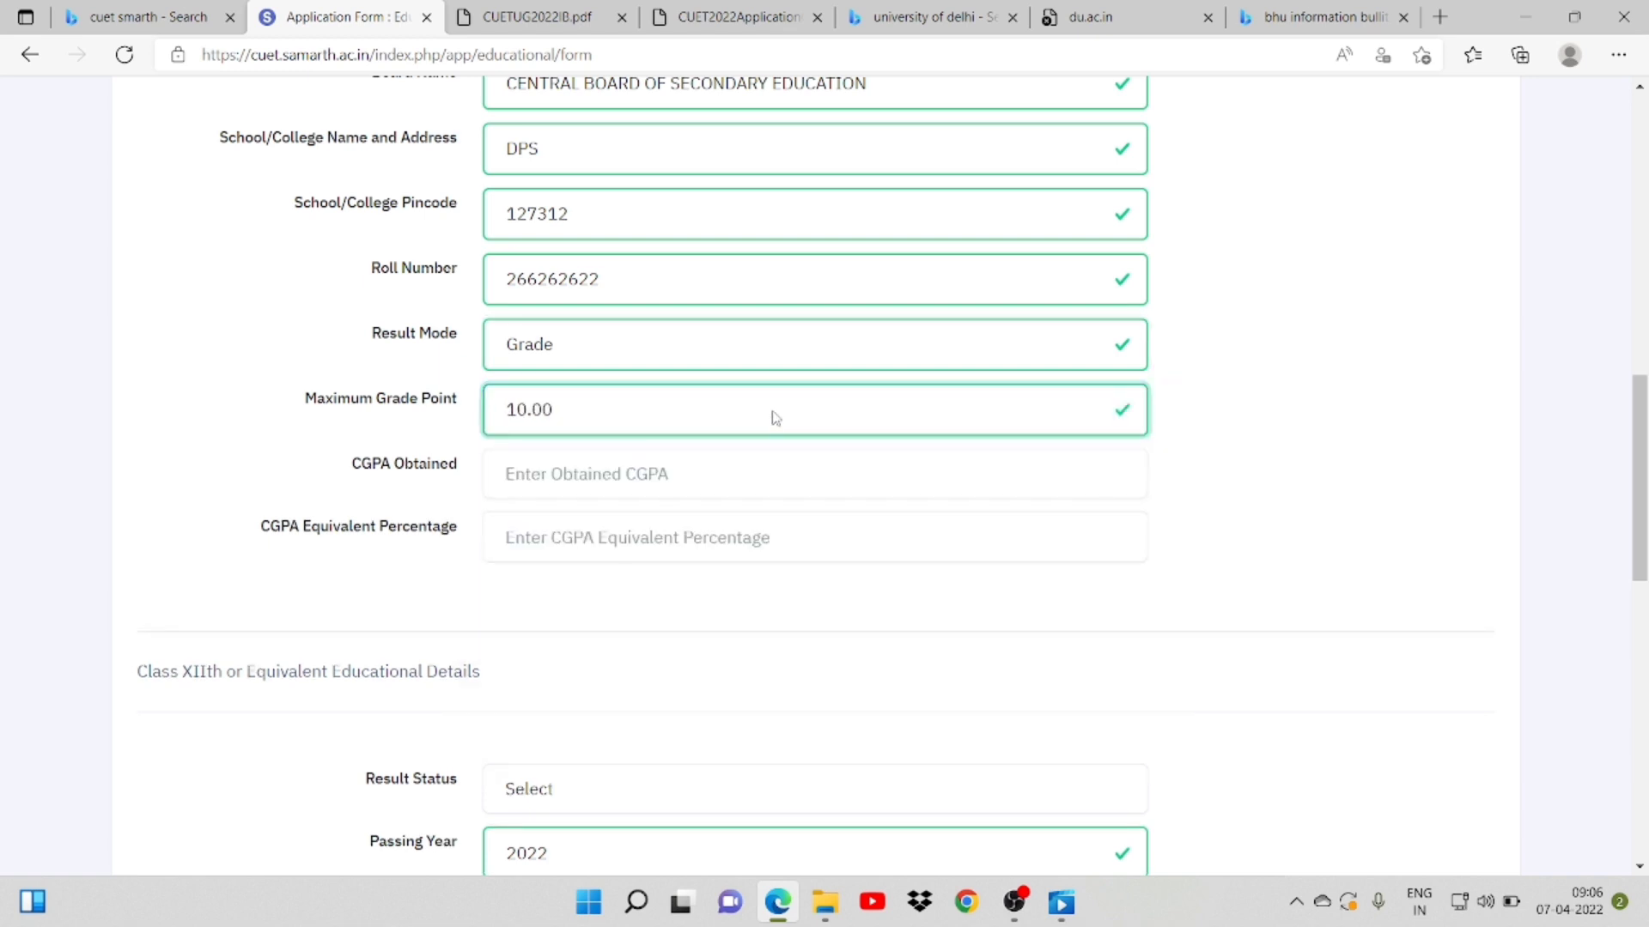
pyautogui.click(724, 479)
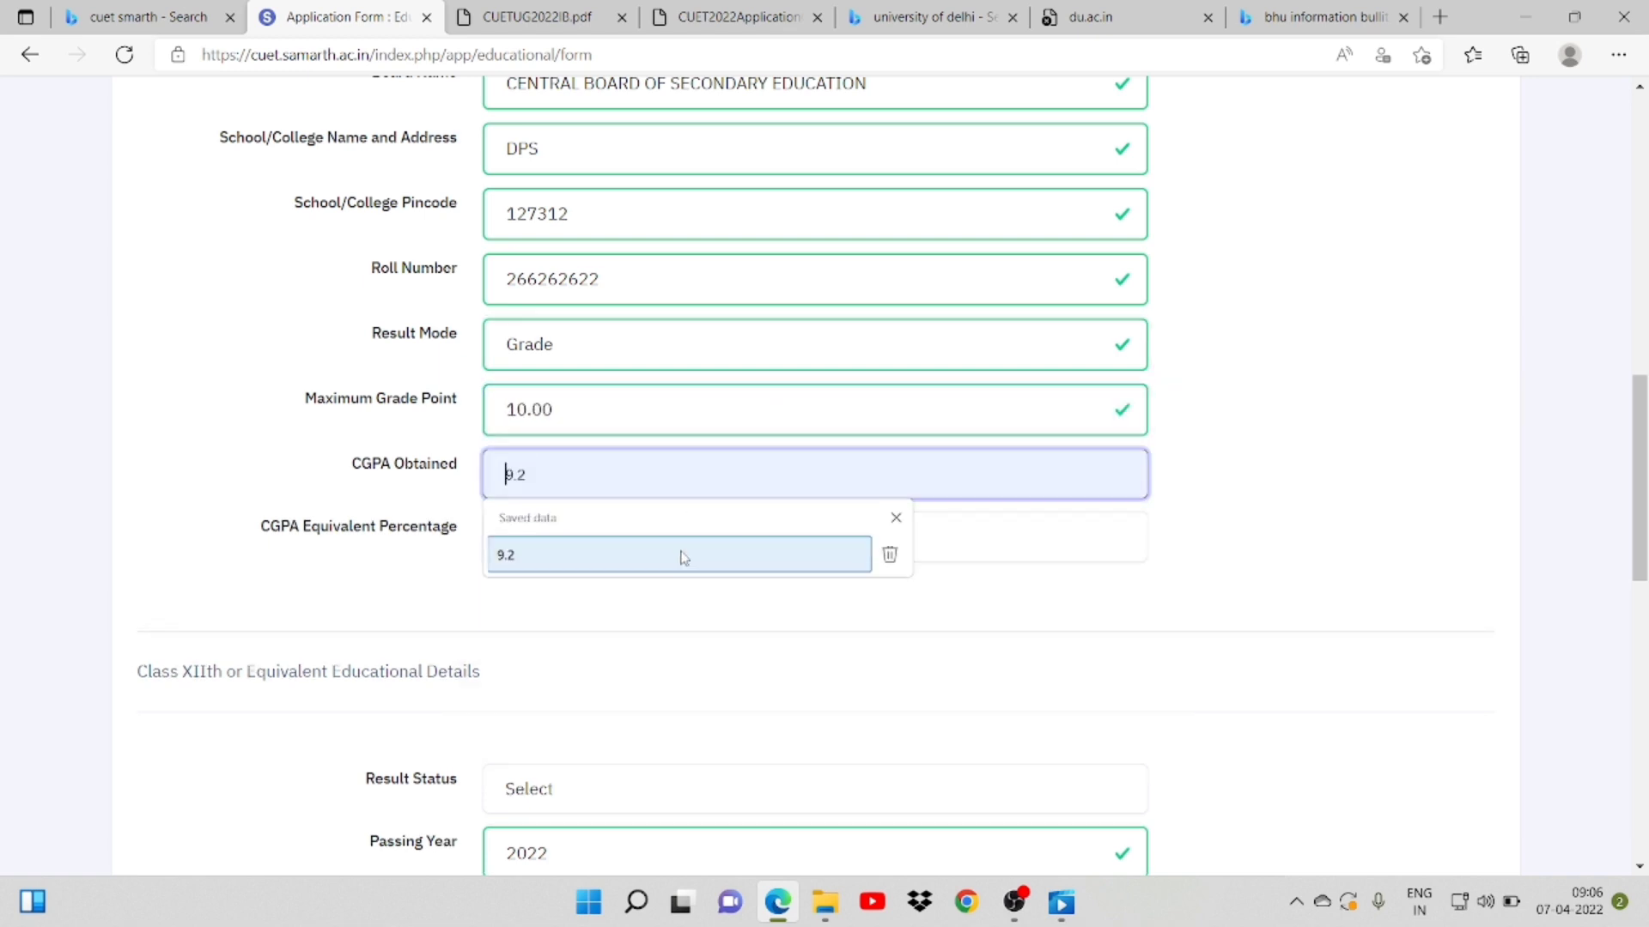
pyautogui.click(678, 556)
pyautogui.click(662, 550)
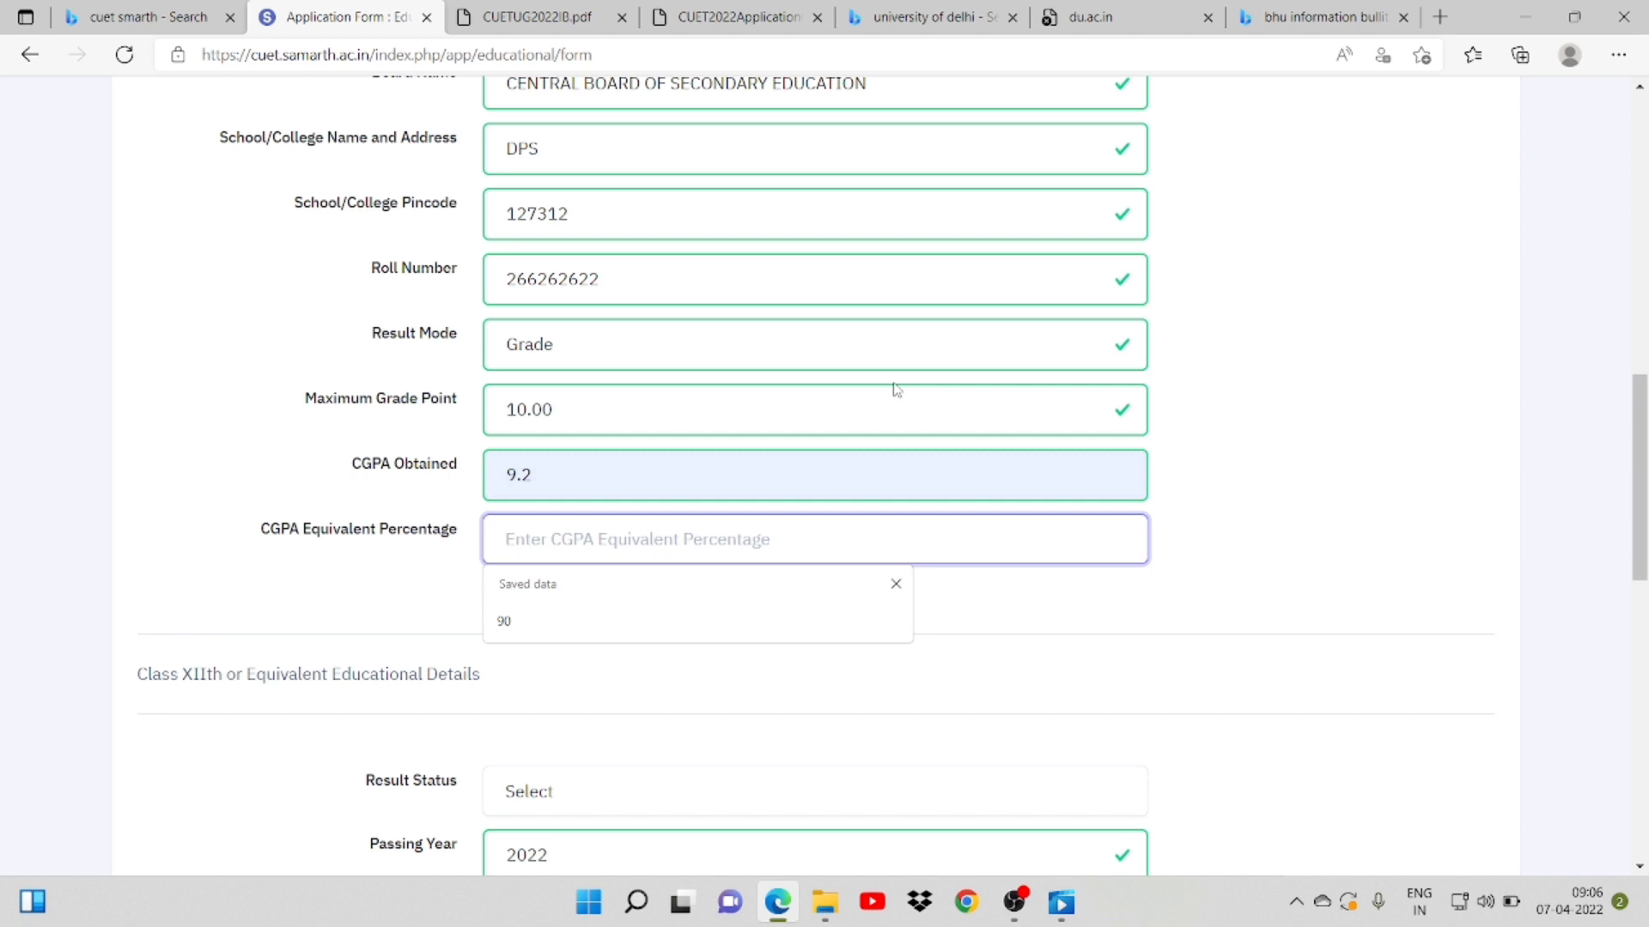
# - Fill the Class X CGPA Equivalent Percentage field with 87.4, correcting a mistyped digit
pyautogui.write('9')
pyautogui.press('BackSpace')
pyautogui.write('87.4')
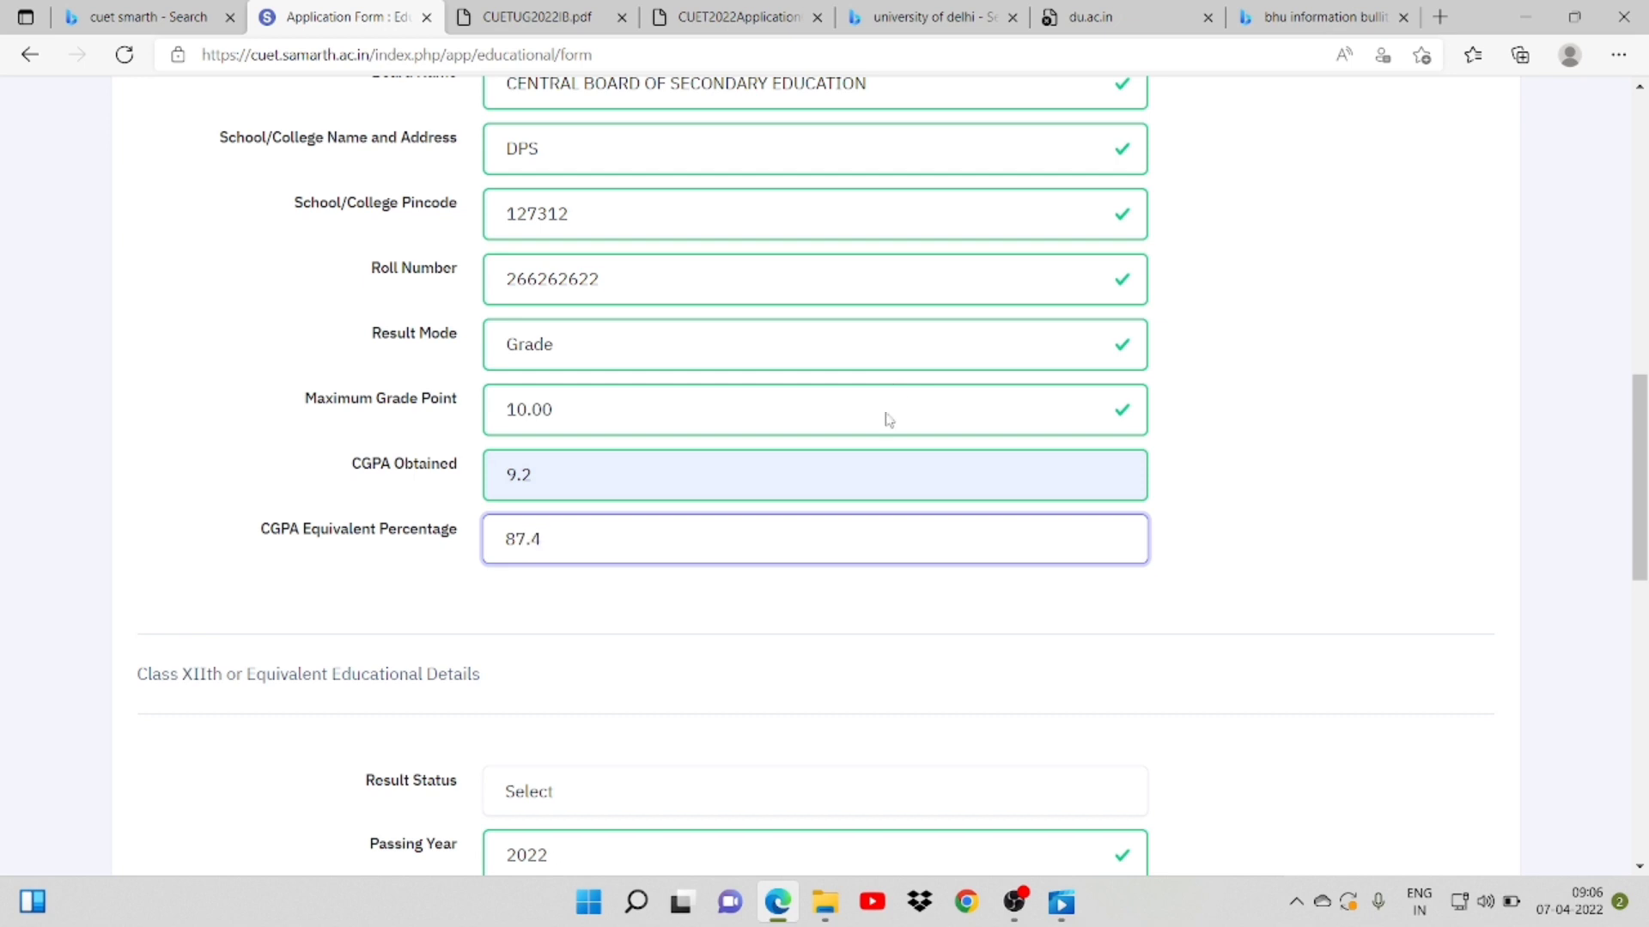
pyautogui.click(965, 664)
# - Set Class XII result status to Appearing, qualifying exam to 12th or Equivalent, schooling place Rural
pyautogui.scroll(10, 967, 665)
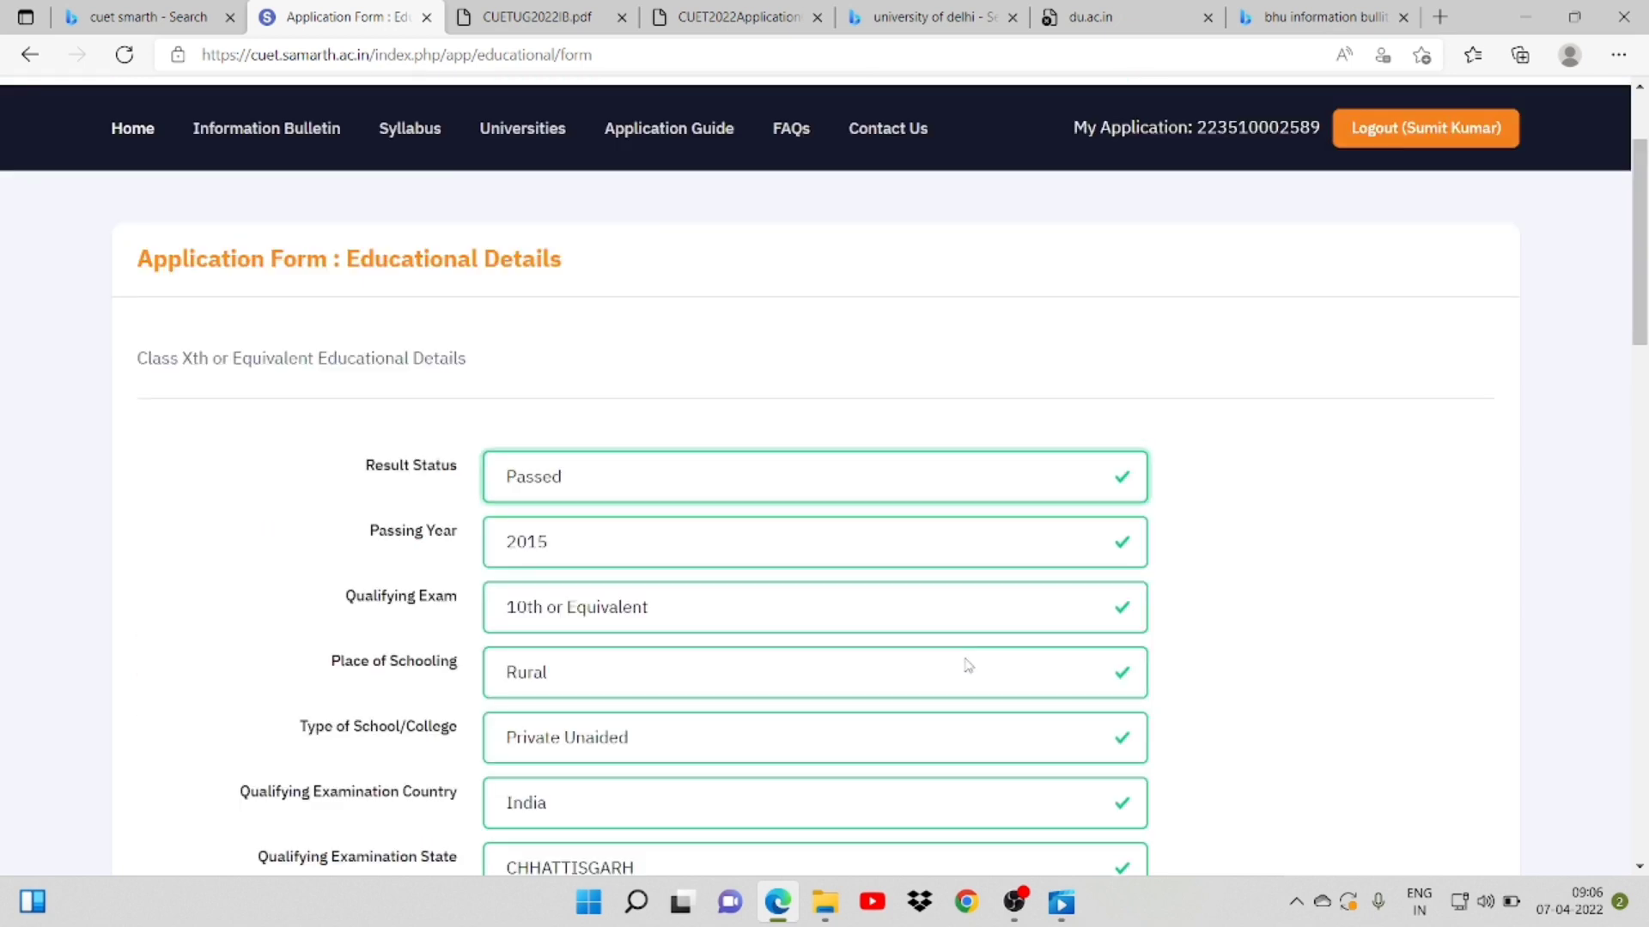
pyautogui.scroll(-12, 967, 665)
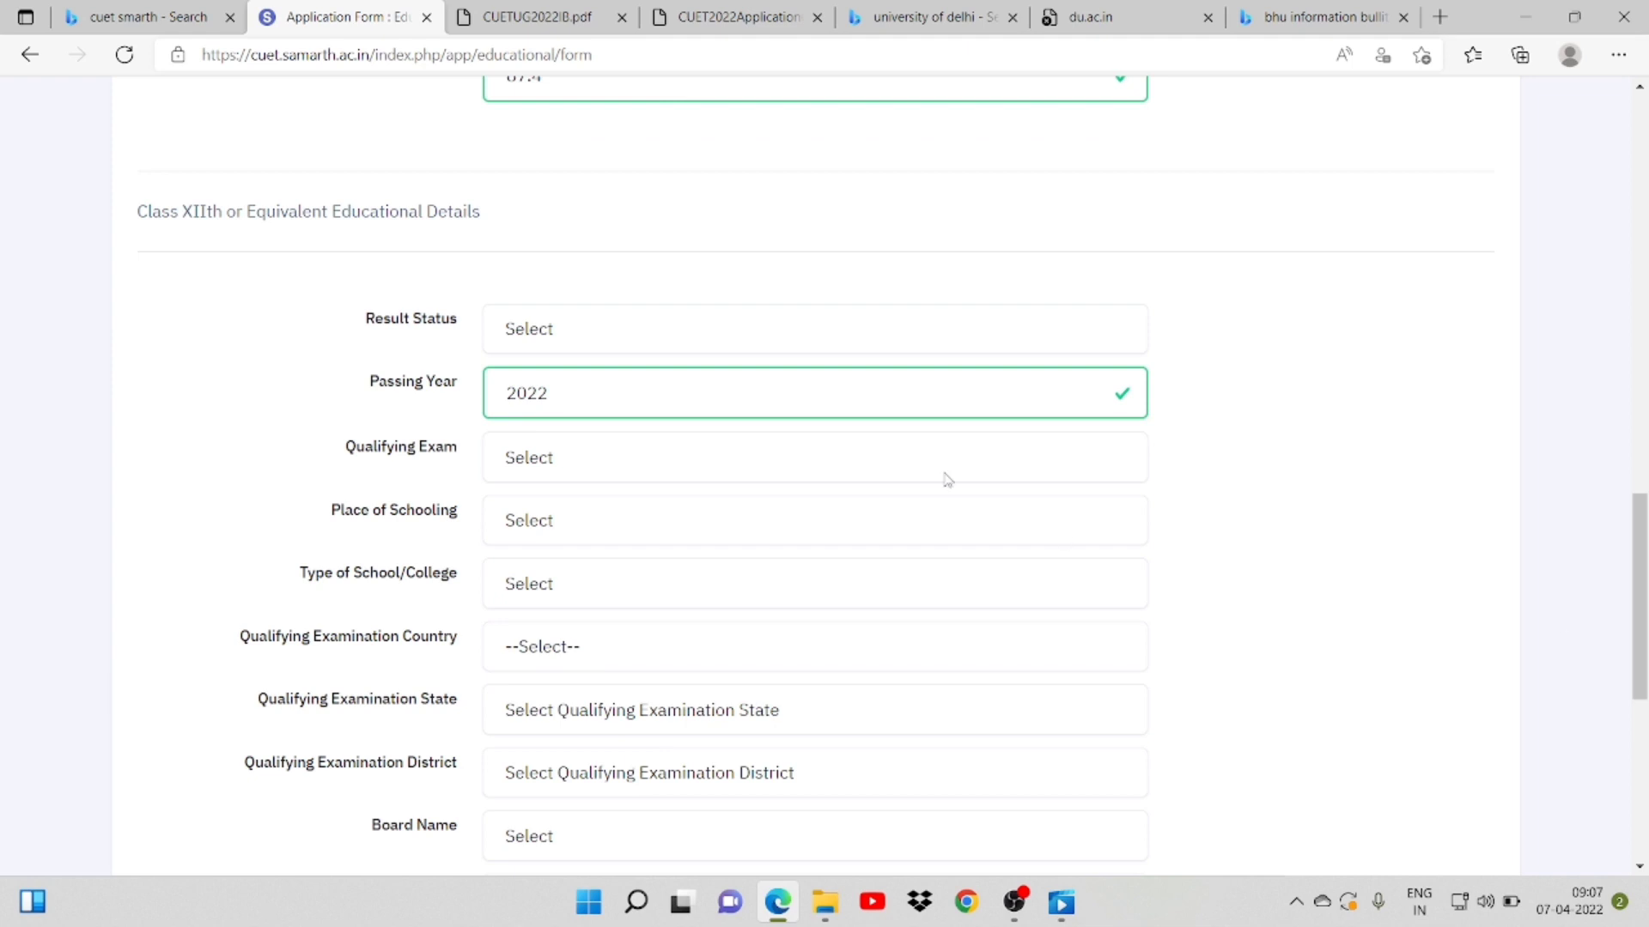
pyautogui.click(945, 345)
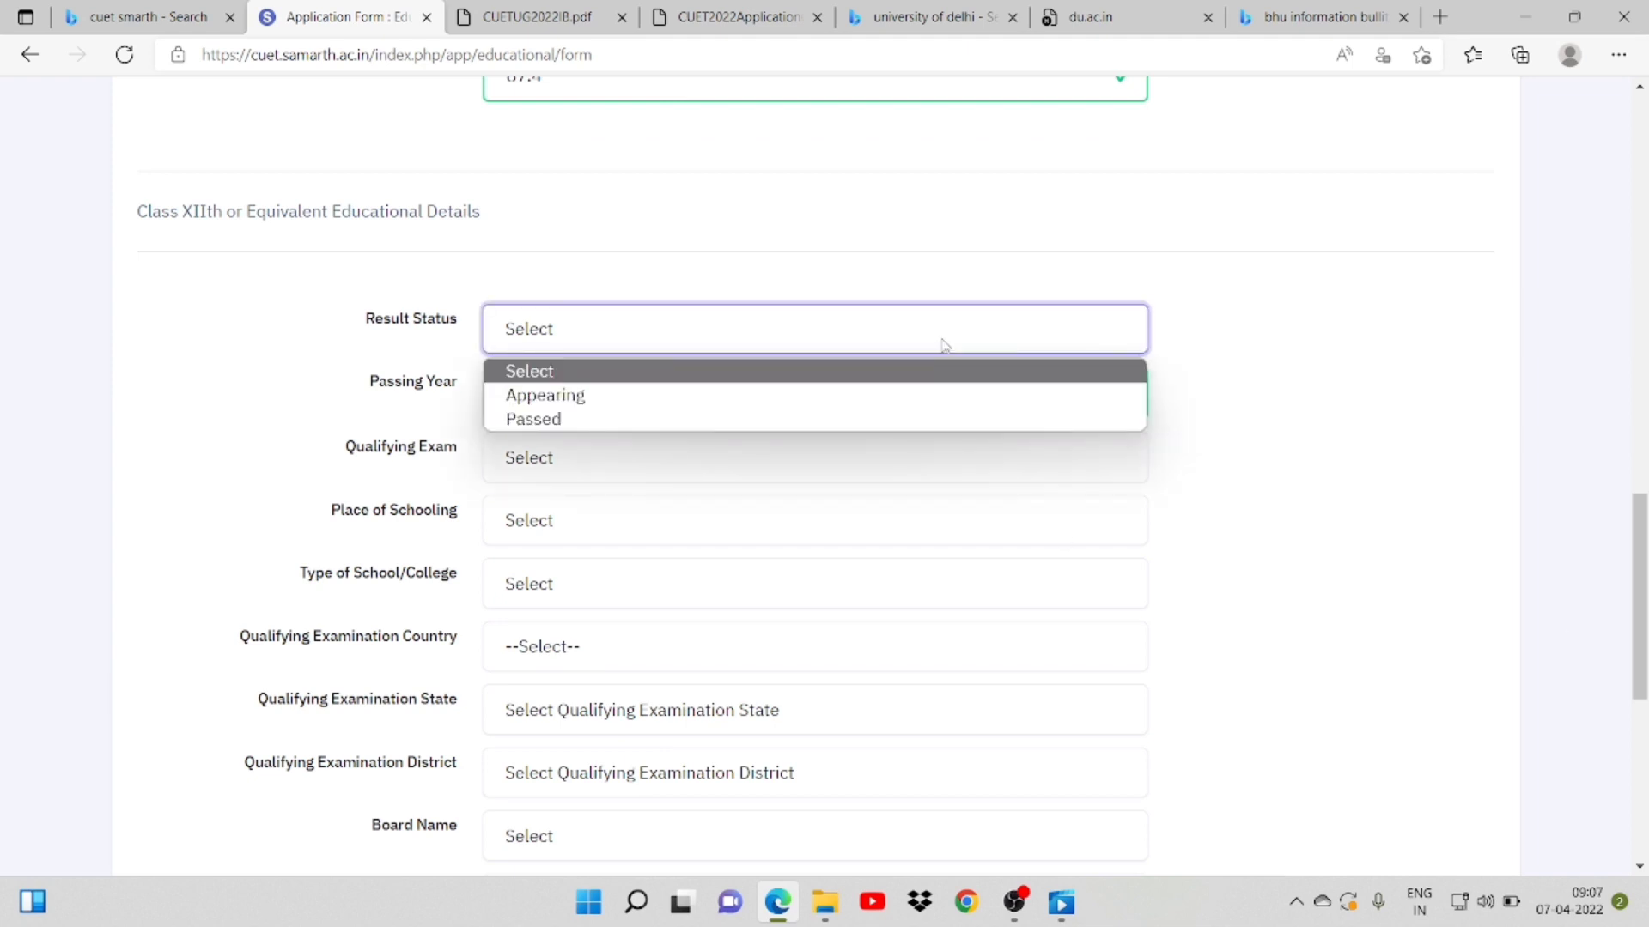
pyautogui.press('Down')
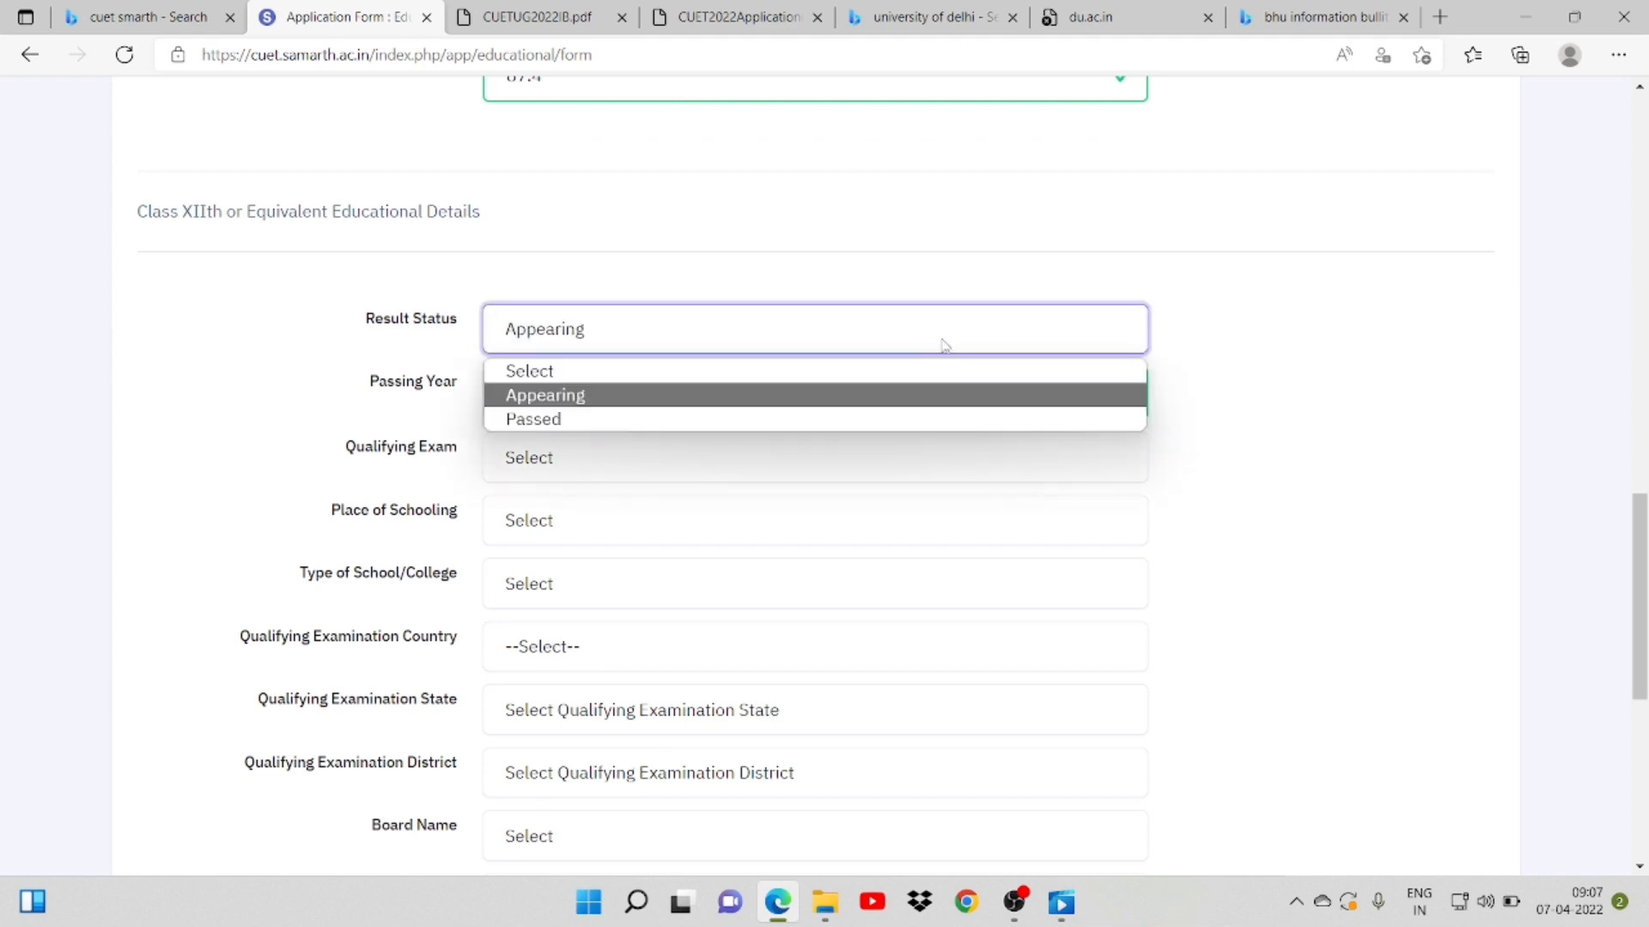
pyautogui.press('Down')
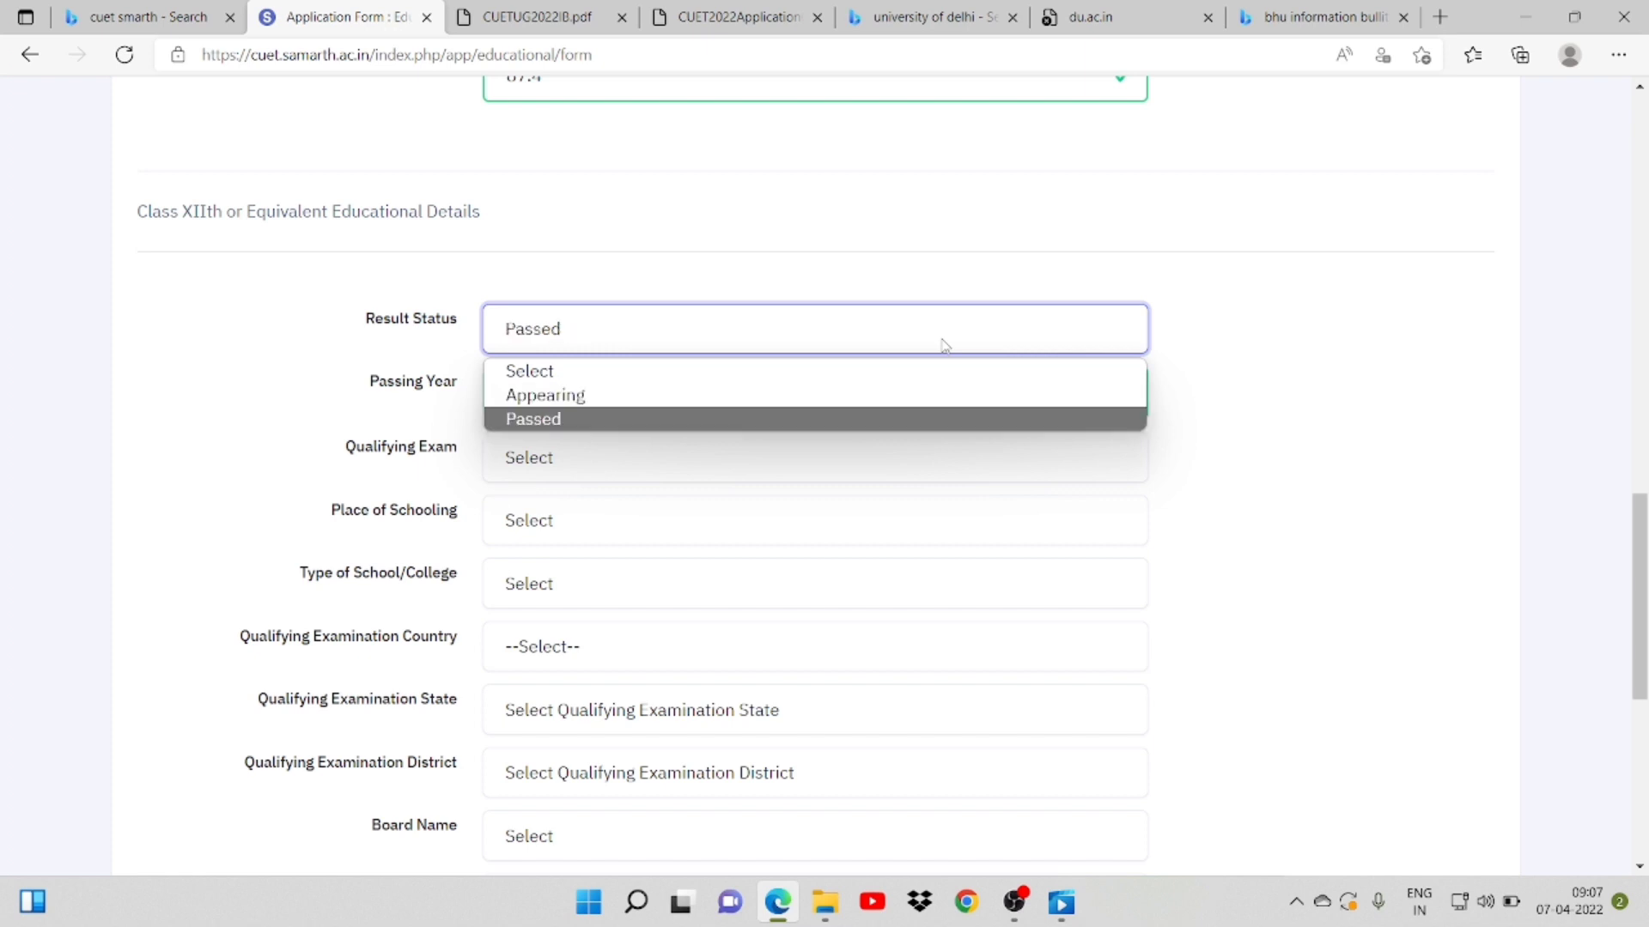
pyautogui.press('Up')
pyautogui.press('Return')
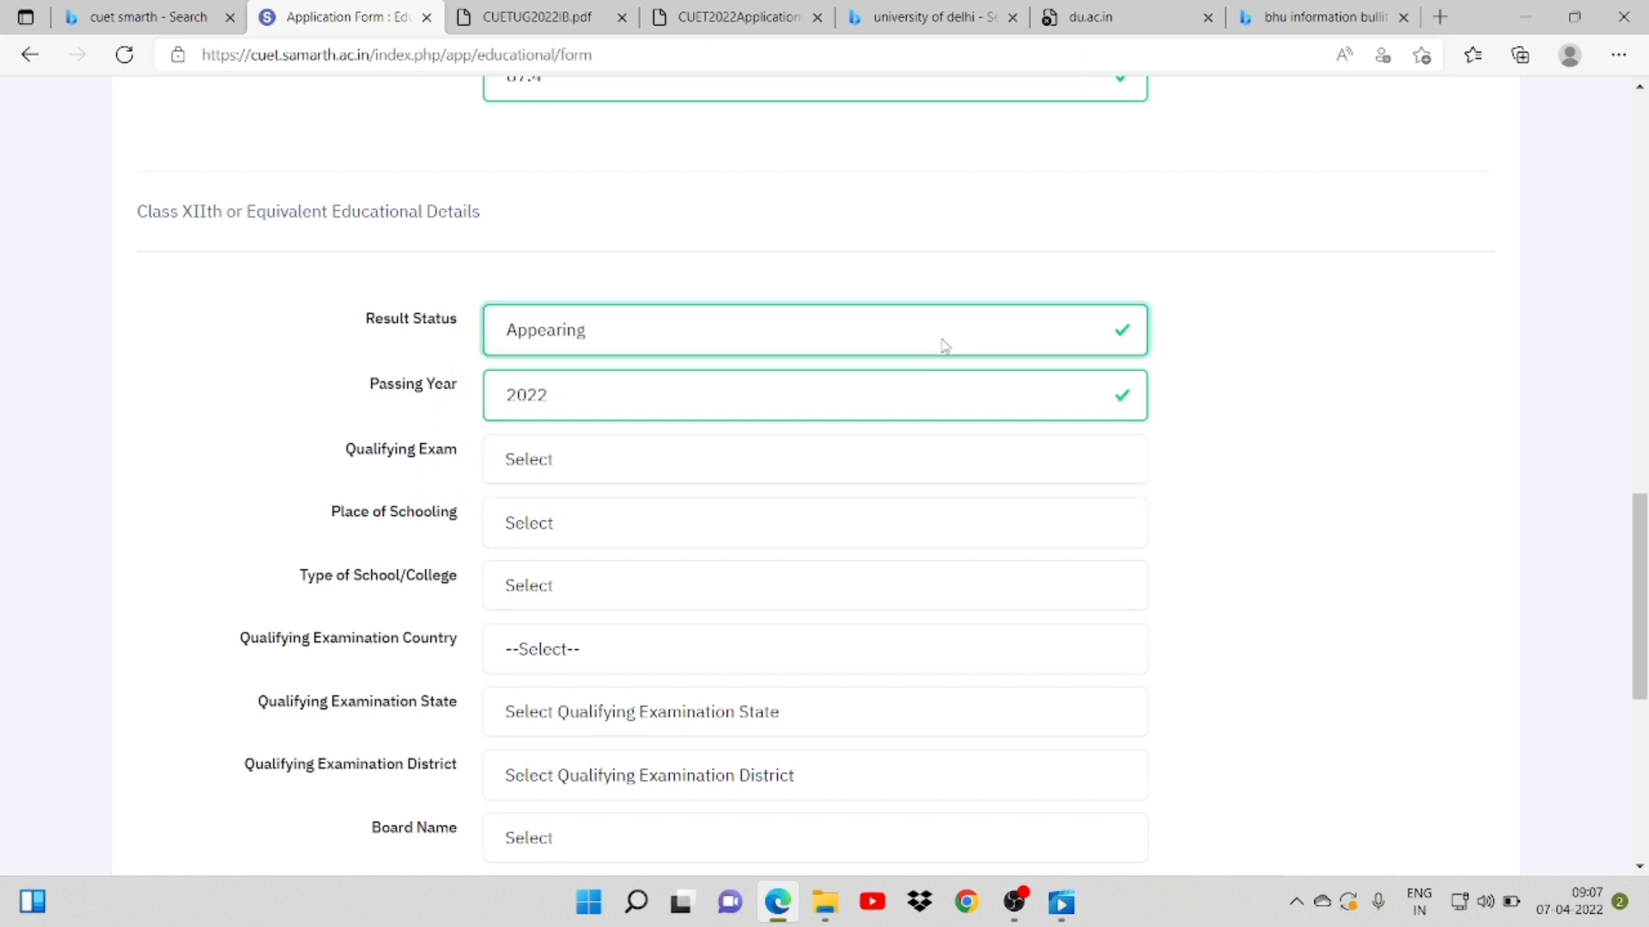
pyautogui.click(864, 464)
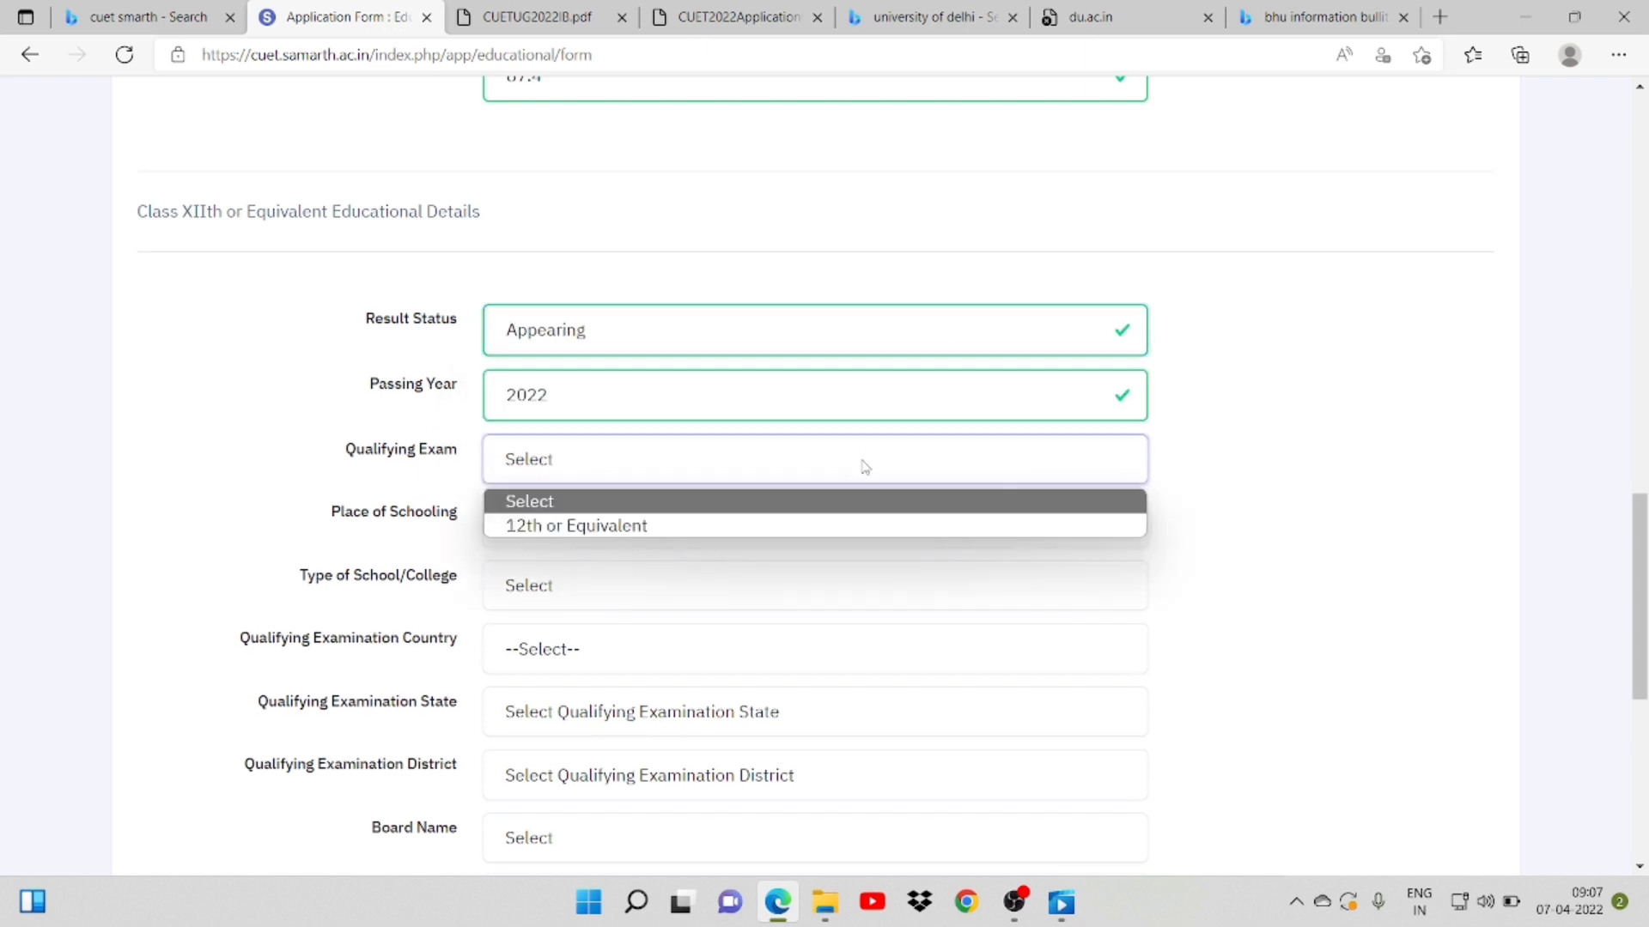
pyautogui.press('Down')
pyautogui.press('Return')
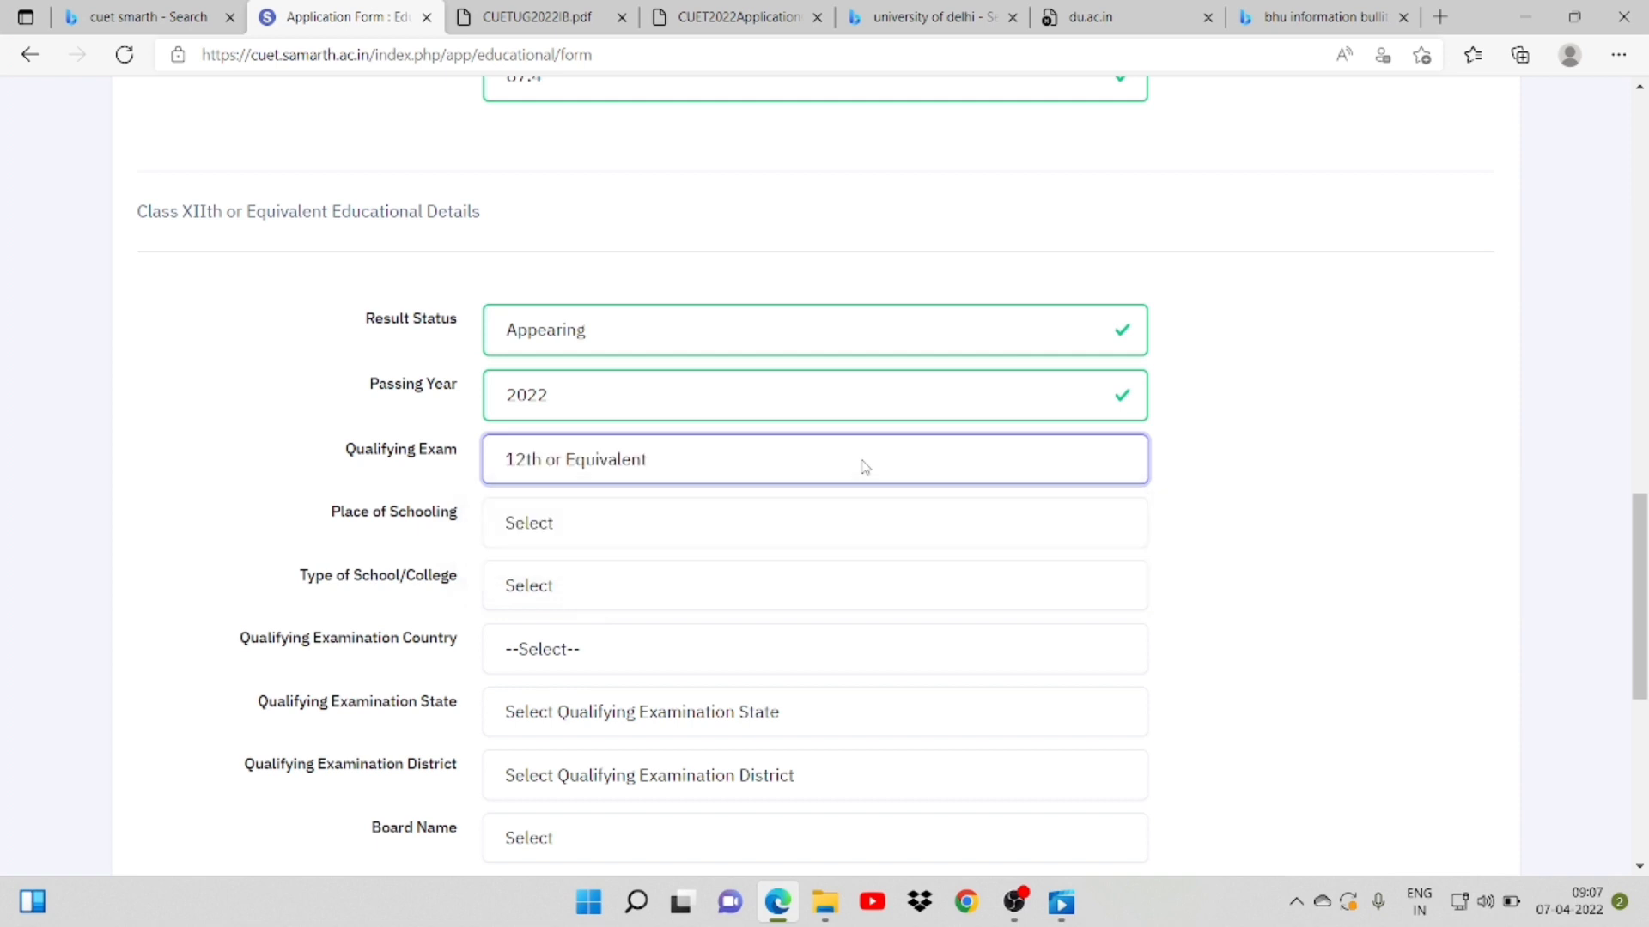
pyautogui.click(876, 518)
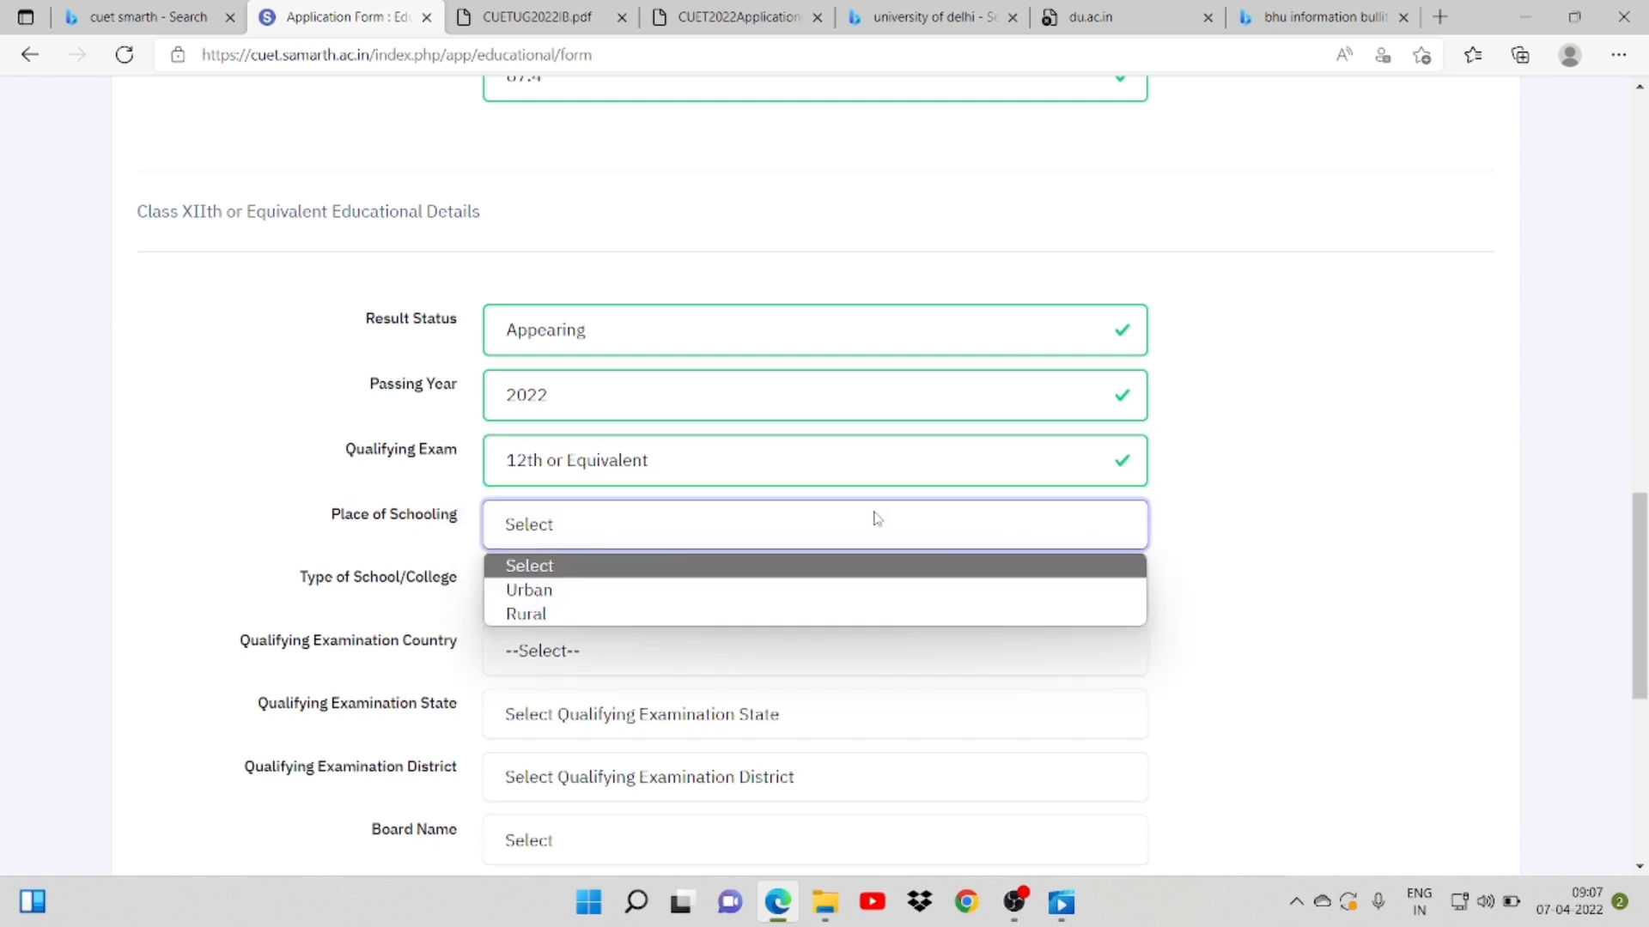
pyautogui.press('Down')
pyautogui.press('Down')
pyautogui.press('Return')
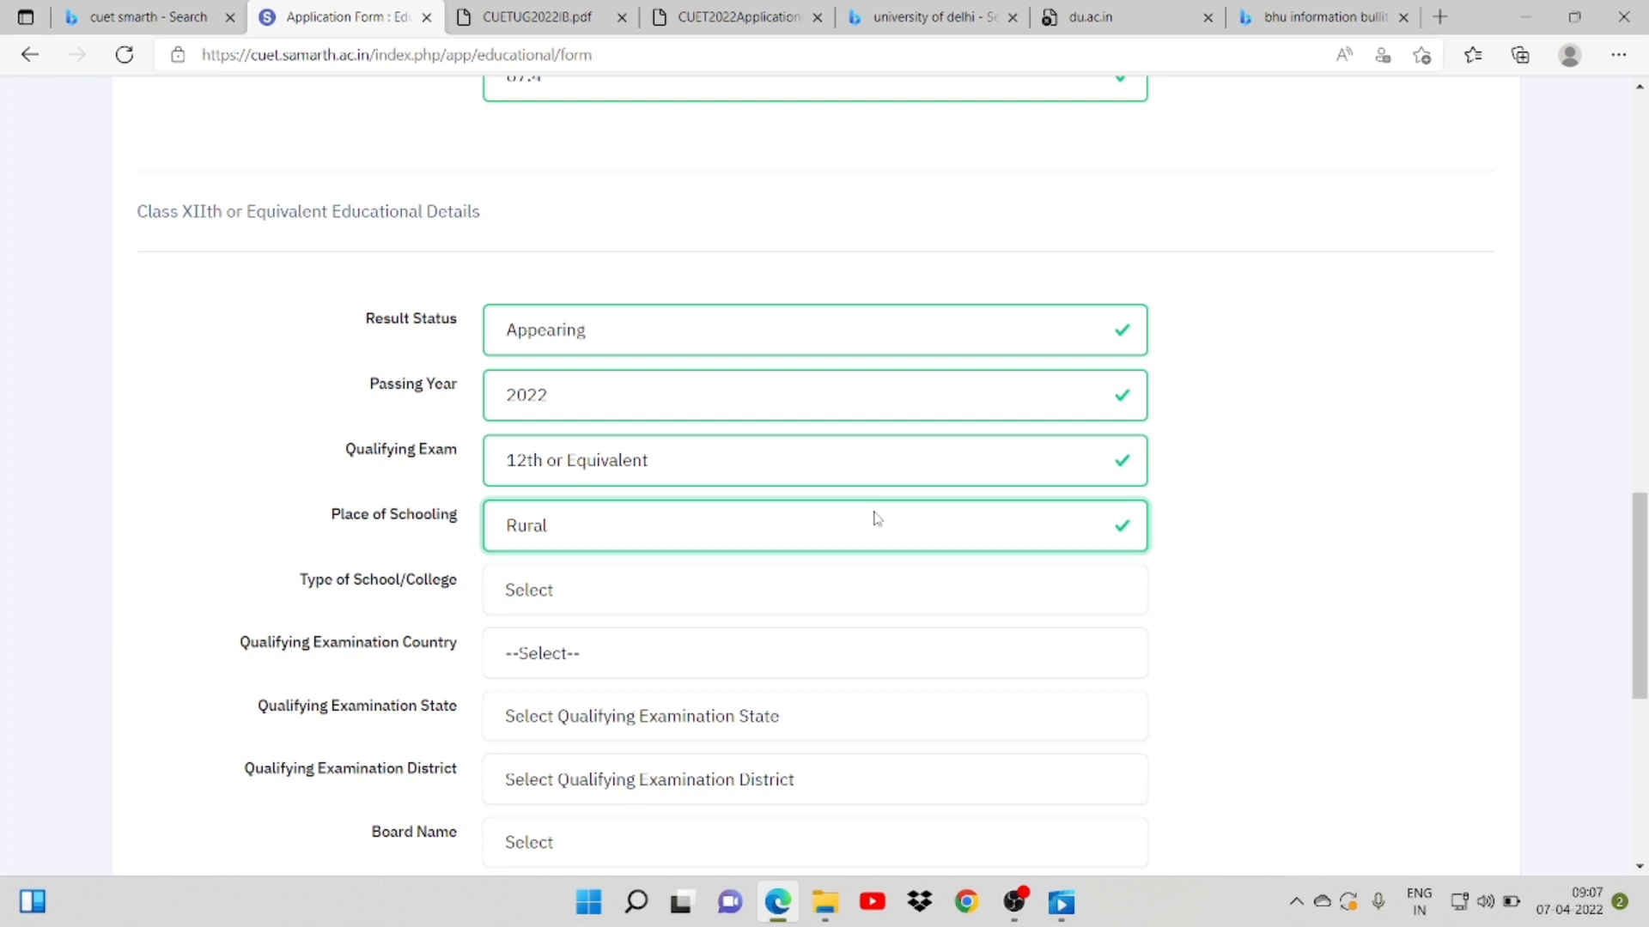
# - Set the Class XII school type to Private Unaided and the examination country to India
pyautogui.press('Tab')
pyautogui.press('Down')
pyautogui.press('Down')
pyautogui.press('Down')
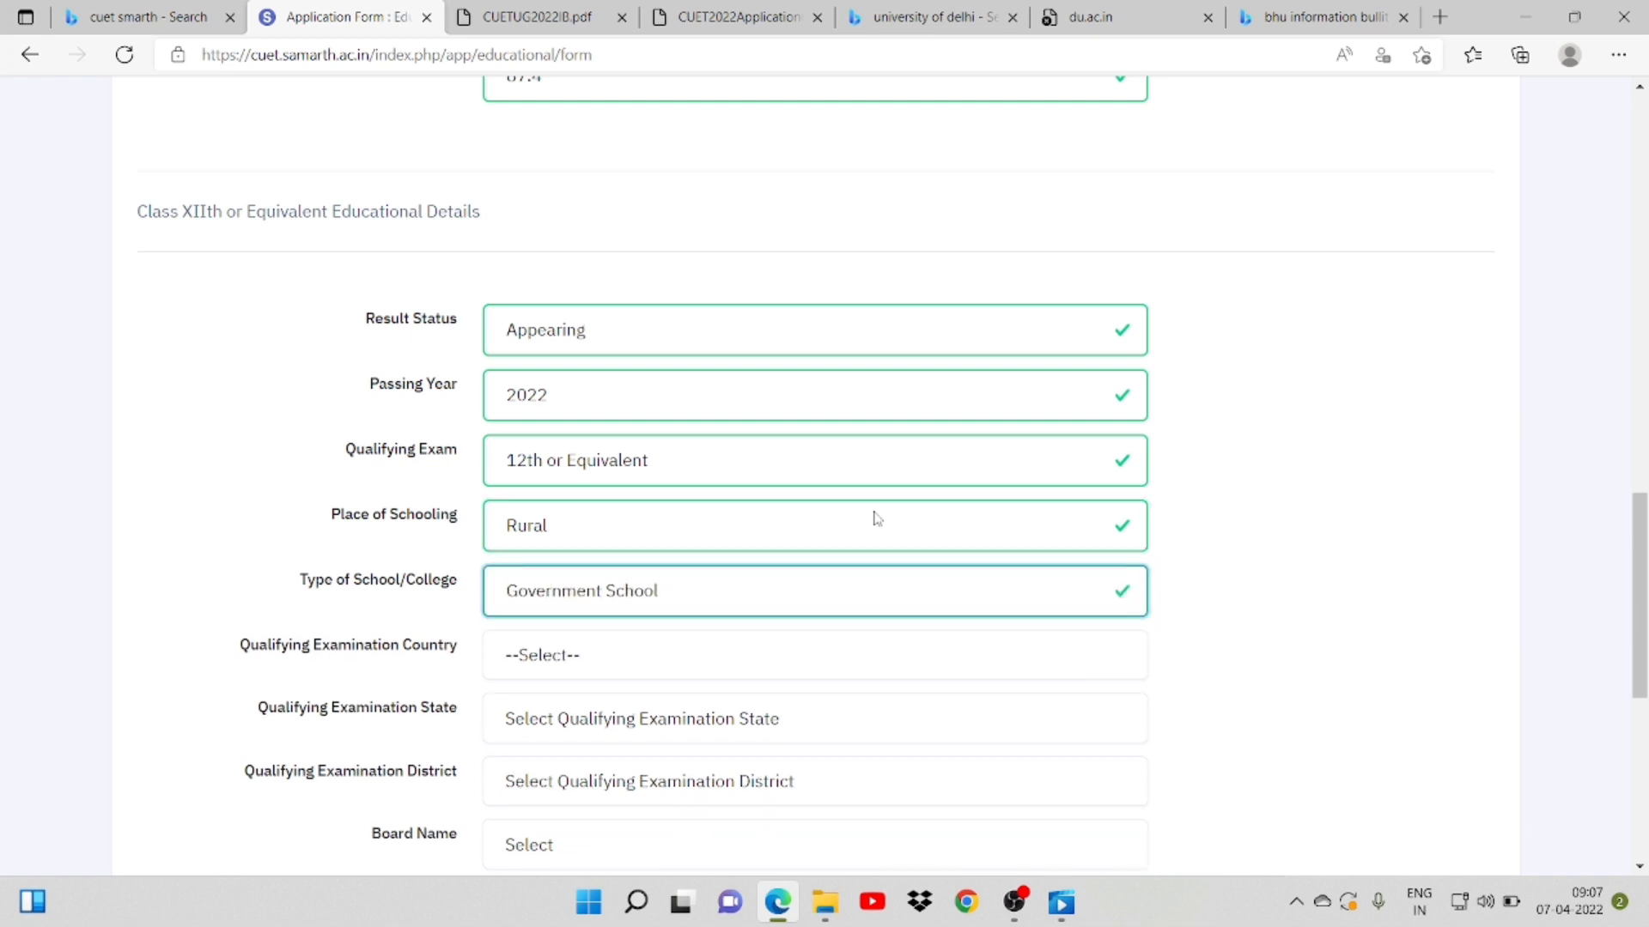
pyautogui.press('Down')
pyautogui.press('Down')
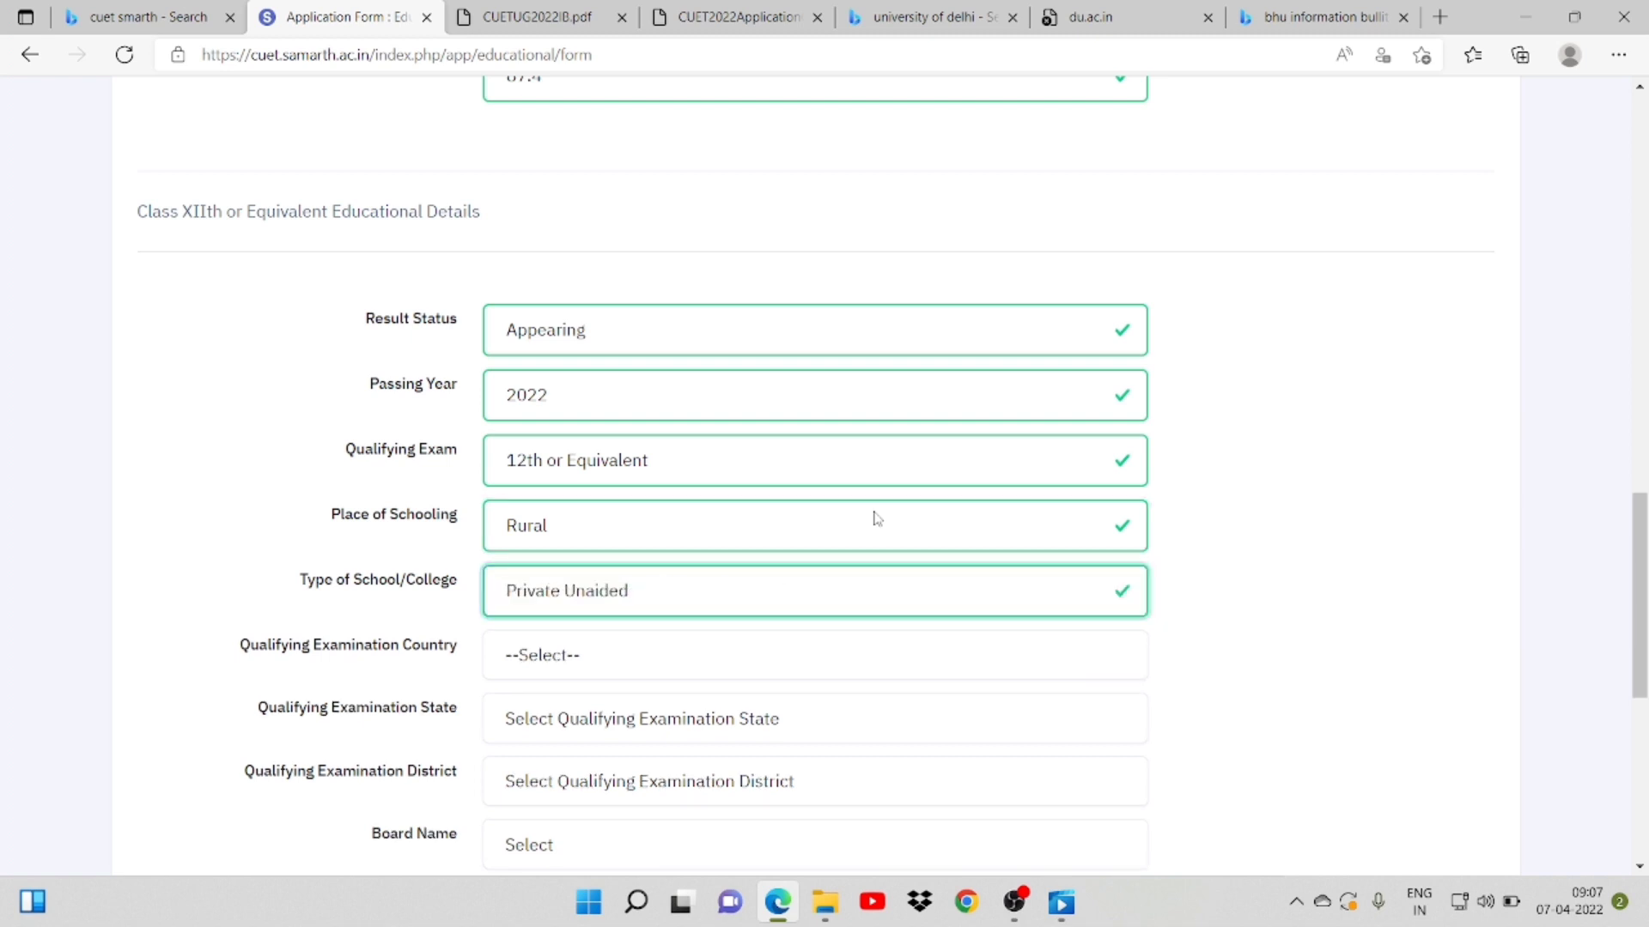
pyautogui.press('Tab')
pyautogui.press('Down')
pyautogui.press('Down')
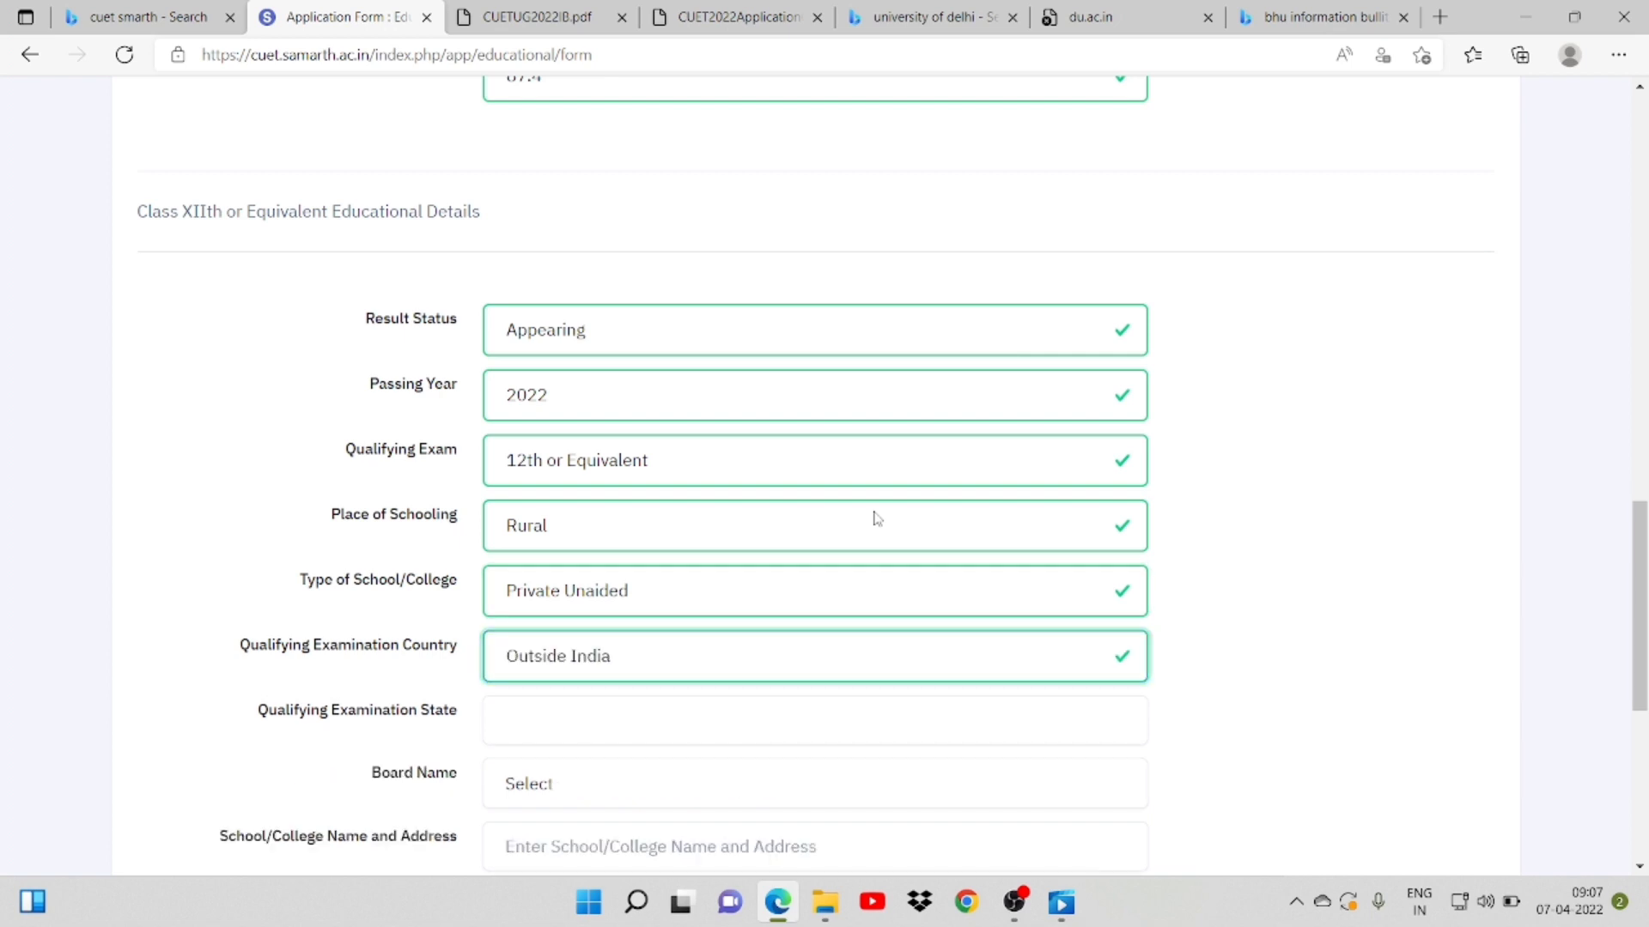
pyautogui.press('Up')
# - Set the Class XII examination state to Chhattisgarh, district to Raigarh, and choose the board name
pyautogui.press('Tab')
pyautogui.press('Down')
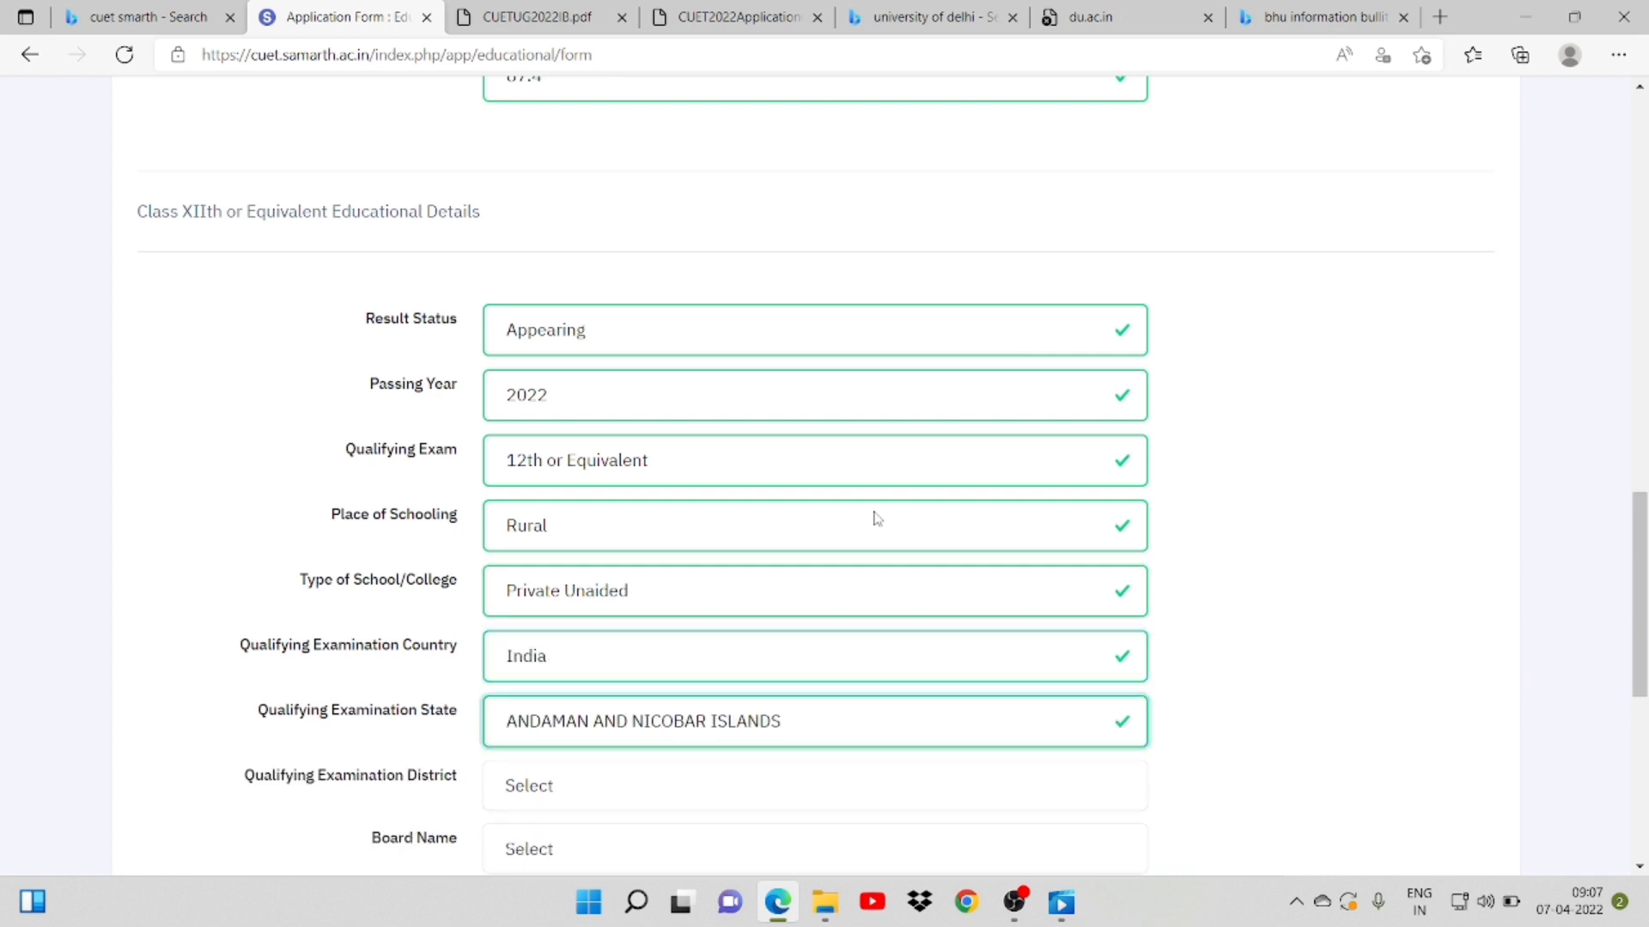
pyautogui.press('Down')
pyautogui.press('Down')
pyautogui.press('Down')
pyautogui.press('Down')
pyautogui.press('Down')
pyautogui.press('Down')
pyautogui.press('Down')
pyautogui.press('Down')
pyautogui.press('Down')
pyautogui.press('Down')
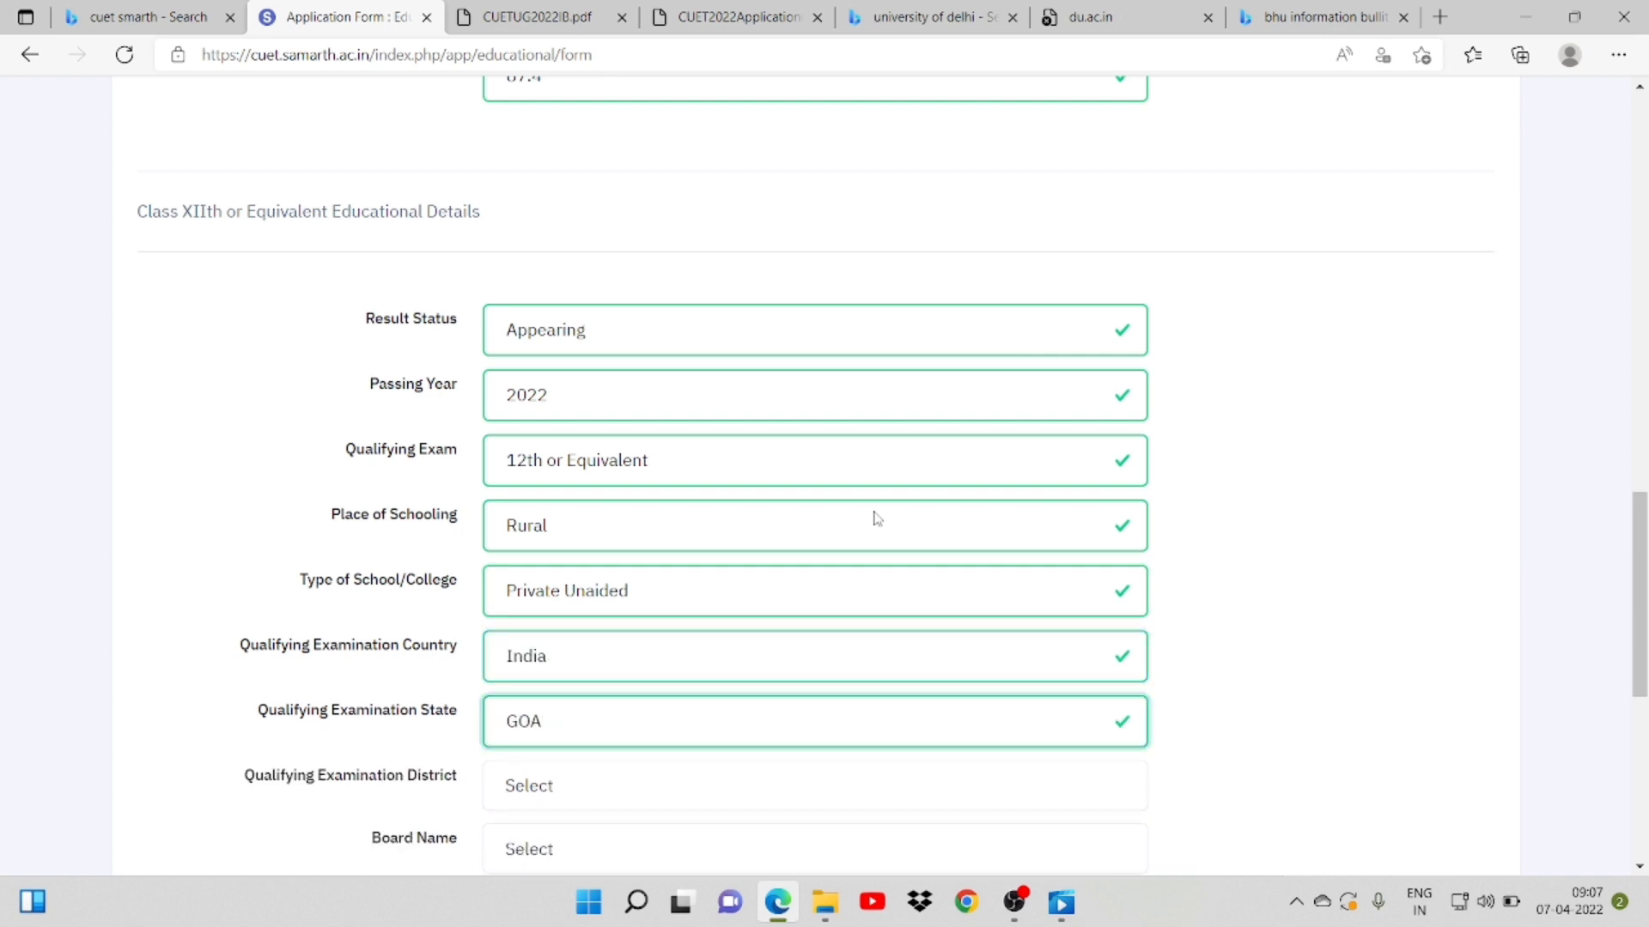
pyautogui.press('Up')
pyautogui.press('Up')
pyautogui.press('Up')
pyautogui.press('Up')
pyautogui.press('Tab')
pyautogui.press('Down')
pyautogui.press('Down')
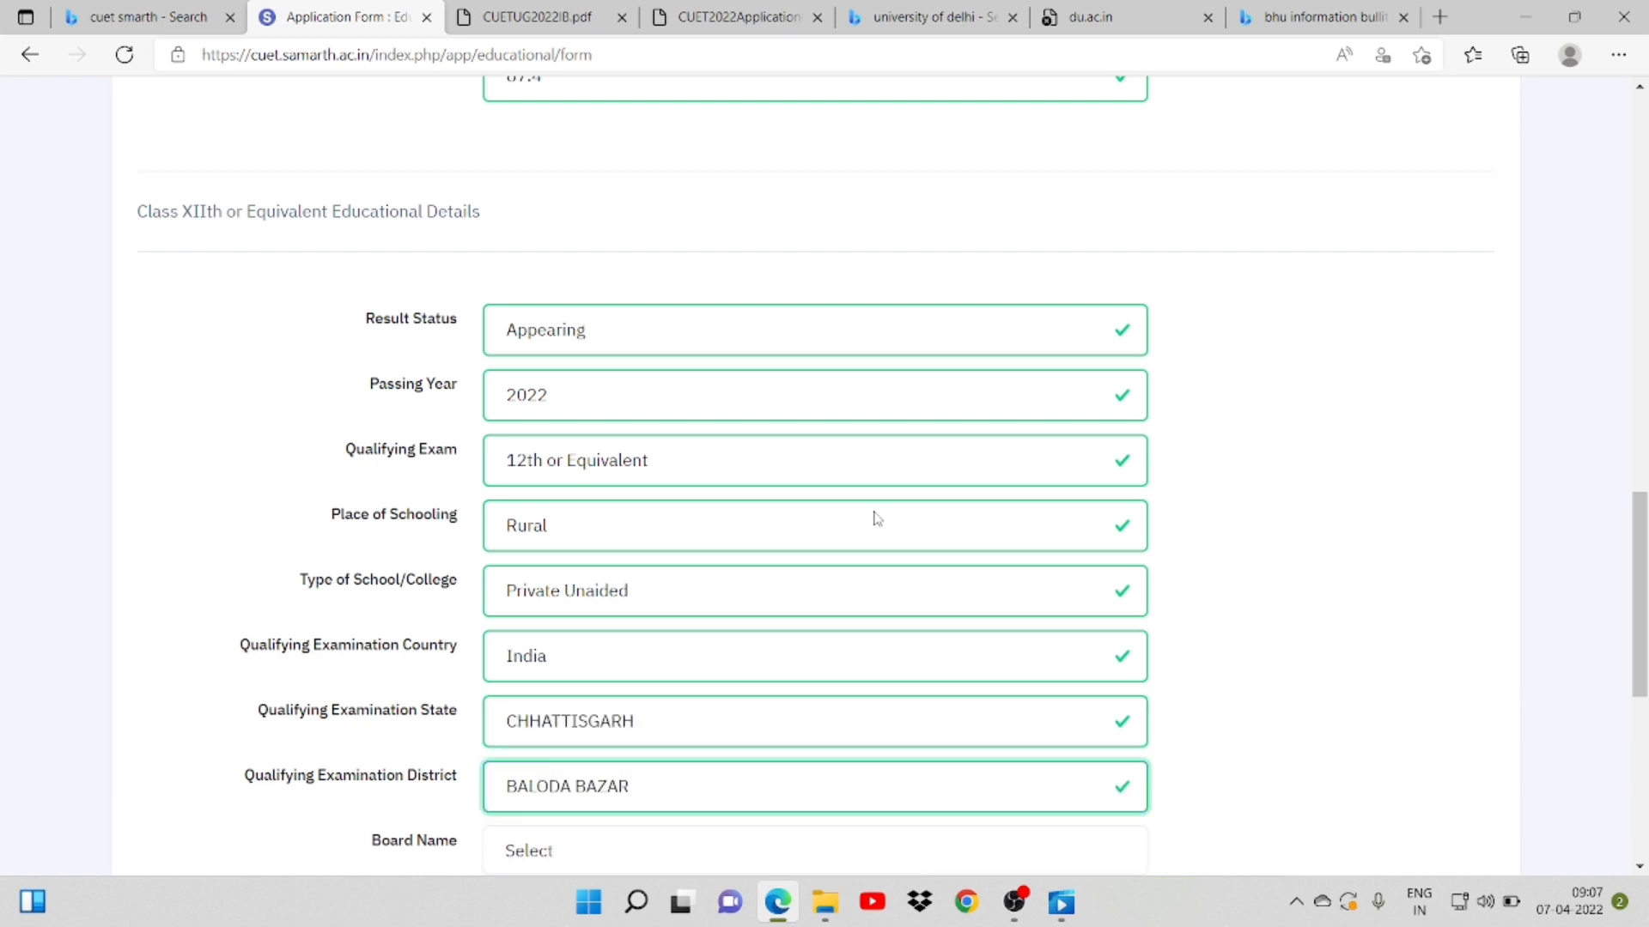
pyautogui.press('Down')
pyautogui.press('Down')
pyautogui.press('Down')
pyautogui.press('Down')
pyautogui.press('Down')
pyautogui.press('Down')
pyautogui.press('Down')
pyautogui.press('Down')
pyautogui.press('Down')
pyautogui.press('Down')
pyautogui.press('Down')
pyautogui.press('Down')
pyautogui.press('Down')
pyautogui.press('Down')
pyautogui.press('Down')
pyautogui.press('Down')
pyautogui.press('Down')
pyautogui.press('Down')
pyautogui.press('Down')
pyautogui.press('Down')
pyautogui.press('Down')
pyautogui.press('Down')
pyautogui.press('Up')
pyautogui.press('Tab')
pyautogui.press('Down')
pyautogui.press('Down')
pyautogui.press('Down')
pyautogui.press('Down')
pyautogui.press('Down')
pyautogui.press('Down')
pyautogui.press('Down')
pyautogui.press('Down')
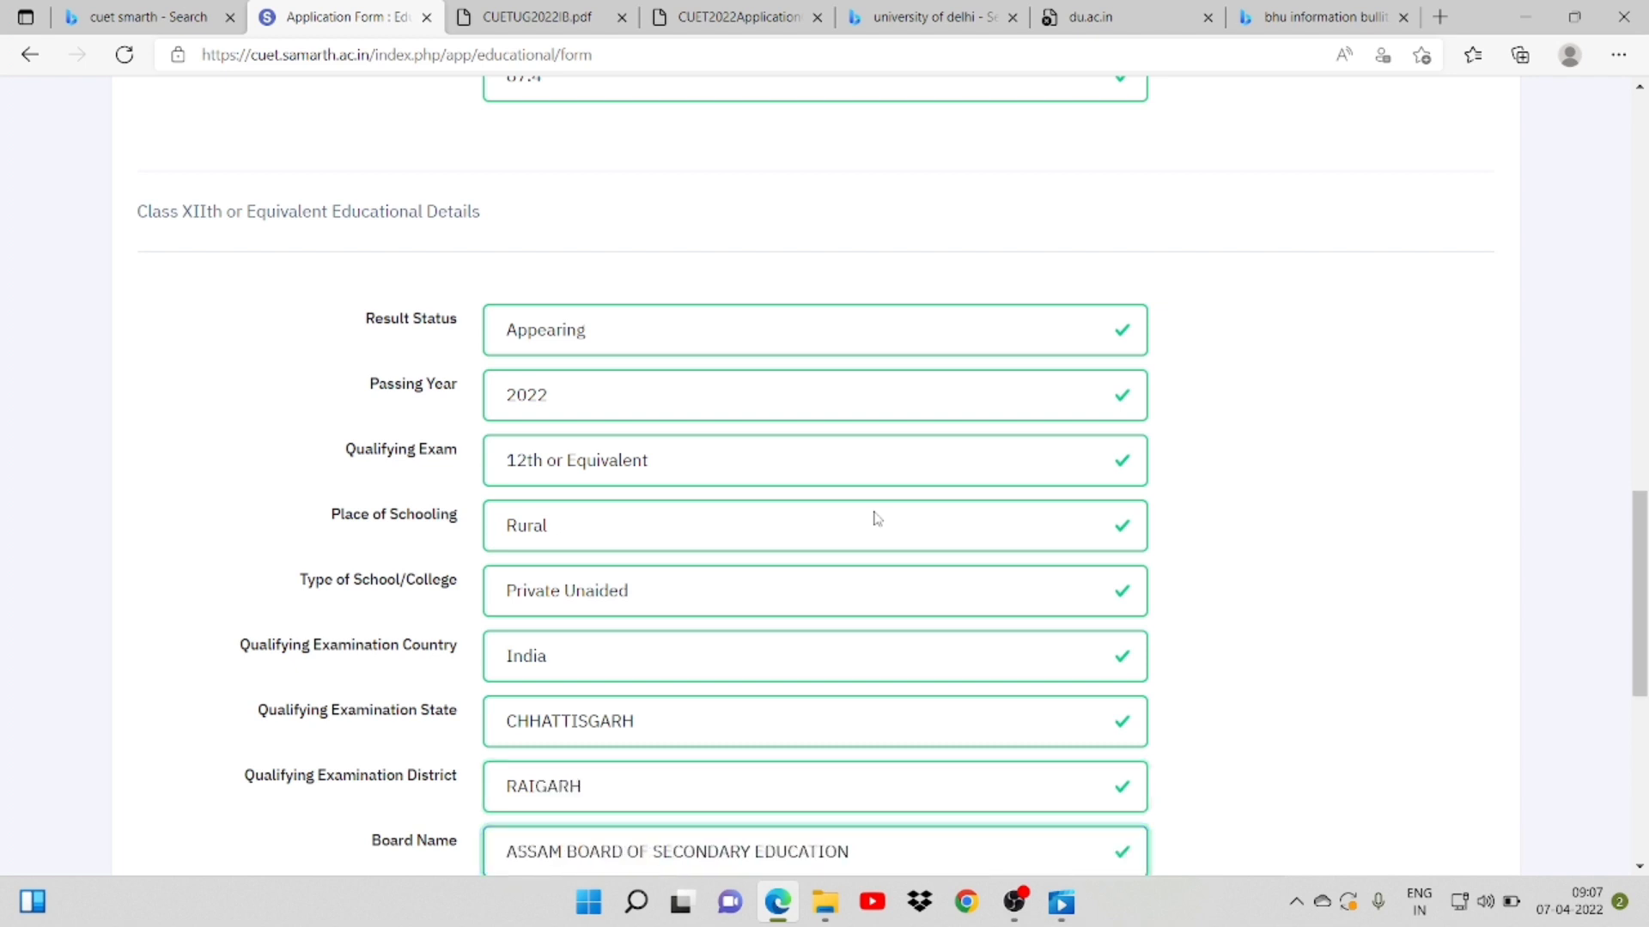
pyautogui.press('Down')
pyautogui.press('Down')
pyautogui.press('Down')
pyautogui.press('Down')
pyautogui.press('Down')
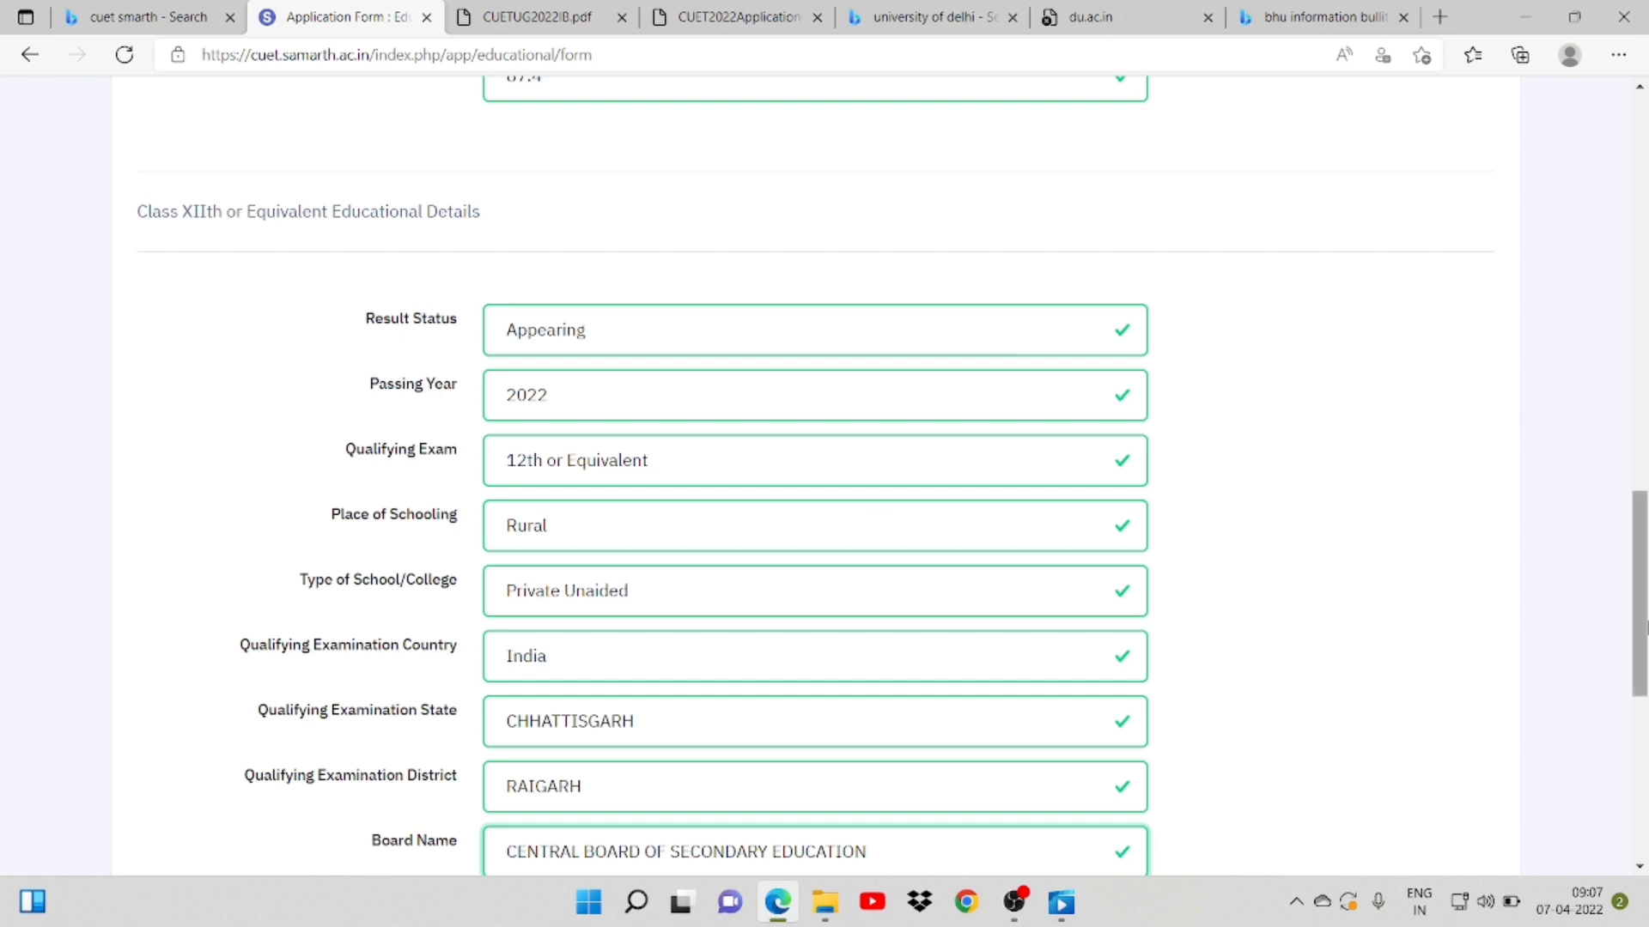
# - Autofill school name DPS, the school's pincode and the roll number, then save the educational details
pyautogui.scroll(-4, 1443, 542)
pyautogui.click(943, 549)
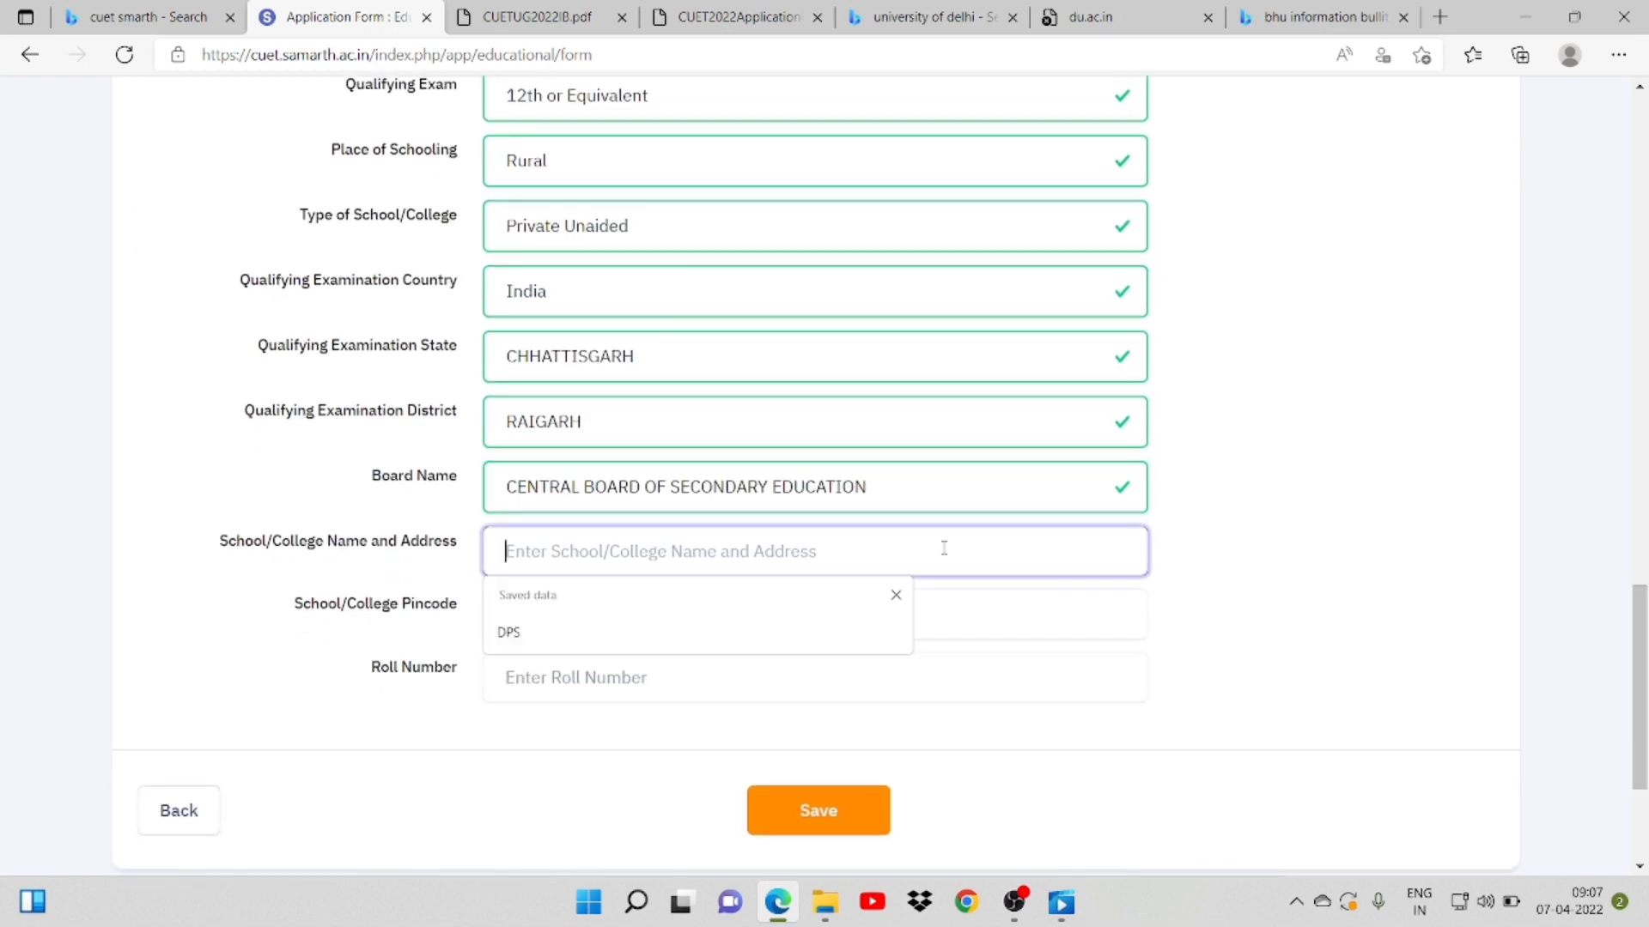
pyautogui.click(839, 631)
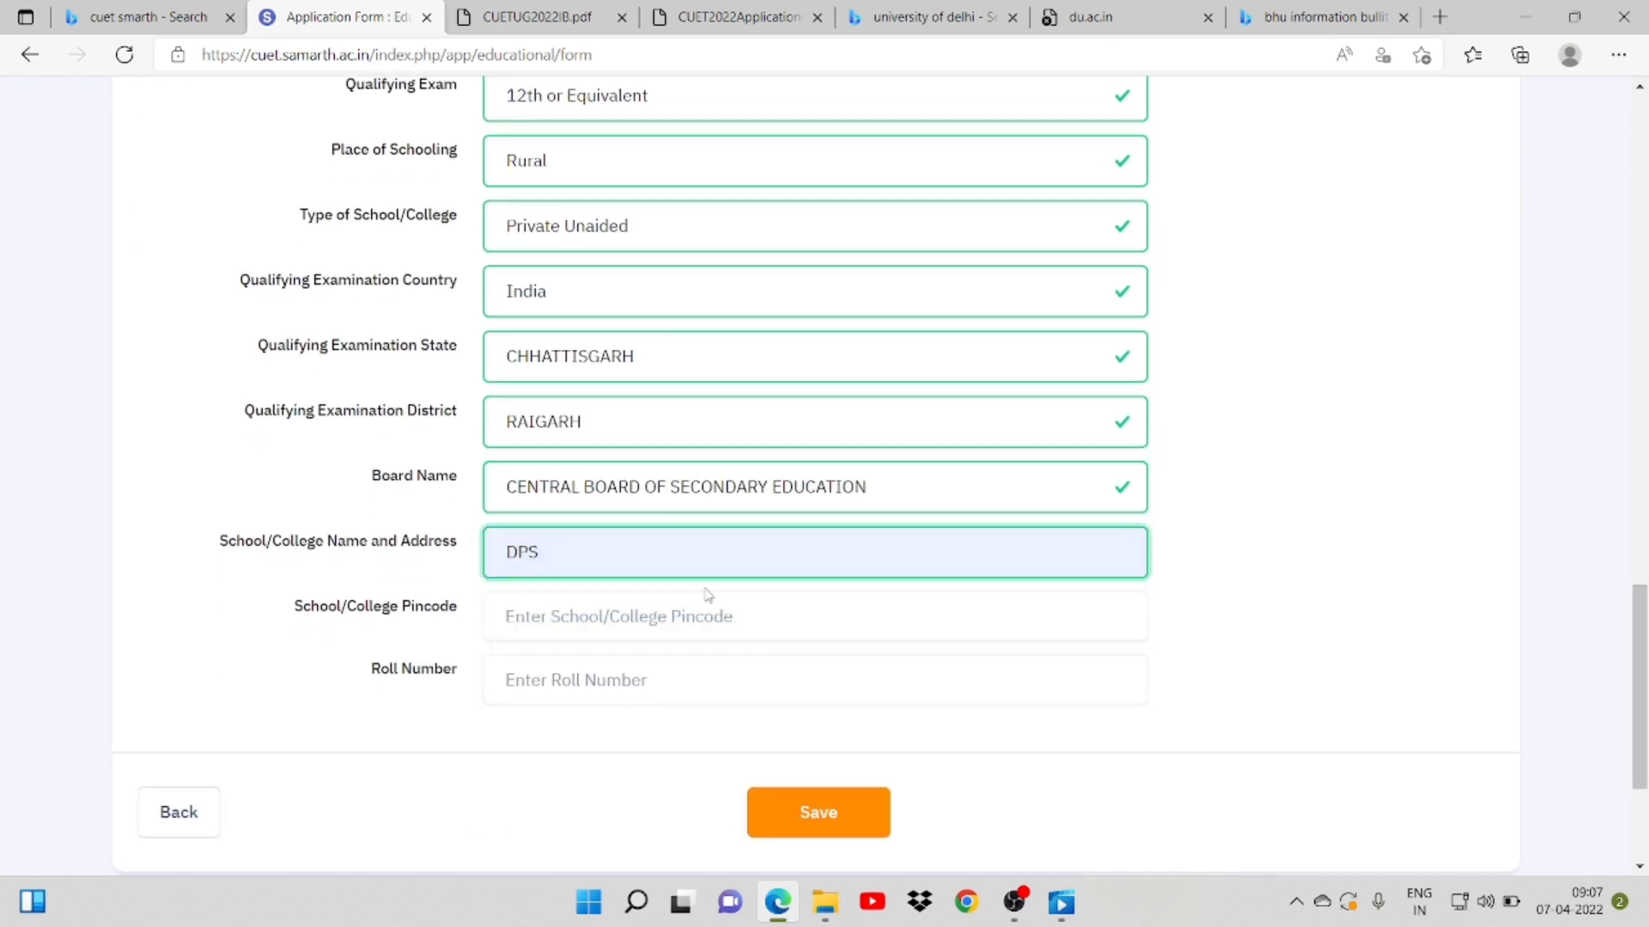
pyautogui.click(694, 618)
pyautogui.click(640, 696)
pyautogui.click(640, 684)
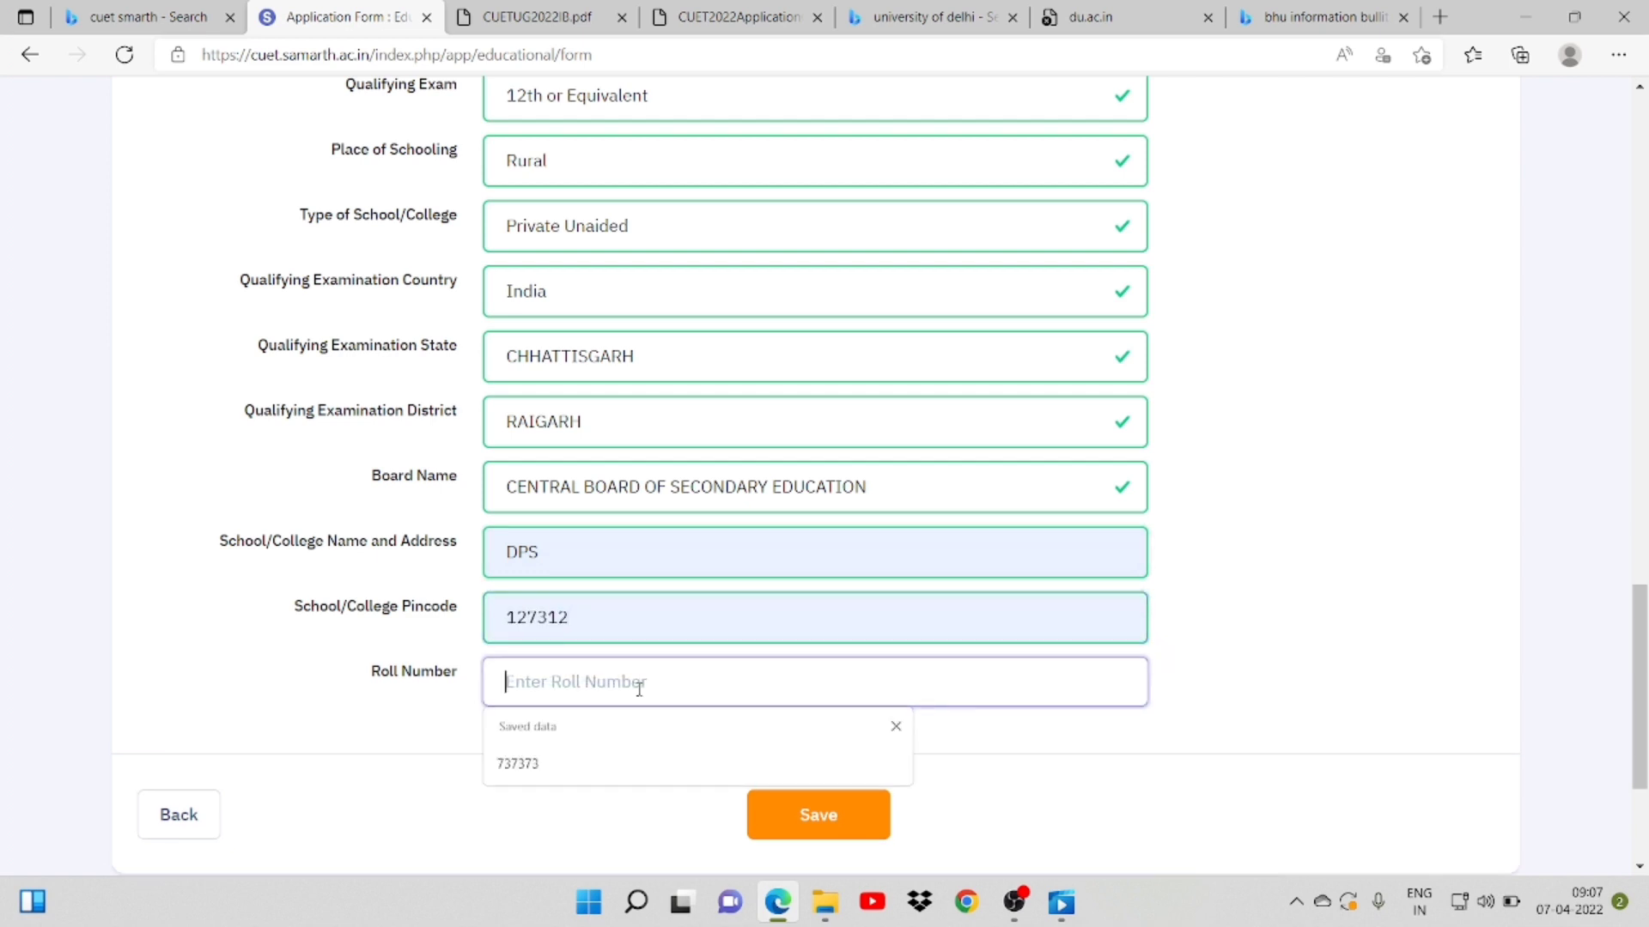
pyautogui.click(604, 755)
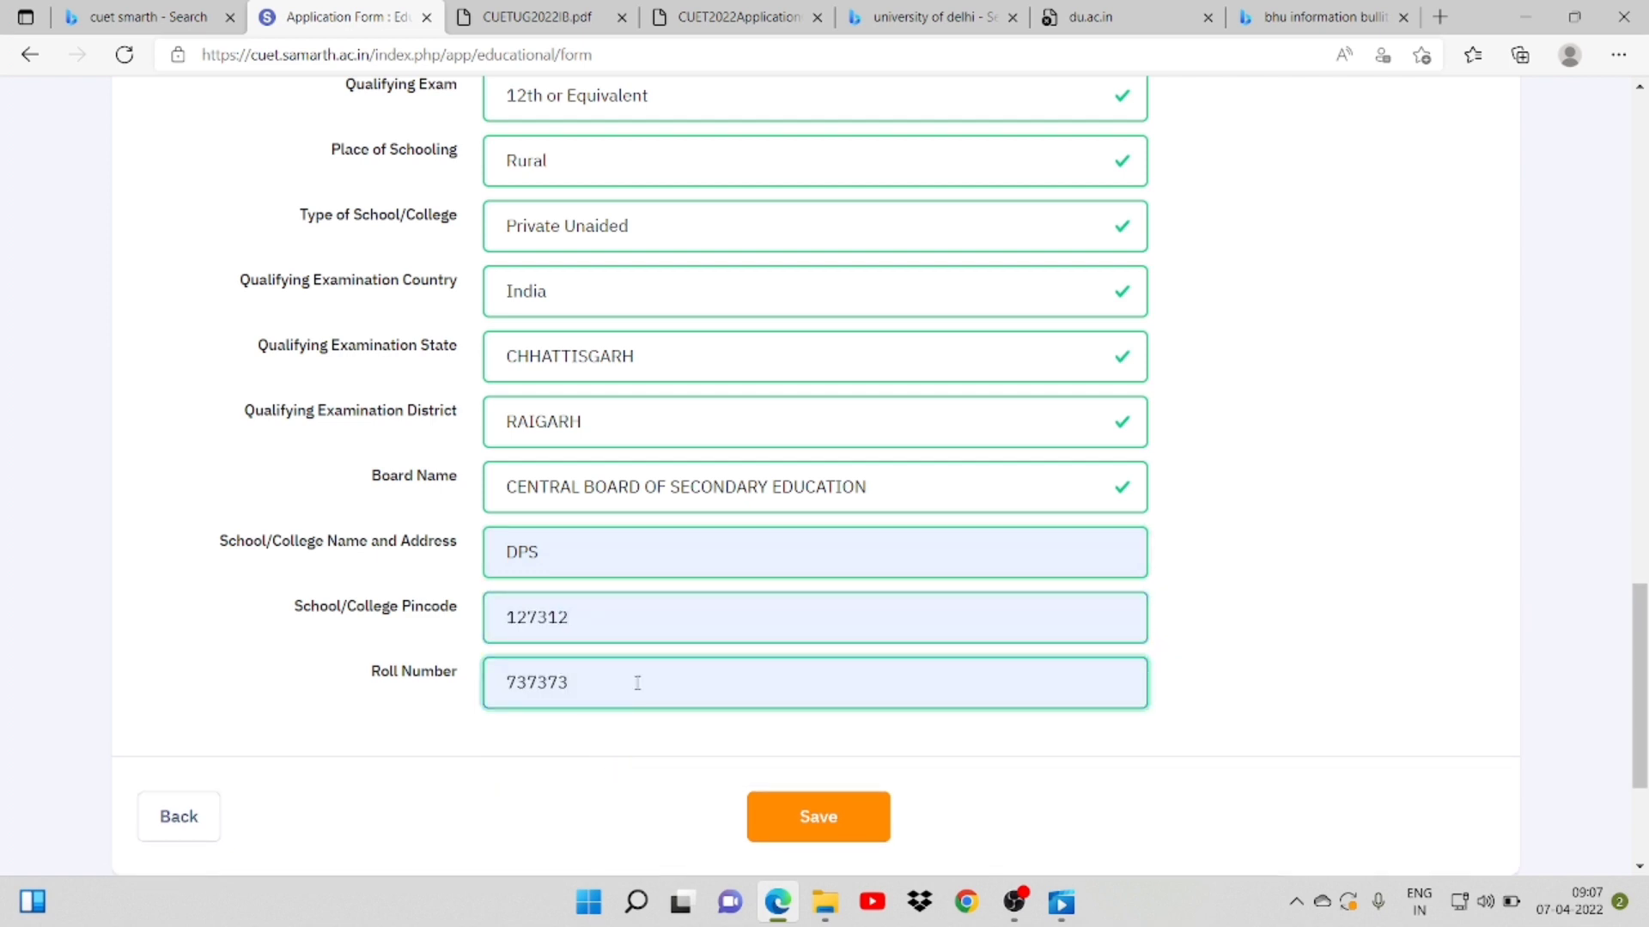
pyautogui.write('636')
pyautogui.click(817, 829)
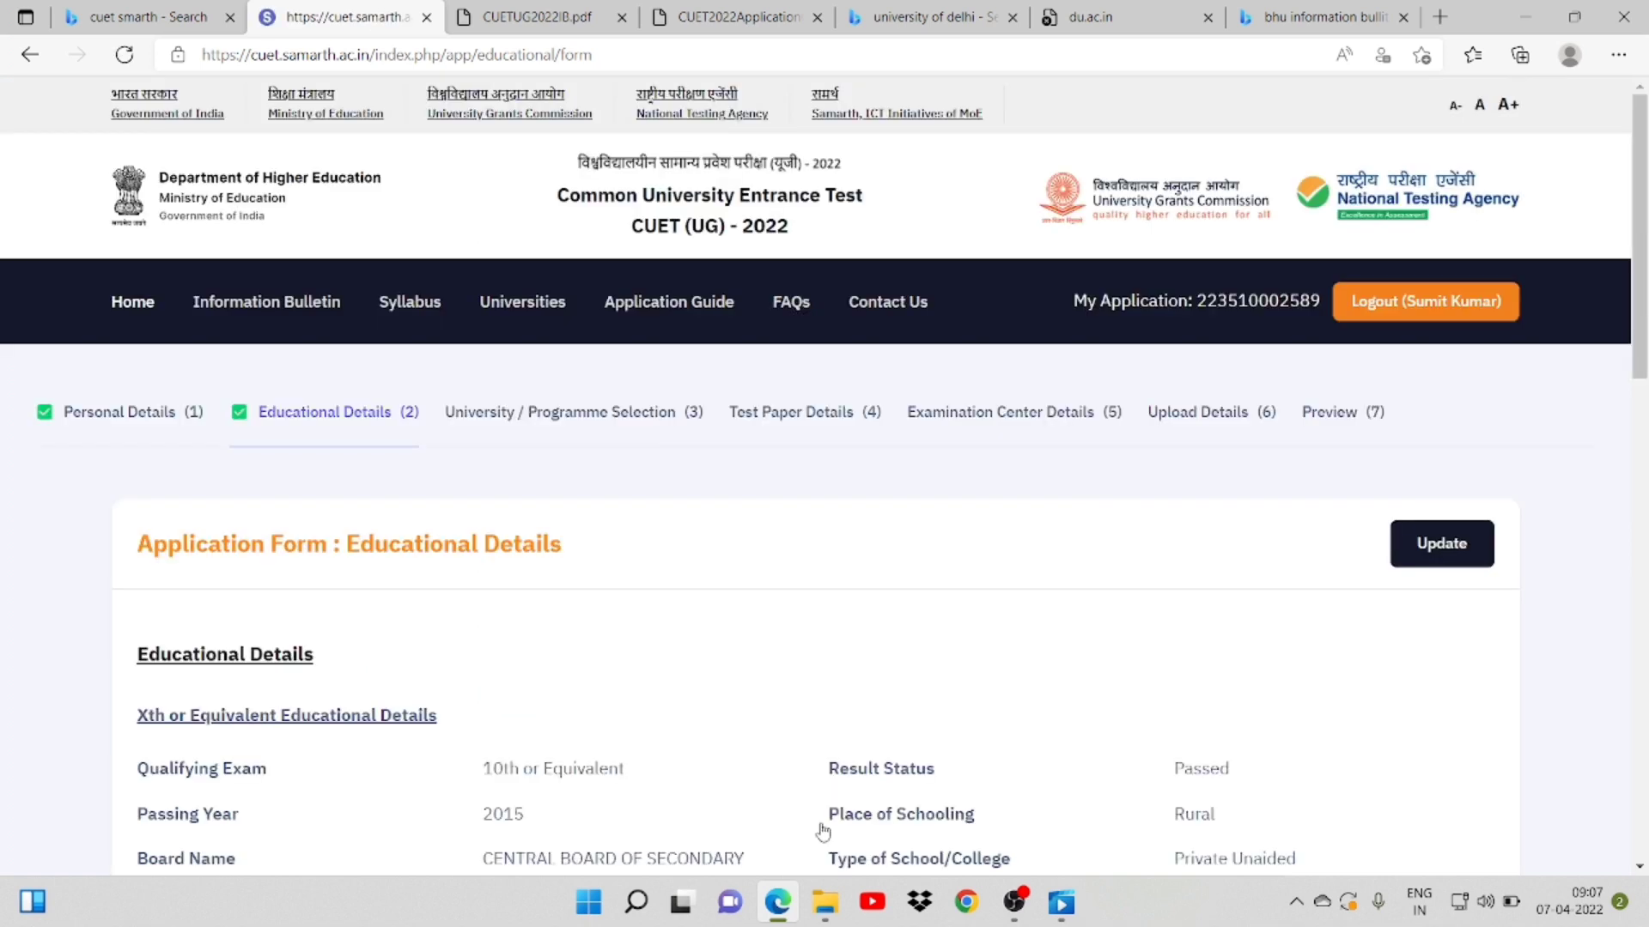
# - Review the saved Educational Details summary and proceed to University / Programme Selection
pyautogui.scroll(-8, 1196, 666)
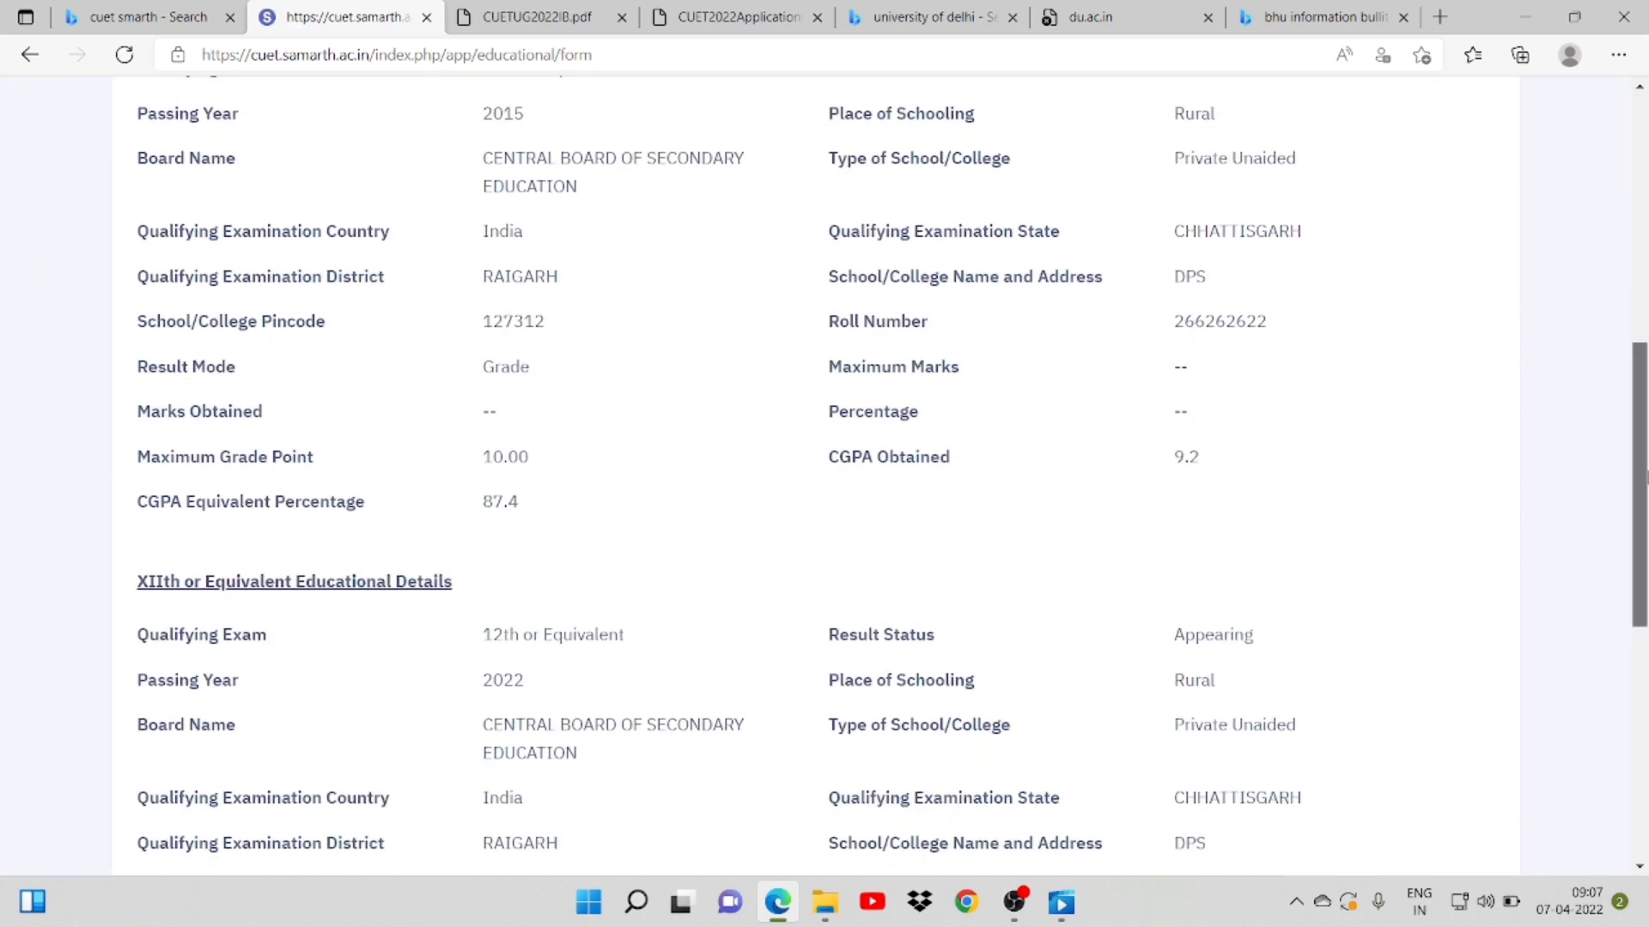
pyautogui.moveTo(1198, 280); pyautogui.dragTo(1123, 324)
pyautogui.click(1219, 394)
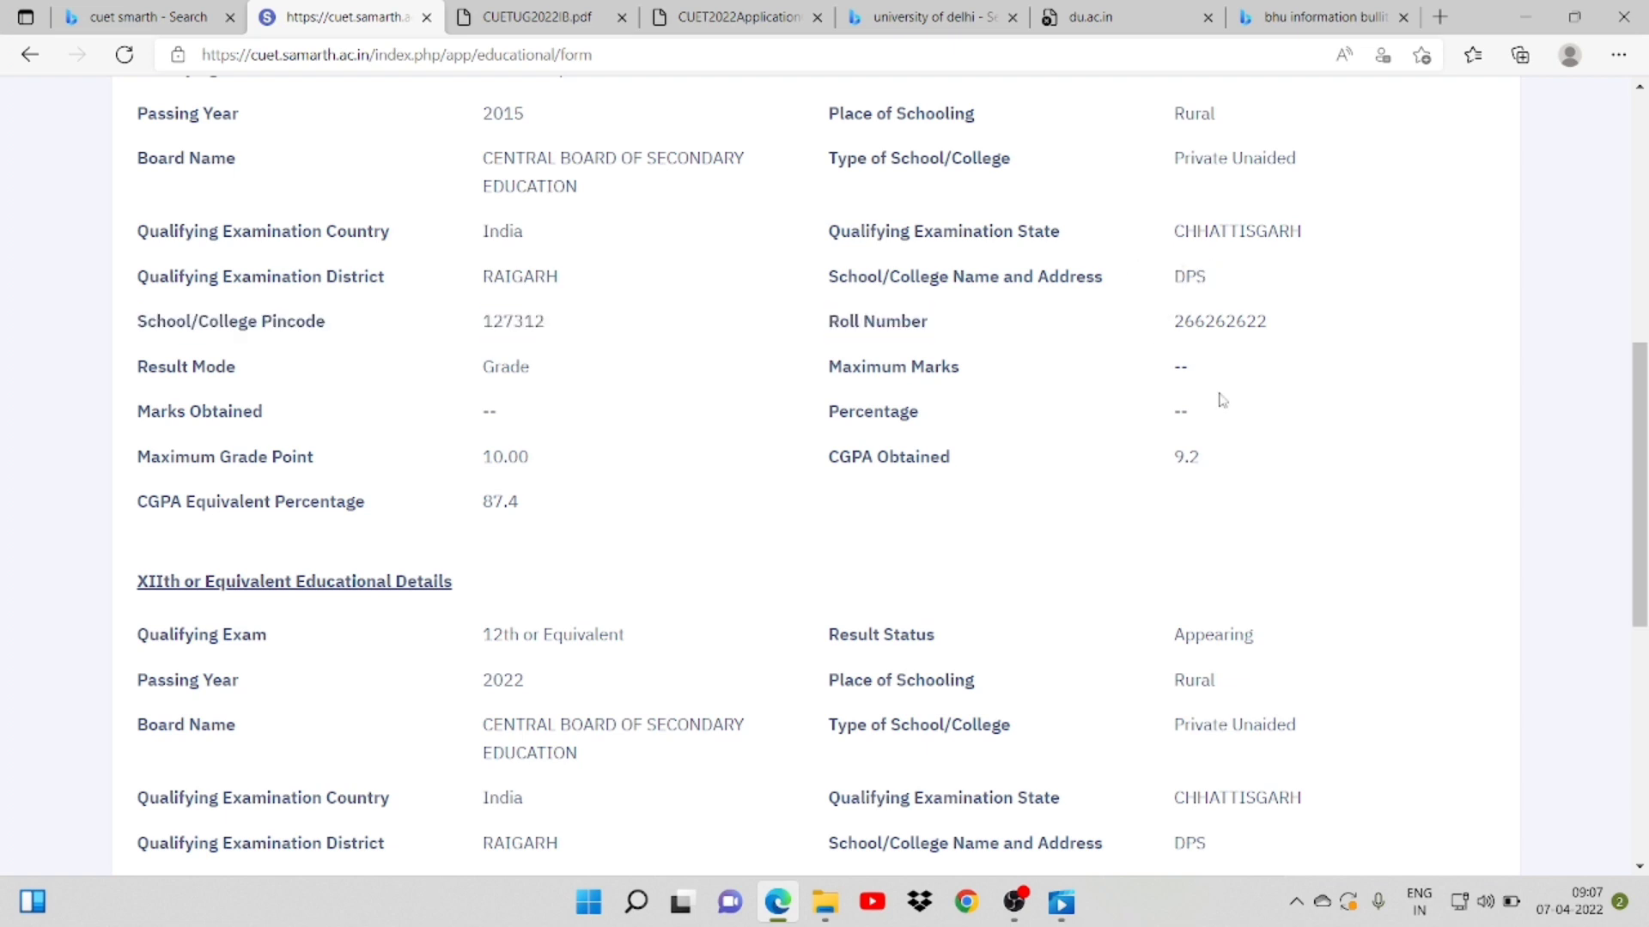
pyautogui.scroll(-5, 1625, 664)
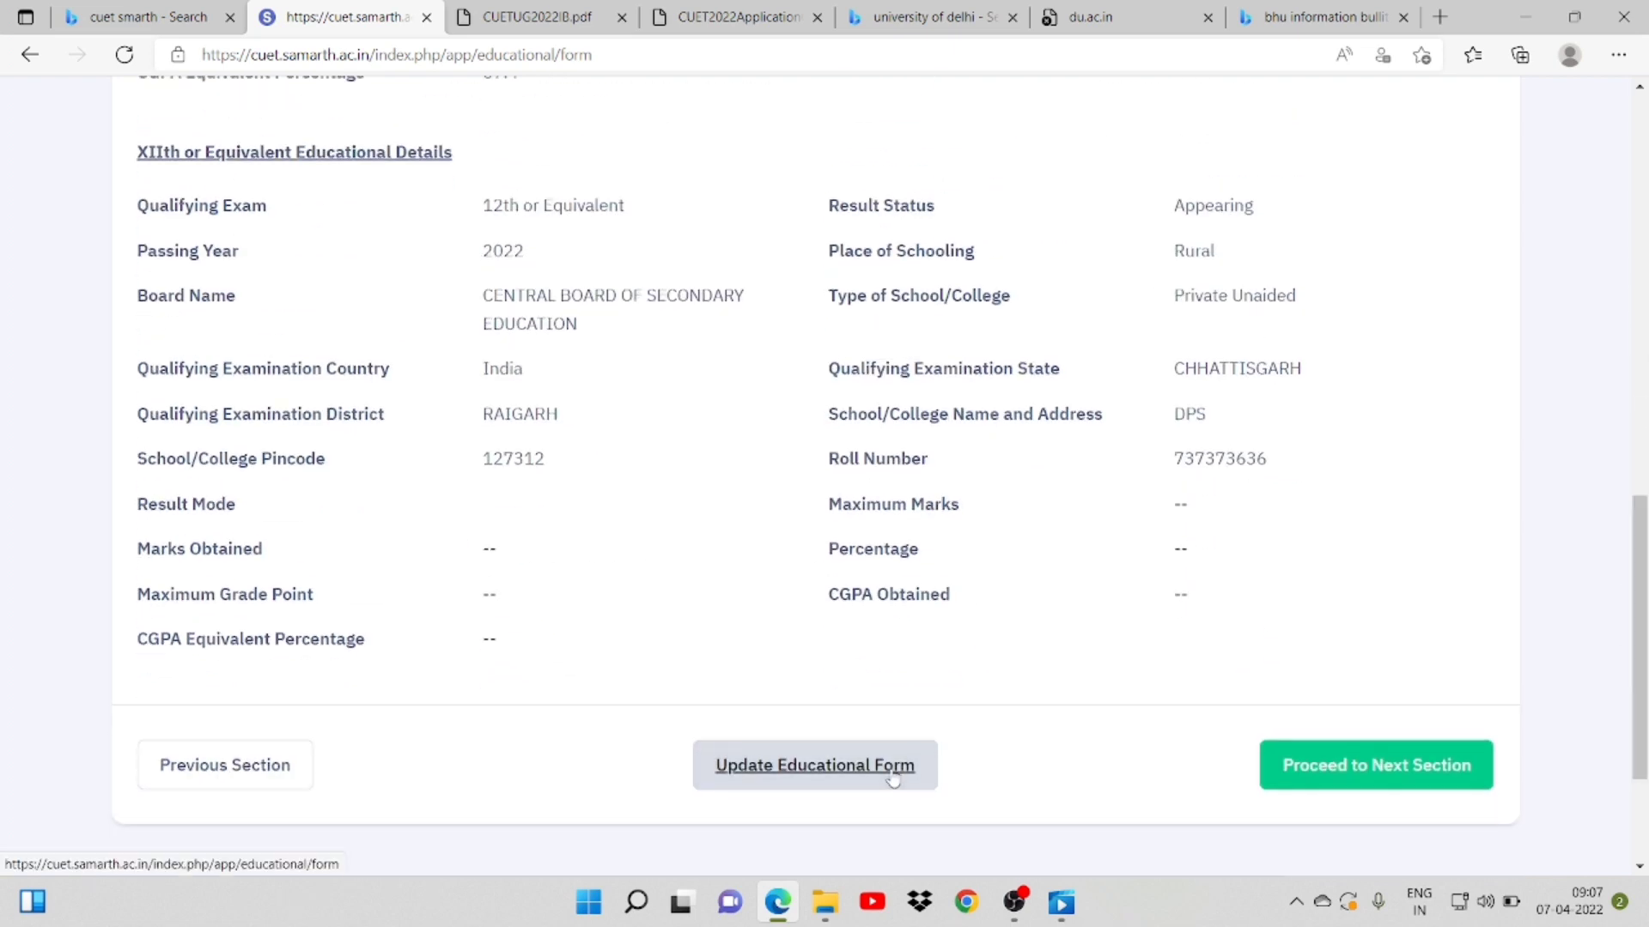
pyautogui.click(1305, 781)
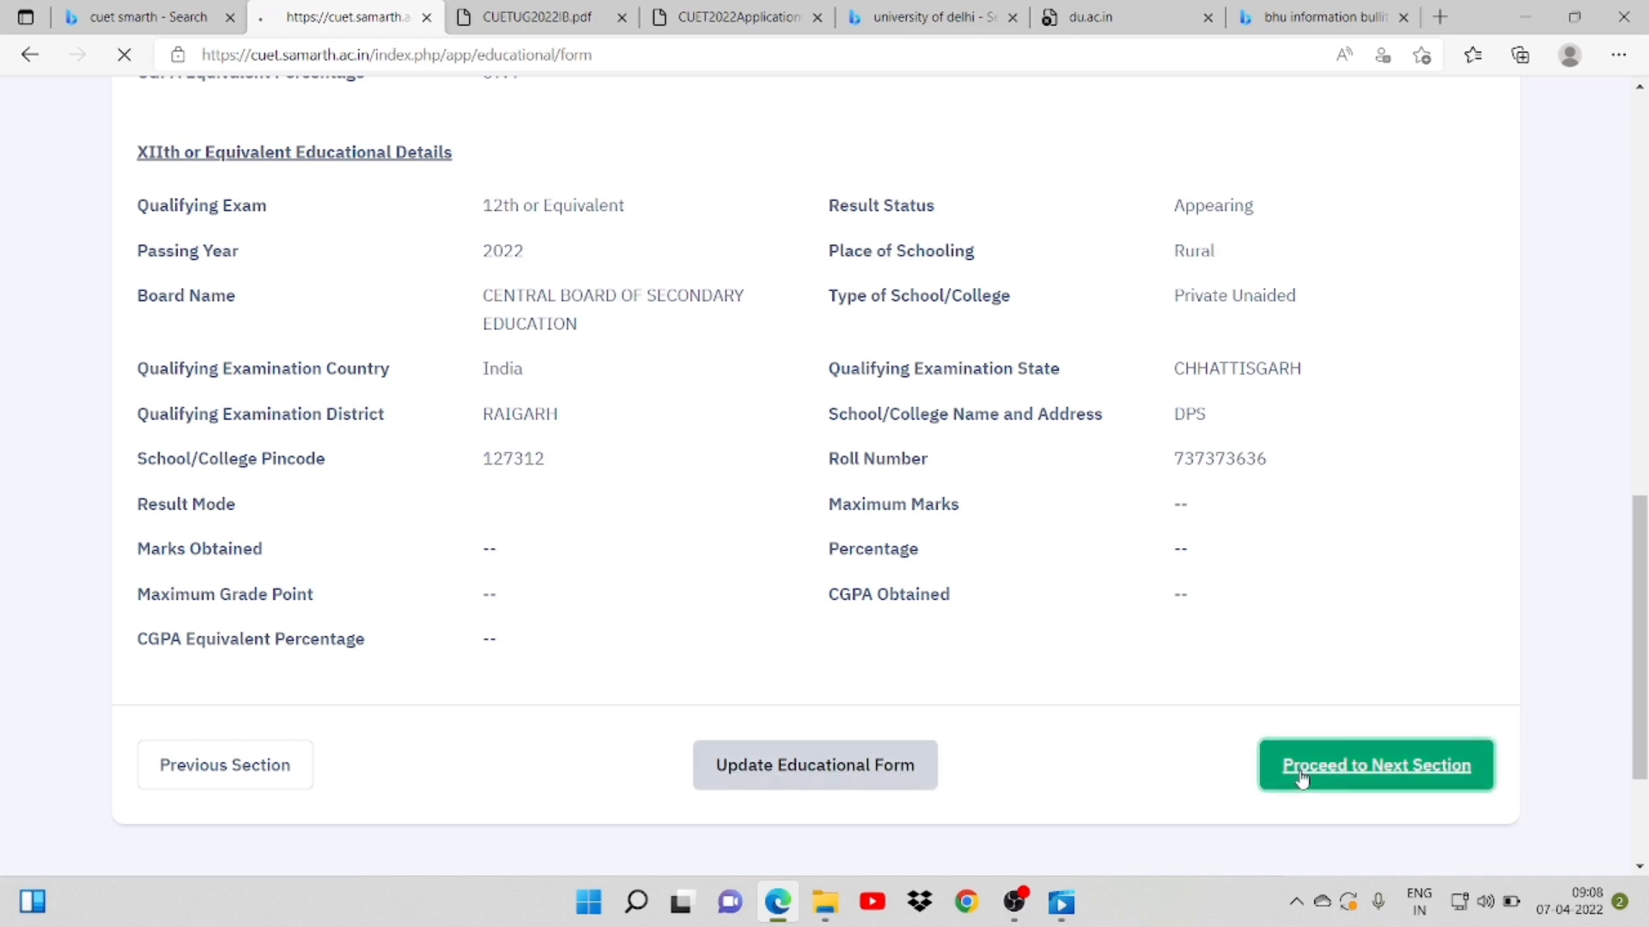
pyautogui.scroll(-5, 1639, 547)
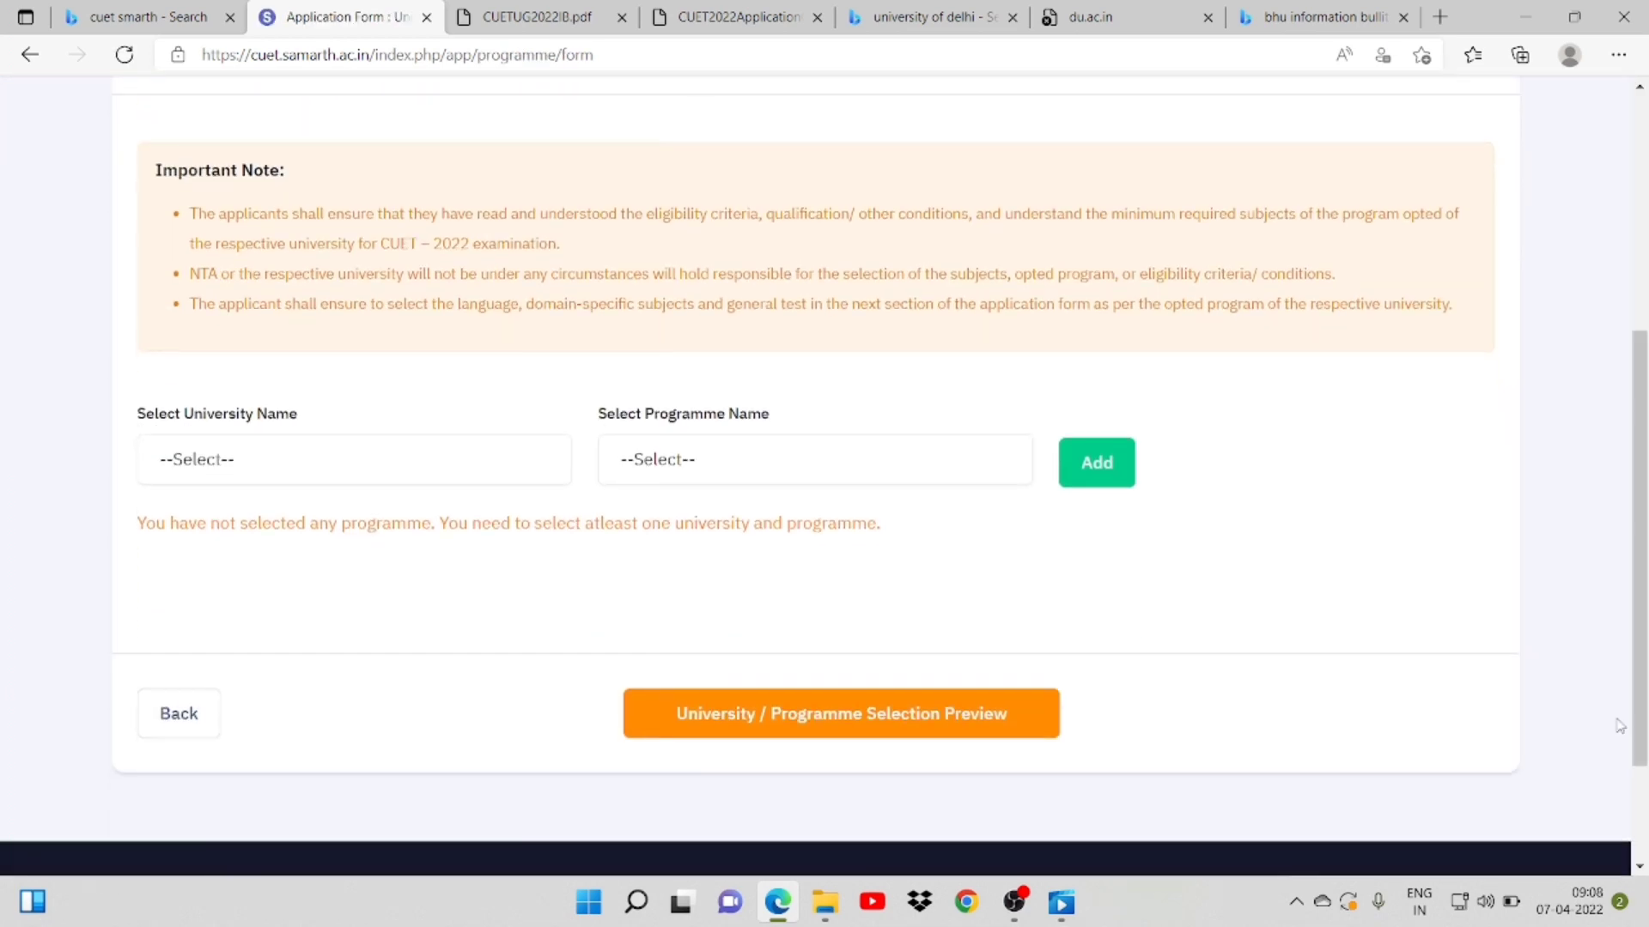
# - Choose University of Delhi and add B.Sc.(Hons.) Computer Science to the programme table
pyautogui.click(561, 462)
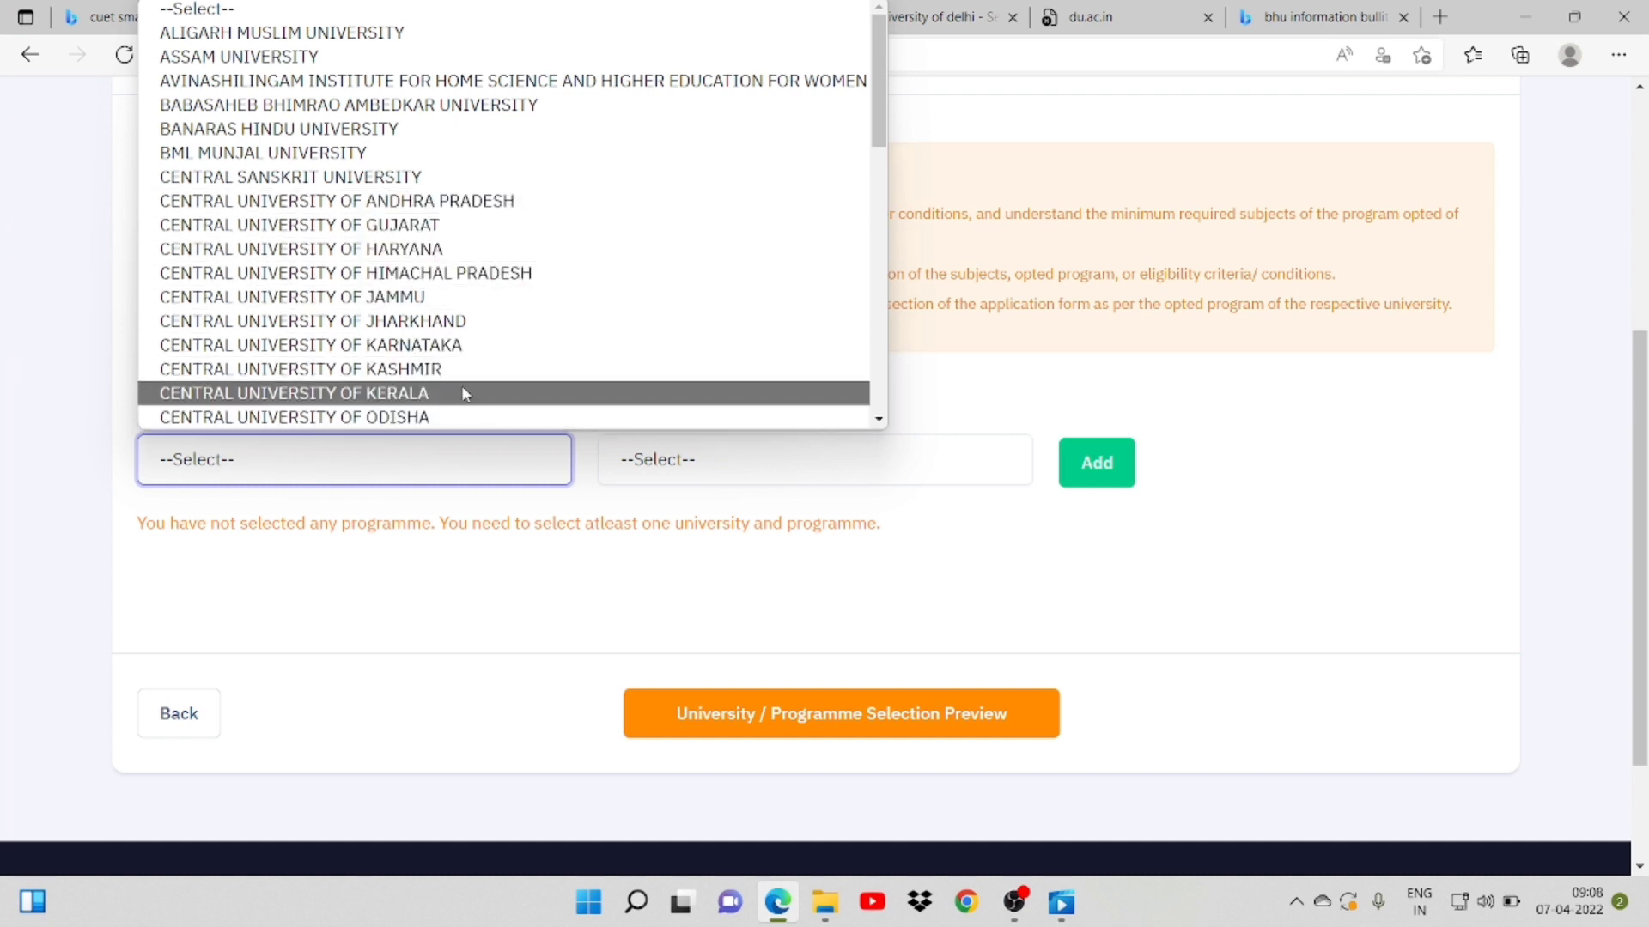
pyautogui.press('u')
pyautogui.press('u')
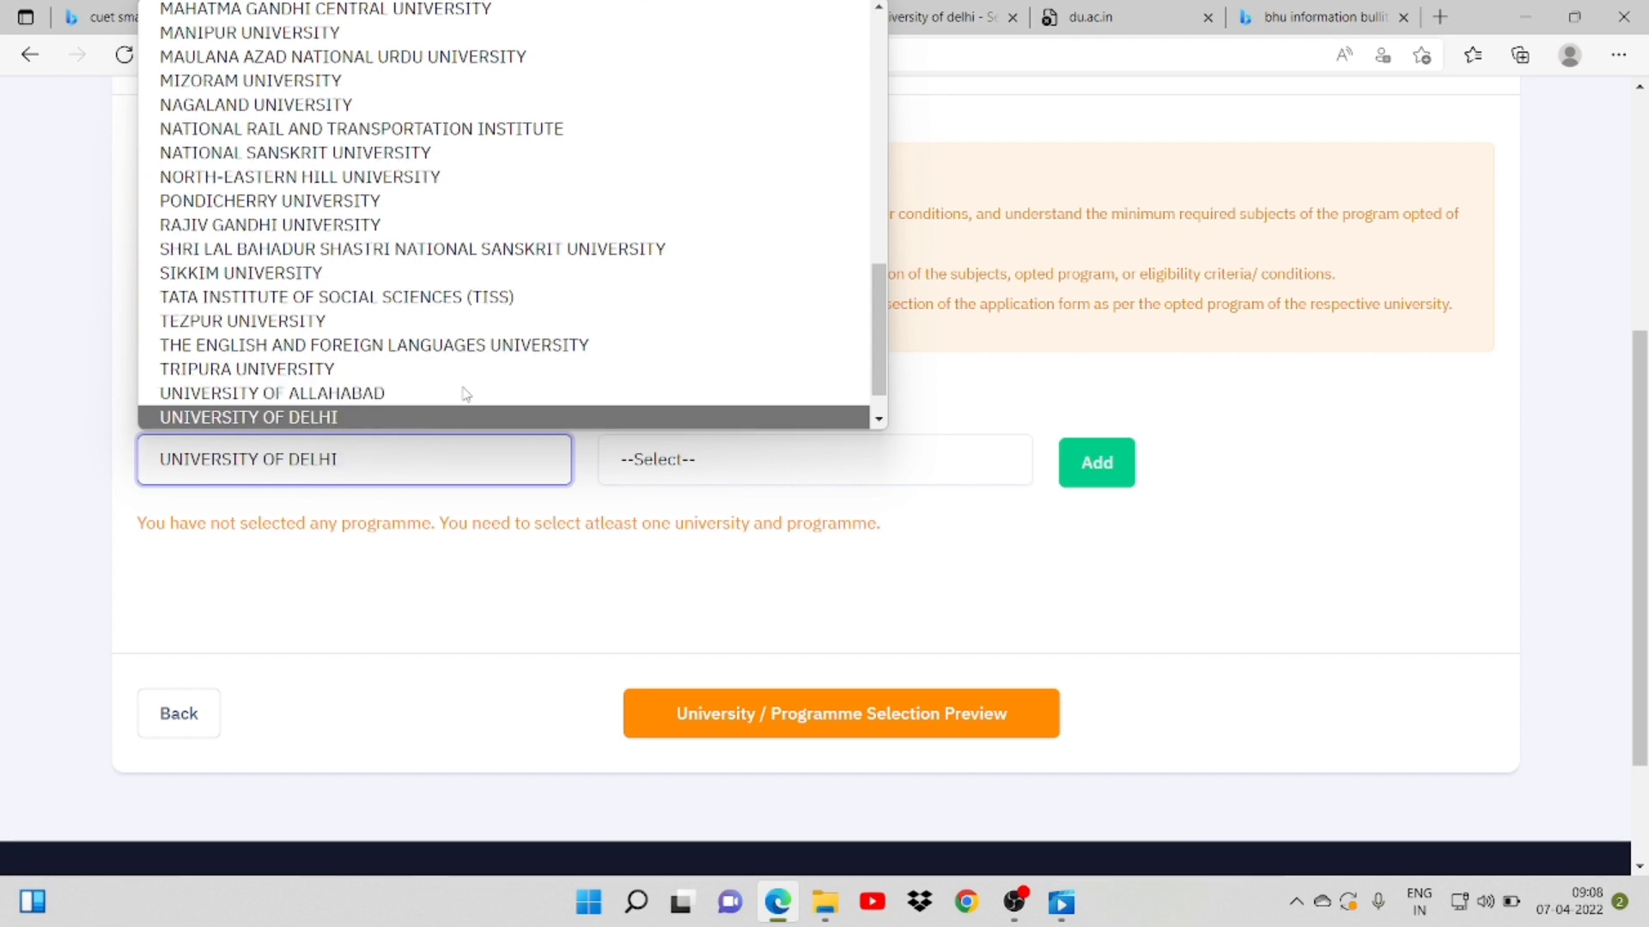
pyautogui.press('Return')
pyautogui.click(698, 457)
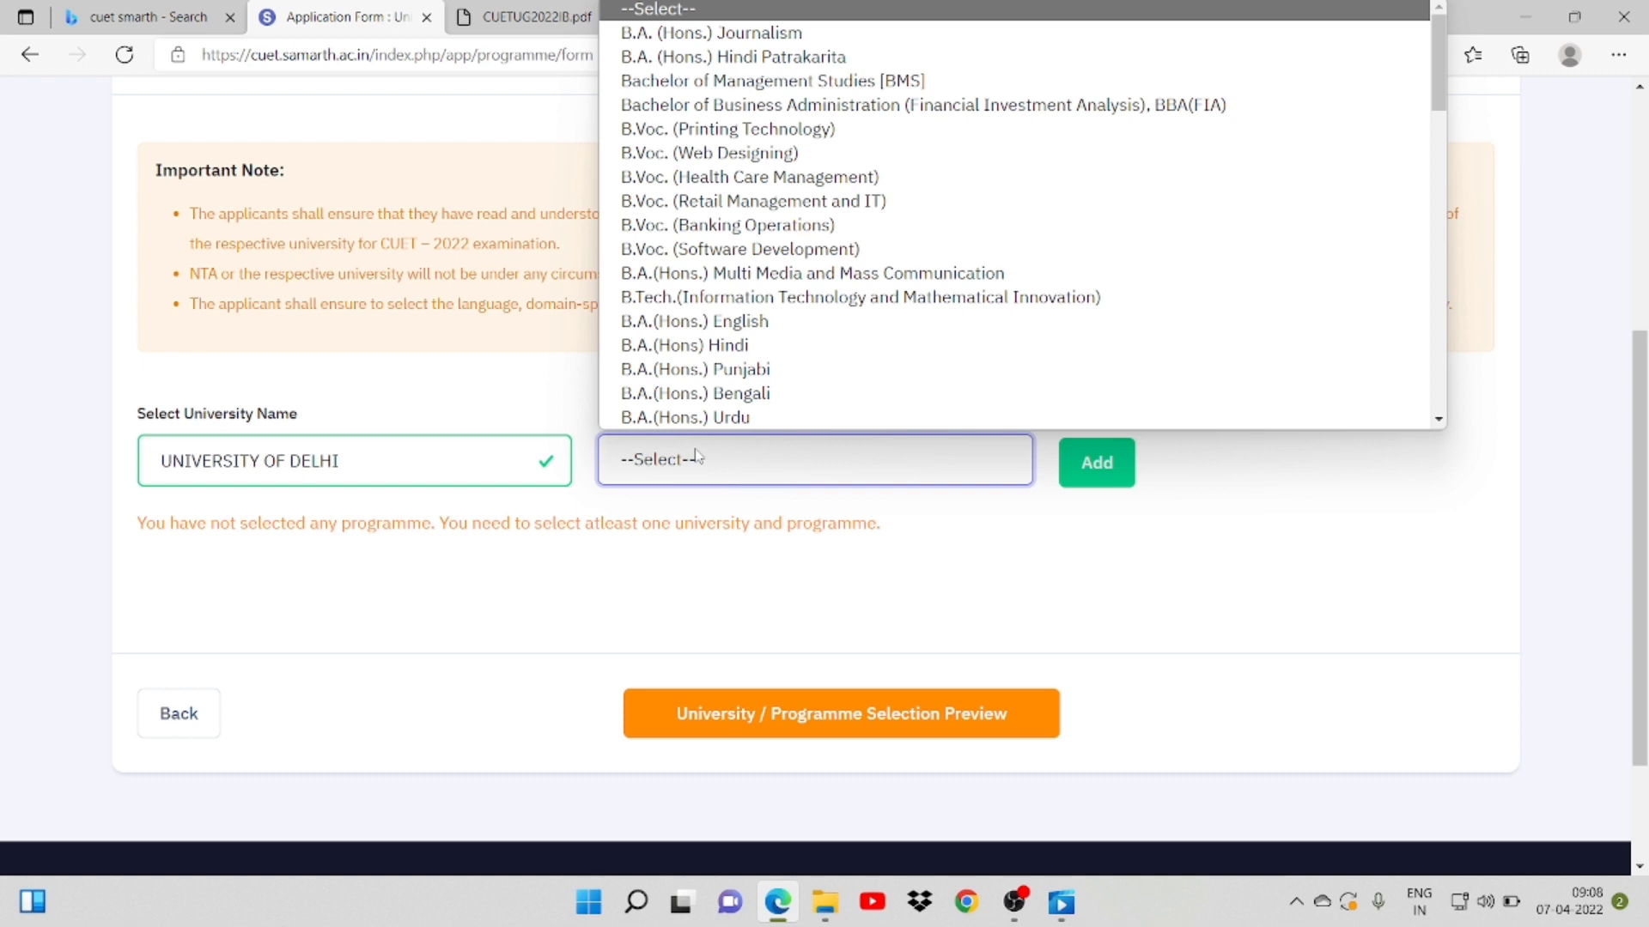
pyautogui.press('Down')
pyautogui.press('Down')
pyautogui.press('Down')
pyautogui.press('Down')
pyautogui.press('Down')
pyautogui.press('Down')
pyautogui.press('Down')
pyautogui.press('Down')
pyautogui.press('Down')
pyautogui.press('Down')
pyautogui.press('Down')
pyautogui.press('Down')
pyautogui.press('Down')
pyautogui.press('Down')
pyautogui.press('Down')
pyautogui.press('Down')
pyautogui.press('Down')
pyautogui.press('Down')
pyautogui.press('Down')
pyautogui.press('Down')
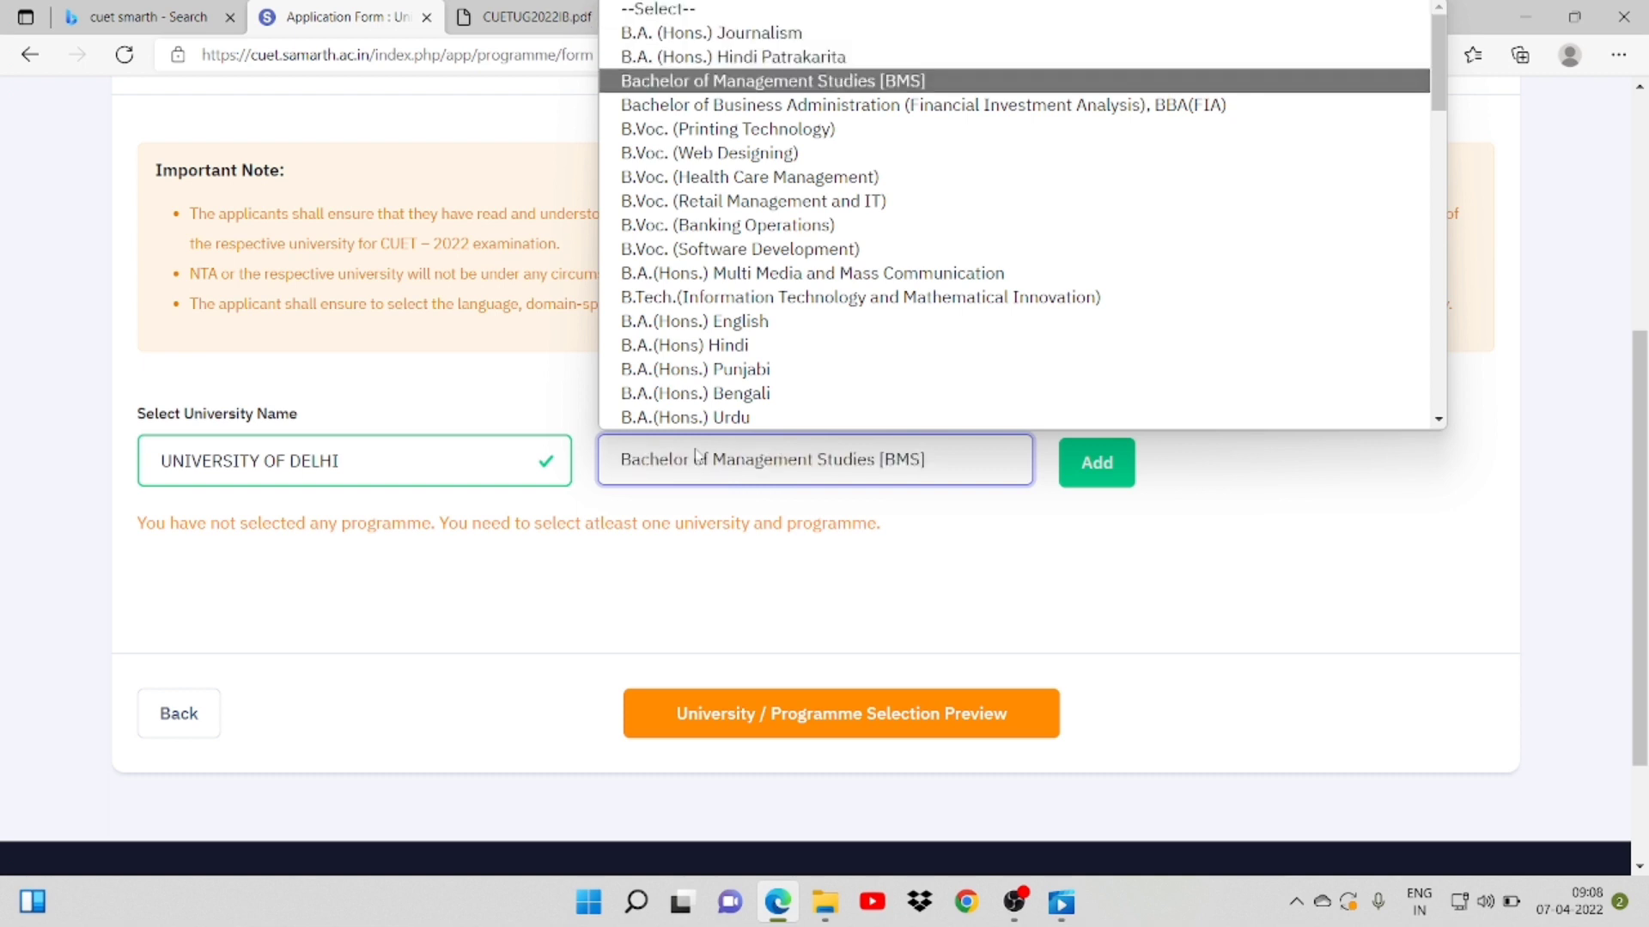
pyautogui.press('Down')
pyautogui.press('Down')
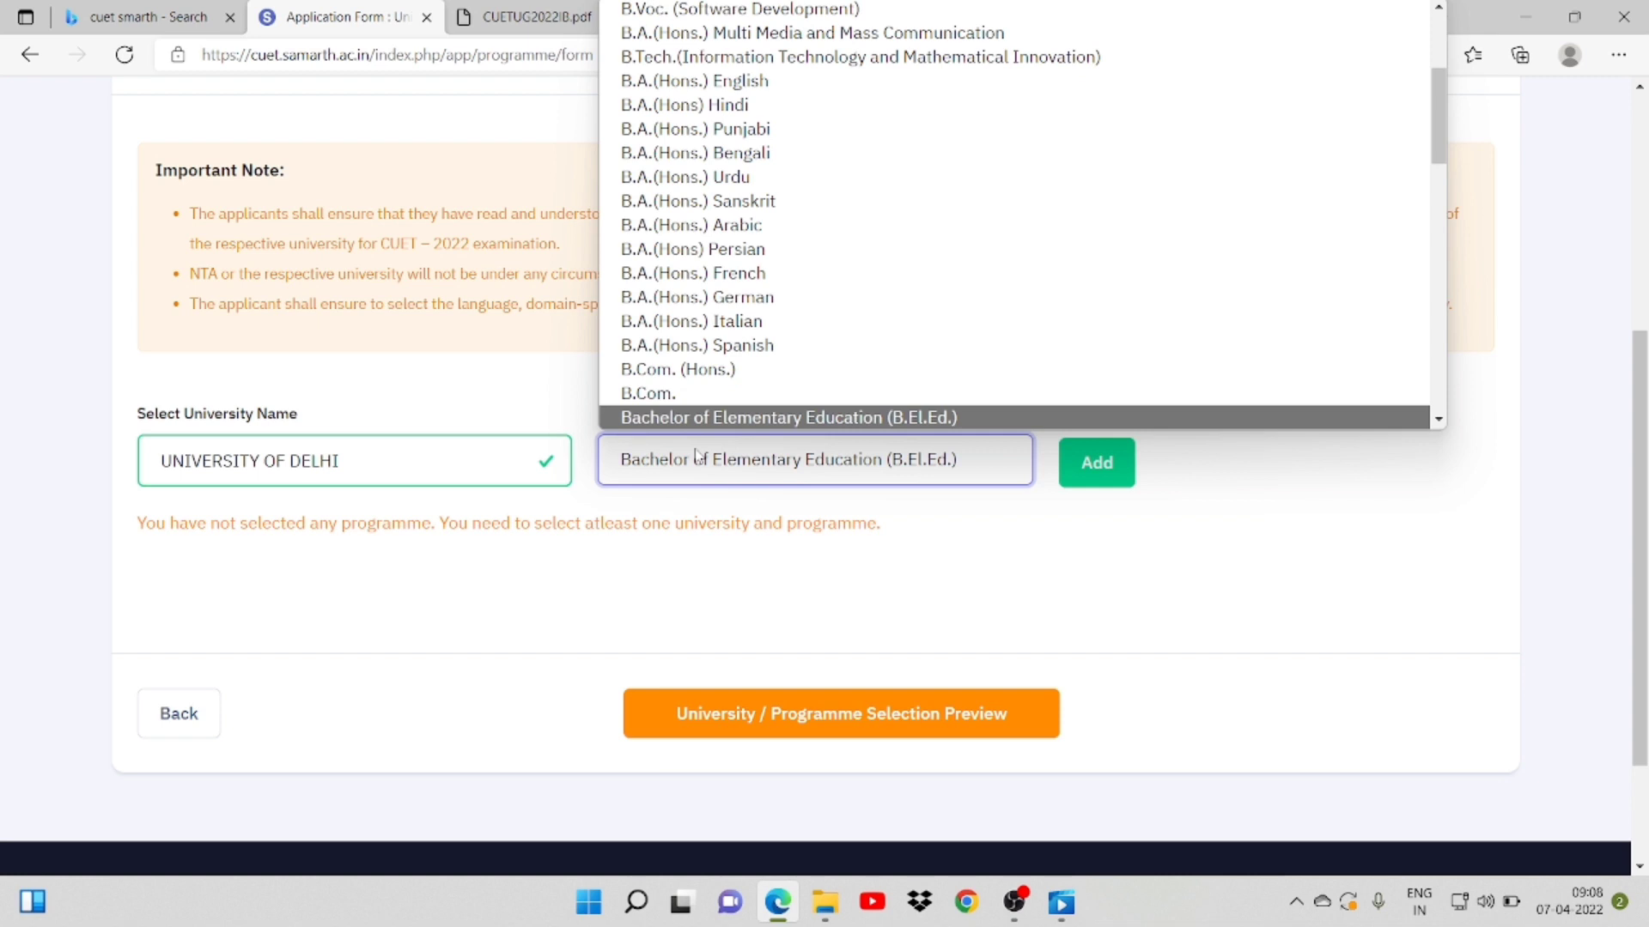
pyautogui.press('Down')
pyautogui.press('Down')
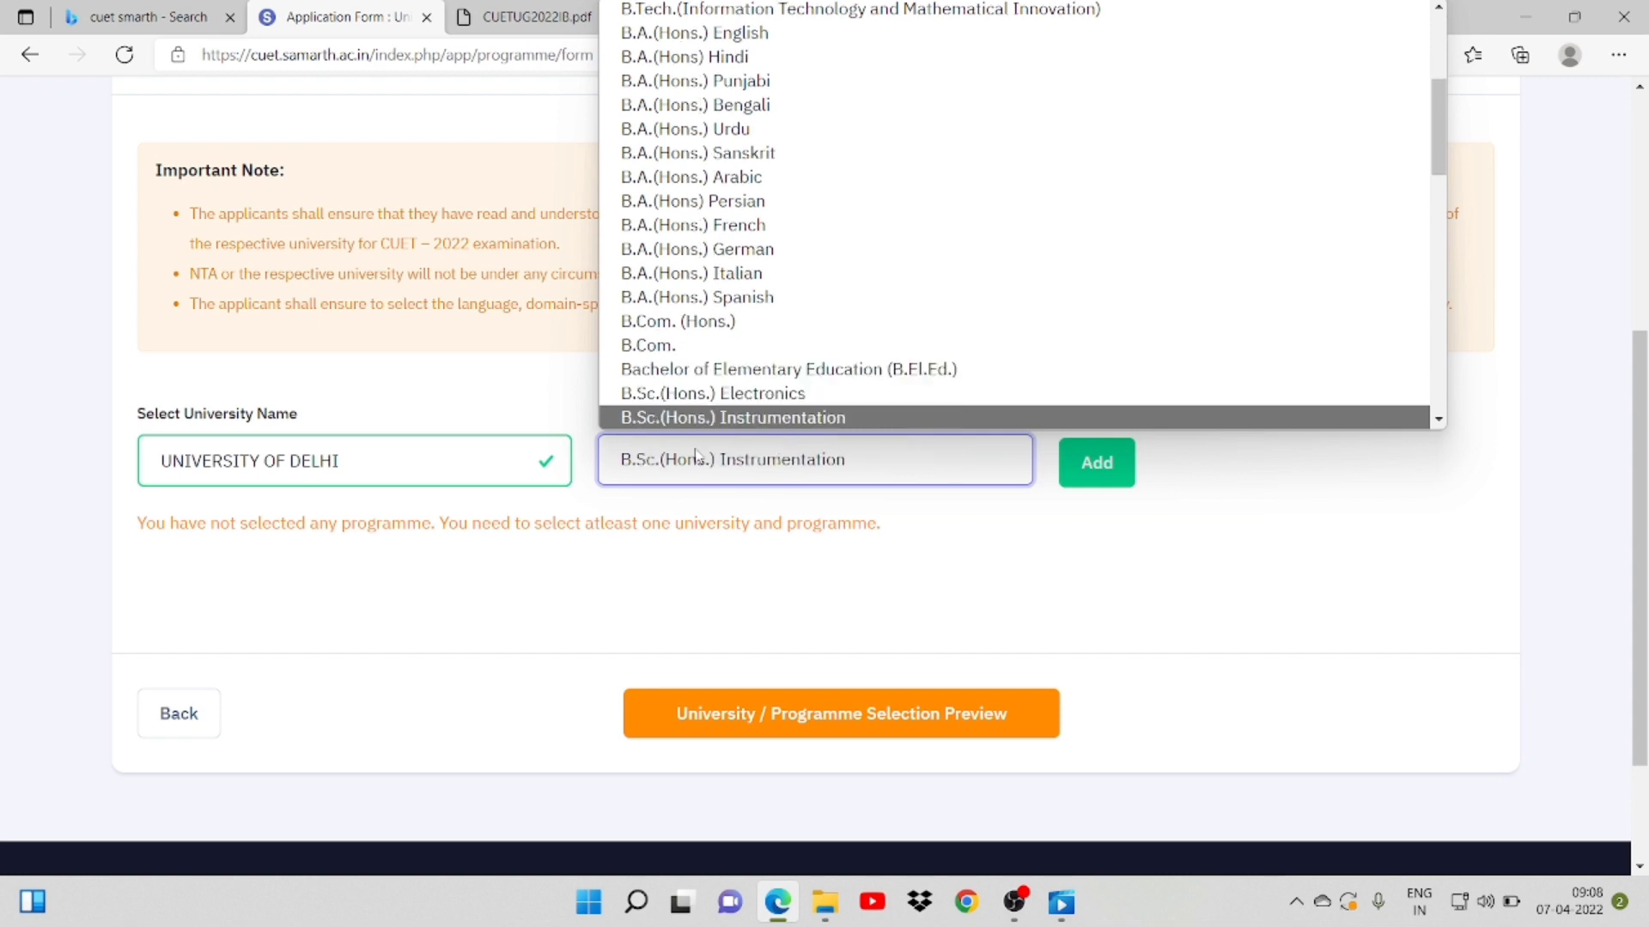
pyautogui.press('Down')
pyautogui.press('Down')
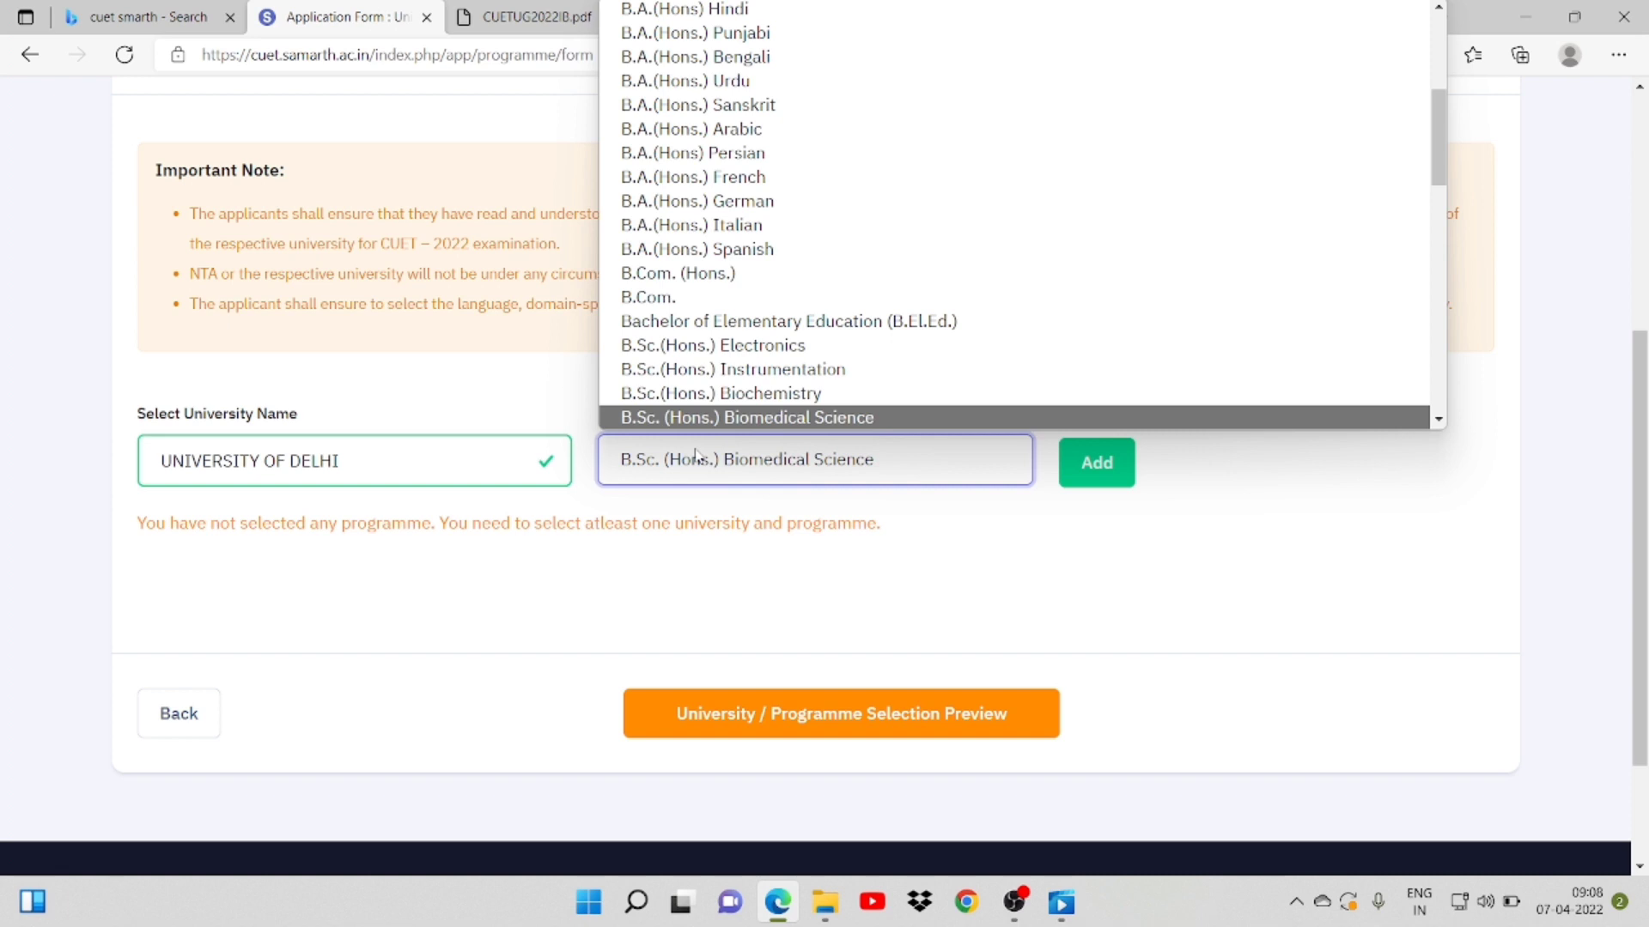
pyautogui.press('Down')
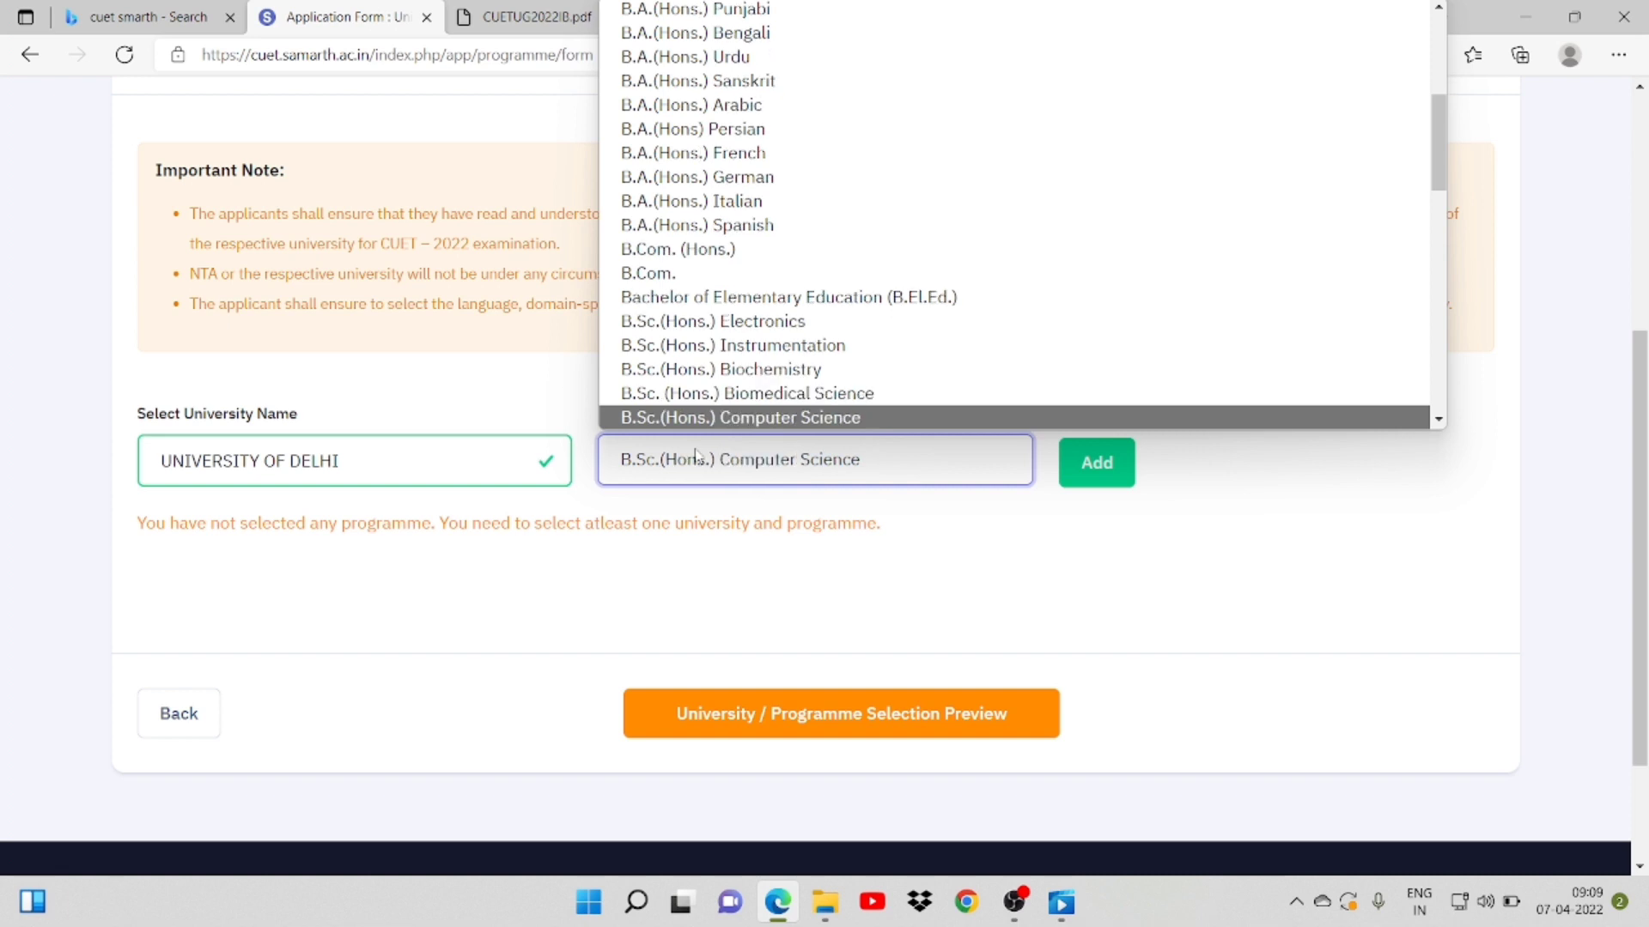
pyautogui.press('Return')
pyautogui.click(1116, 461)
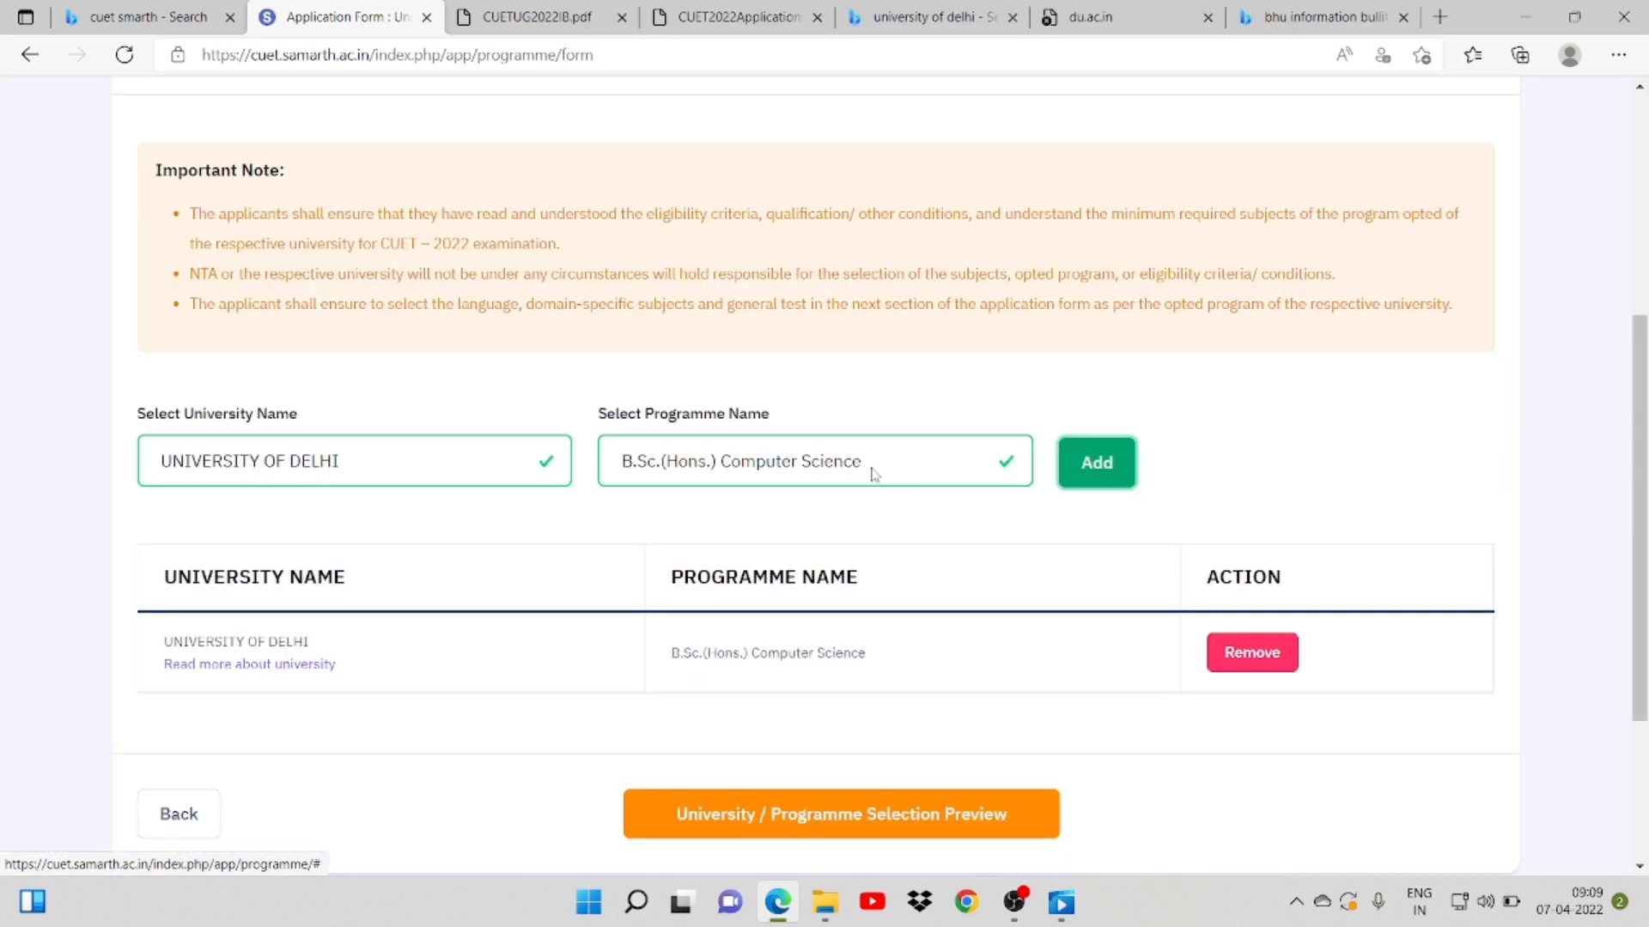
# - Add Delhi's B.Sc.(Hons.) Biochemistry, B.A.(Hons.) Economics and B.A.(Hons.) Applied Psychology programmes
pyautogui.click(873, 474)
pyautogui.click(838, 374)
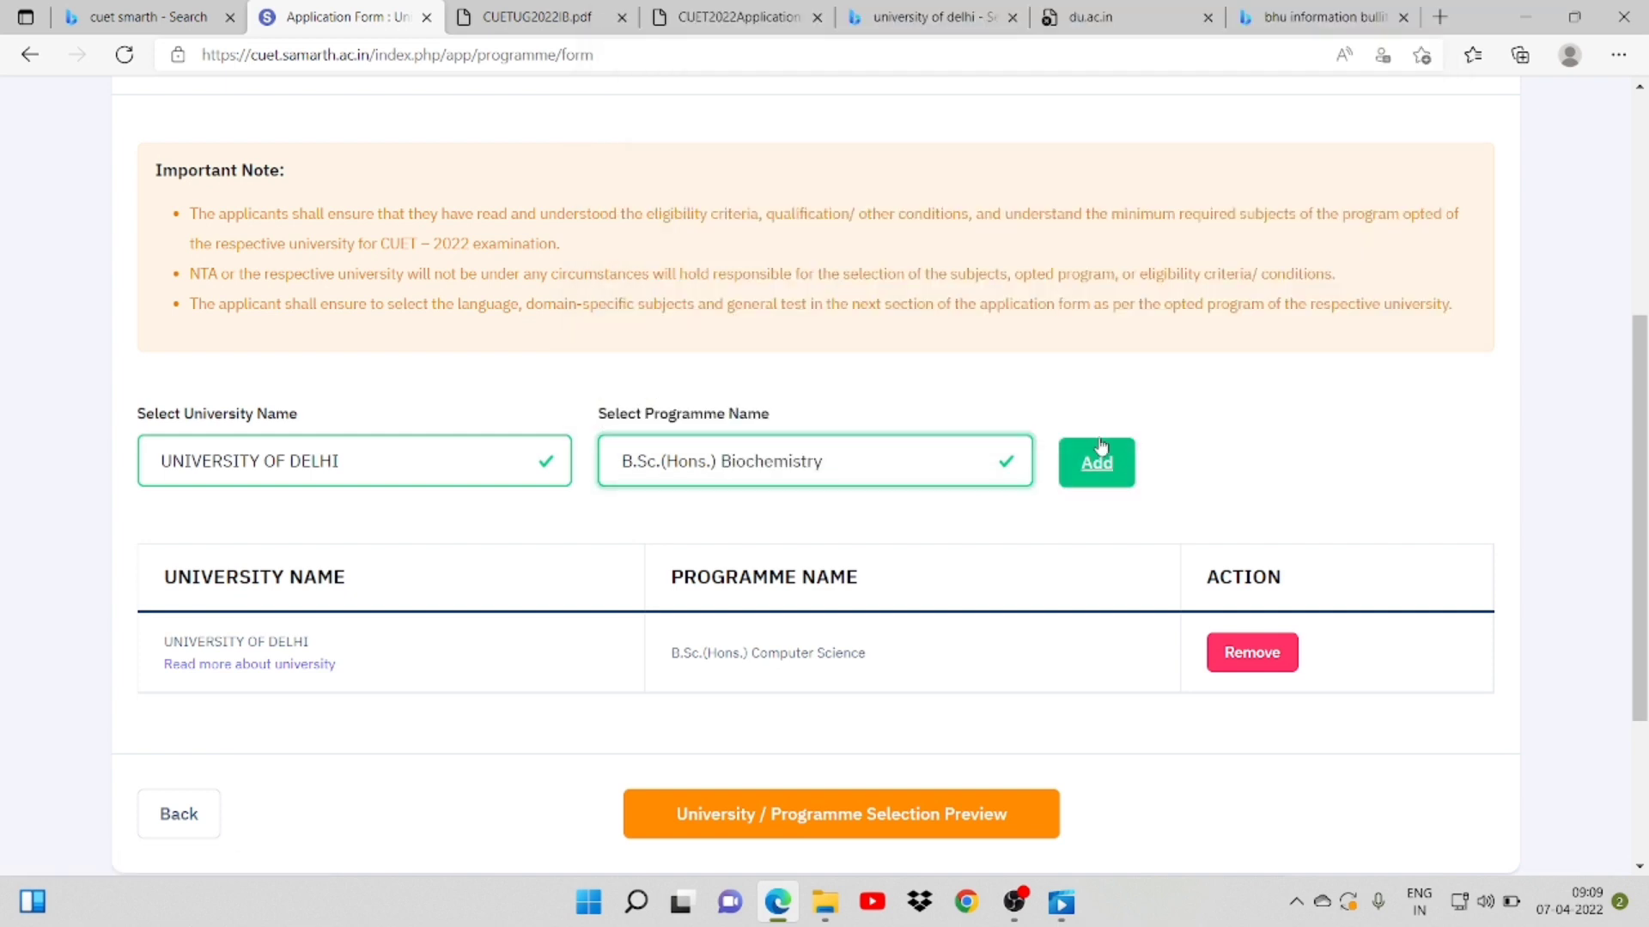
pyautogui.click(1099, 462)
pyautogui.click(915, 457)
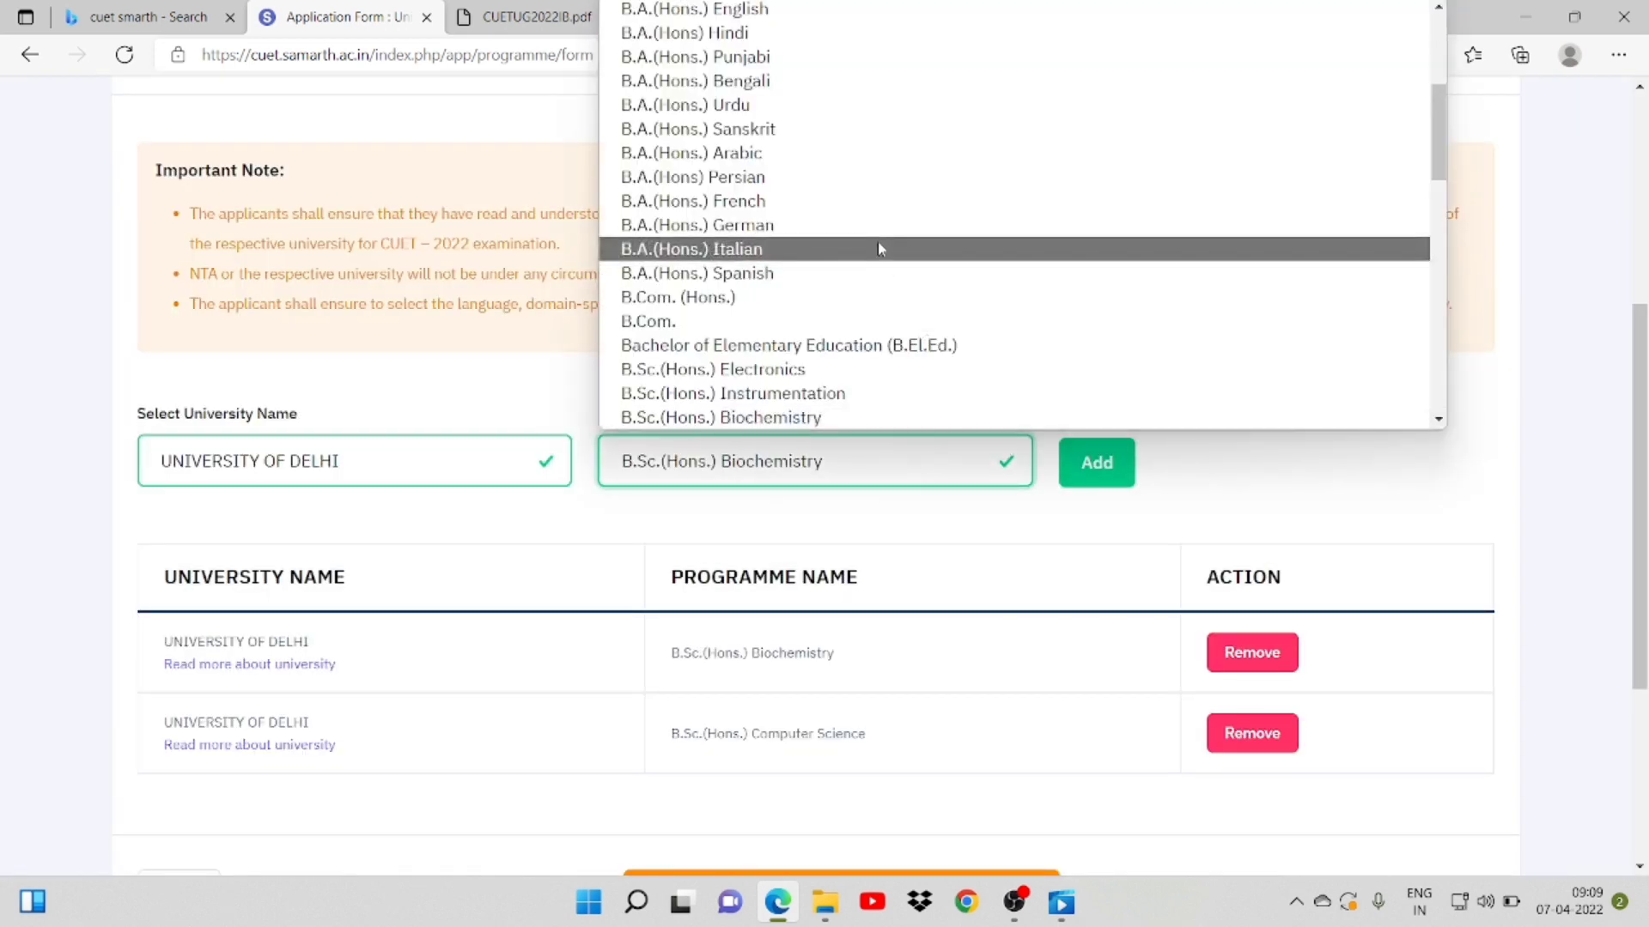
pyautogui.moveTo(1438, 166); pyautogui.dragTo(1412, 402)
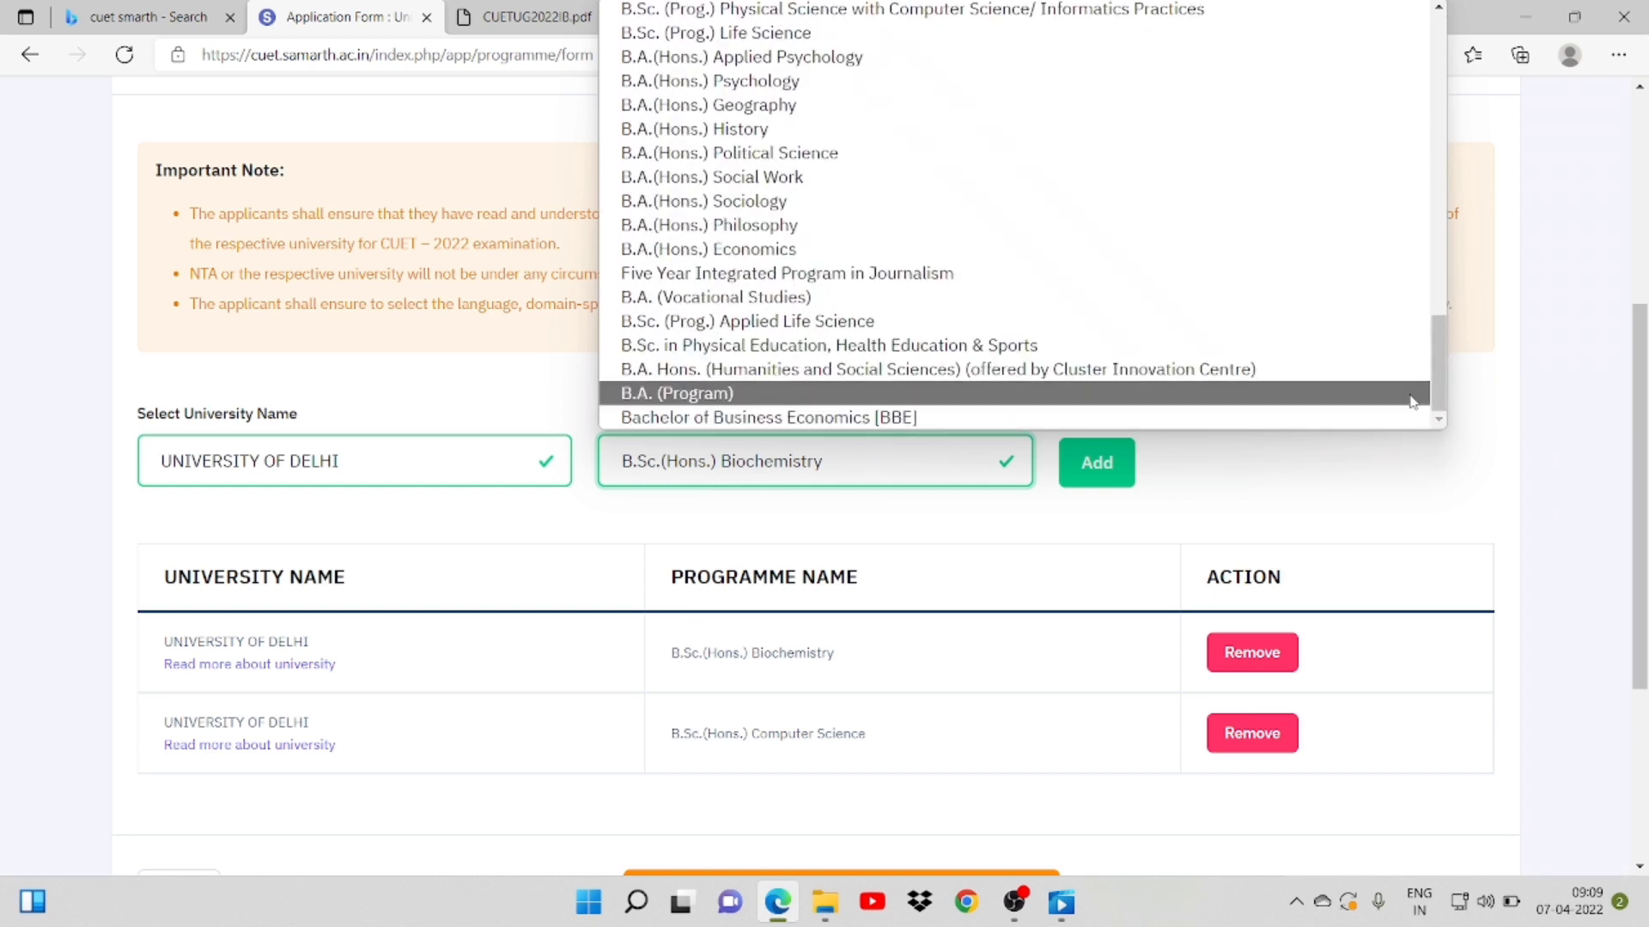
pyautogui.press('Up')
pyautogui.press('Up')
pyautogui.press('Up')
pyautogui.press('Up')
pyautogui.press('Up')
pyautogui.press('Up')
pyautogui.press('Return')
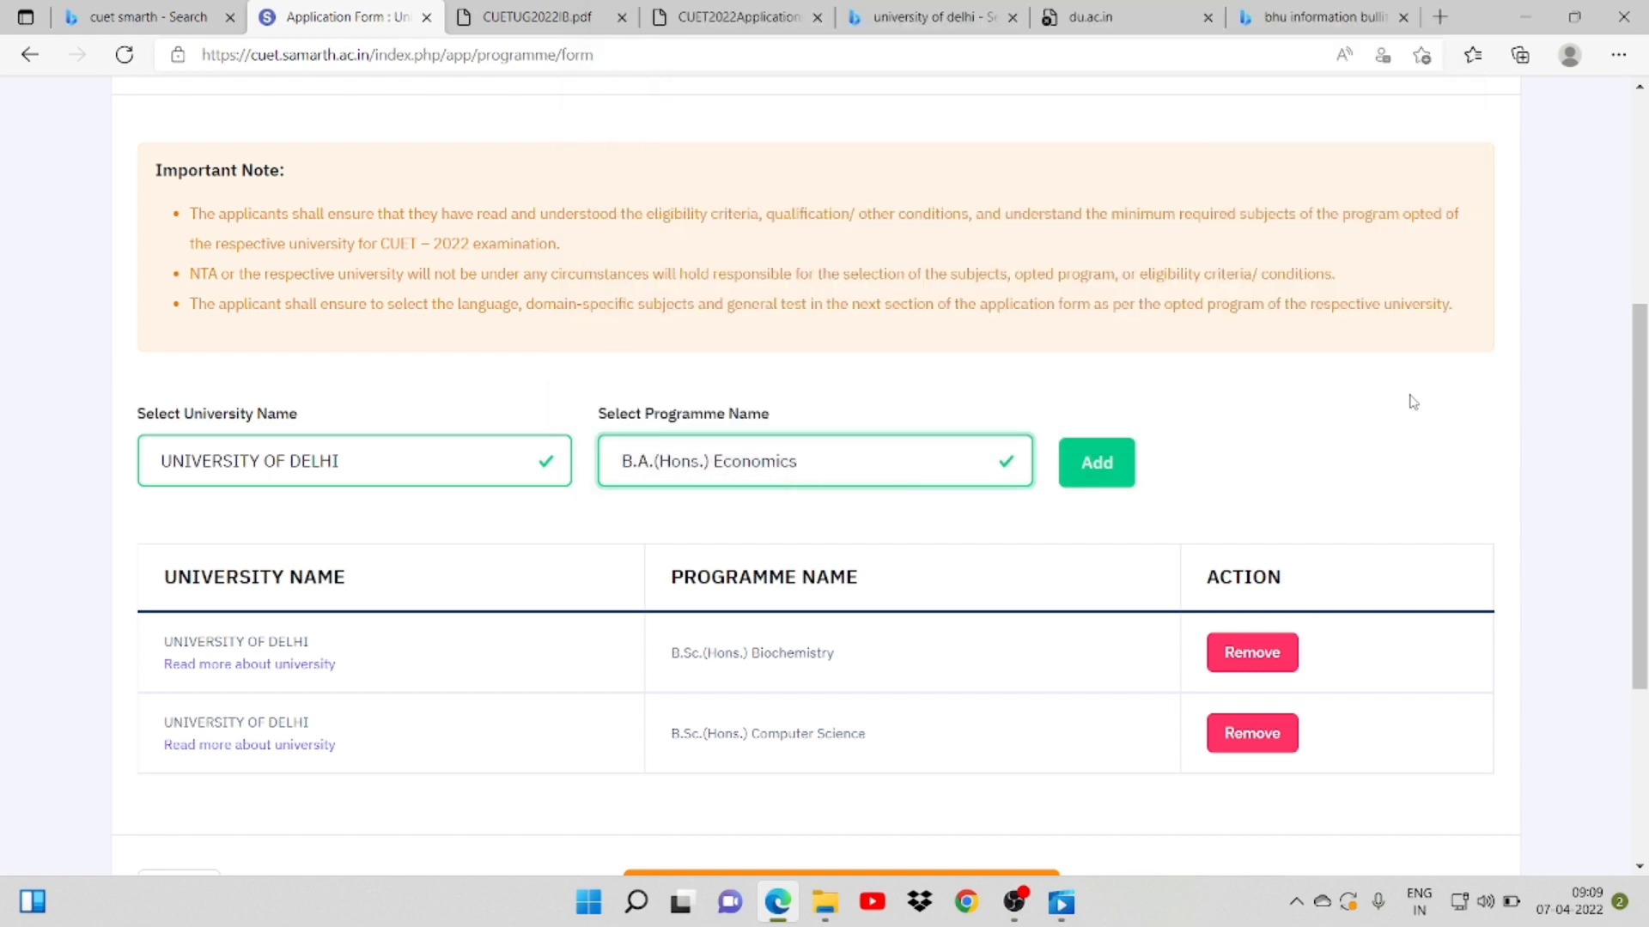
pyautogui.click(1101, 466)
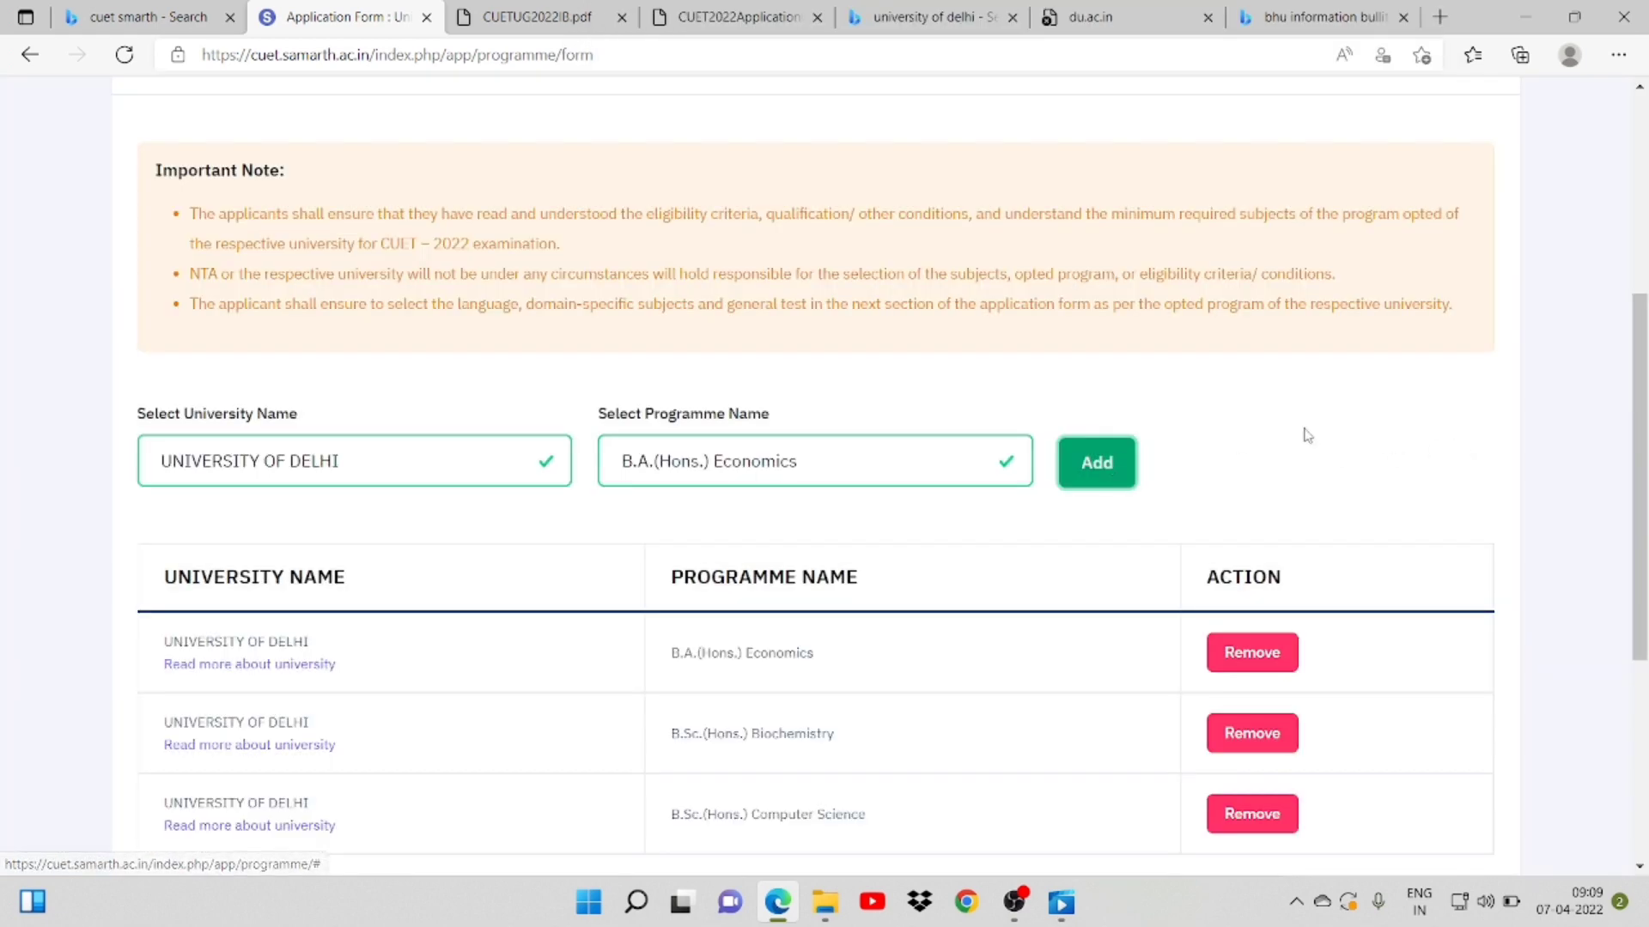
pyautogui.click(953, 463)
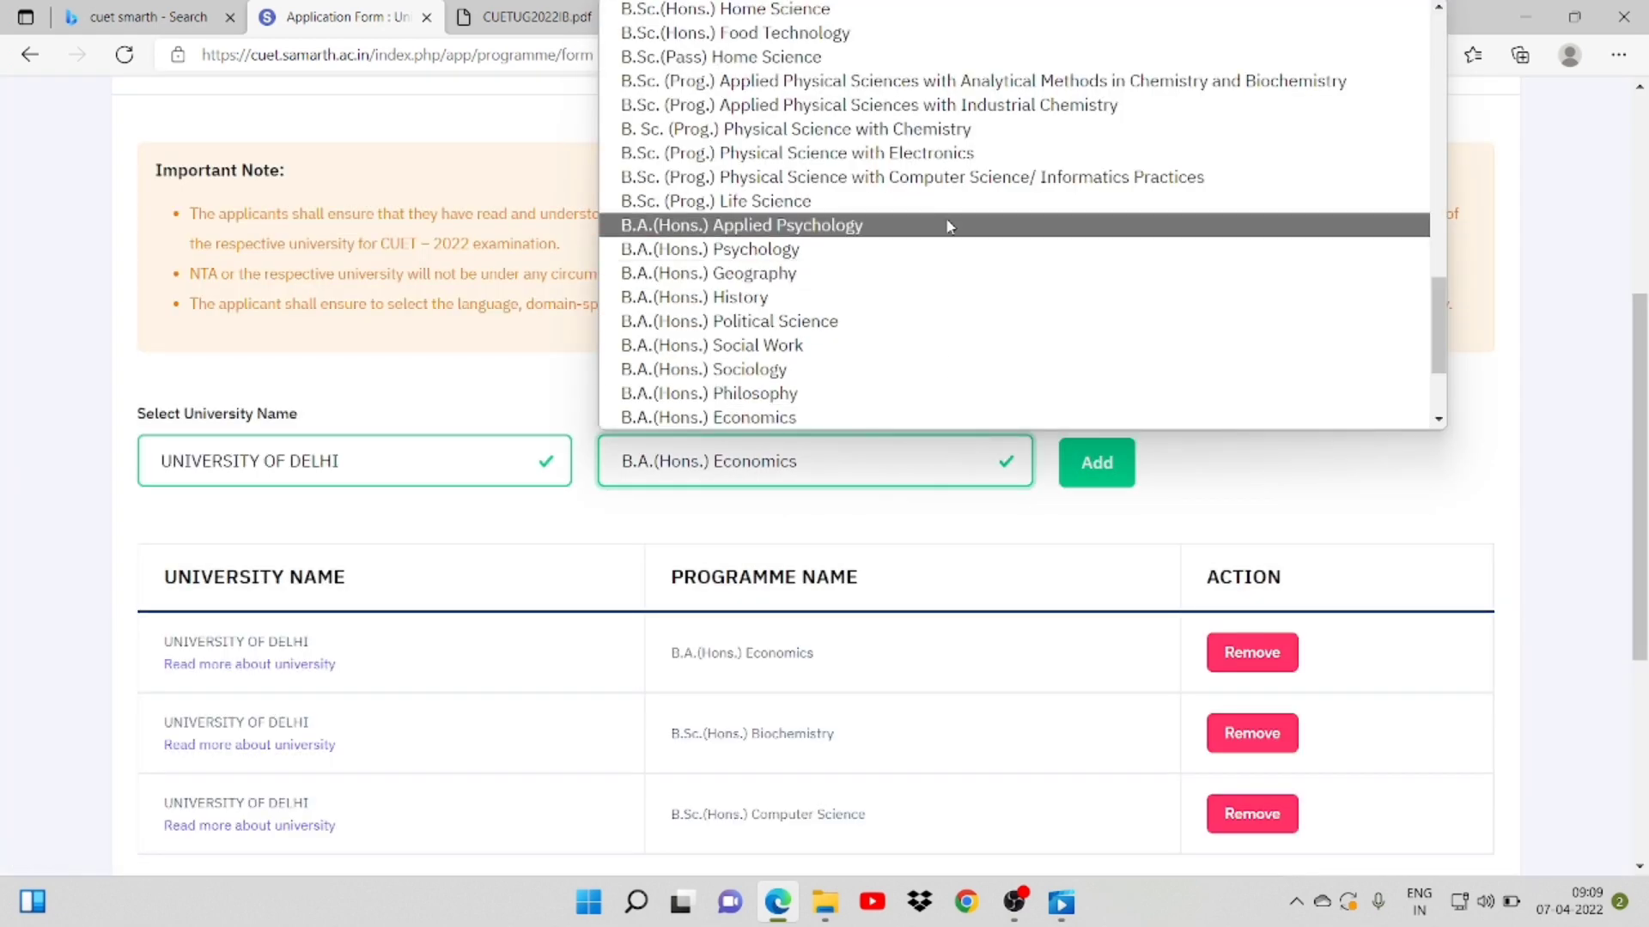
pyautogui.click(949, 226)
pyautogui.click(1095, 461)
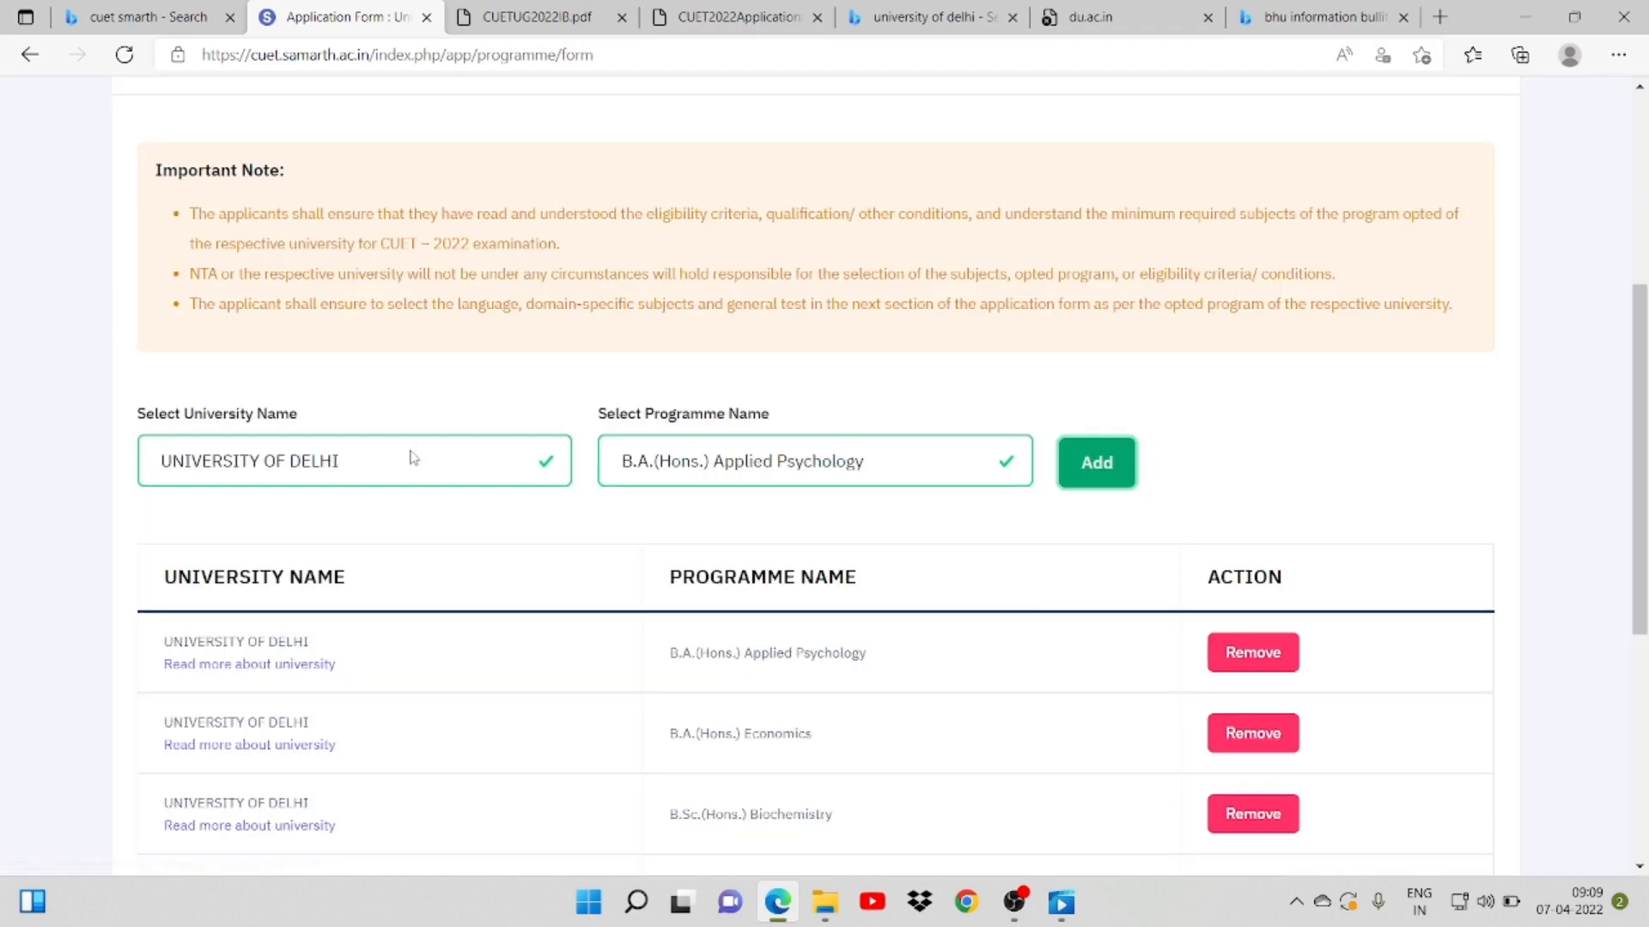
# - Add Tripura University's Integrated Master's Degree in Hindi to the programme table
pyautogui.click(413, 458)
pyautogui.click(413, 370)
pyautogui.click(699, 474)
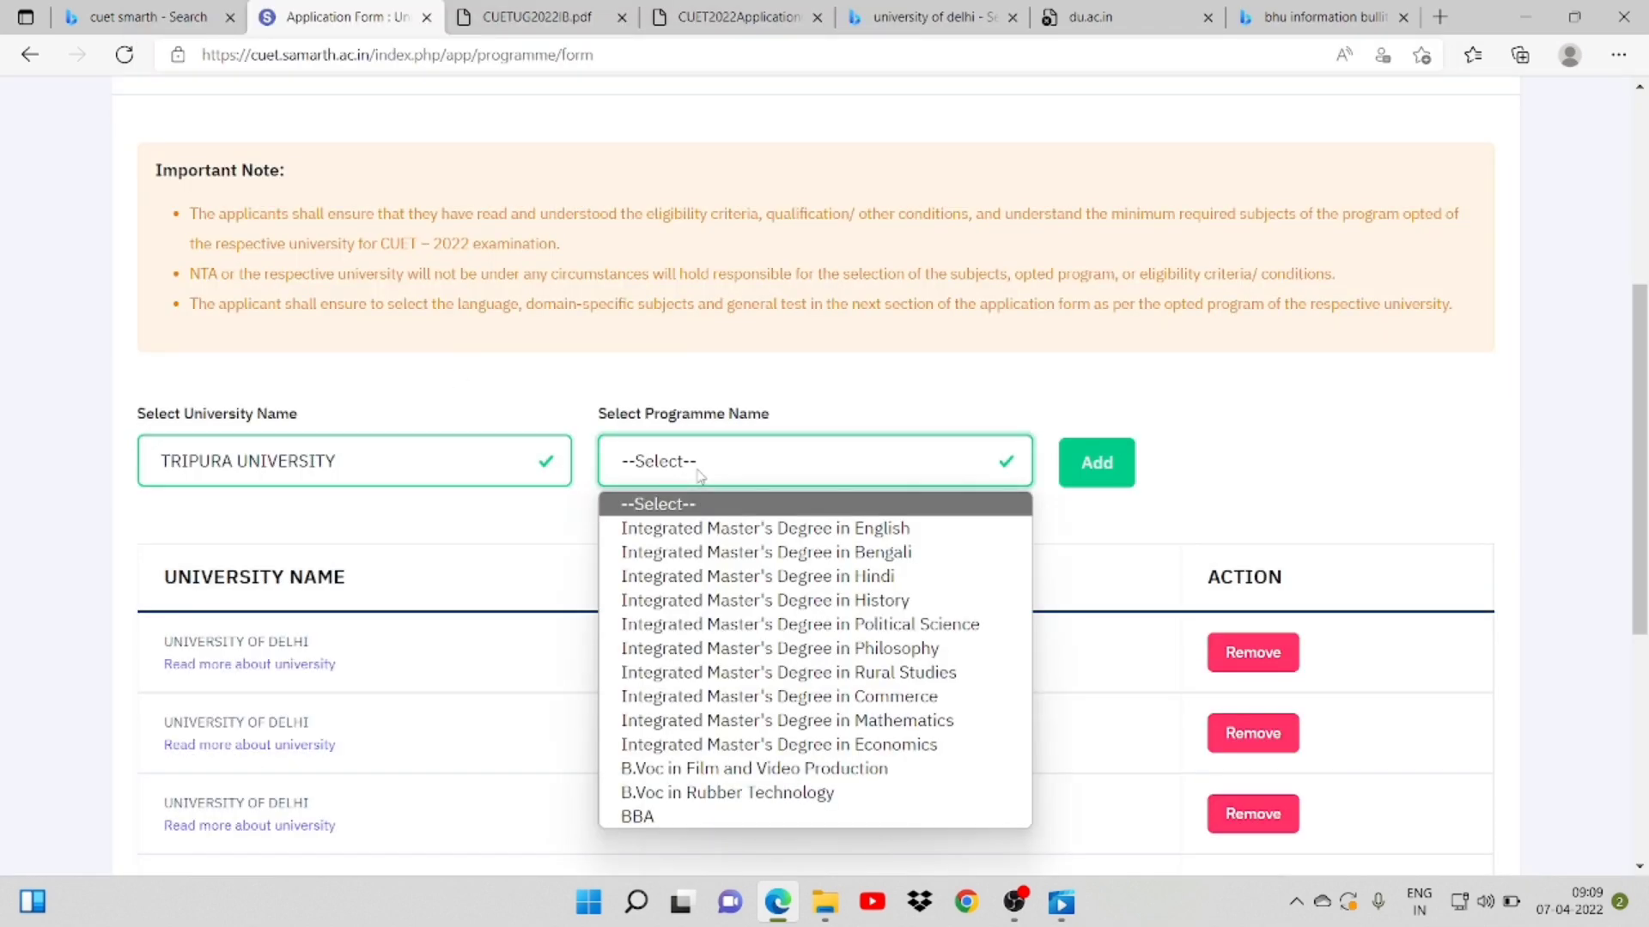
pyautogui.click(755, 576)
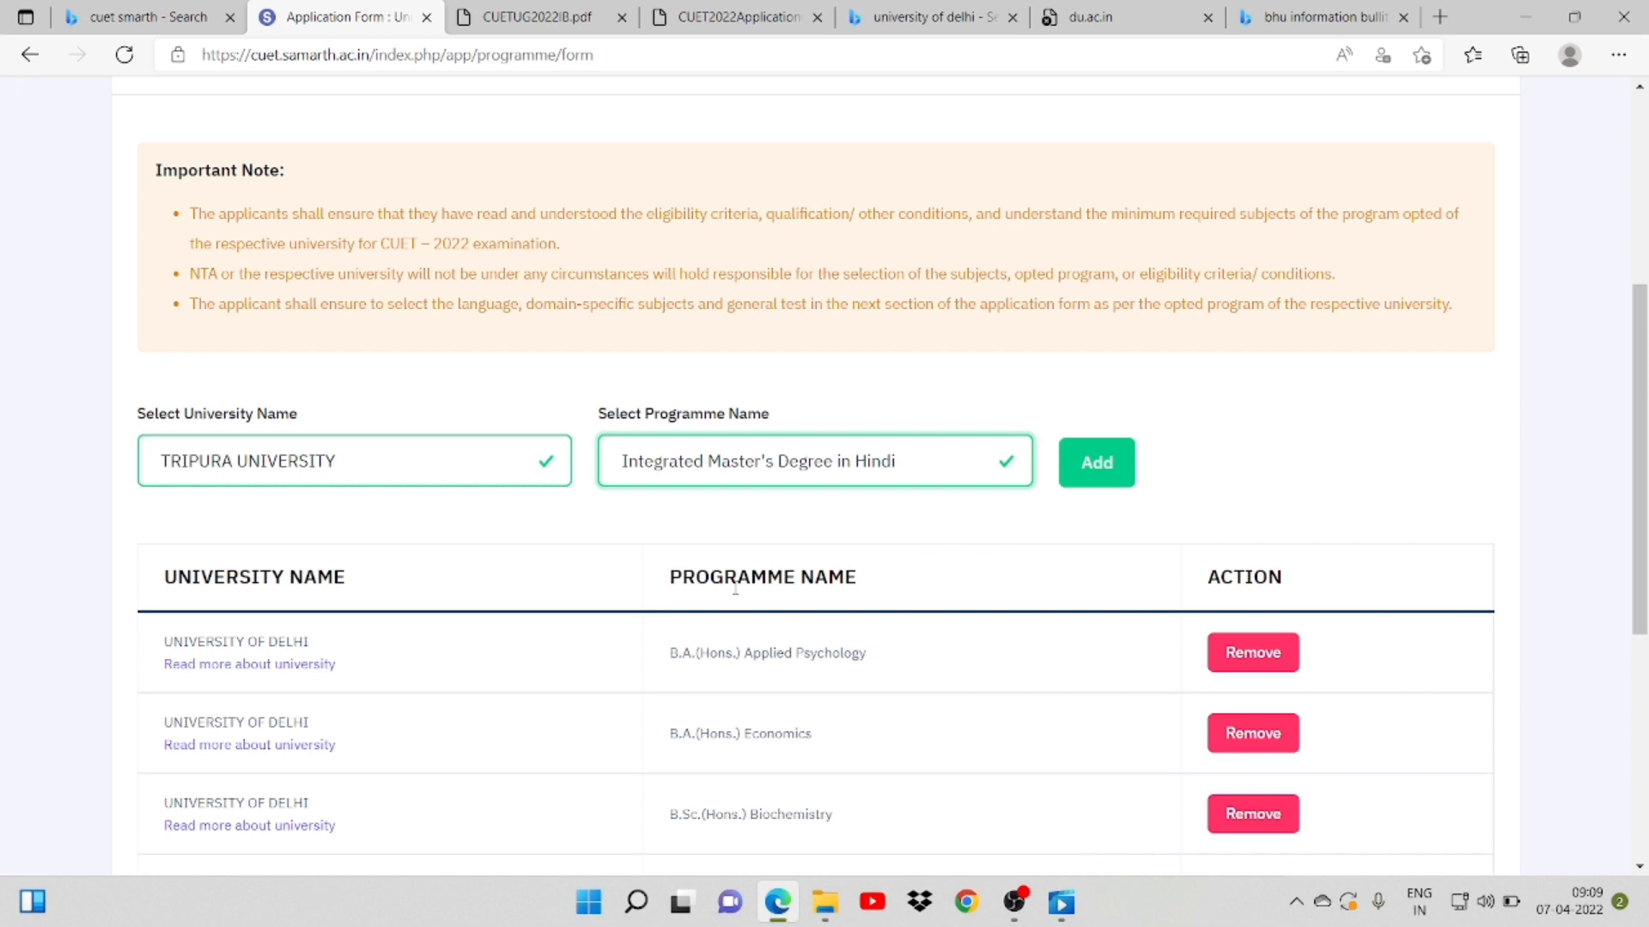
pyautogui.click(1099, 479)
pyautogui.scroll(-3, 1633, 558)
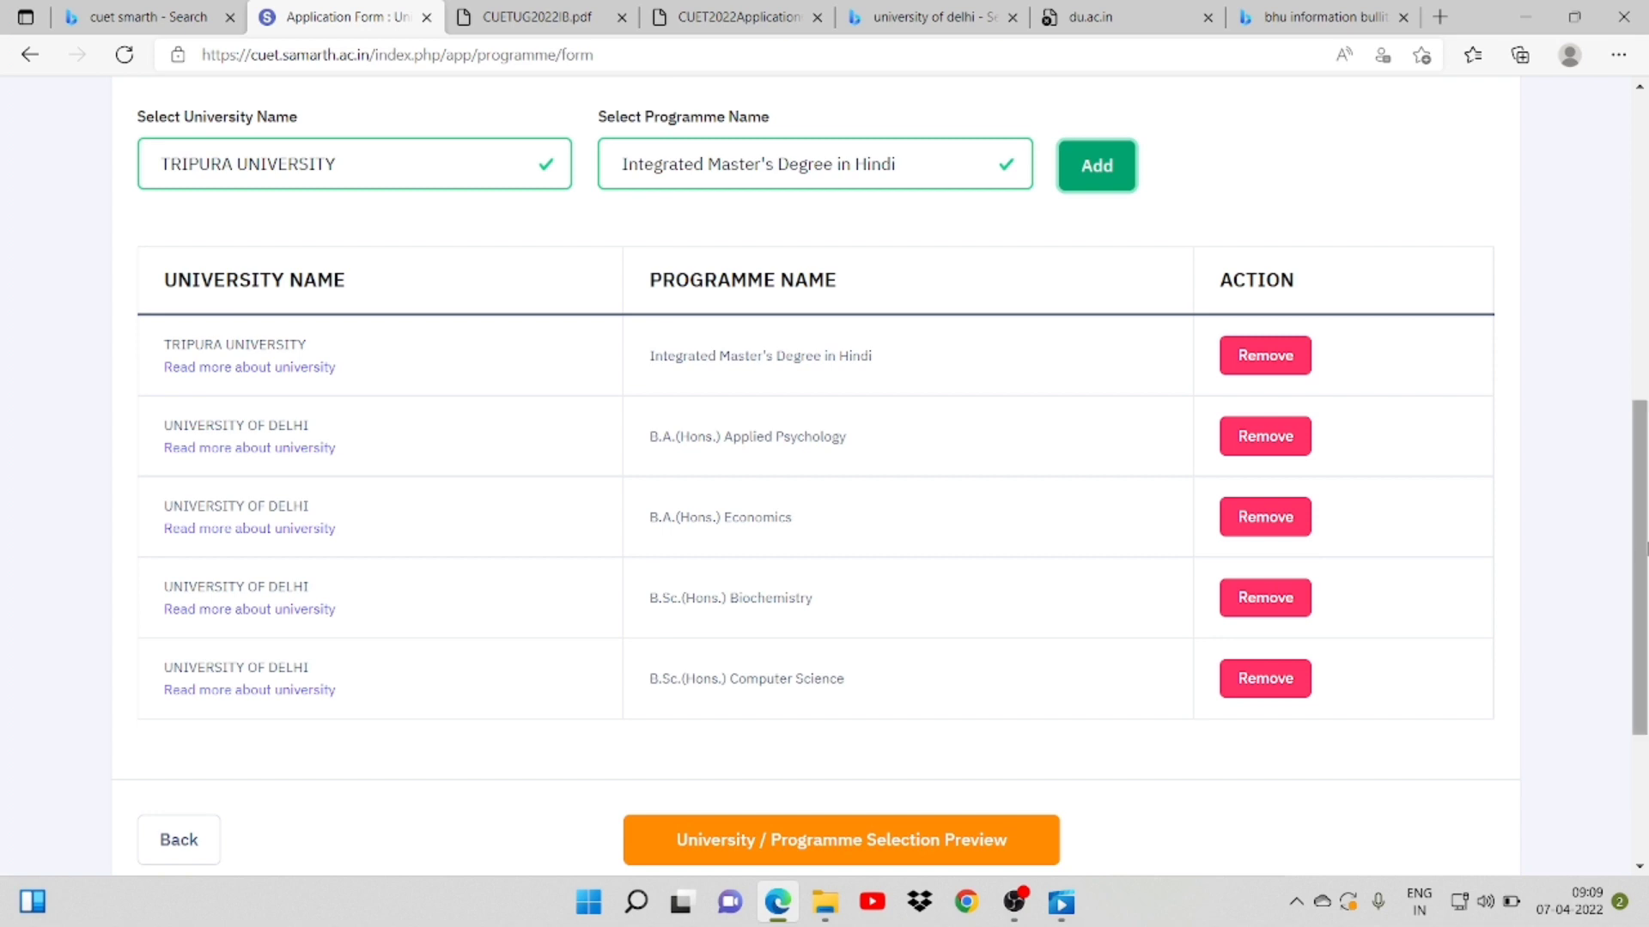
# - Select the Economics text in the five-programme table, then switch to the du.ac.in tab
pyautogui.moveTo(1647, 548)
pyautogui.mouseDown()
pyautogui.moveTo(1646, 629)
pyautogui.moveTo(1647, 571)
pyautogui.mouseUp()
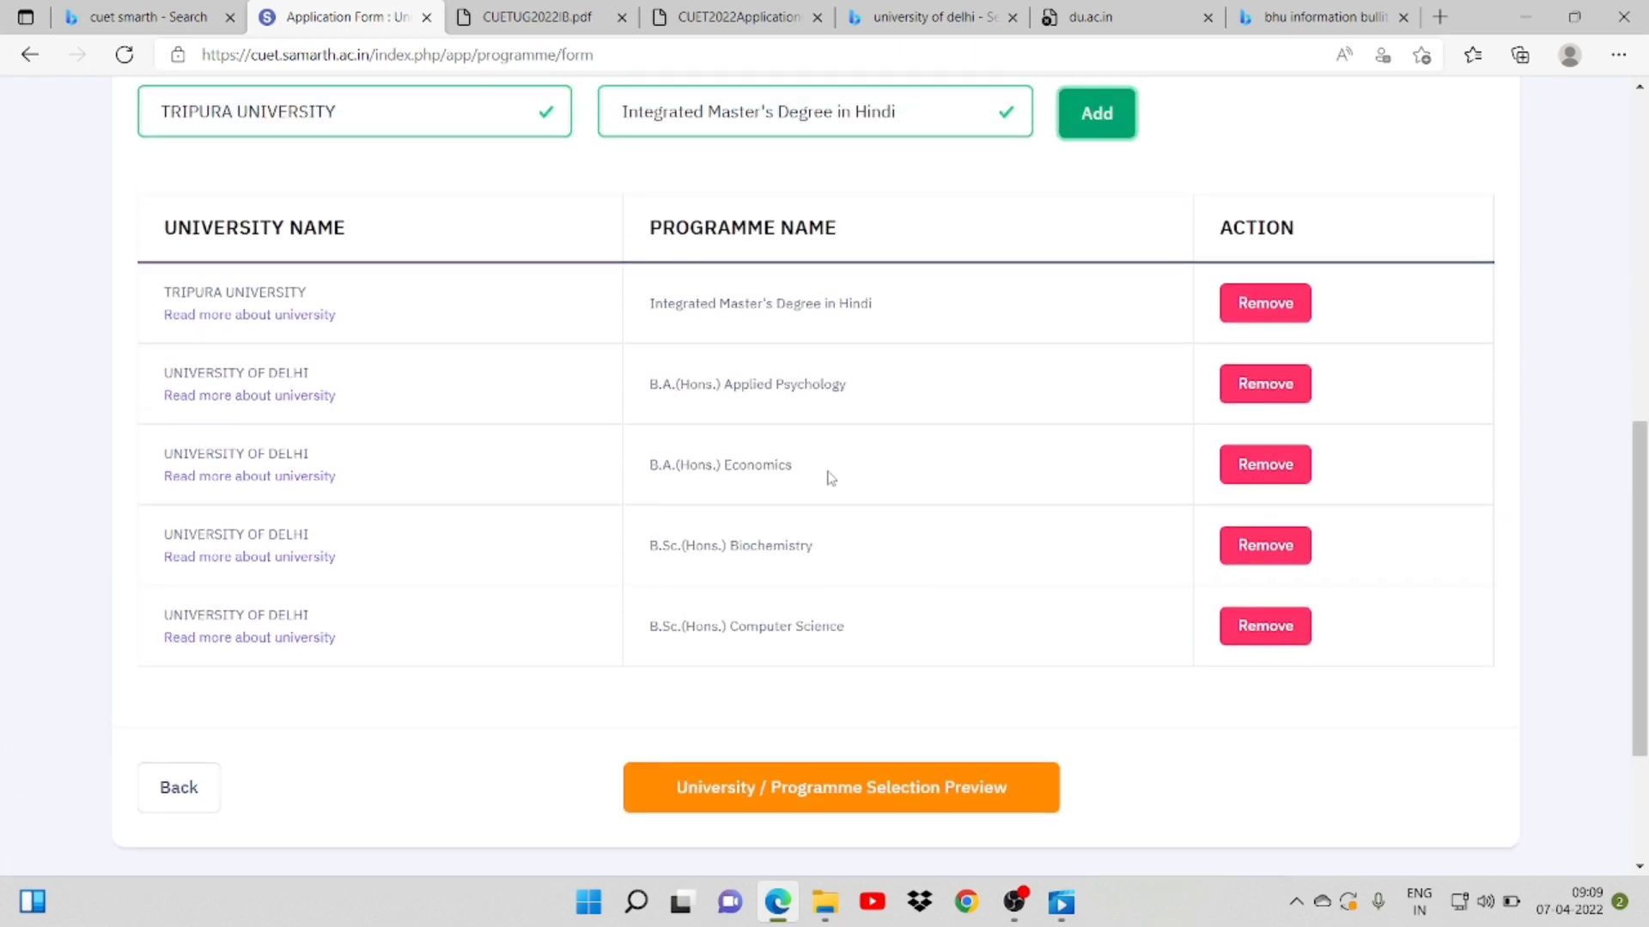
pyautogui.moveTo(832, 479); pyautogui.dragTo(646, 475)
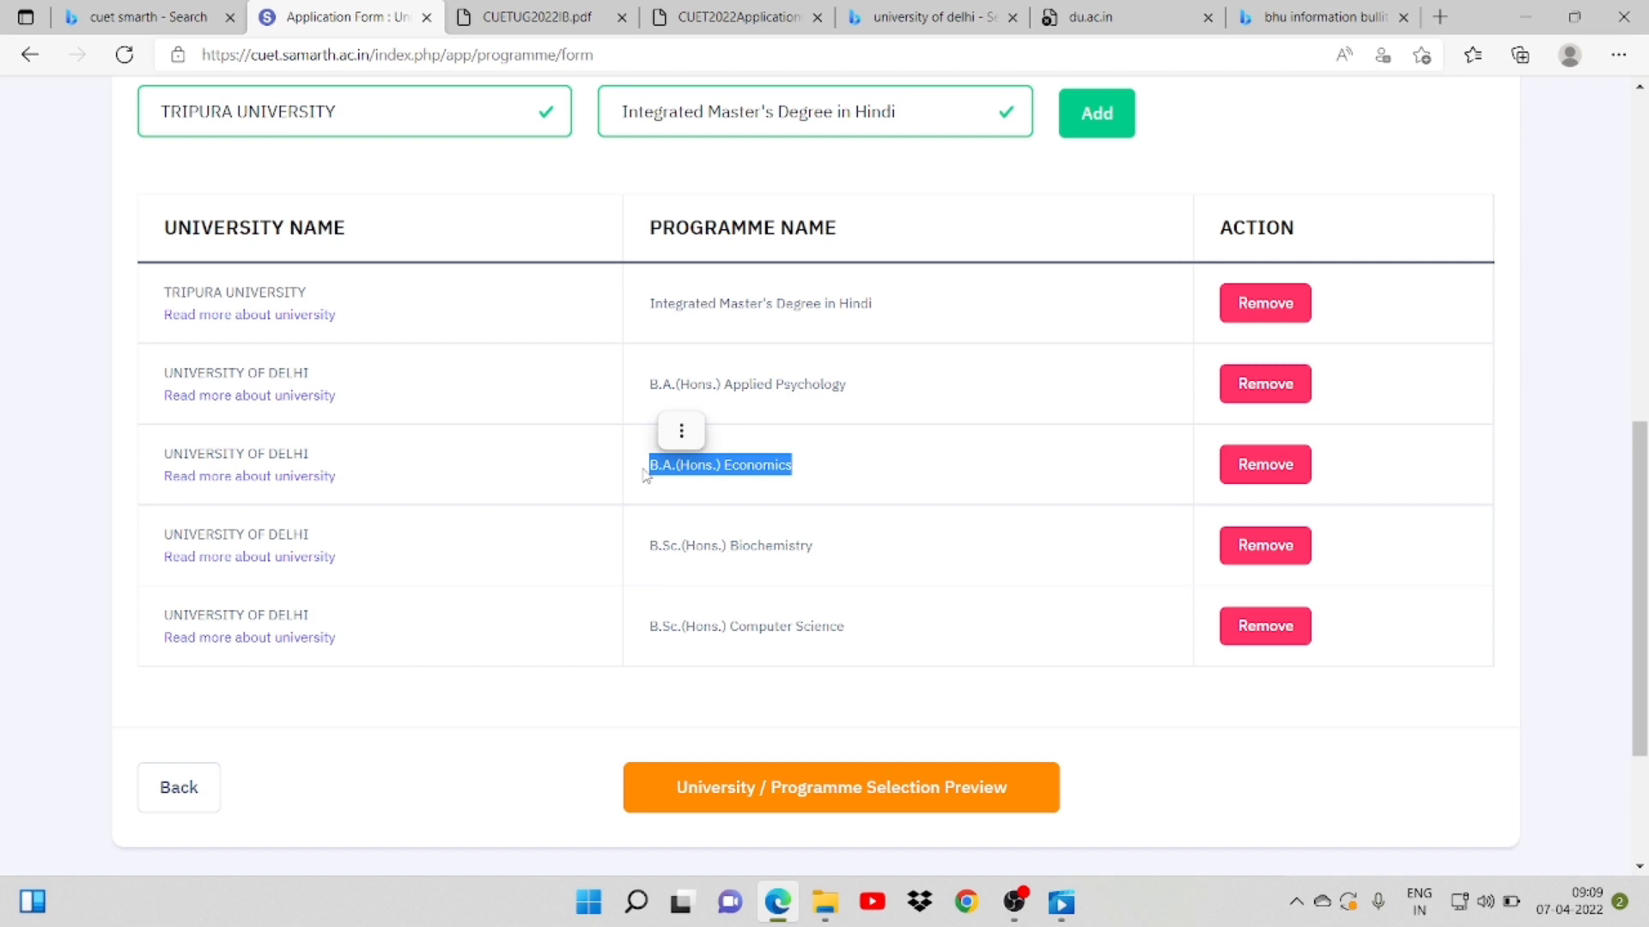
pyautogui.click(546, 481)
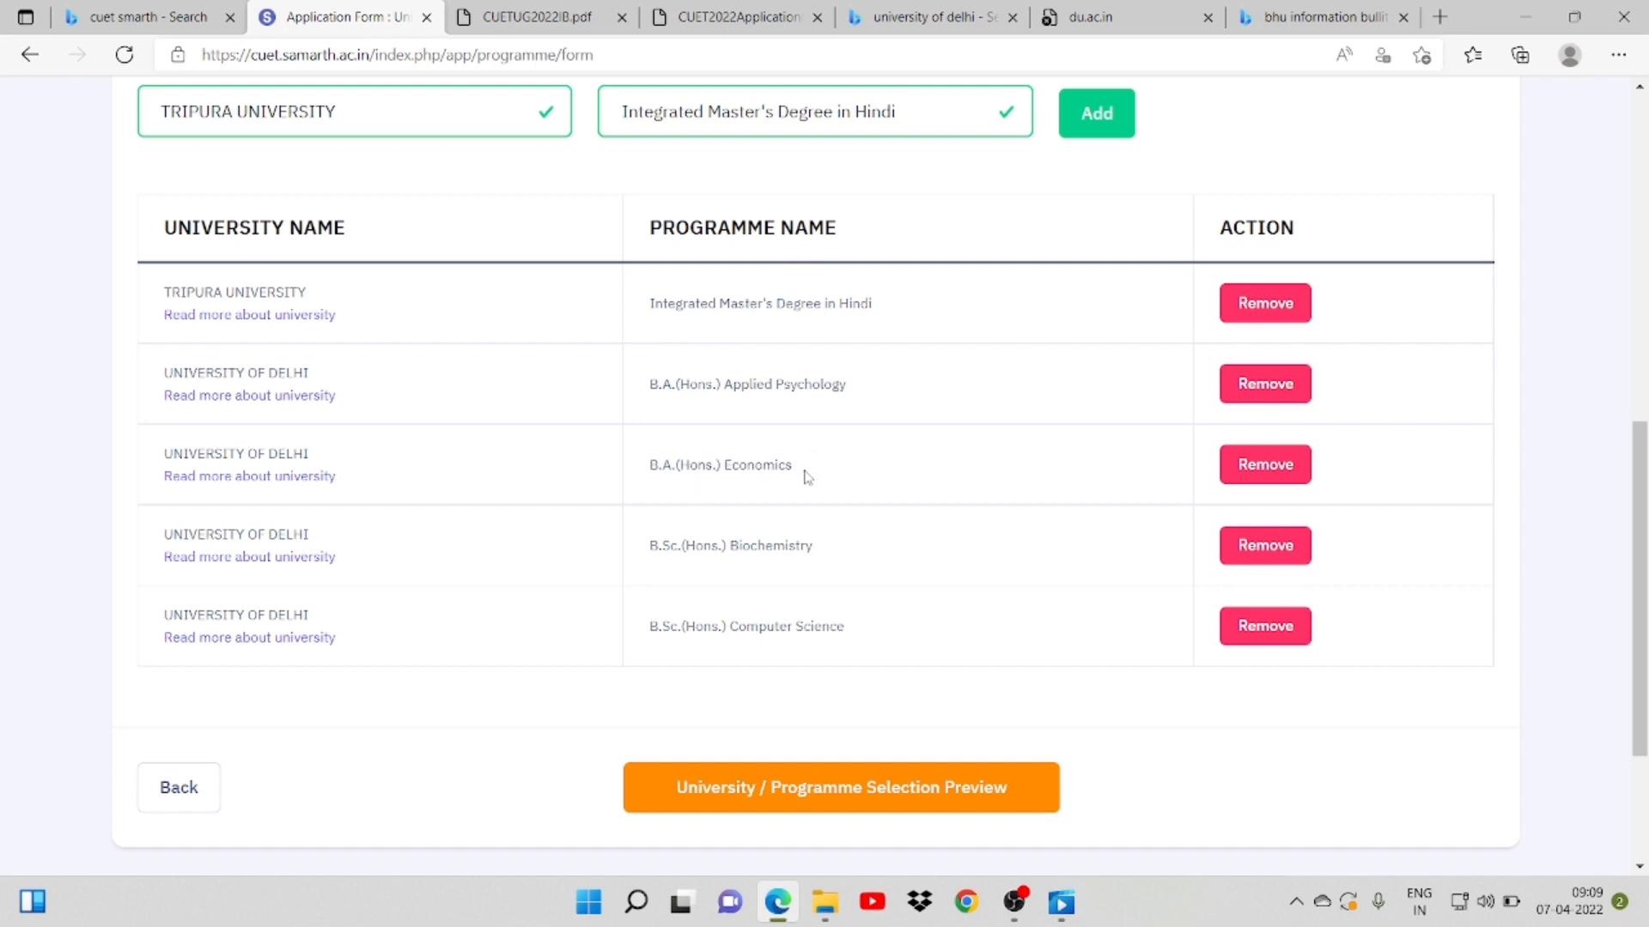
pyautogui.moveTo(804, 471); pyautogui.dragTo(726, 474)
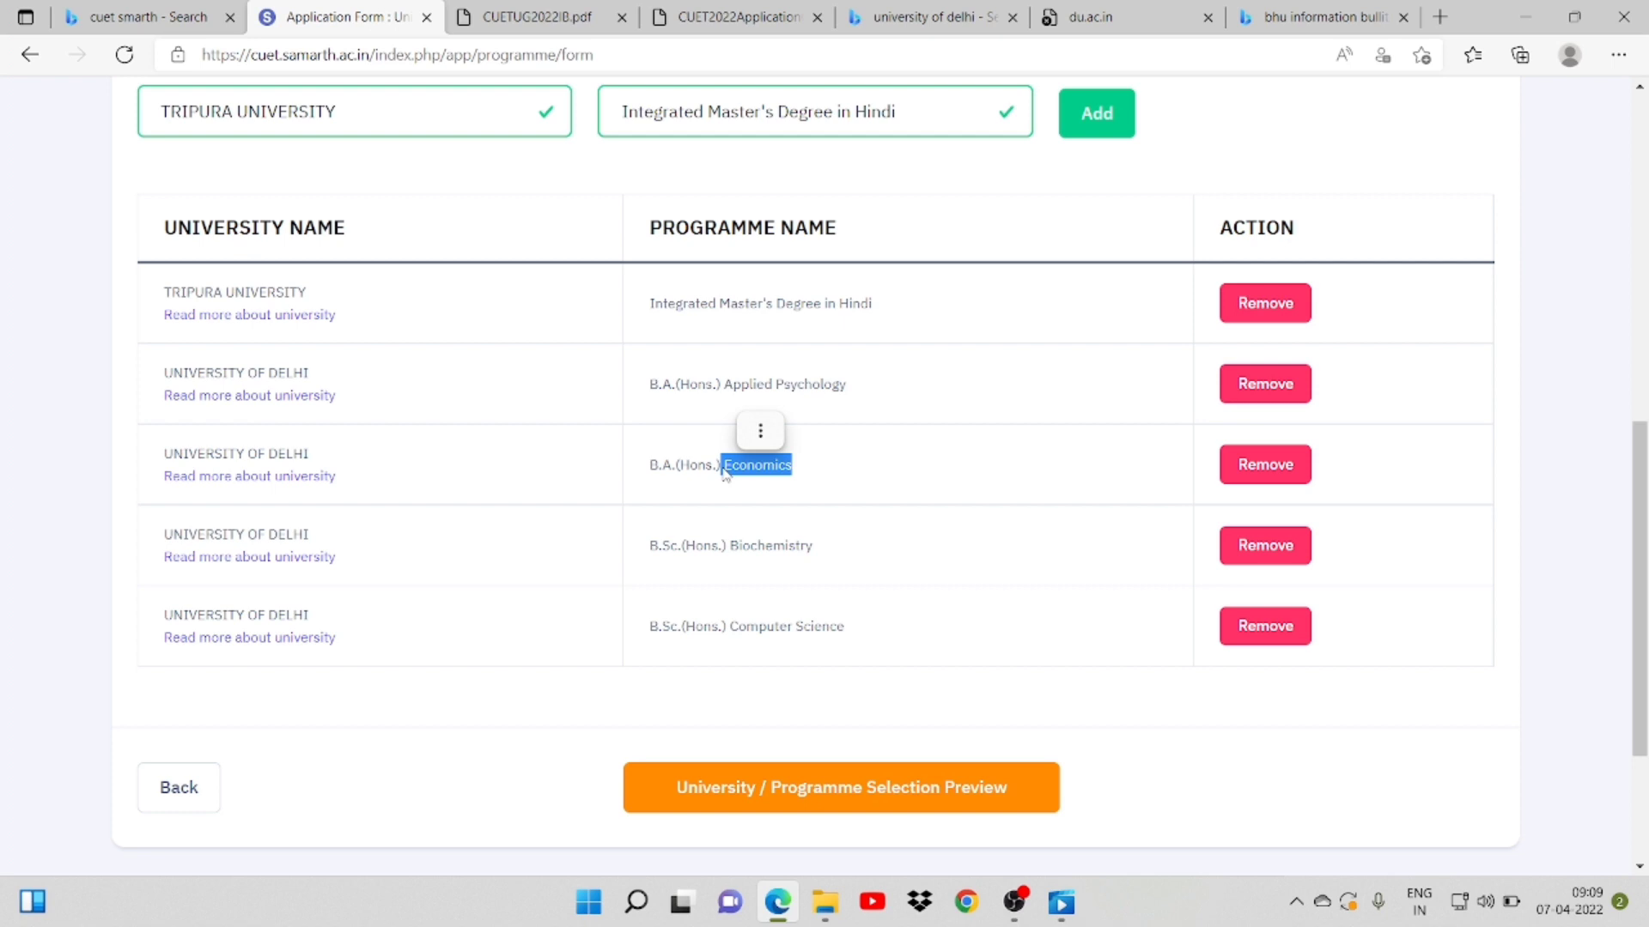
pyautogui.click(748, 421)
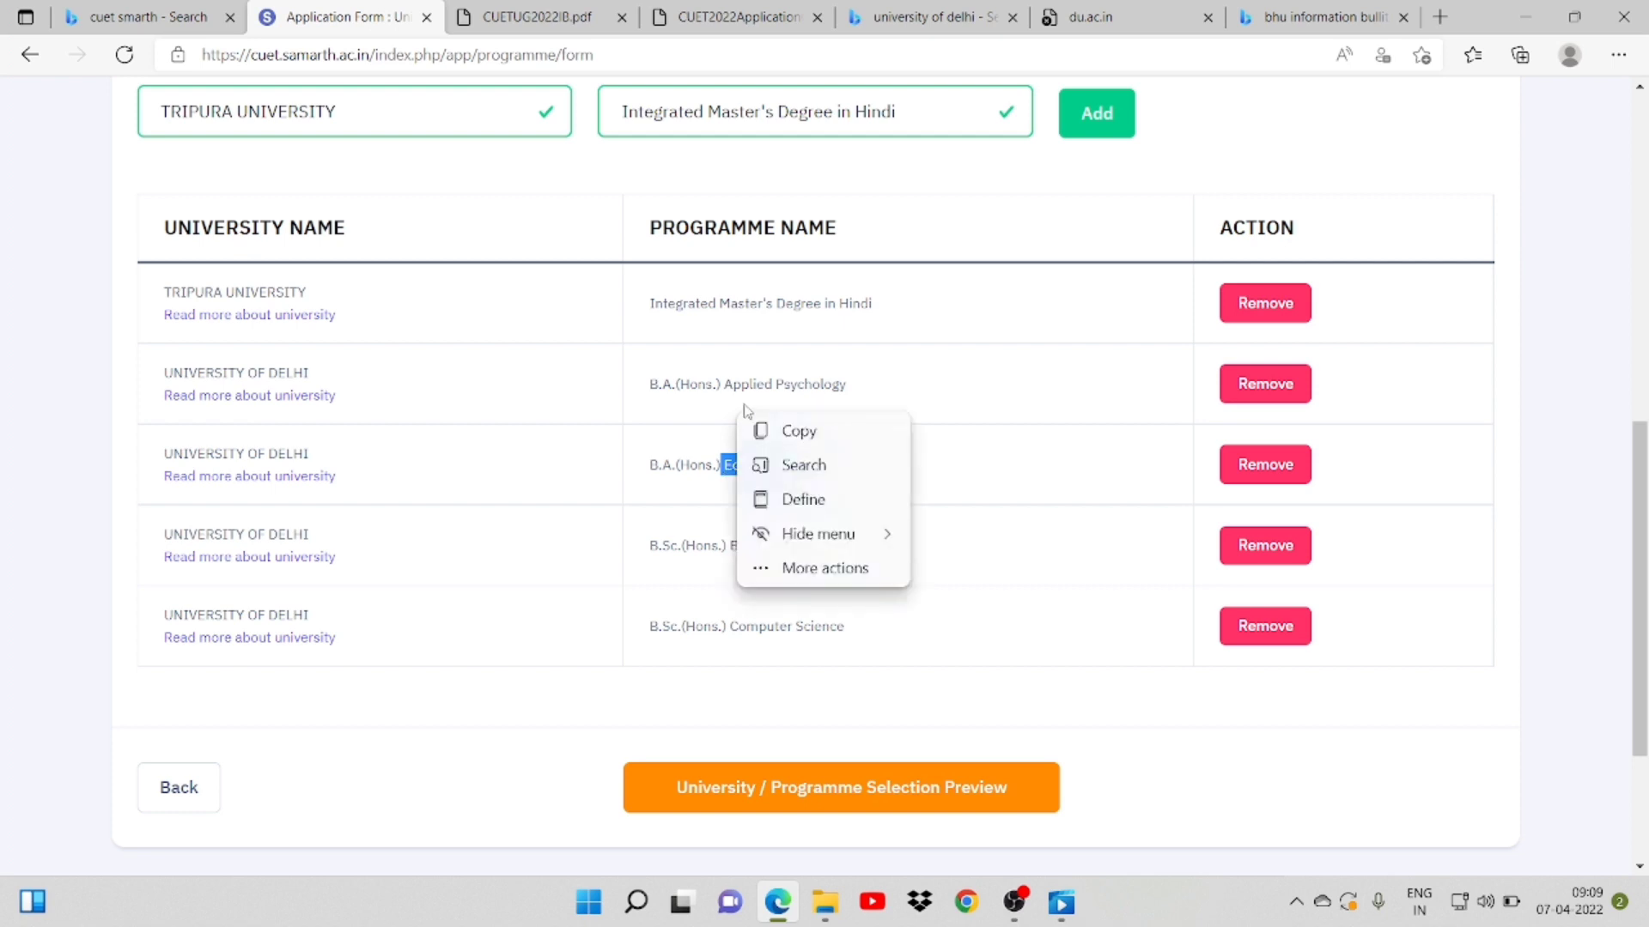
pyautogui.click(1091, 17)
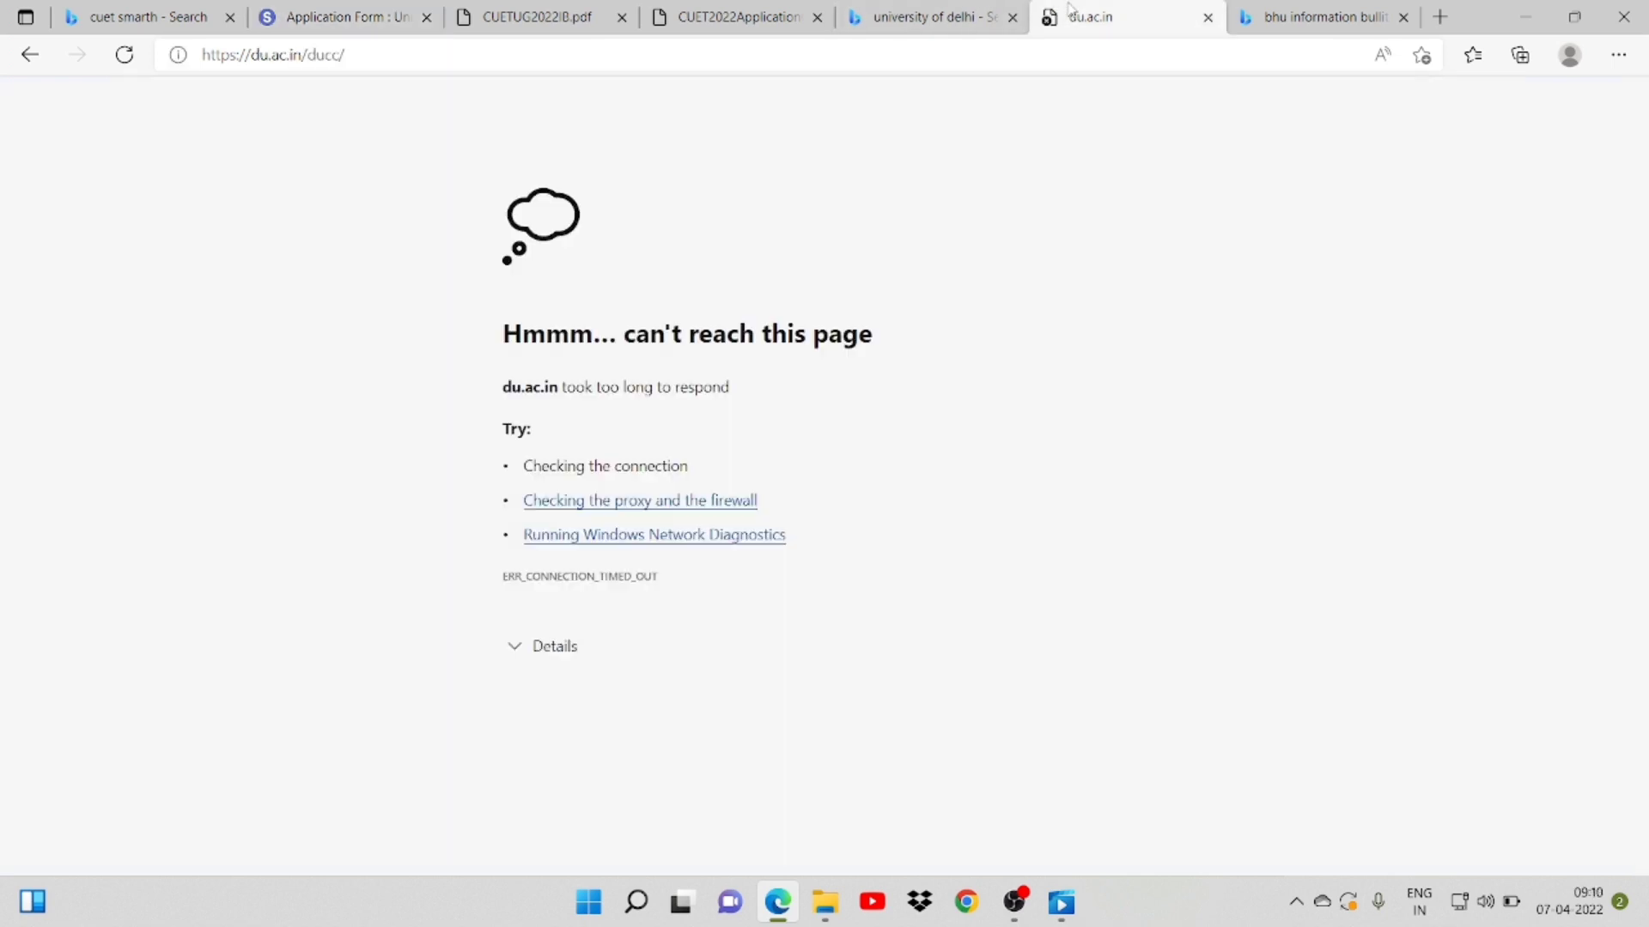
# - Search the web for 'du ug admission 2022' from Edge's address bar
pyautogui.click(934, 63)
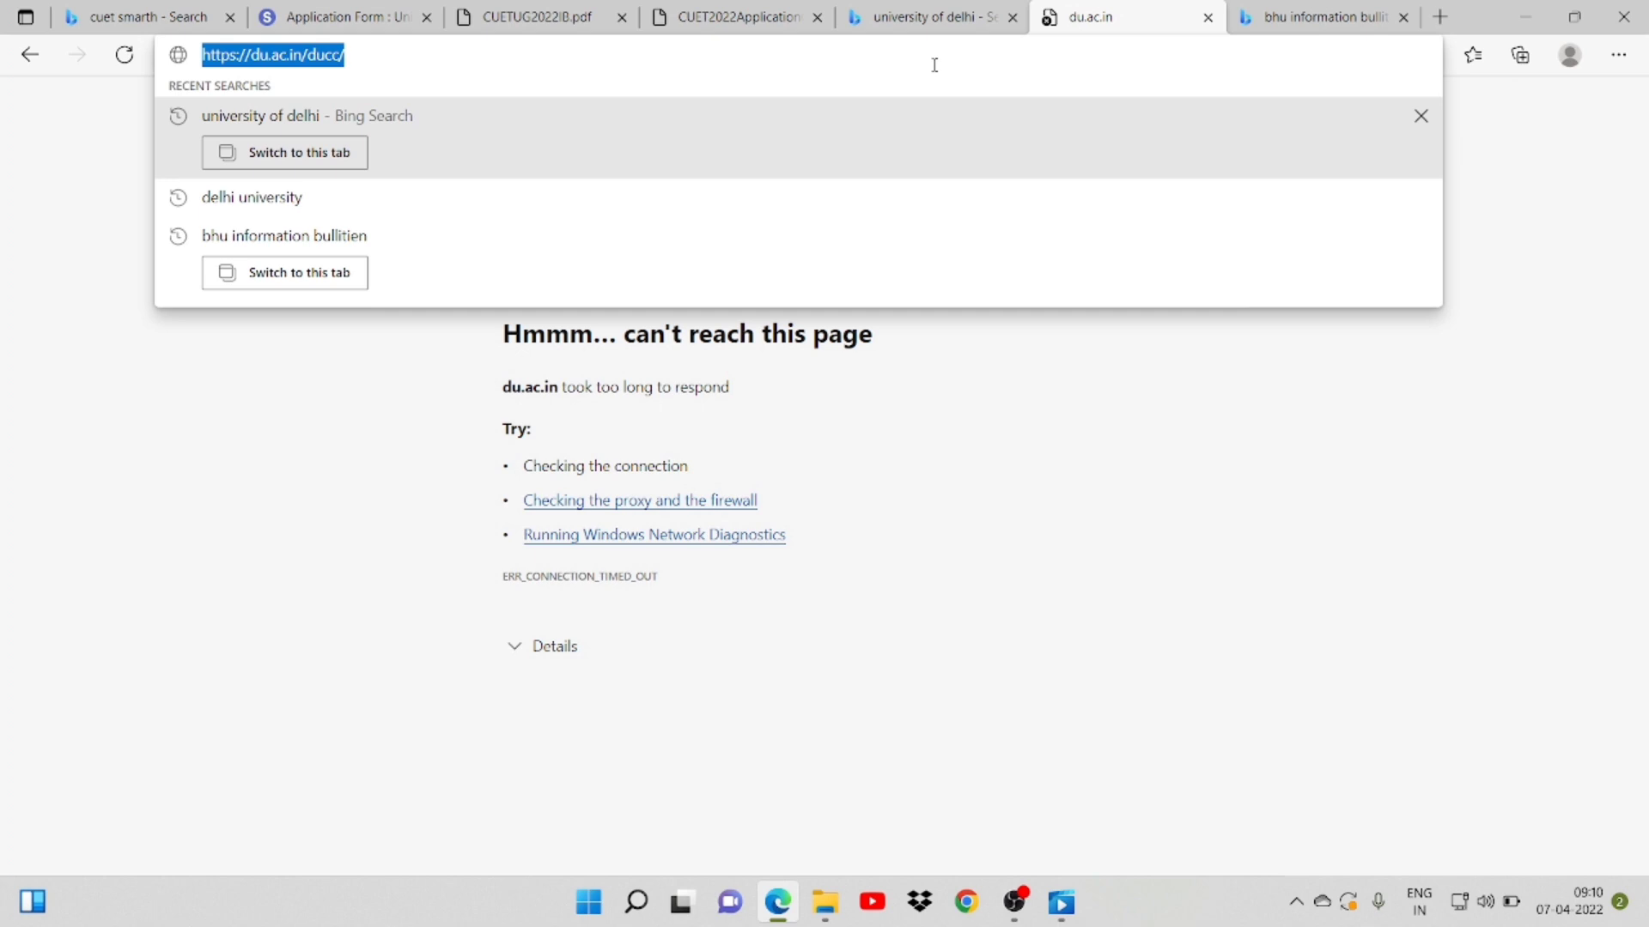
pyautogui.write('du ug')
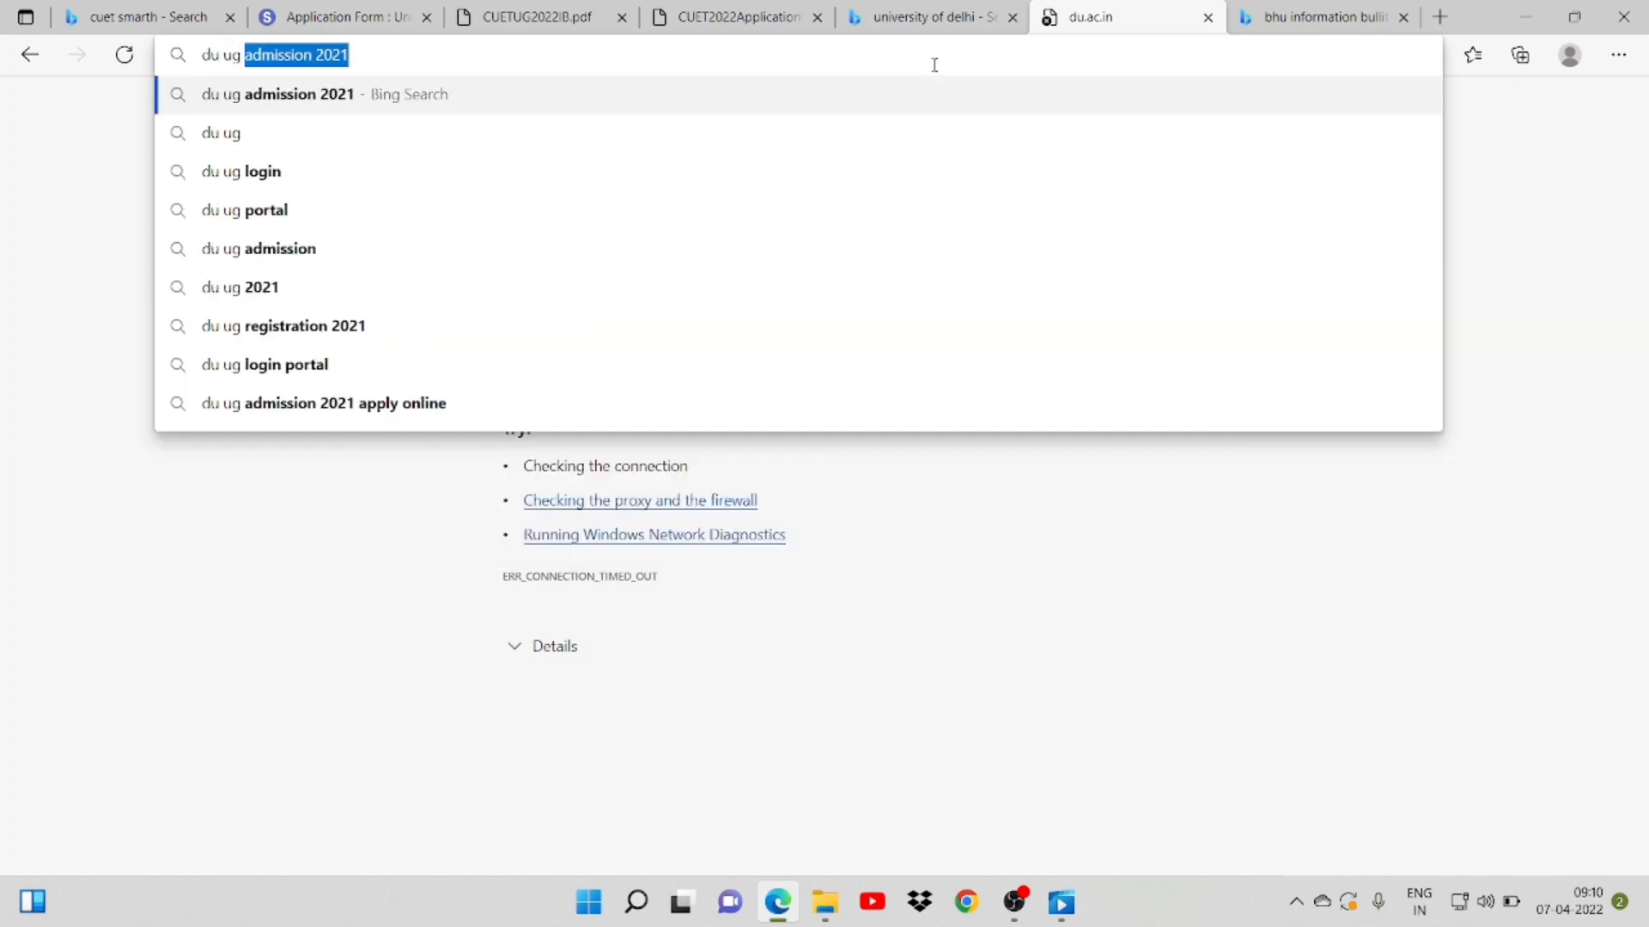
pyautogui.write('admission 202')
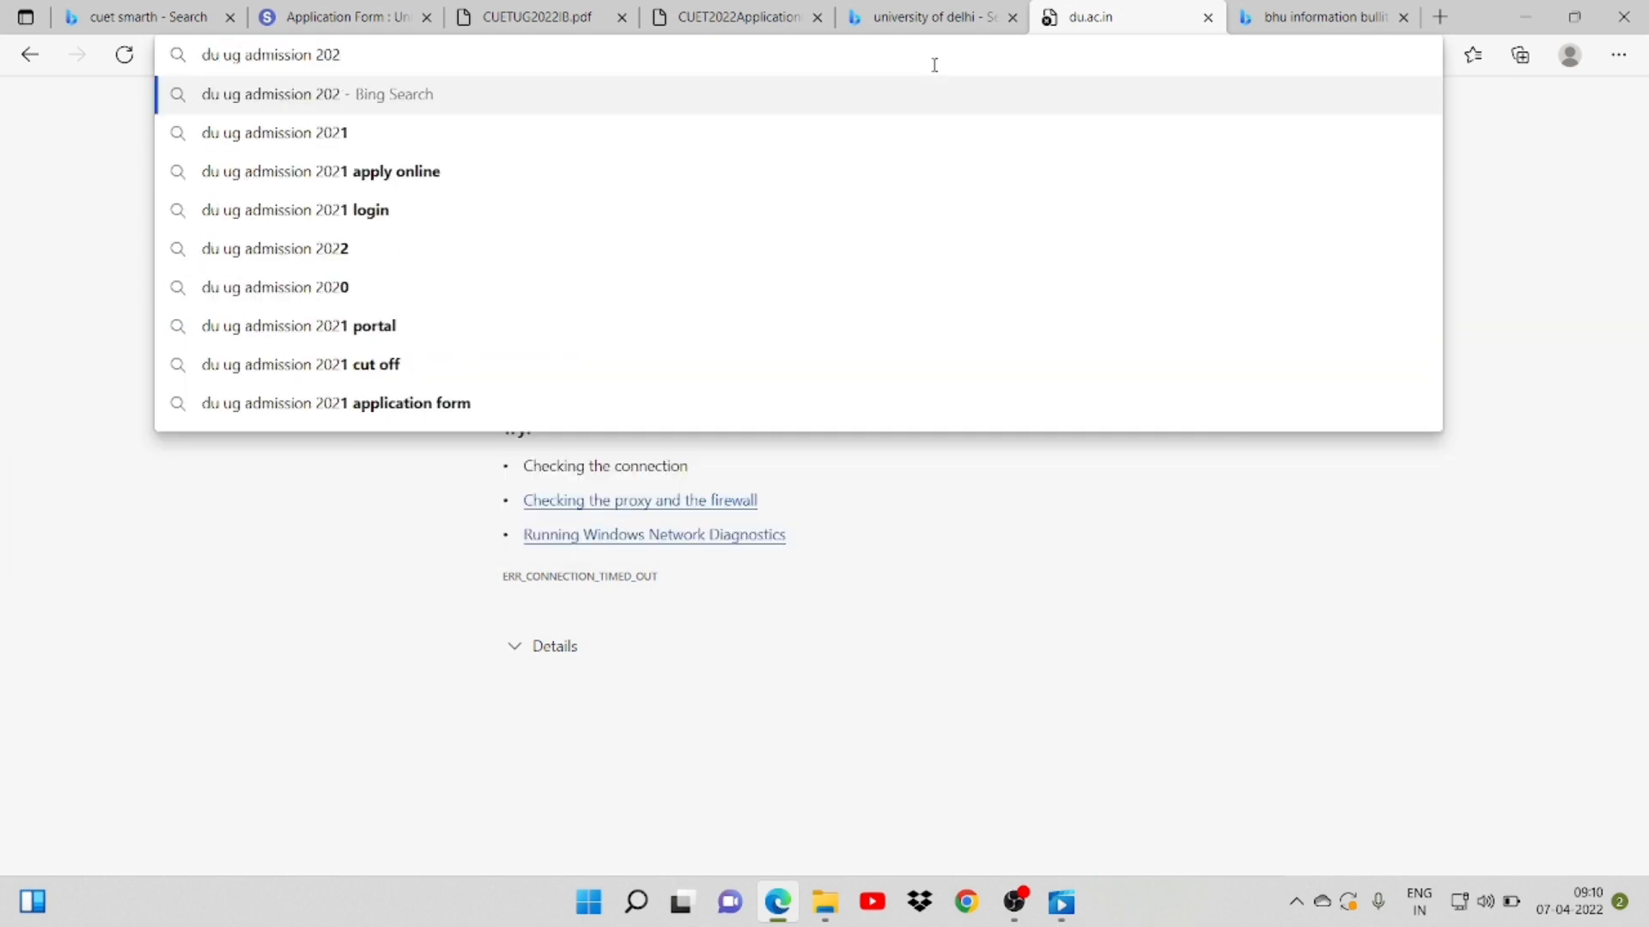
pyautogui.write('2')
pyautogui.press('Return')
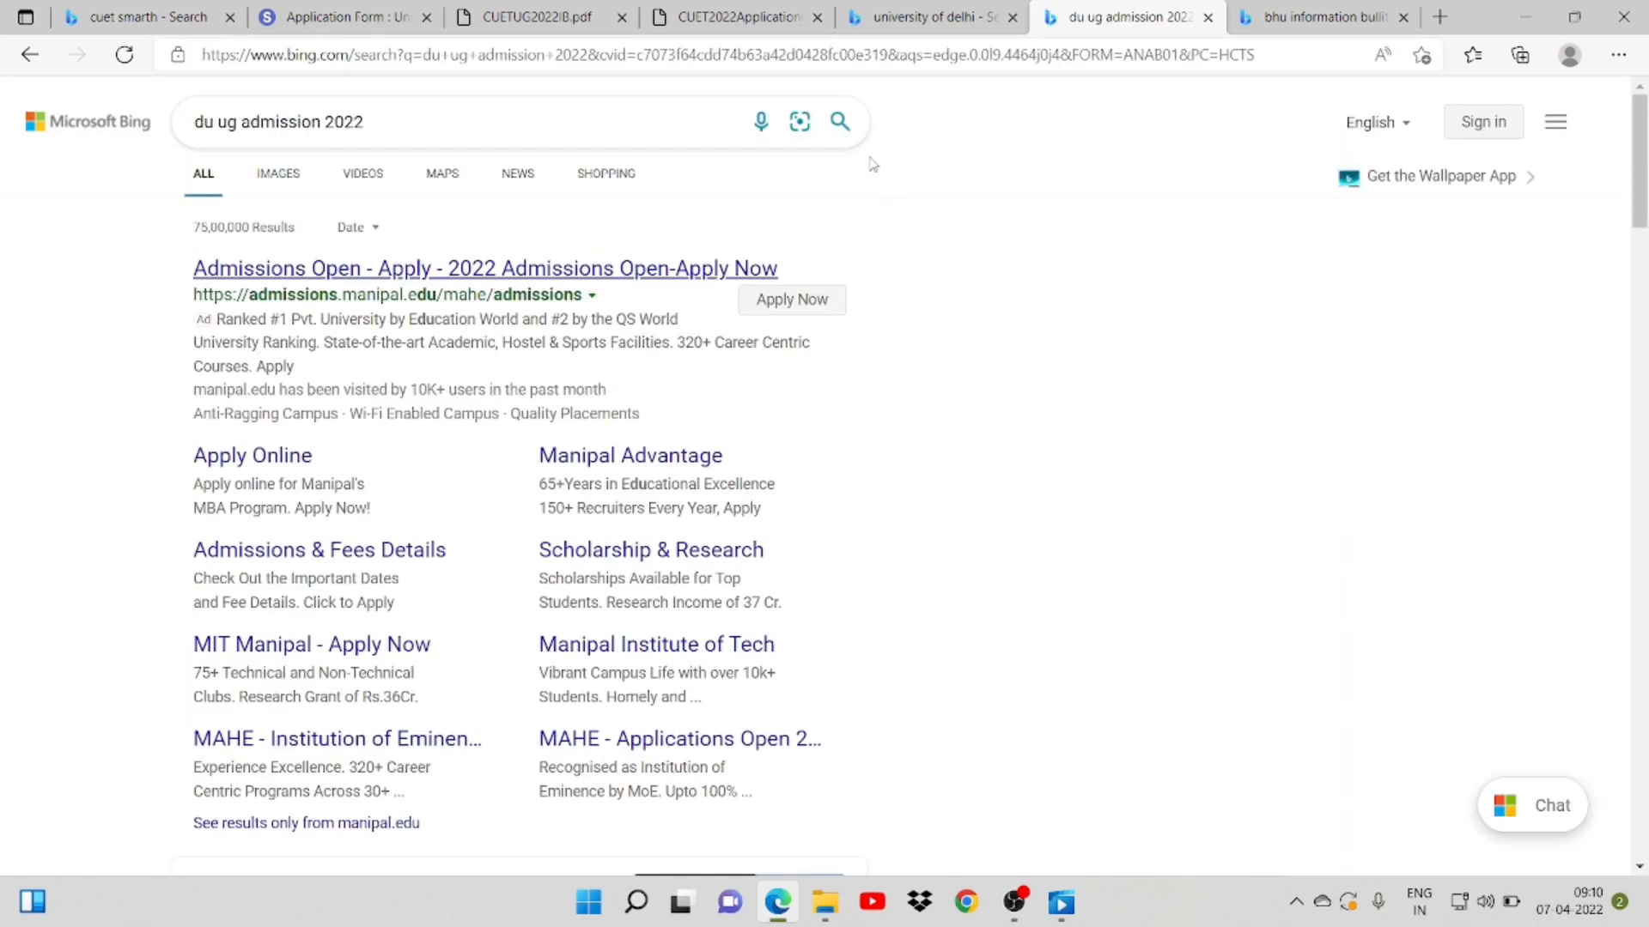
# - Glance at the CUET guide and CUETUG2022IB.pdf tabs, then return to the application form
pyautogui.click(738, 12)
pyautogui.click(542, 12)
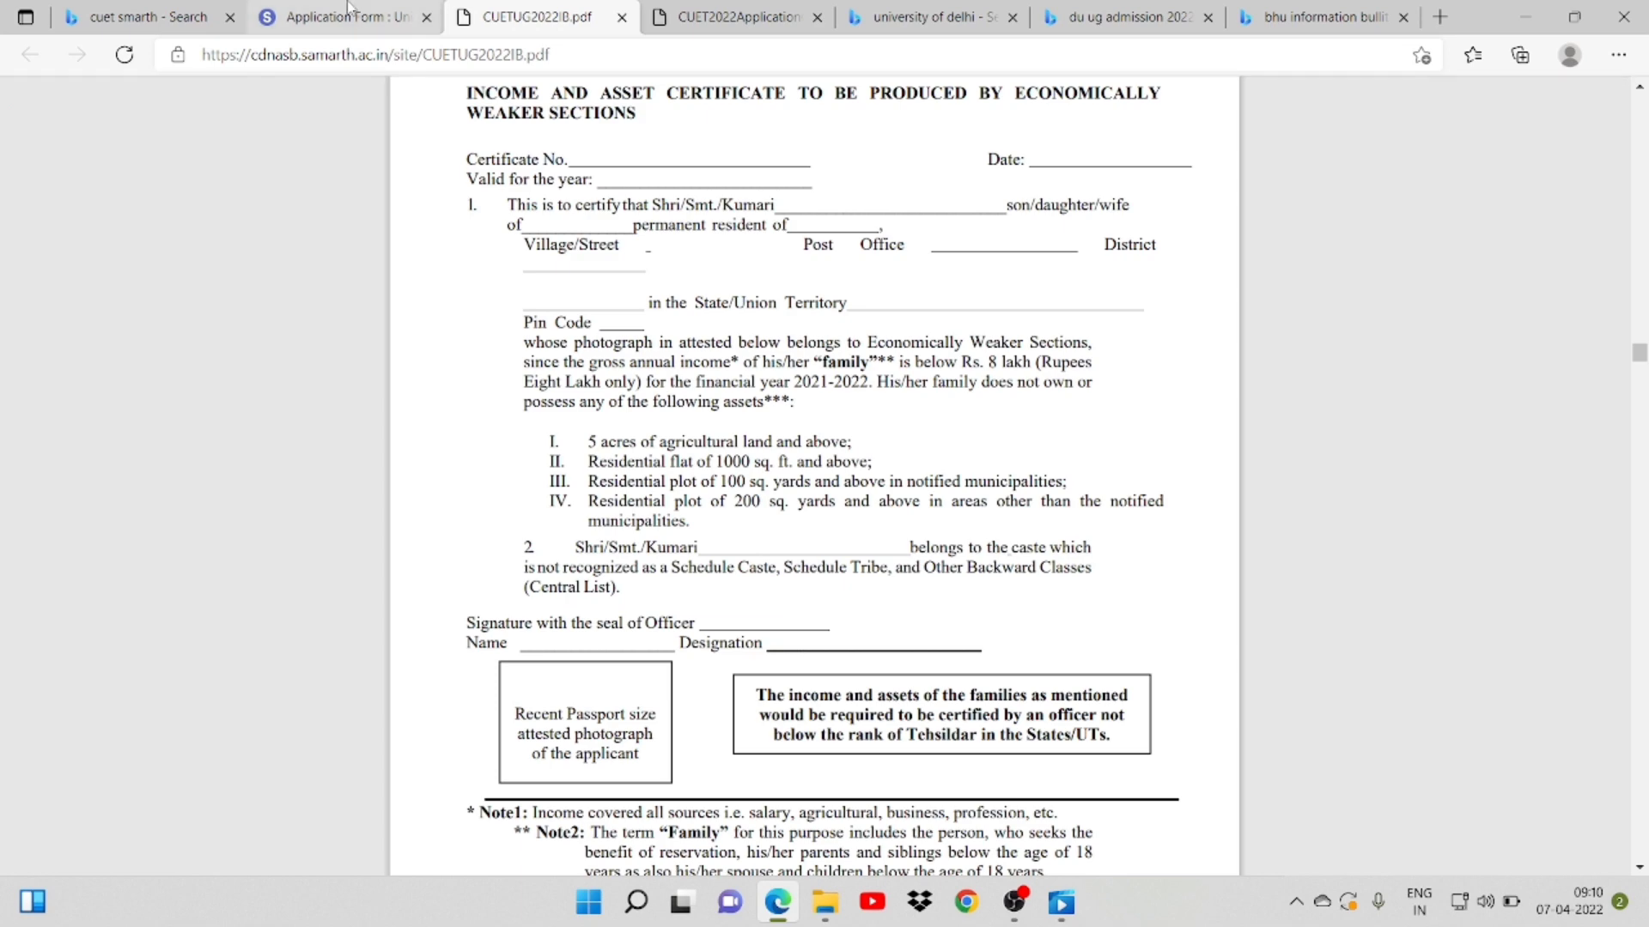
pyautogui.click(348, 12)
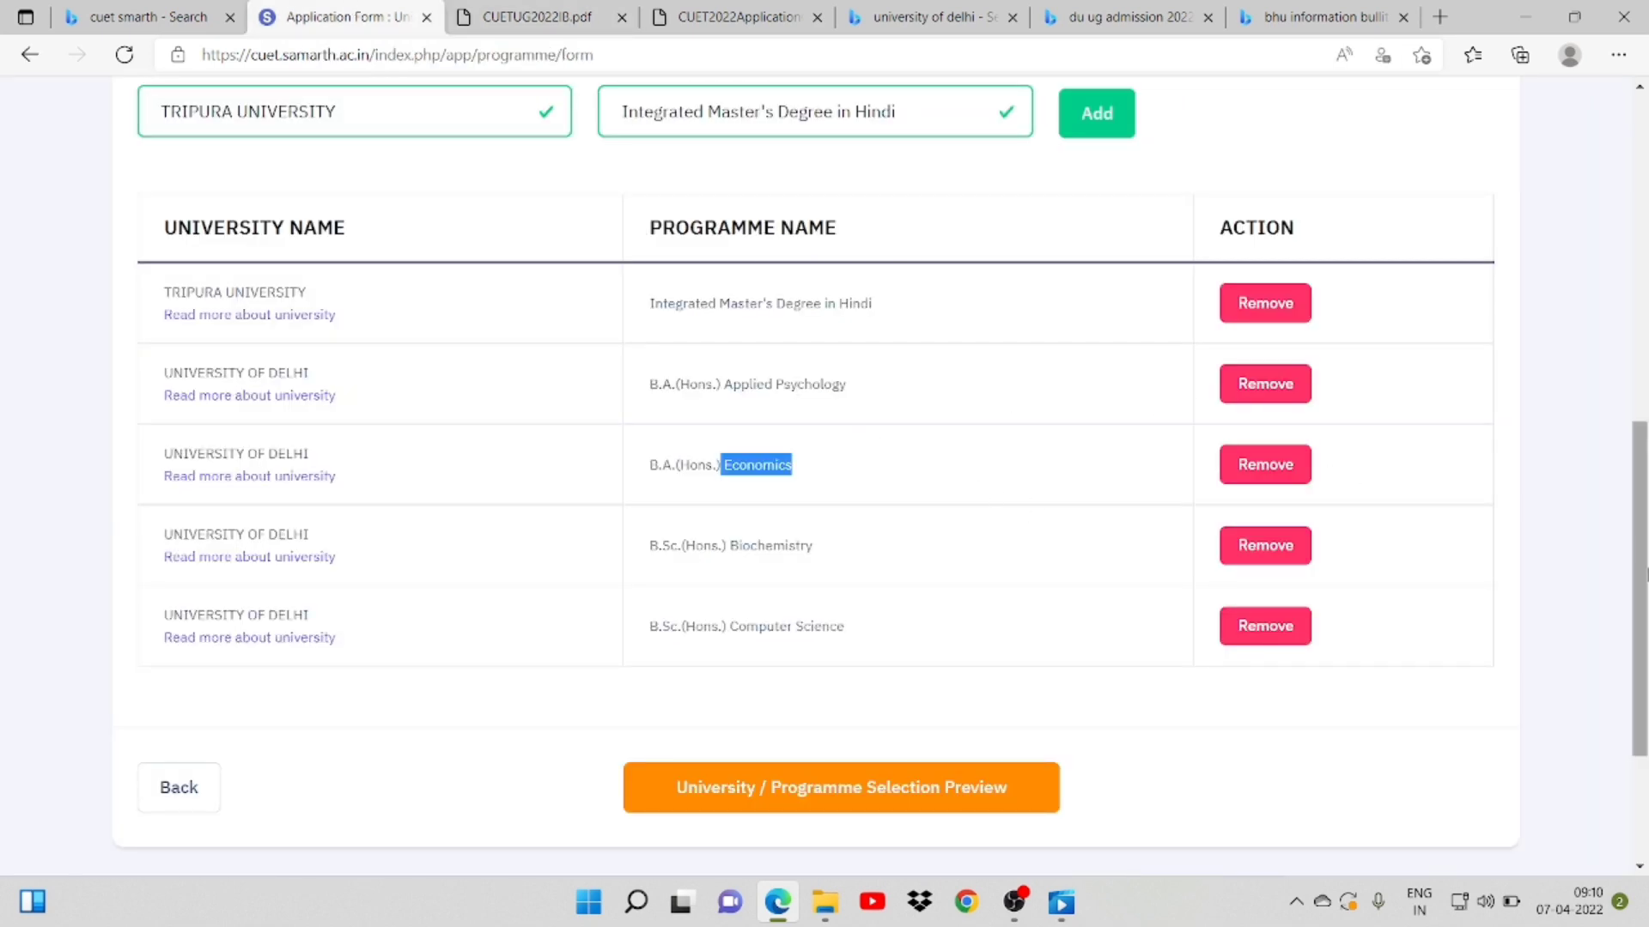
# - Preview the five chosen programmes and proceed to the Test Paper / Subject(s) Selection First Slot
pyautogui.moveTo(1646, 573); pyautogui.dragTo(1647, 669)
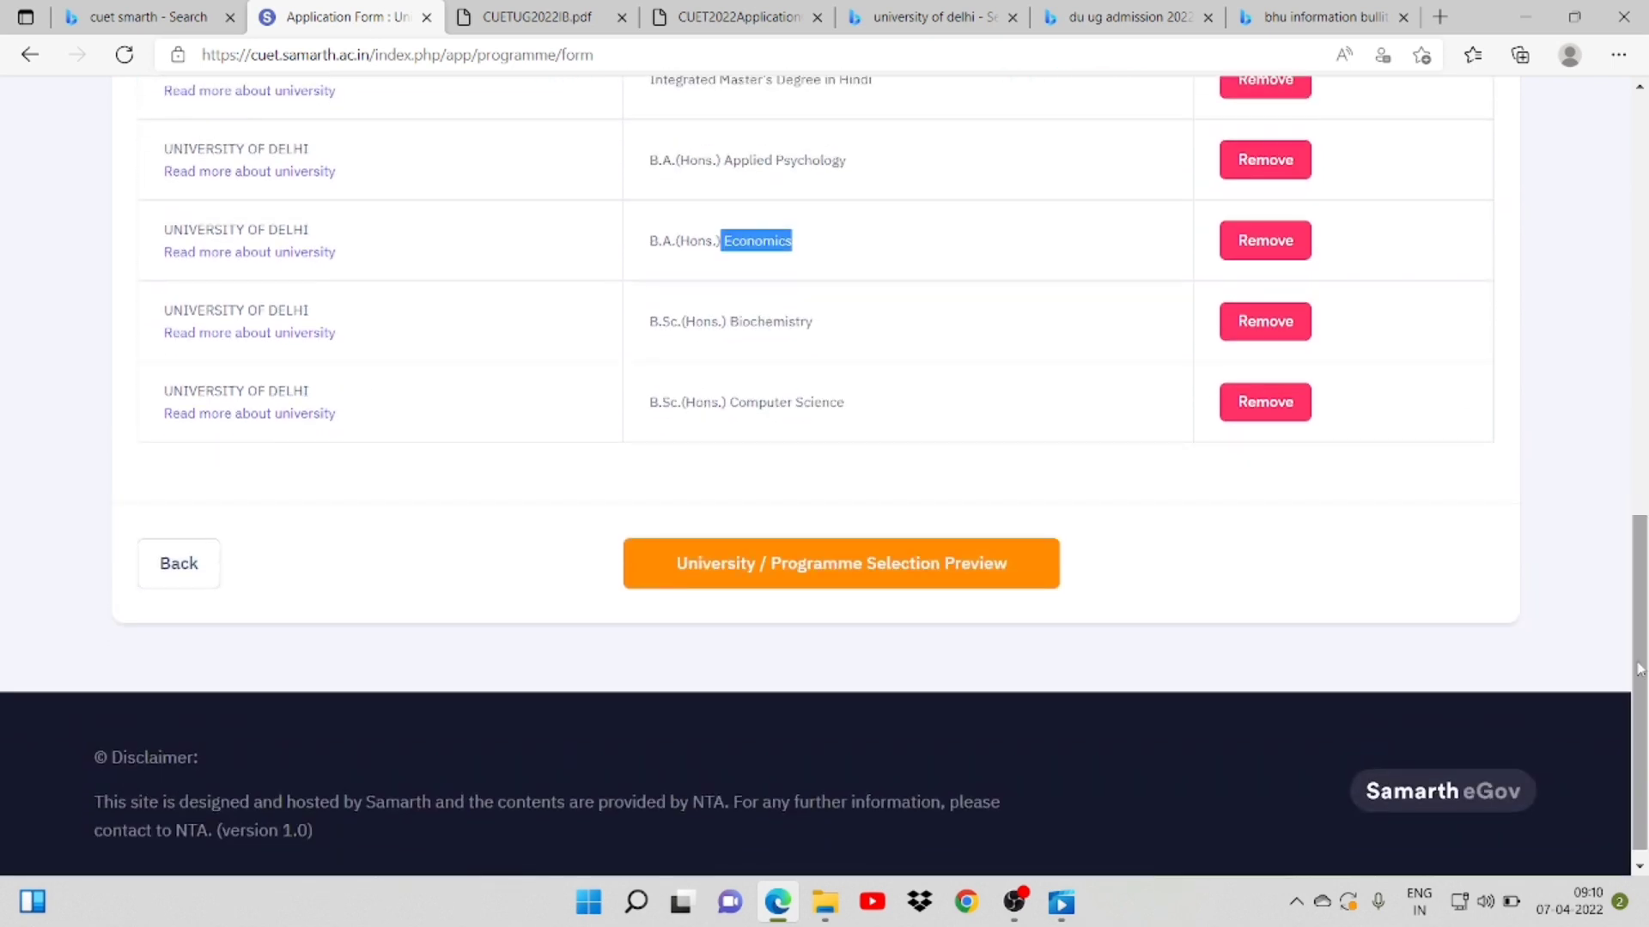
pyautogui.click(878, 567)
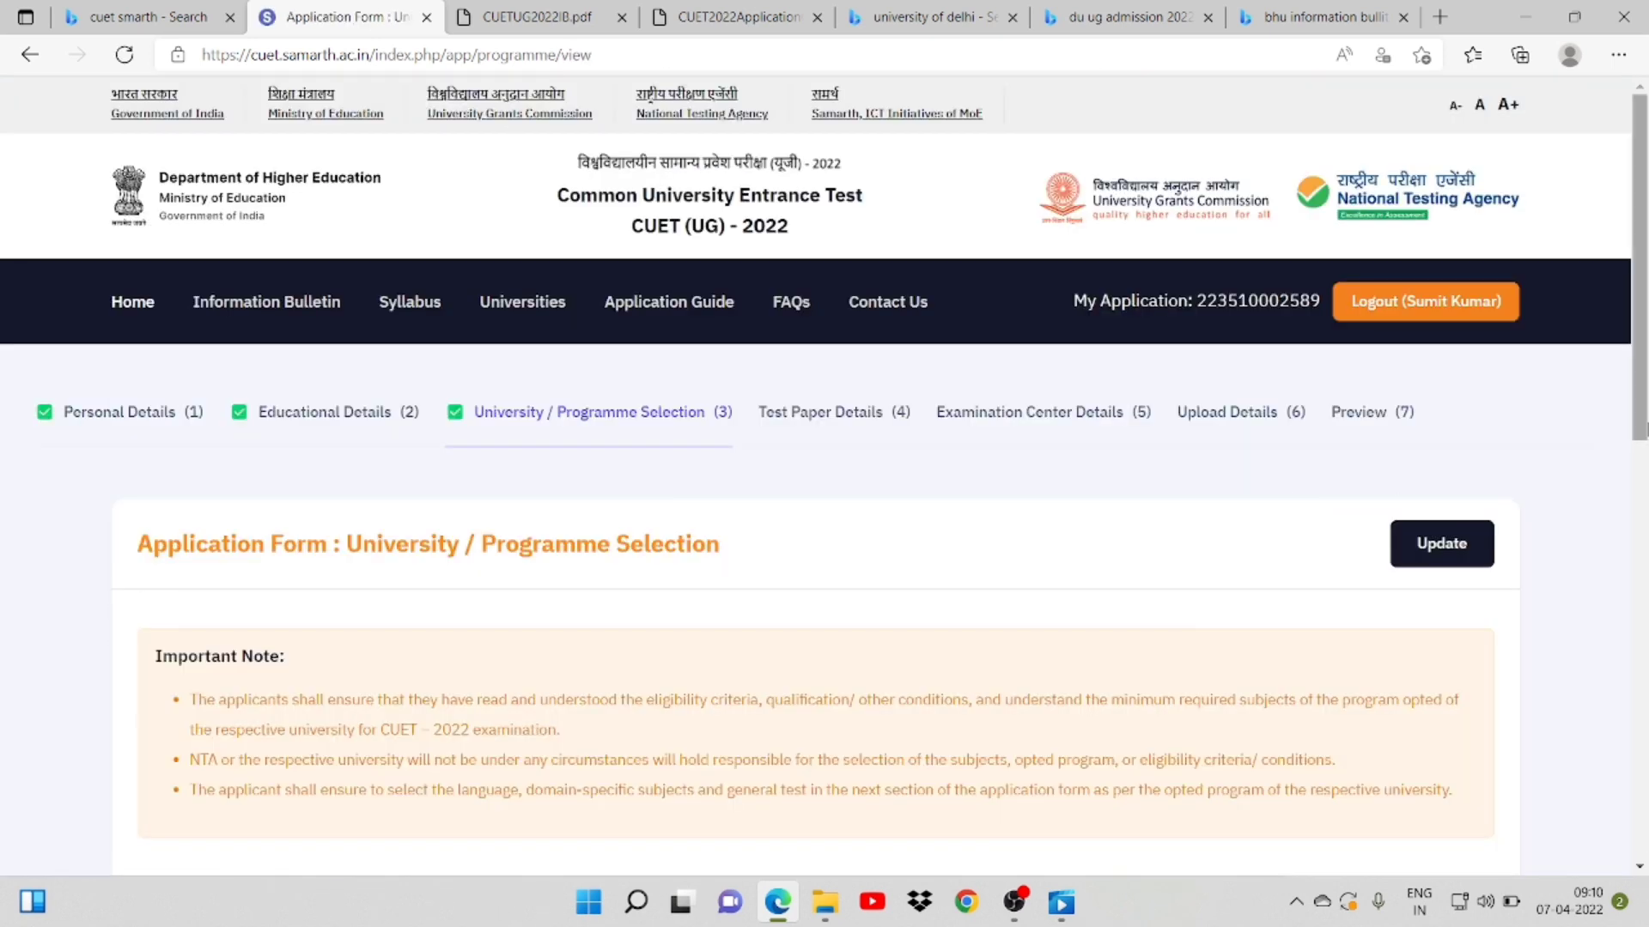
pyautogui.click(1640, 704)
pyautogui.click(1640, 705)
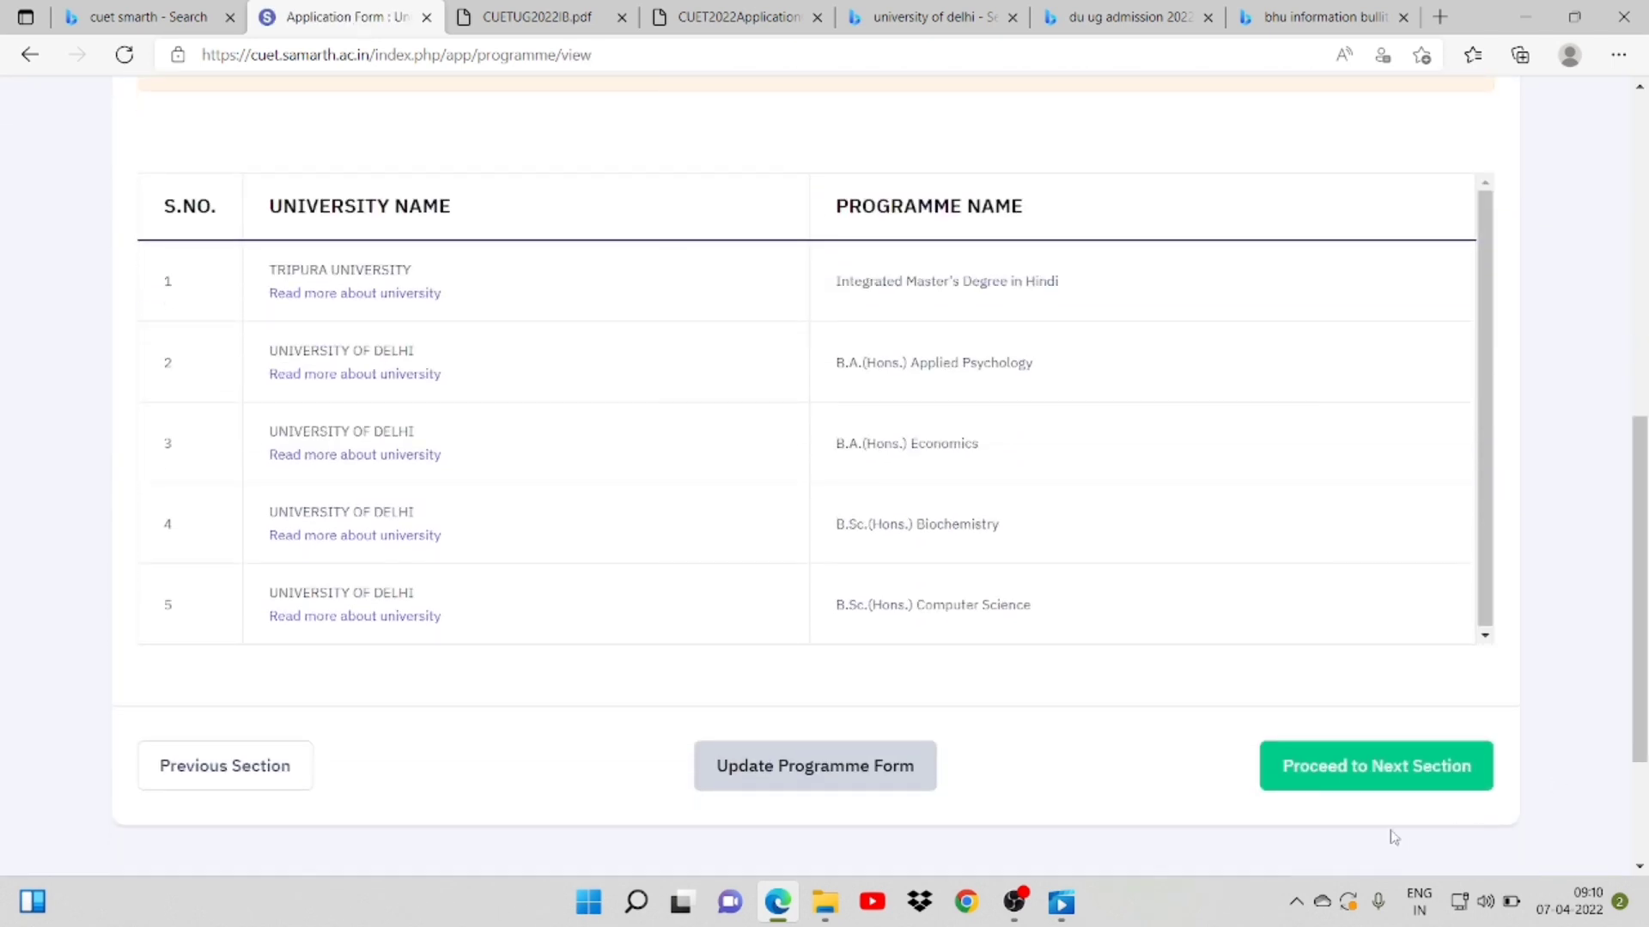
pyautogui.click(1377, 765)
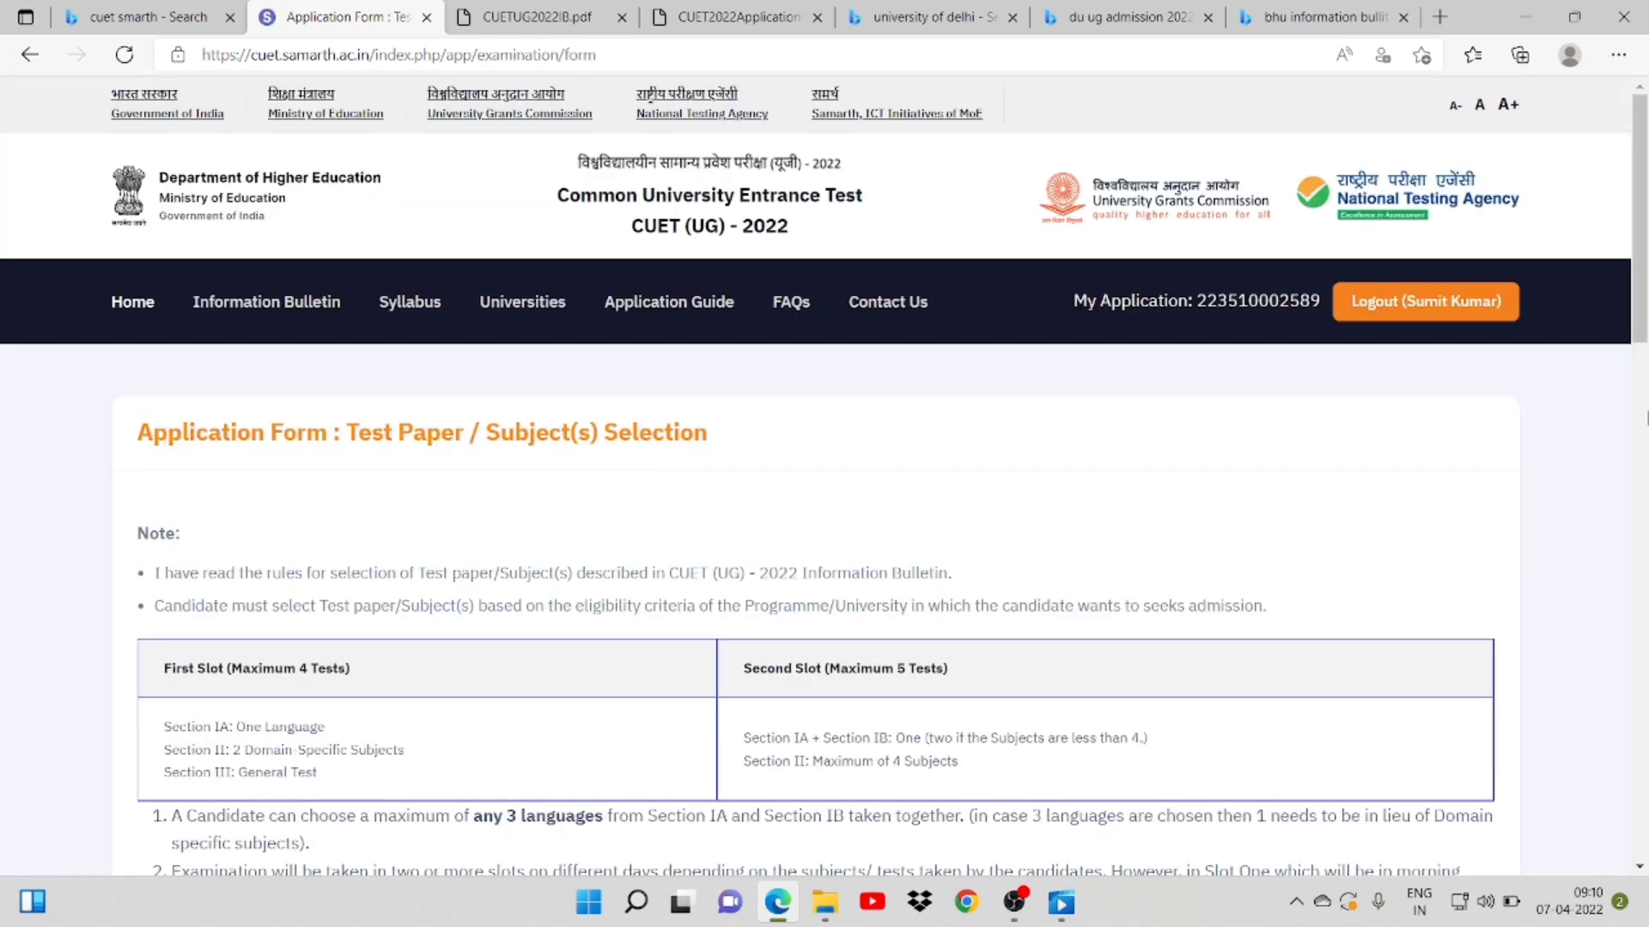
pyautogui.click(1641, 418)
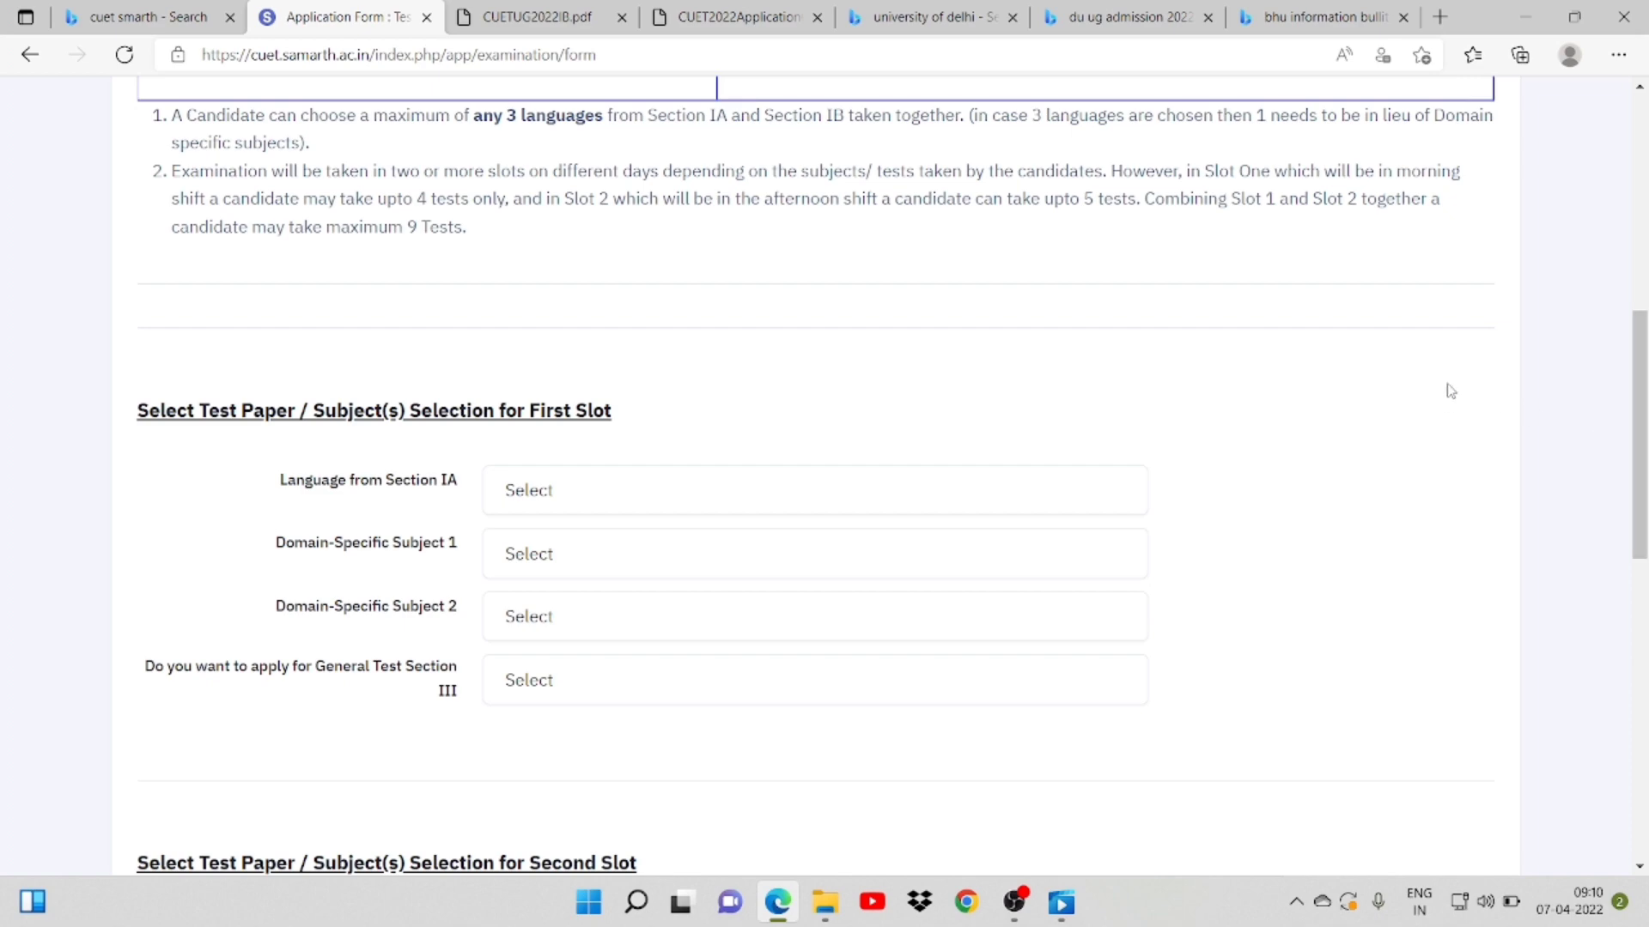
pyautogui.moveTo(1638, 348)
pyautogui.mouseDown()
pyautogui.moveTo(1635, 292)
pyautogui.moveTo(1622, 369)
pyautogui.mouseUp()
# - Choose 101 : English for Section IA and 322 : Physics as Domain-Specific Subject 1
pyautogui.click(949, 441)
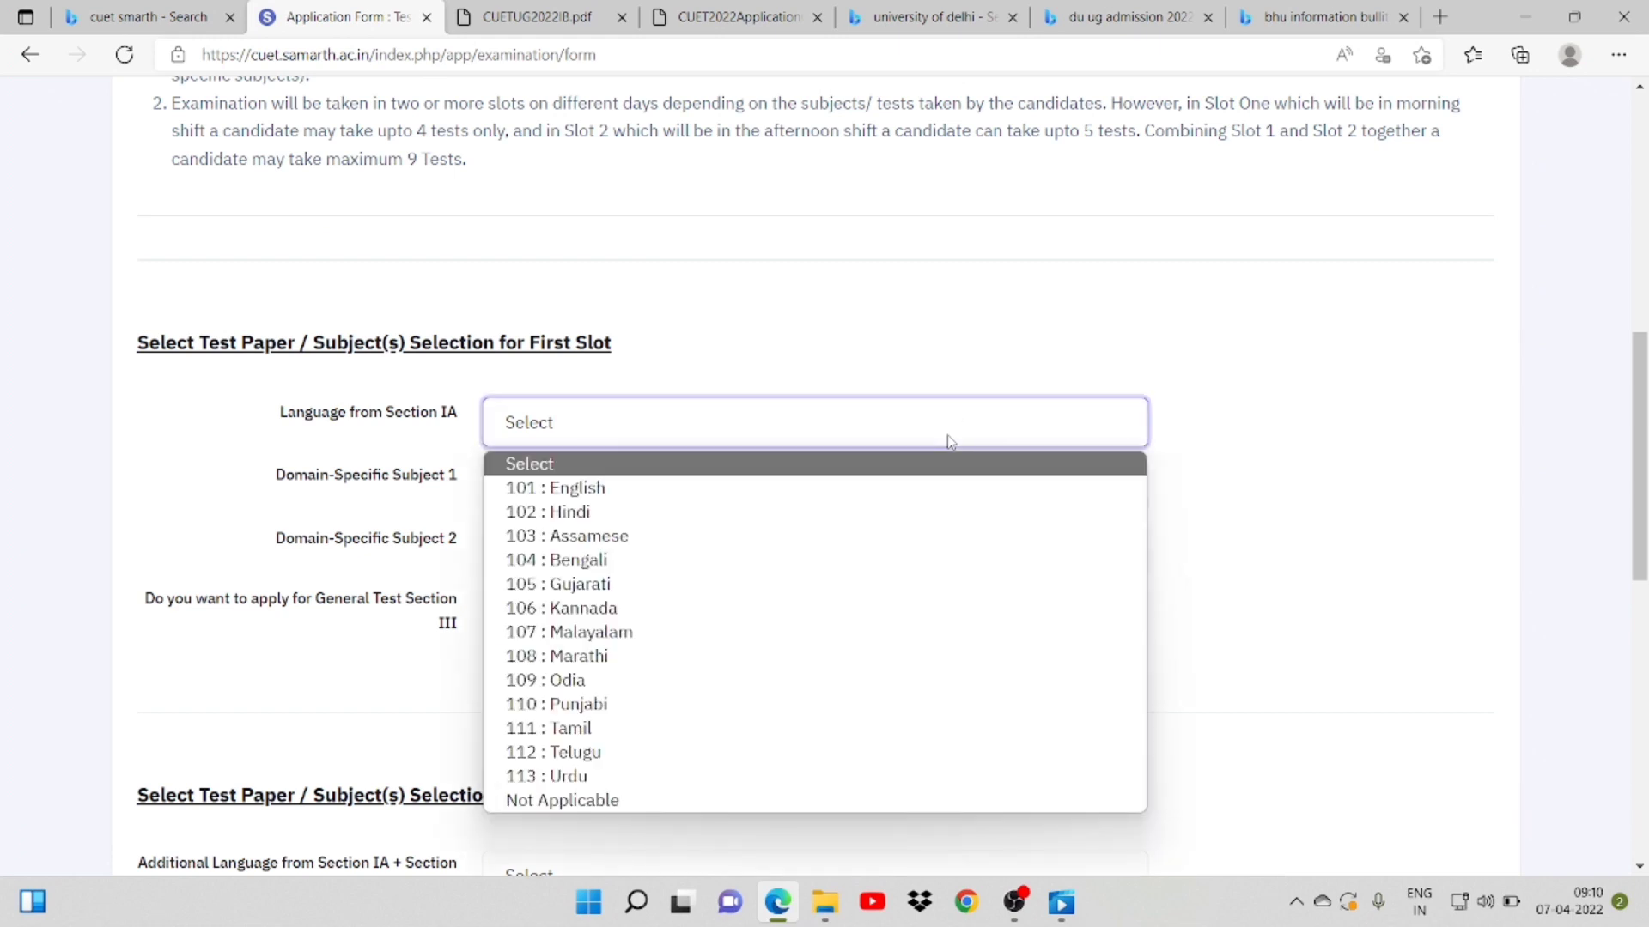
pyautogui.press('Down')
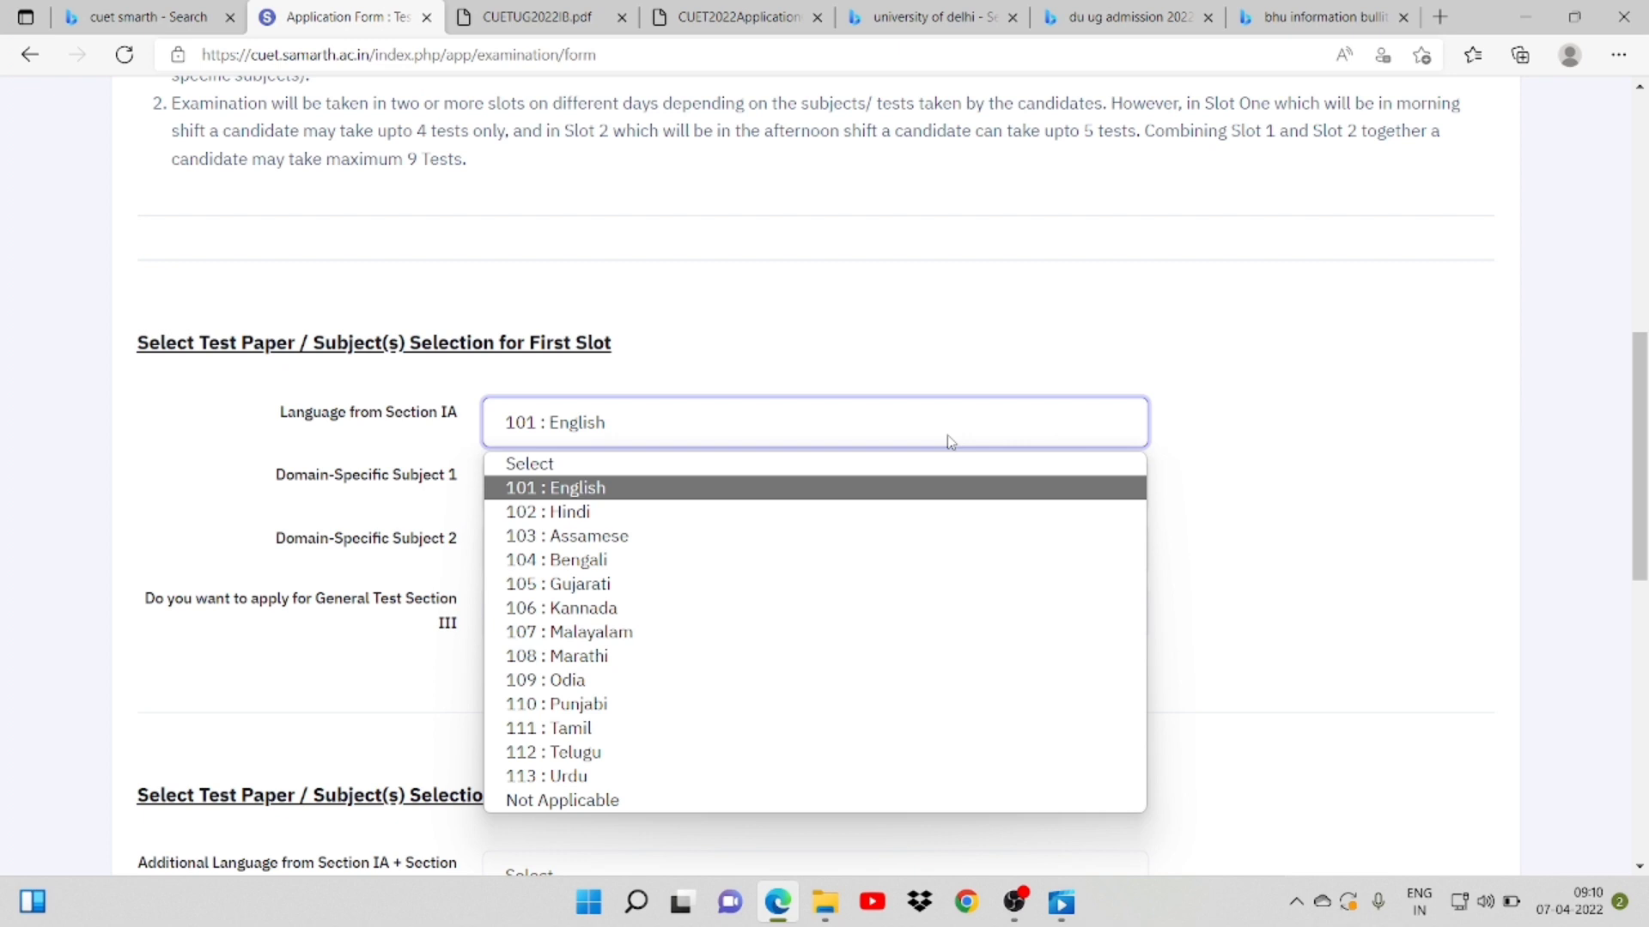
pyautogui.click(950, 442)
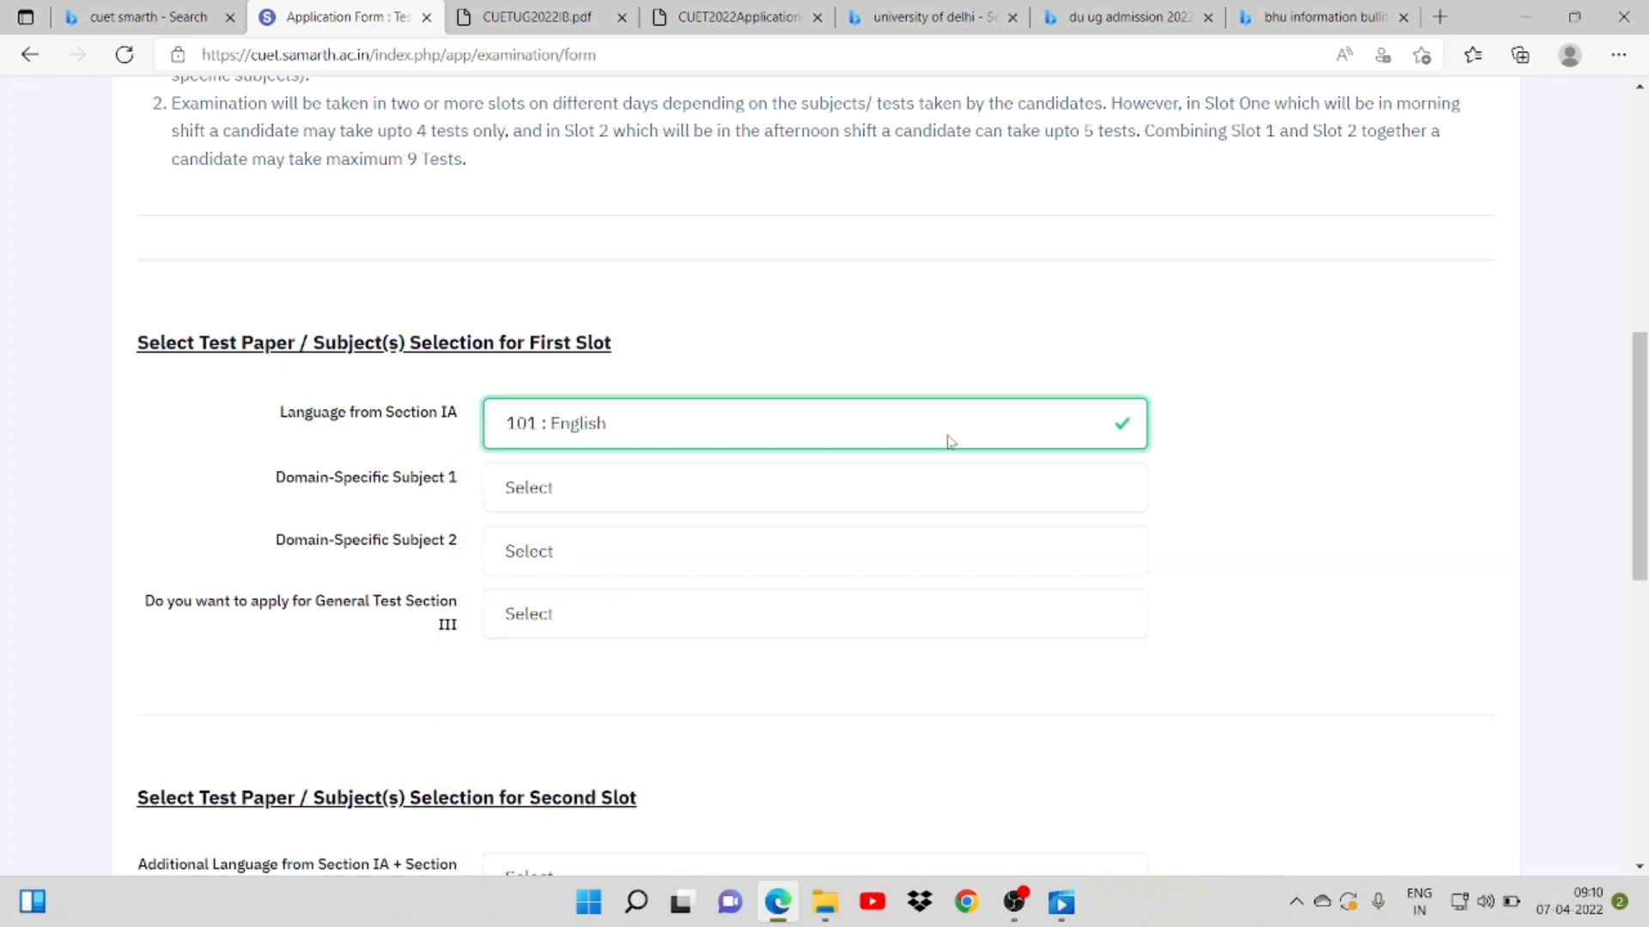
pyautogui.click(939, 483)
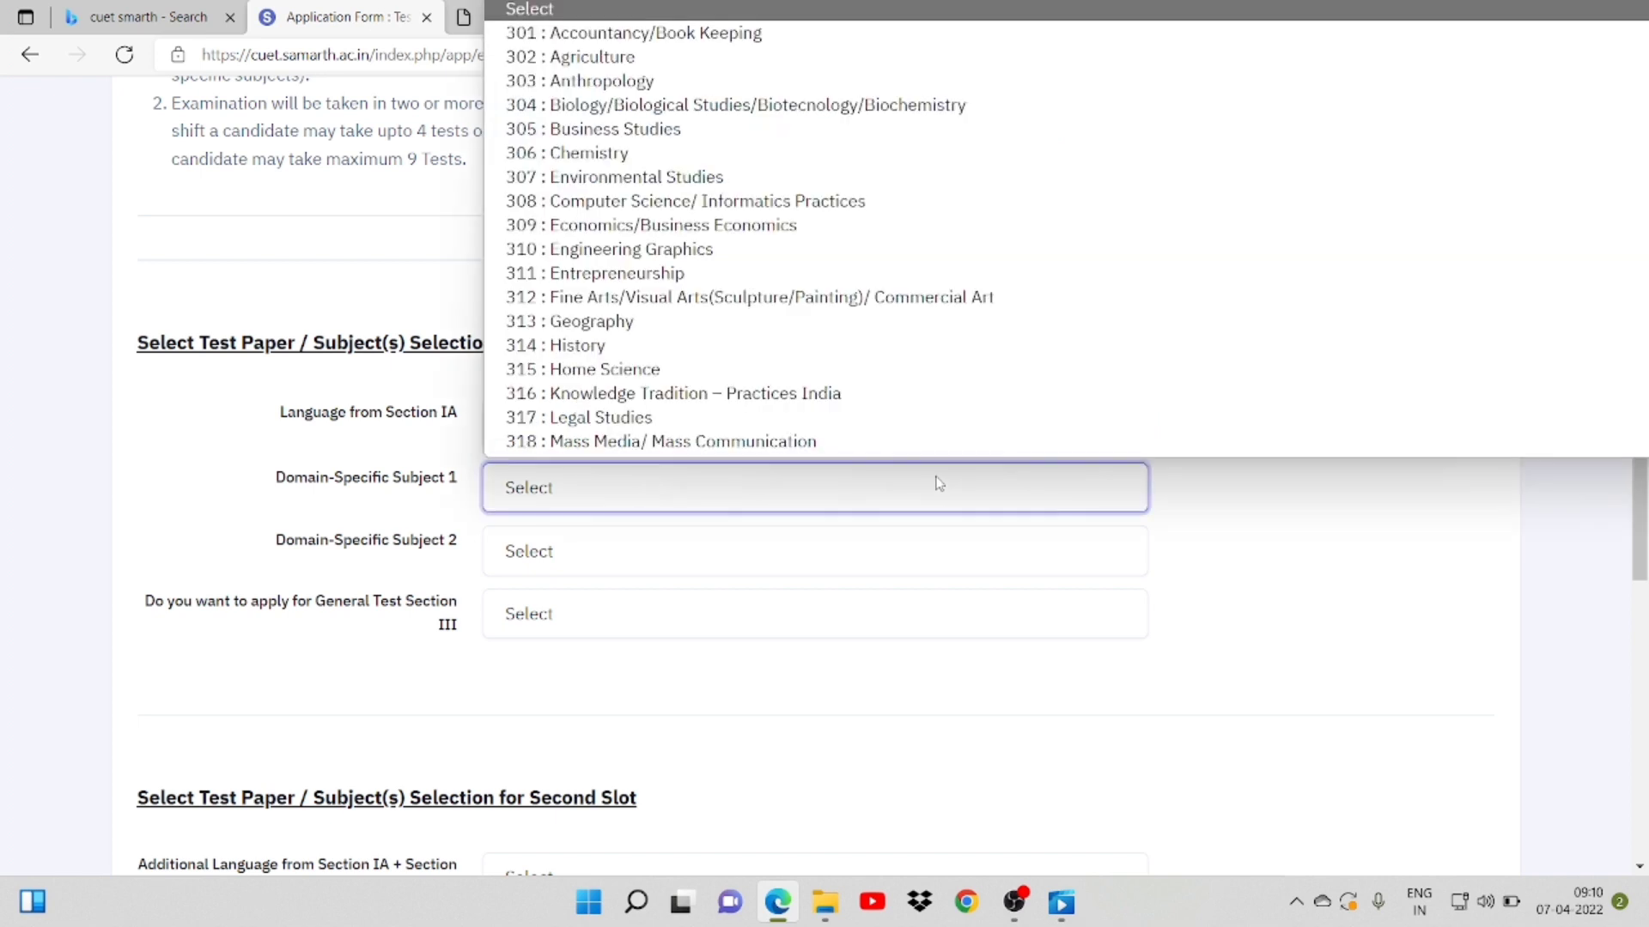
pyautogui.click(945, 543)
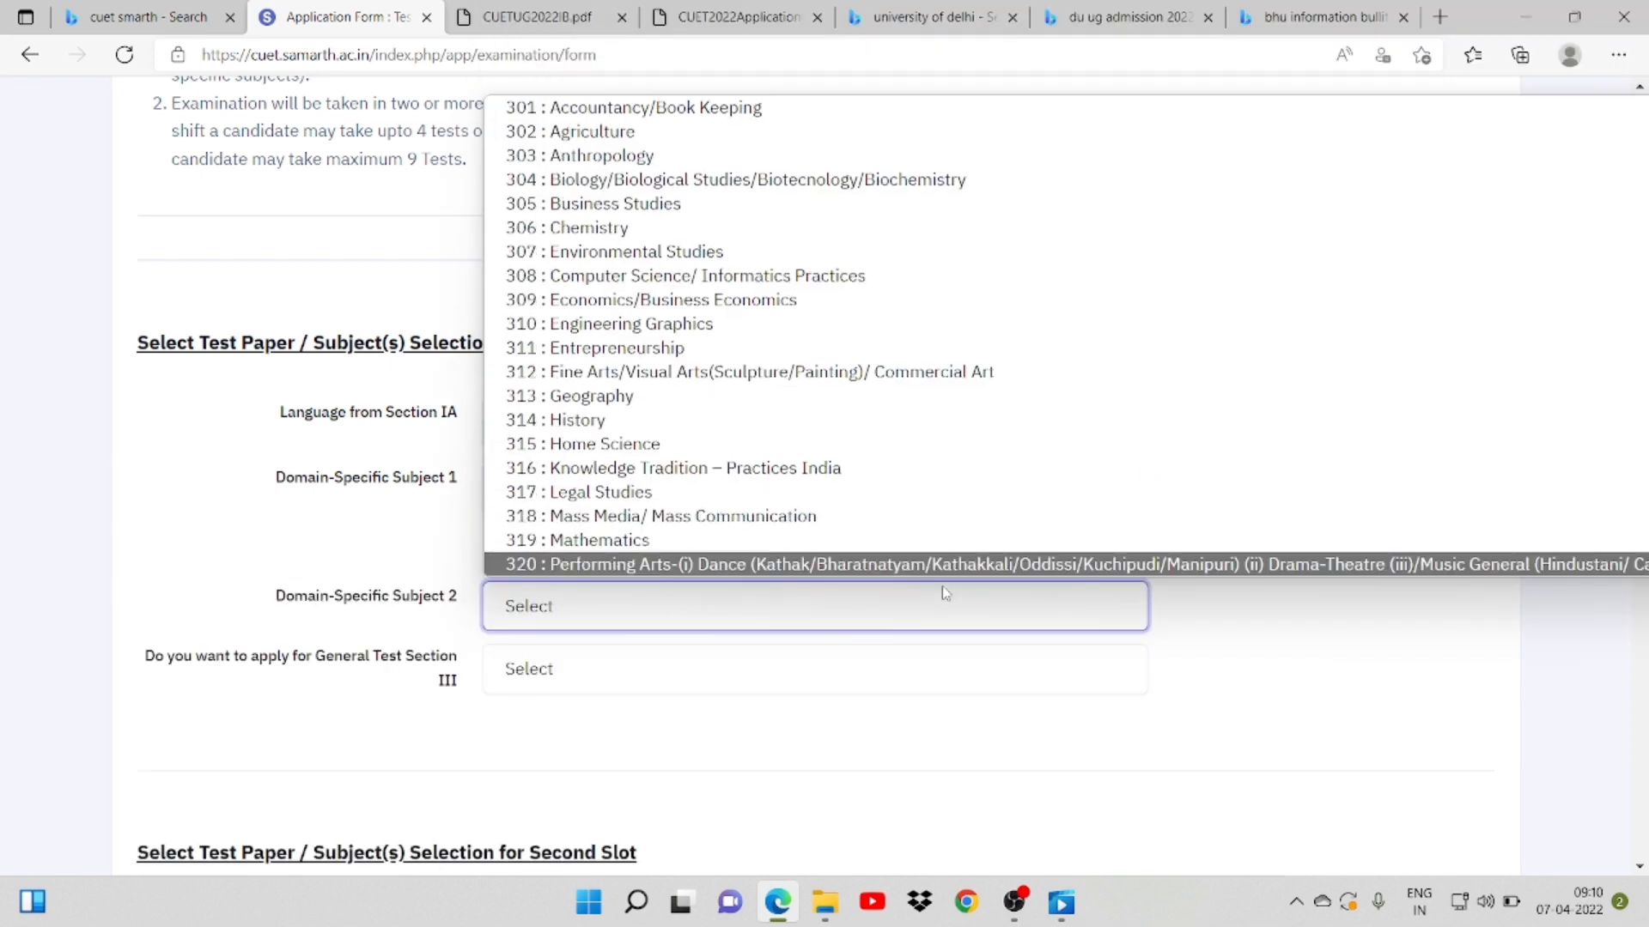
pyautogui.click(944, 592)
pyautogui.click(858, 500)
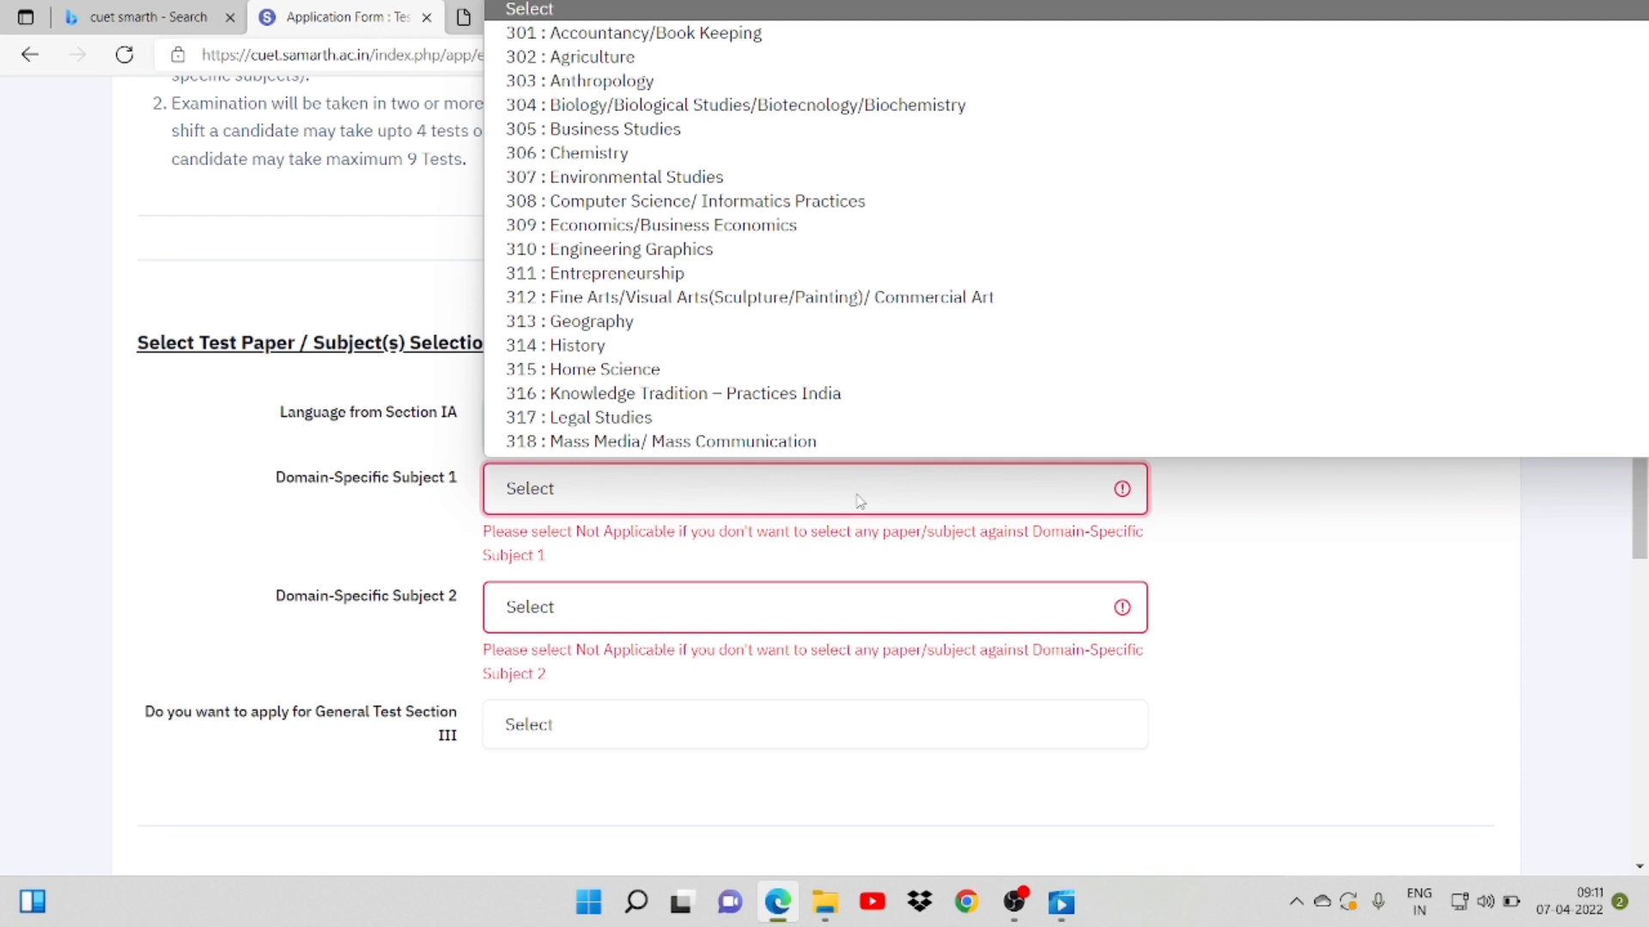
pyautogui.press('Down')
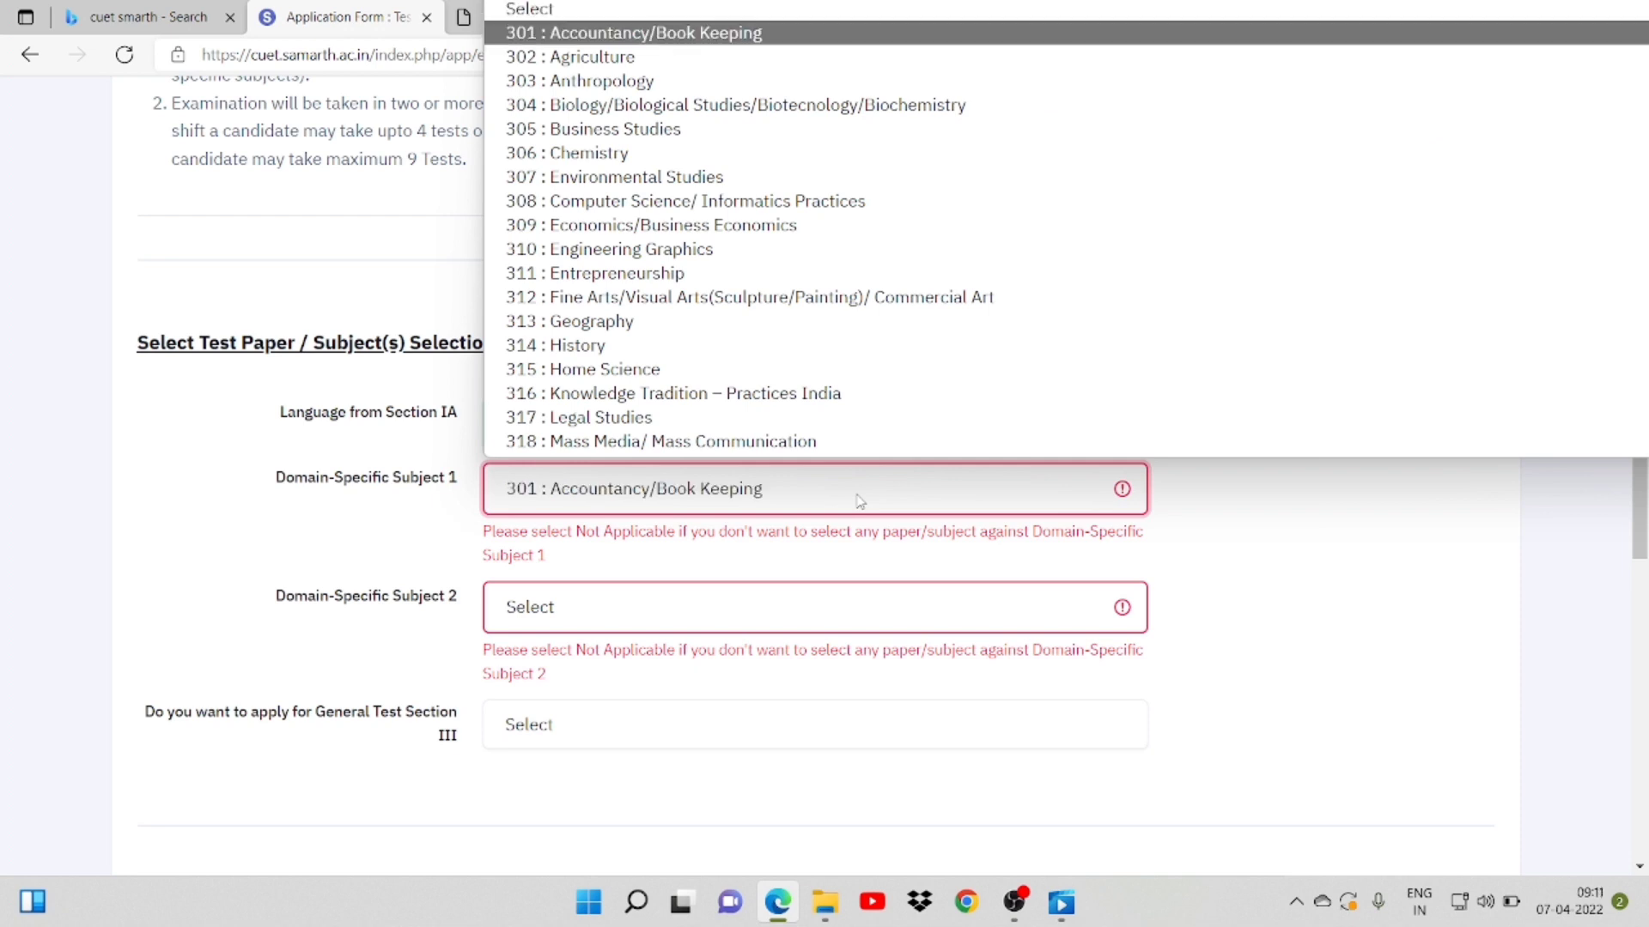
pyautogui.press('Down')
pyautogui.press('Down')
pyautogui.press('Down')
pyautogui.press('Down')
pyautogui.press('Down')
pyautogui.press('Down')
pyautogui.press('Down')
pyautogui.press('Down')
pyautogui.press('Down')
pyautogui.press('Down')
pyautogui.press('Down')
pyautogui.press('Down')
pyautogui.press('Down')
pyautogui.press('Down')
pyautogui.press('Down')
pyautogui.press('Down')
pyautogui.press('Down')
pyautogui.press('Down')
pyautogui.press('Down')
pyautogui.press('Down')
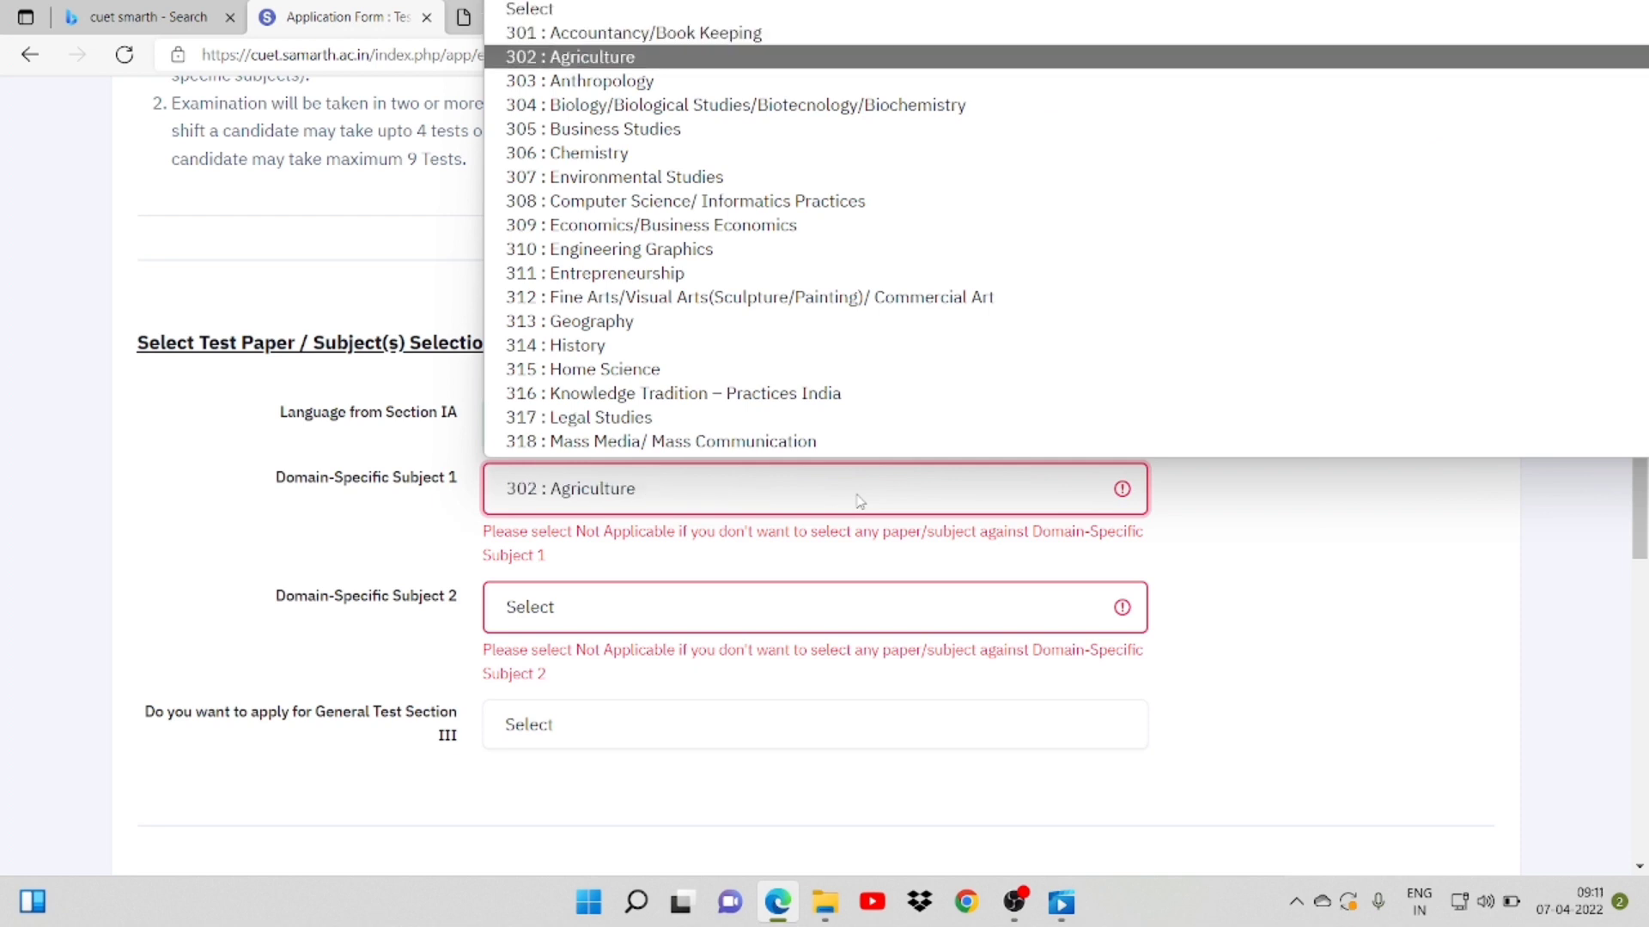
pyautogui.press('Down')
pyautogui.press('Down')
pyautogui.press('Down')
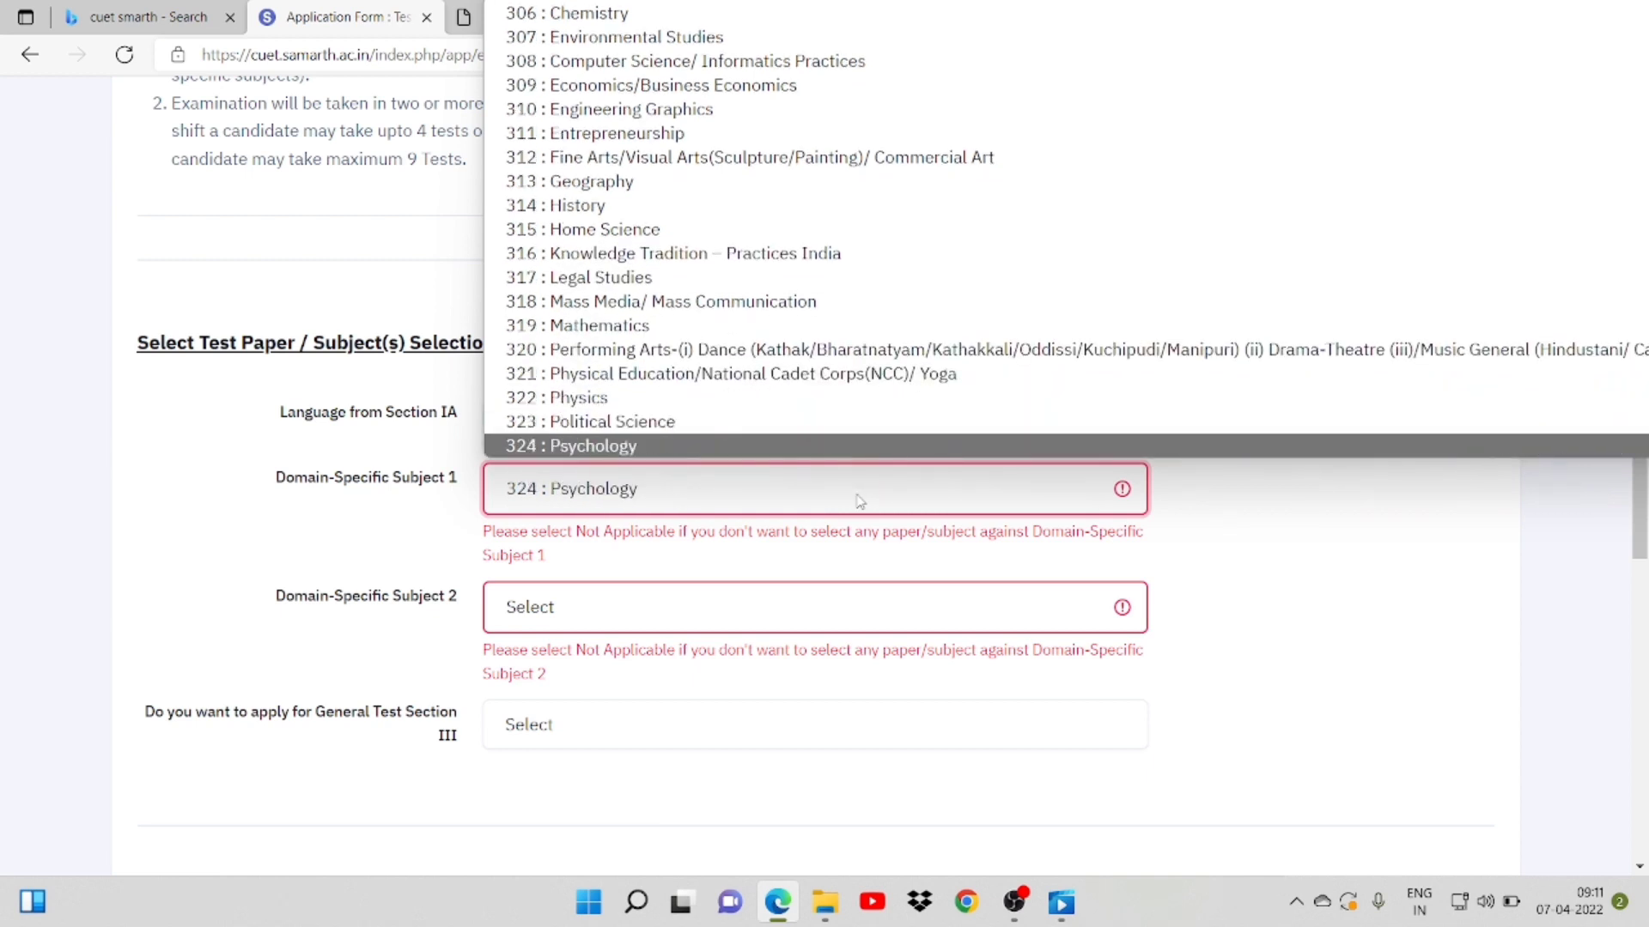
pyautogui.press('Up')
pyautogui.press('Up')
pyautogui.press('Return')
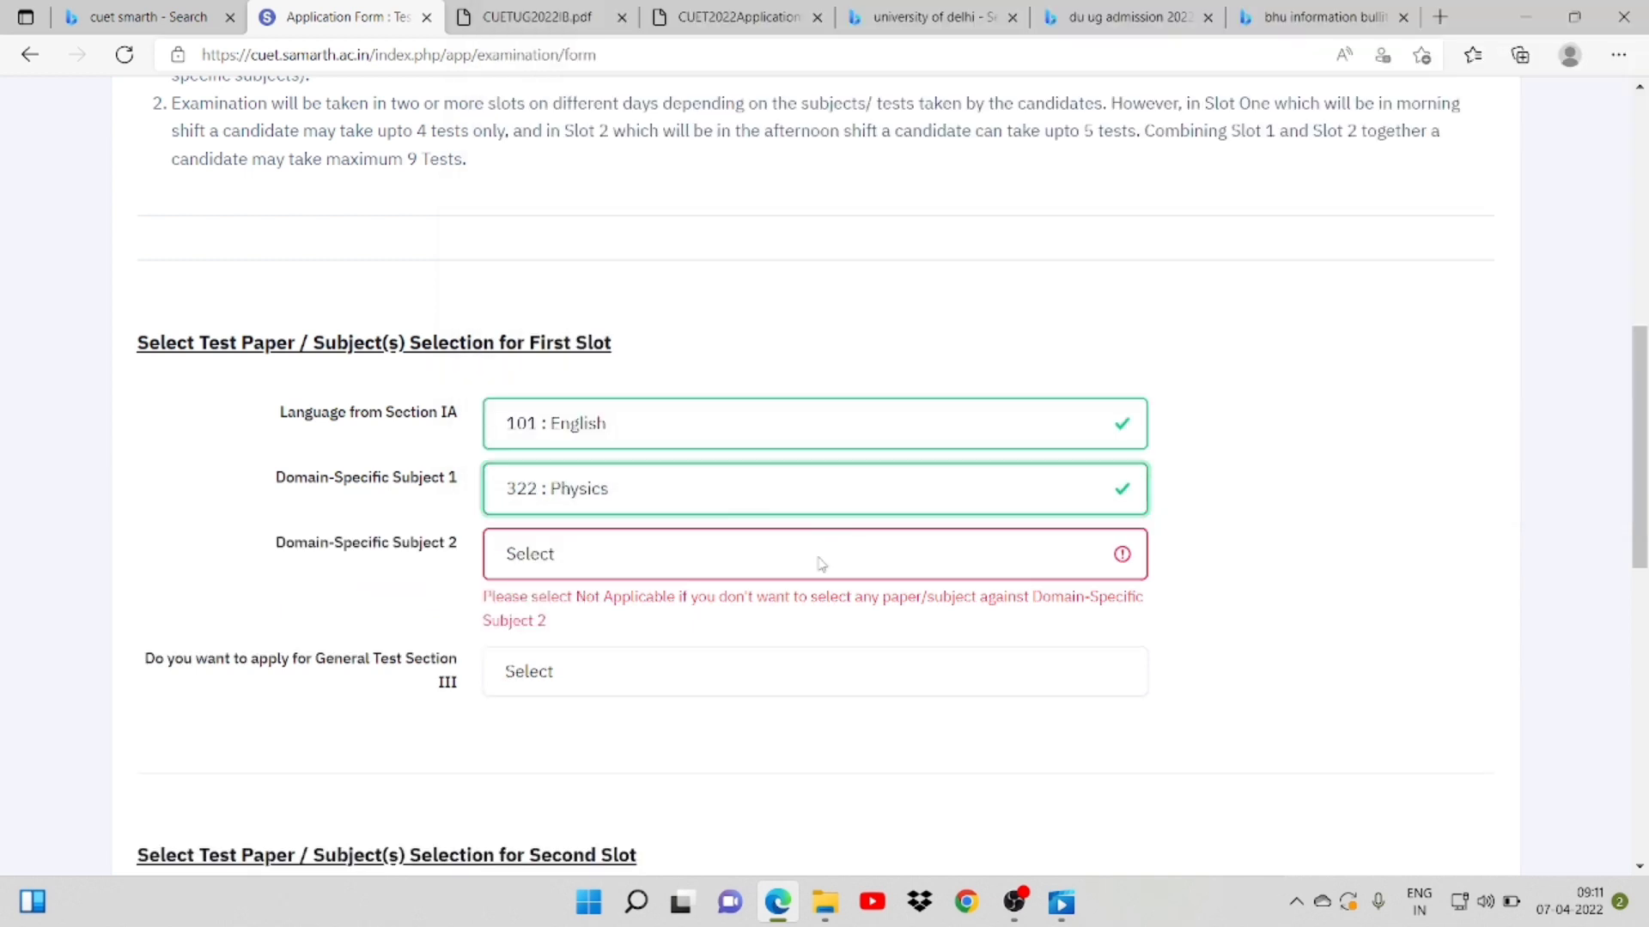
# - Choose 306 : Chemistry as Subject 2 and set General Test Section III to Yes
pyautogui.click(820, 558)
pyautogui.press('Down')
pyautogui.press('Down')
pyautogui.press('Down')
pyautogui.press('Down')
pyautogui.press('Down')
pyautogui.press('Down')
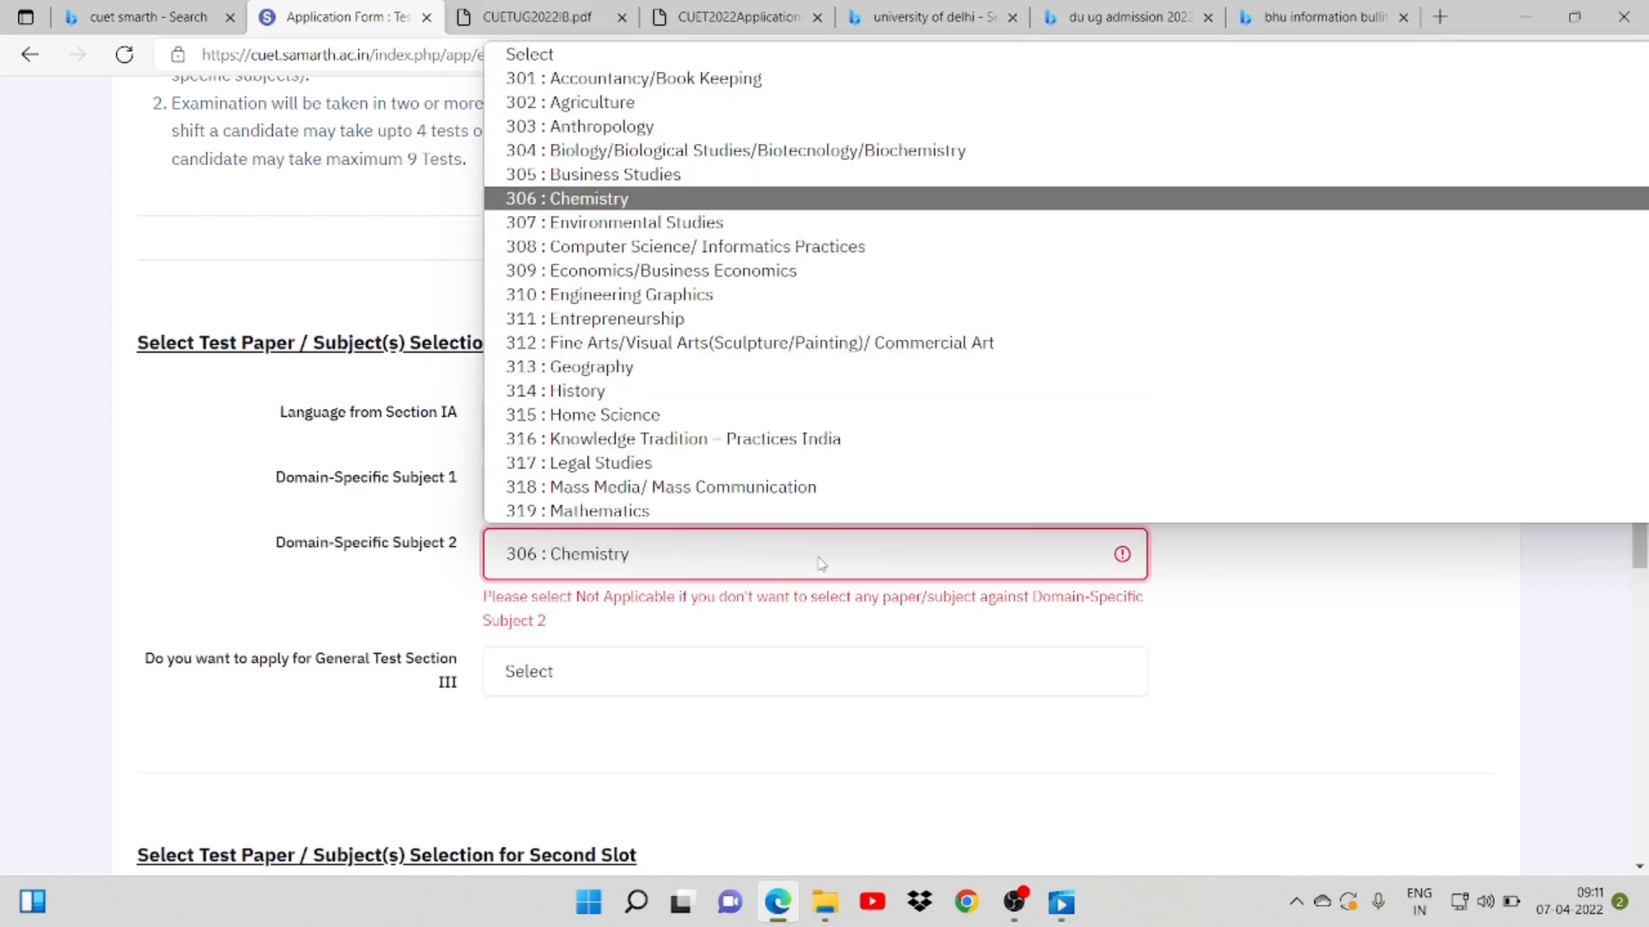
pyautogui.press('Return')
pyautogui.click(766, 635)
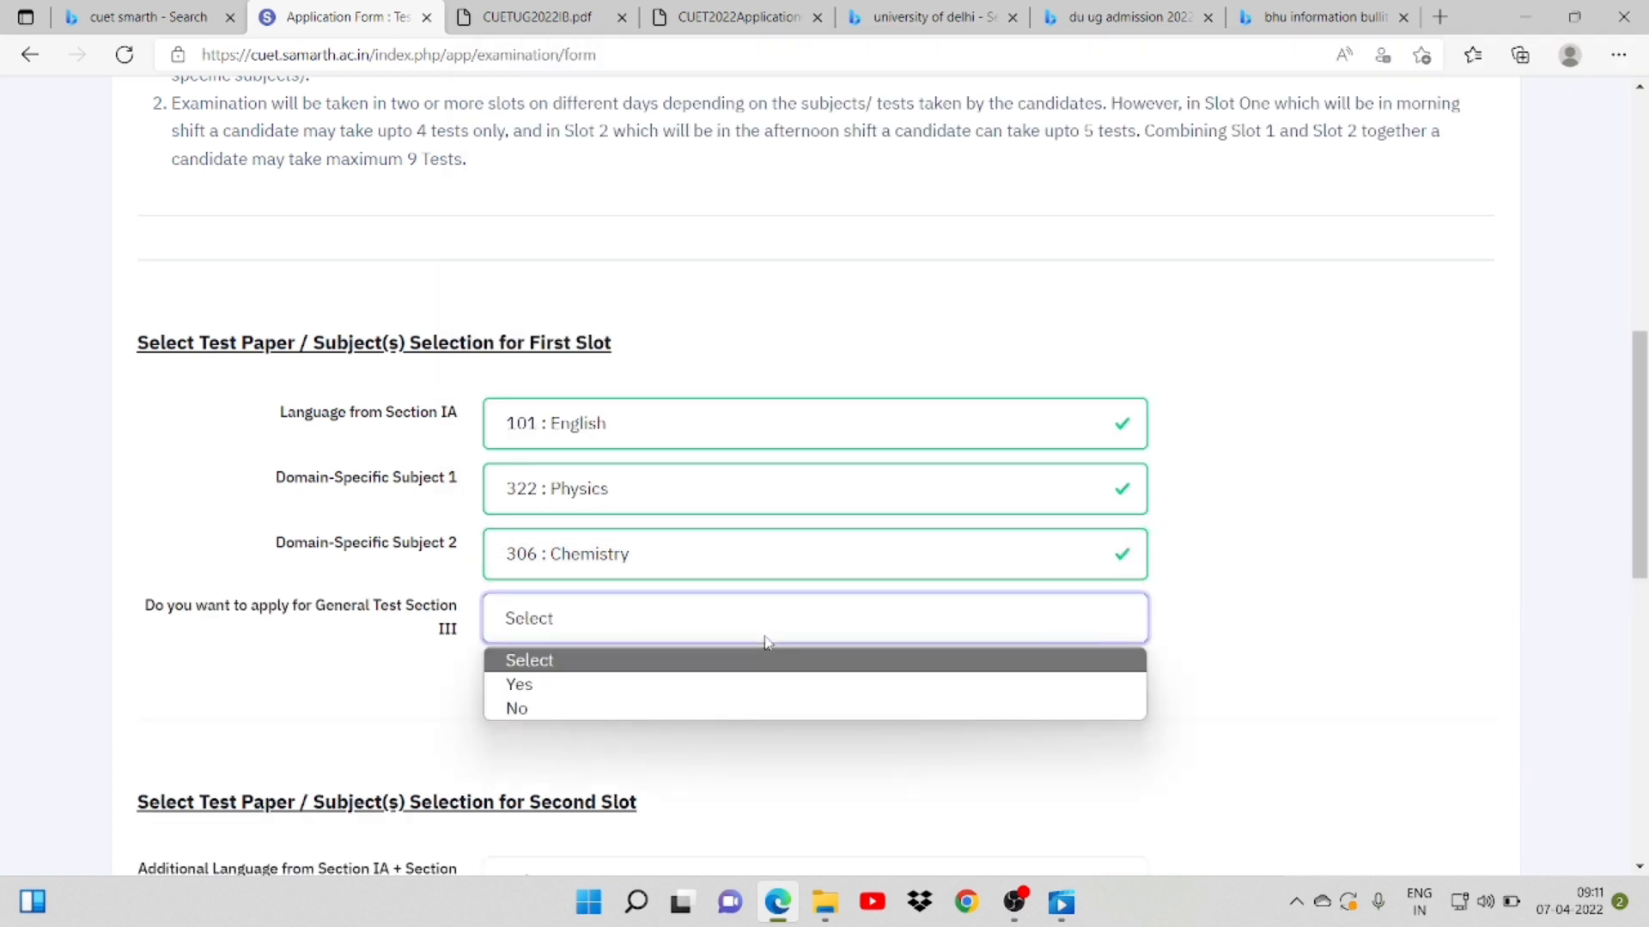
pyautogui.press('Down')
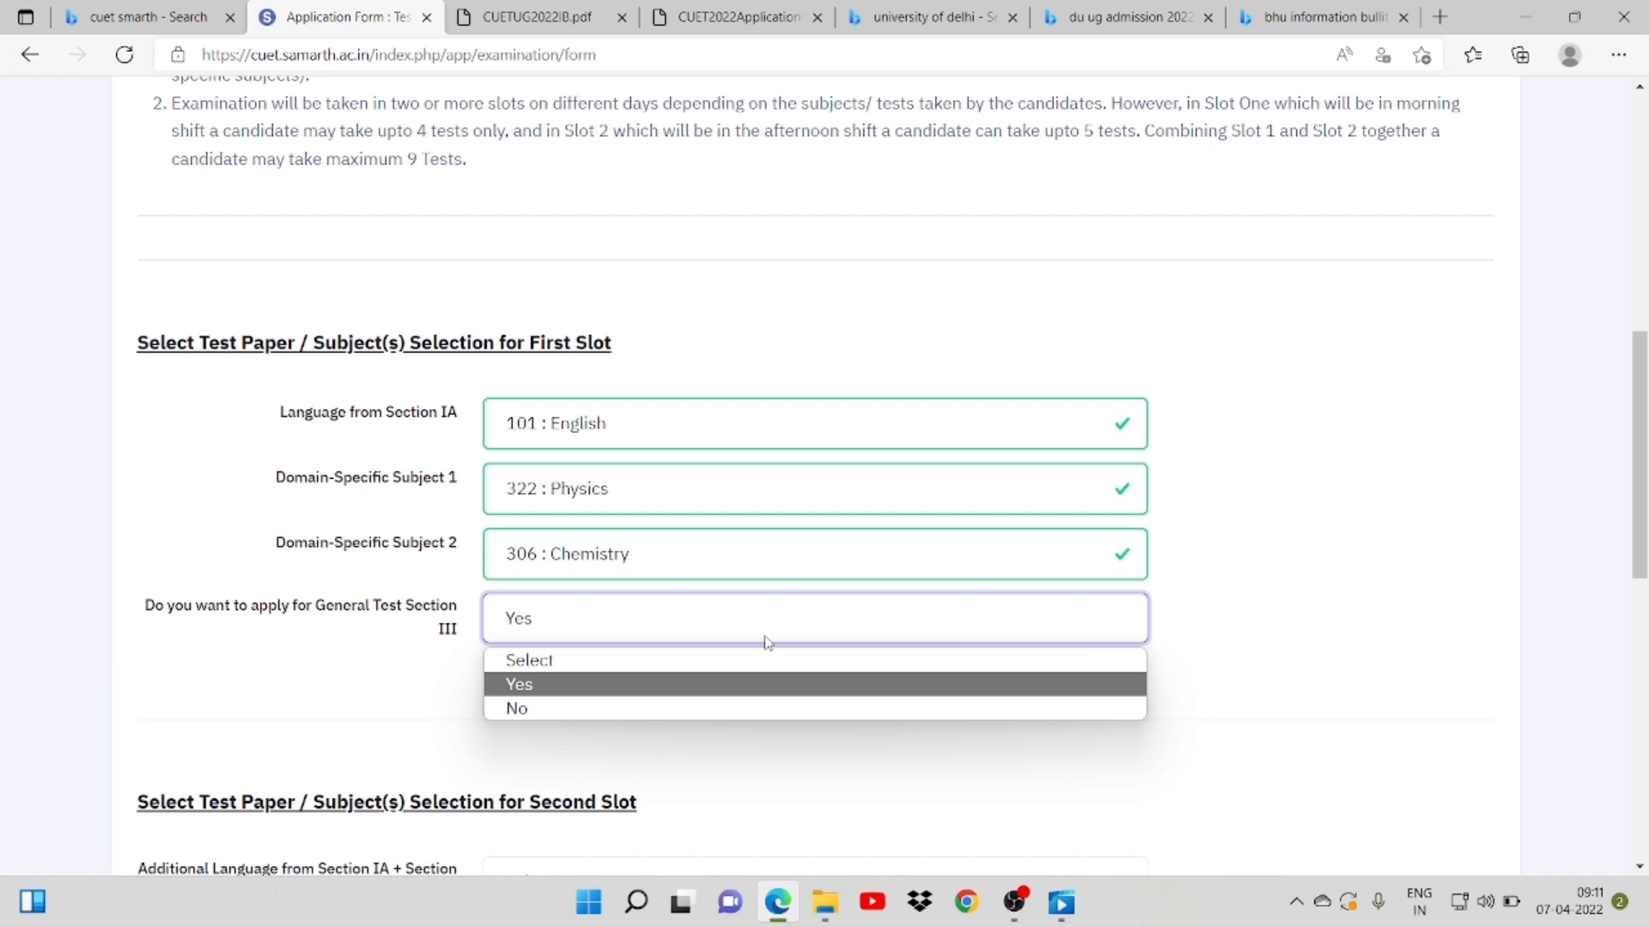
pyautogui.press('Return')
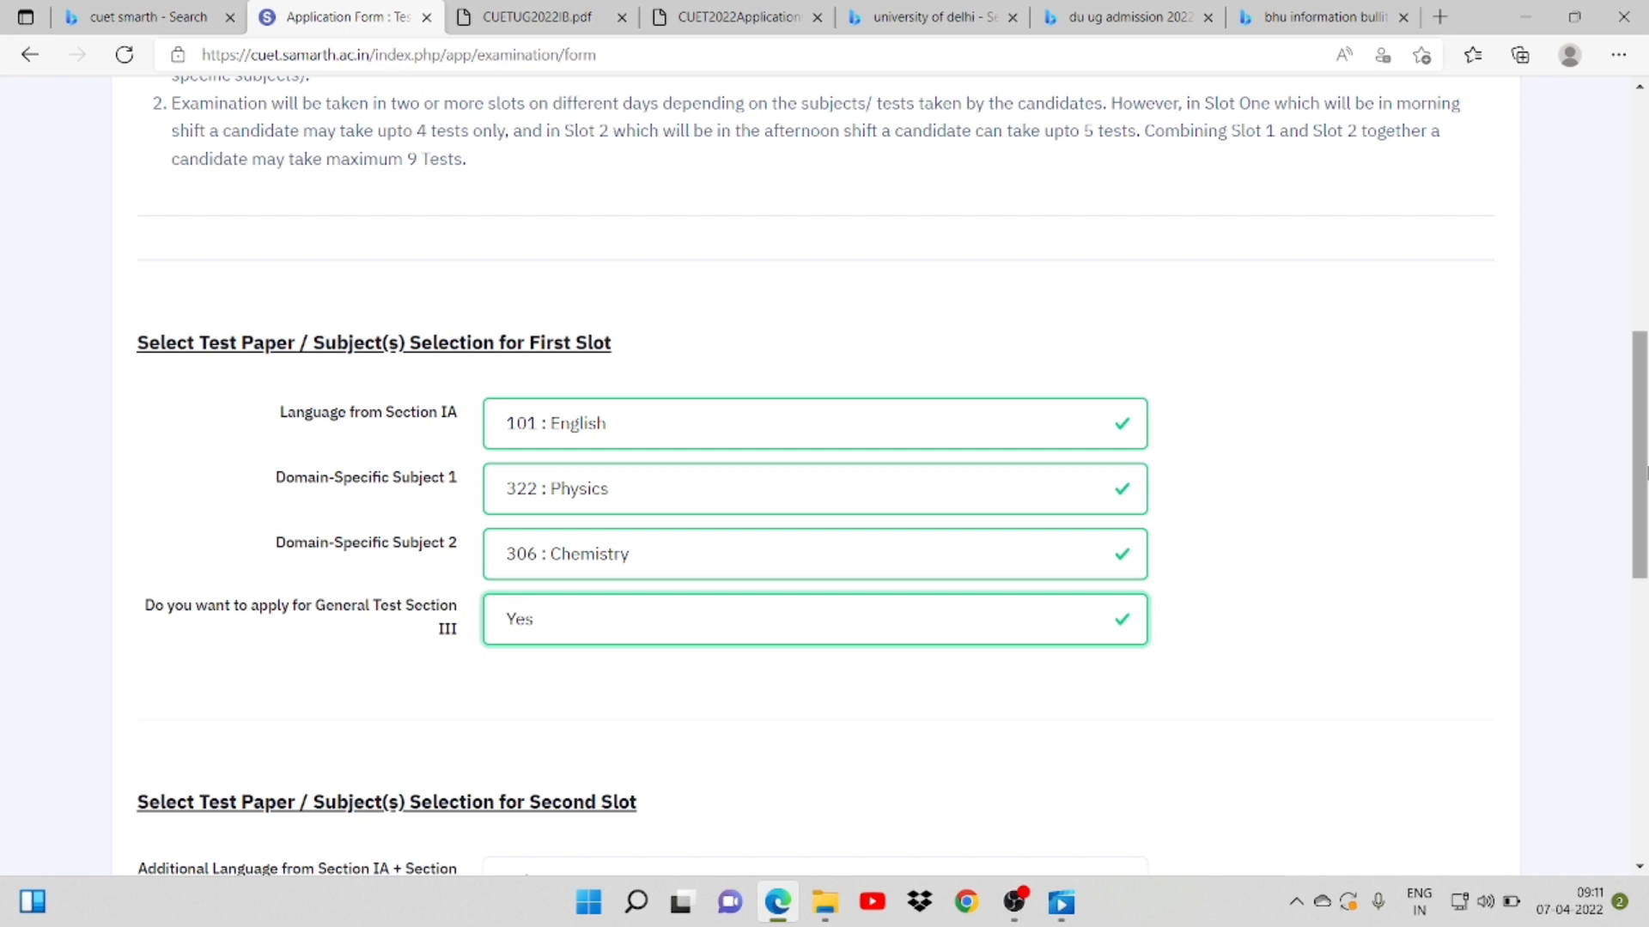
pyautogui.scroll(-2, 1202, 498)
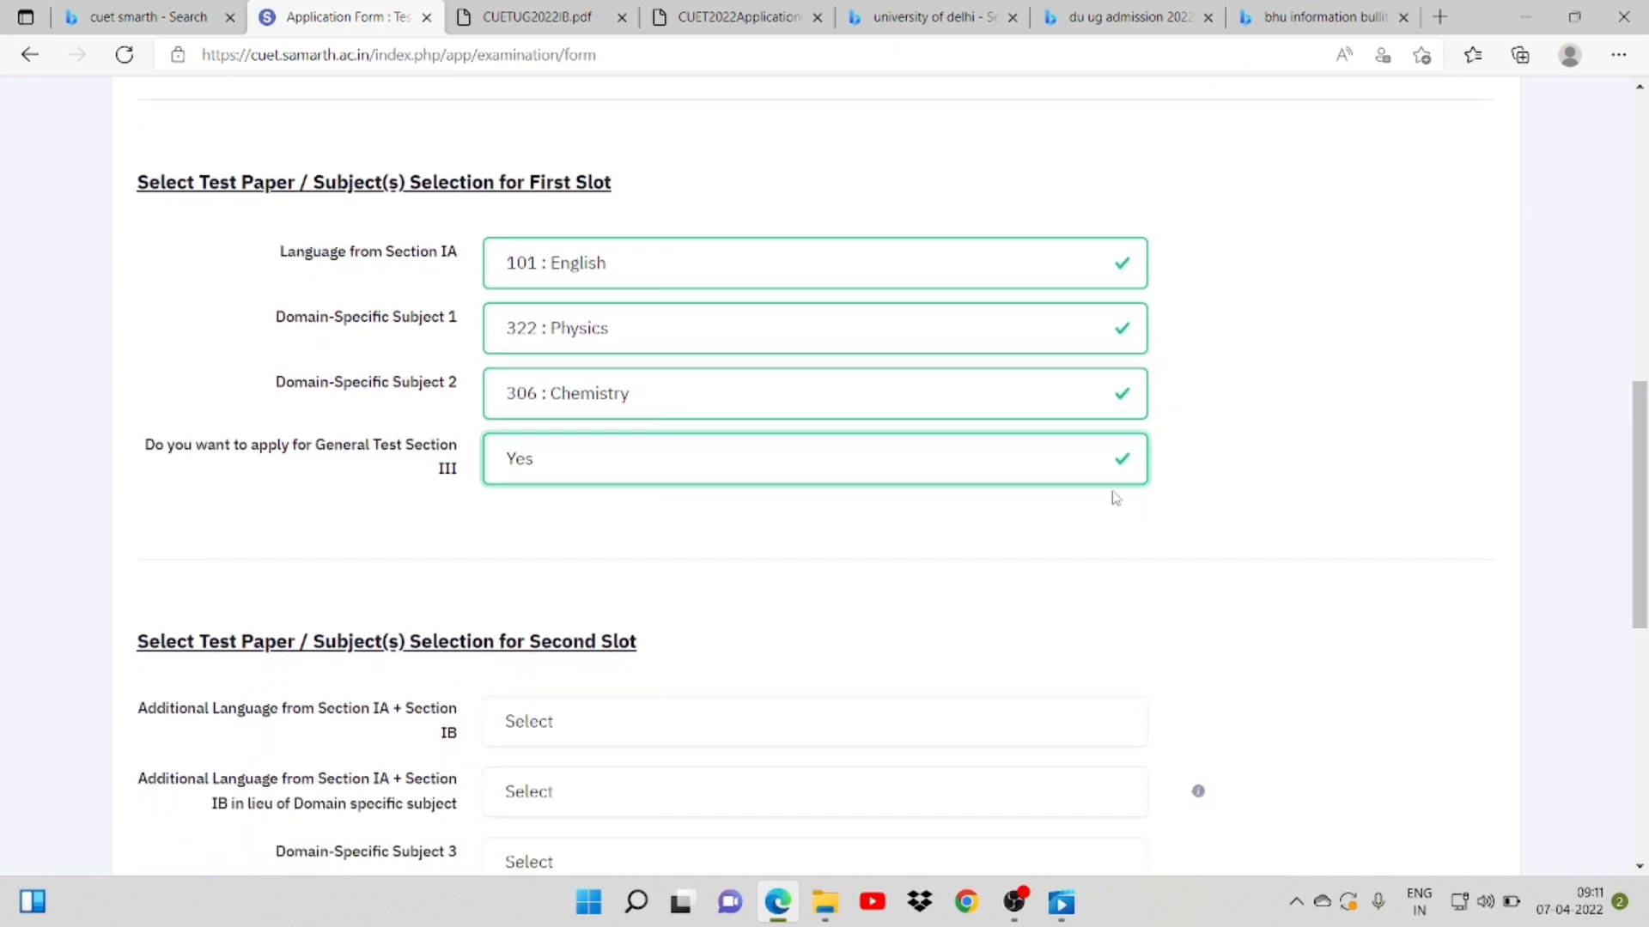
pyautogui.moveTo(463, 454); pyautogui.dragTo(313, 447)
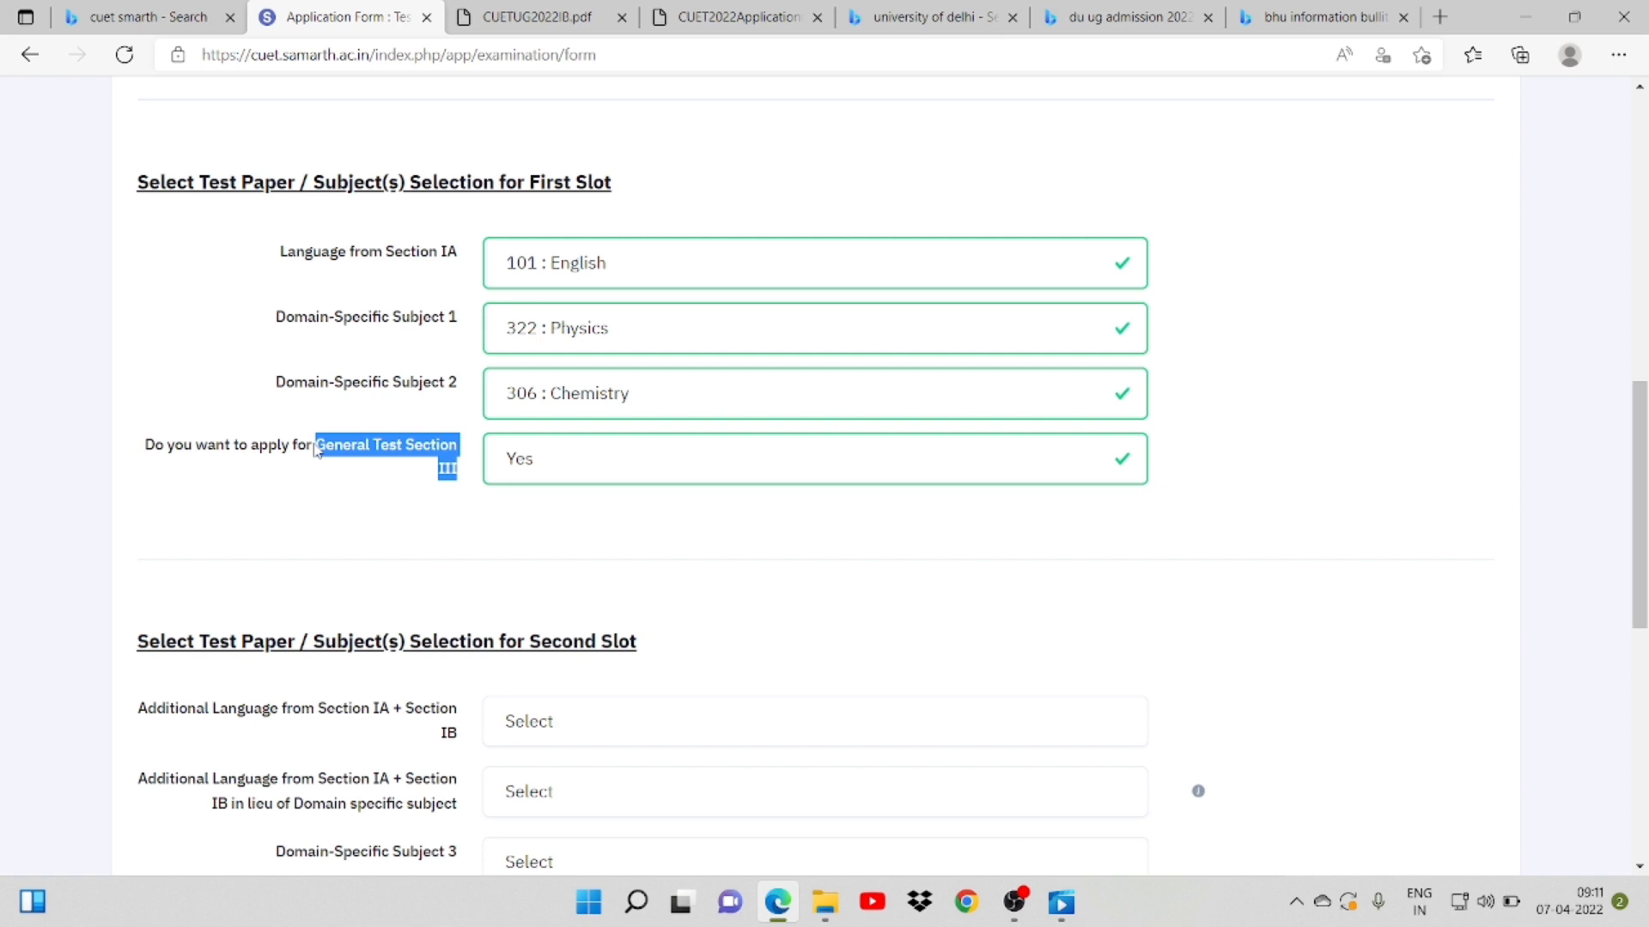
pyautogui.click(380, 522)
# - Set the second-slot additional language to Not Applicable
pyautogui.scroll(-3, 1606, 575)
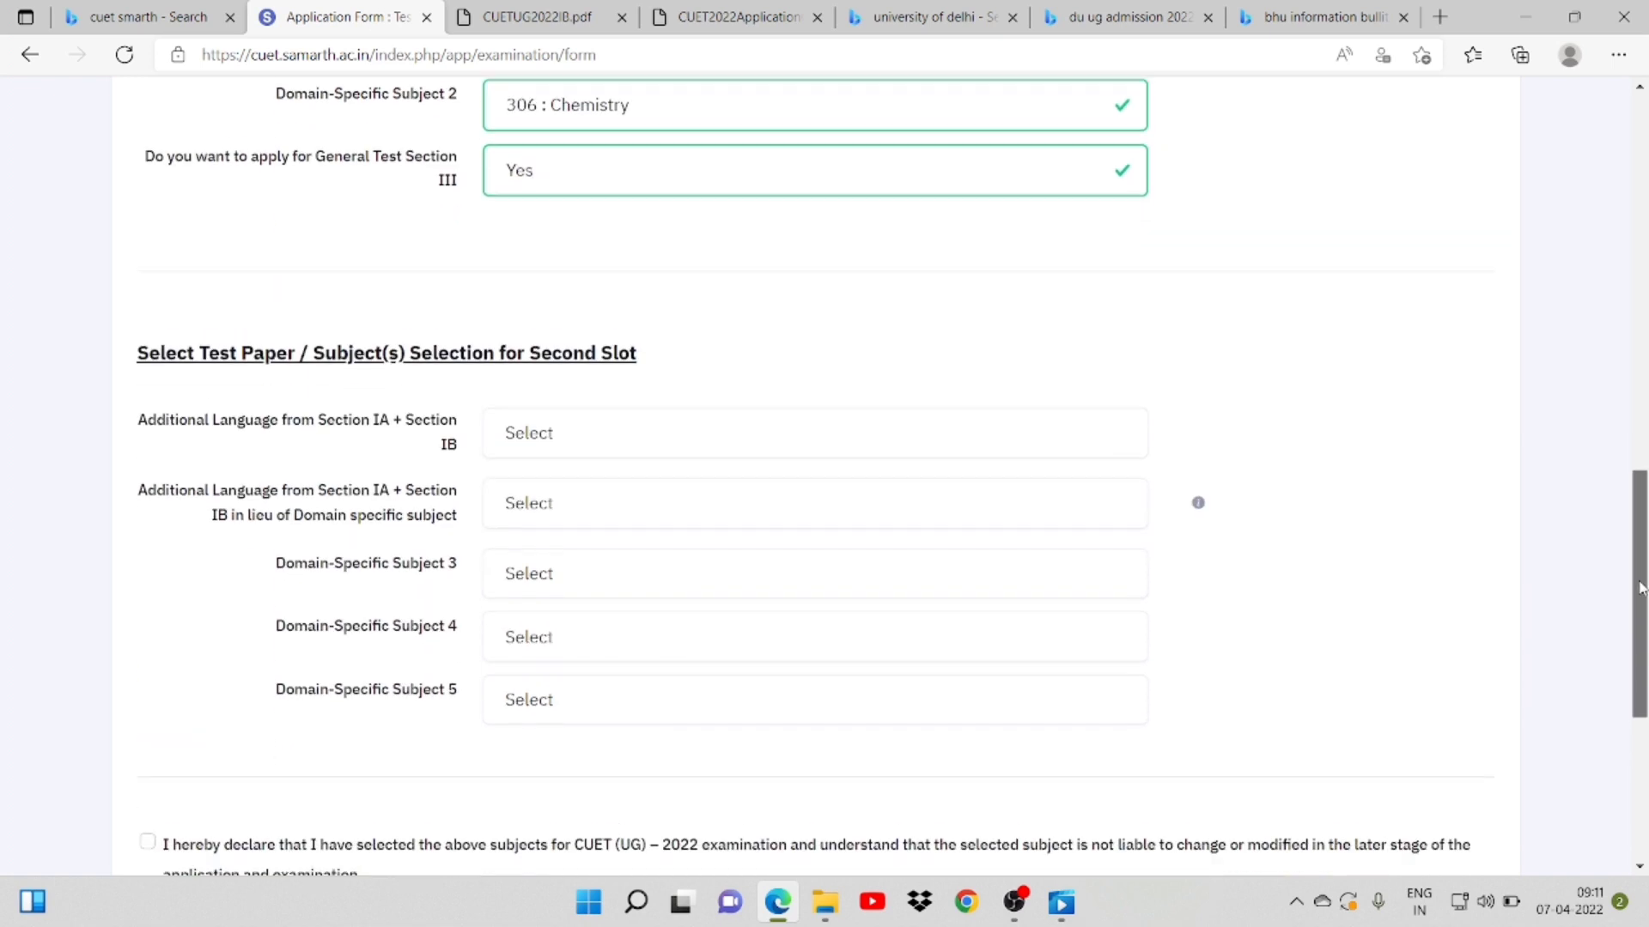
pyautogui.click(1028, 425)
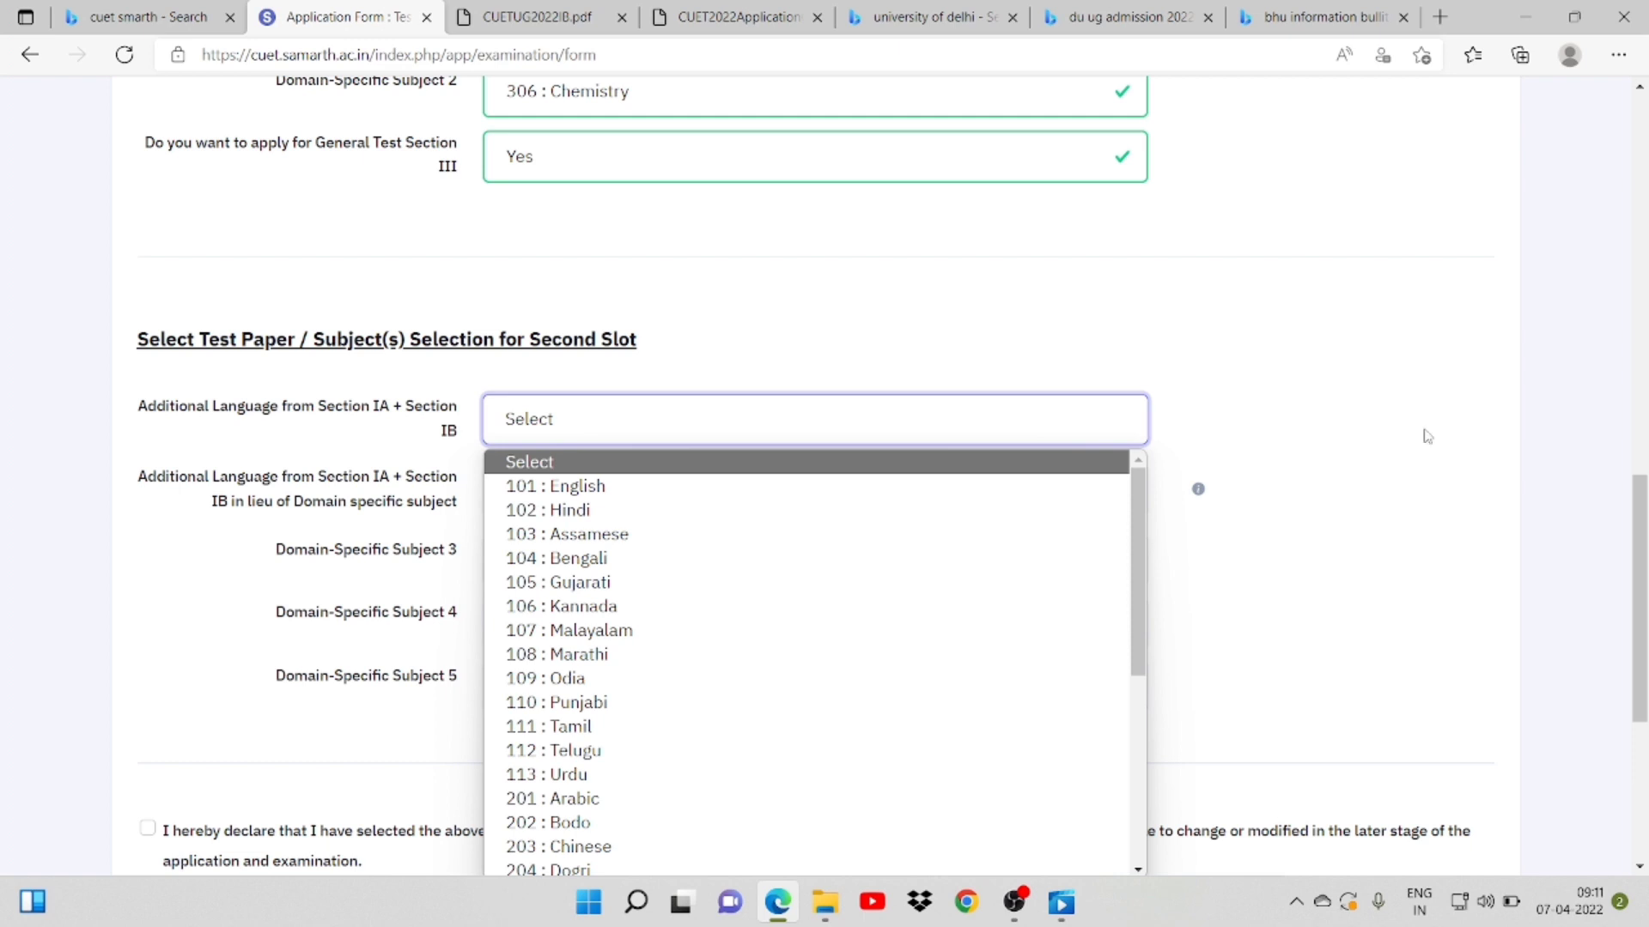
pyautogui.moveTo(1638, 579); pyautogui.dragTo(1623, 481)
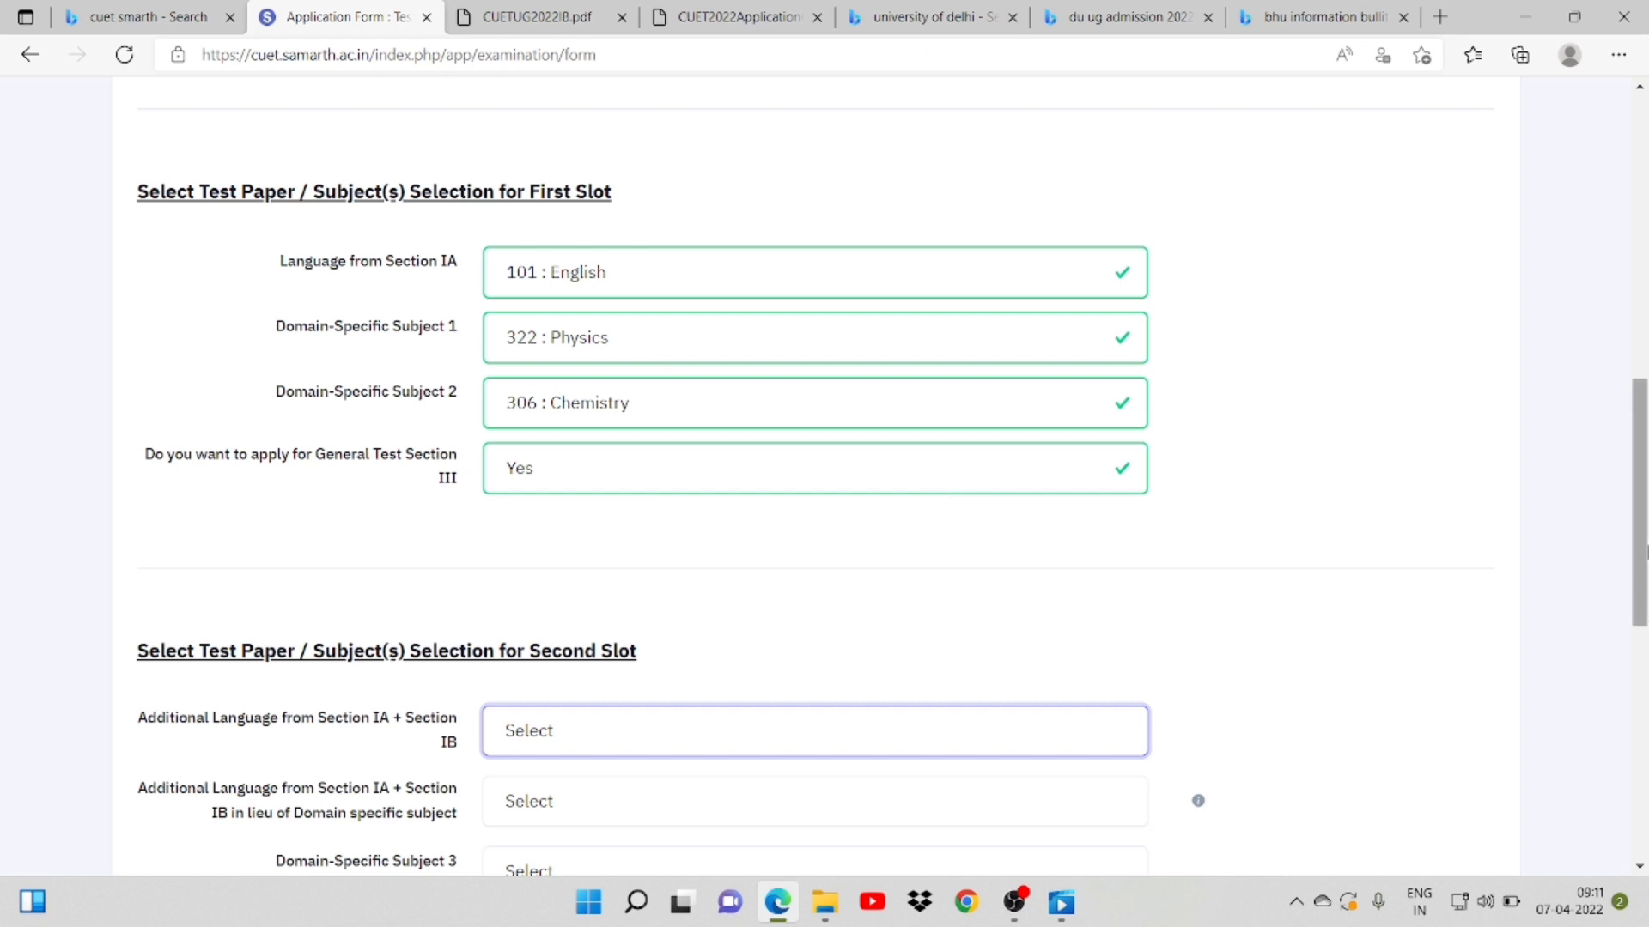
pyautogui.moveTo(1645, 552); pyautogui.dragTo(1644, 577)
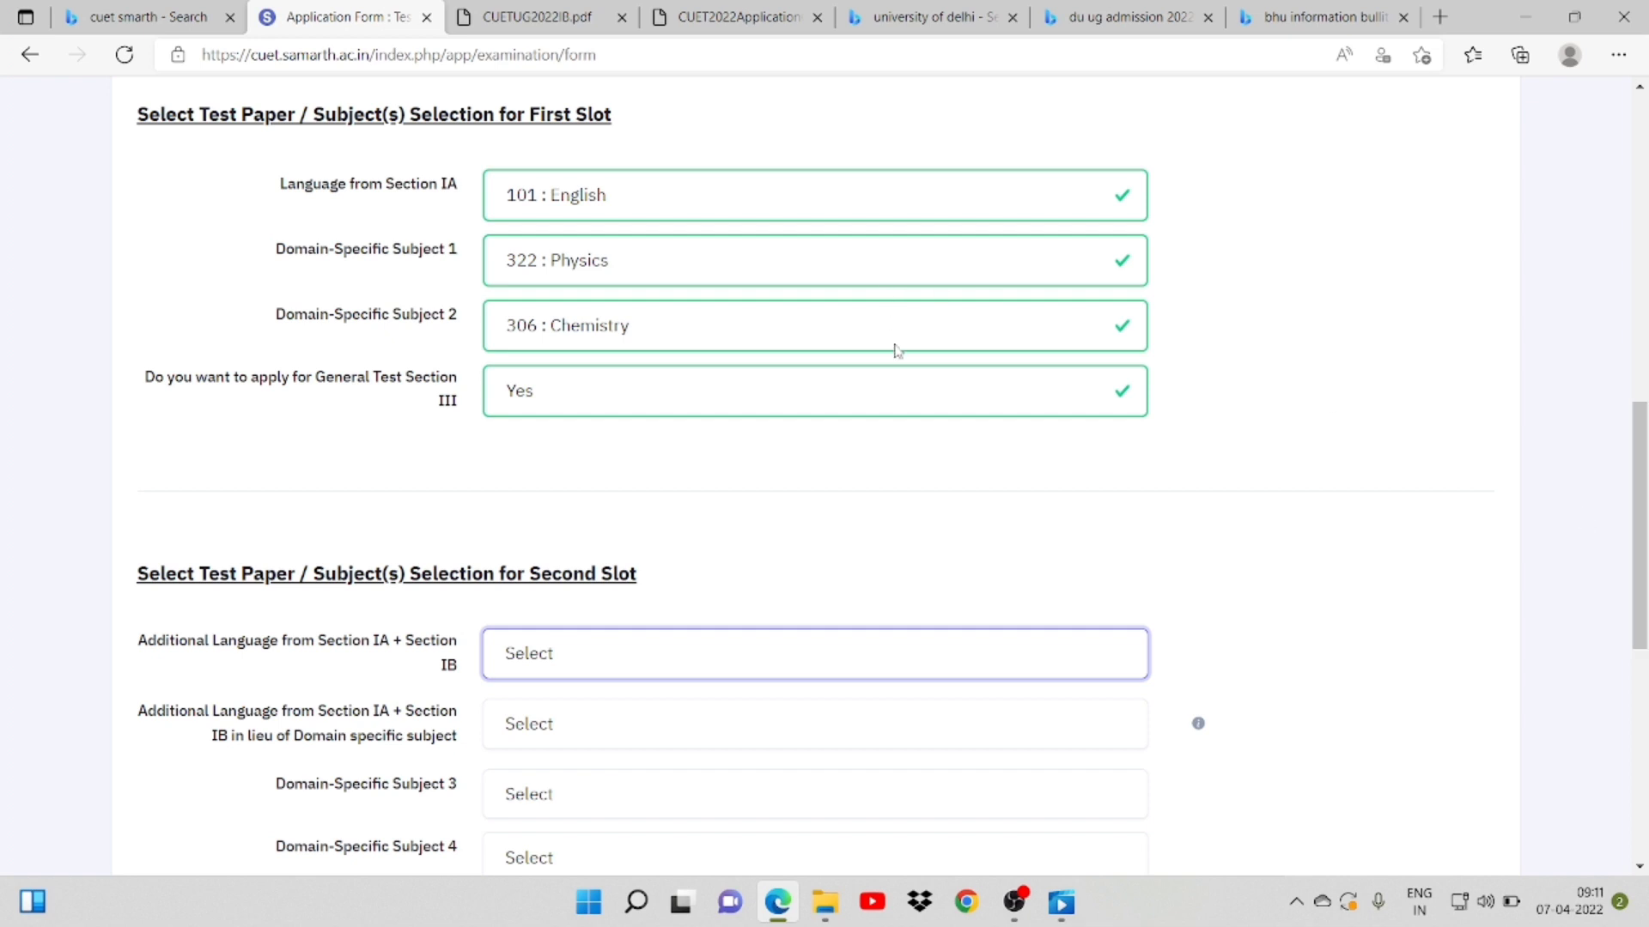
pyautogui.scroll(-2, 1638, 550)
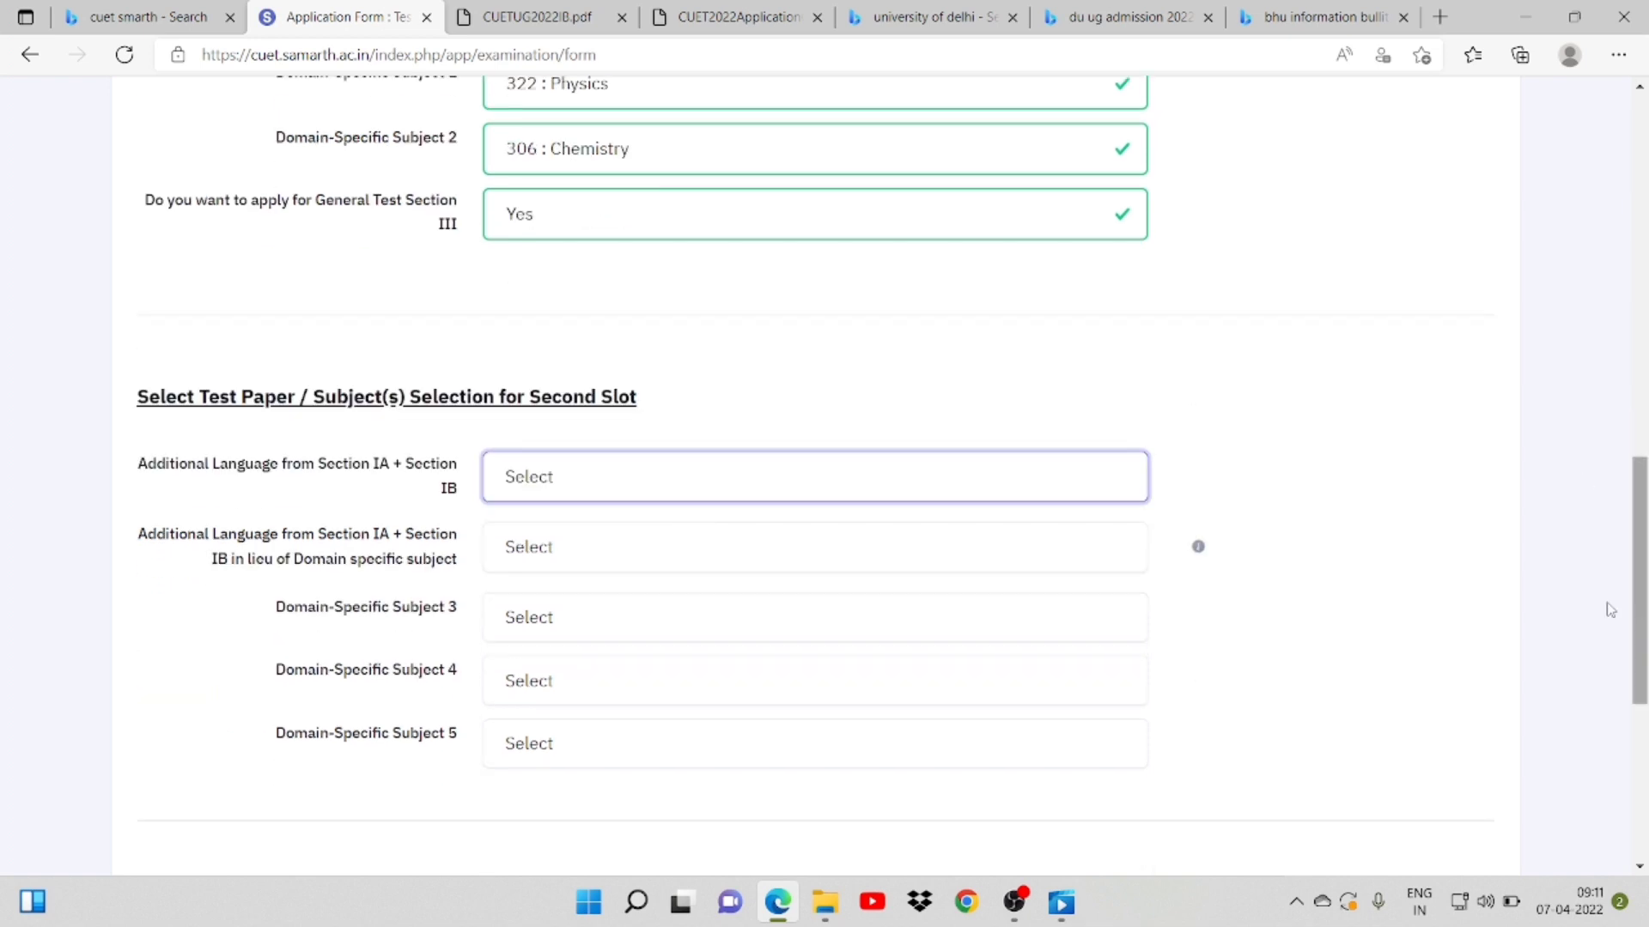
pyautogui.click(856, 491)
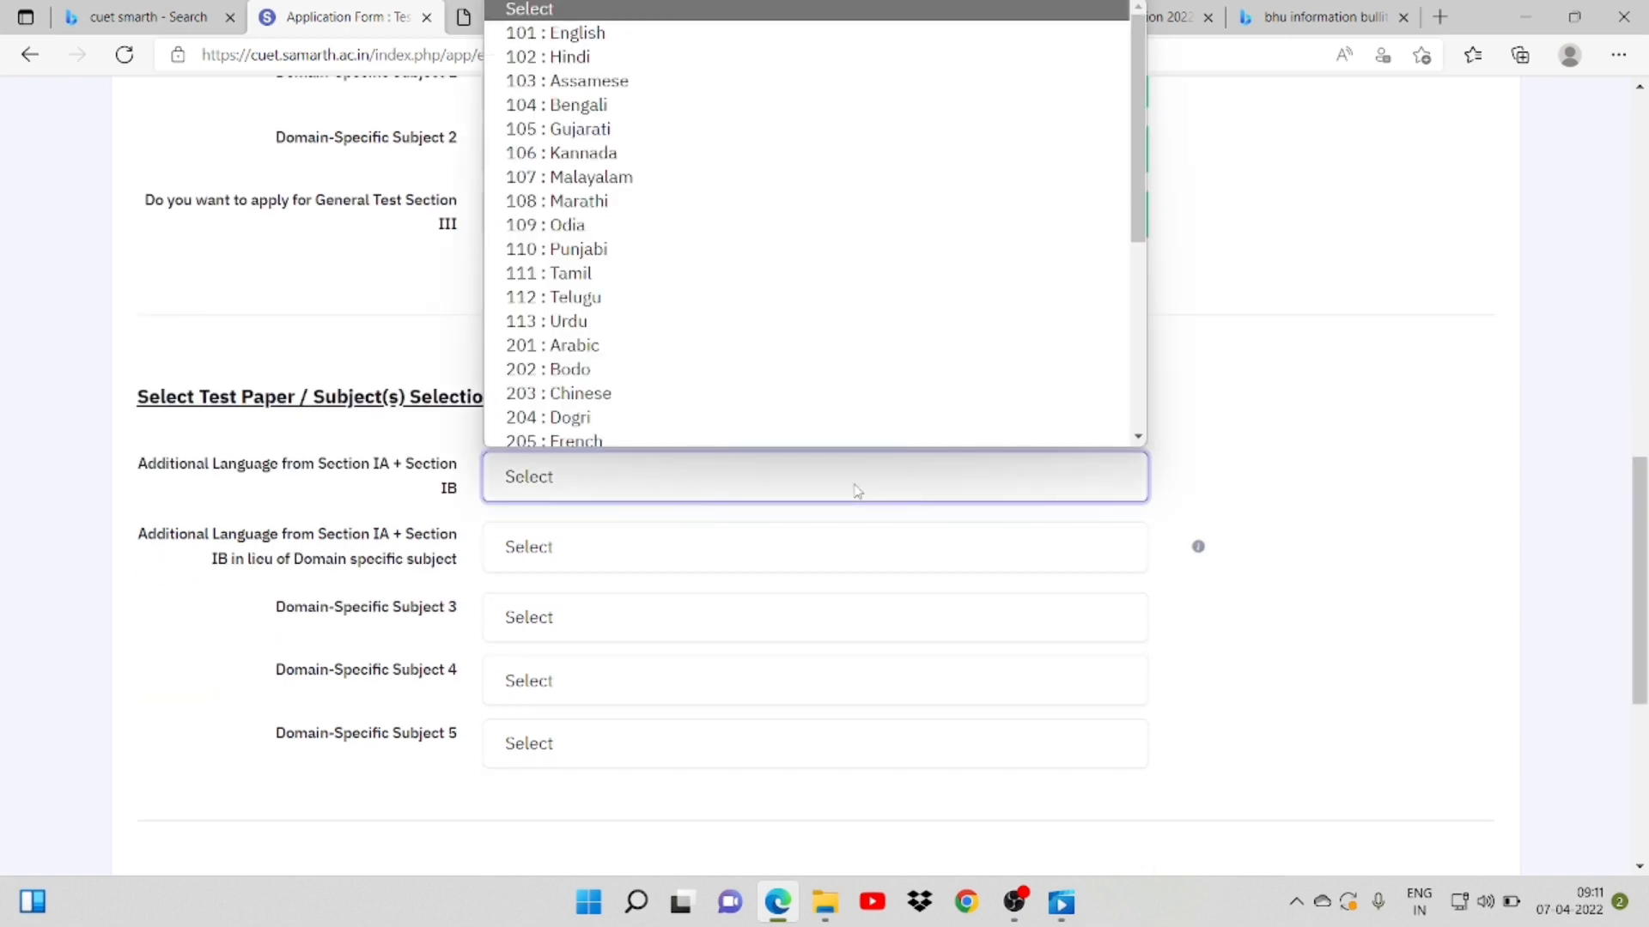
pyautogui.press('Down')
pyautogui.press('Down')
pyautogui.press('Down')
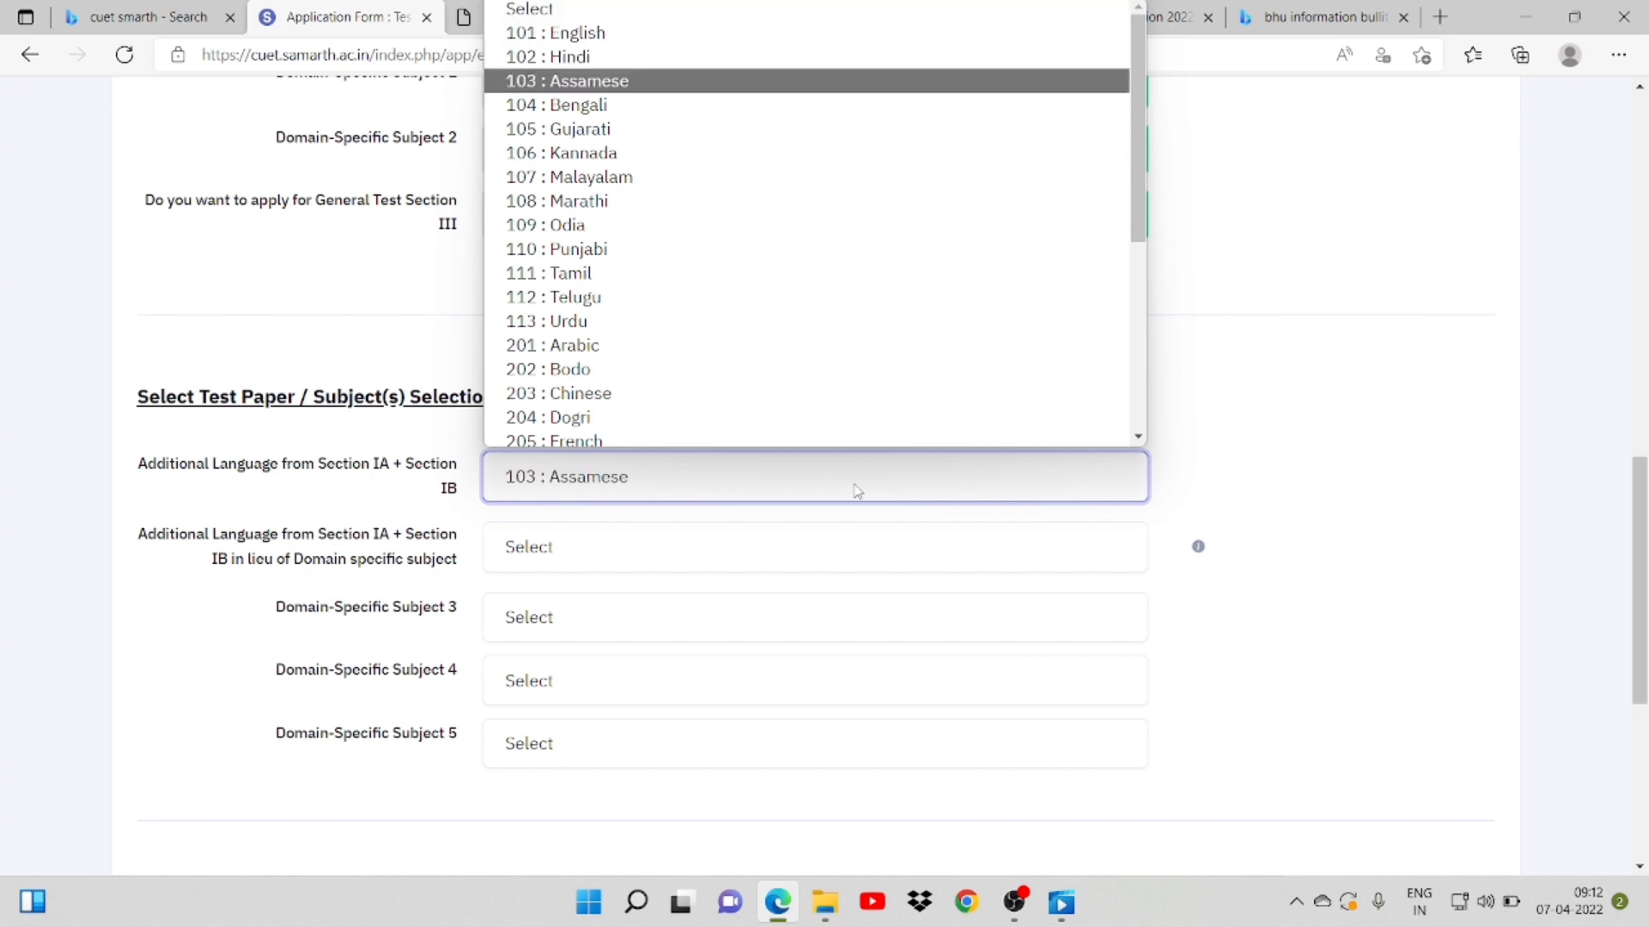
pyautogui.press('Up')
pyautogui.press('Down')
pyautogui.press('Down')
pyautogui.press('Down')
pyautogui.press('Down')
pyautogui.press('Down')
pyautogui.press('Down')
pyautogui.press('Down')
pyautogui.press('Down')
pyautogui.press('Down')
pyautogui.press('Down')
pyautogui.press('Down')
pyautogui.press('Down')
pyautogui.press('Down')
pyautogui.press('Down')
pyautogui.press('Down')
pyautogui.press('Down')
pyautogui.press('Down')
pyautogui.press('Down')
pyautogui.press('Down')
pyautogui.press('Down')
pyautogui.press('Return')
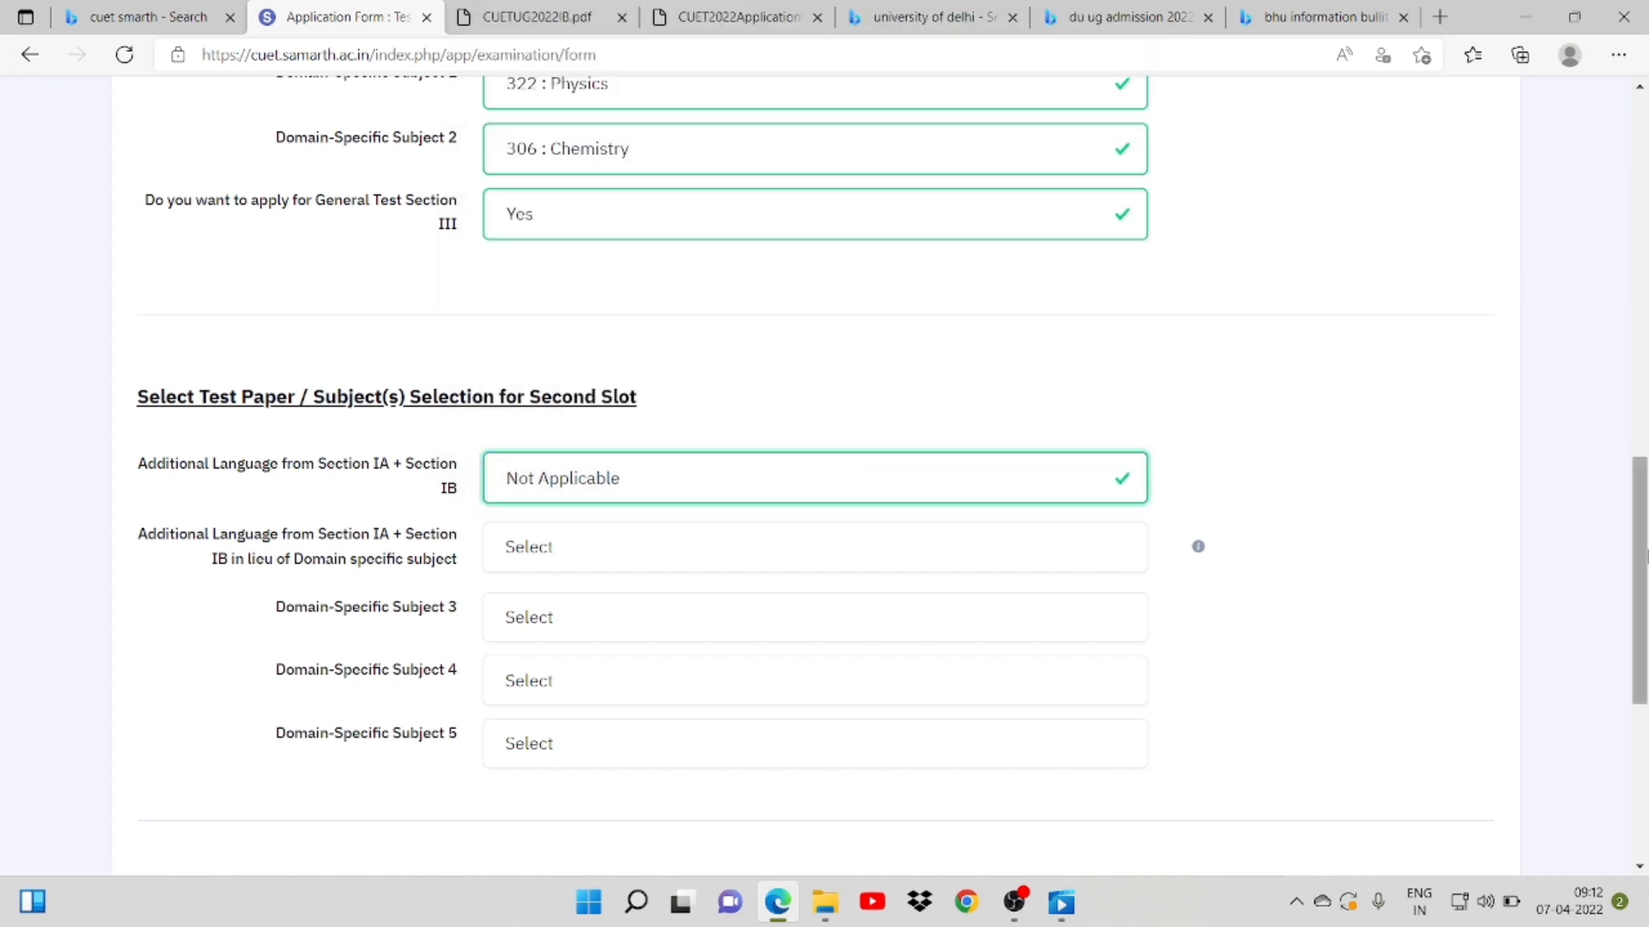
# - Set the additional language in lieu of a domain subject to Not Applicable
pyautogui.scroll(-1, 1019, 501)
pyautogui.click(988, 534)
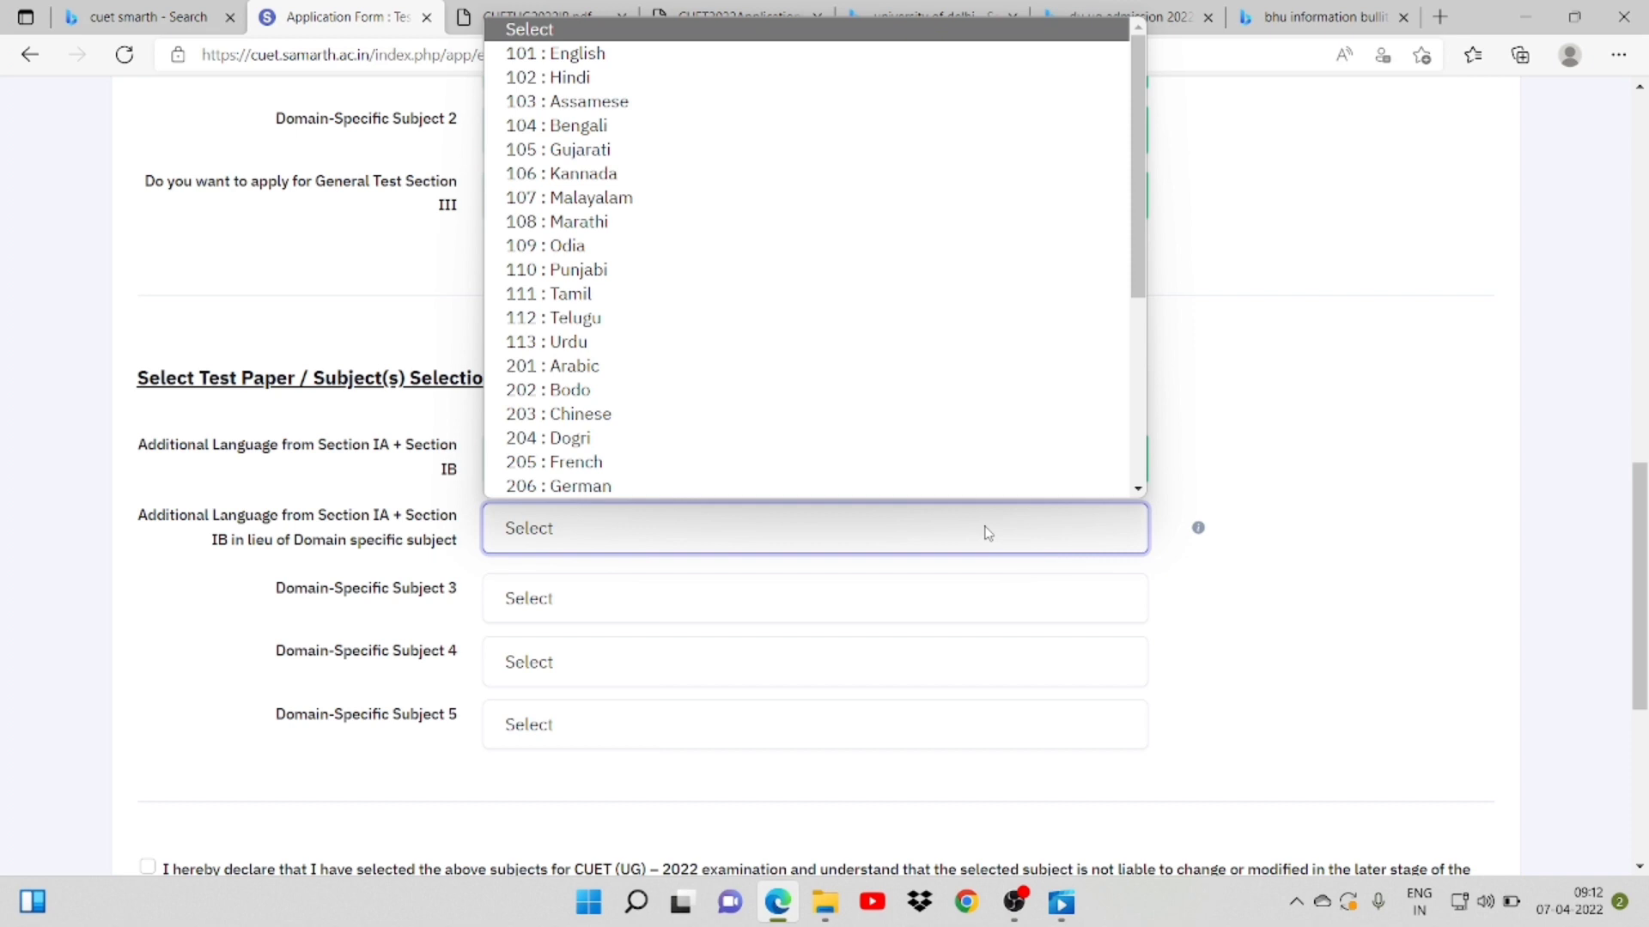
pyautogui.press('Down')
pyautogui.press('Down')
pyautogui.press('Down')
pyautogui.press('Down')
pyautogui.press('Down')
pyautogui.press('Down')
pyautogui.press('Down')
pyautogui.press('Down')
pyautogui.press('Down')
pyautogui.press('Down')
pyautogui.press('Down')
pyautogui.press('Down')
pyautogui.press('Down')
pyautogui.press('Down')
pyautogui.press('Down')
pyautogui.press('Down')
pyautogui.press('Down')
pyautogui.press('Down')
pyautogui.press('Down')
pyautogui.press('Down')
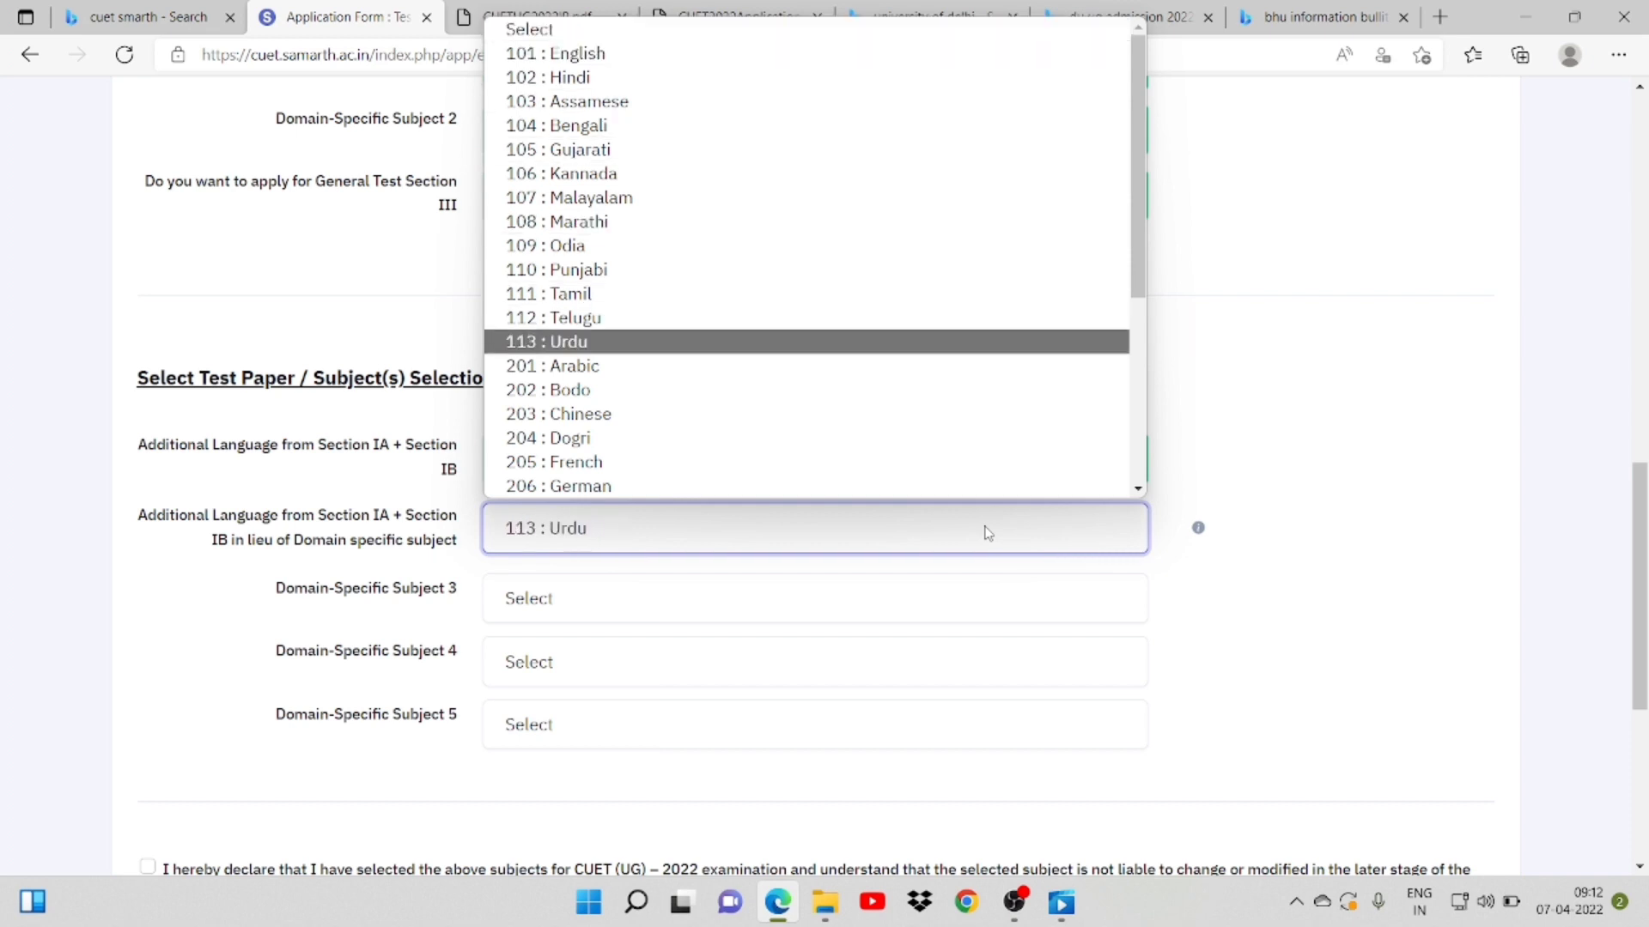
pyautogui.press('Return')
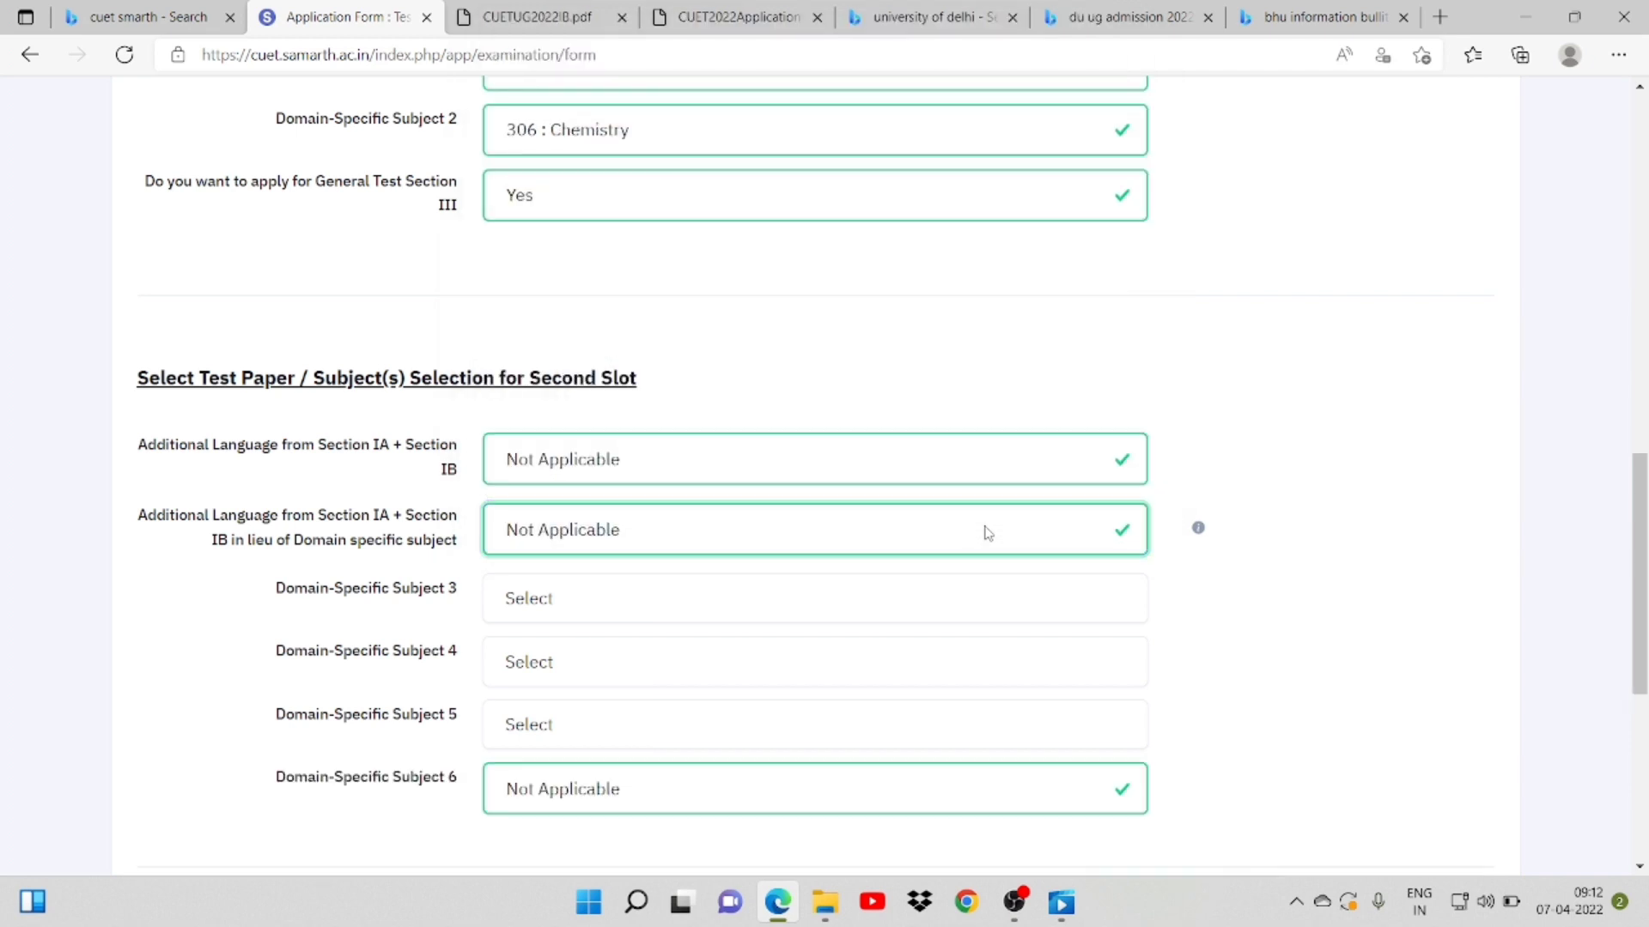
pyautogui.click(870, 605)
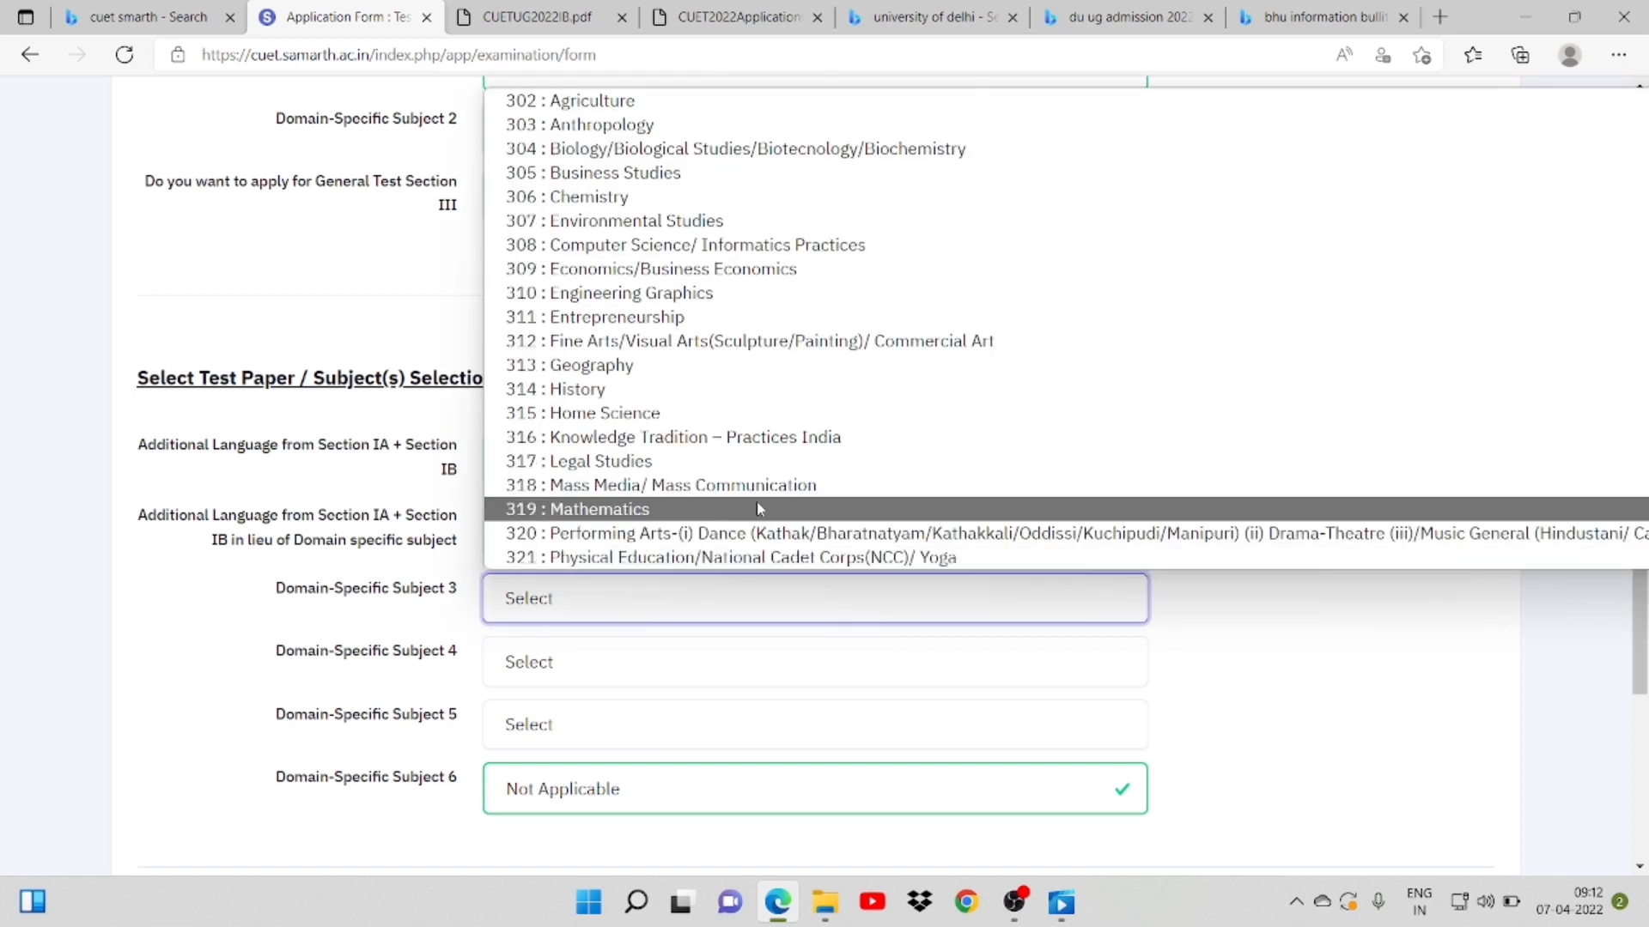
# - Pick 319 Mathematics for subject 3 and 321 Physical Education/NCC/Yoga for subject 4
pyautogui.click(755, 506)
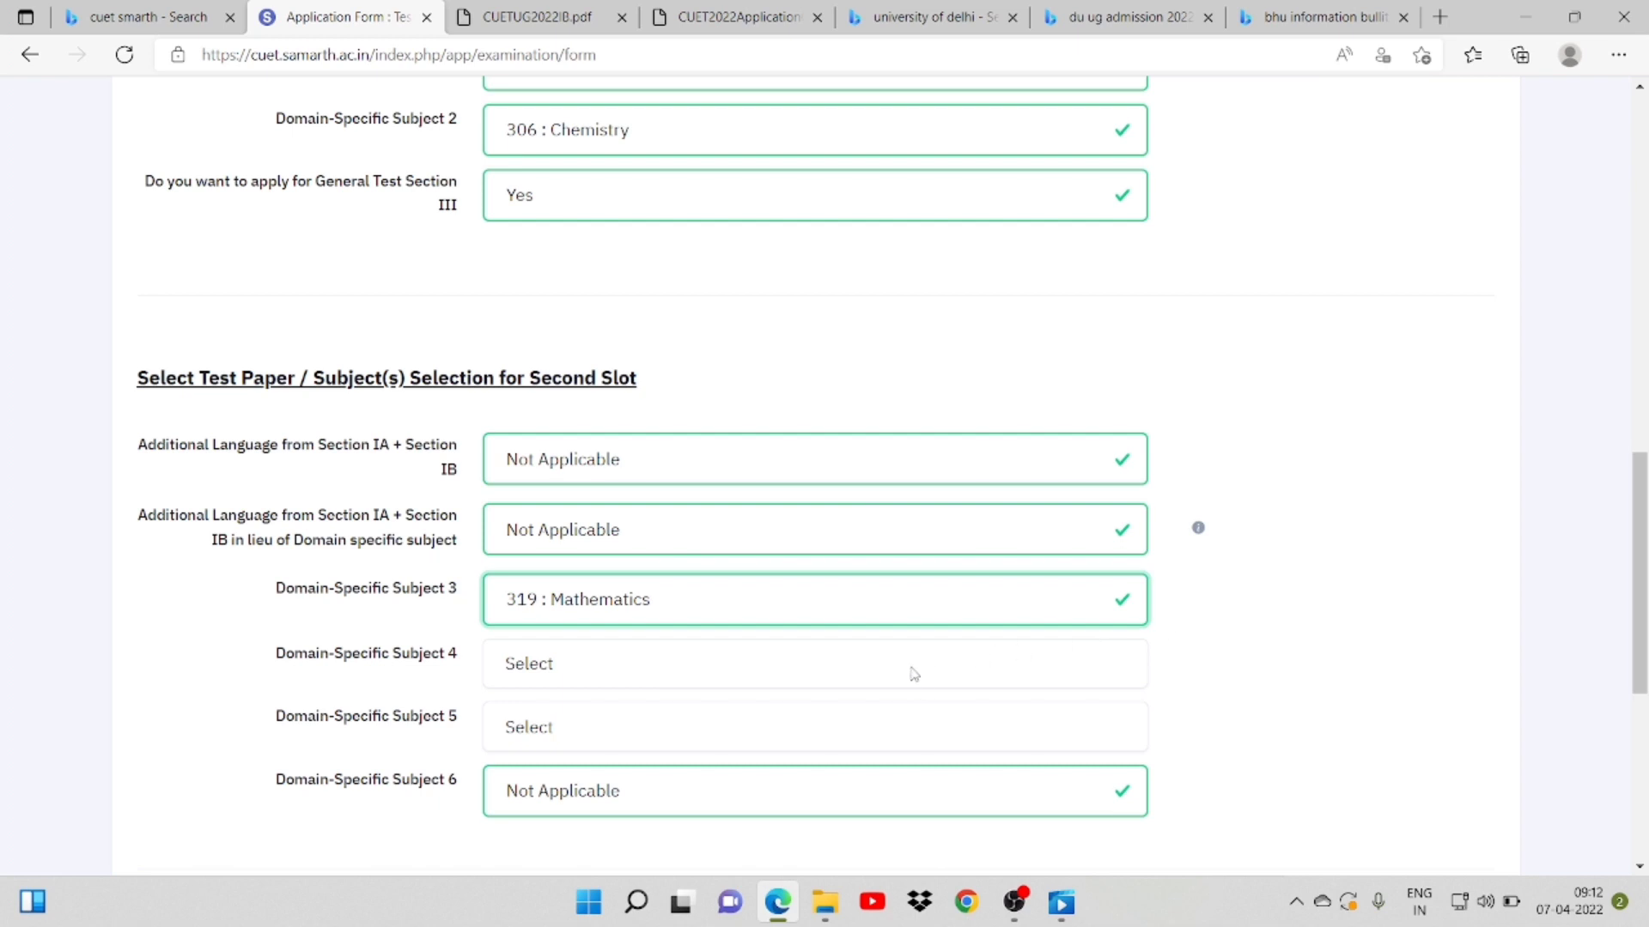
pyautogui.click(912, 671)
pyautogui.press('Down')
pyautogui.press('Down')
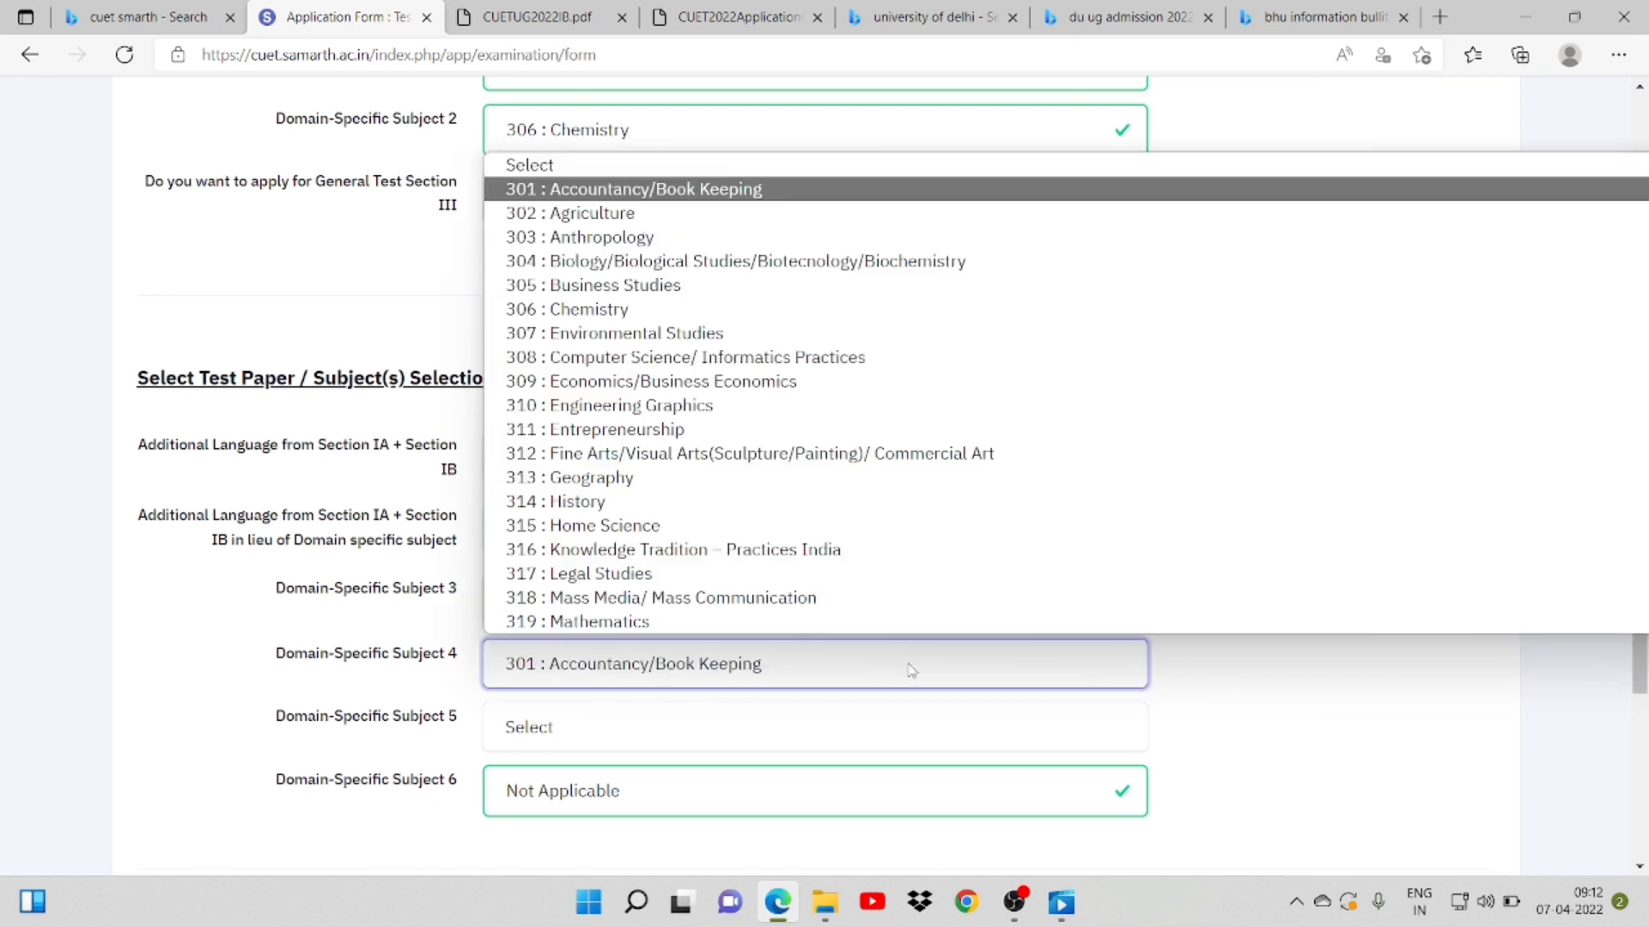
pyautogui.press('Down')
pyautogui.press('Down')
pyautogui.press('Down')
pyautogui.press('Down')
pyautogui.press('Down')
pyautogui.press('Down')
pyautogui.press('Down')
pyautogui.press('Down')
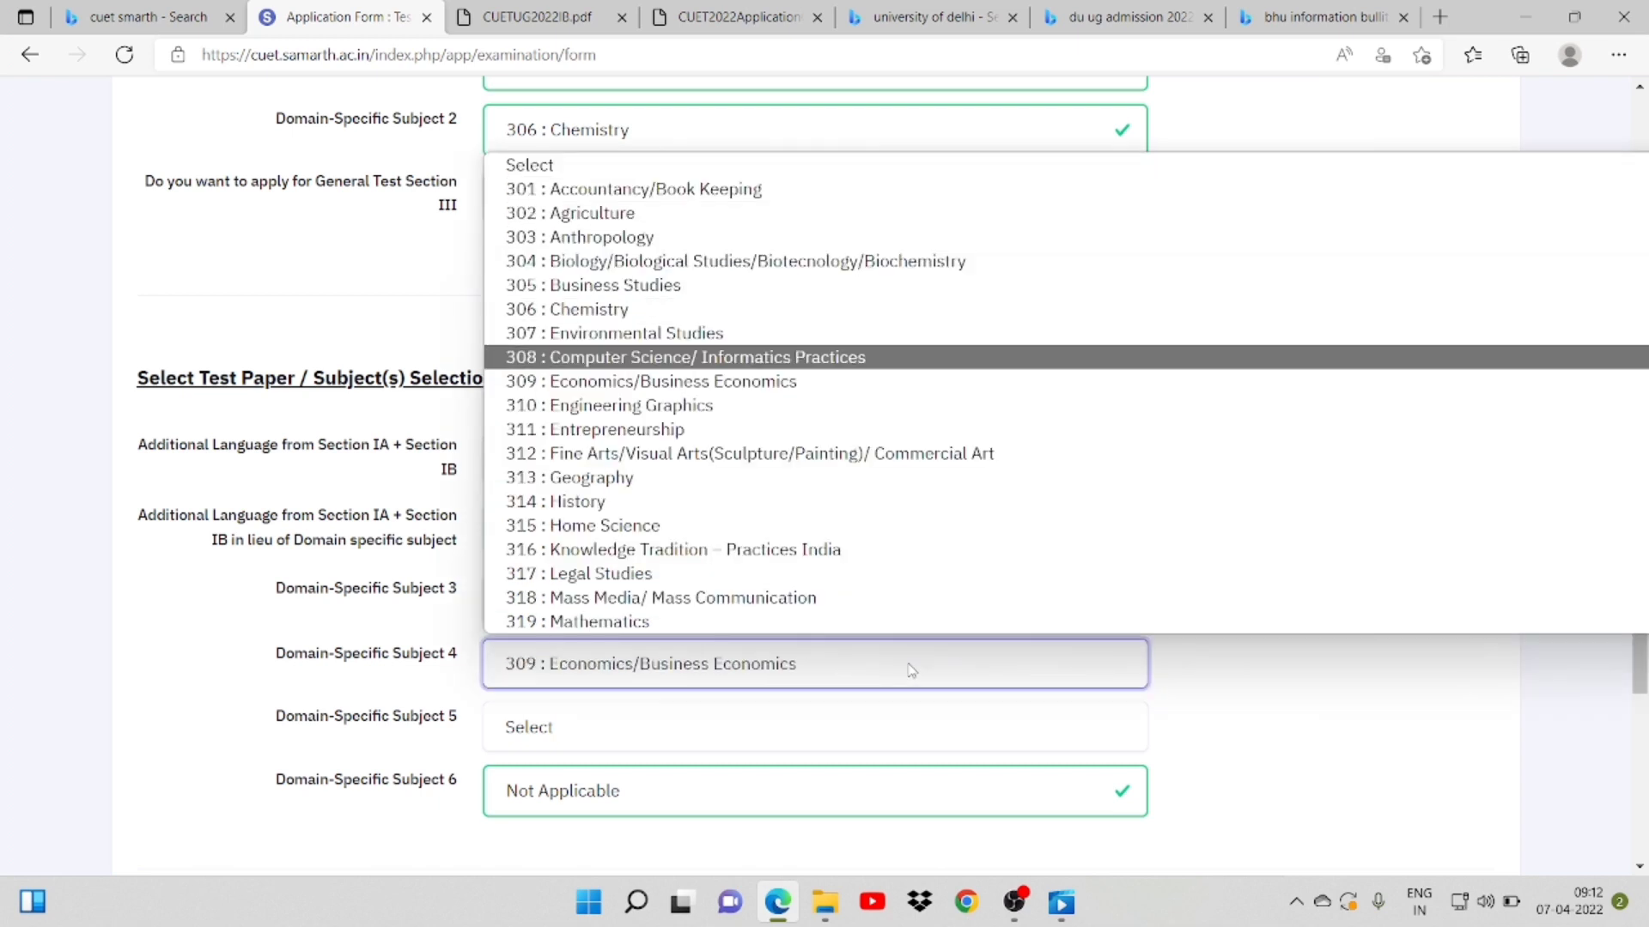
pyautogui.press('Up')
pyautogui.press('Up')
pyautogui.press('Up')
pyautogui.press('Up')
pyautogui.press('Down')
pyautogui.press('Down')
pyautogui.press('Down')
pyautogui.press('Down')
pyautogui.press('Down')
pyautogui.press('Down')
pyautogui.press('Down')
pyautogui.press('Down')
pyautogui.press('Down')
pyautogui.press('Down')
pyautogui.press('Down')
pyautogui.press('Down')
pyautogui.press('Down')
pyautogui.press('Down')
pyautogui.press('Down')
pyautogui.press('Down')
pyautogui.press('Down')
pyautogui.press('Down')
pyautogui.press('Down')
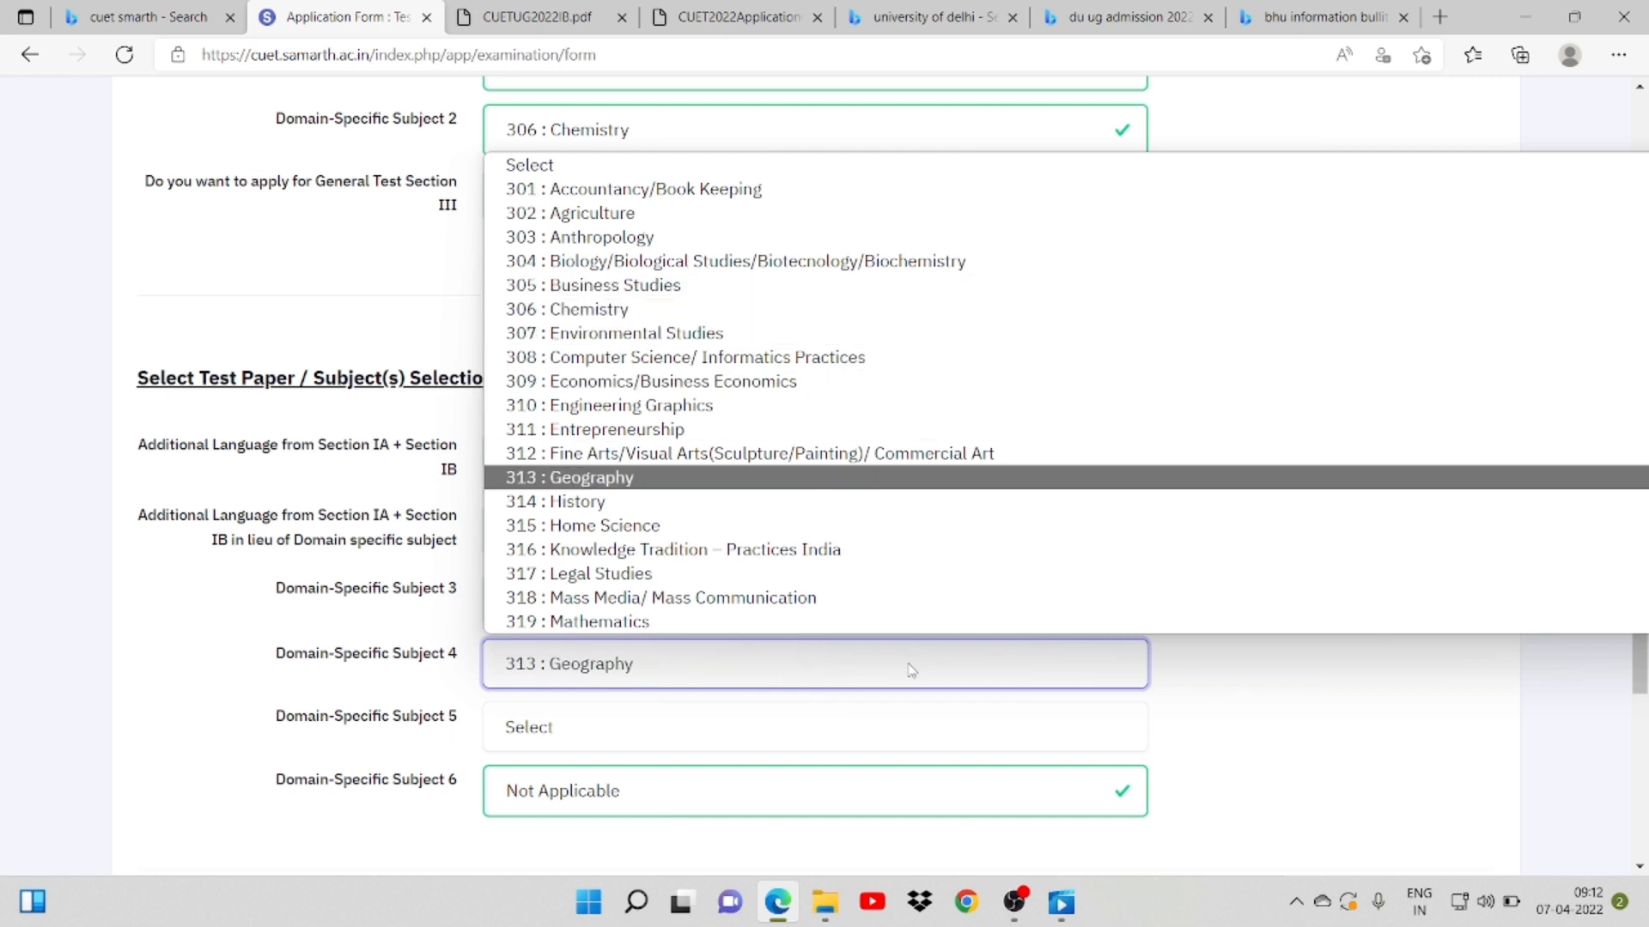
pyautogui.press('Up')
pyautogui.press('Up')
pyautogui.press('Up')
pyautogui.press('Up')
pyautogui.press('Return')
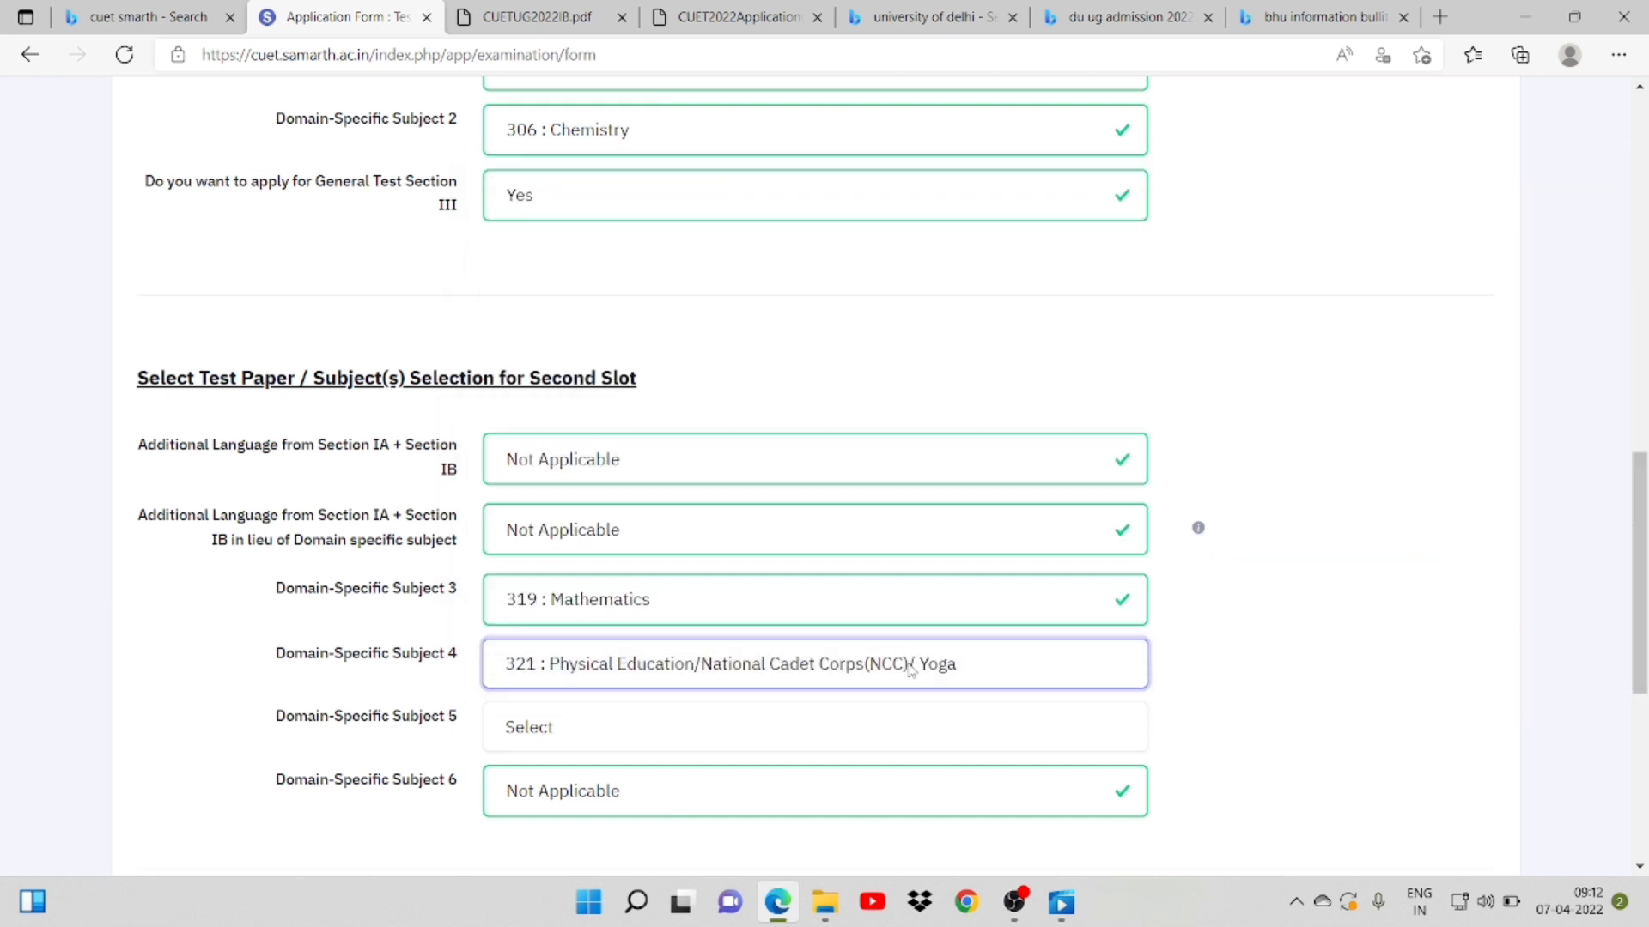
# - Choose 308 Computer Science/Informatics Practices as Domain-Specific Subject 5
pyautogui.click(813, 731)
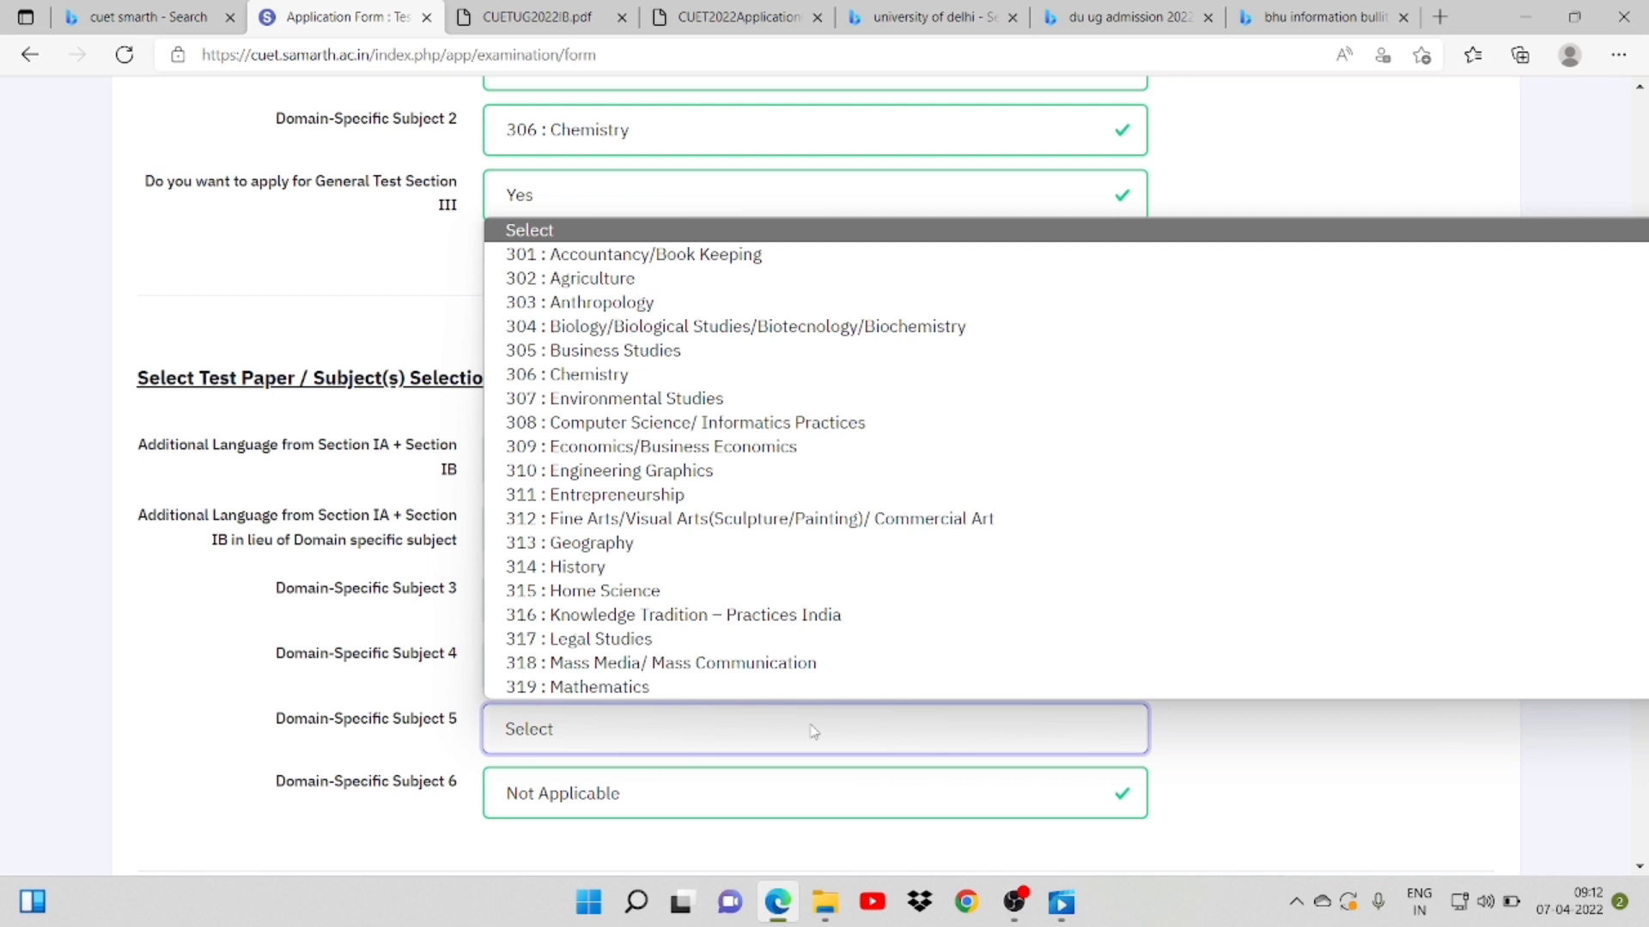
pyautogui.press('Down')
pyautogui.press('Down')
pyautogui.press('Down')
pyautogui.press('Down')
pyautogui.press('Down')
pyautogui.press('Down')
pyautogui.press('Down')
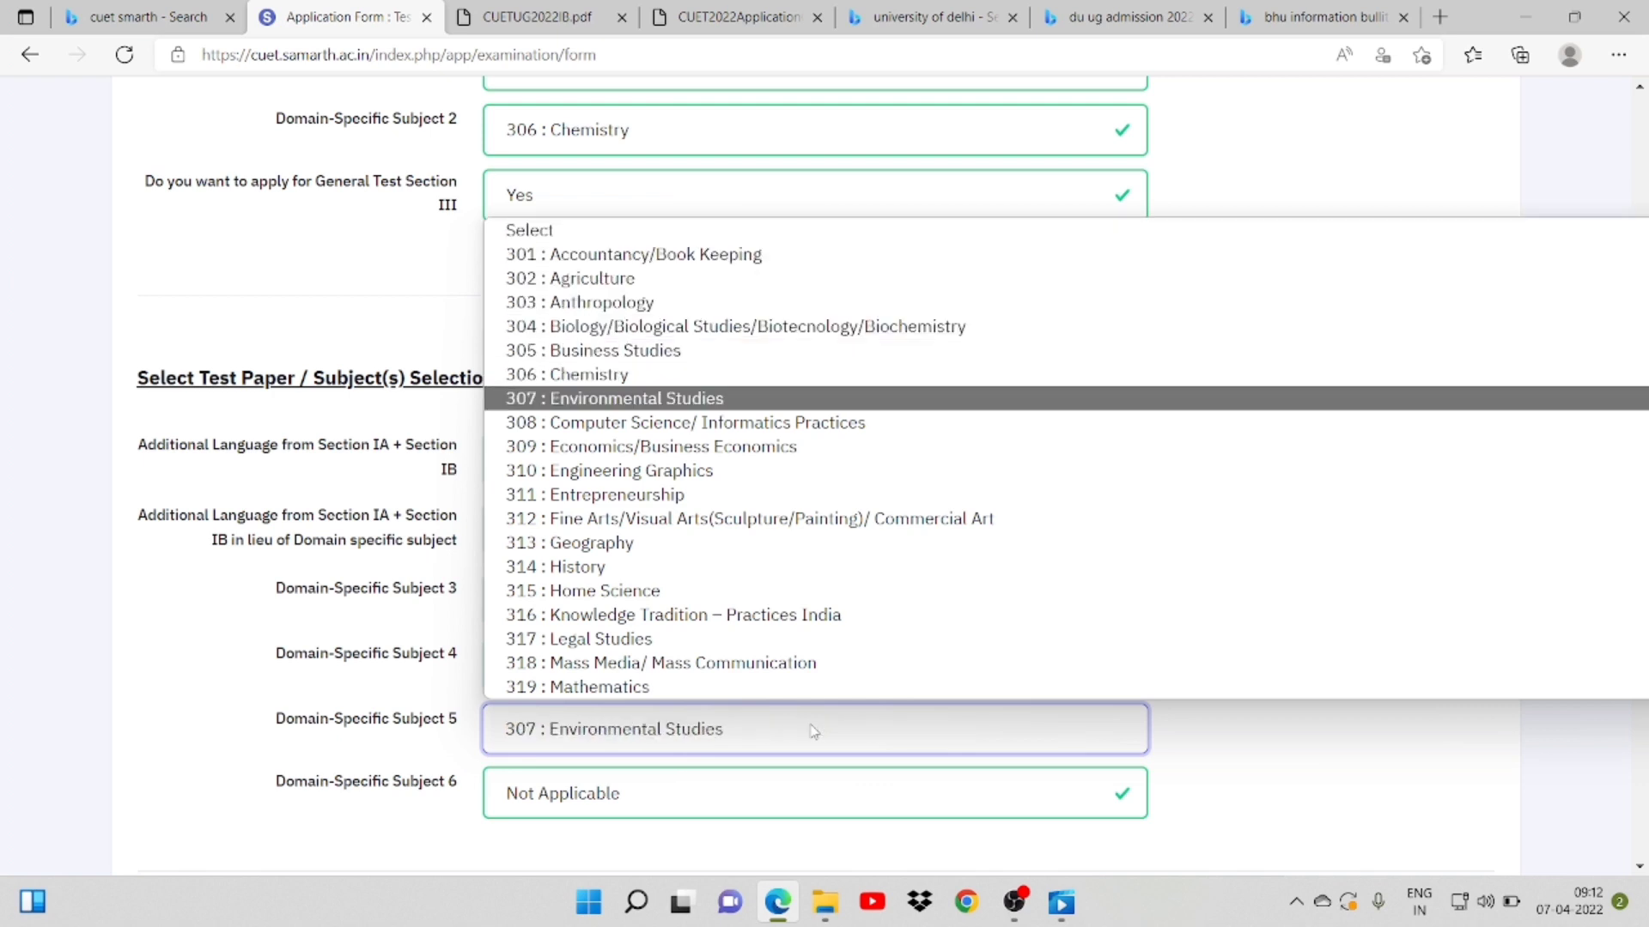
pyautogui.press('Down')
pyautogui.press('Return')
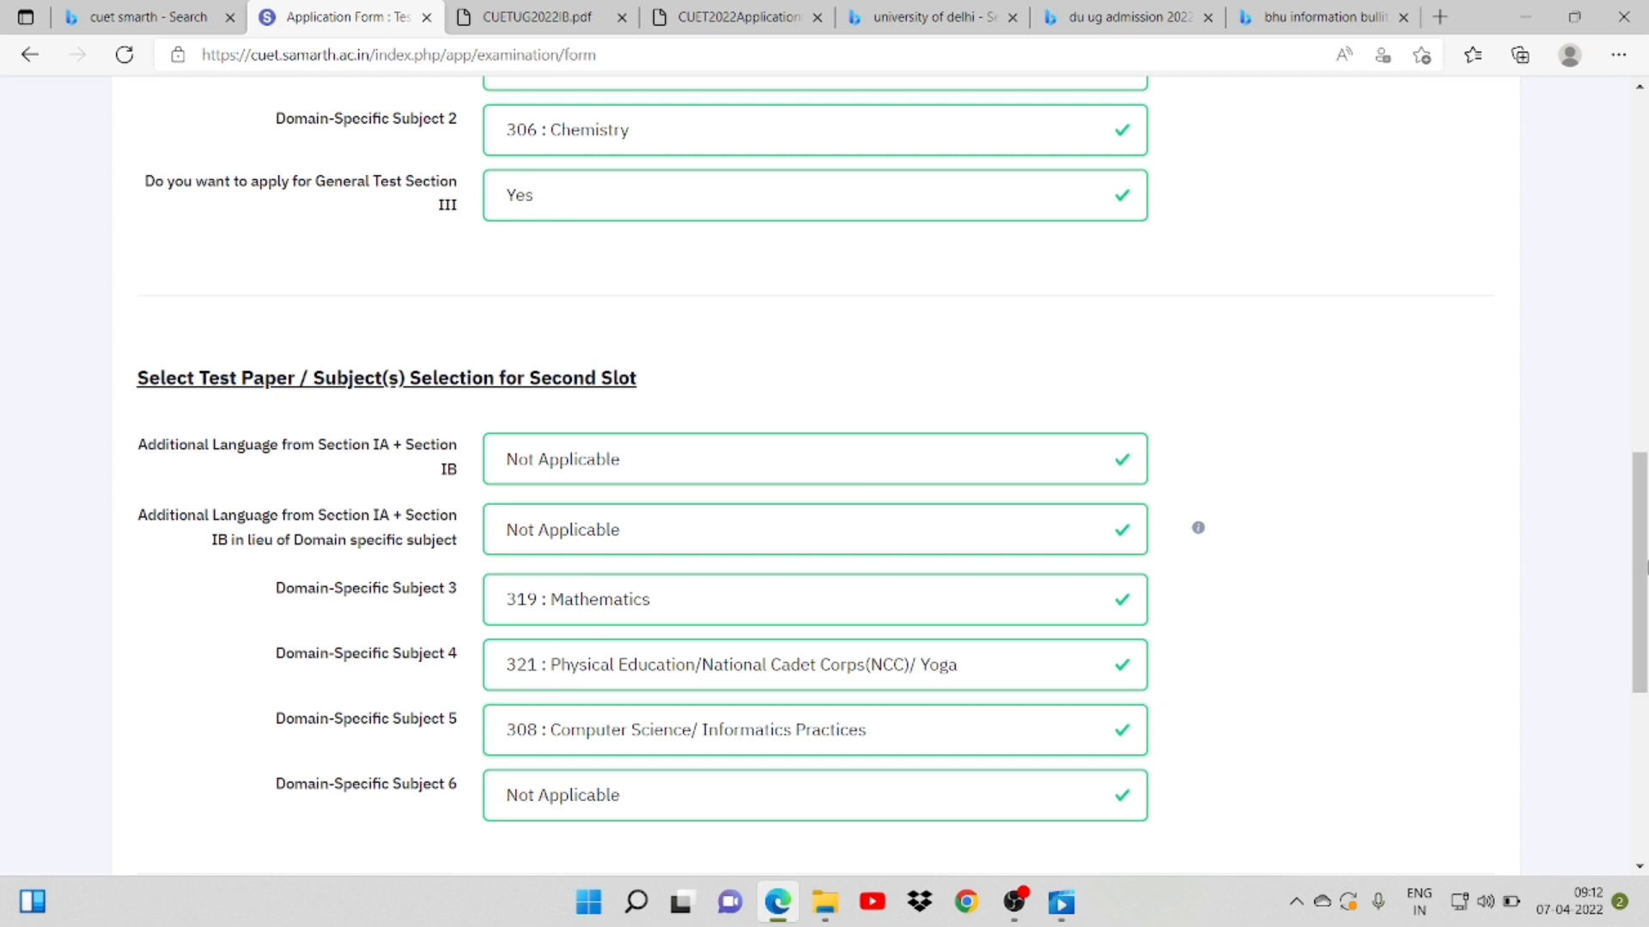
pyautogui.moveTo(1645, 566); pyautogui.dragTo(1642, 654)
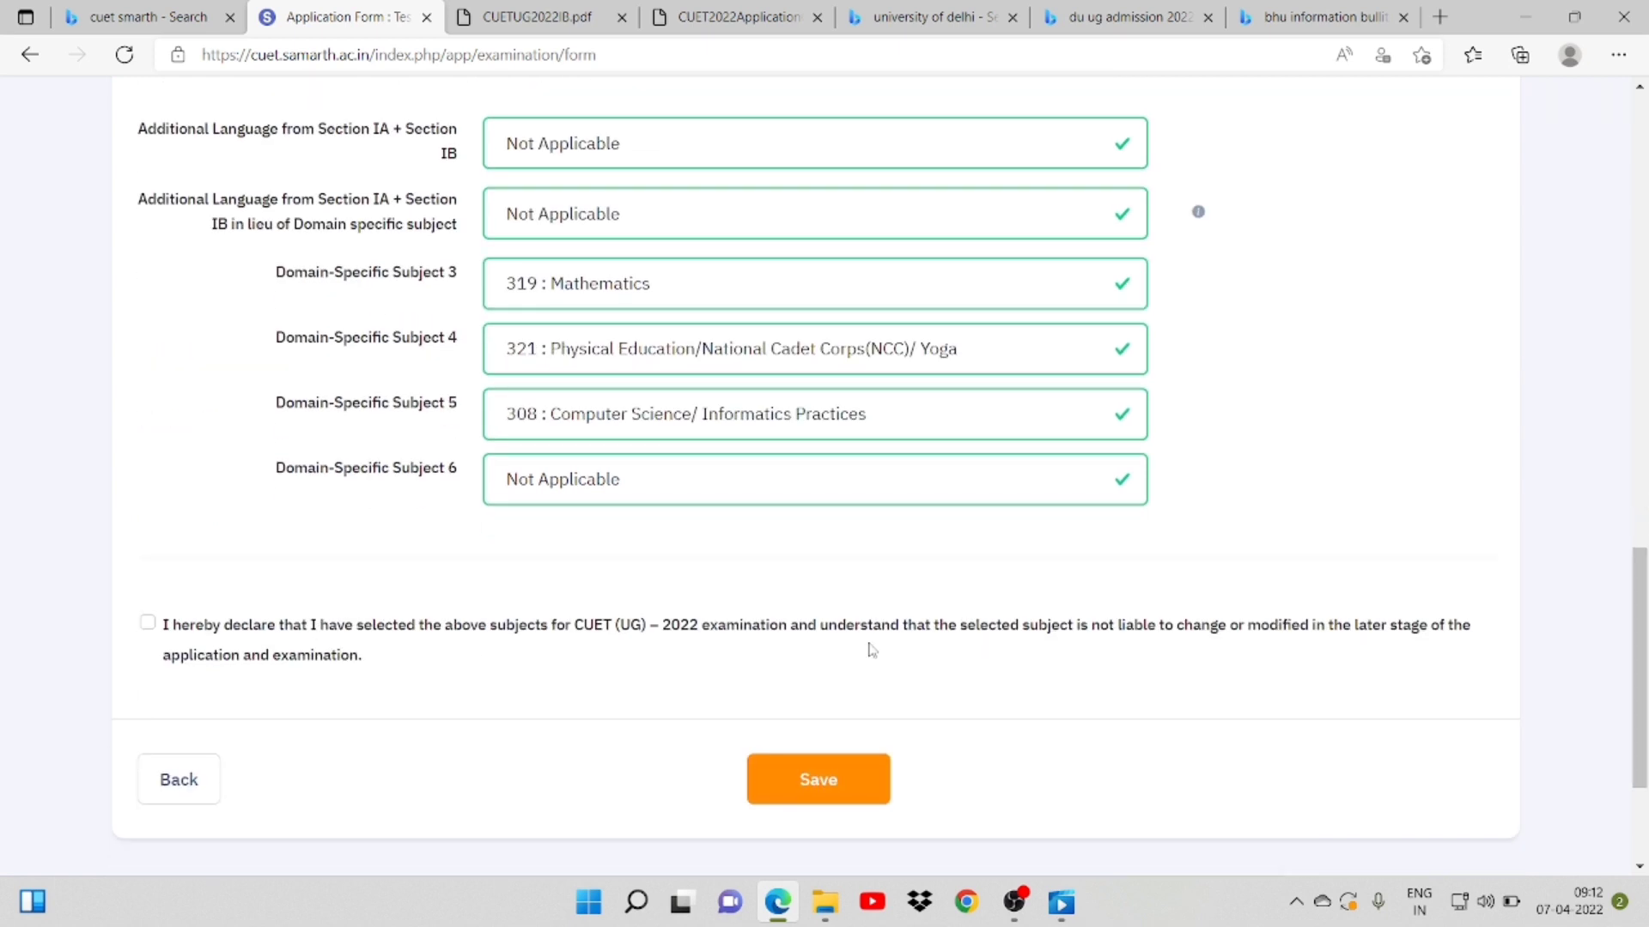
# - Tick the 'I hereby declare…' checkbox confirming the subjects cannot be changed later
pyautogui.click(148, 627)
pyautogui.scroll(6, 726, 504)
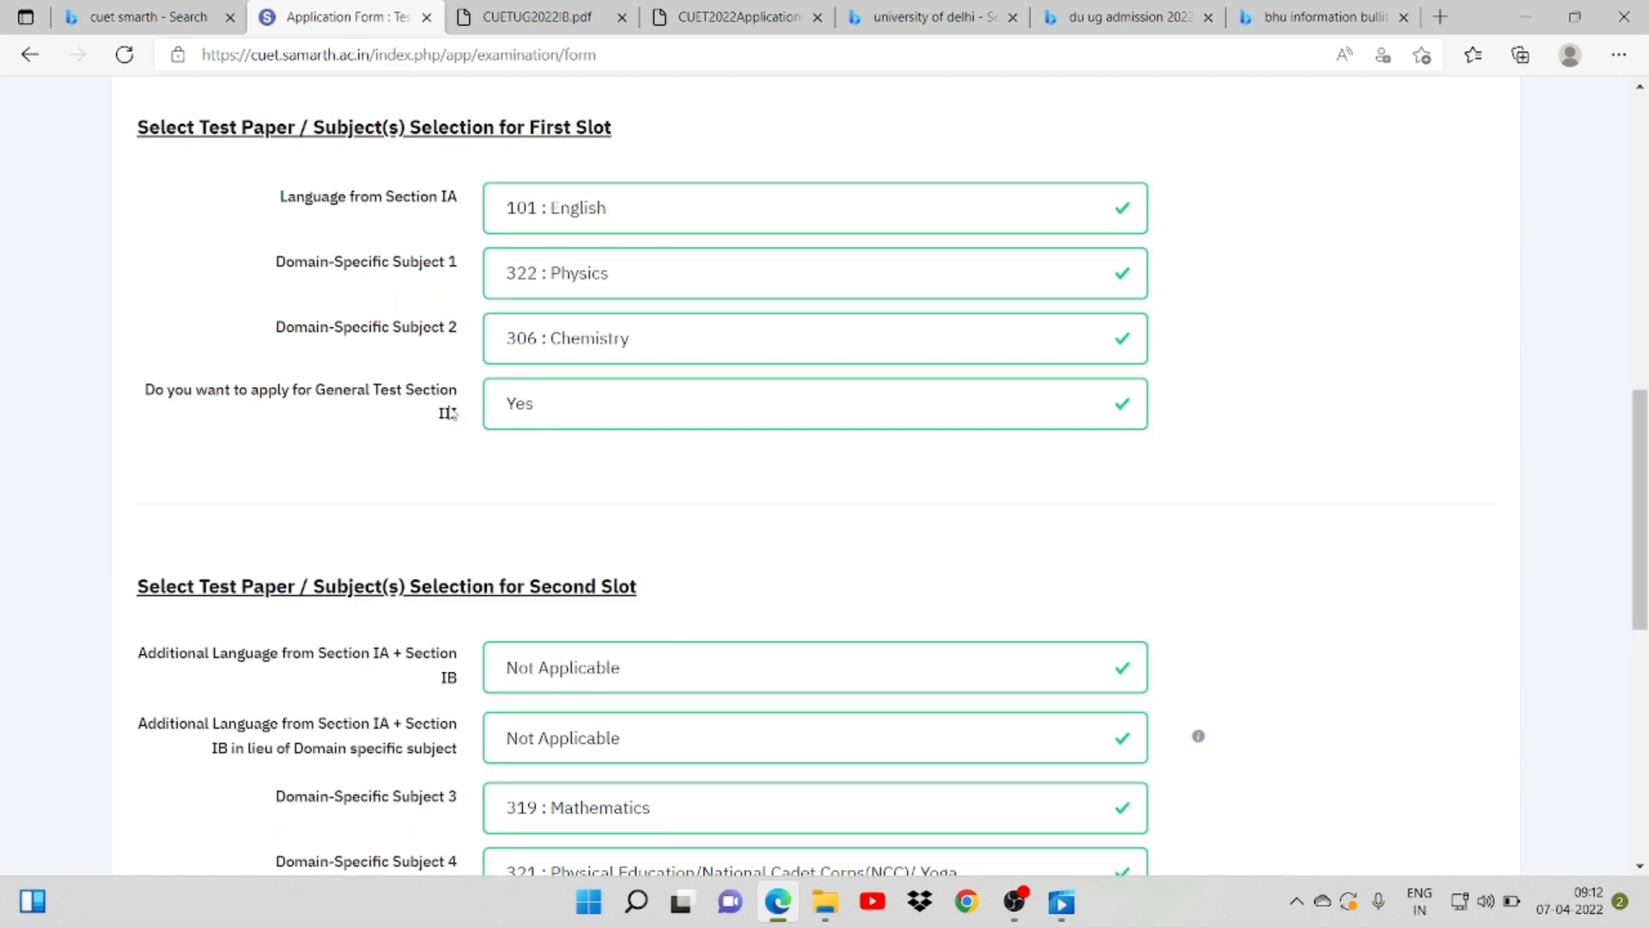
pyautogui.moveTo(453, 414); pyautogui.dragTo(323, 380)
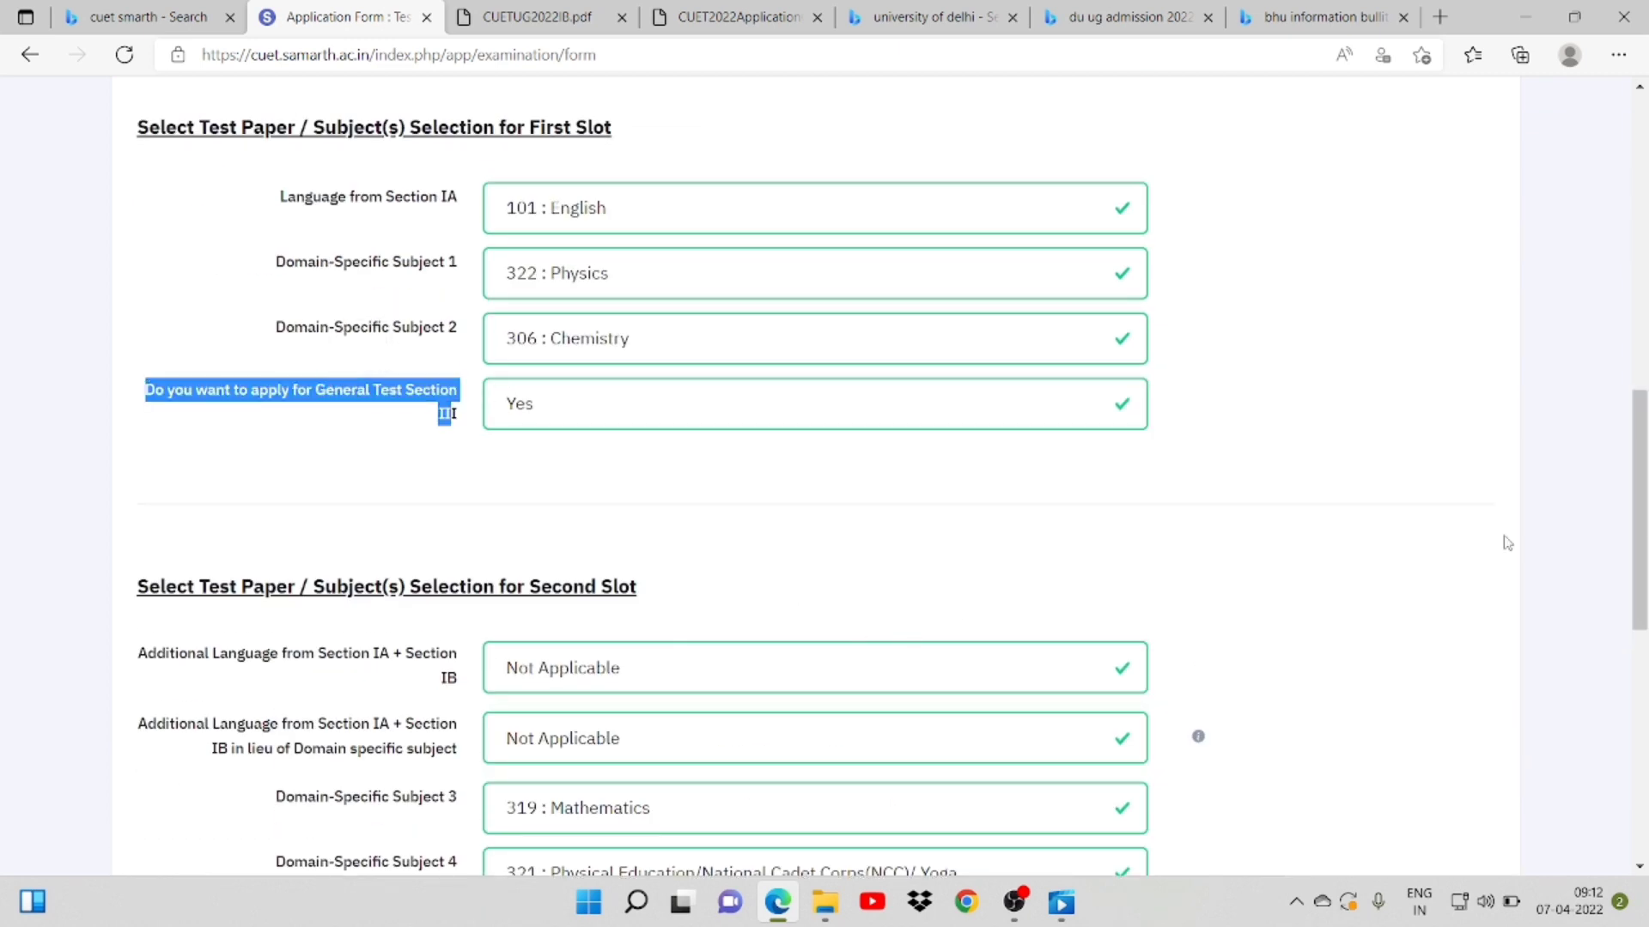
pyautogui.moveTo(1645, 484); pyautogui.dragTo(1628, 599)
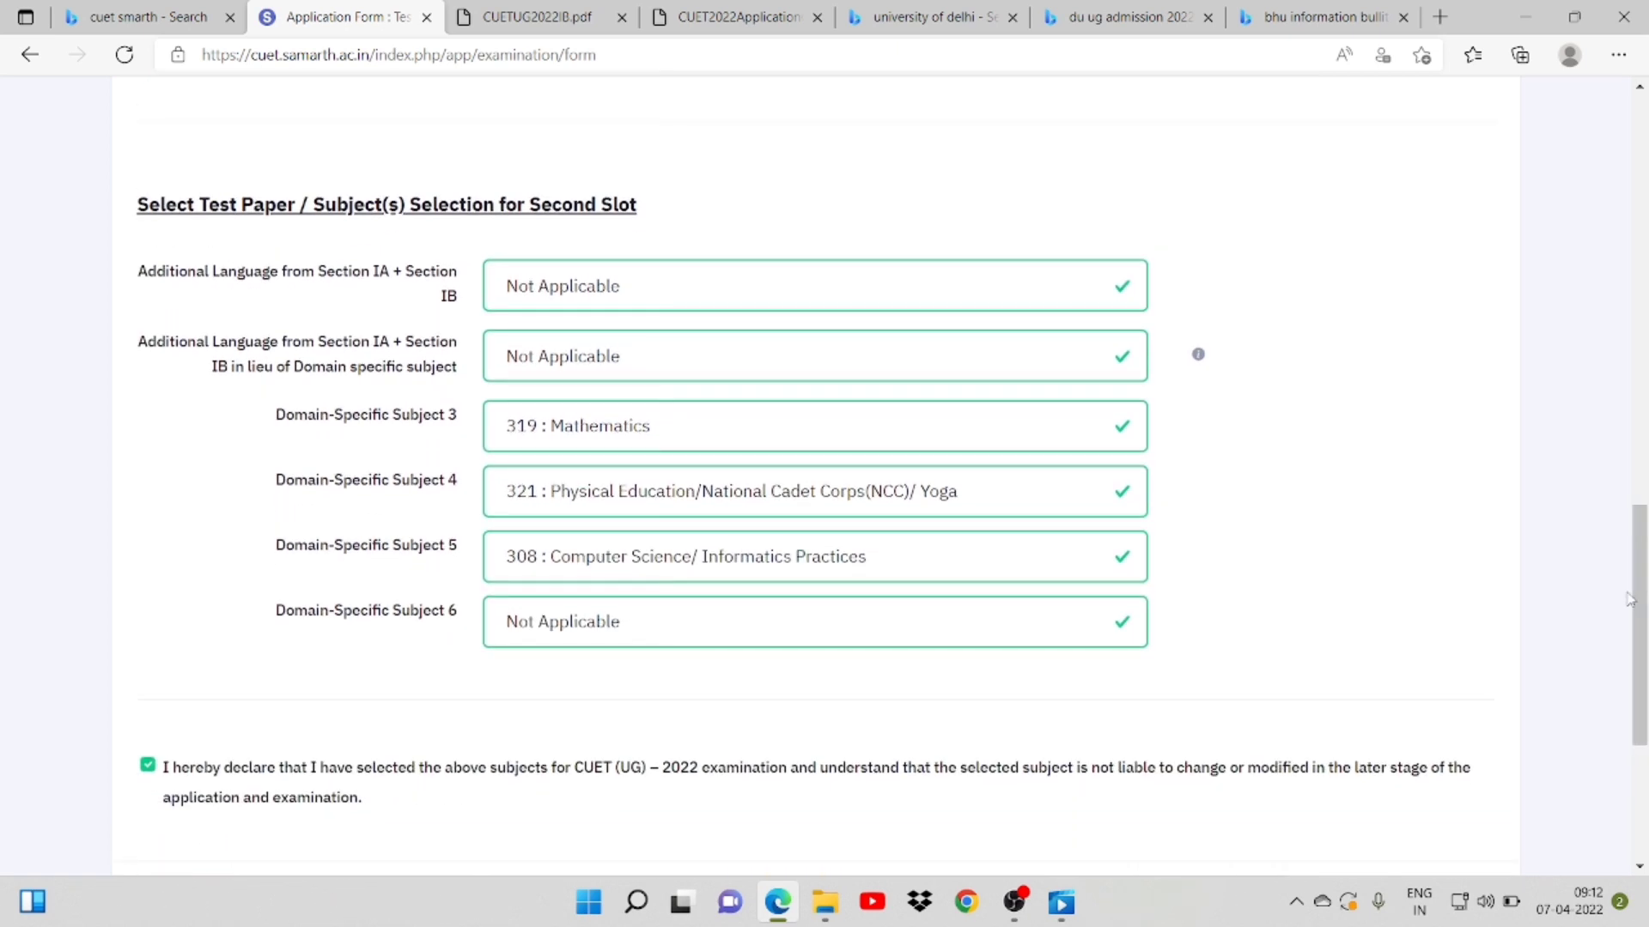
# - Recheck that the first Additional Language remains Not Applicable
pyautogui.moveTo(1203, 364)
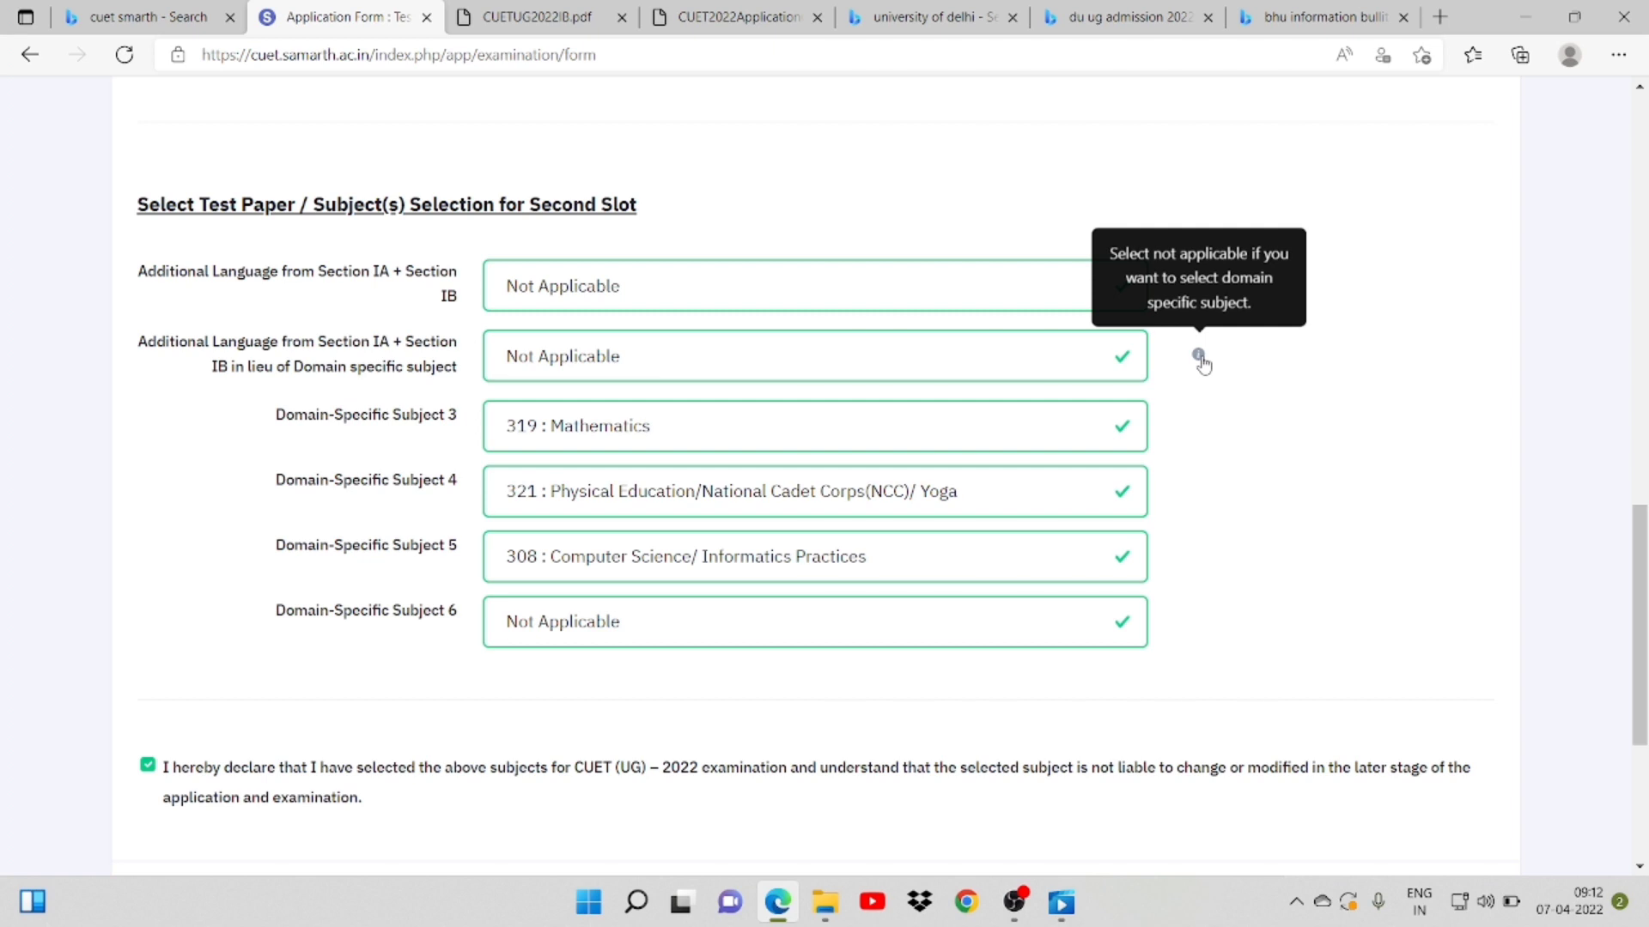
pyautogui.click(862, 283)
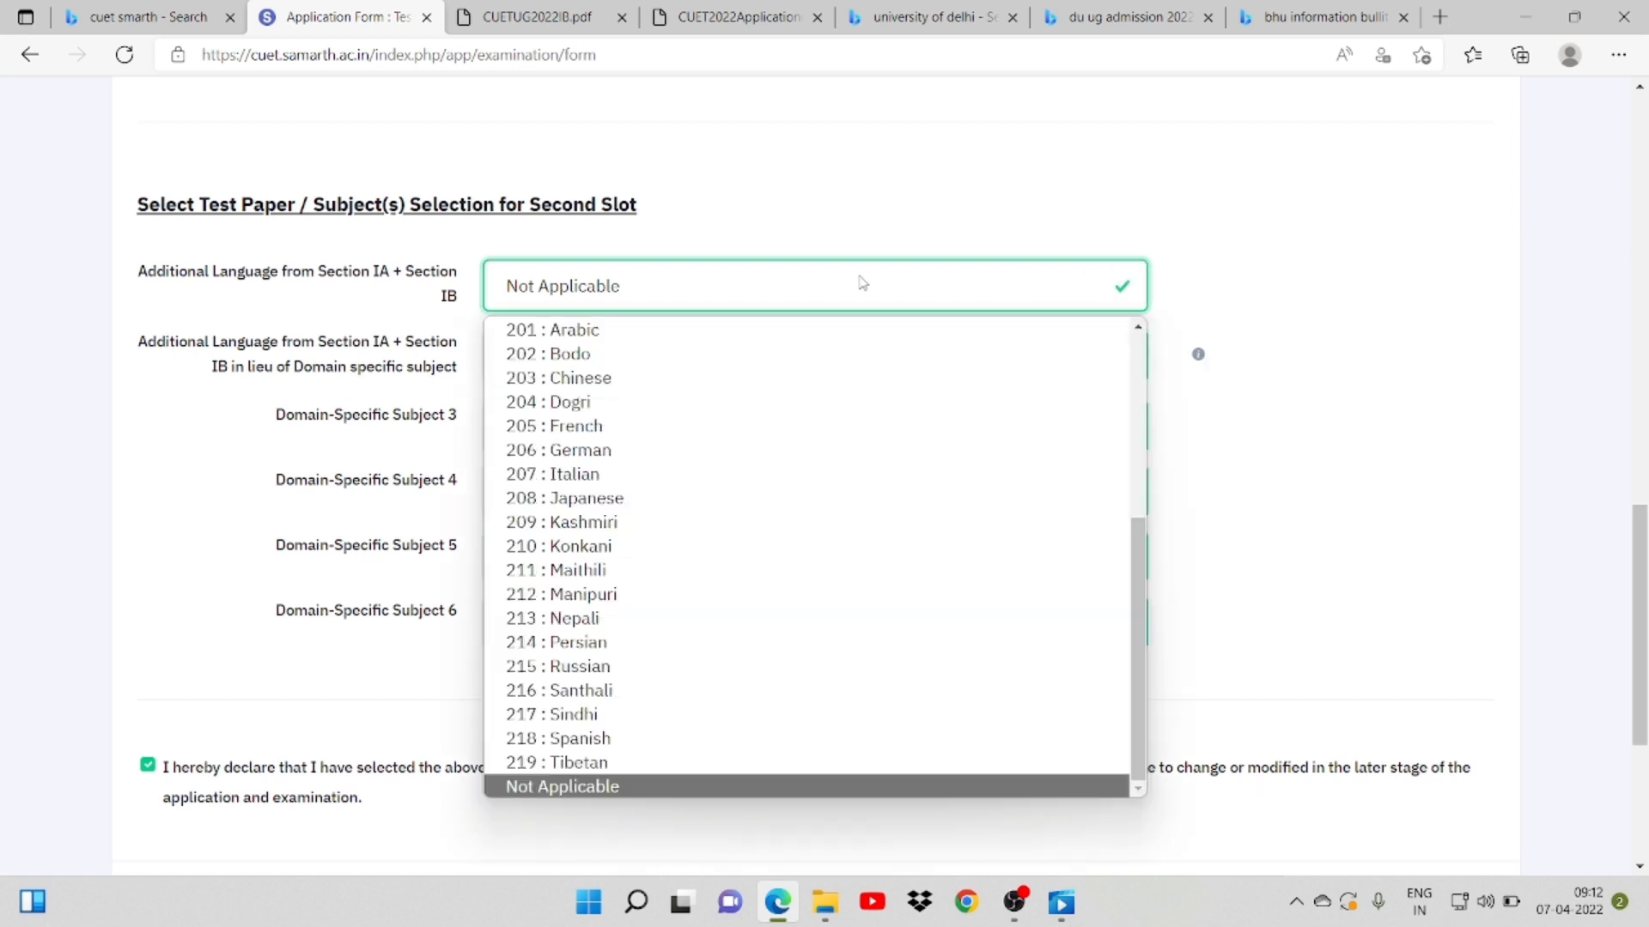
pyautogui.click(862, 283)
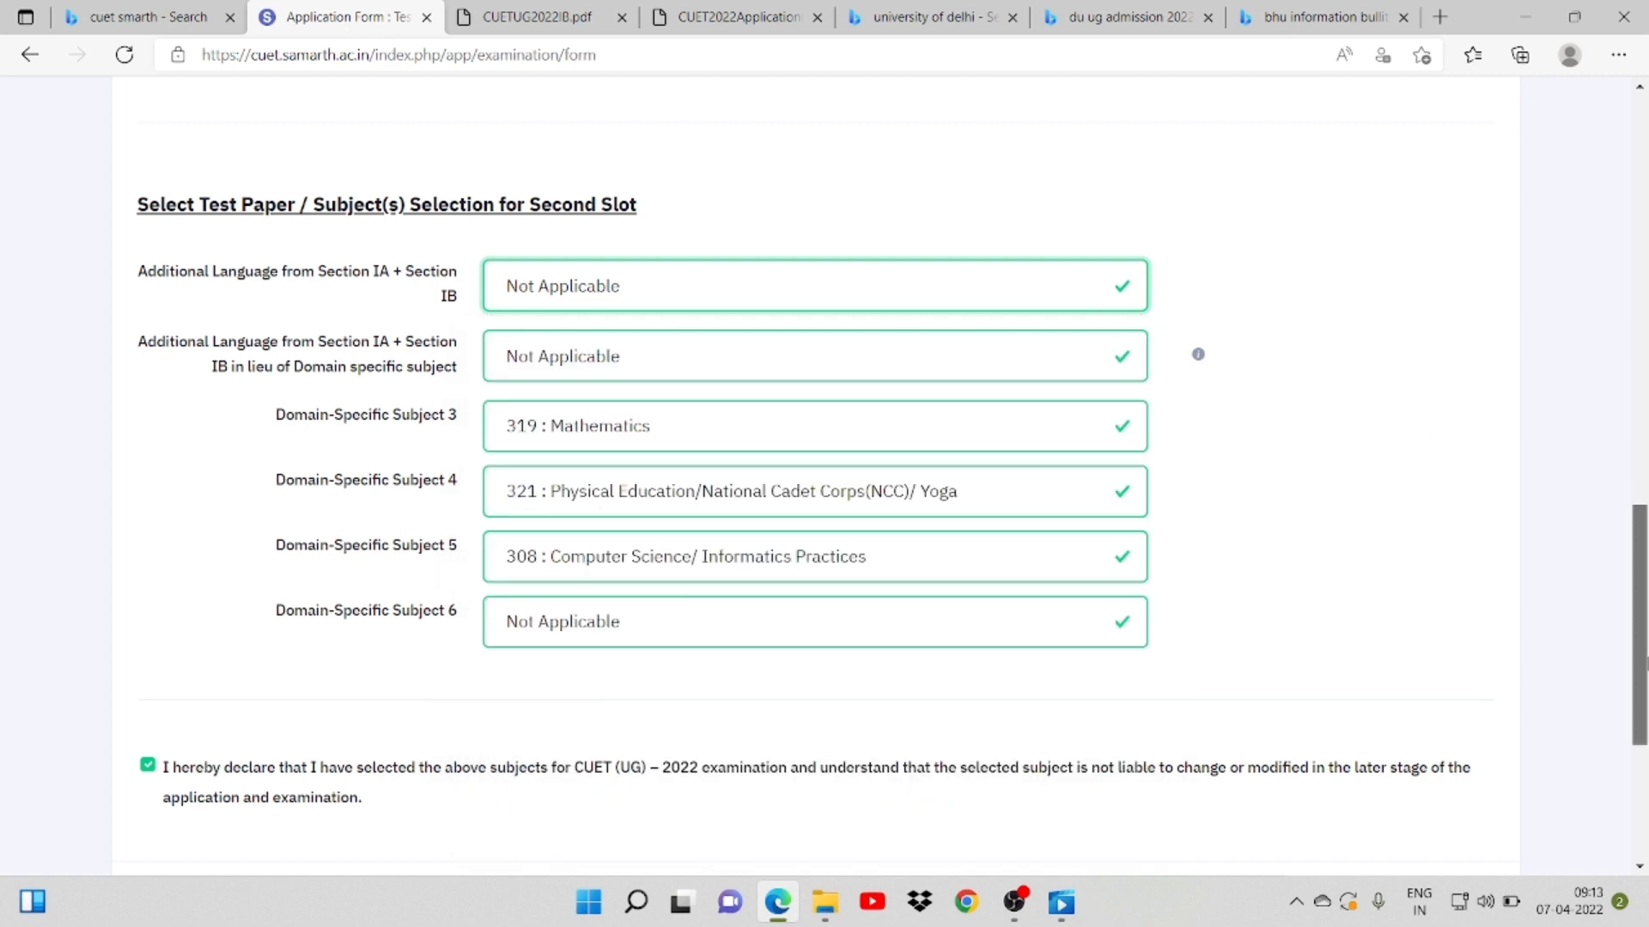
pyautogui.scroll(-5, 863, 632)
# - Save the test paper choices, then reopen the subject form via Update Test Paper / Subject(s) Form
pyautogui.click(839, 595)
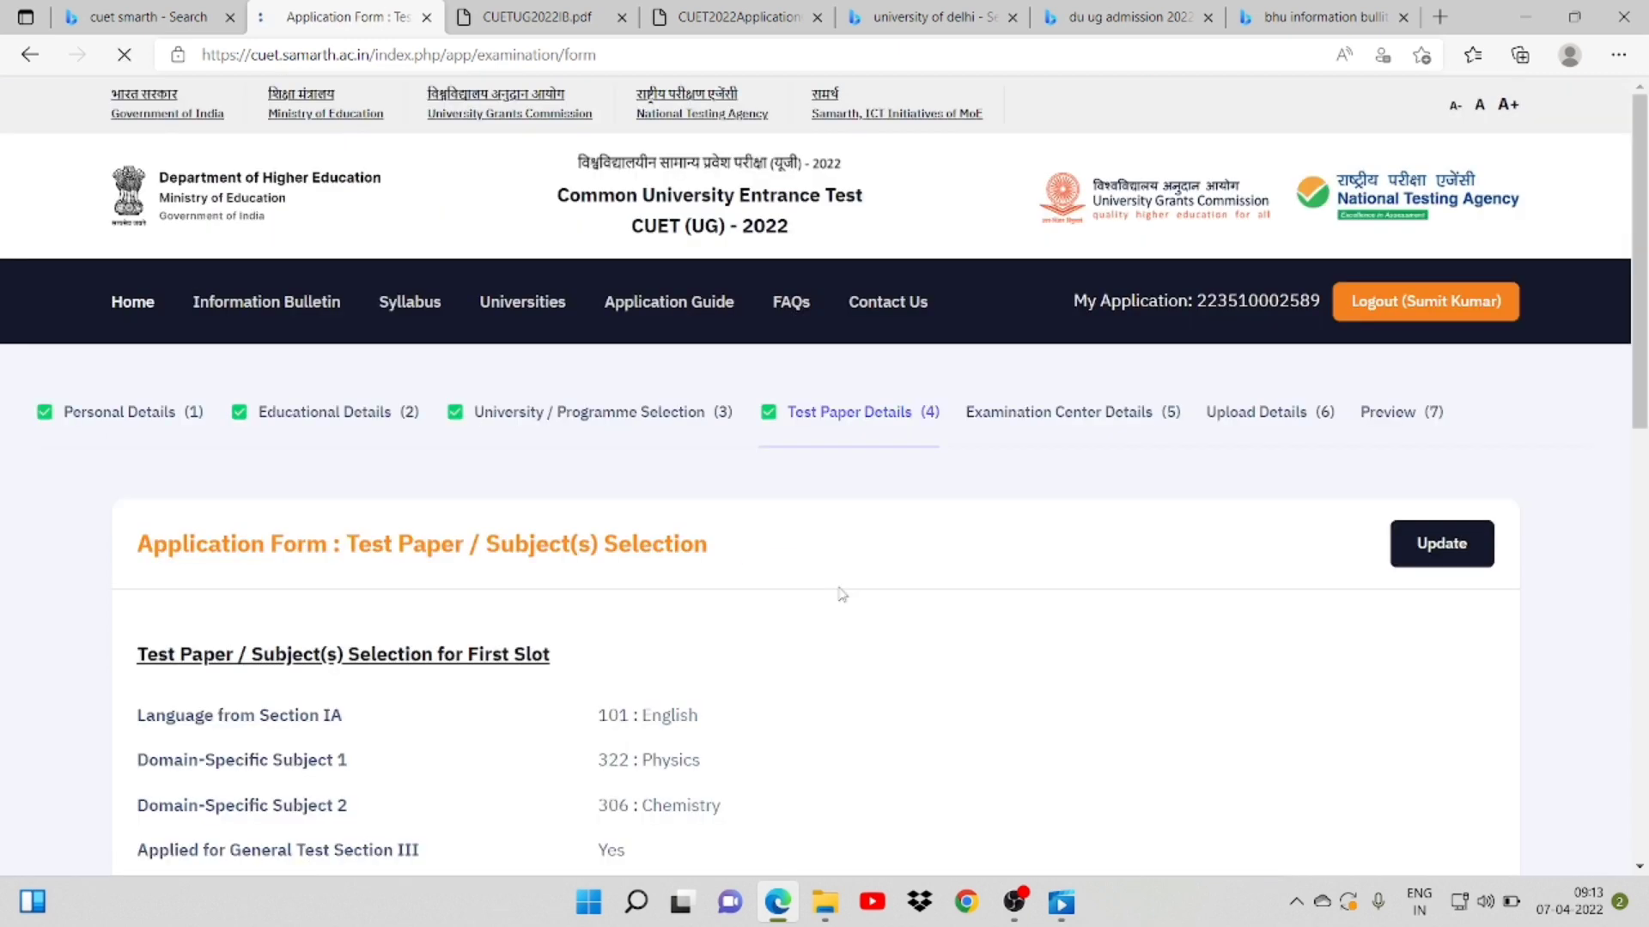
pyautogui.moveTo(1646, 371); pyautogui.dragTo(1621, 753)
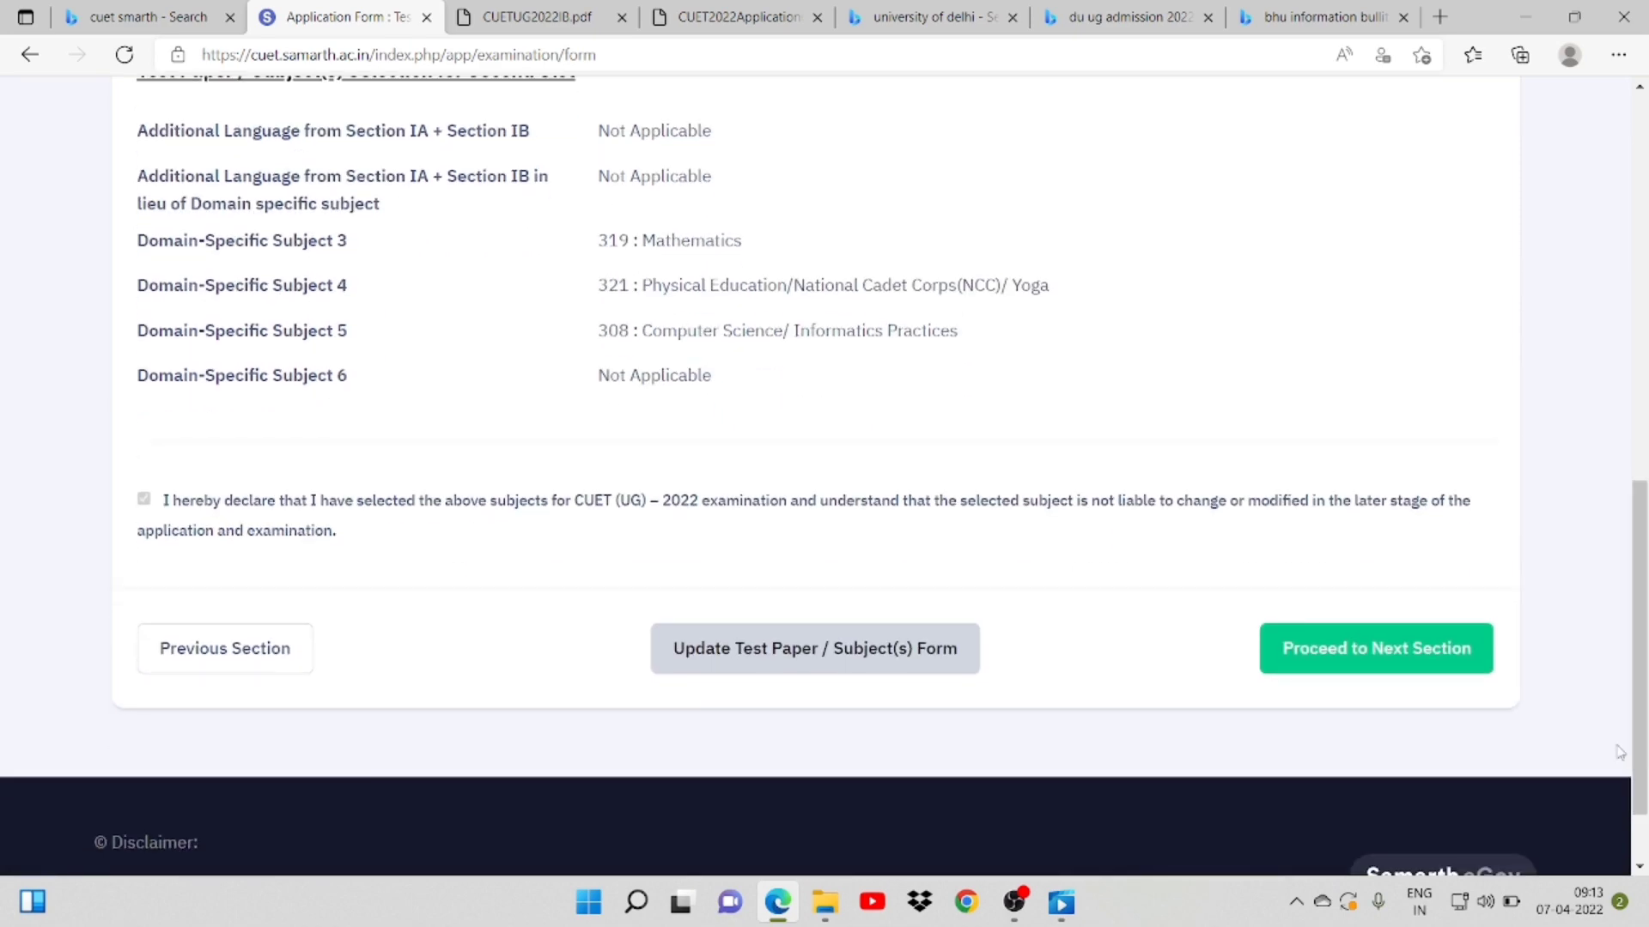
pyautogui.click(903, 664)
pyautogui.scroll(-9, 923, 650)
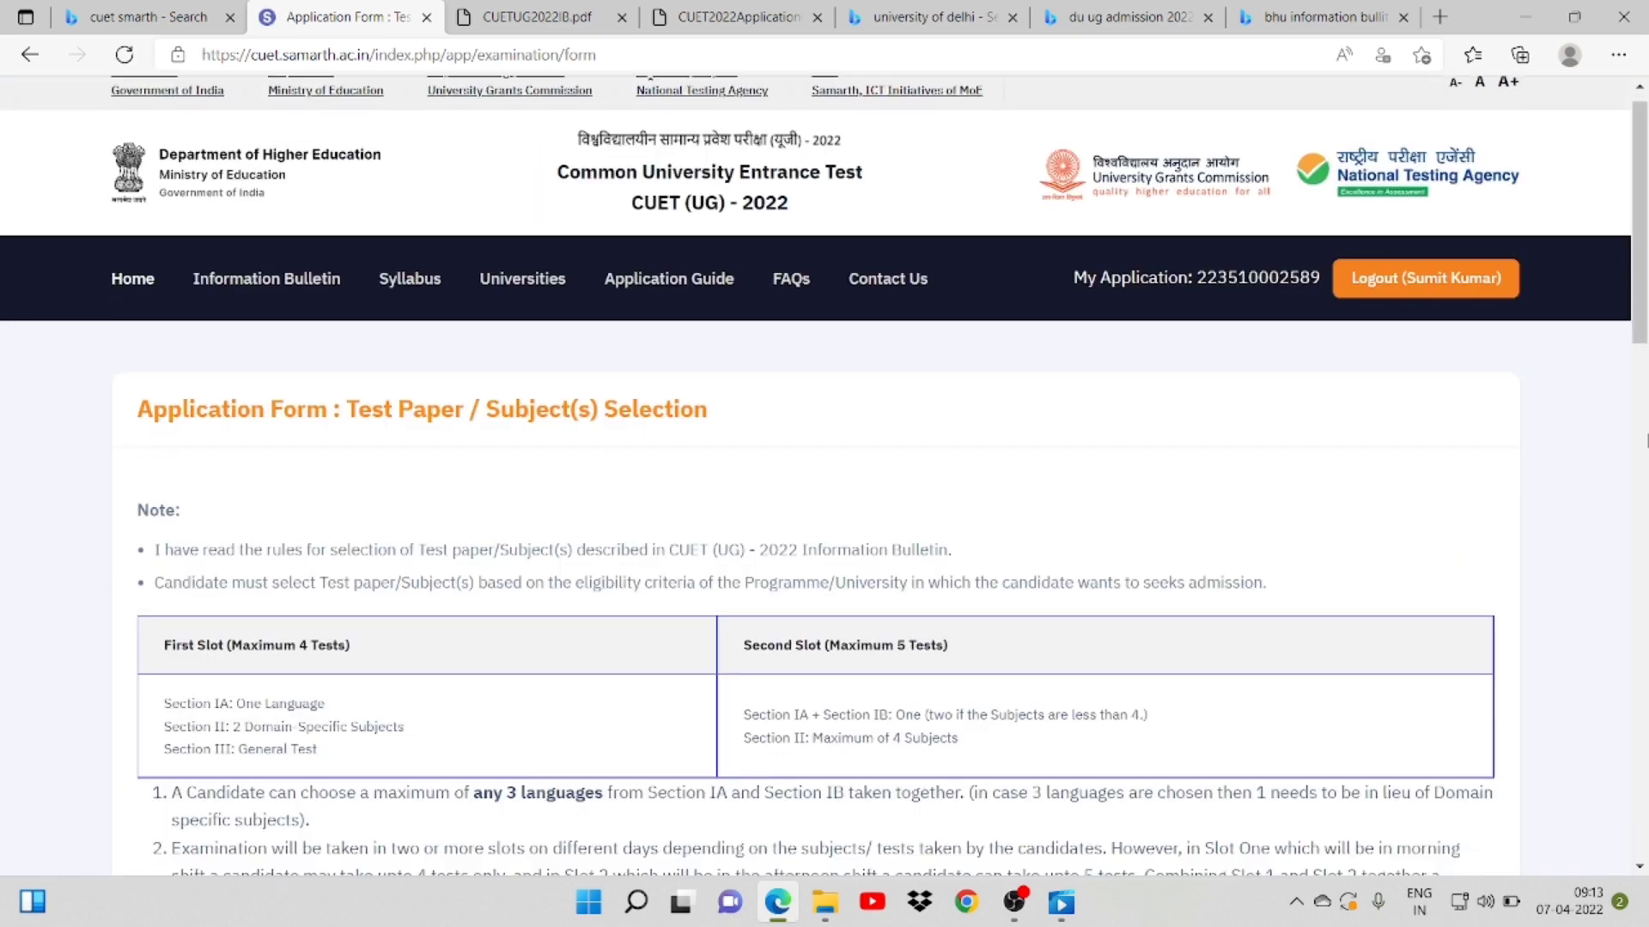
pyautogui.scroll(-10, 923, 650)
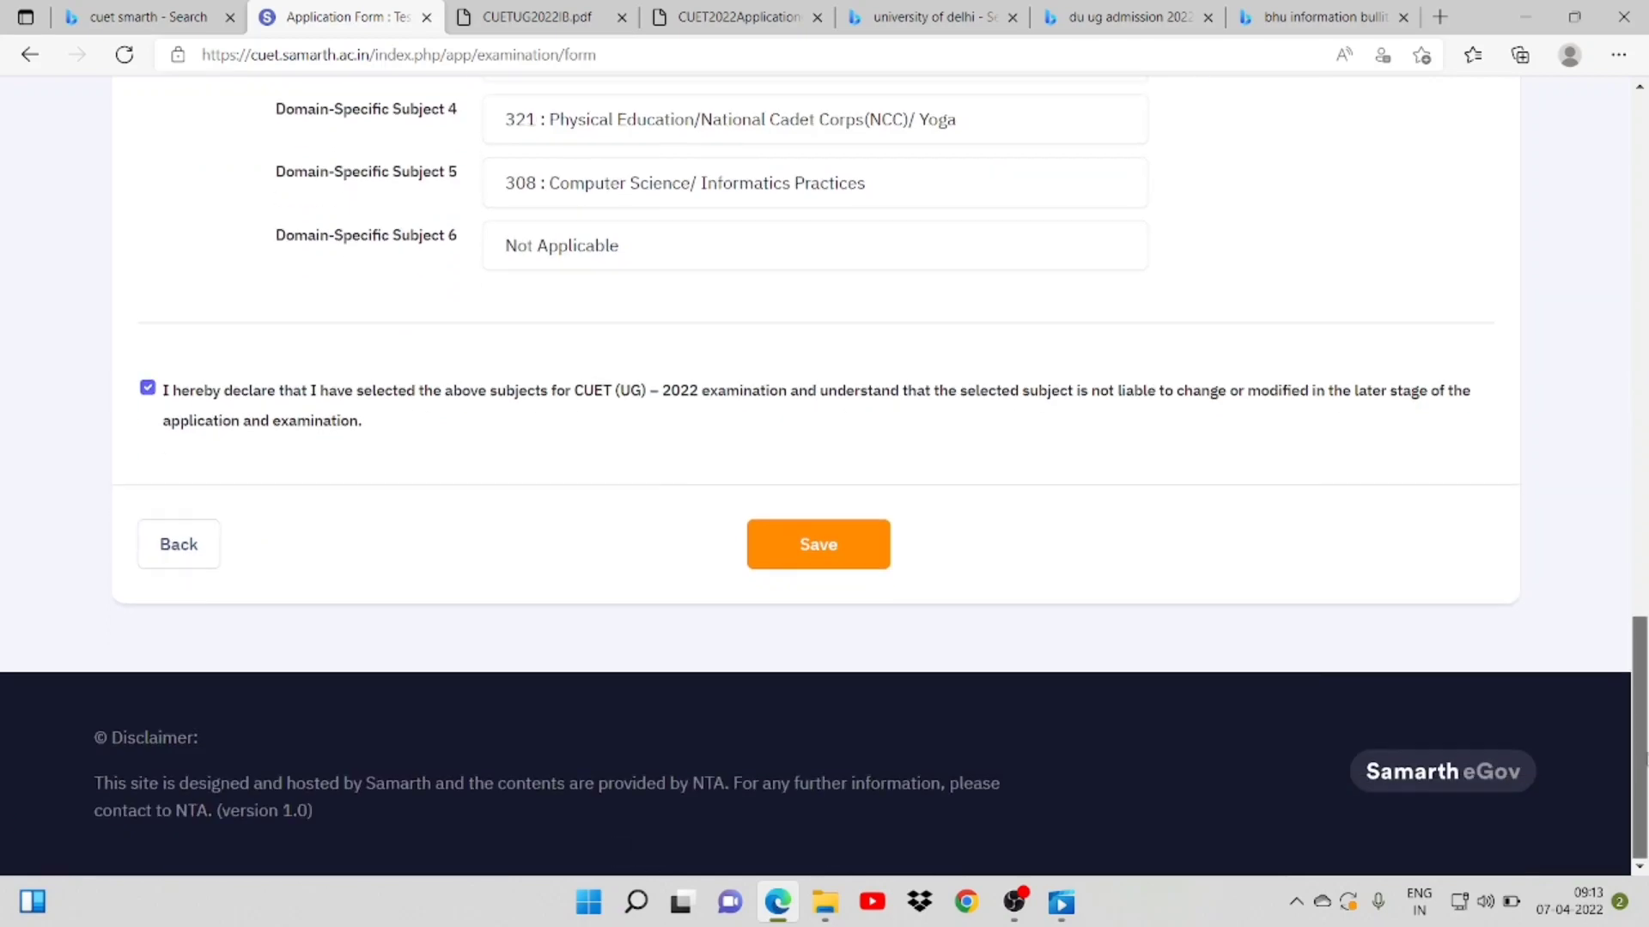
# - Save the subject selections again and proceed to the examination centre section
pyautogui.click(859, 547)
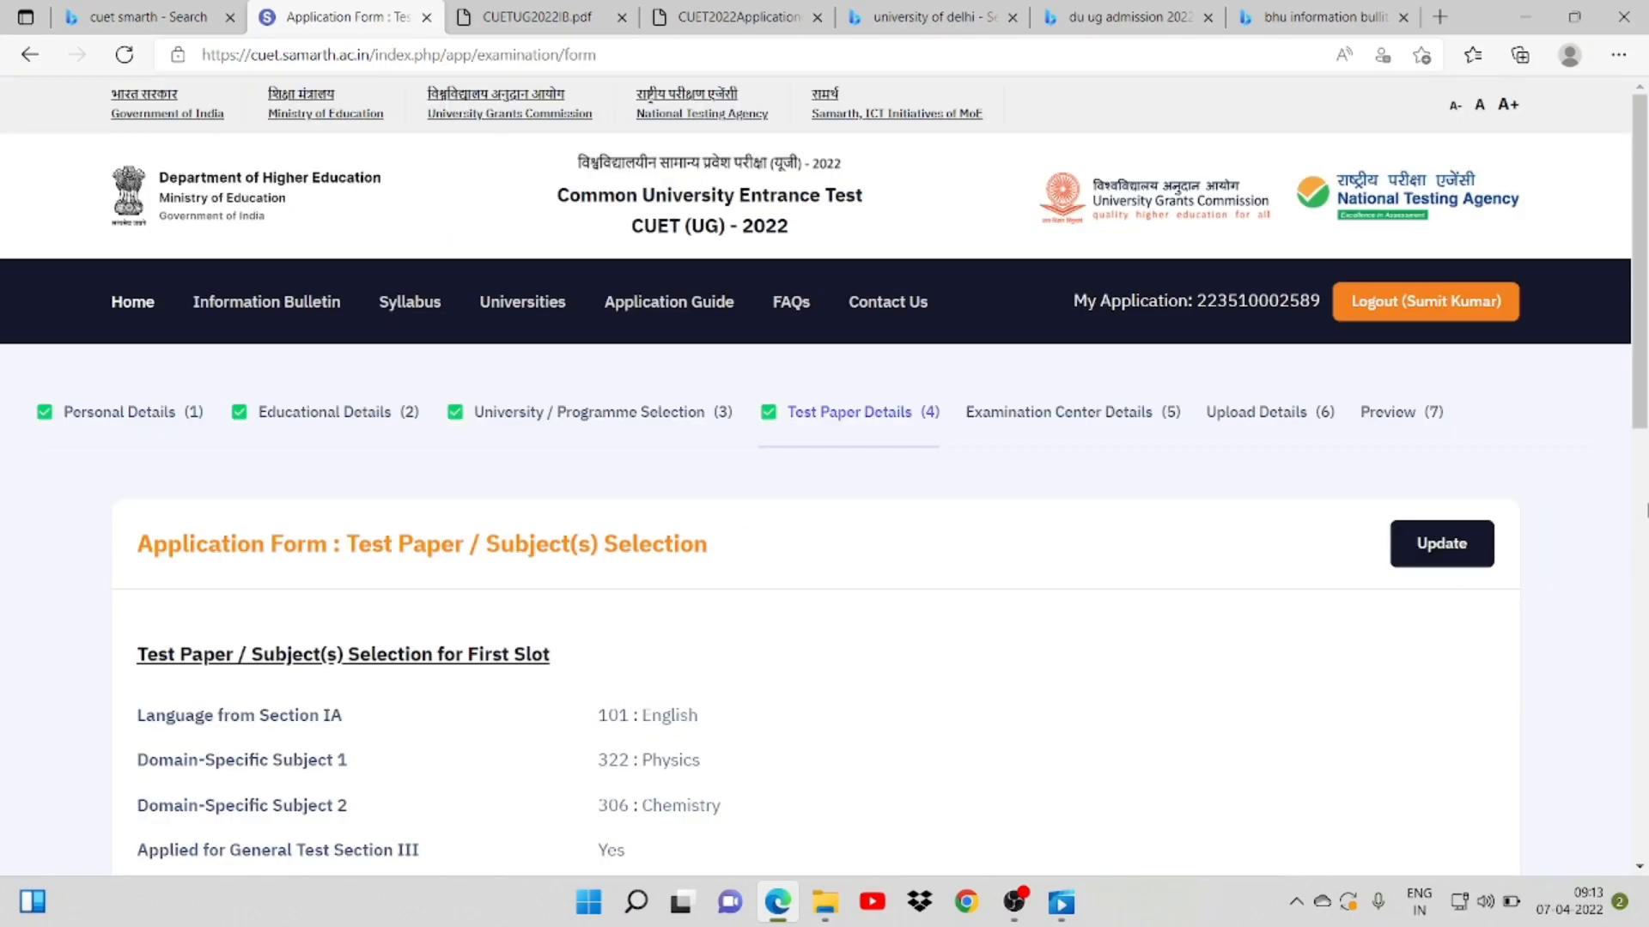
pyautogui.scroll(-10, 1373, 508)
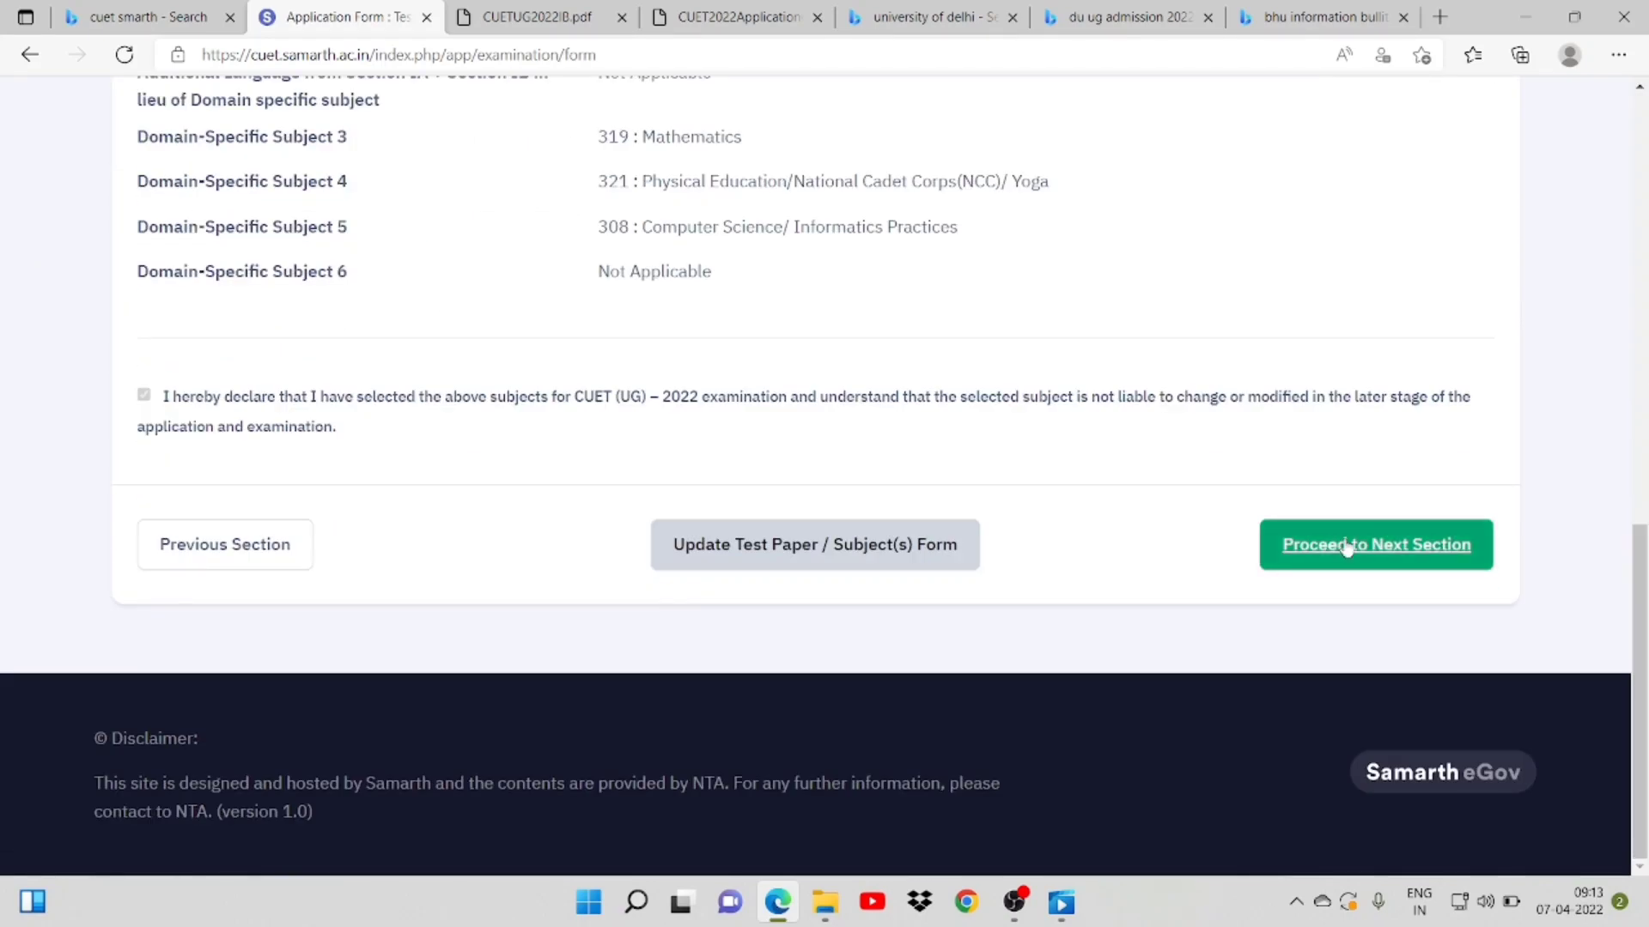
pyautogui.click(1346, 547)
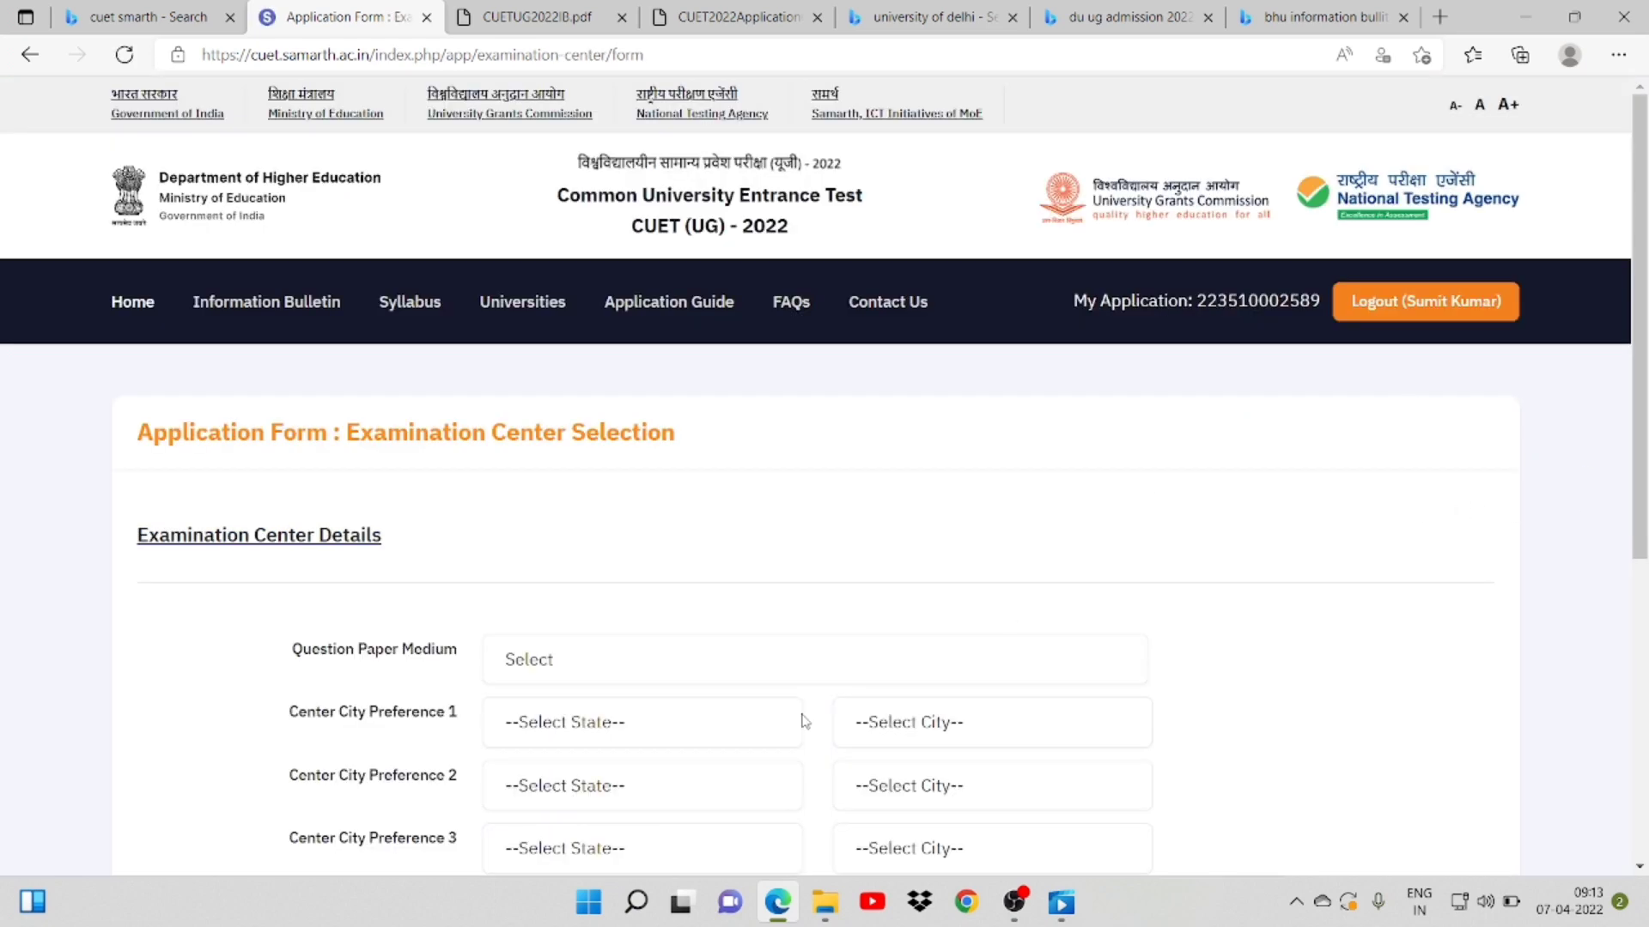
# - Set the question paper medium to English
pyautogui.click(719, 668)
pyautogui.press('Down')
pyautogui.press('Down')
pyautogui.press('Down')
pyautogui.press('Down')
pyautogui.press('Down')
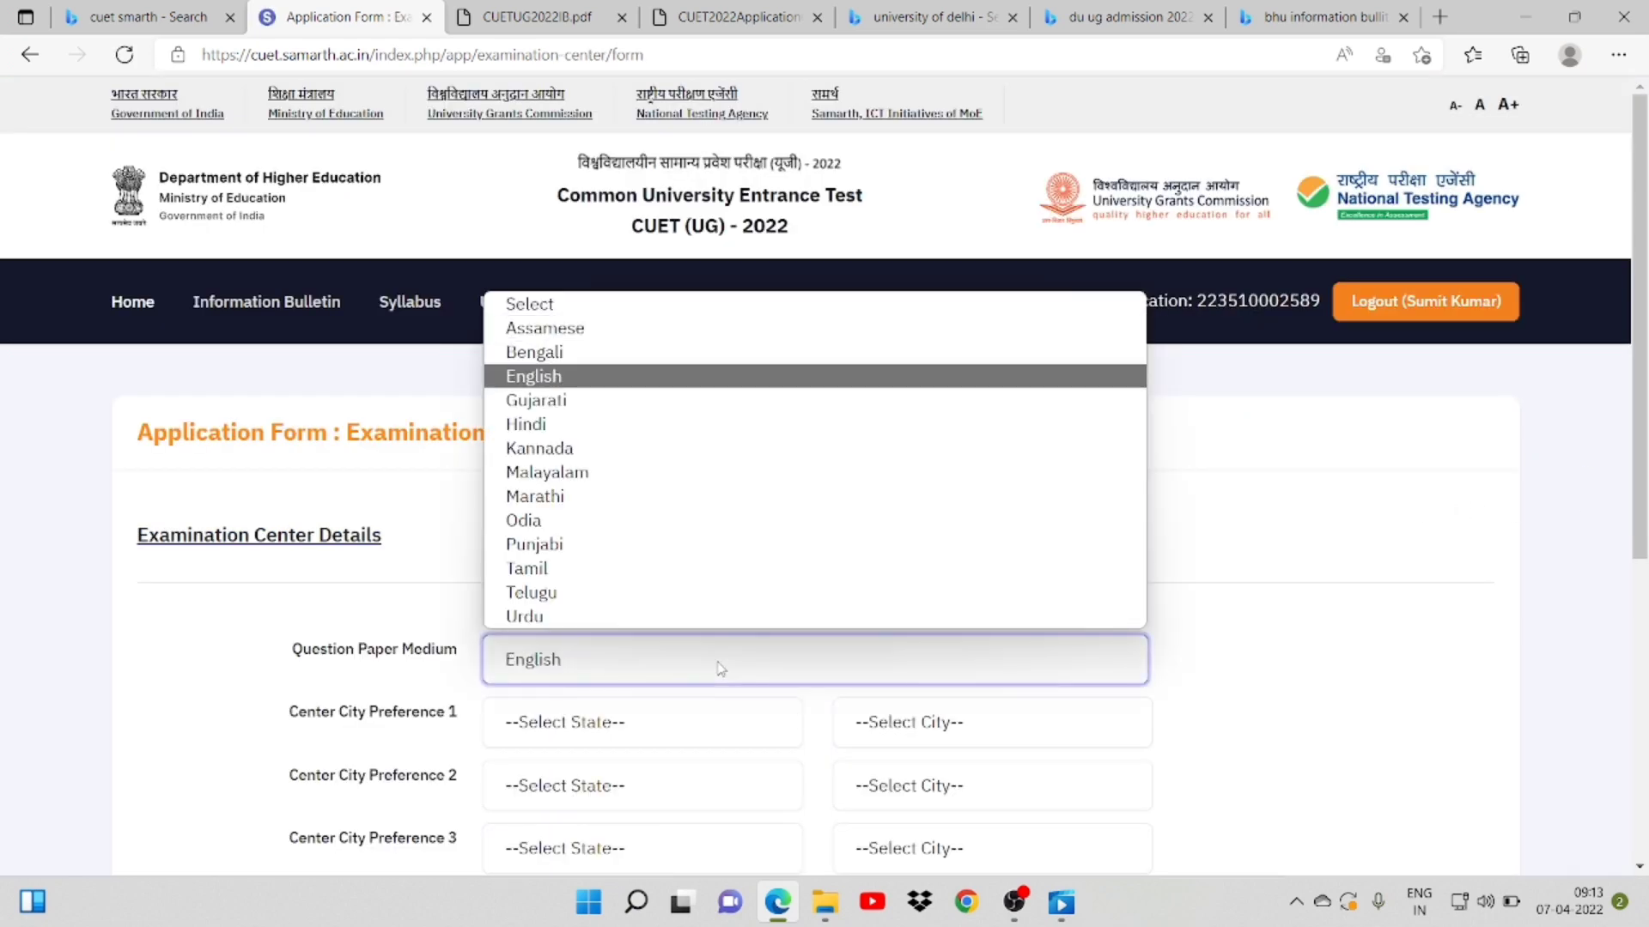
pyautogui.press('Up')
pyautogui.press('Down')
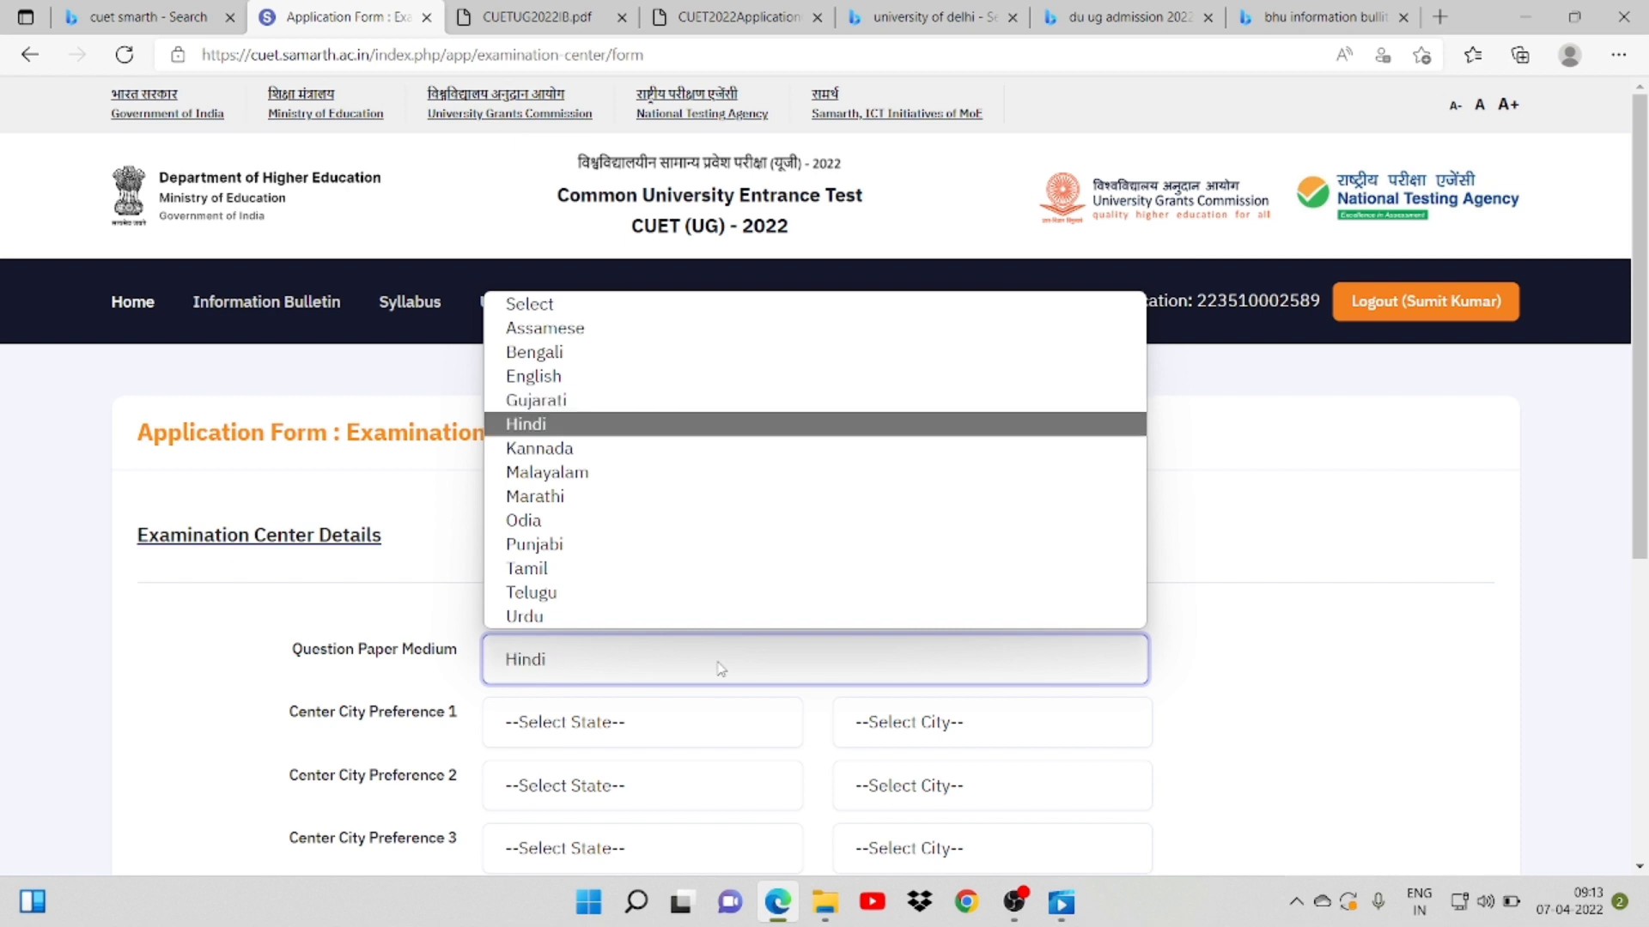
pyautogui.press('Up')
pyautogui.press('Up')
pyautogui.press('Return')
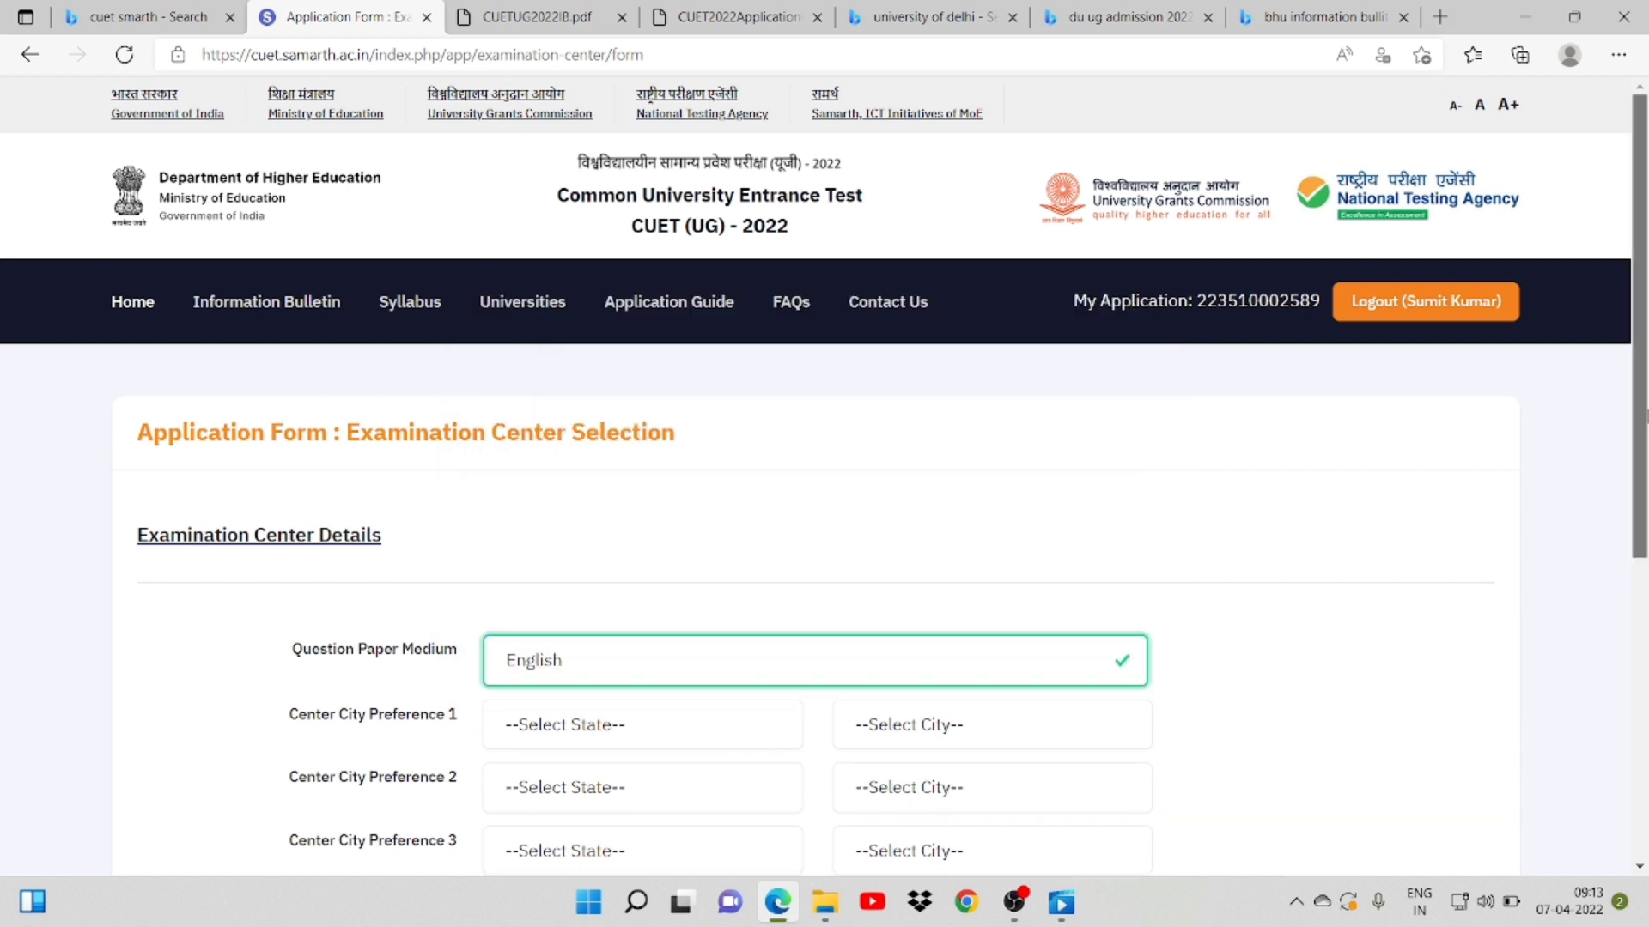
# - Set city preferences 1 and 2 to Haryana–Ambala and Haryana–Sonipat (HR09)
pyautogui.scroll(-3, 1503, 520)
pyautogui.click(553, 491)
pyautogui.press('Down')
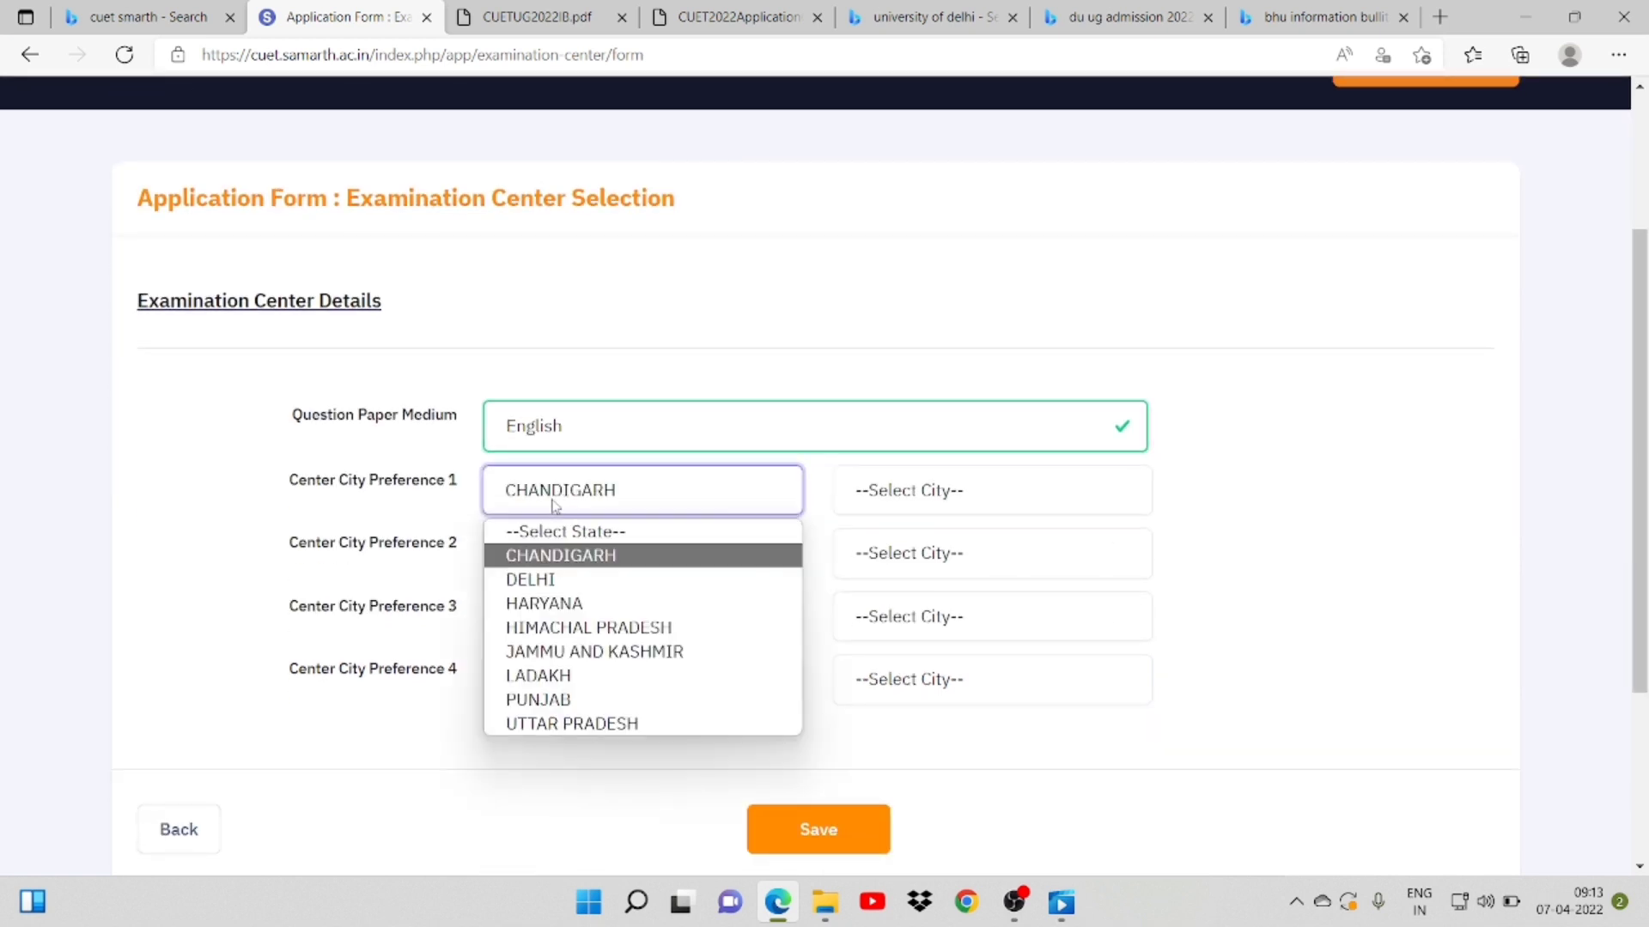
pyautogui.press('Down')
pyautogui.press('Down')
pyautogui.press('Return')
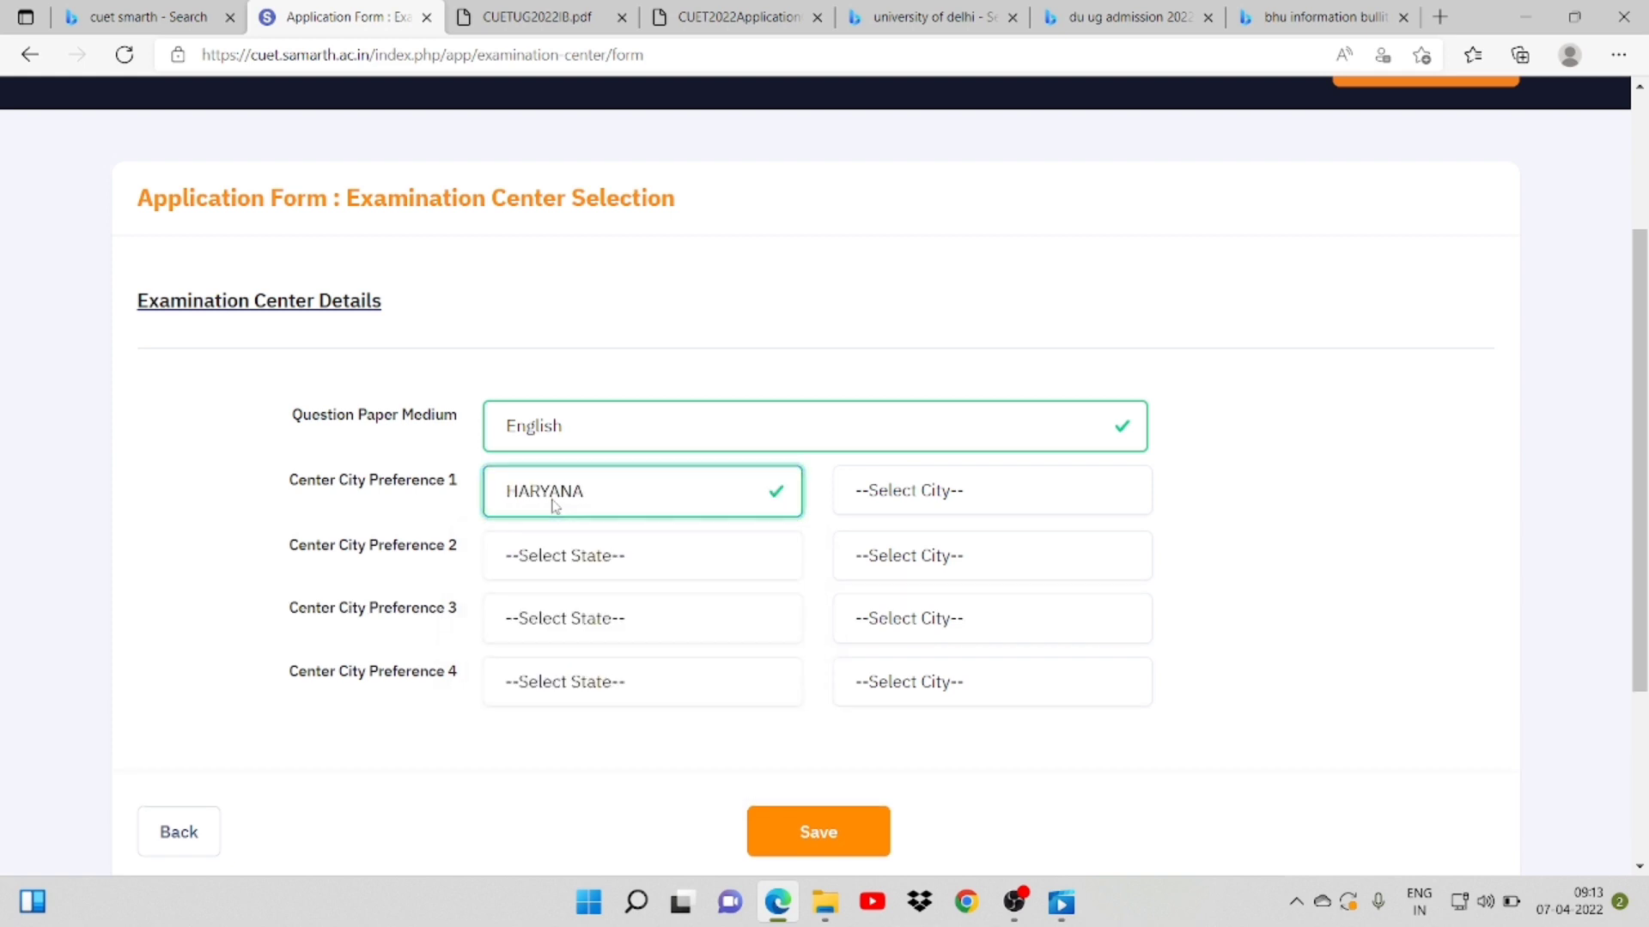
pyautogui.press('Tab')
pyautogui.press('Down')
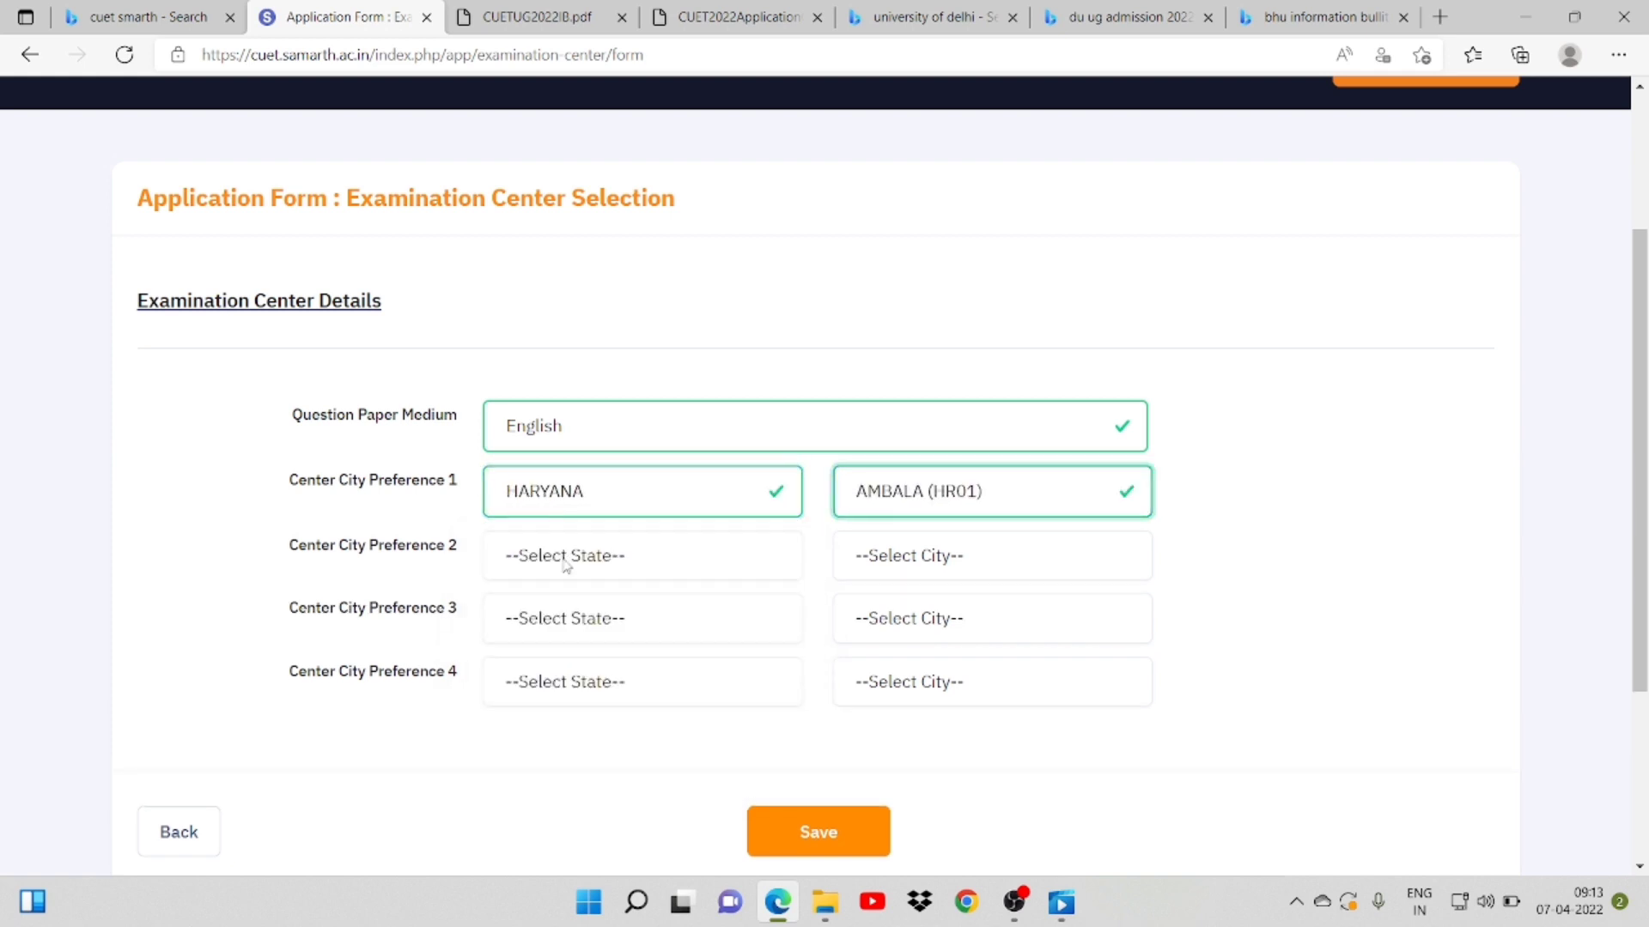
pyautogui.click(565, 567)
pyautogui.click(554, 666)
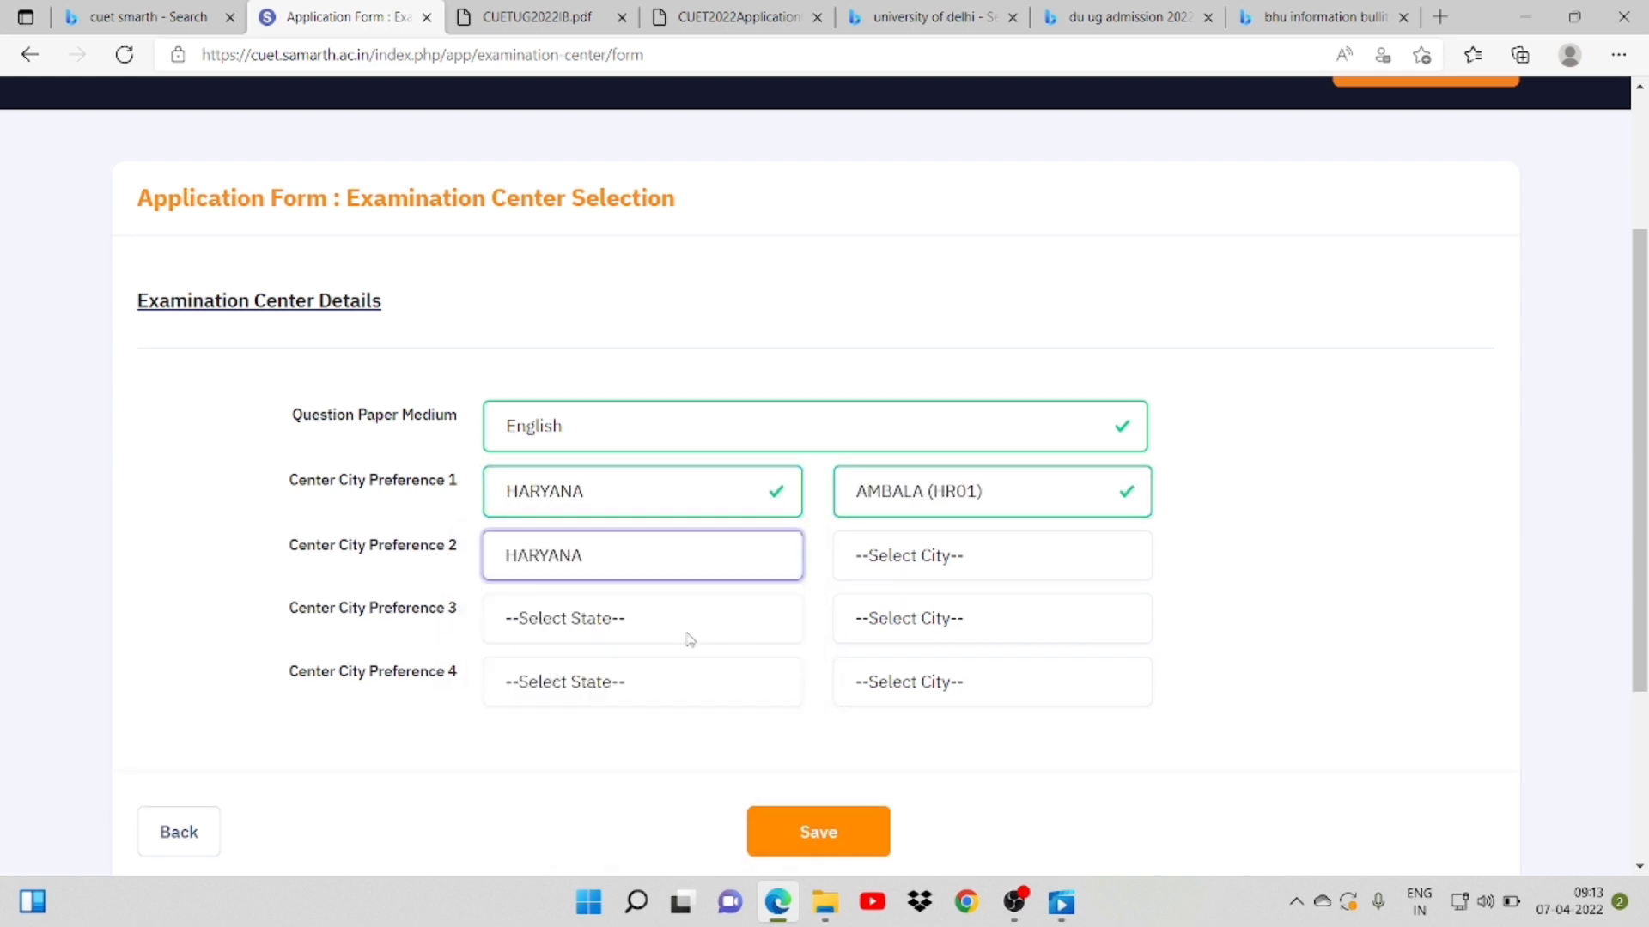
pyautogui.click(975, 567)
pyautogui.click(936, 490)
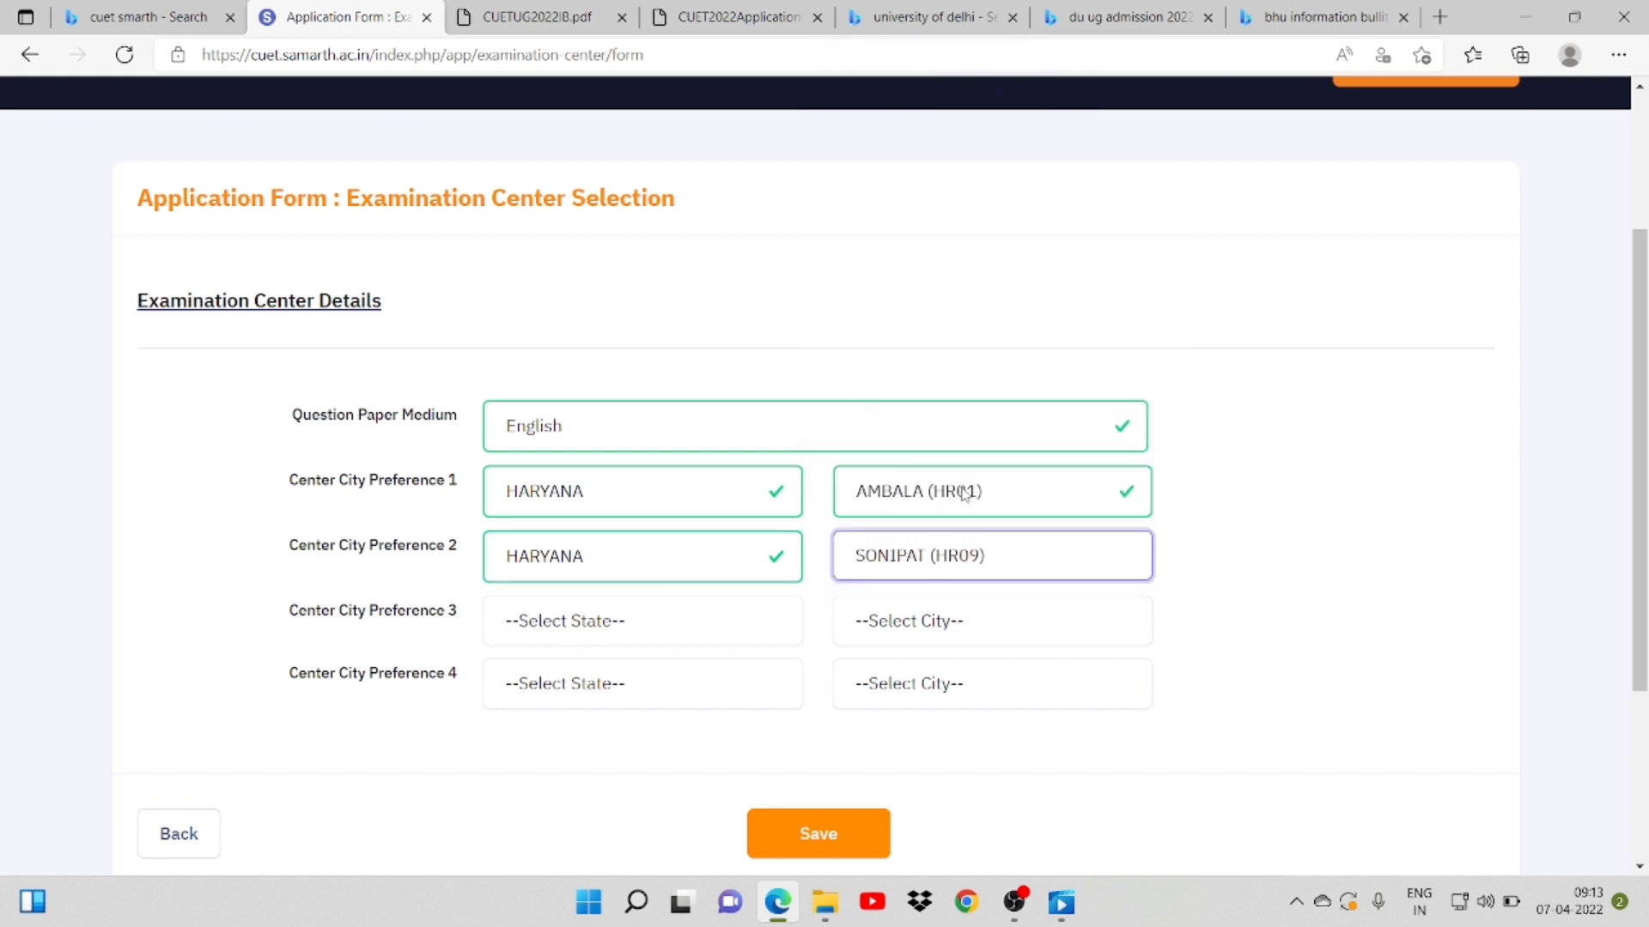
# - Set preference 3 to Delhi–Delhi/New Delhi (DL01) and preference 4 to Ladakh–Leh (LL01)
pyautogui.click(648, 620)
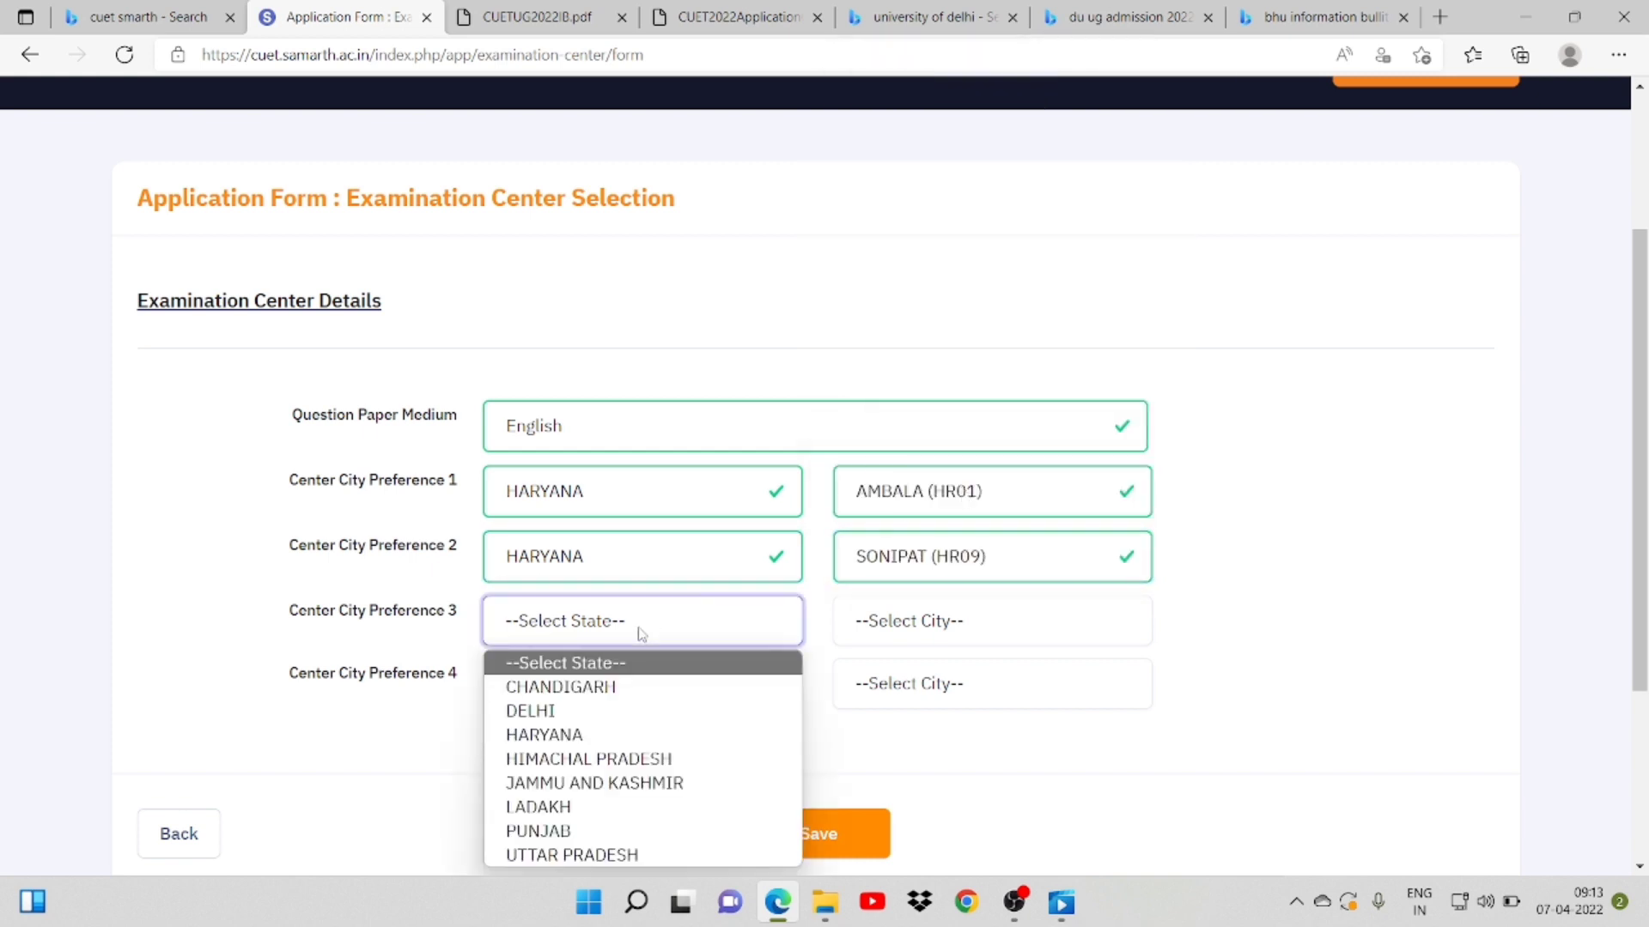
pyautogui.click(582, 713)
pyautogui.click(940, 618)
pyautogui.click(923, 685)
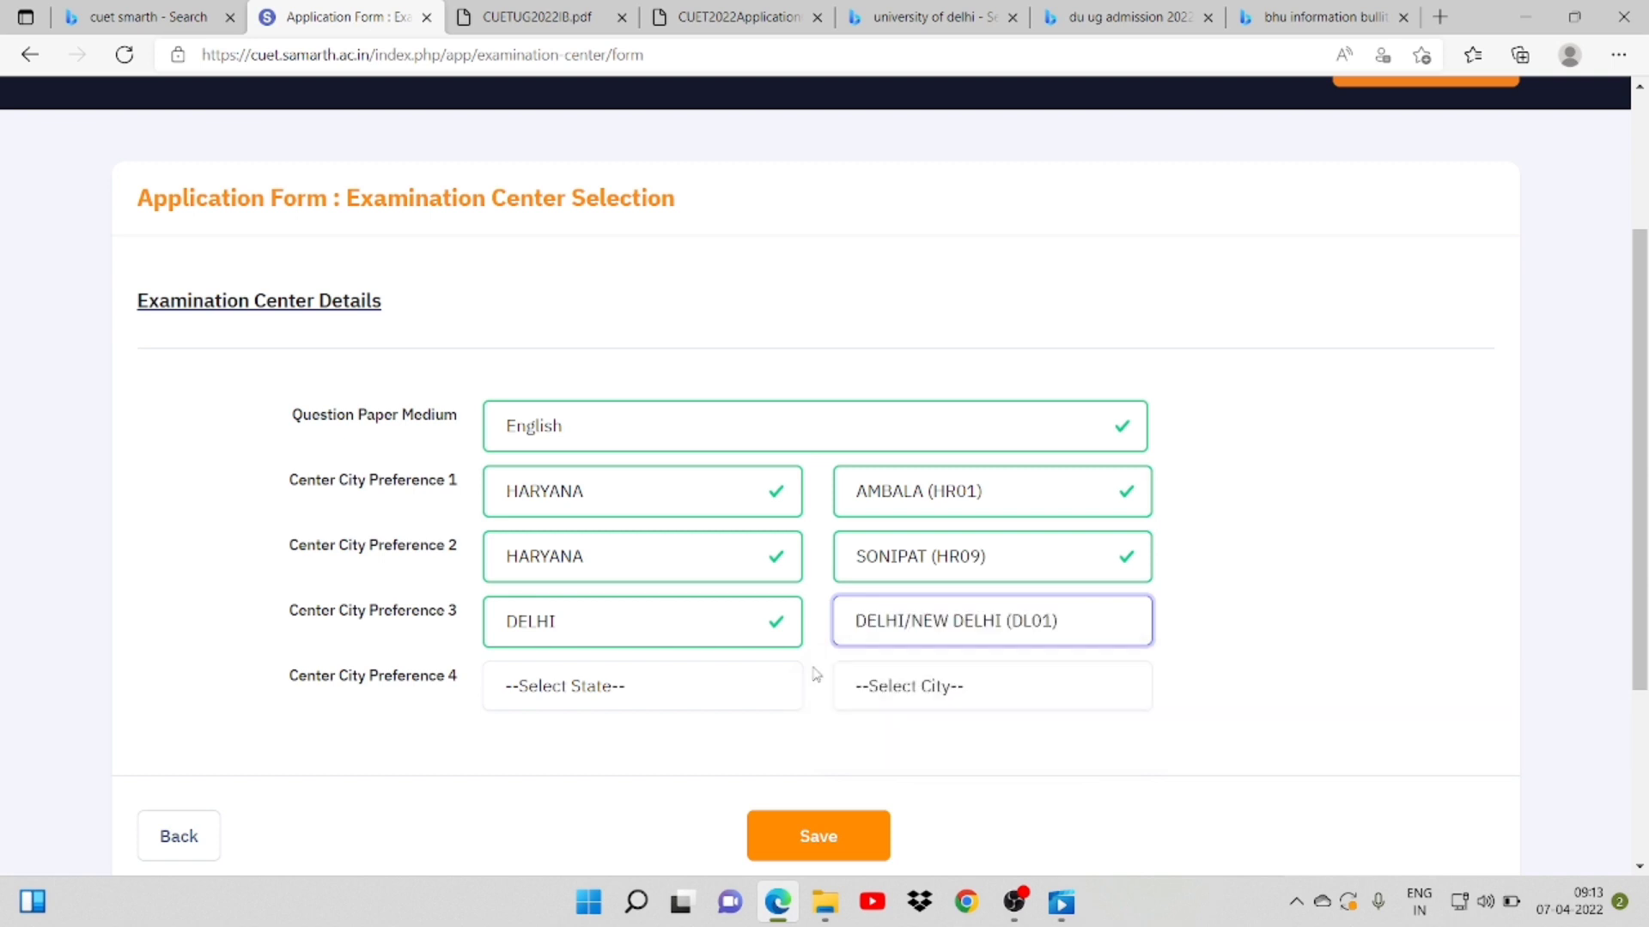
pyautogui.click(781, 685)
pyautogui.click(651, 593)
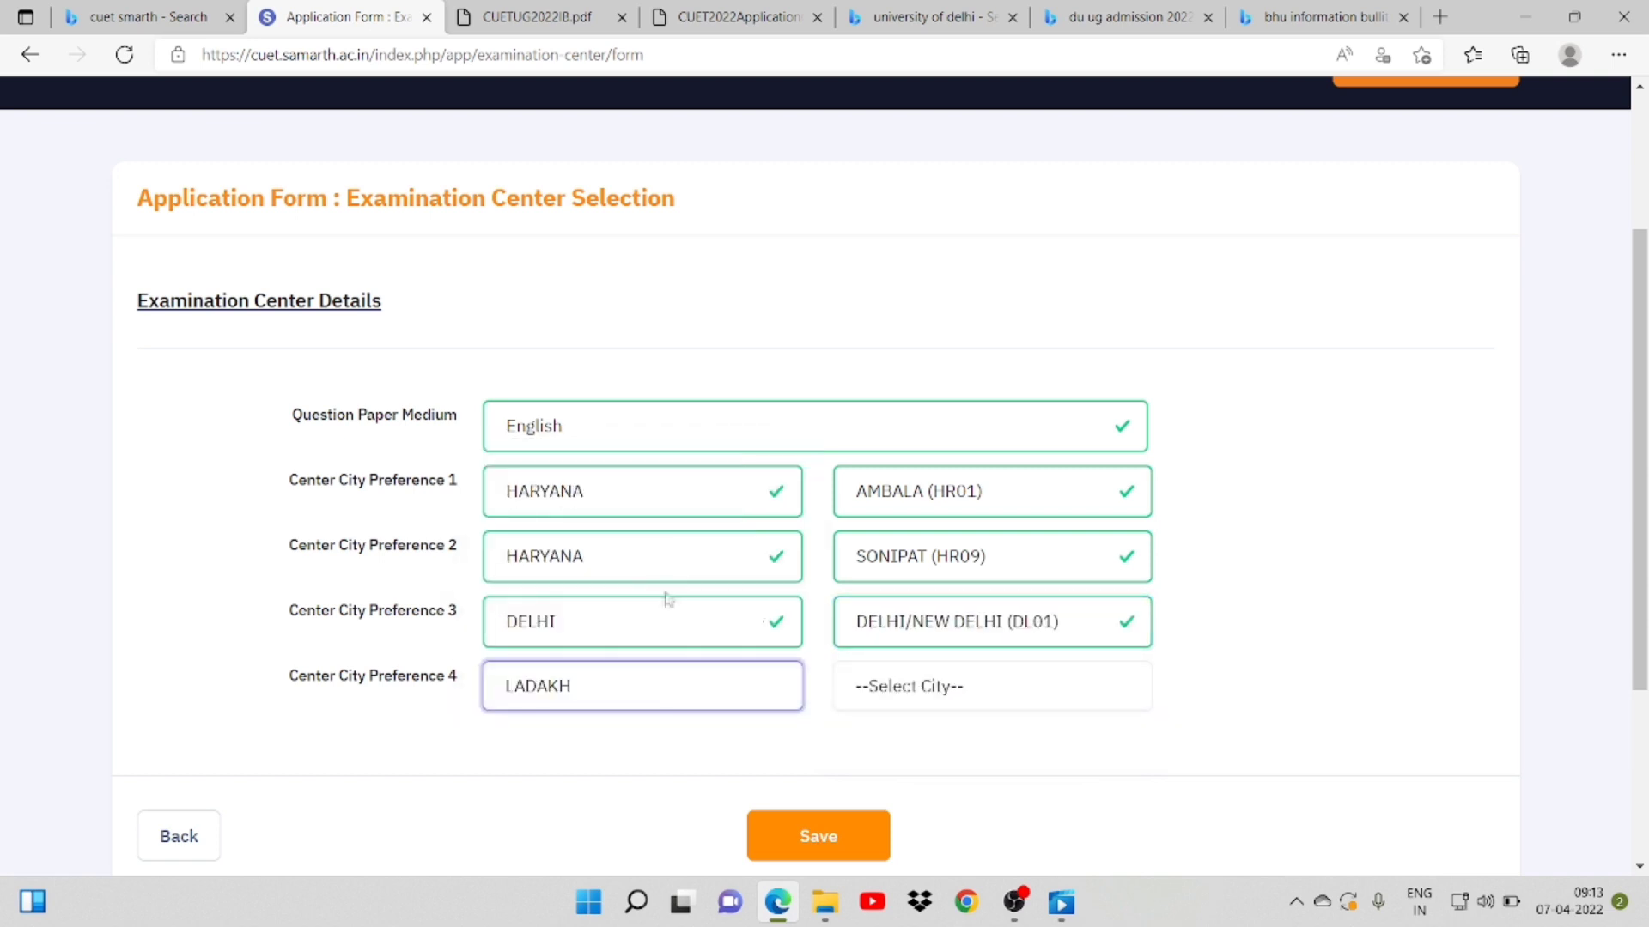
pyautogui.click(910, 685)
pyautogui.click(910, 773)
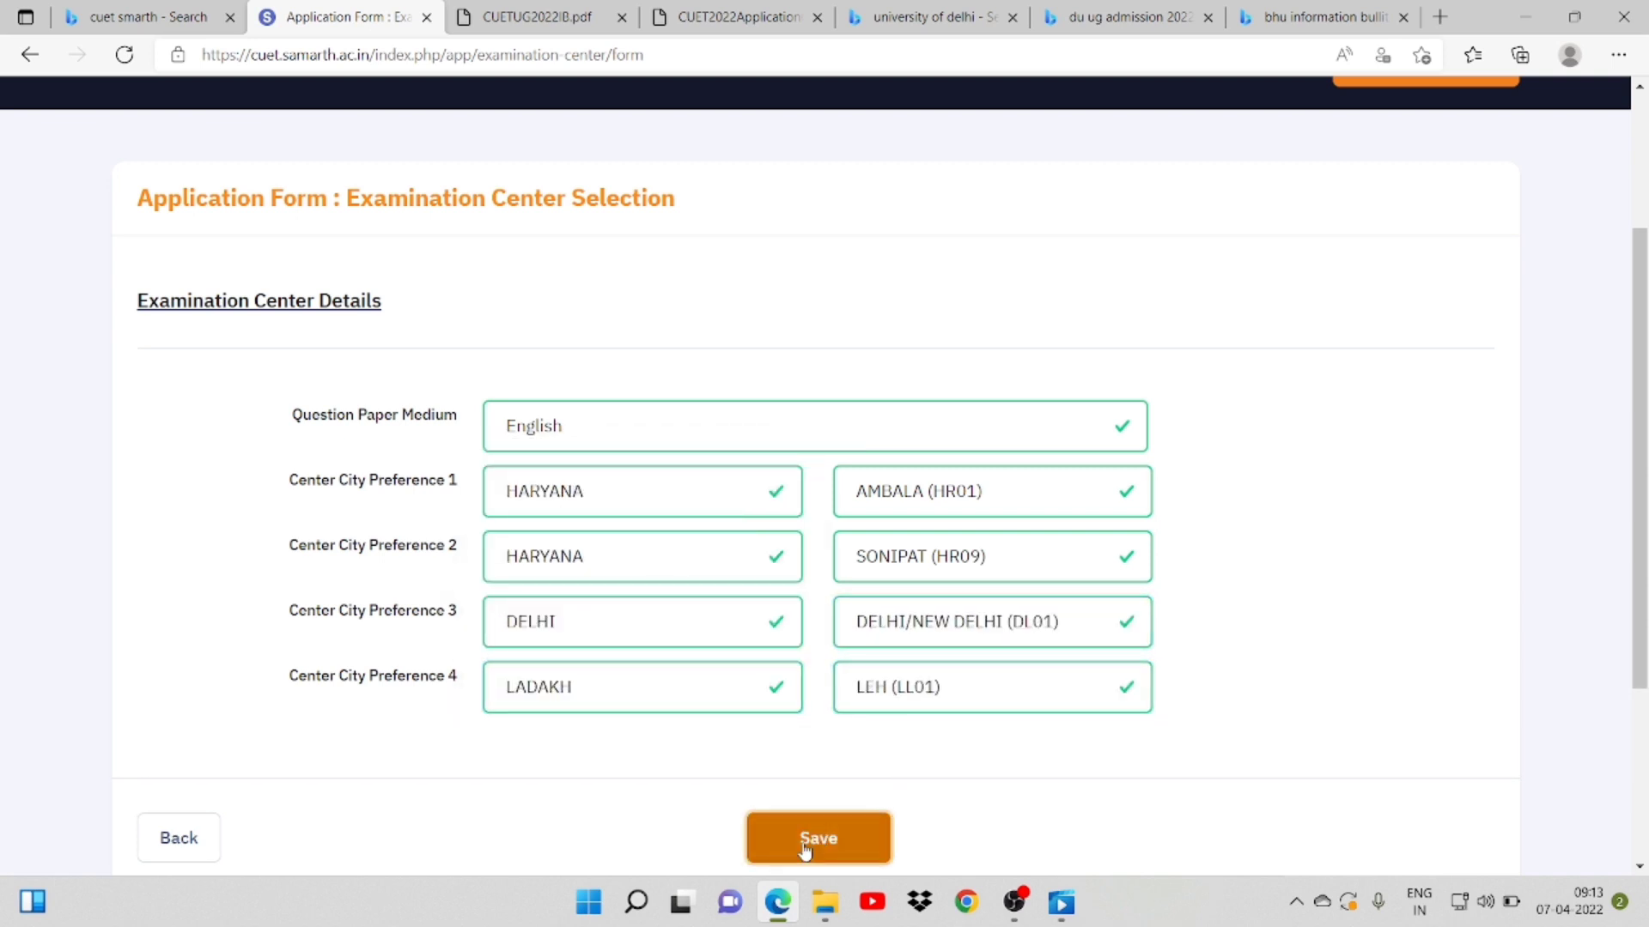
# - Save the four exam centre city preferences
pyautogui.click(805, 846)
pyautogui.scroll(-5, 1594, 785)
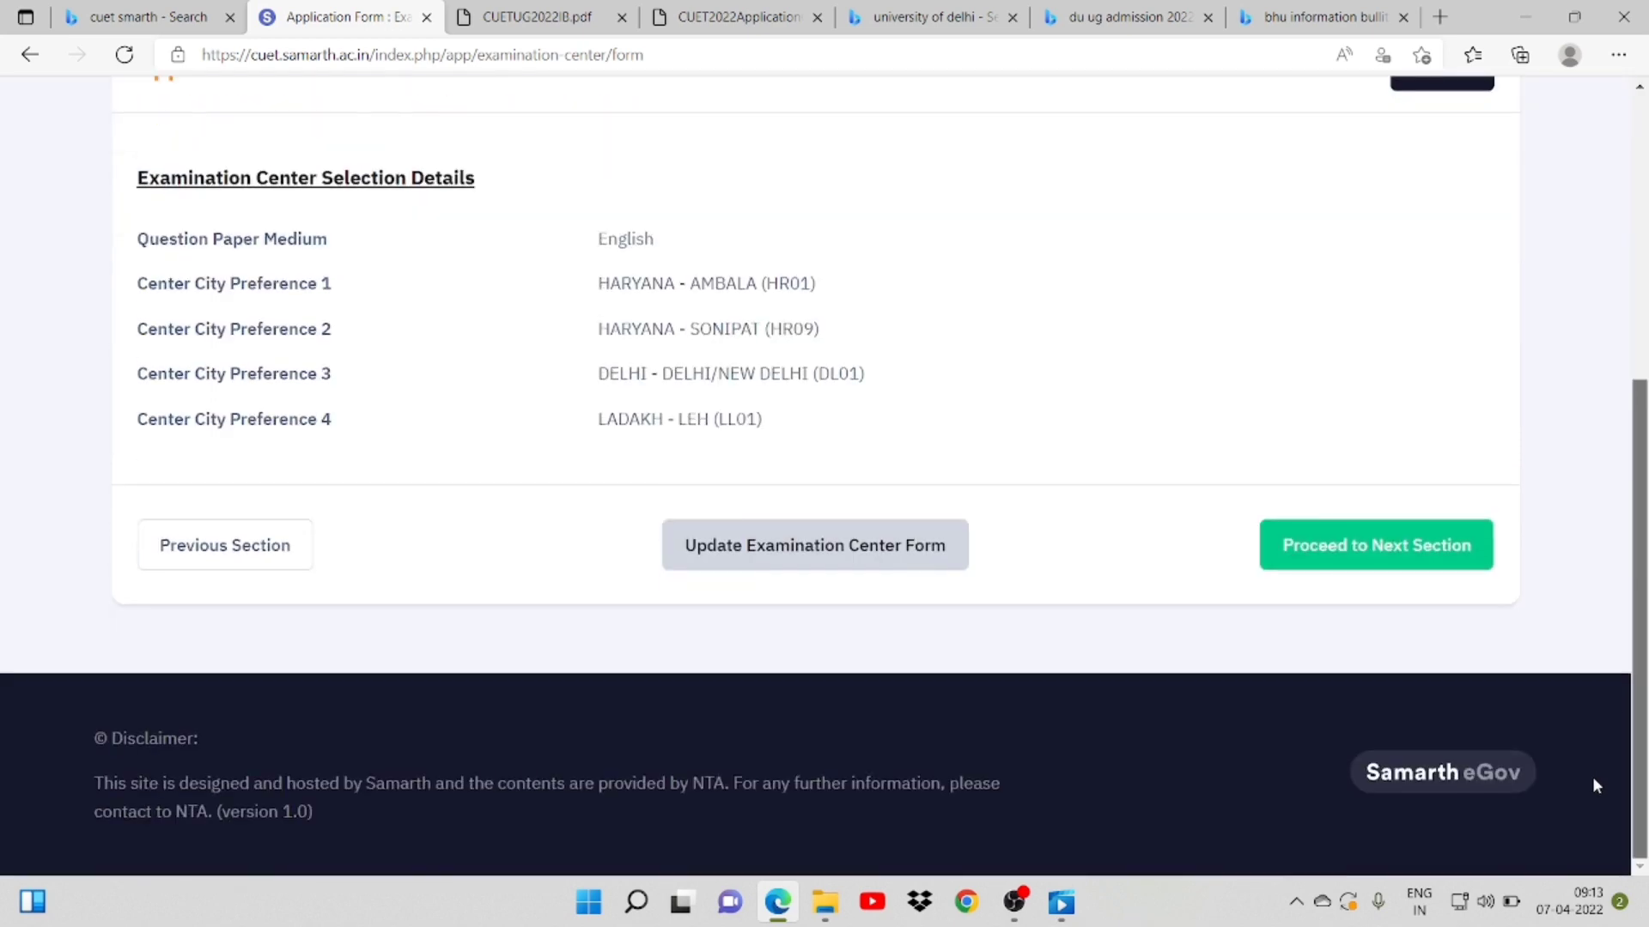
pyautogui.scroll(5, 1546, 764)
pyautogui.scroll(-5, 1459, 687)
# - Move to Upload Documents and select image 20220406_123533_0000 as the photograph
pyautogui.click(1380, 559)
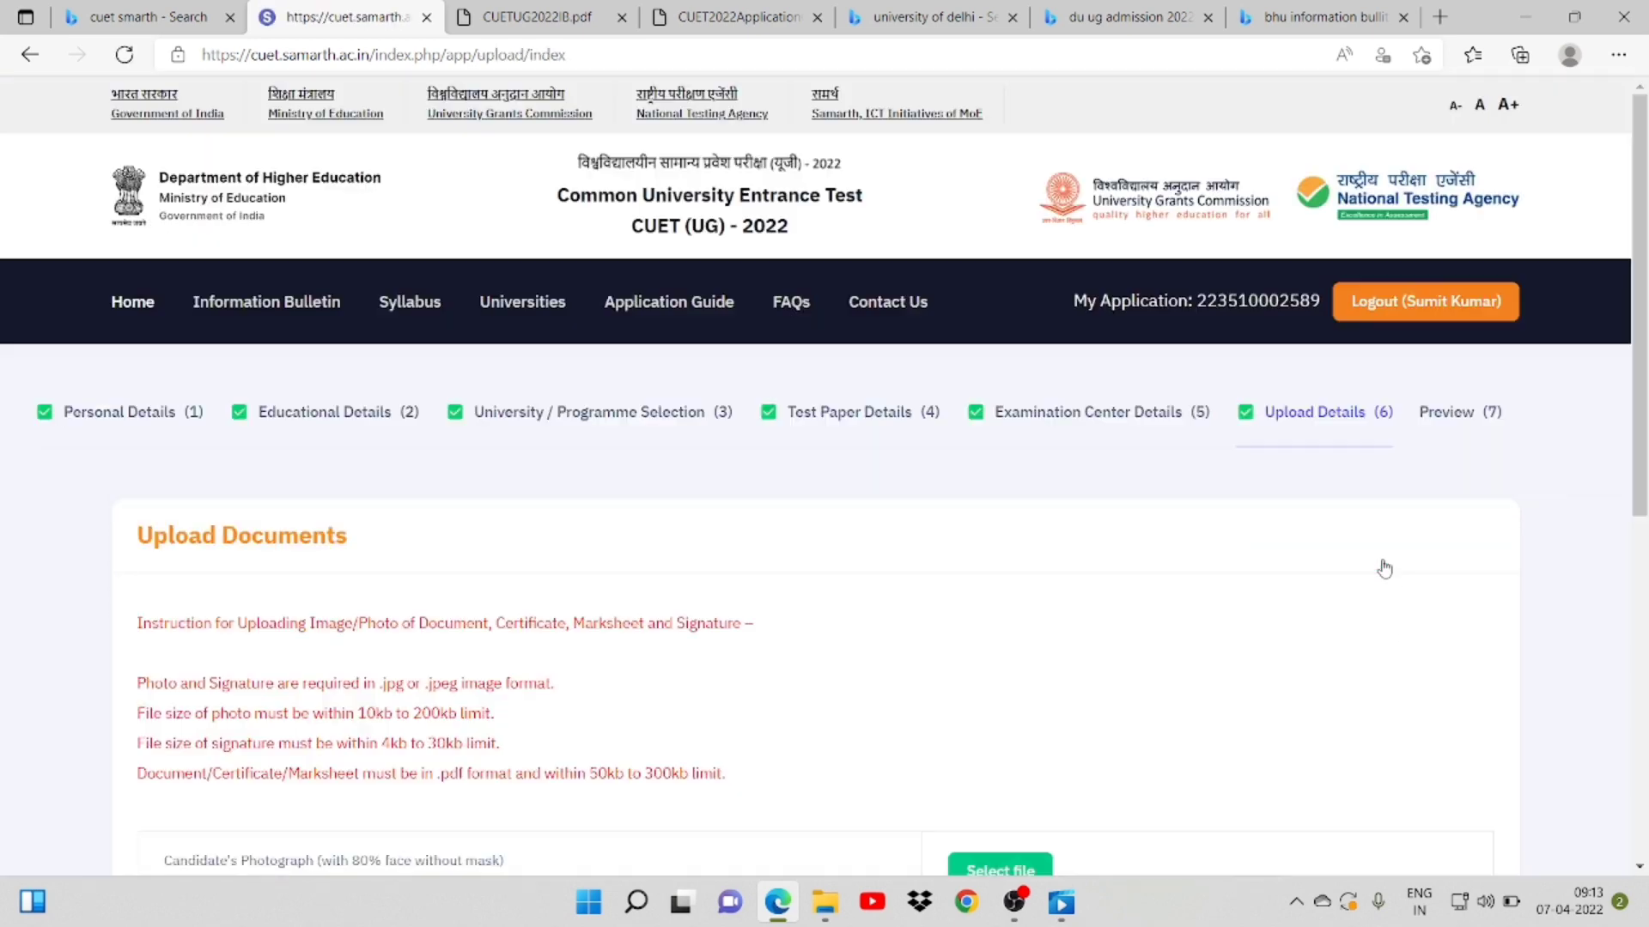
pyautogui.scroll(-4, 1384, 569)
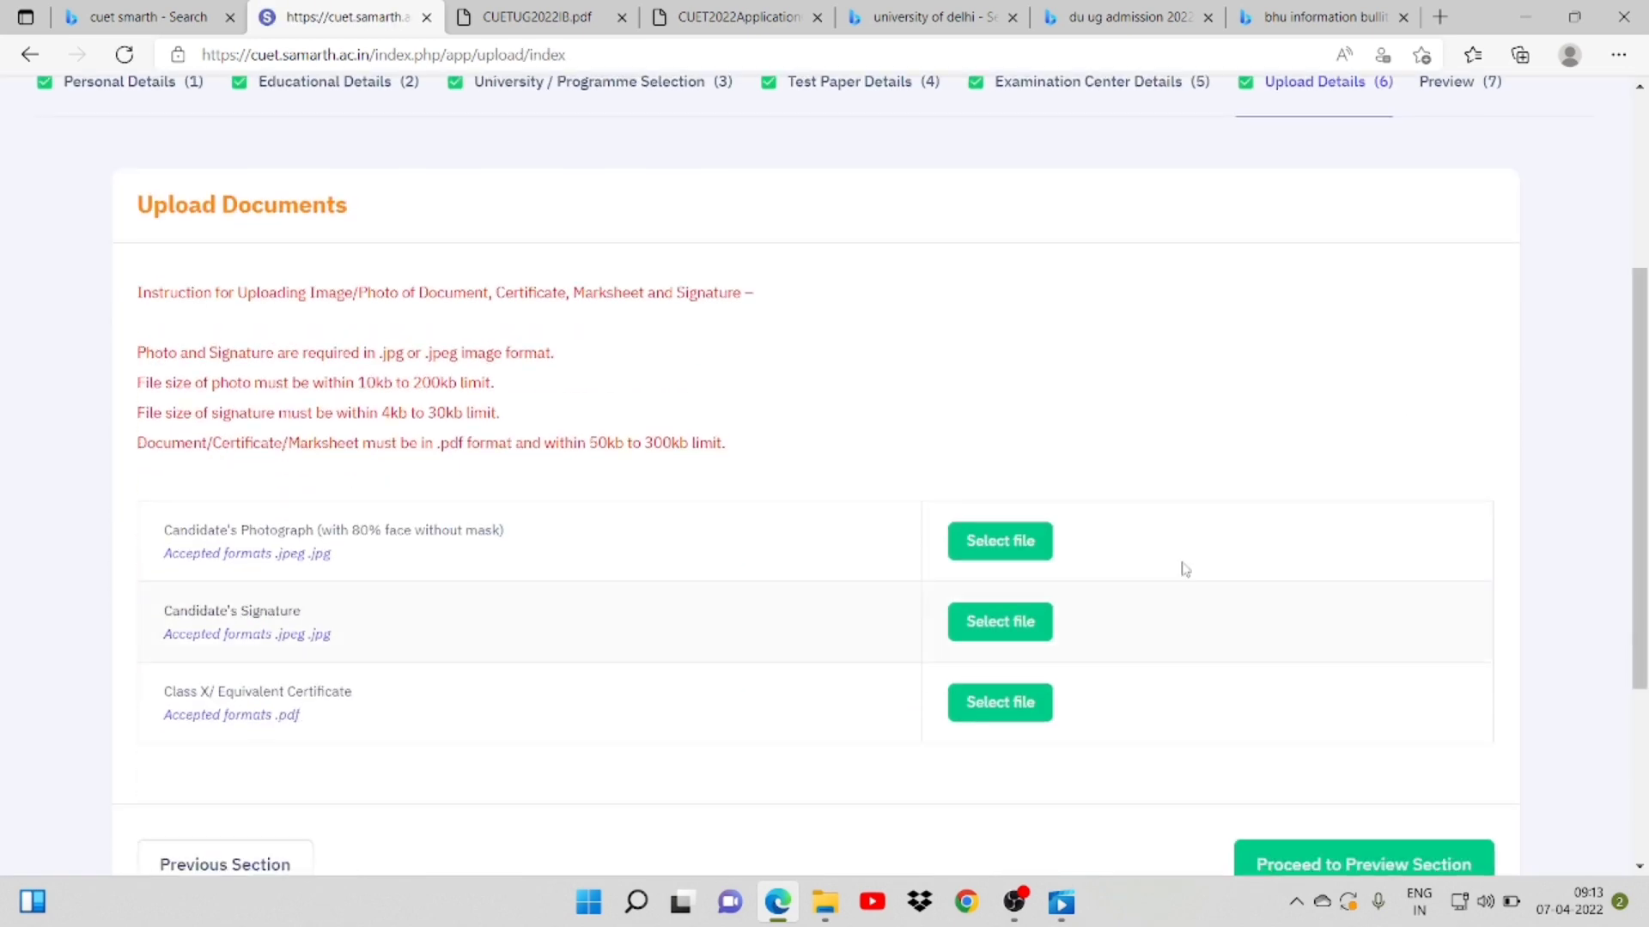
pyautogui.click(1013, 550)
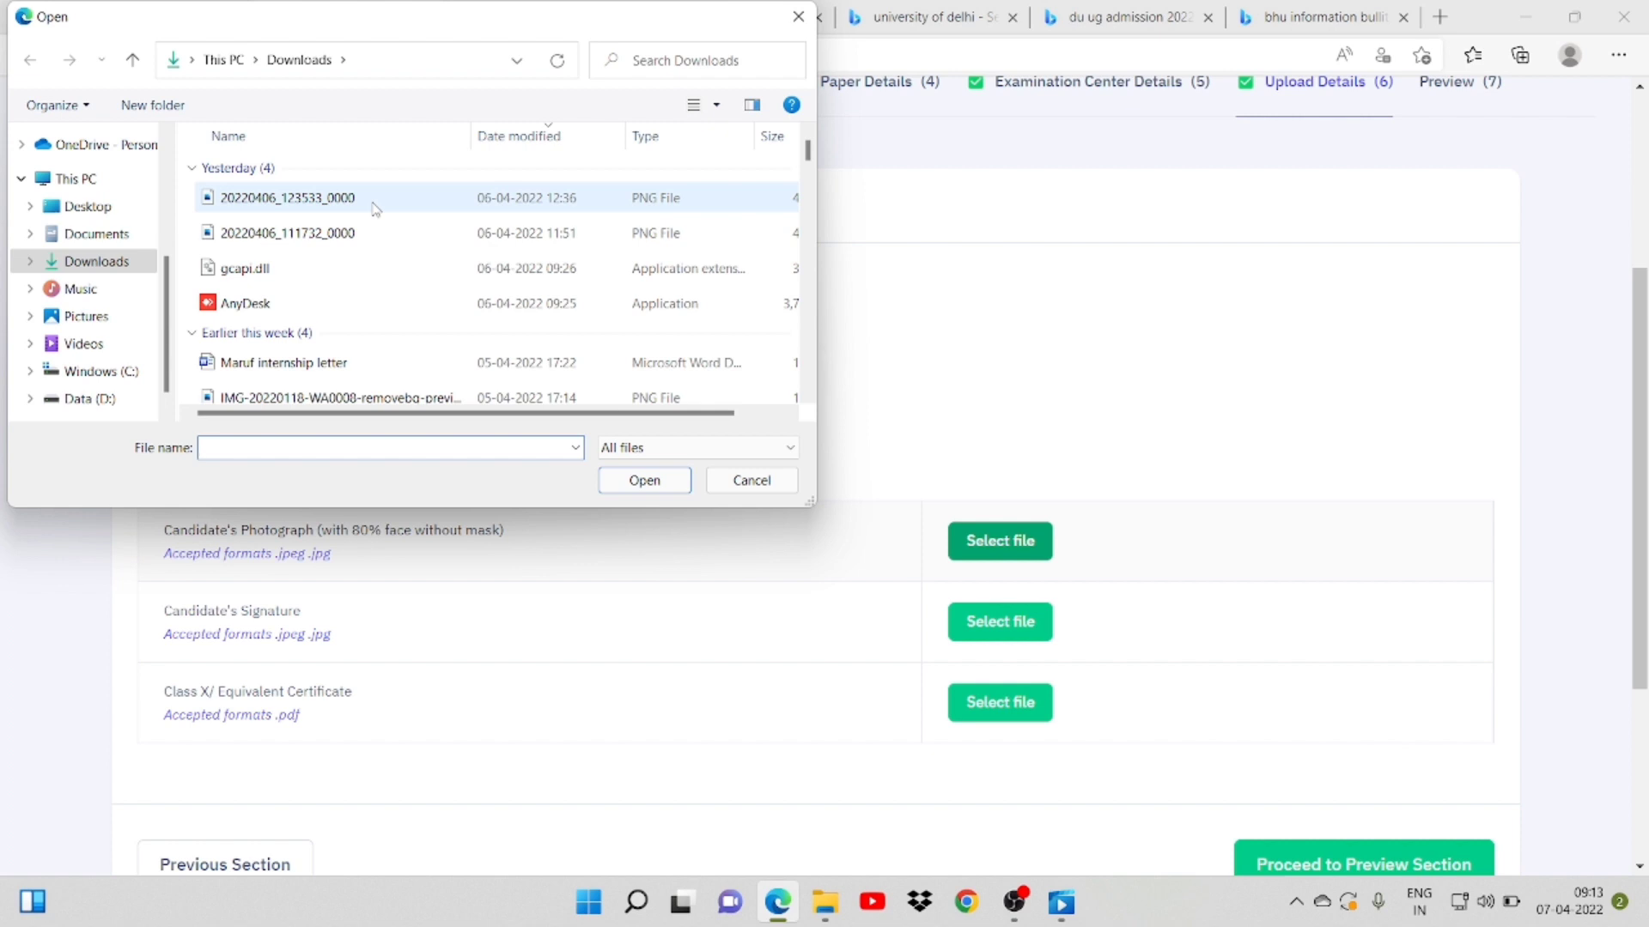
pyautogui.click(375, 206)
pyautogui.click(644, 479)
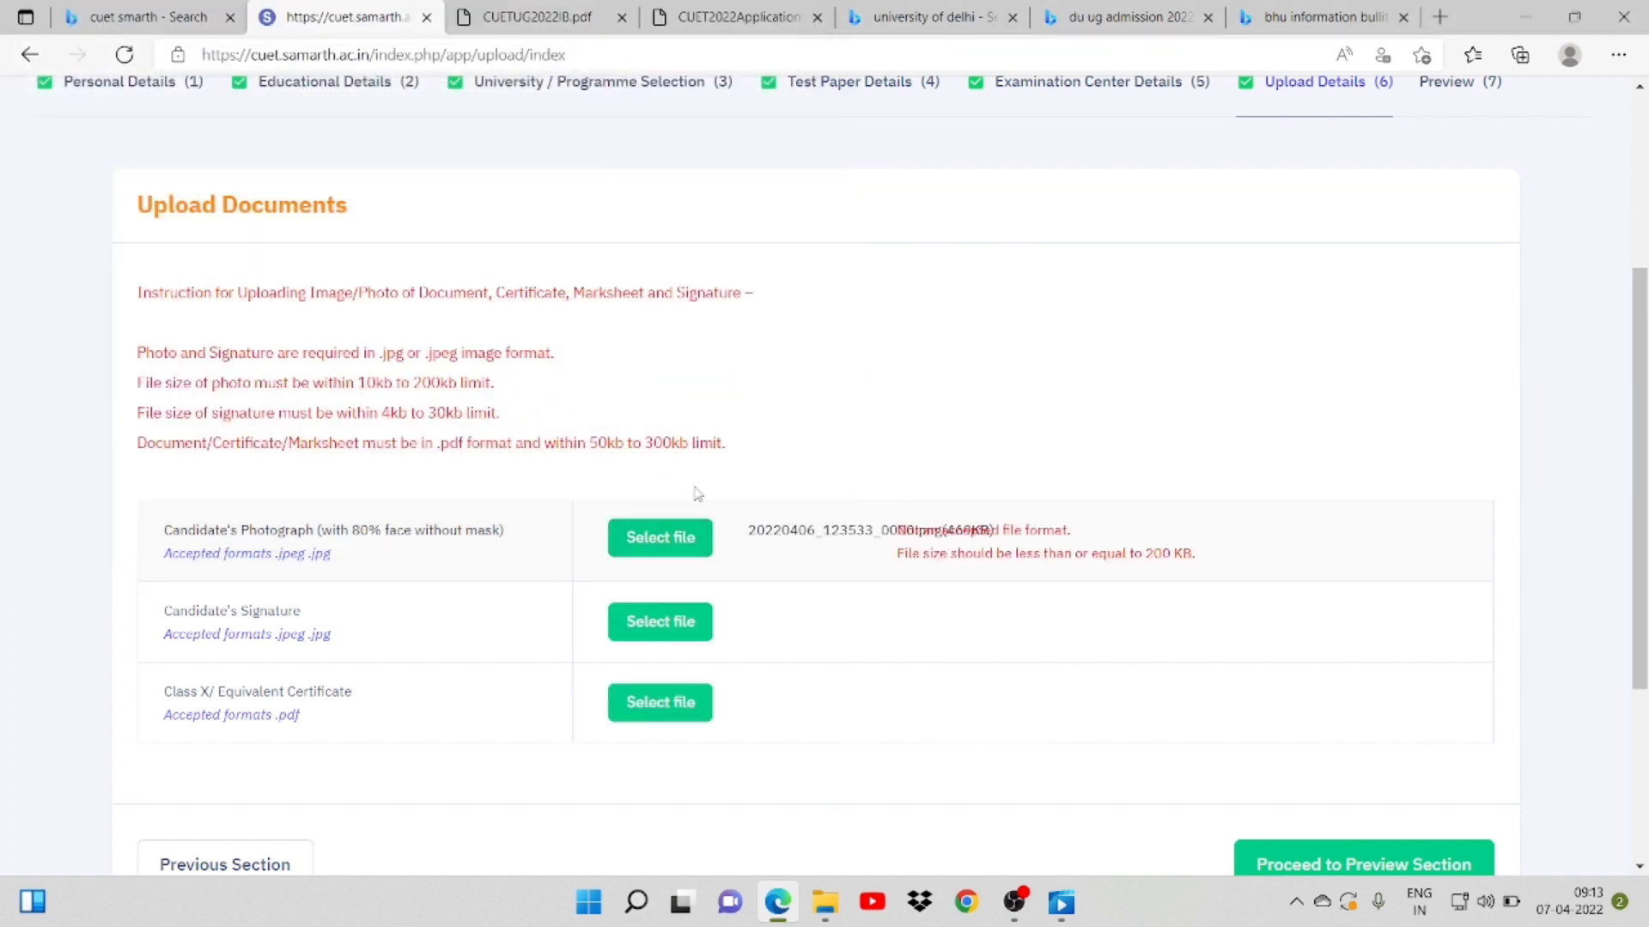
# - Replace it with photograph (2) from Pictures and upload the photograph
pyautogui.click(657, 556)
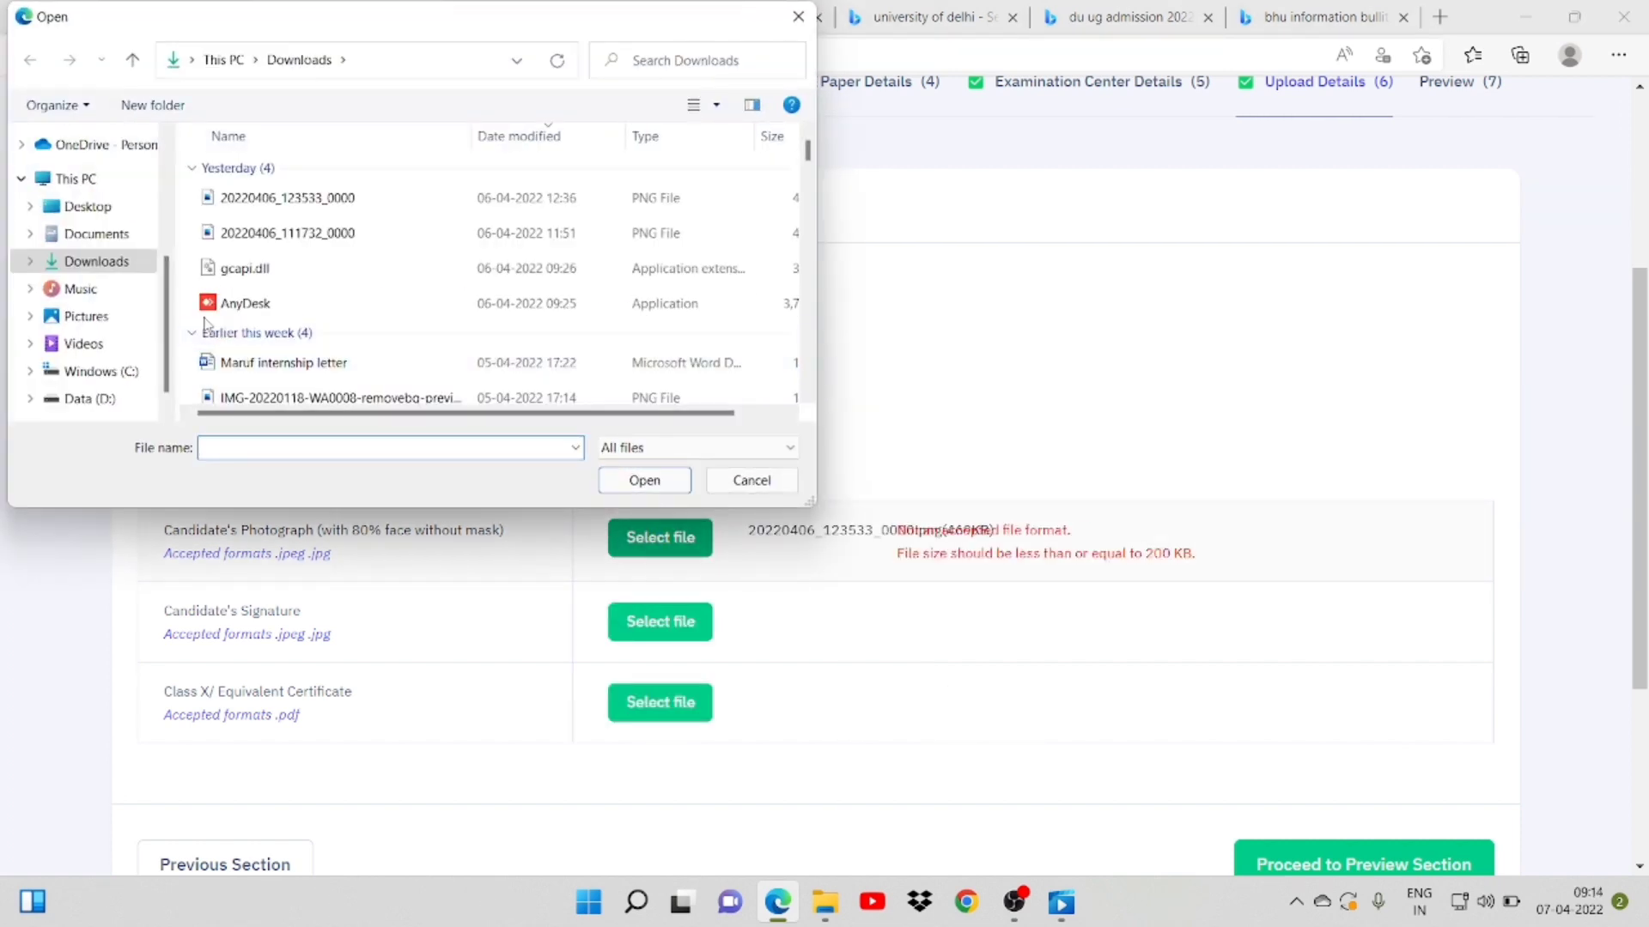
pyautogui.click(84, 239)
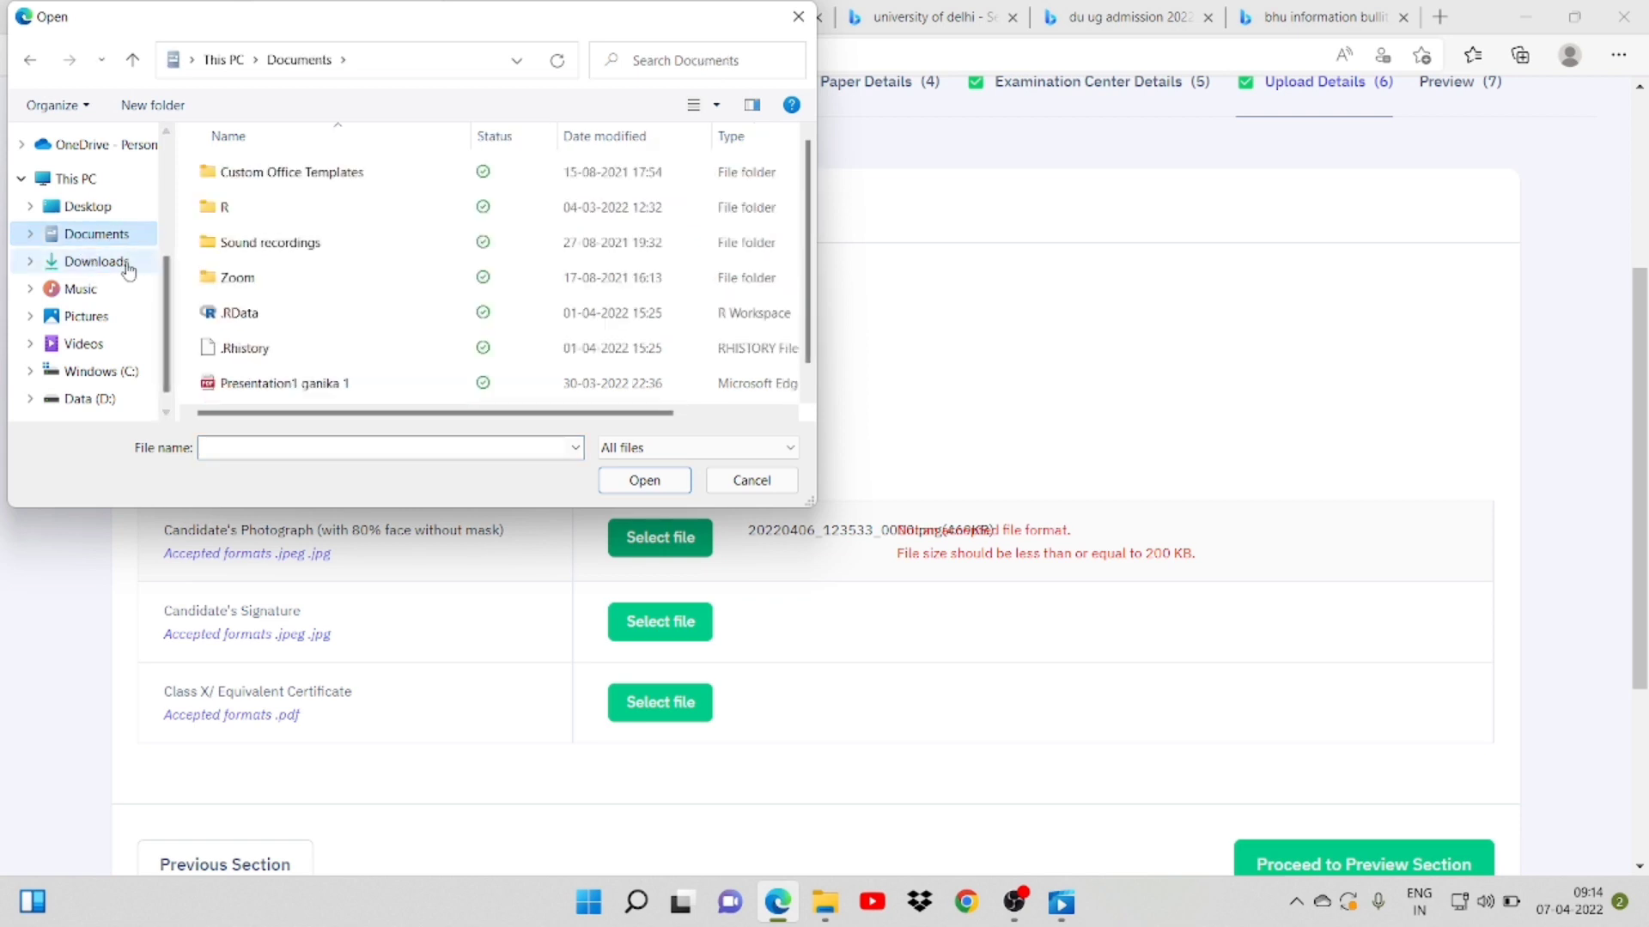
pyautogui.click(100, 318)
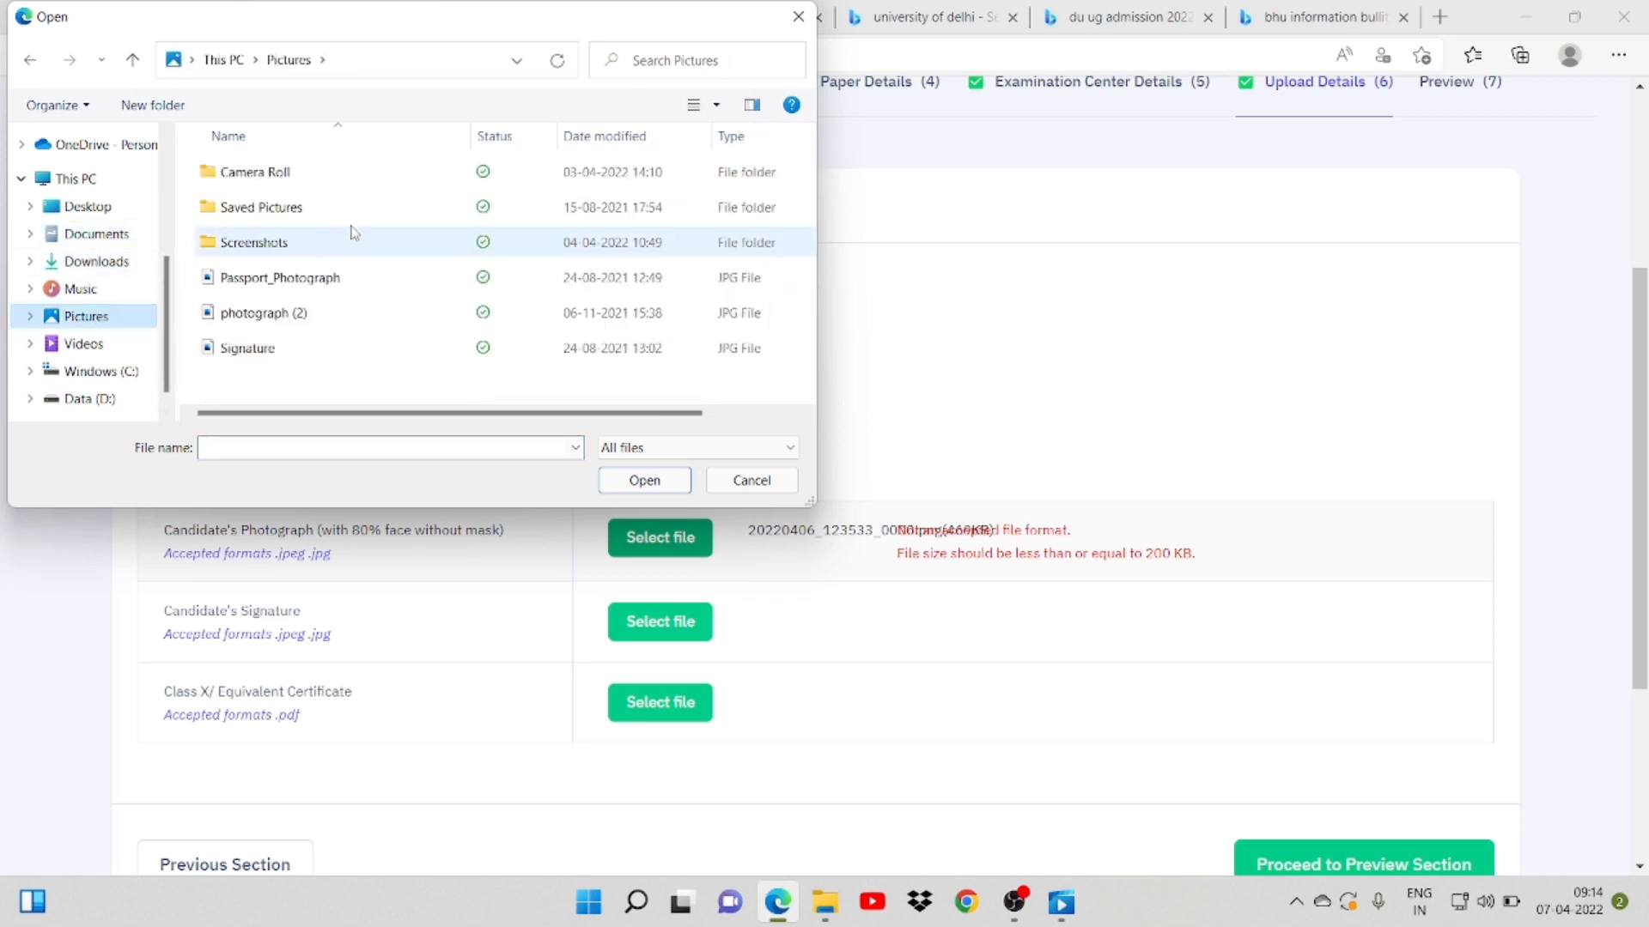
pyautogui.click(311, 312)
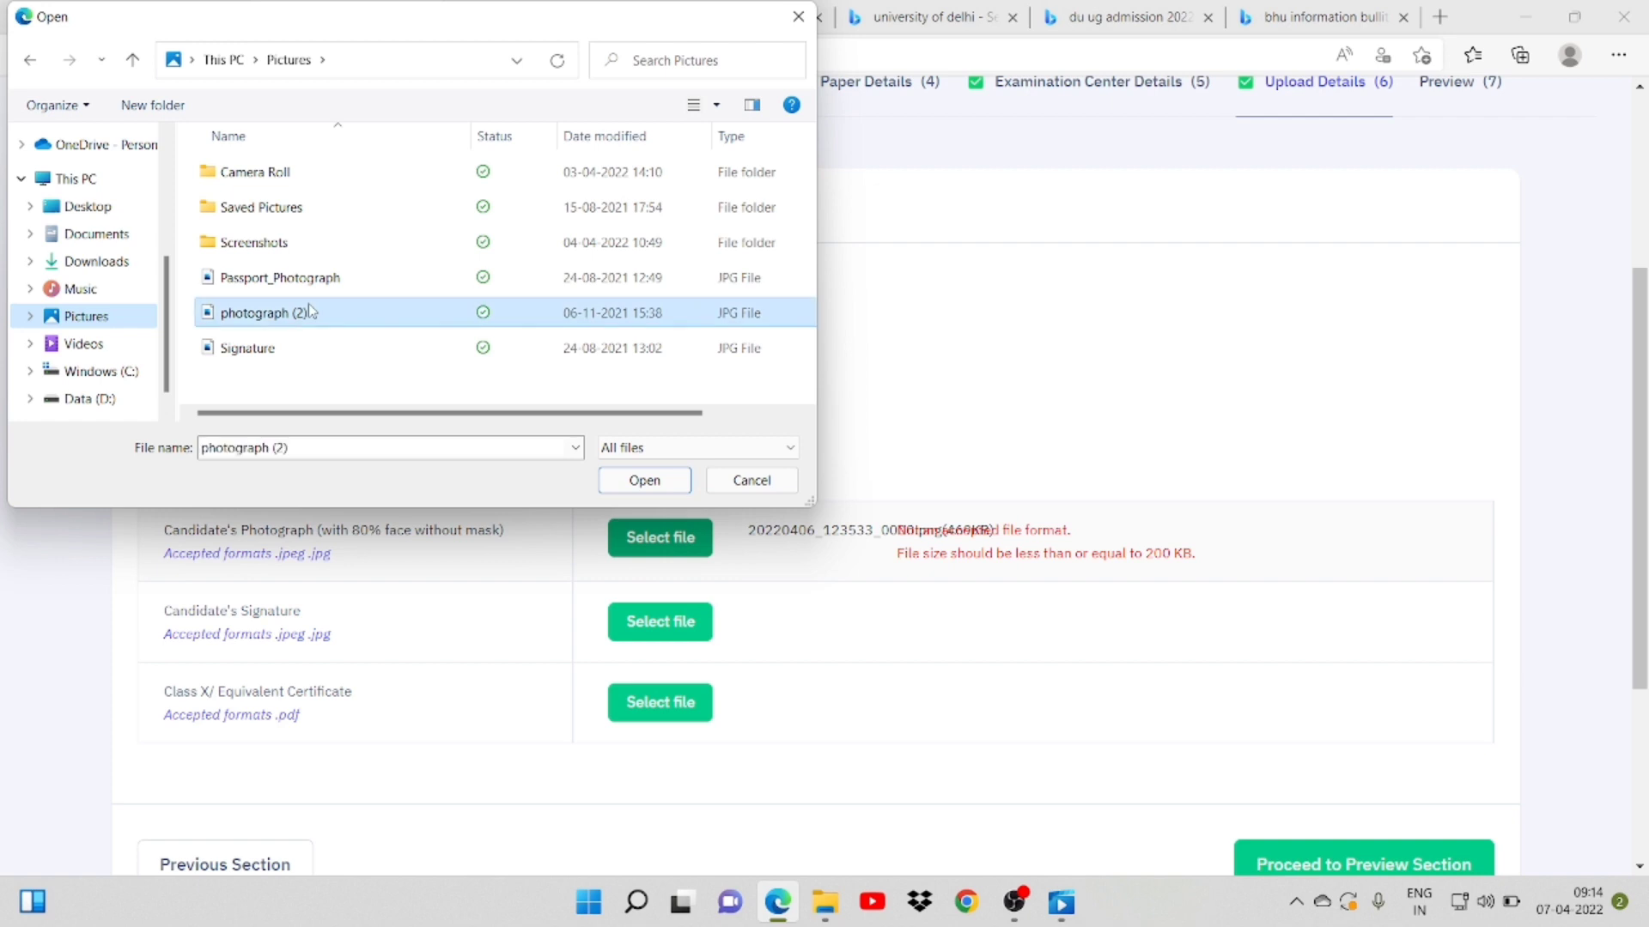
pyautogui.click(650, 483)
pyautogui.click(1143, 541)
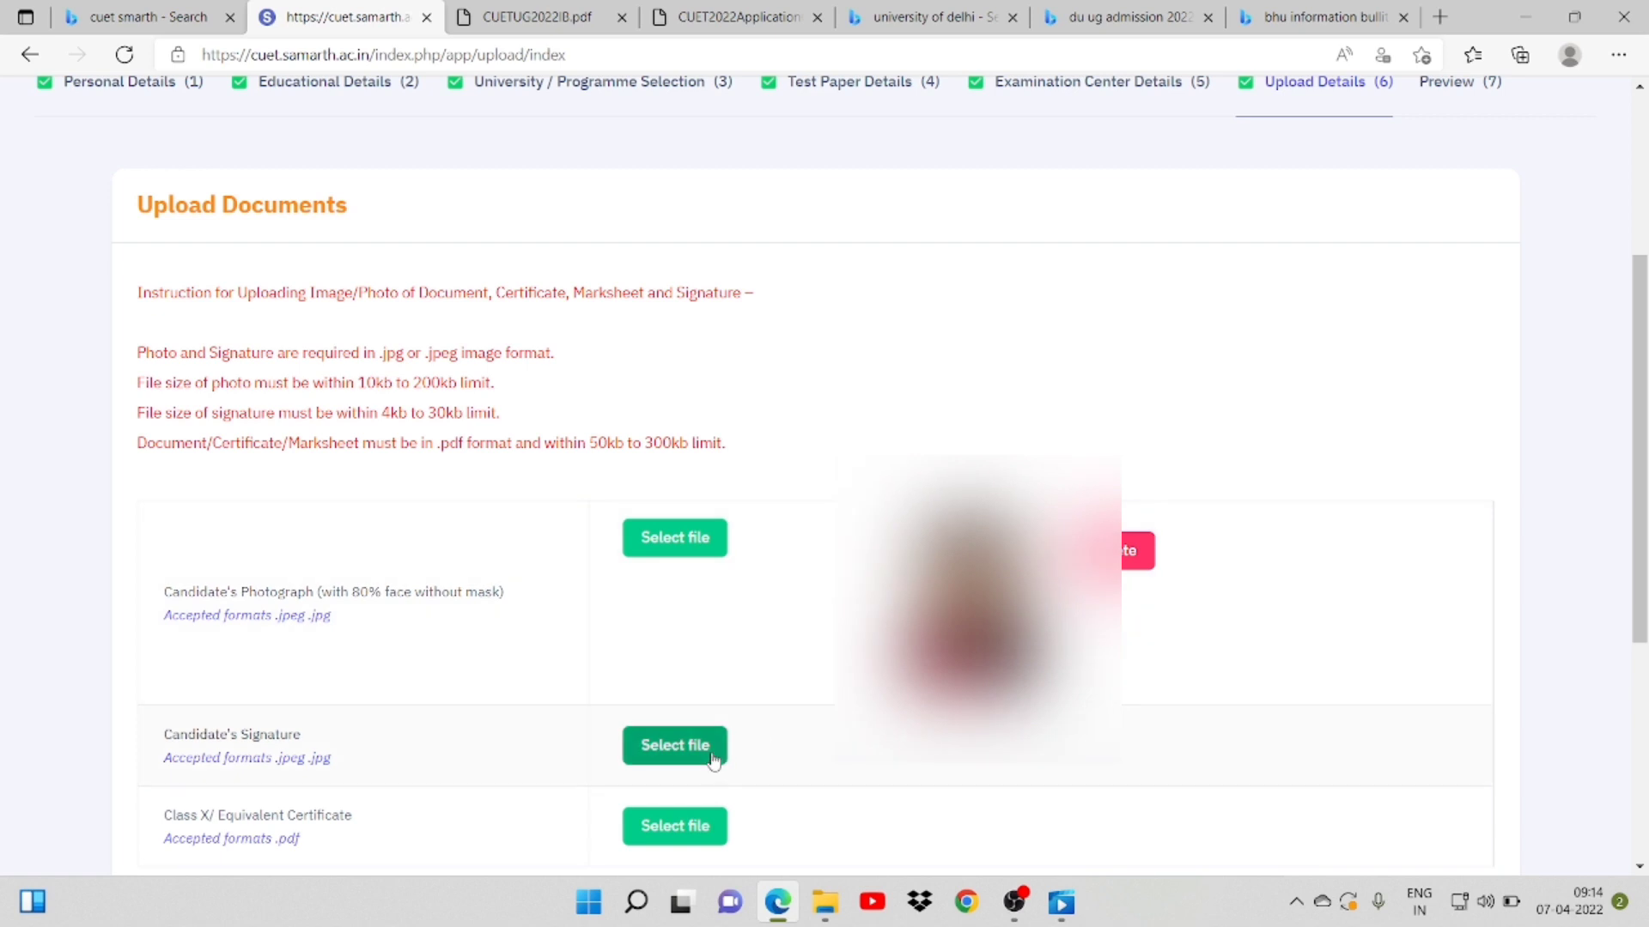
# - Select the Signature image and upload it as the candidate's signature
pyautogui.click(700, 756)
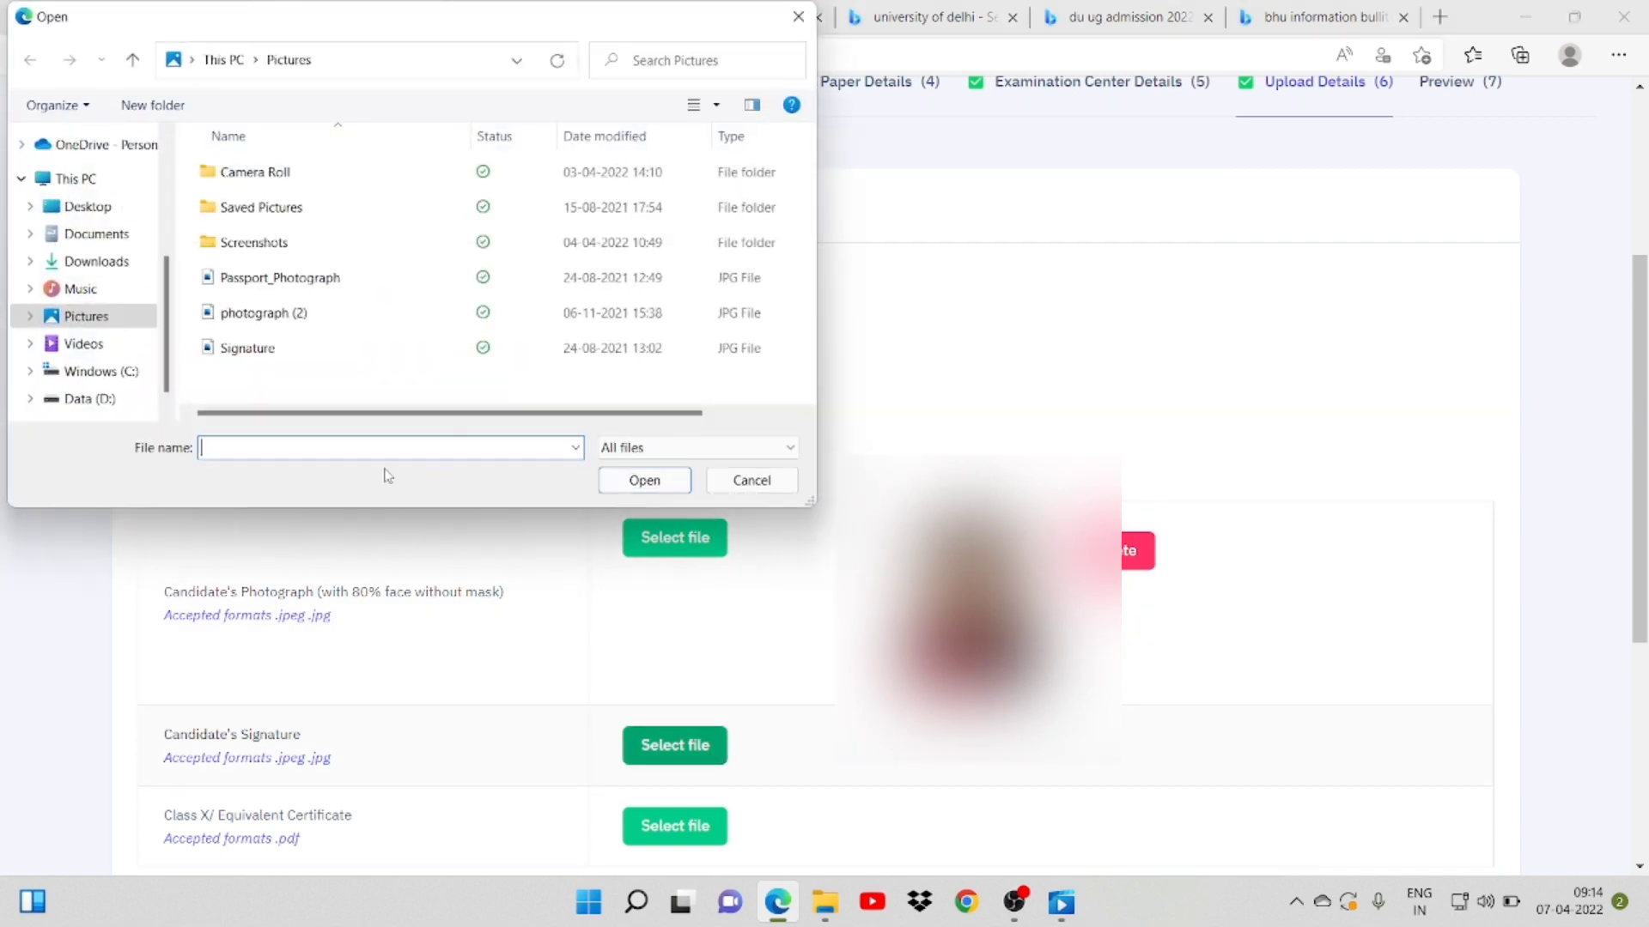
pyautogui.click(323, 359)
pyautogui.click(615, 480)
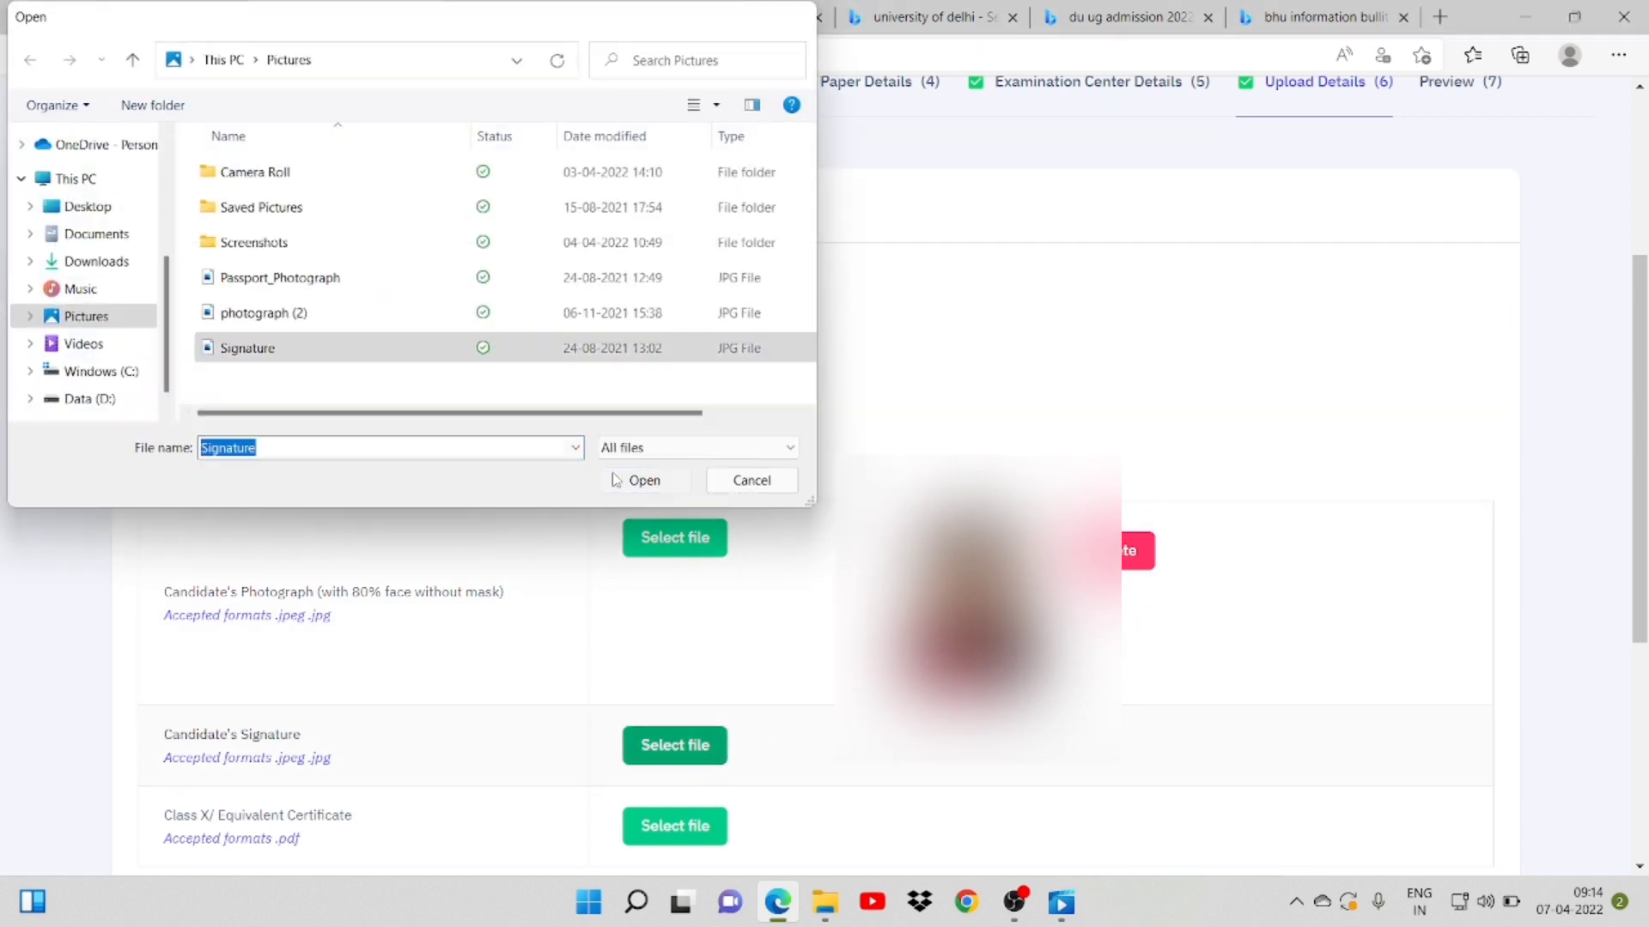
pyautogui.scroll(-2, 1640, 550)
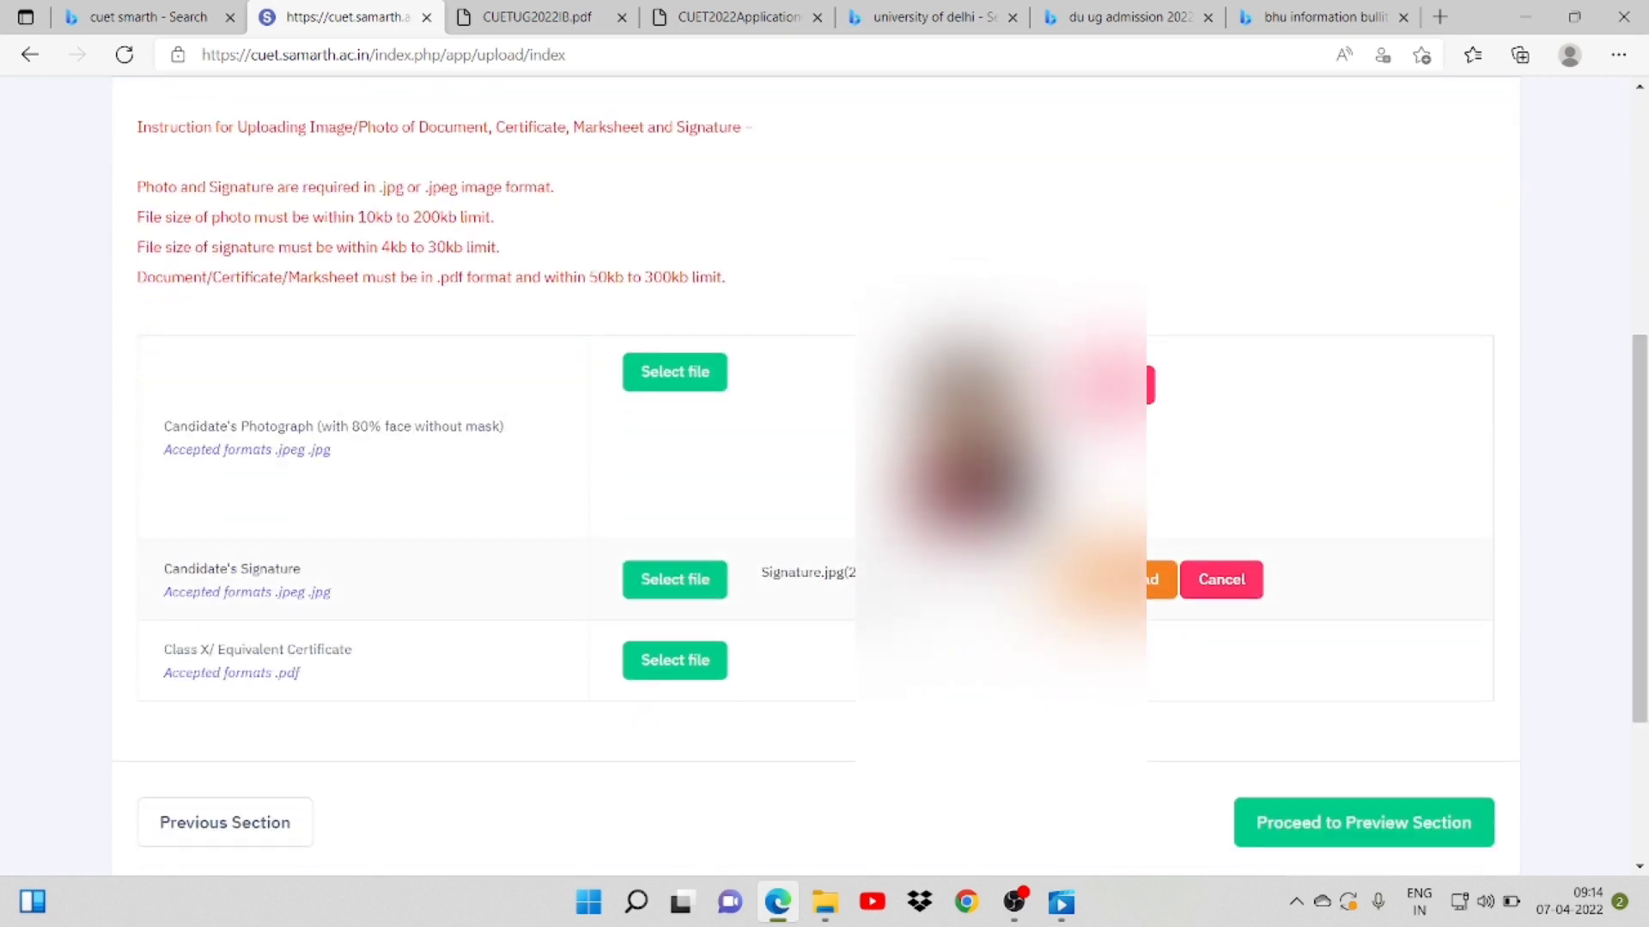
pyautogui.click(668, 663)
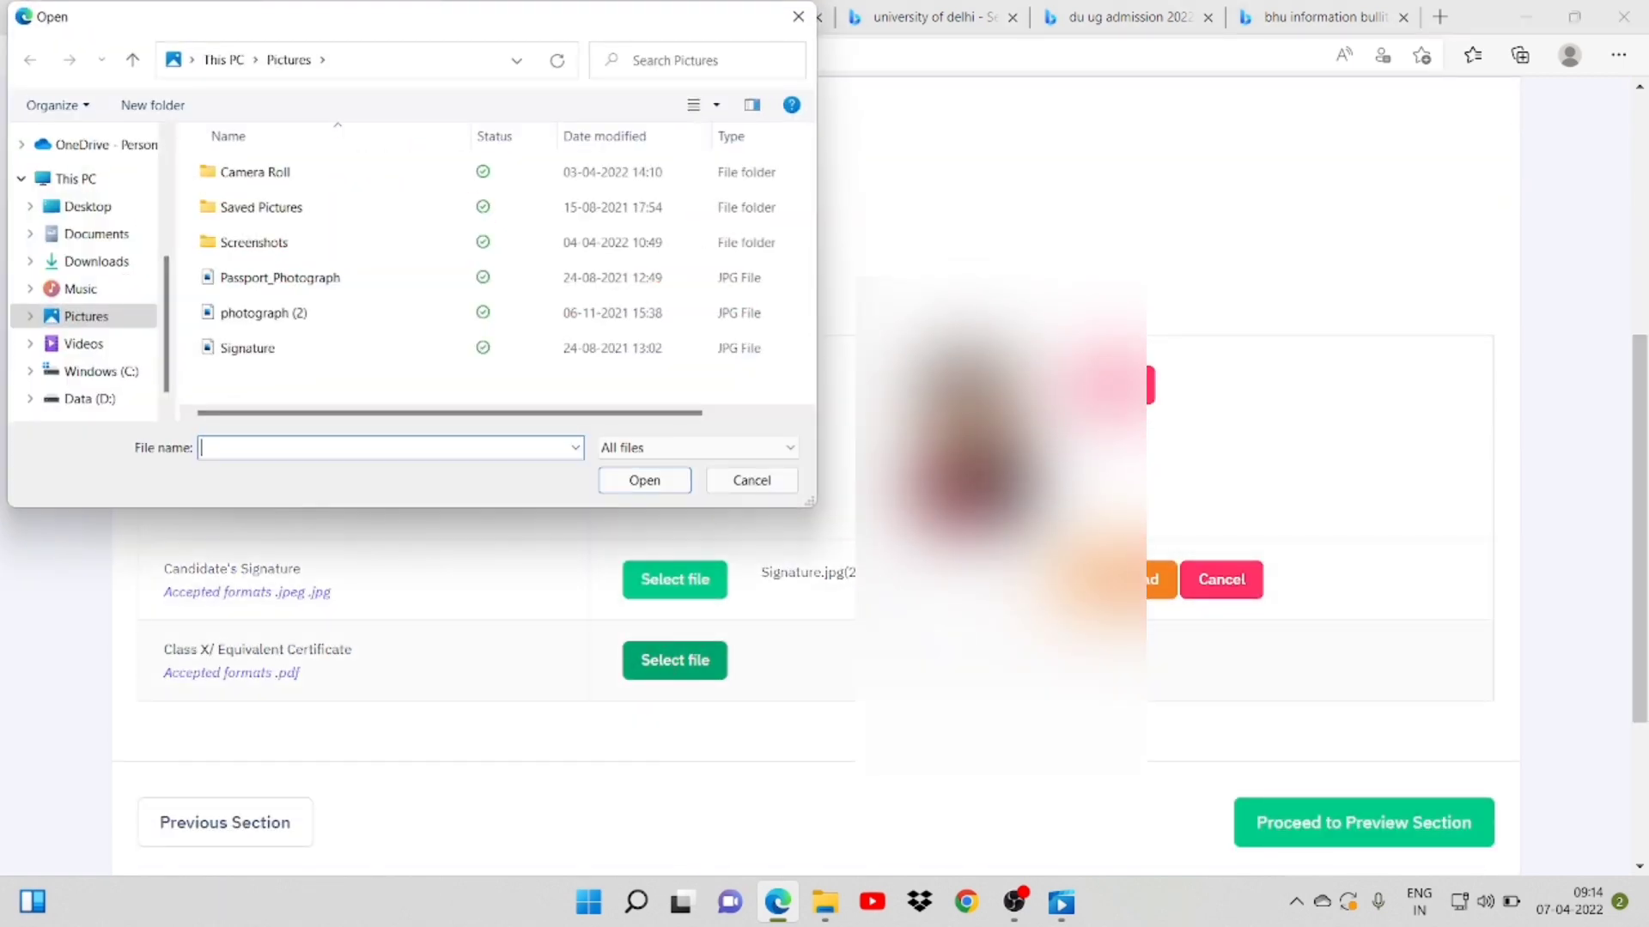
pyautogui.click(755, 472)
pyautogui.click(1155, 580)
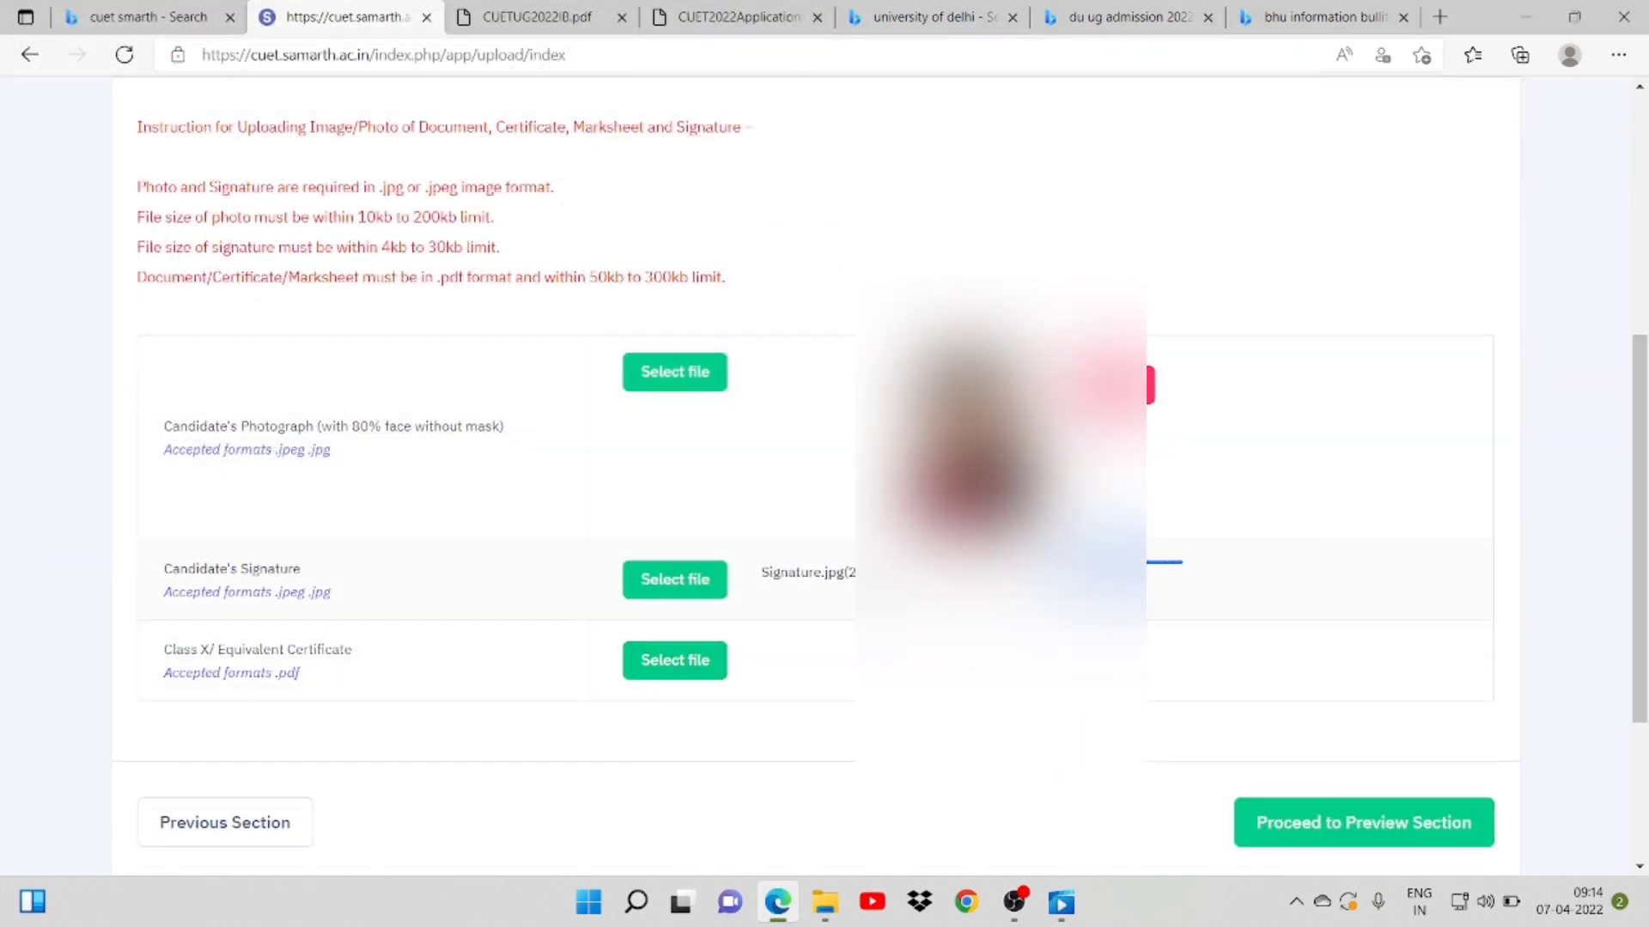
# - Upload the PDF version of the internship letter from Downloads as the Class X certificate
pyautogui.click(618, 718)
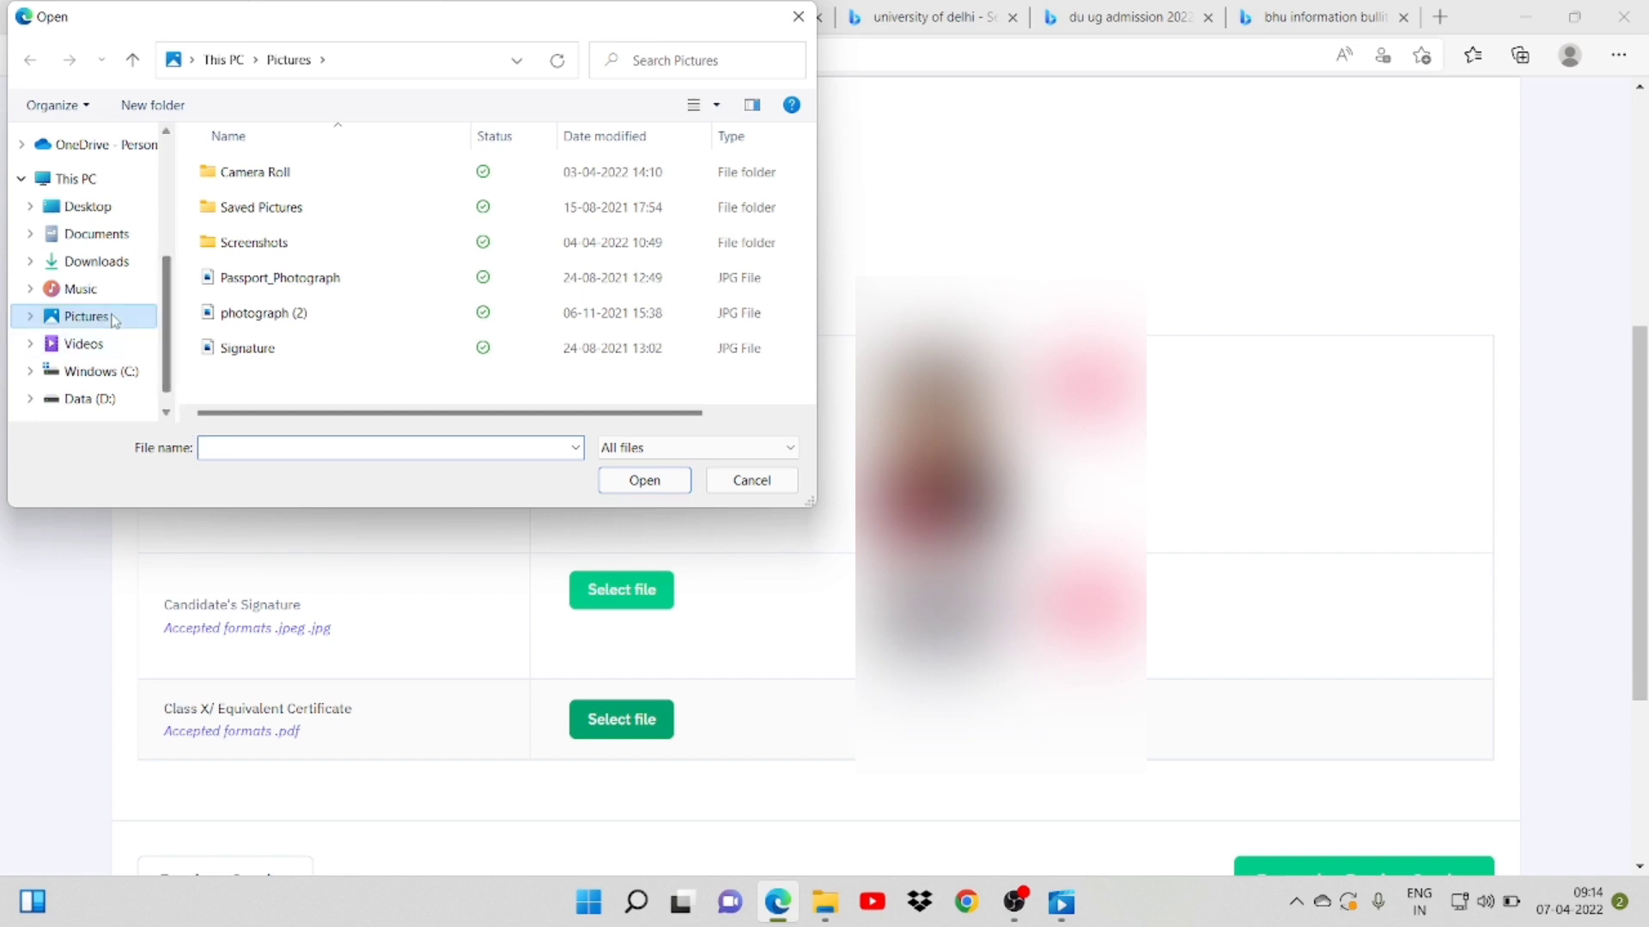
pyautogui.click(84, 268)
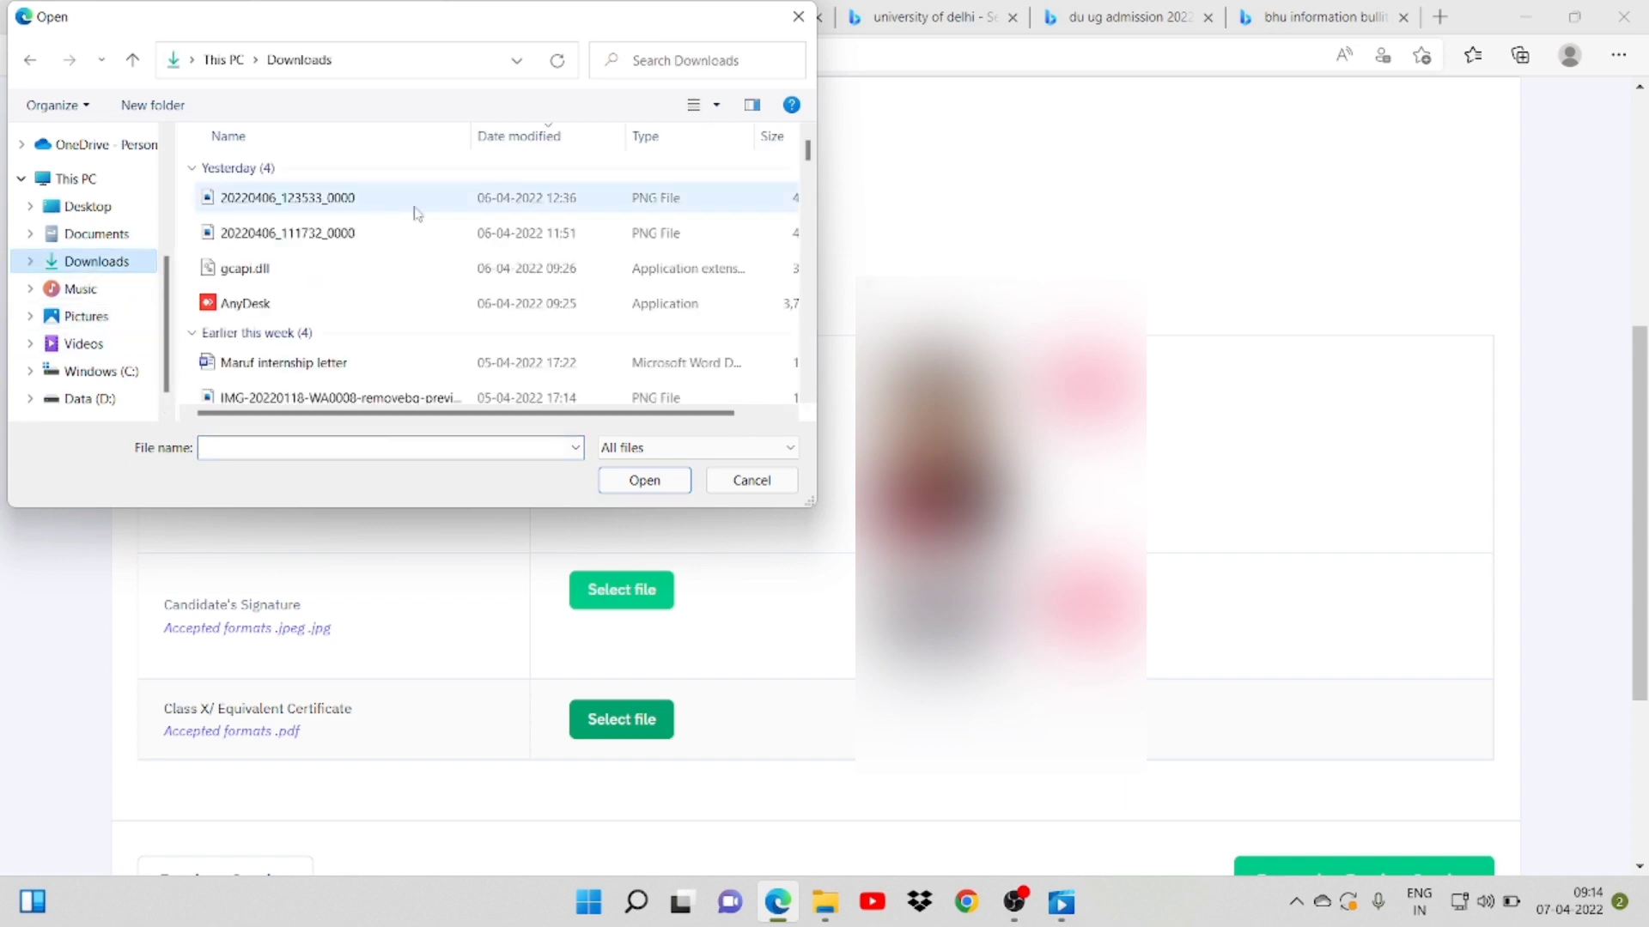
pyautogui.click(605, 371)
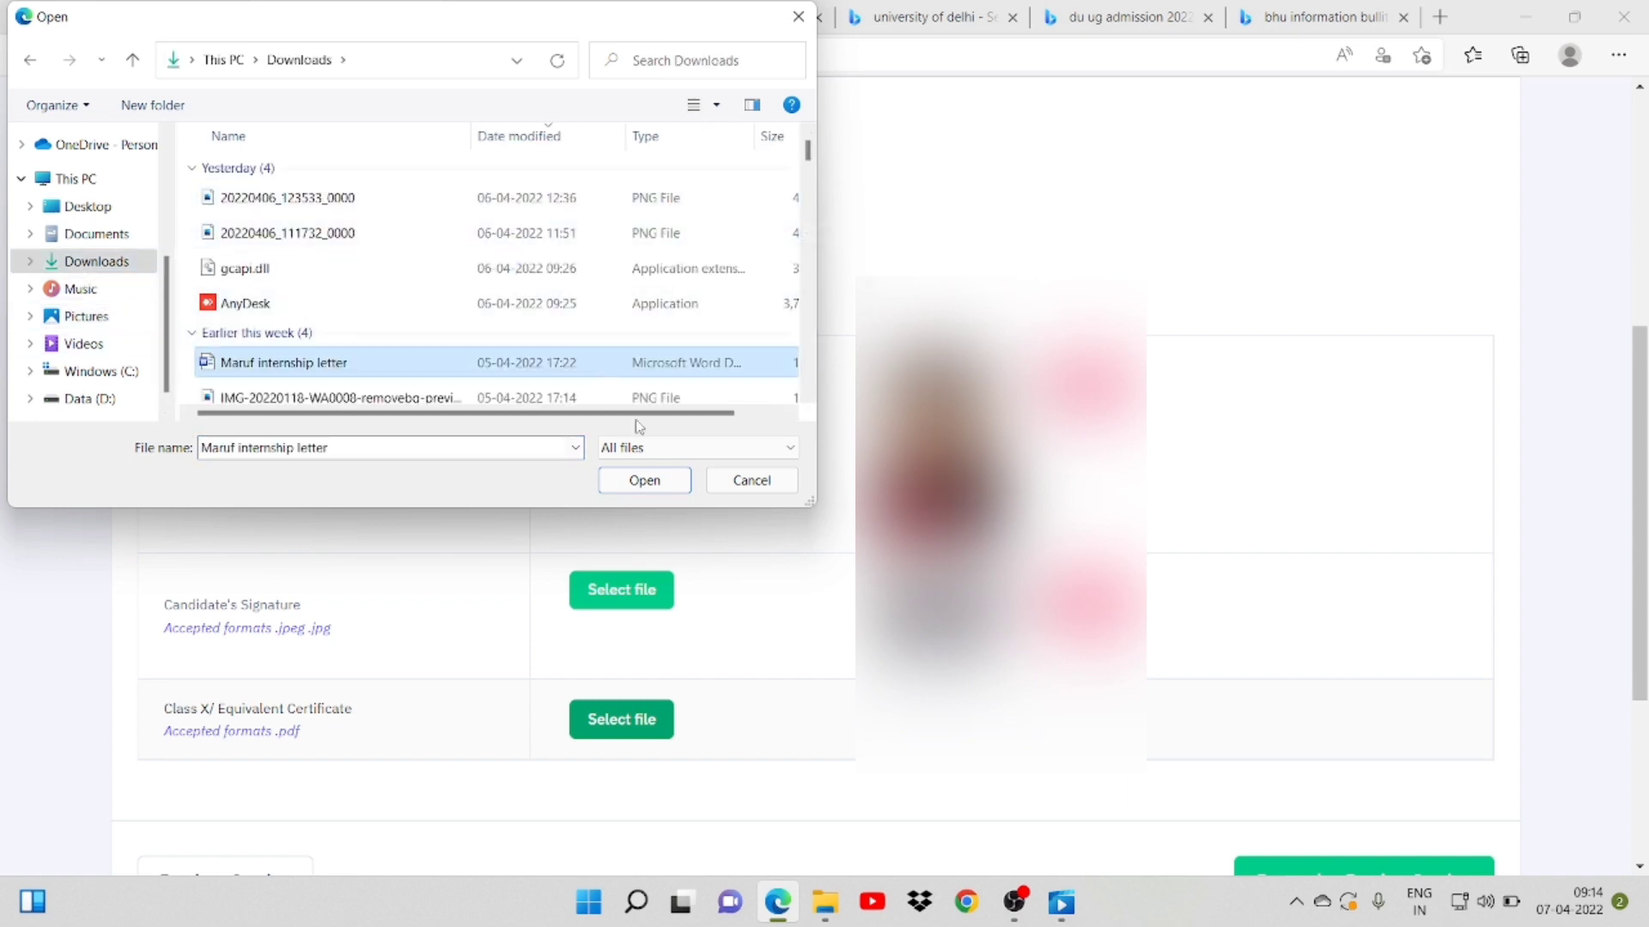
pyautogui.click(644, 480)
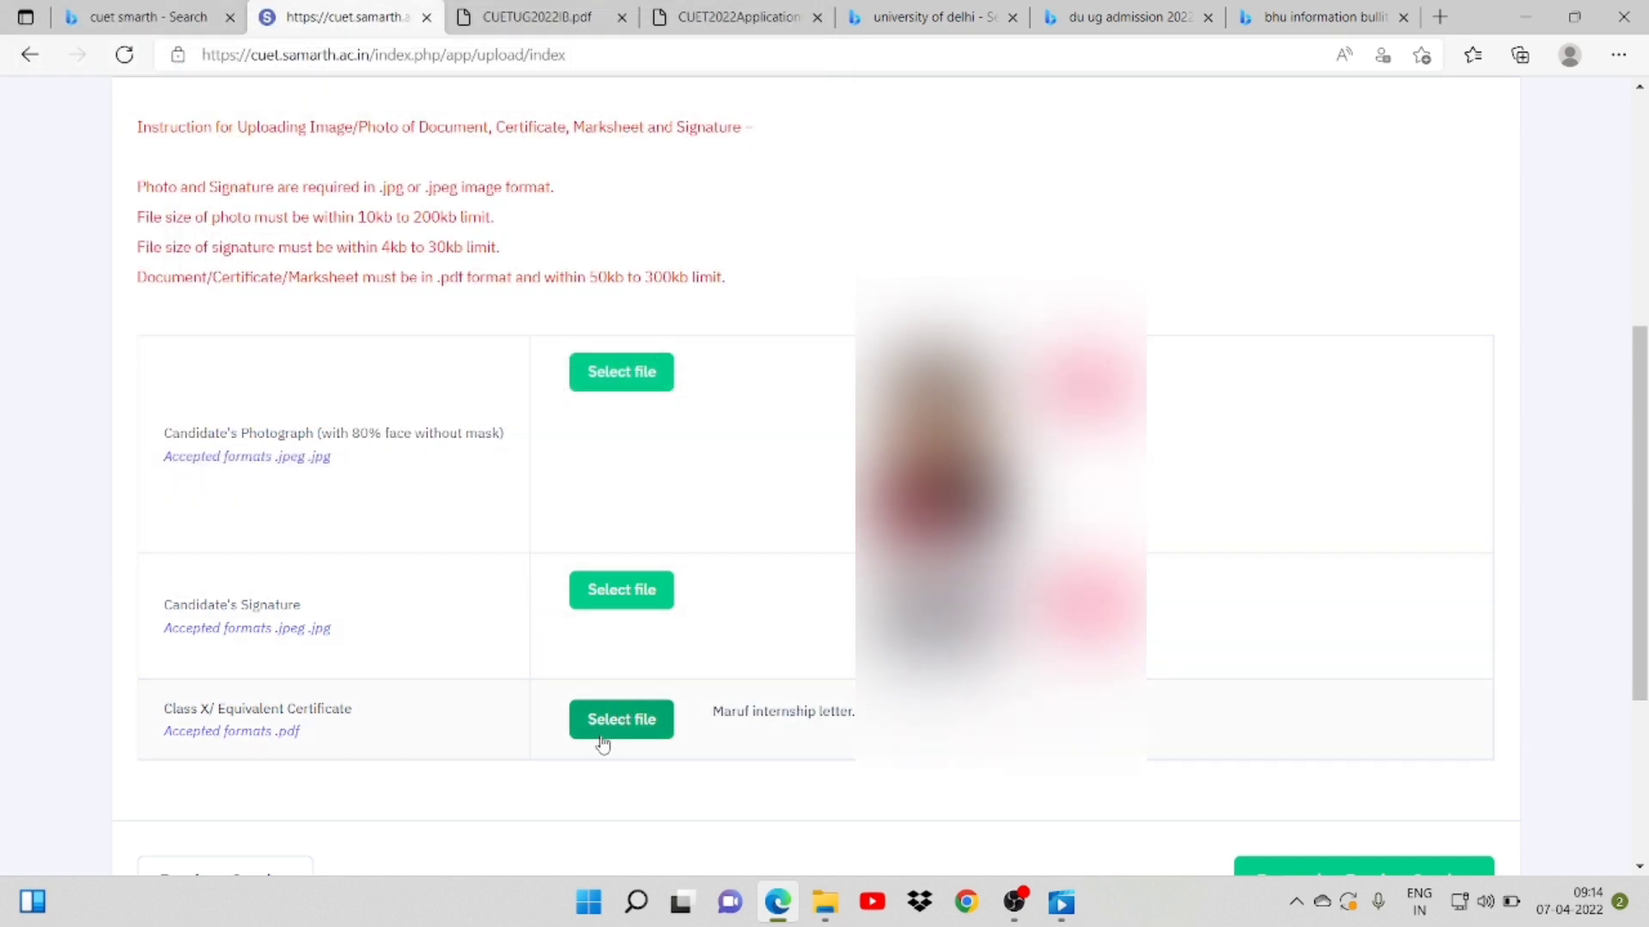
pyautogui.click(633, 722)
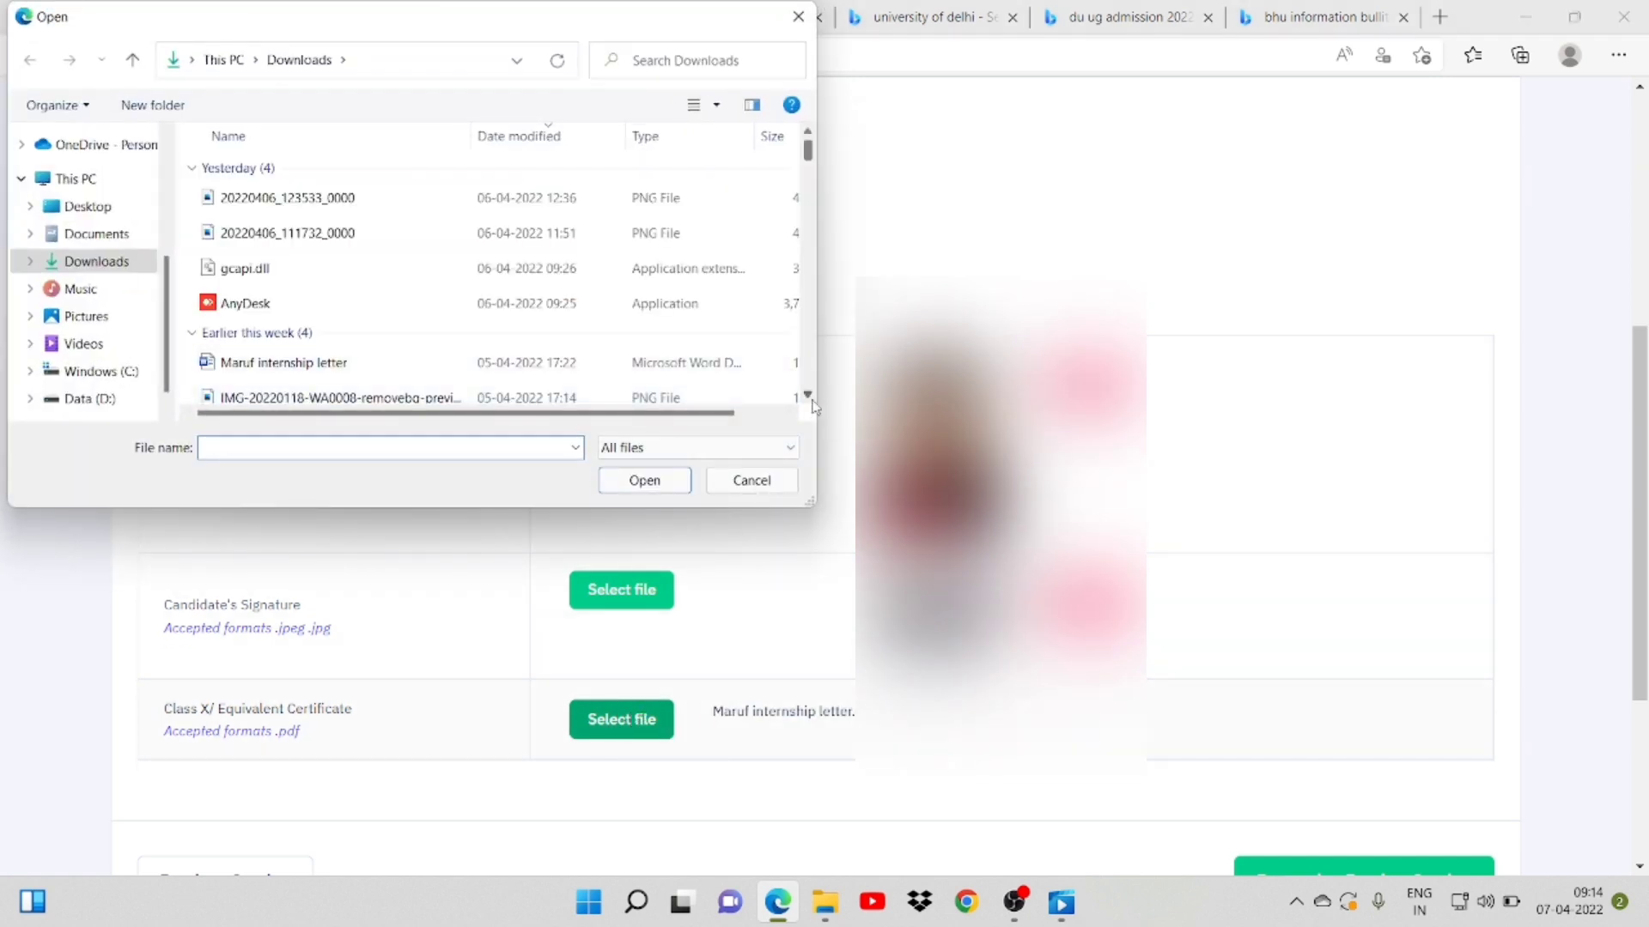
pyautogui.scroll(-3, 807, 404)
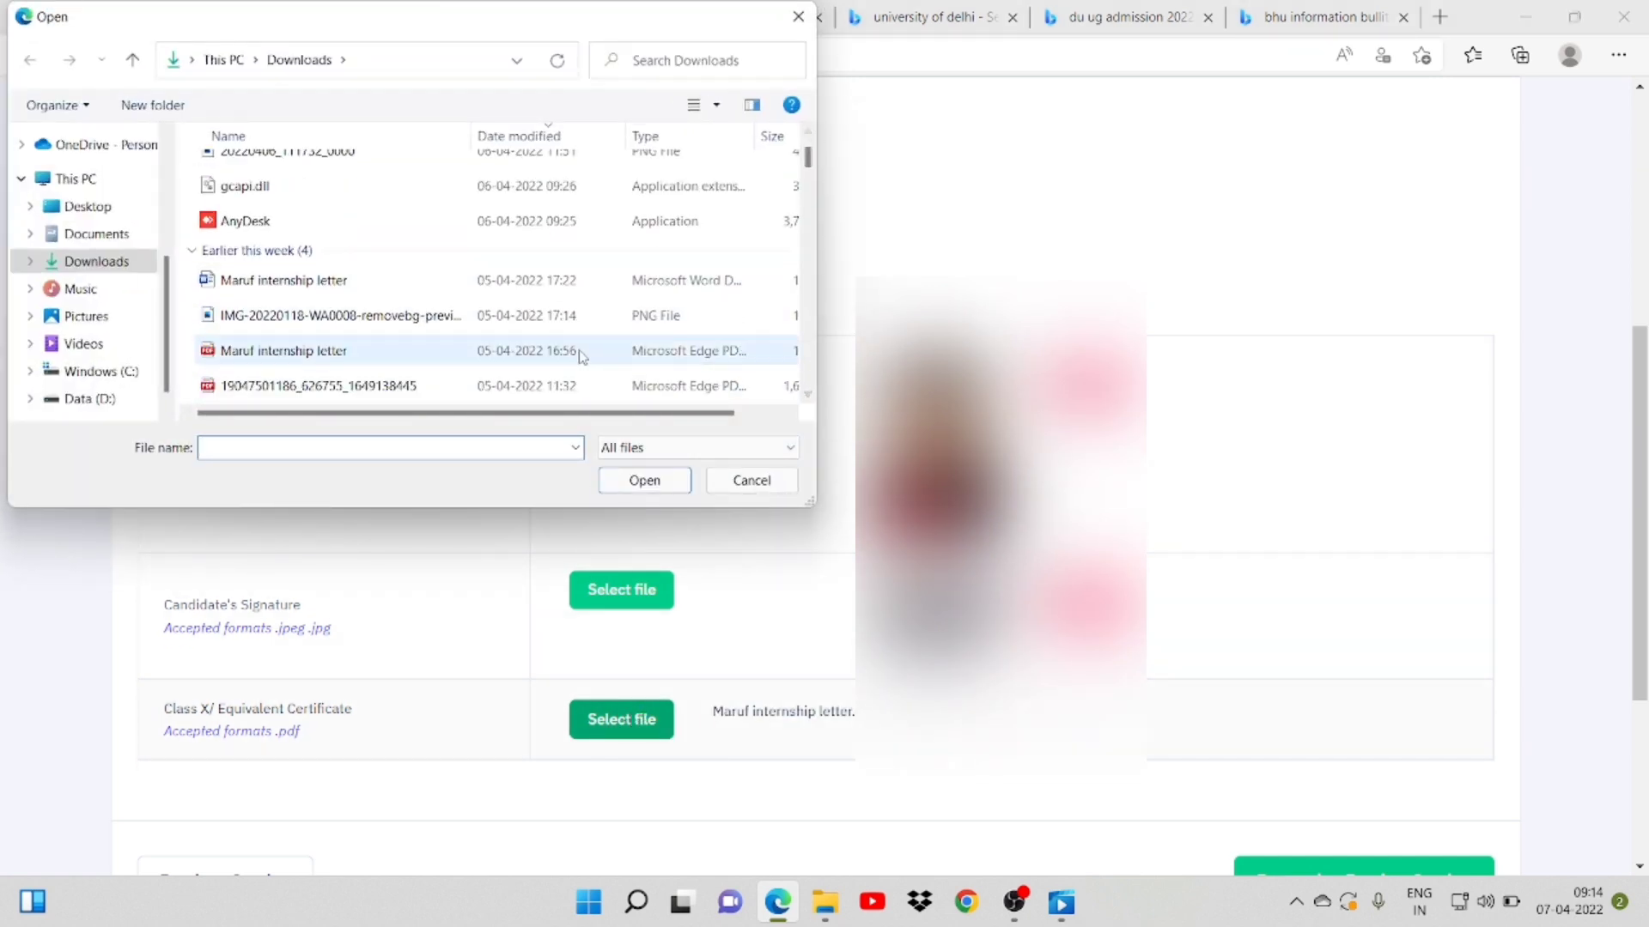
pyautogui.click(687, 352)
pyautogui.click(644, 480)
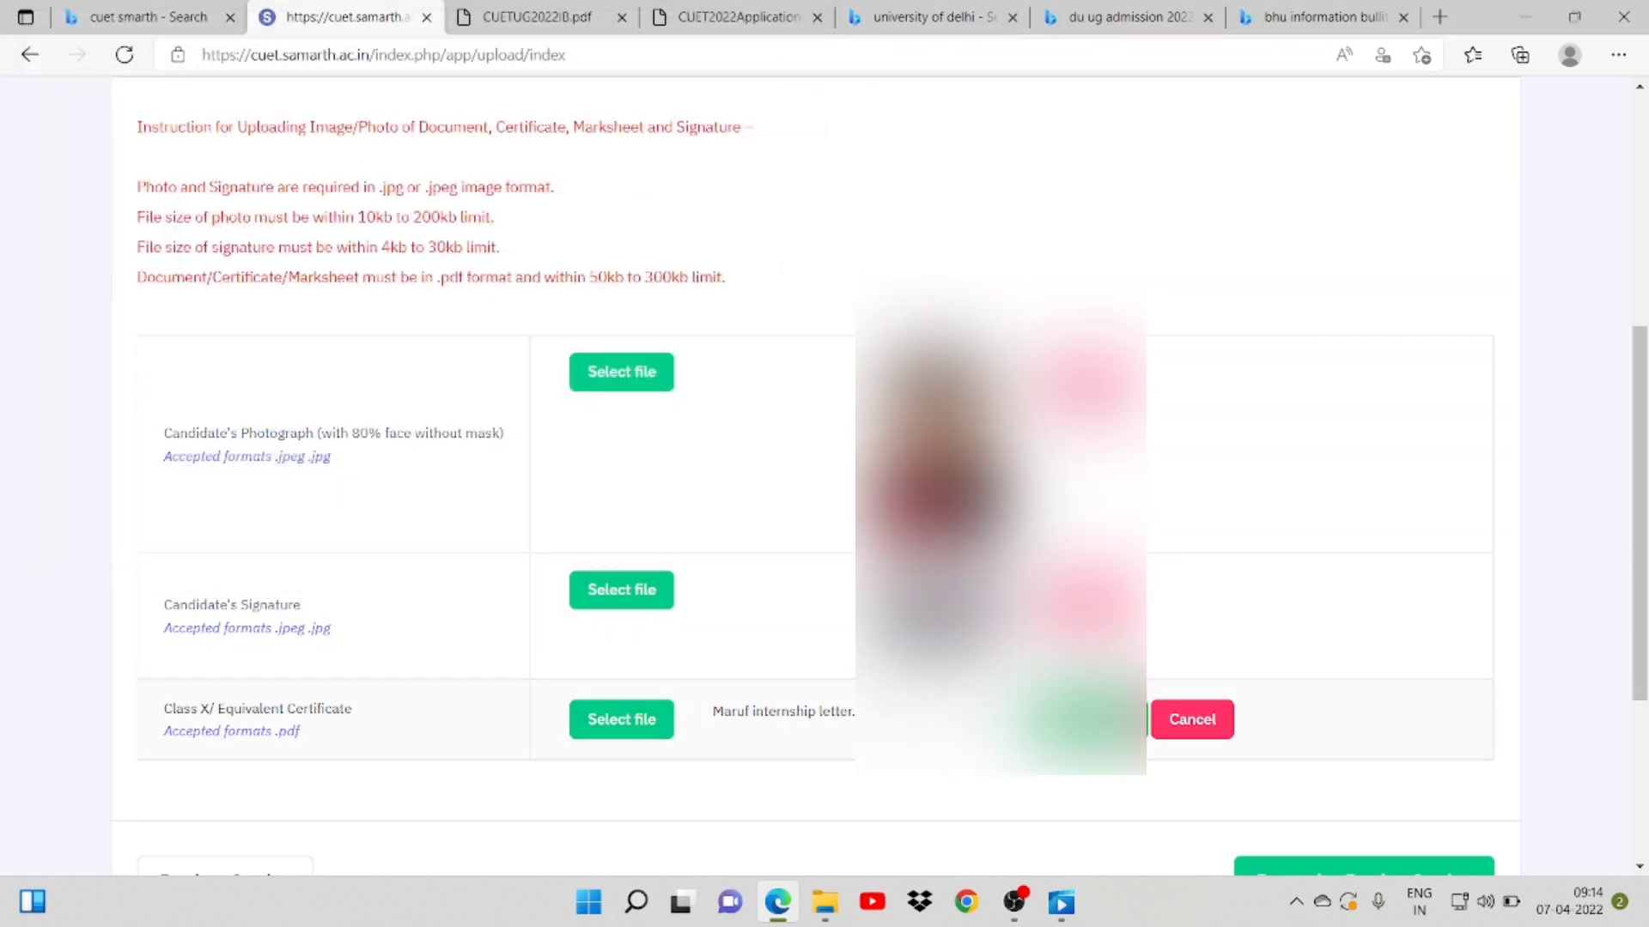
pyautogui.click(1087, 720)
# - Check the accepted signature and photograph formats, then go on to the preview section
pyautogui.moveTo(1645, 593); pyautogui.dragTo(1630, 700)
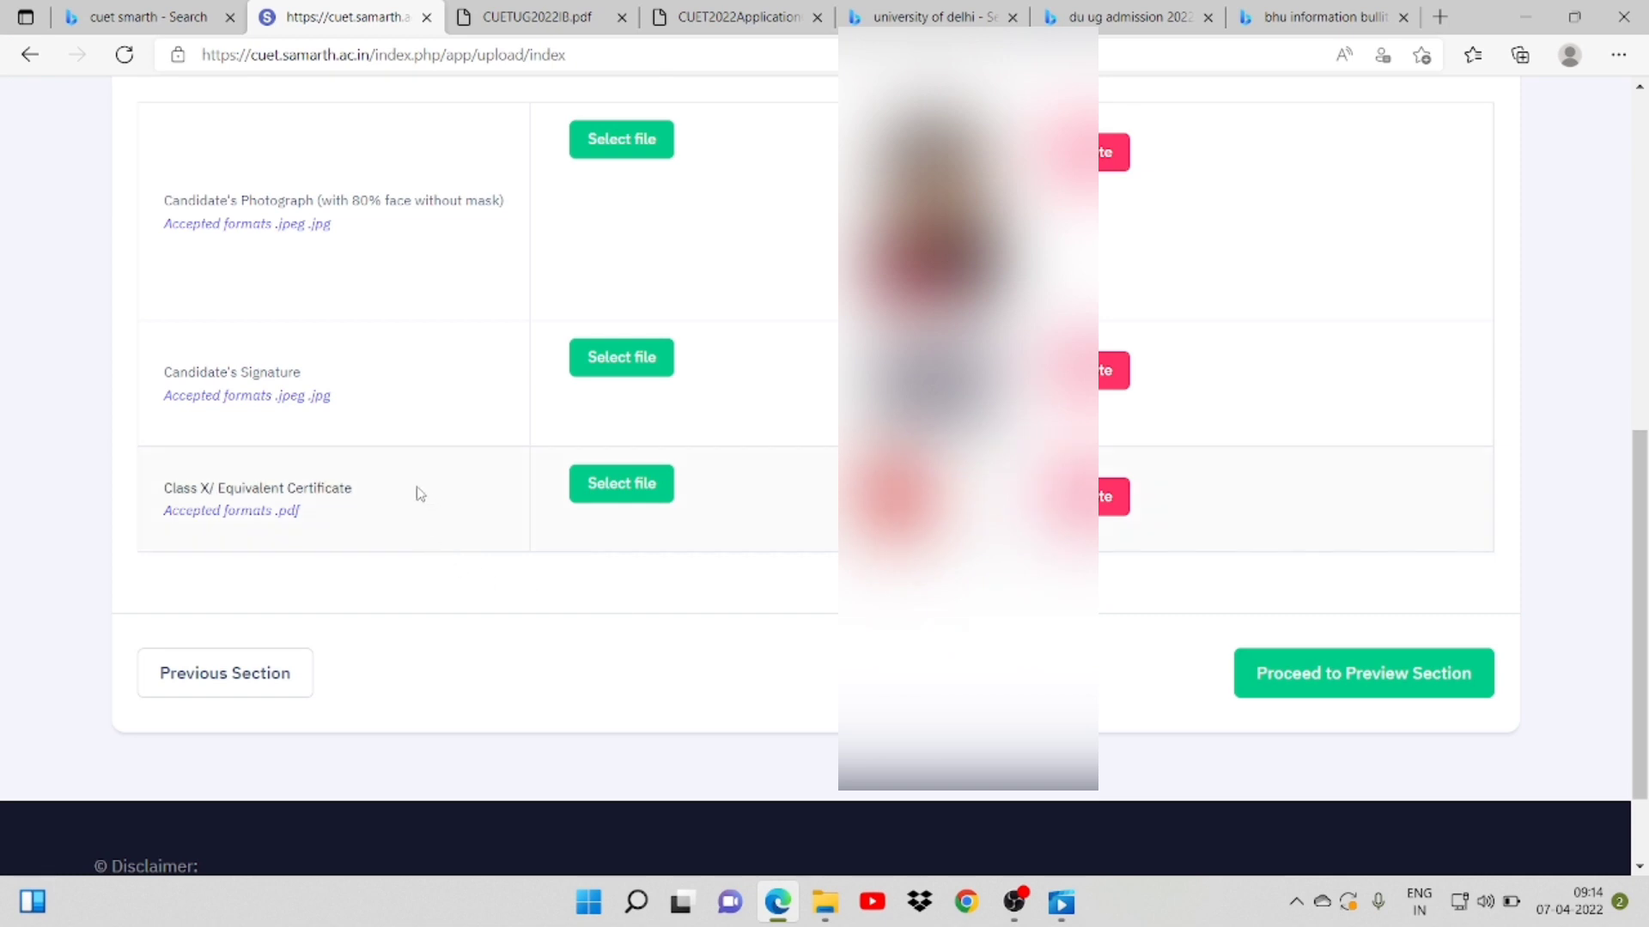
pyautogui.moveTo(333, 398)
pyautogui.mouseDown()
pyautogui.moveTo(296, 375)
pyautogui.moveTo(271, 401)
pyautogui.mouseUp()
pyautogui.click(334, 227)
pyautogui.doubleClick(330, 226)
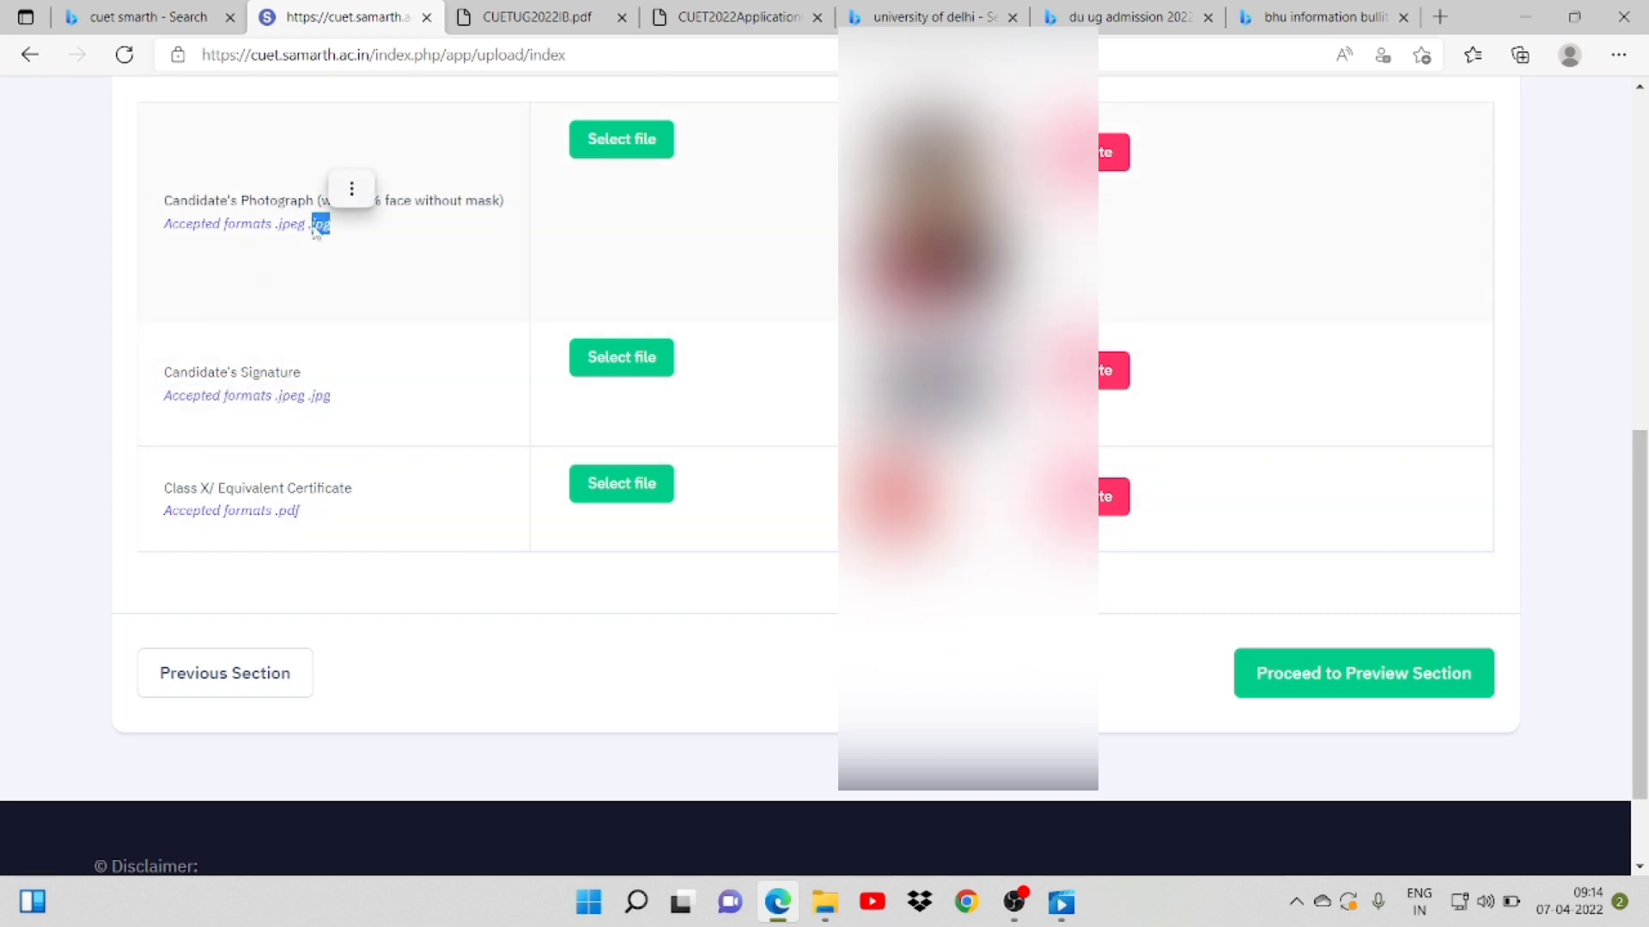
pyautogui.click(1383, 668)
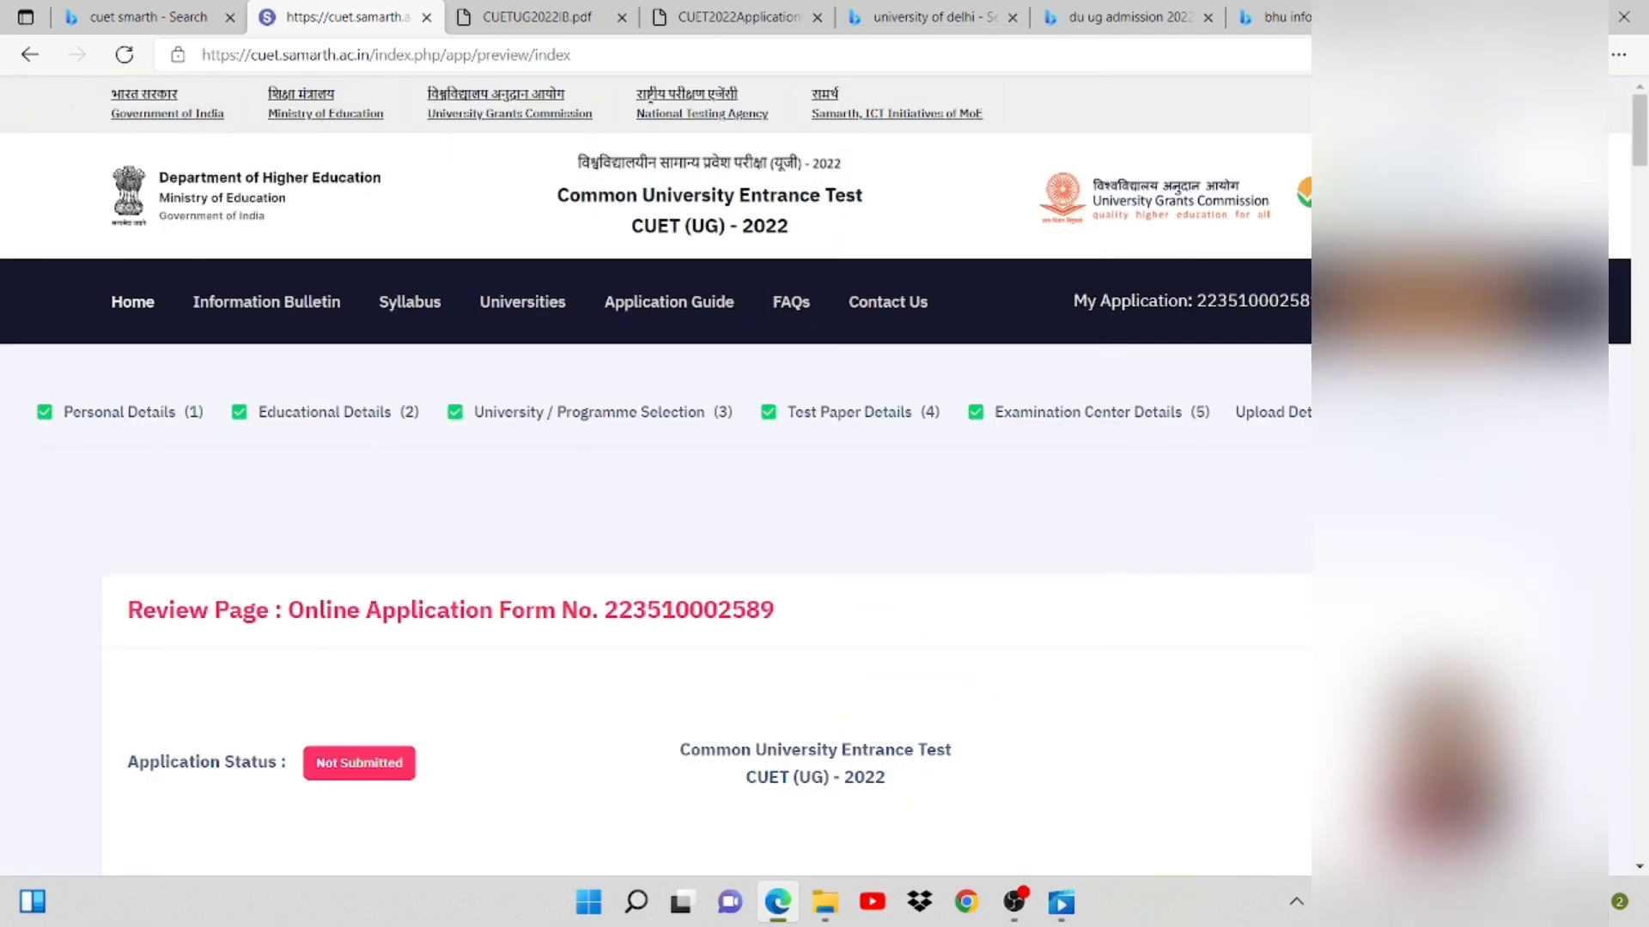
# - Scroll the Review Page and view the uploaded Class X certificate in a new tab
pyautogui.scroll(-8, 704, 472)
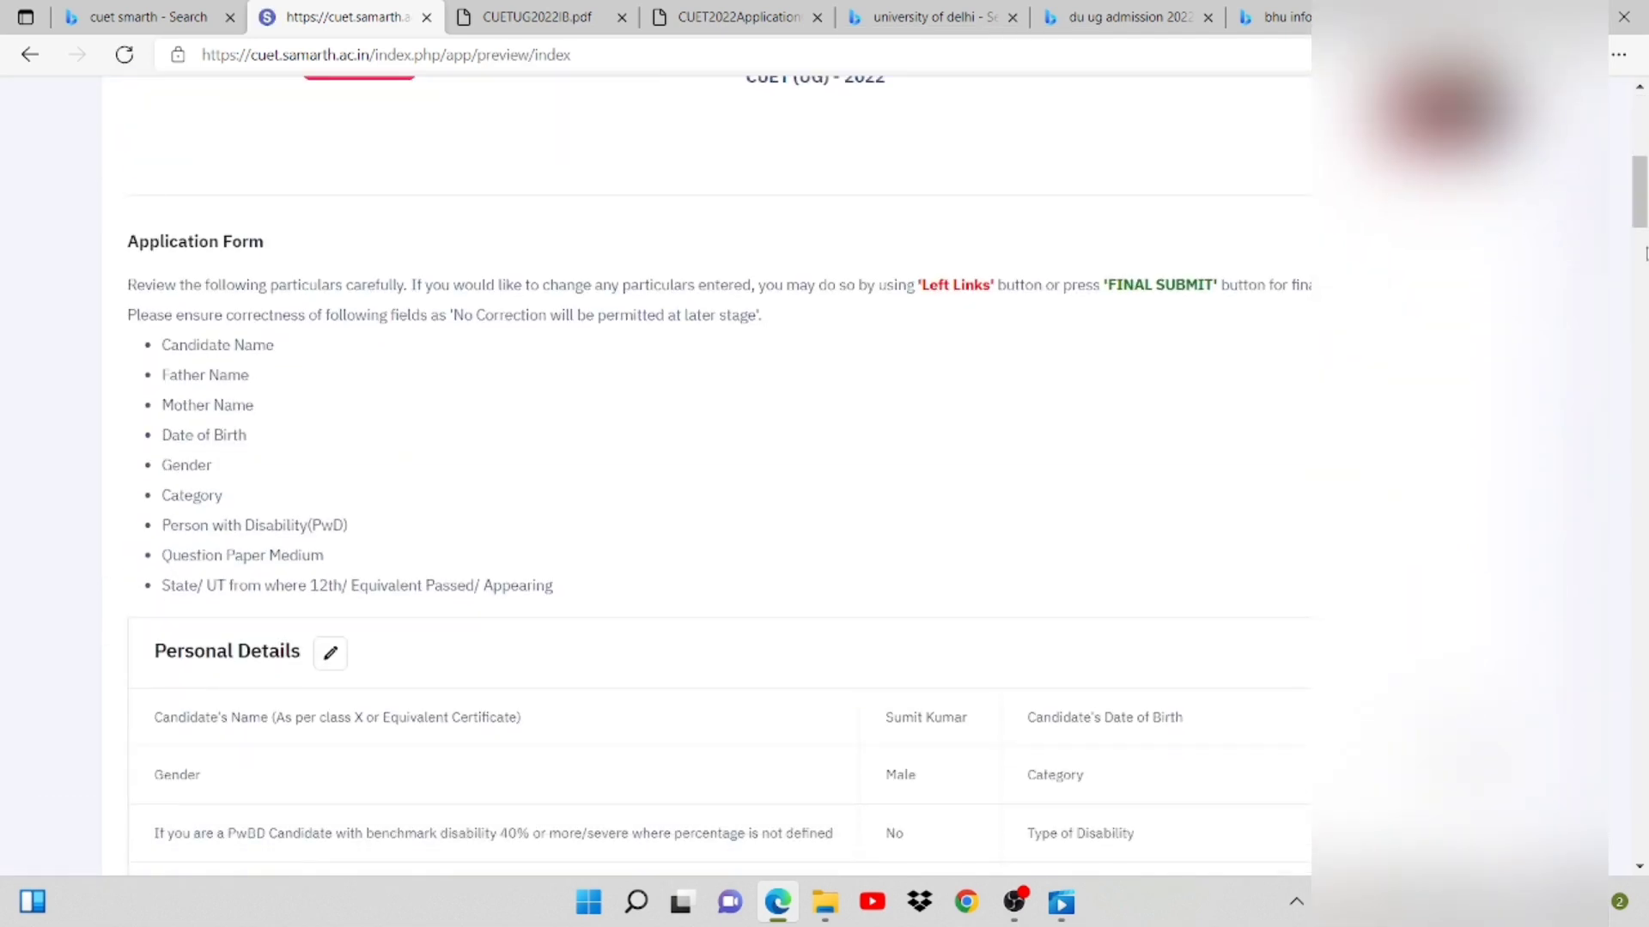
pyautogui.scroll(-18, 1631, 309)
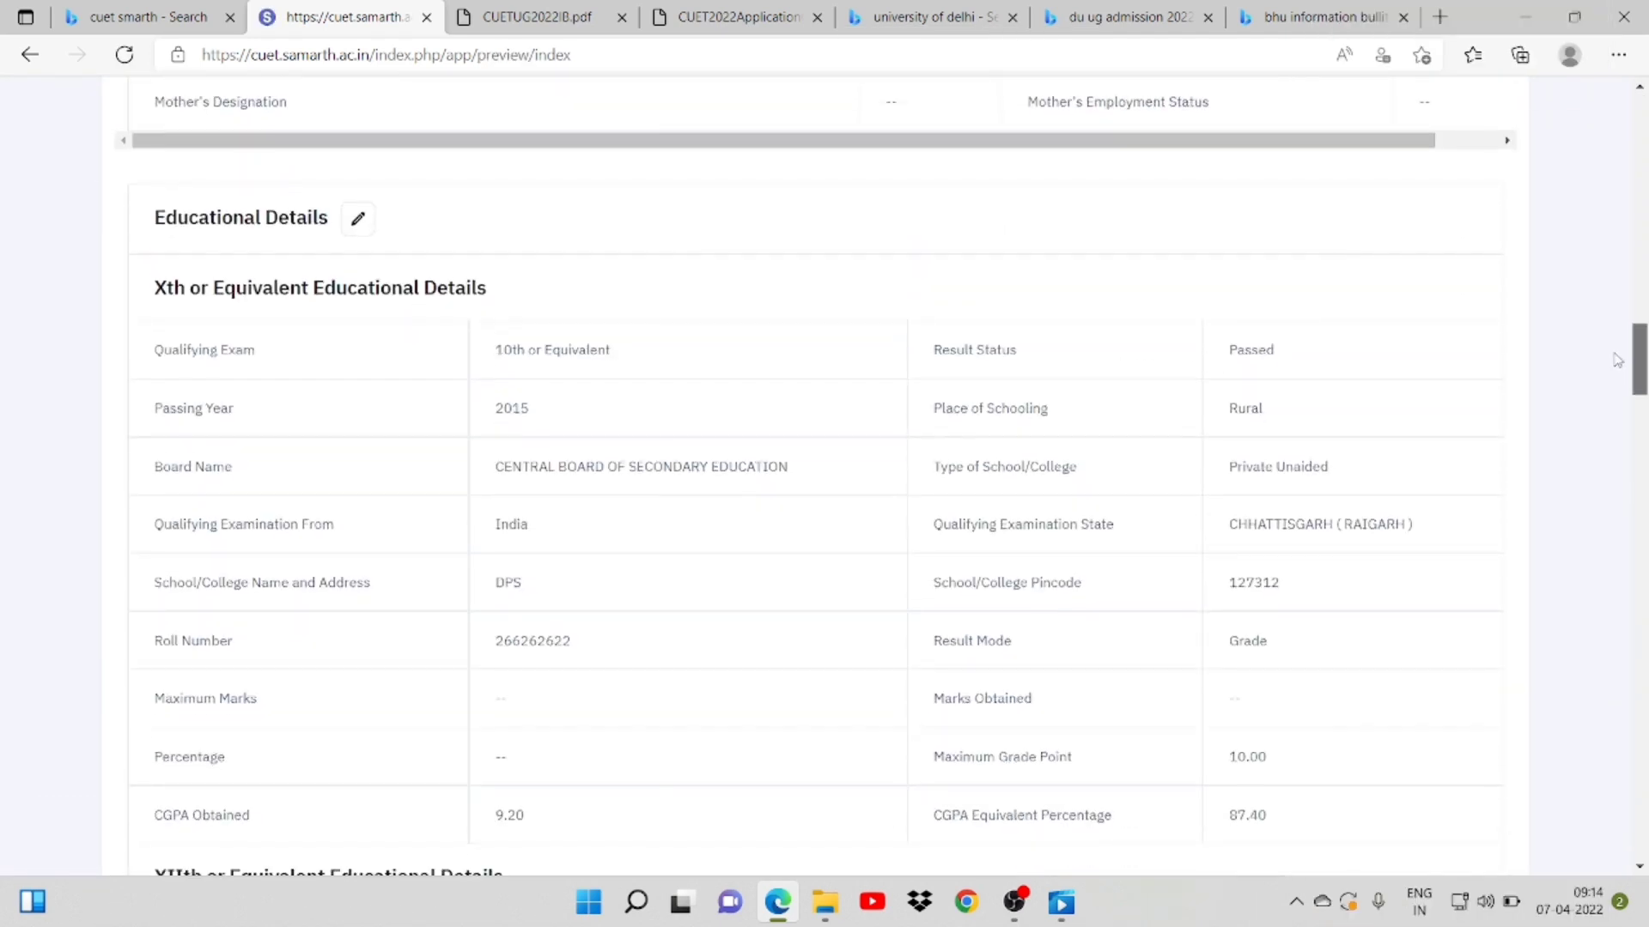
pyautogui.moveTo(1617, 360); pyautogui.dragTo(1611, 695)
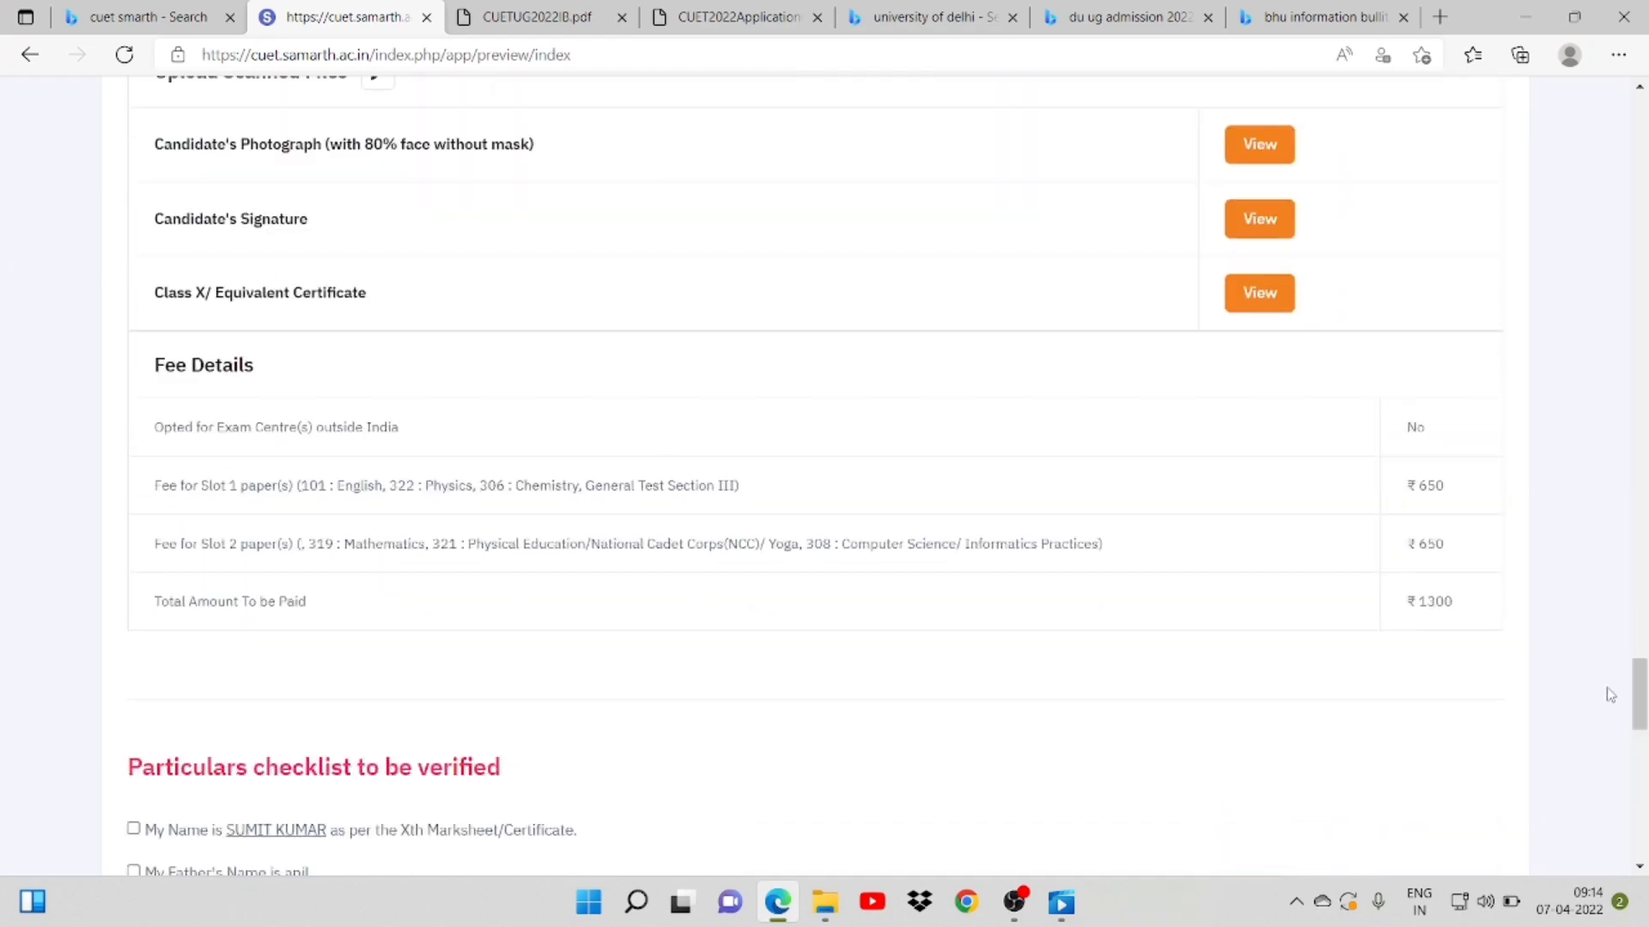
pyautogui.click(1260, 292)
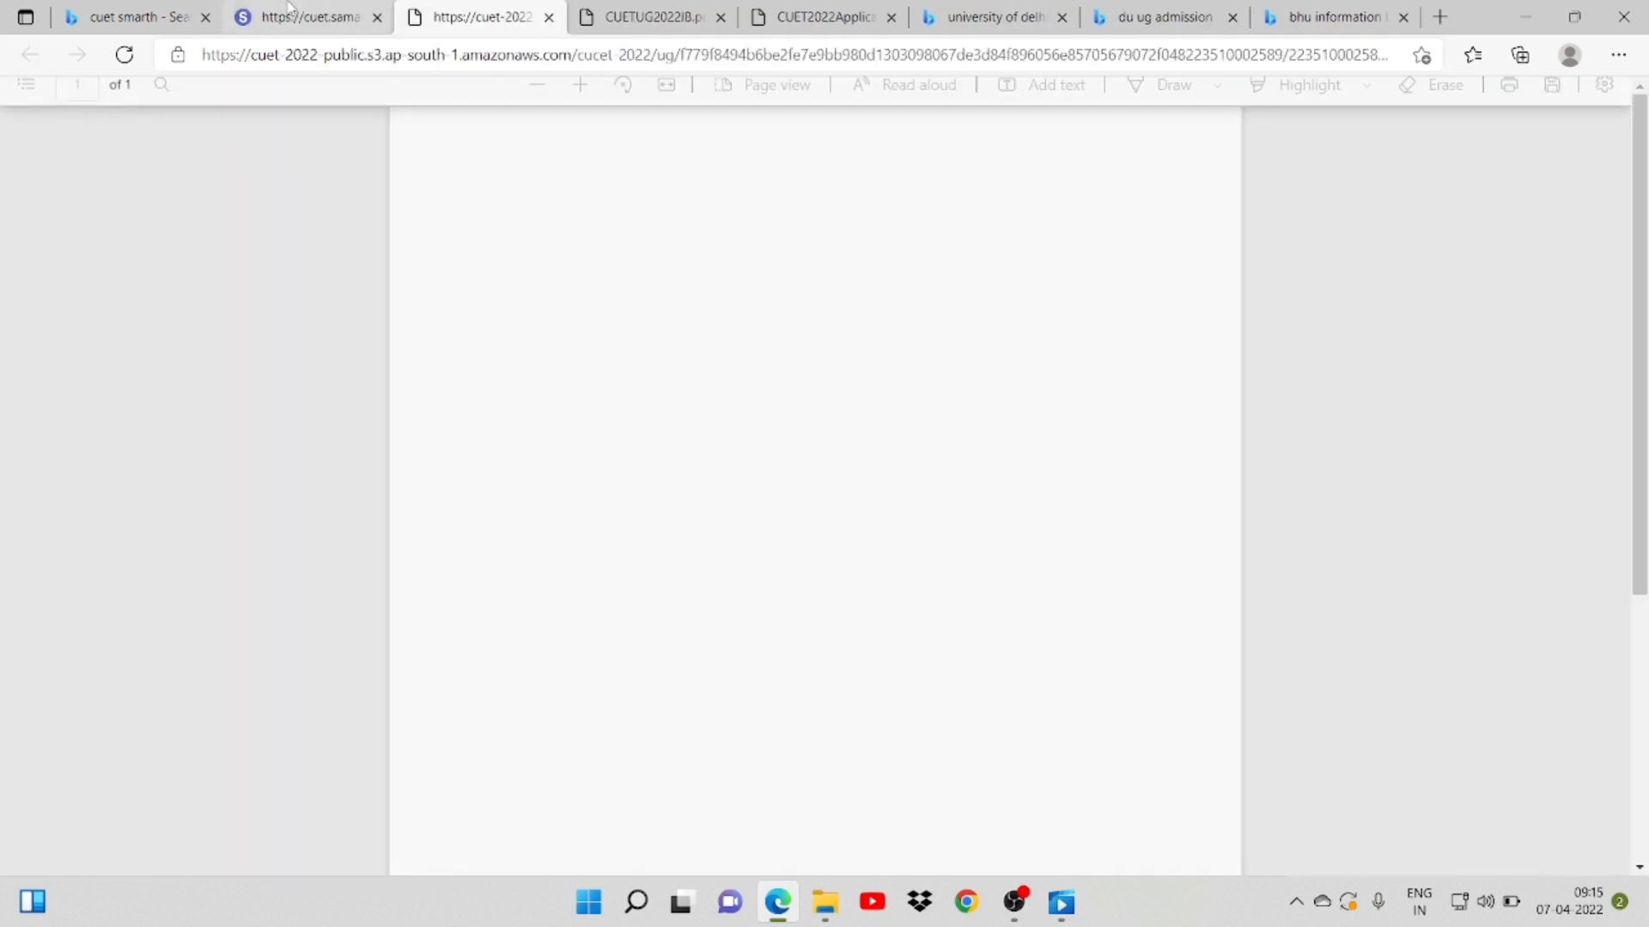
pyautogui.click(289, 10)
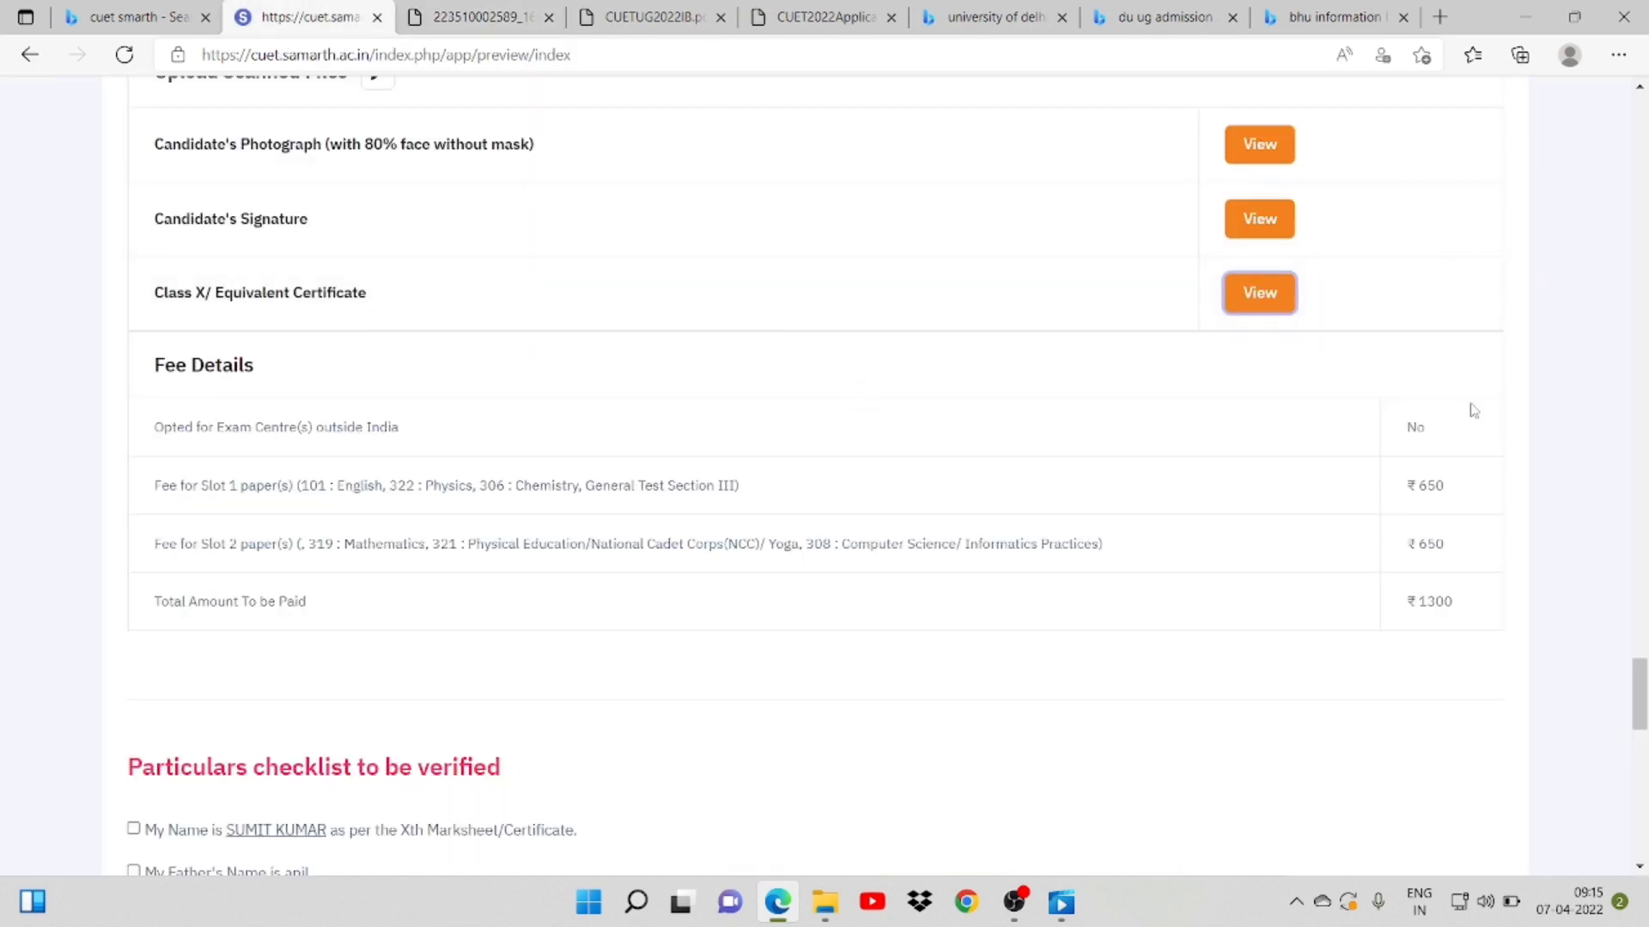
# - Inspect the Slot 1 and Slot 2 amounts in the Fee Details table
pyautogui.moveTo(1448, 499); pyautogui.dragTo(1400, 490)
pyautogui.click(1465, 557)
pyautogui.moveTo(1464, 554); pyautogui.dragTo(1347, 527)
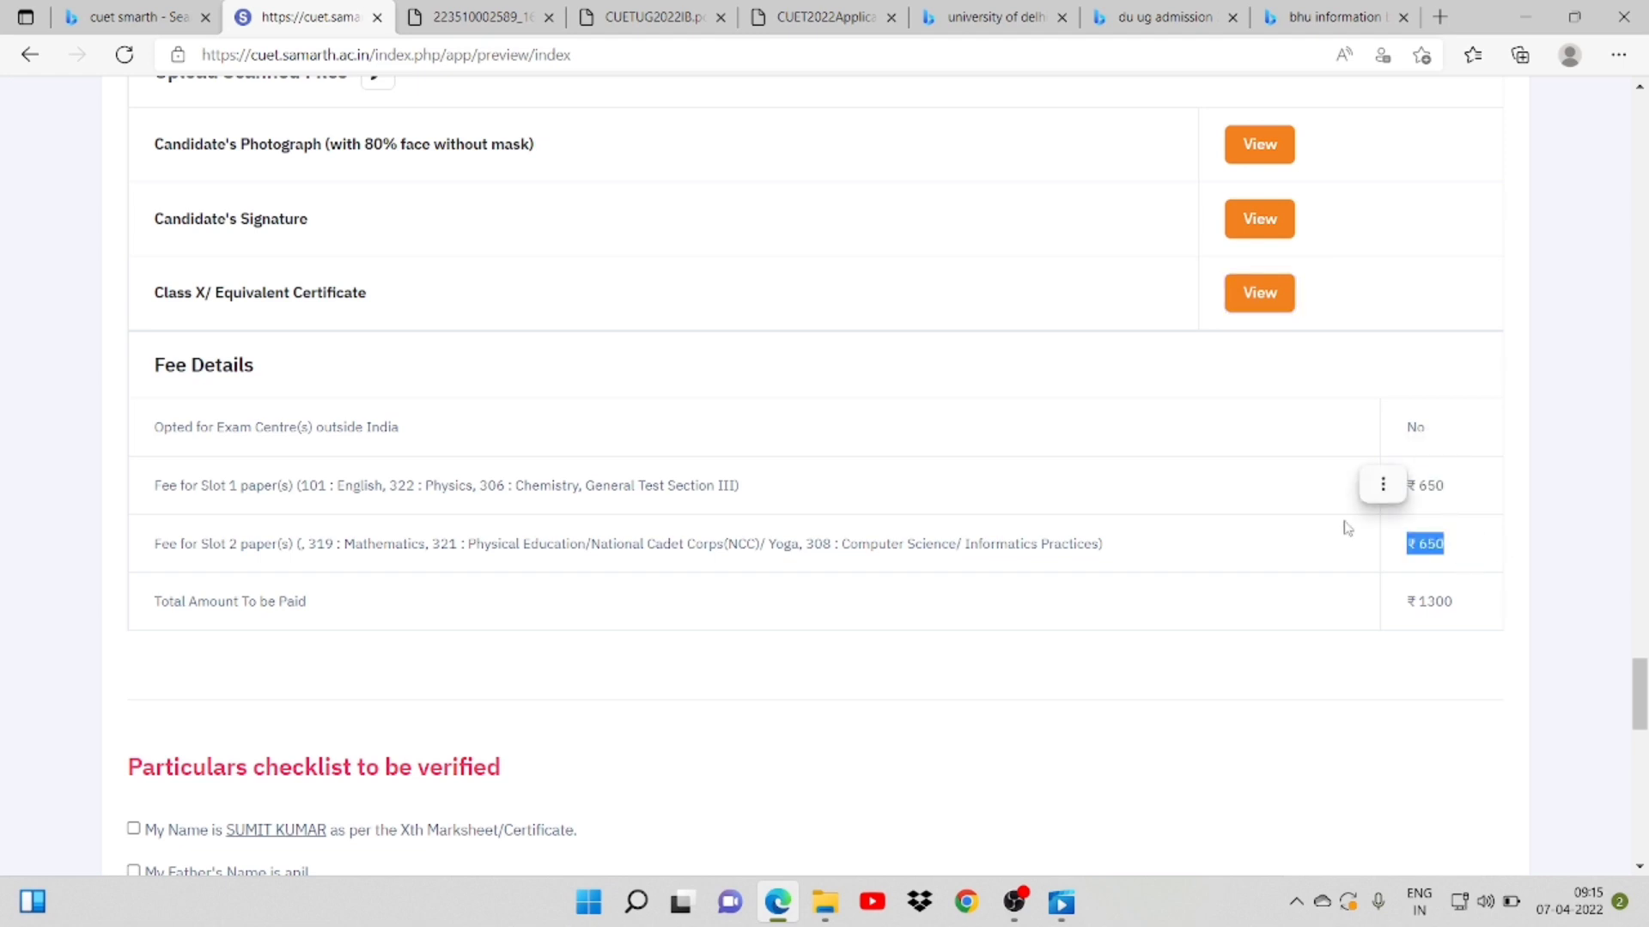
pyautogui.click(1399, 631)
pyautogui.moveTo(1641, 692); pyautogui.dragTo(1642, 706)
pyautogui.scroll(-3, 1065, 606)
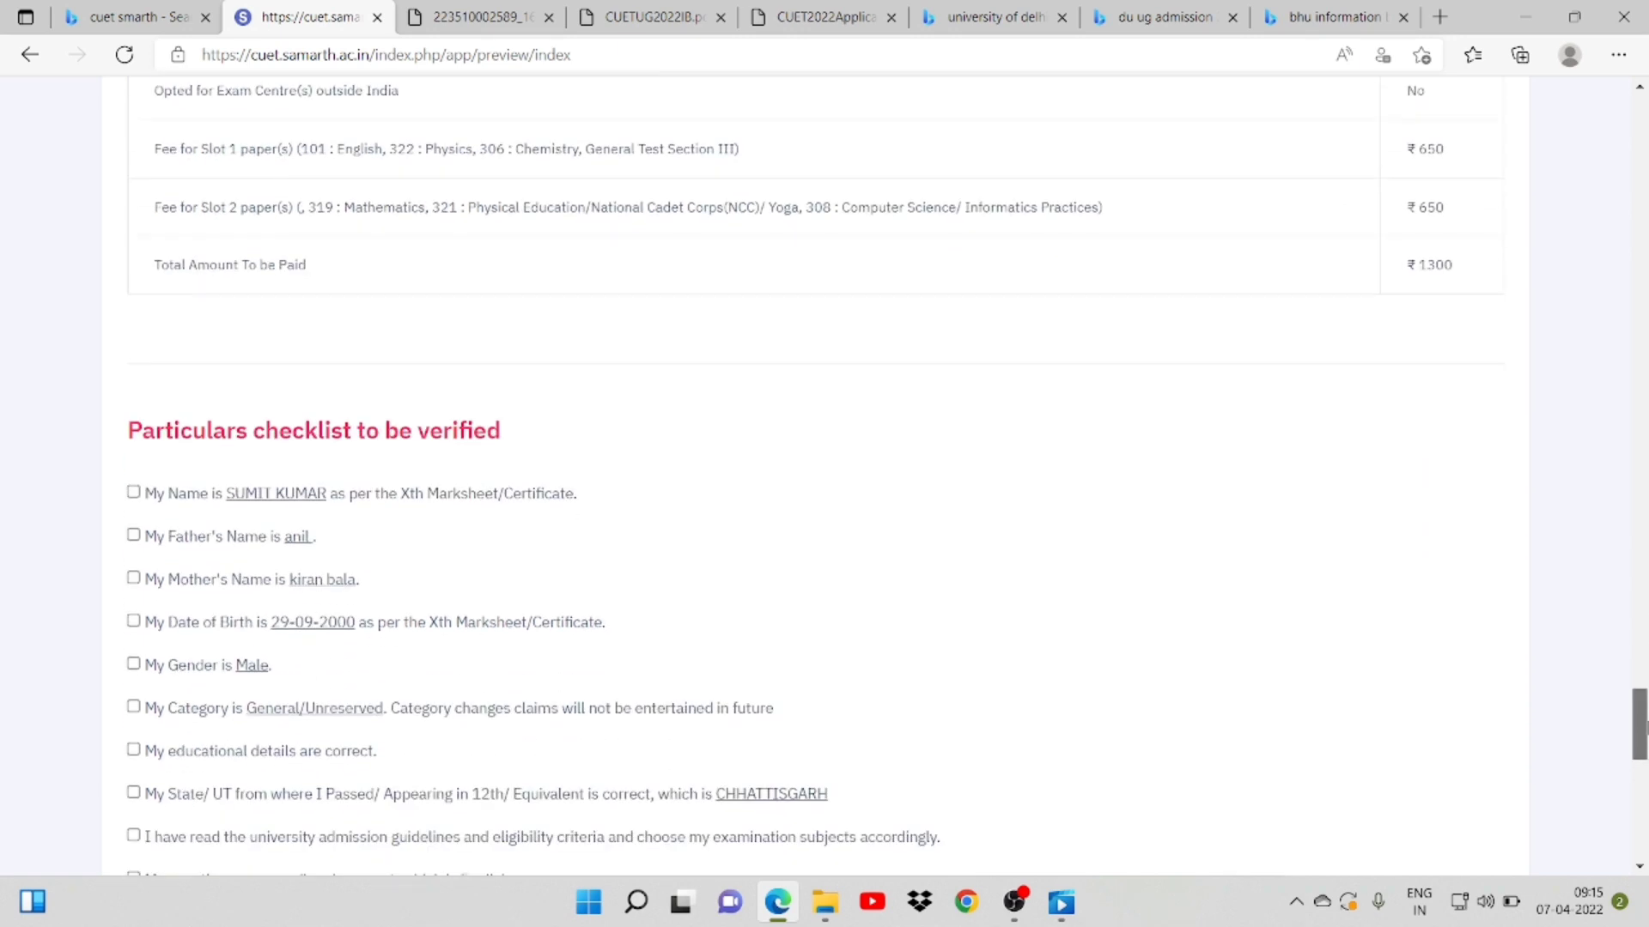
# - Tick the checklist items for name, father's name, birth date, gender, category, education and 12th state
pyautogui.click(134, 474)
pyautogui.click(134, 518)
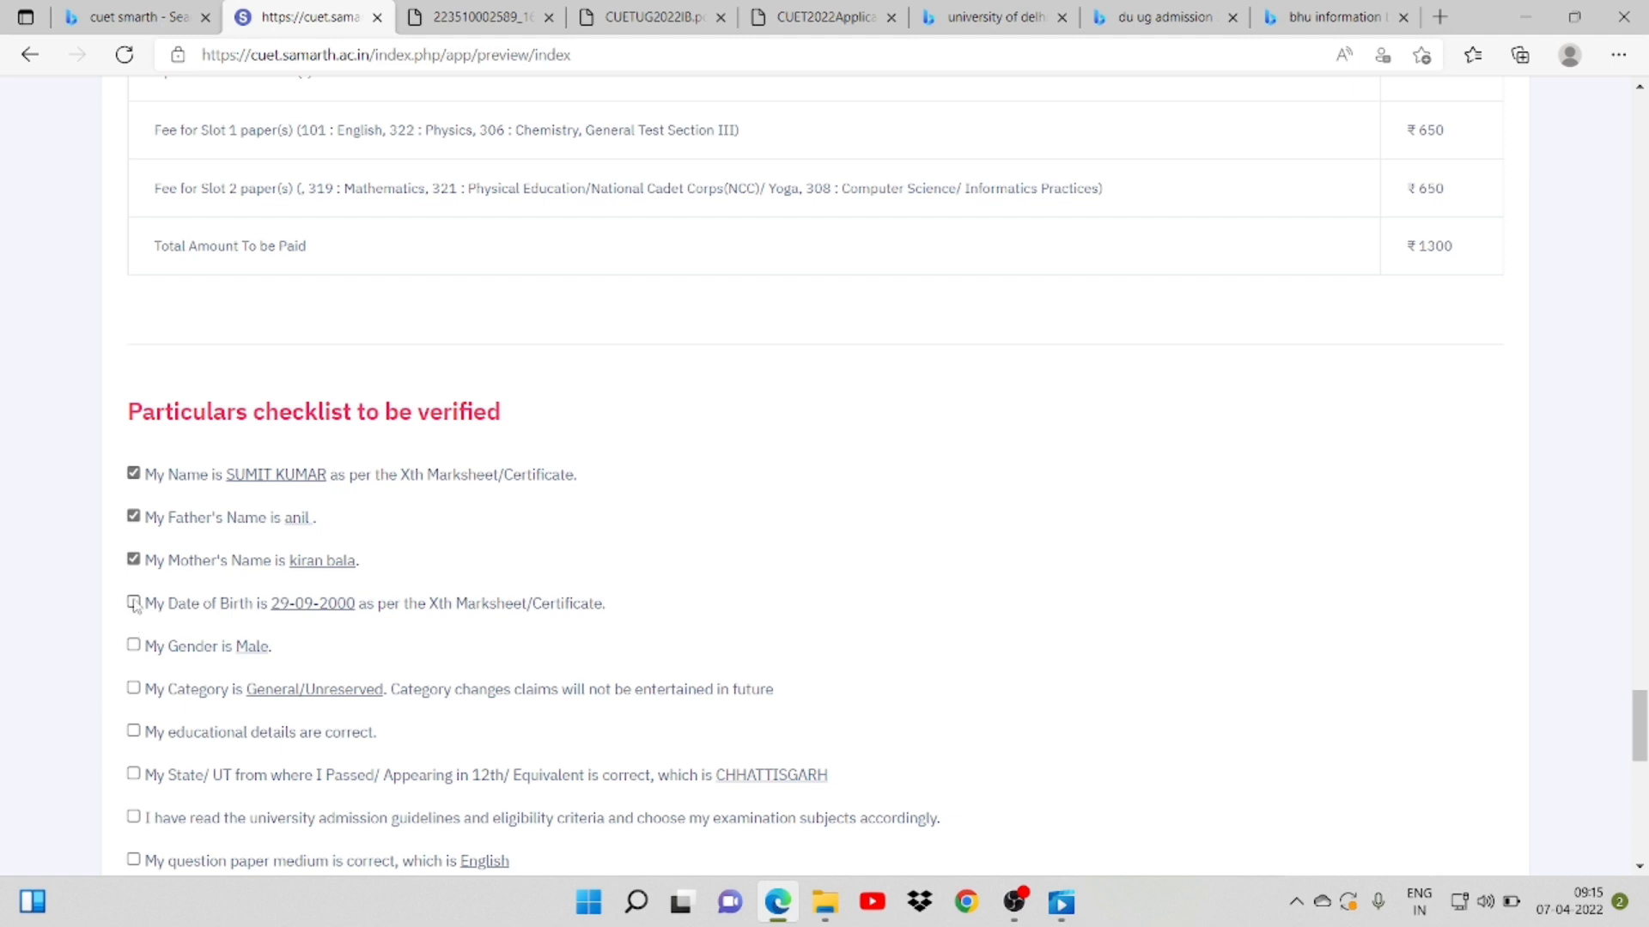
pyautogui.click(135, 604)
pyautogui.click(135, 647)
pyautogui.click(134, 690)
pyautogui.click(134, 733)
pyautogui.click(134, 775)
pyautogui.scroll(-4, 1640, 704)
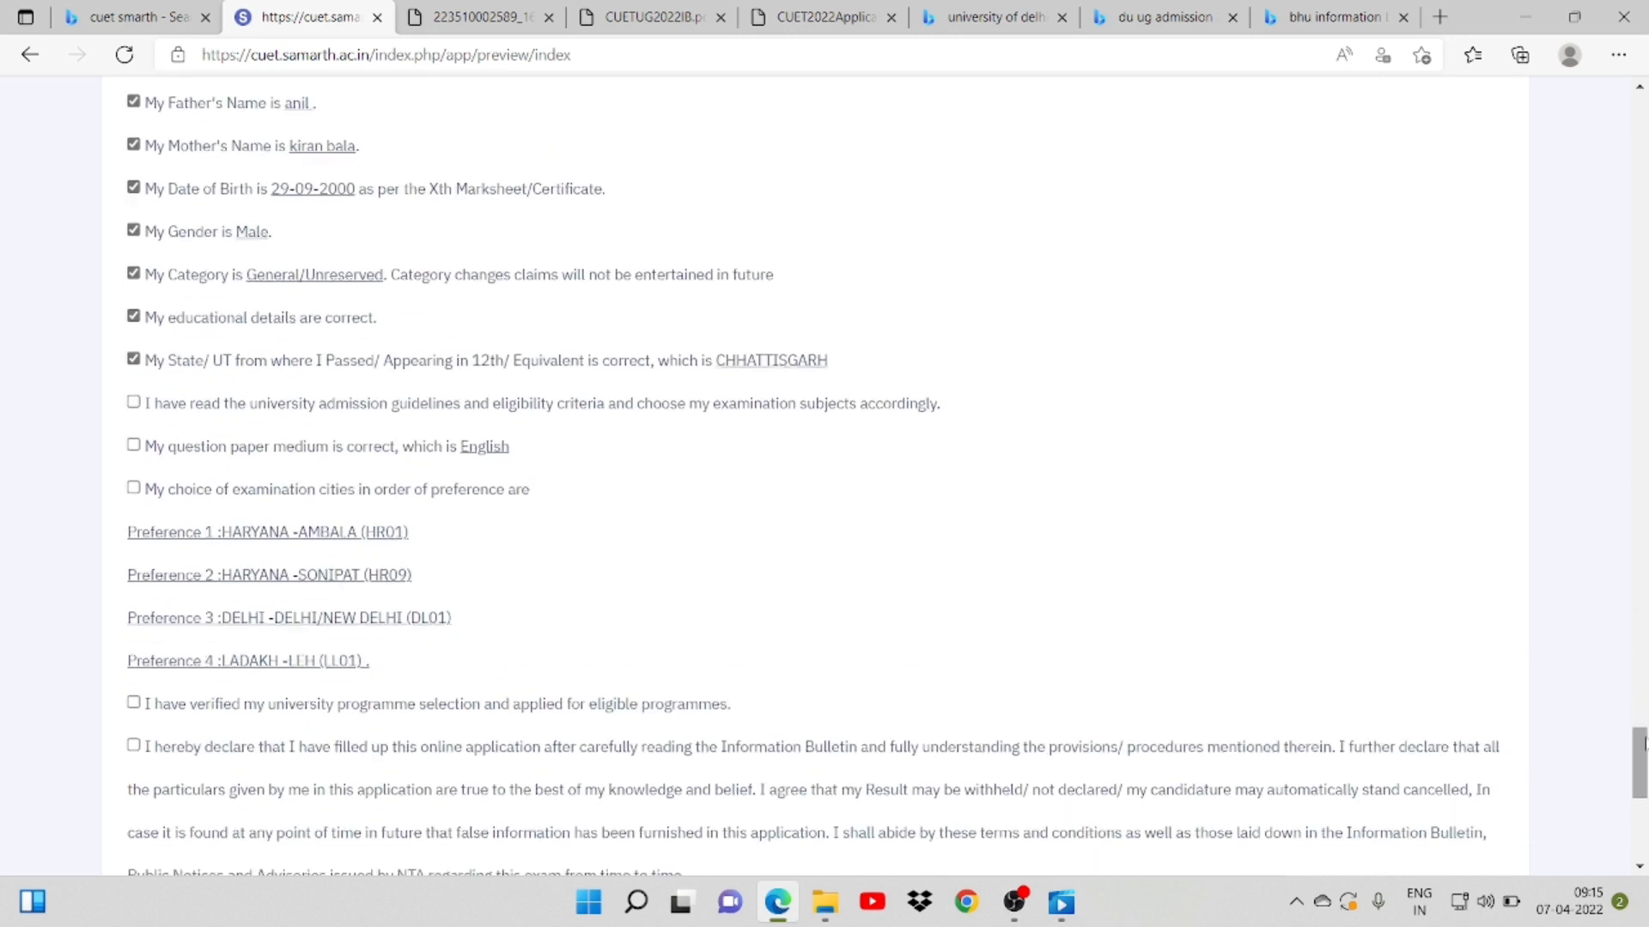
# - Tick guidelines, paper medium, city preferences, programme selection and the final truth declarations
pyautogui.click(134, 404)
pyautogui.click(134, 446)
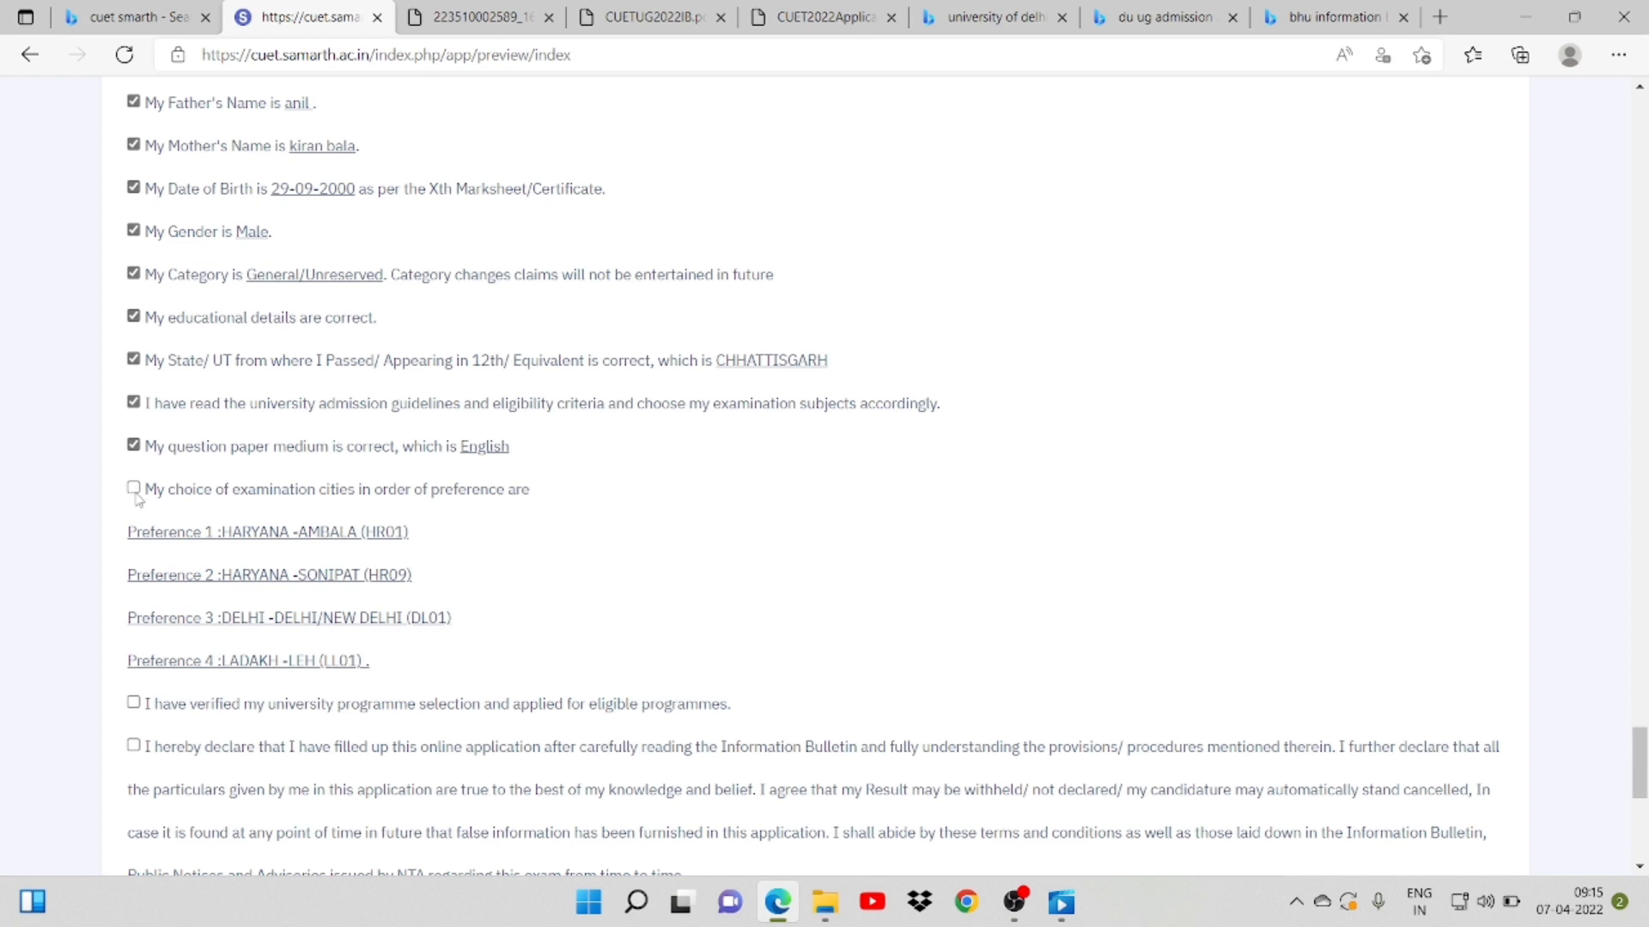
pyautogui.click(134, 490)
pyautogui.click(135, 703)
pyautogui.click(134, 746)
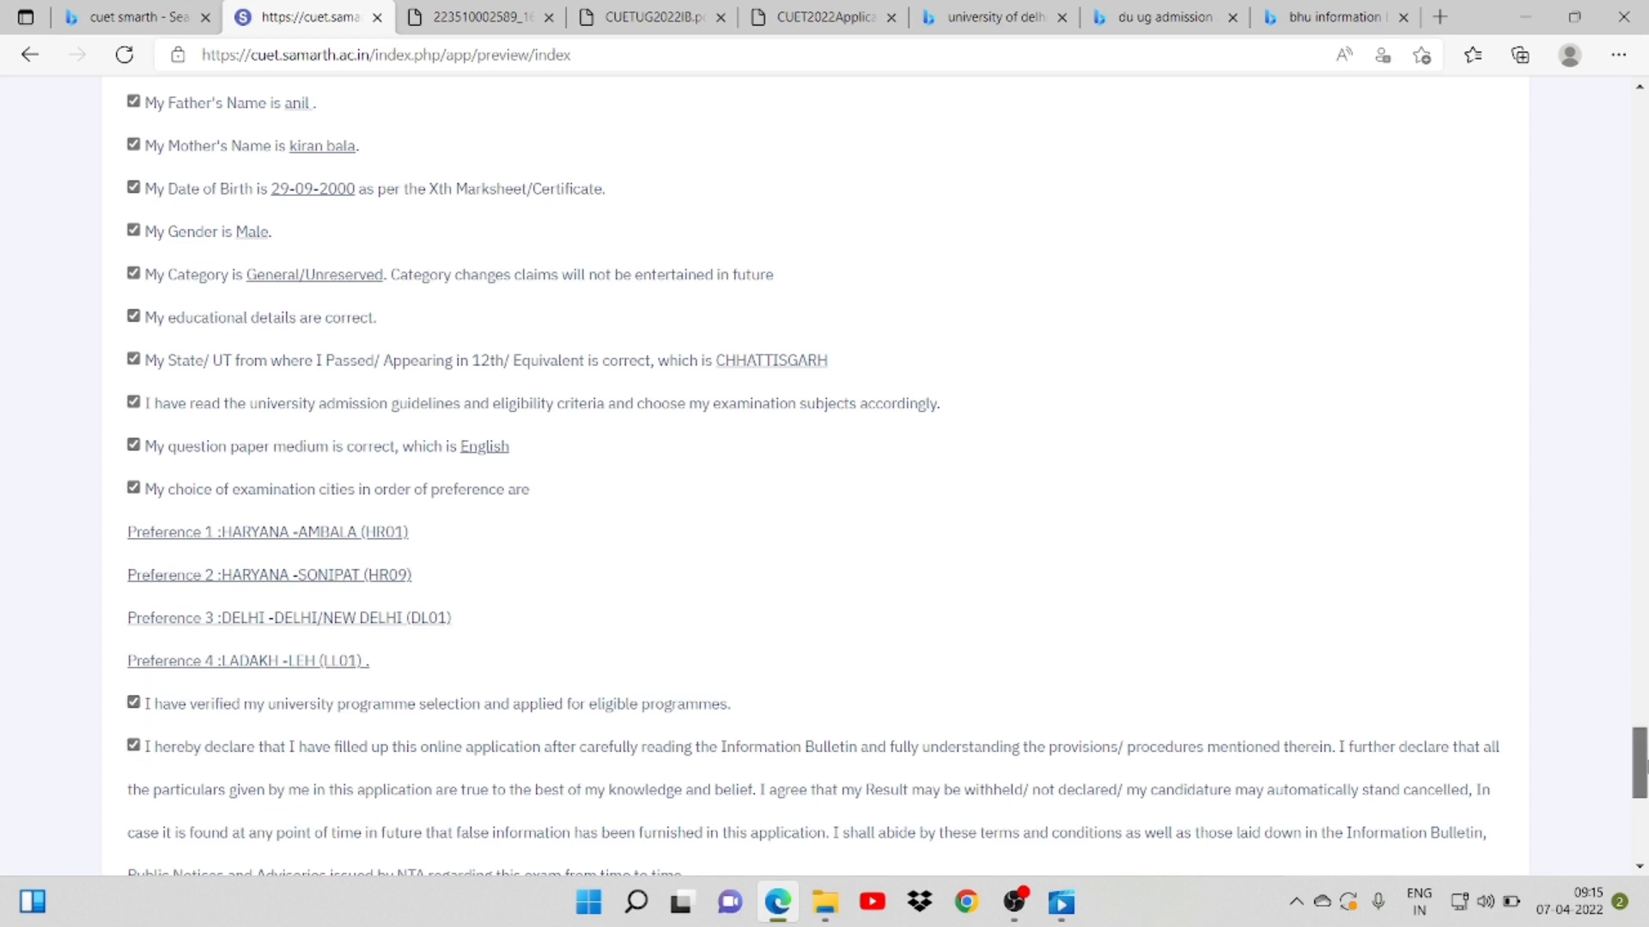
pyautogui.scroll(-8, 1445, 563)
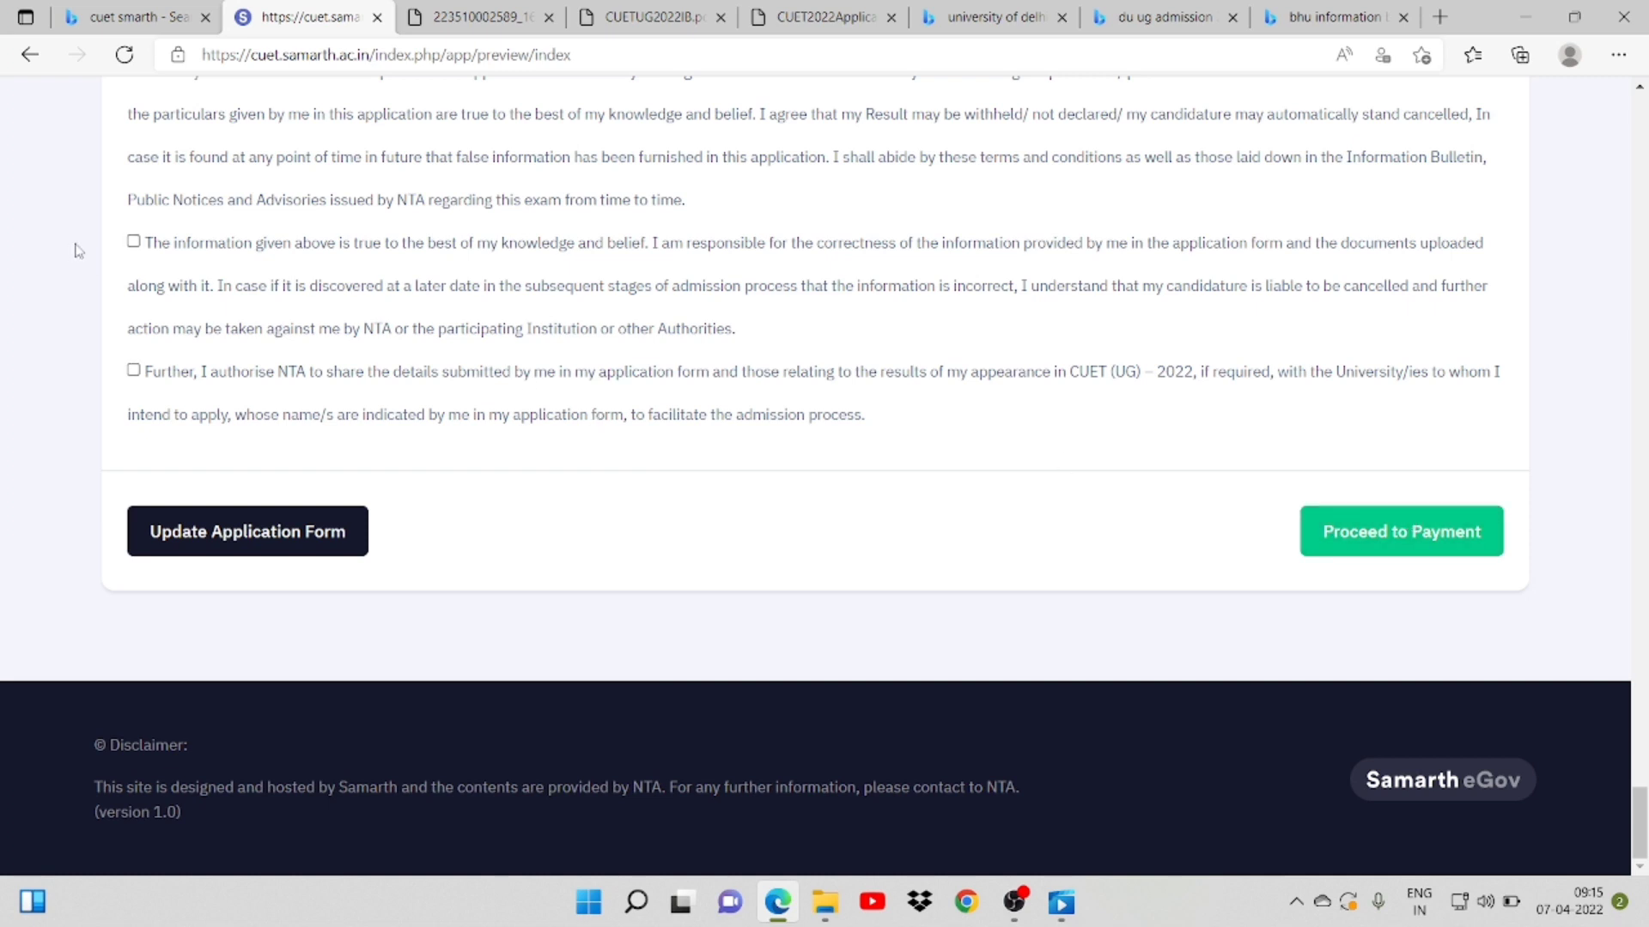
pyautogui.click(135, 243)
# - Confirm final submission, then copy the candidate's email into Confirm Email ID
pyautogui.click(1350, 545)
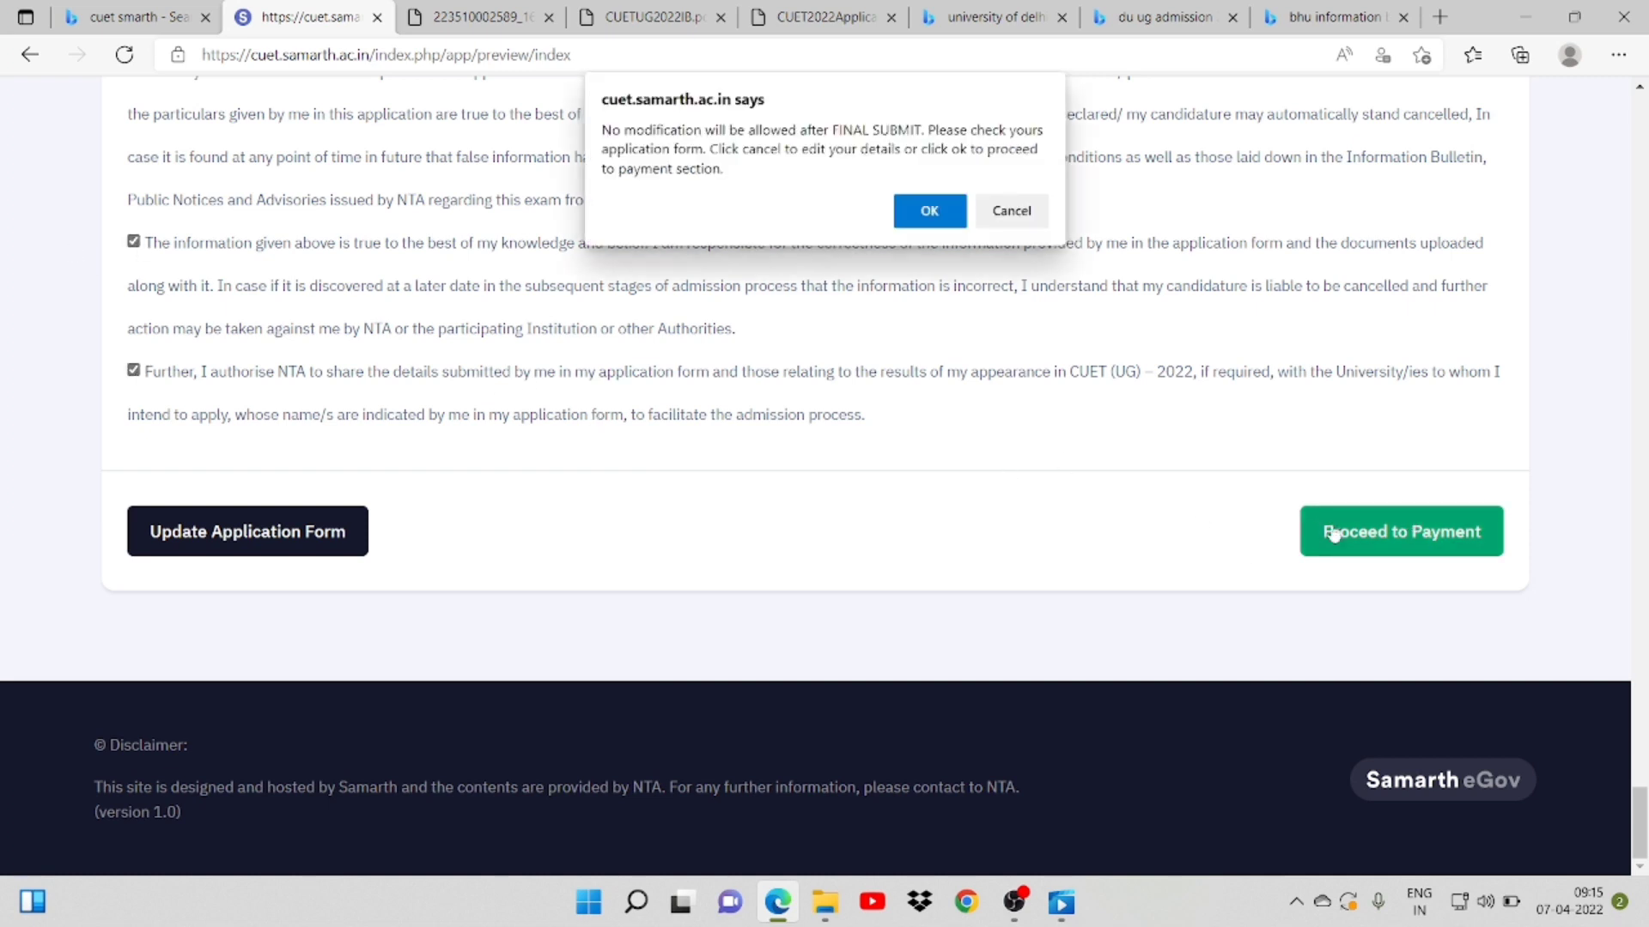
pyautogui.click(930, 210)
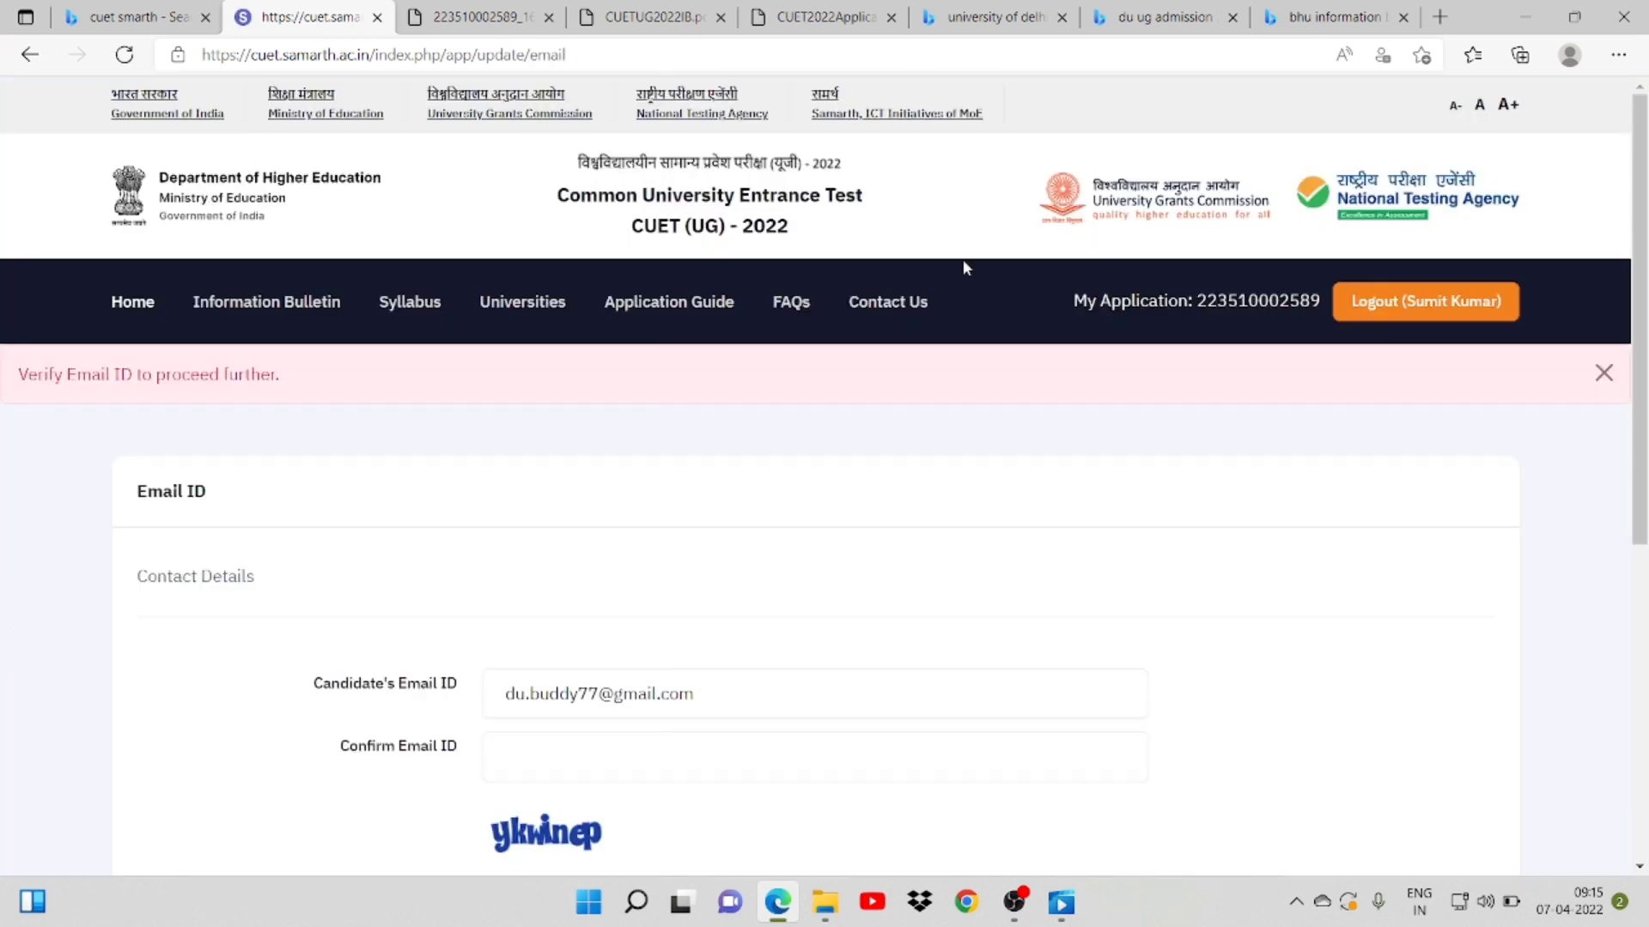
pyautogui.click(748, 756)
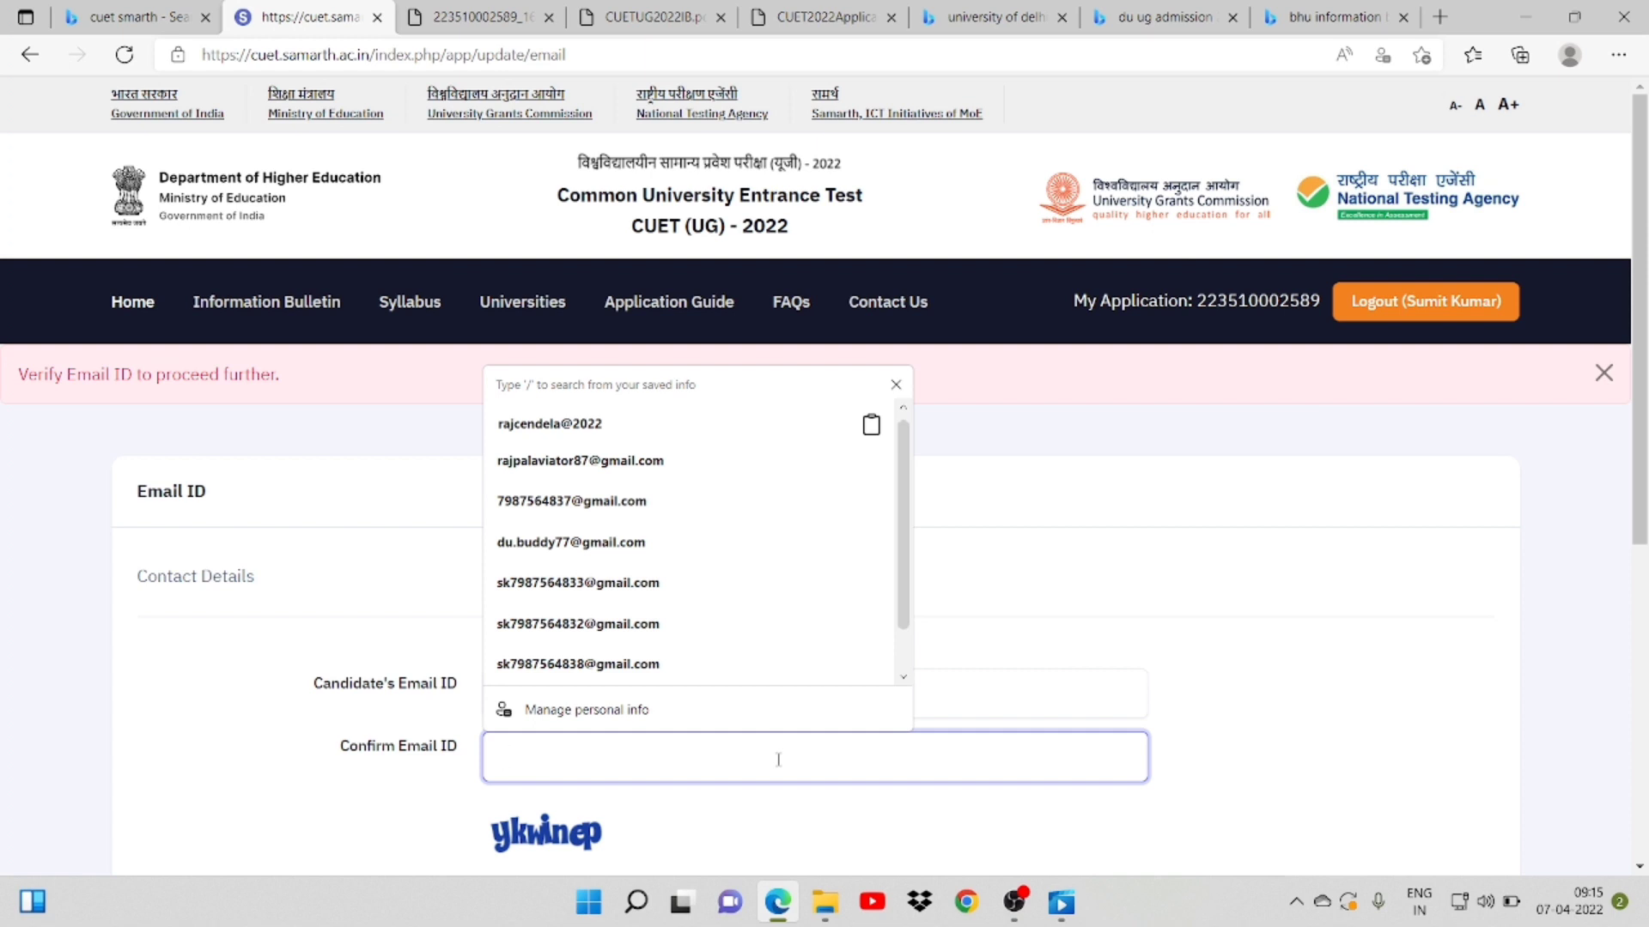
pyautogui.click(1327, 586)
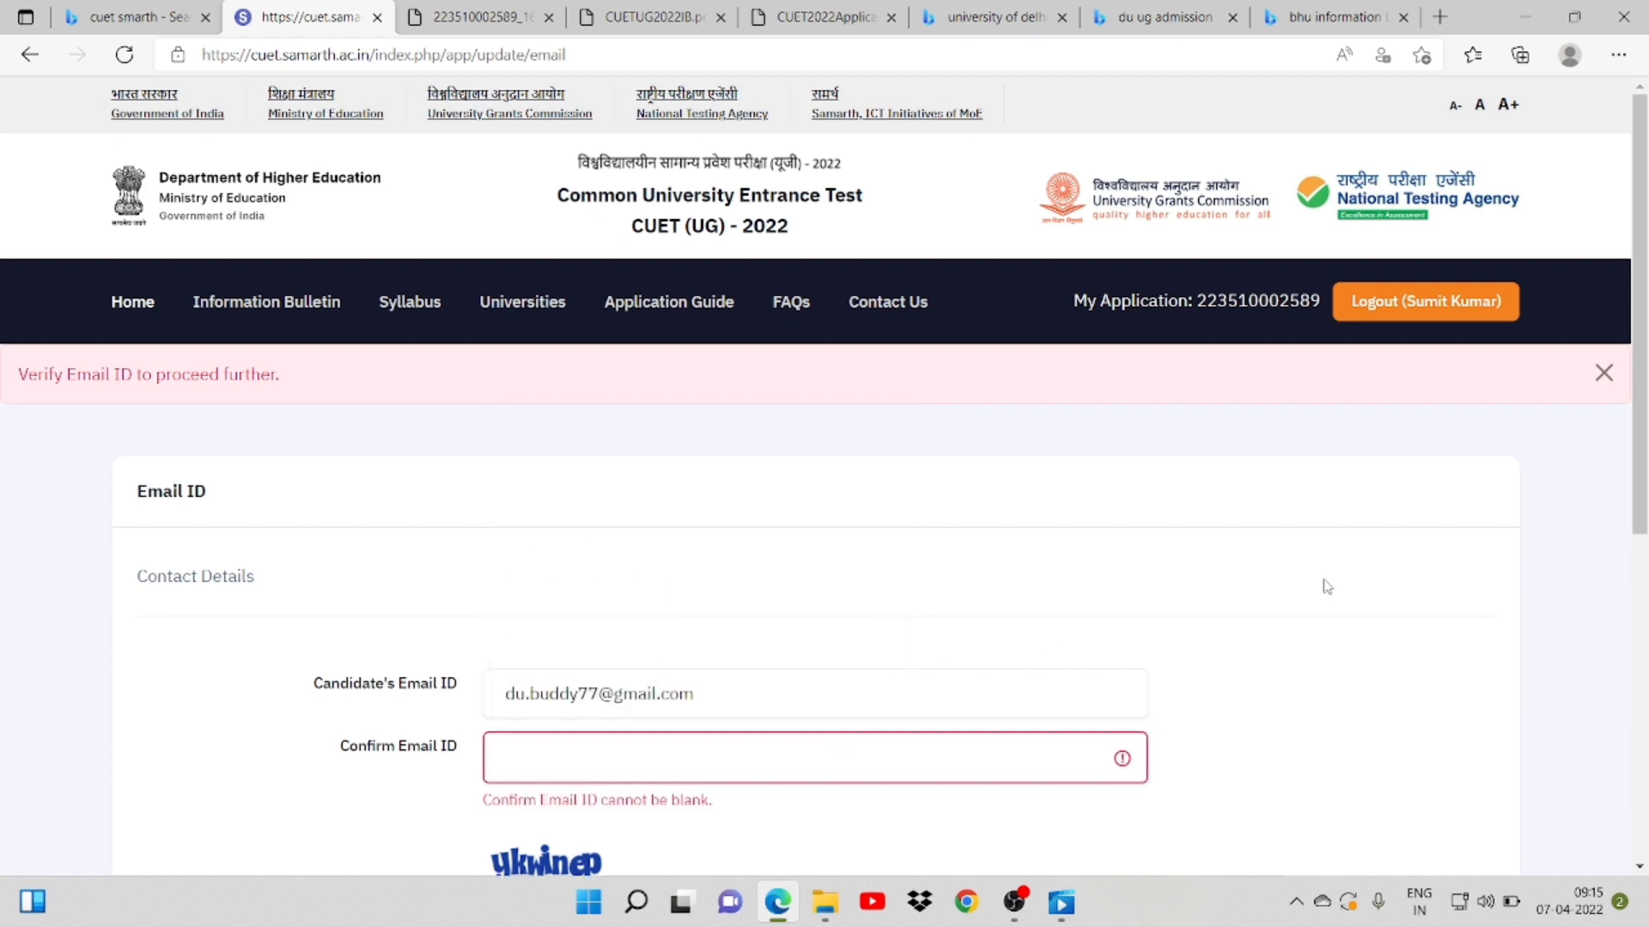
pyautogui.click(724, 696)
pyautogui.hotkey('ctrl', 'a')
pyautogui.hotkey('ctrl', 'c')
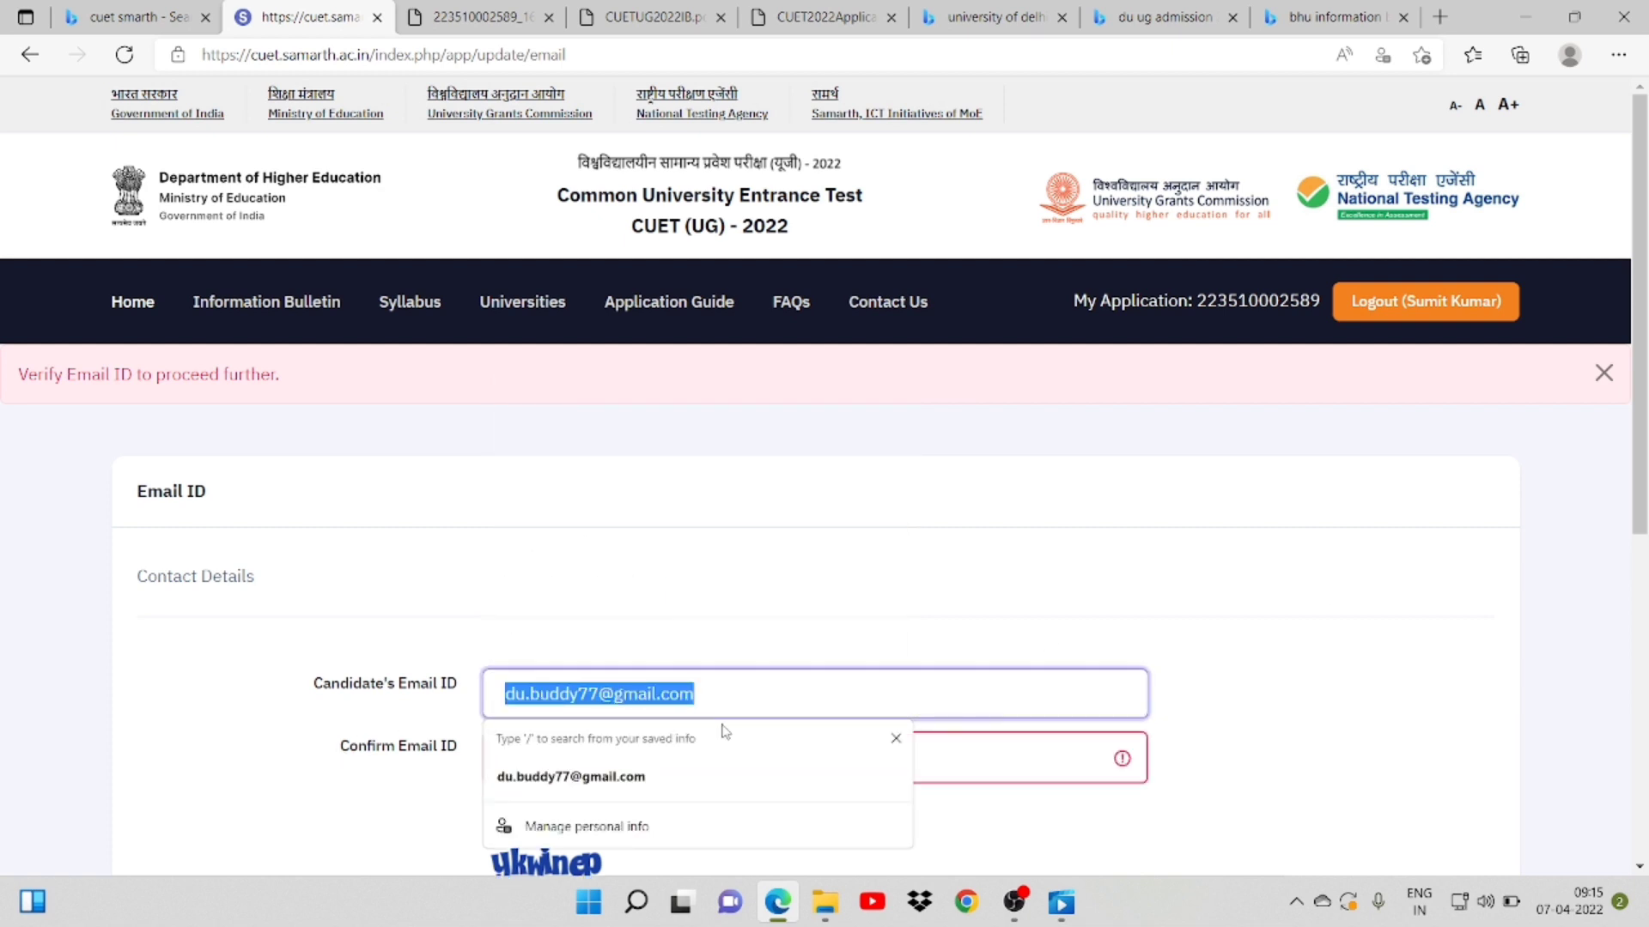
pyautogui.click(969, 770)
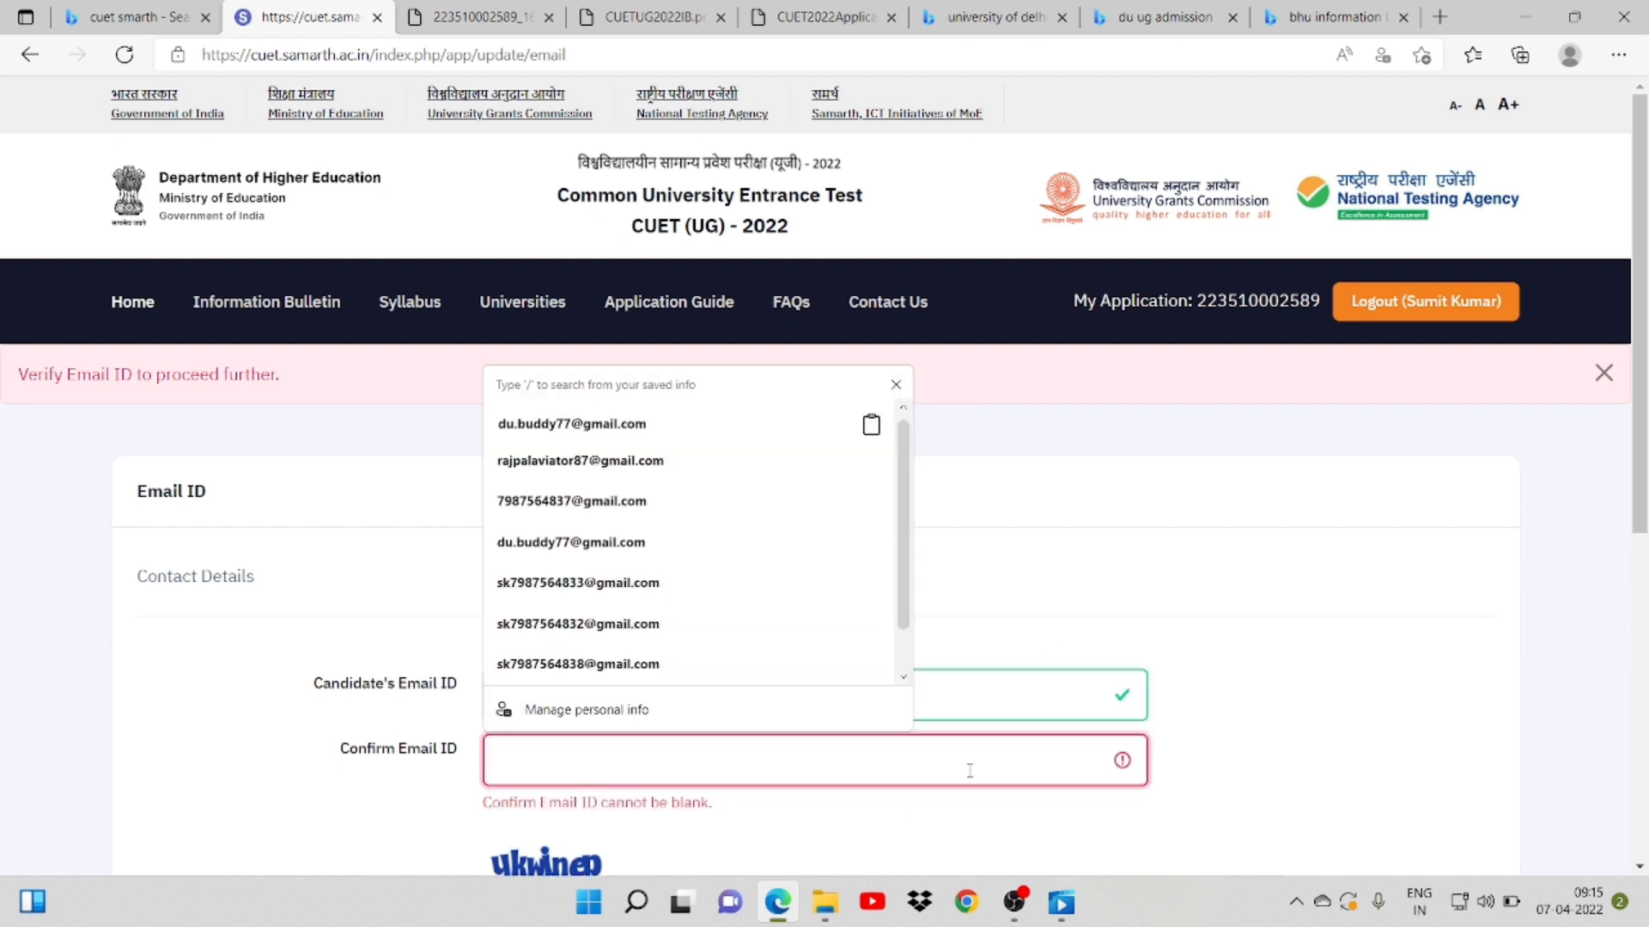
pyautogui.hotkey('ctrl', 'v')
pyautogui.press('Return')
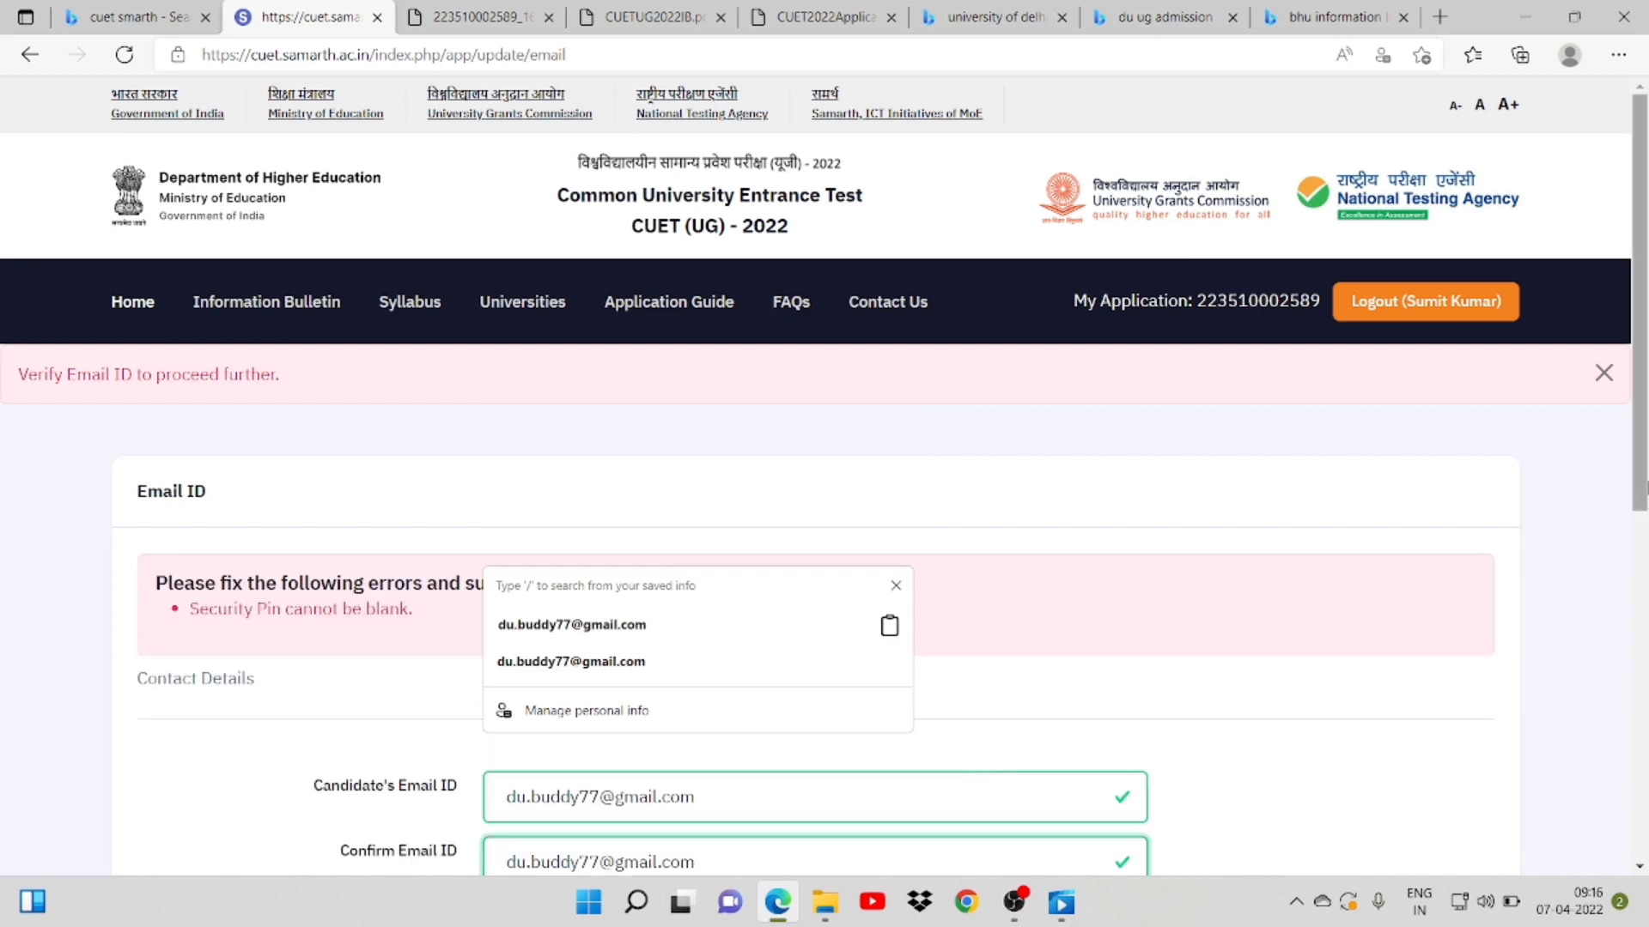
# - Enter the captcha text as the Security Pin and send the email for verification
pyautogui.scroll(-3, 1634, 616)
pyautogui.click(743, 796)
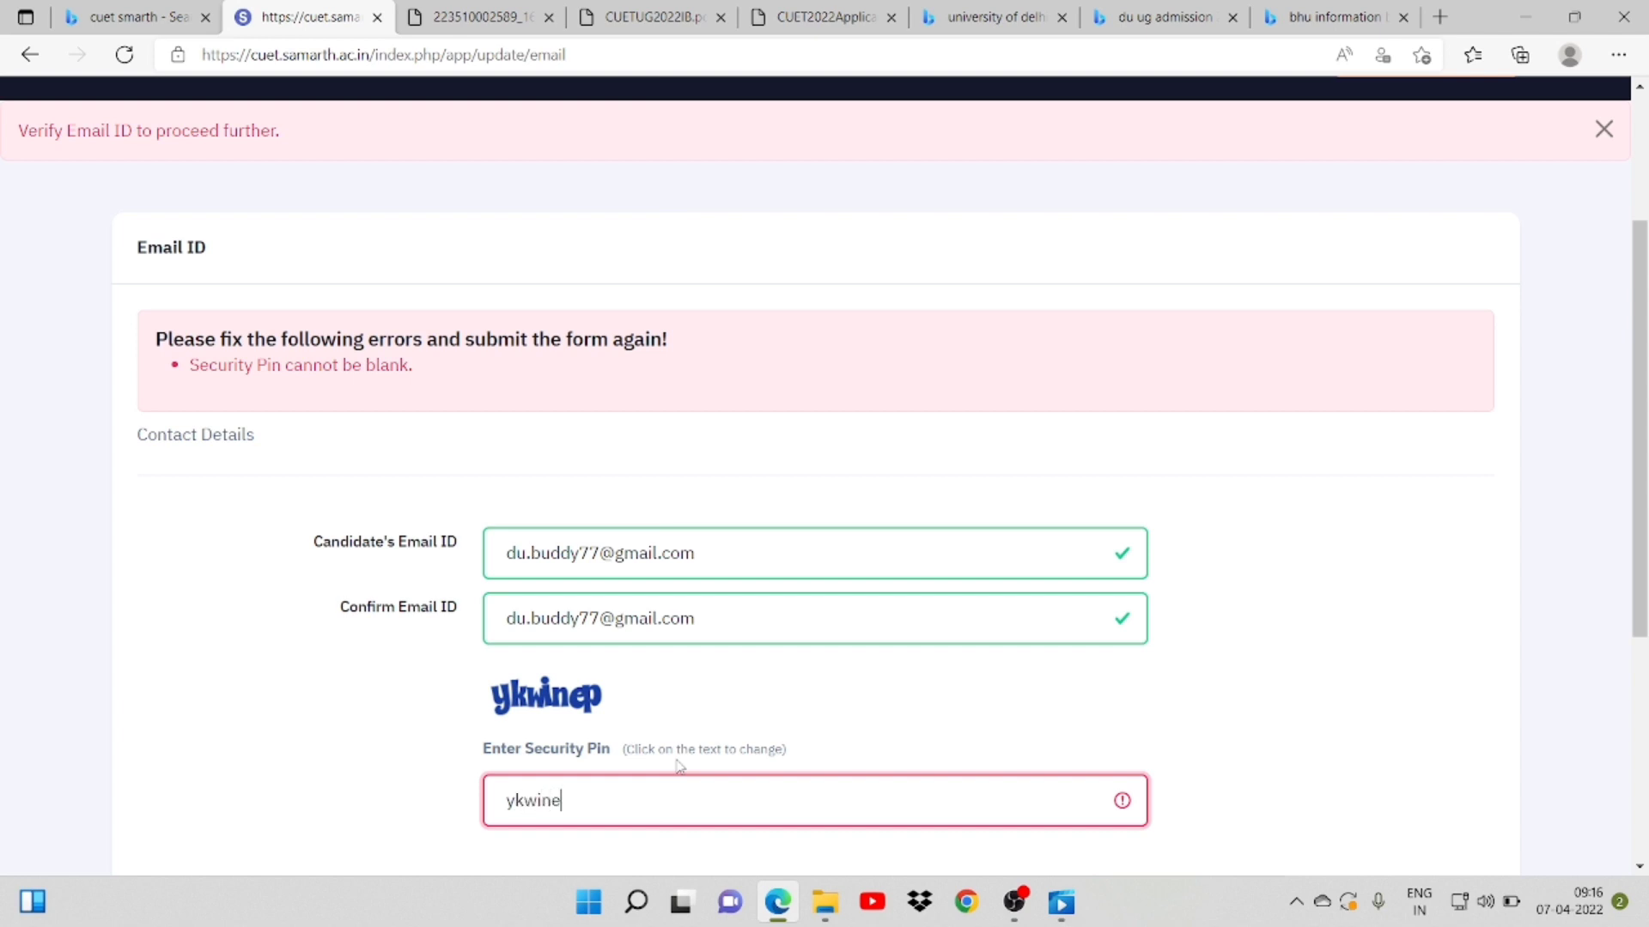
pyautogui.write('ykwinep')
pyautogui.scroll(-3, 883, 666)
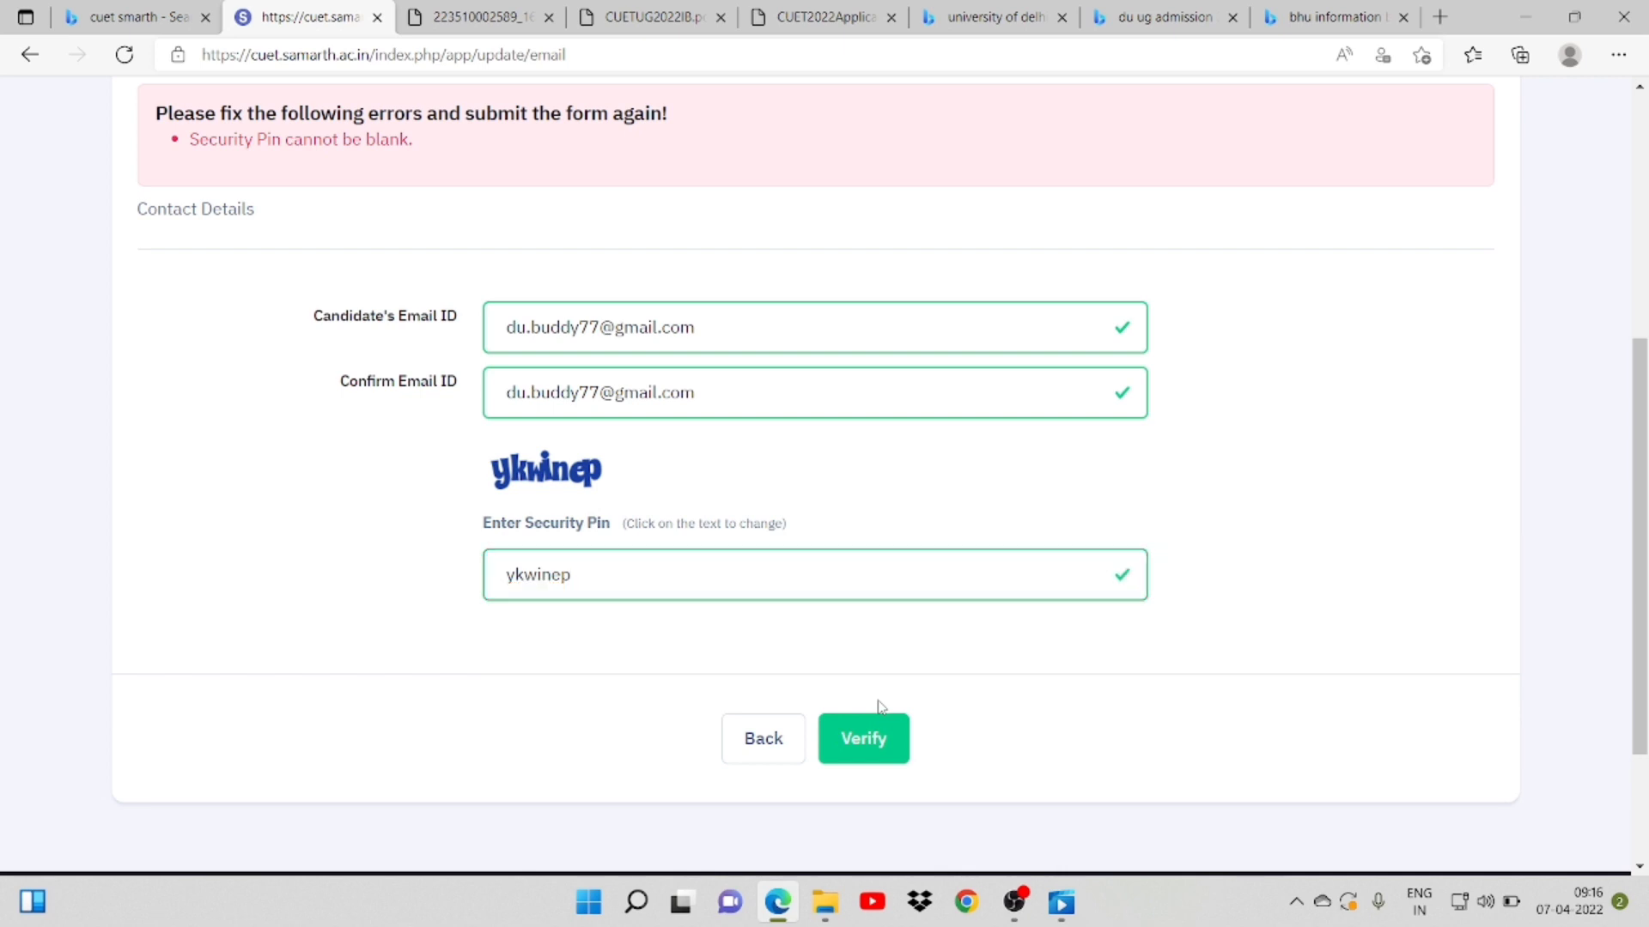
pyautogui.click(883, 744)
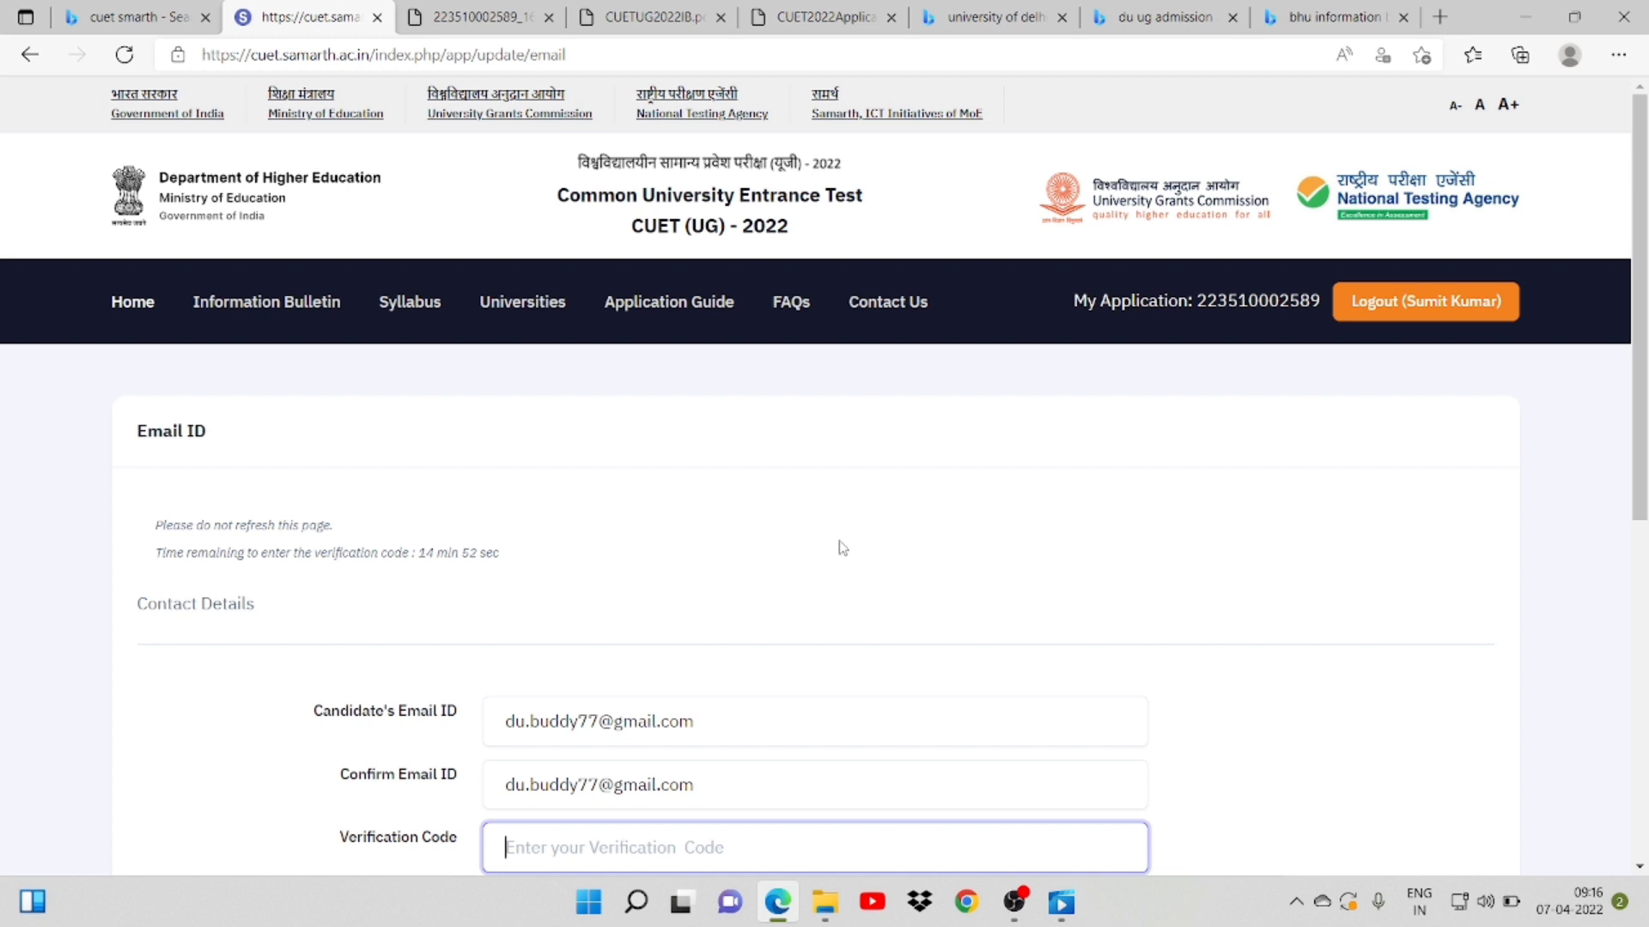
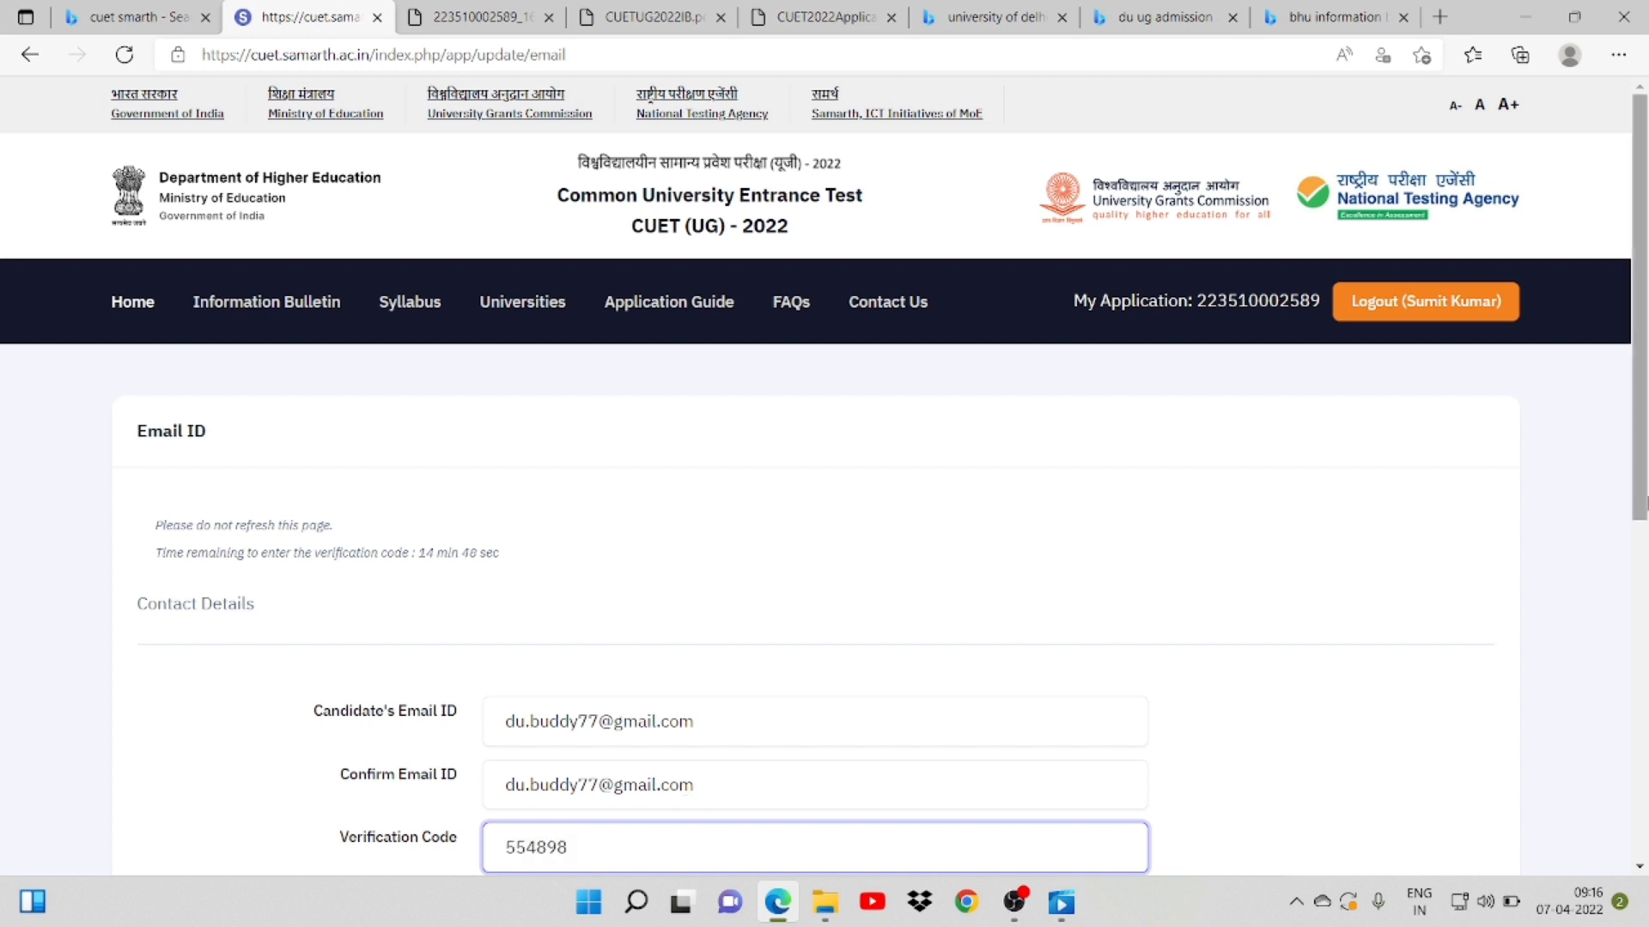
# - Enter the emailed verification code, then move on to the Security Pin field
pyautogui.scroll(-5, 684, 802)
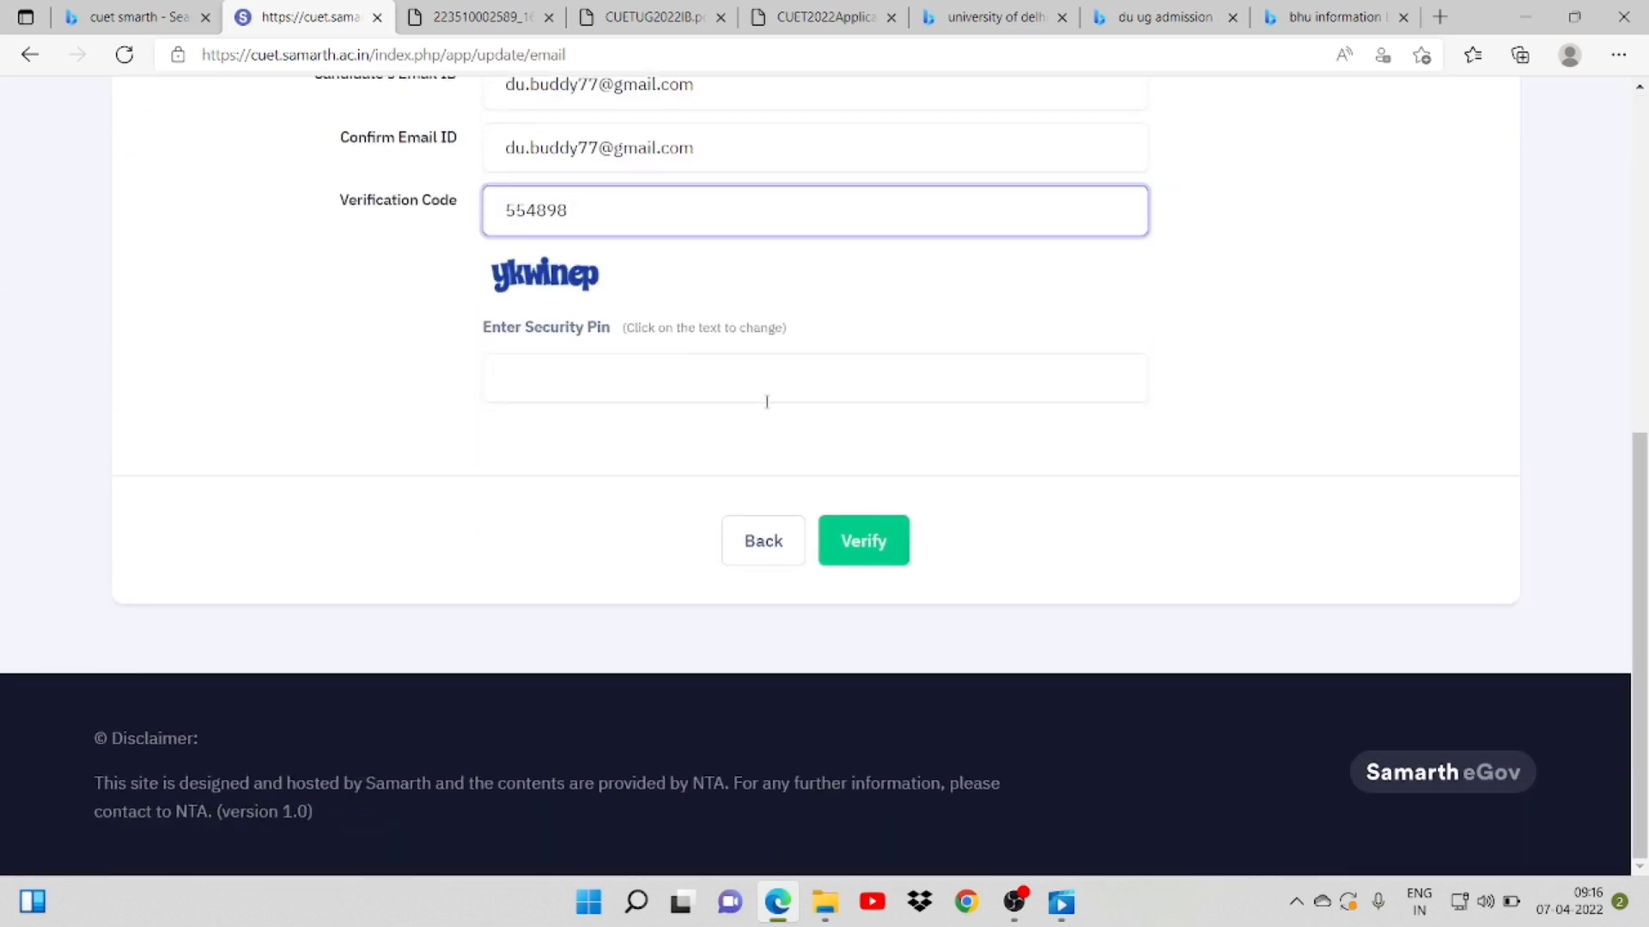
pyautogui.click(767, 400)
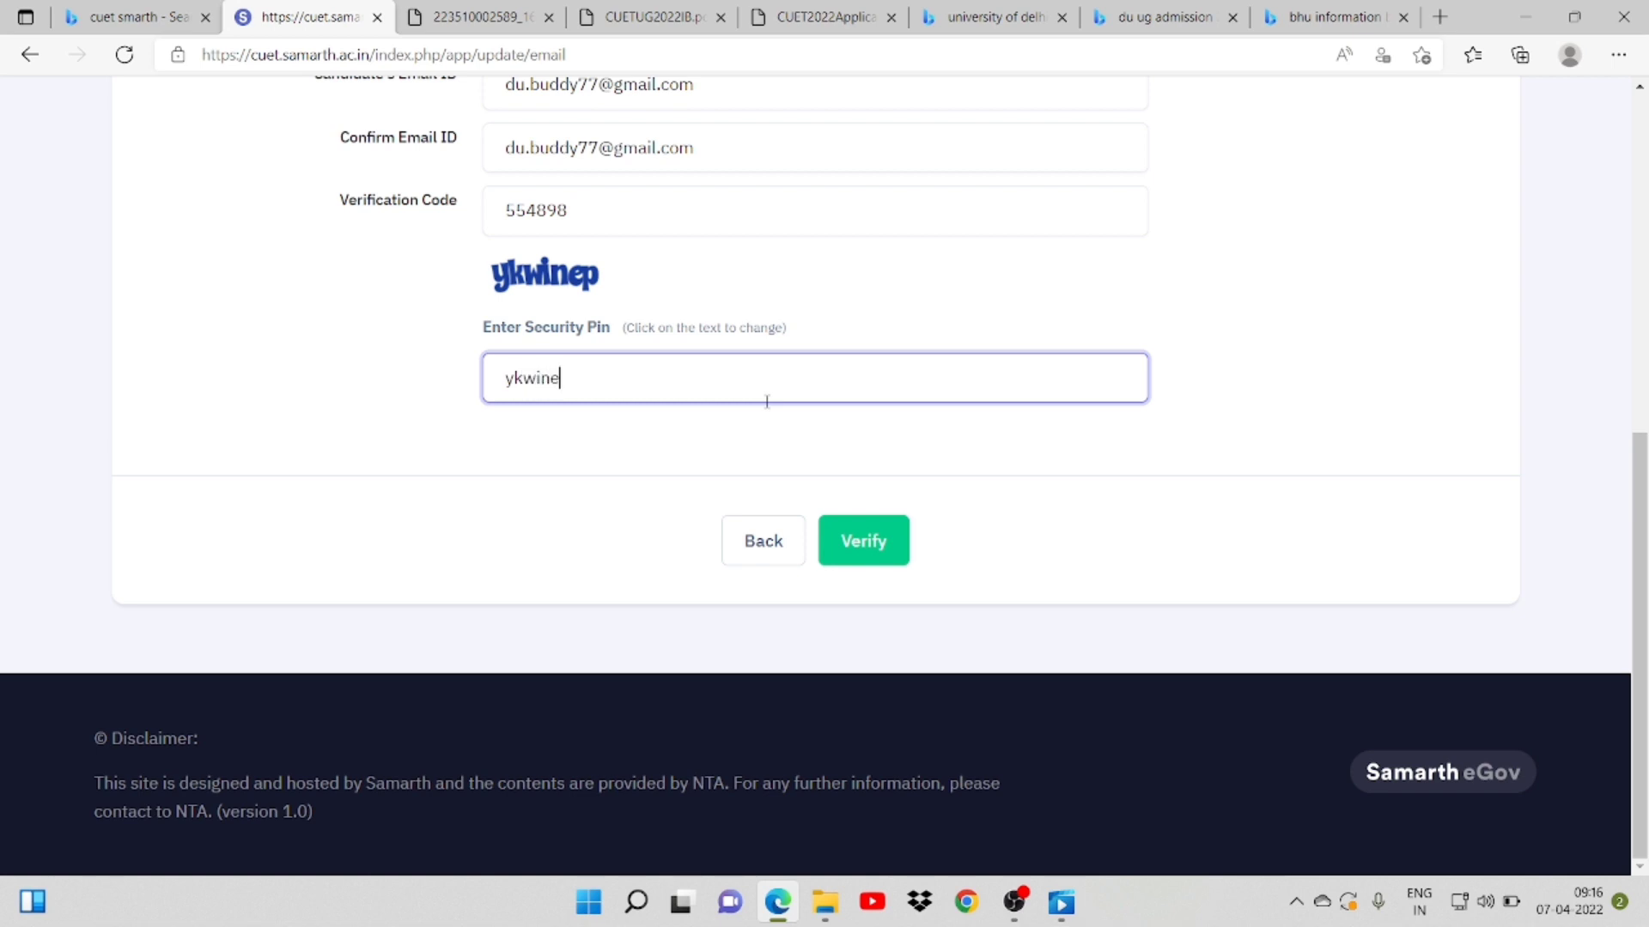
# - Enter the emailed verification code to verify the email address
pyautogui.click(863, 540)
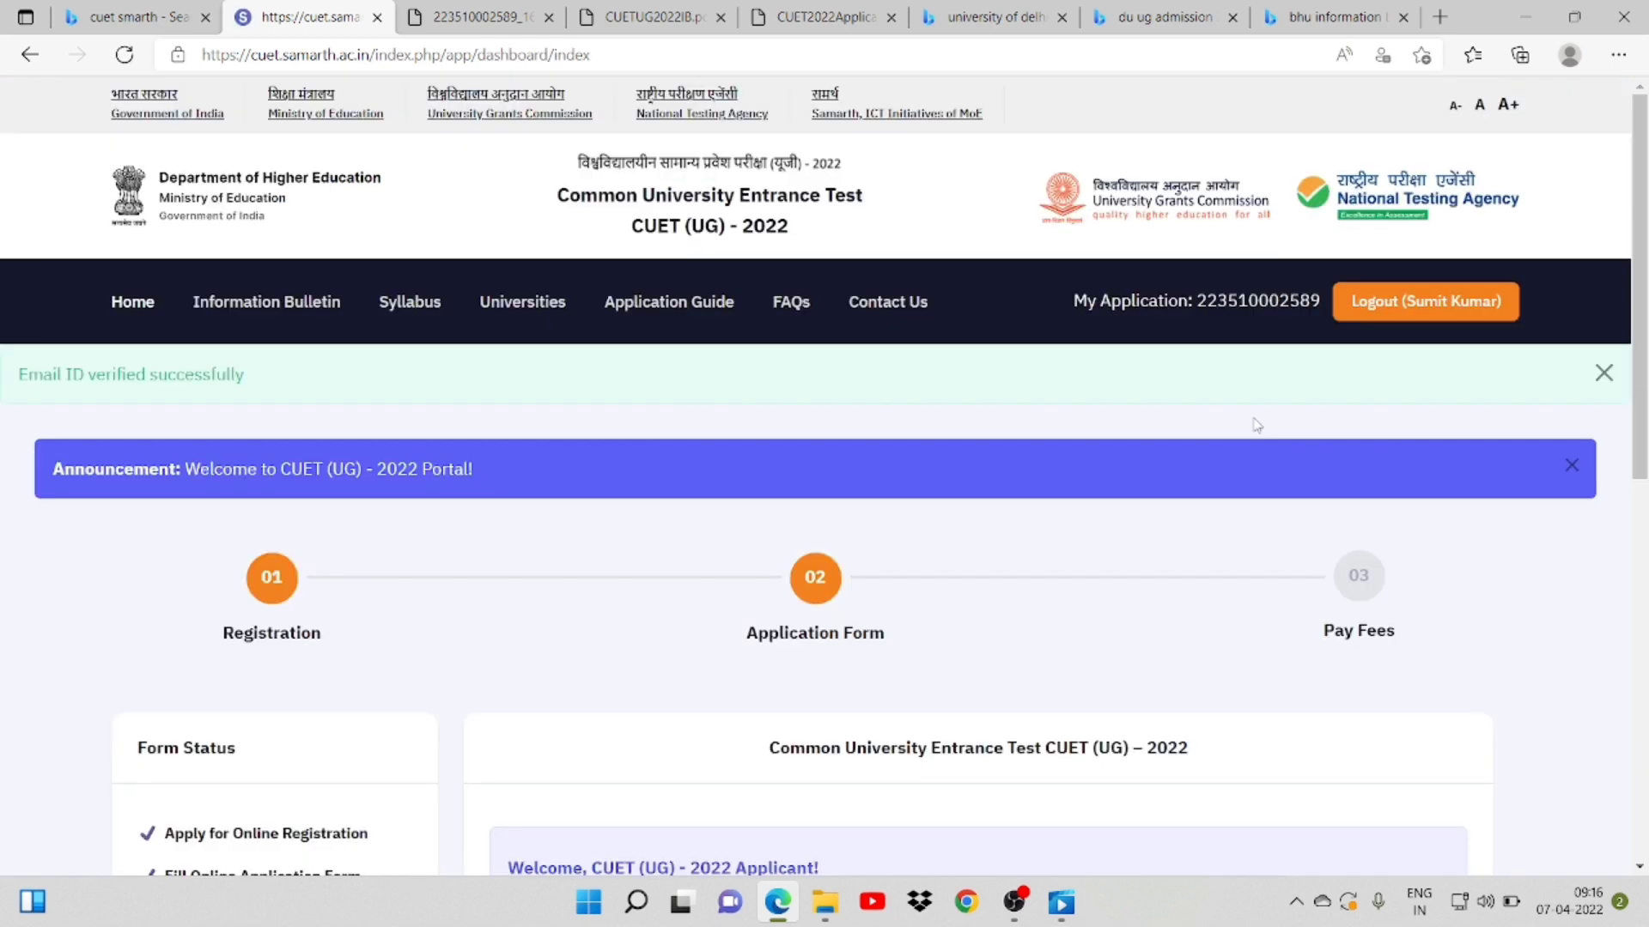
pyautogui.scroll(-6, 1619, 616)
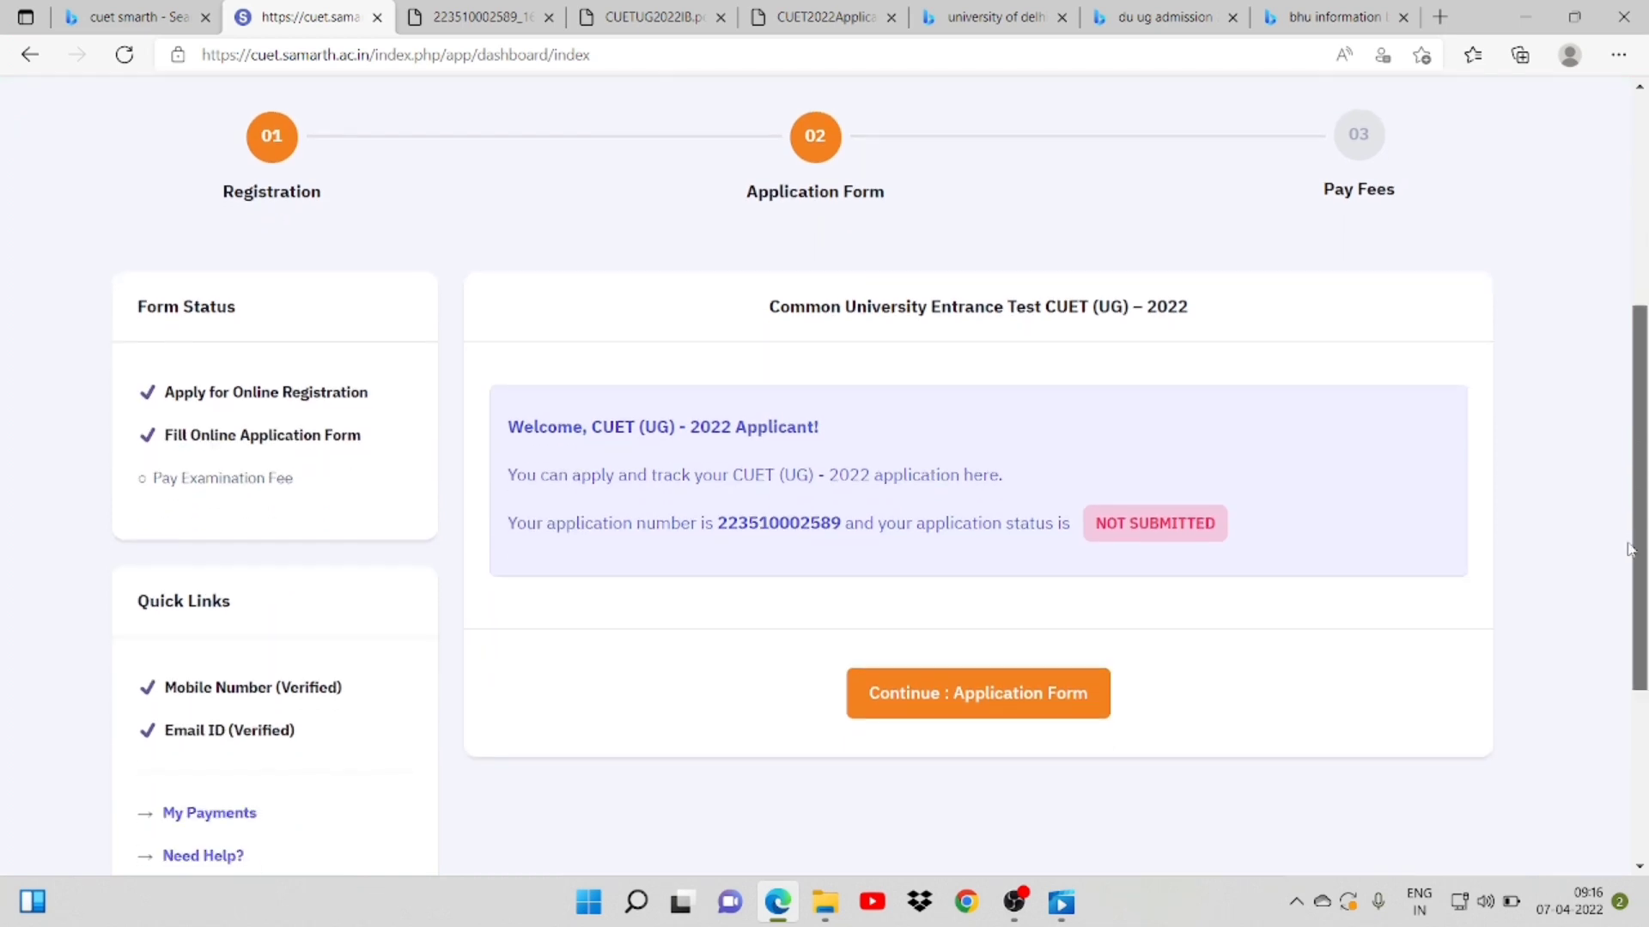
pyautogui.scroll(-2, 1620, 617)
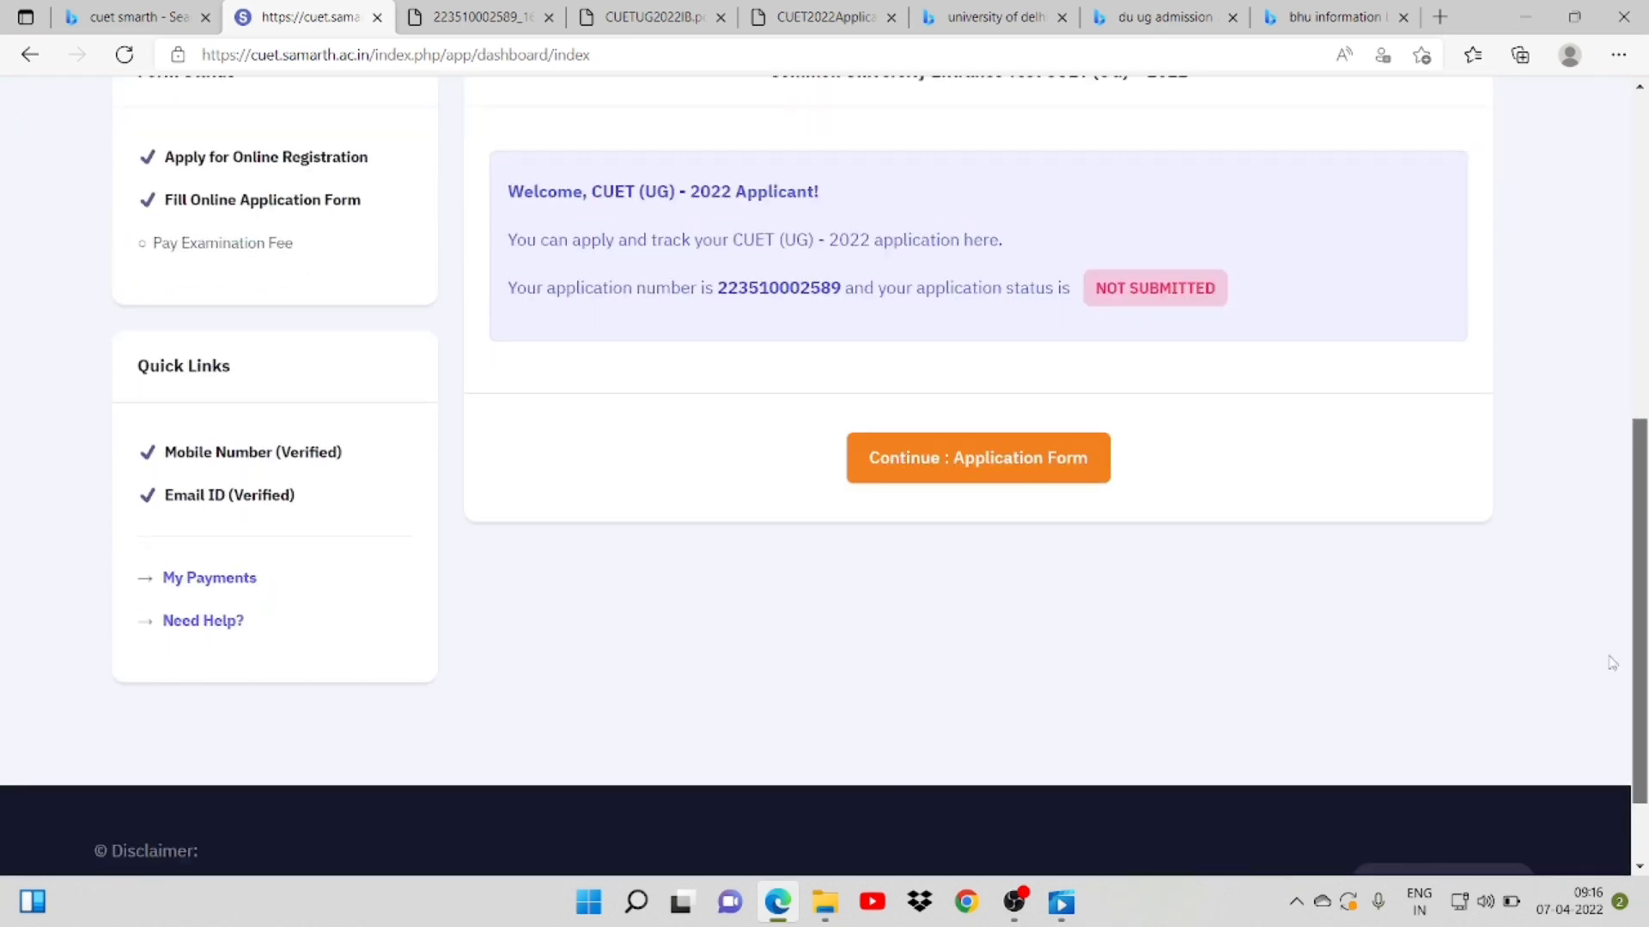
# - Open the saved application form and advance through the personal and educational details sections
pyautogui.click(1063, 464)
pyautogui.moveTo(1645, 237); pyautogui.dragTo(1617, 877)
pyautogui.click(1398, 553)
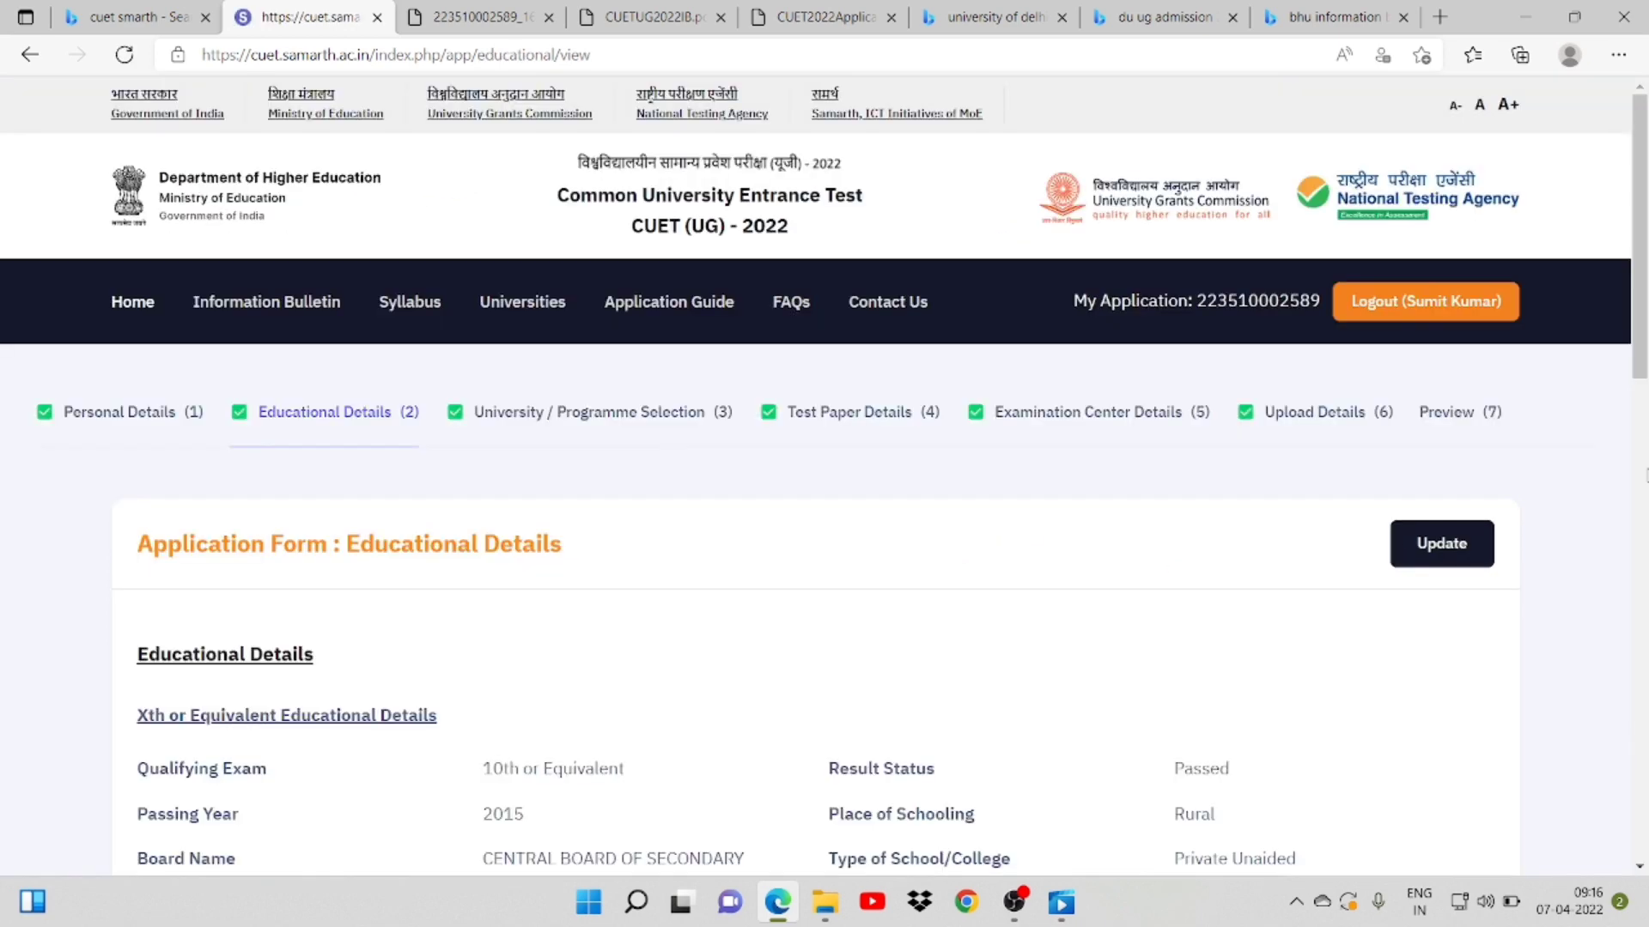
pyautogui.scroll(-10, 1374, 558)
pyautogui.click(1319, 571)
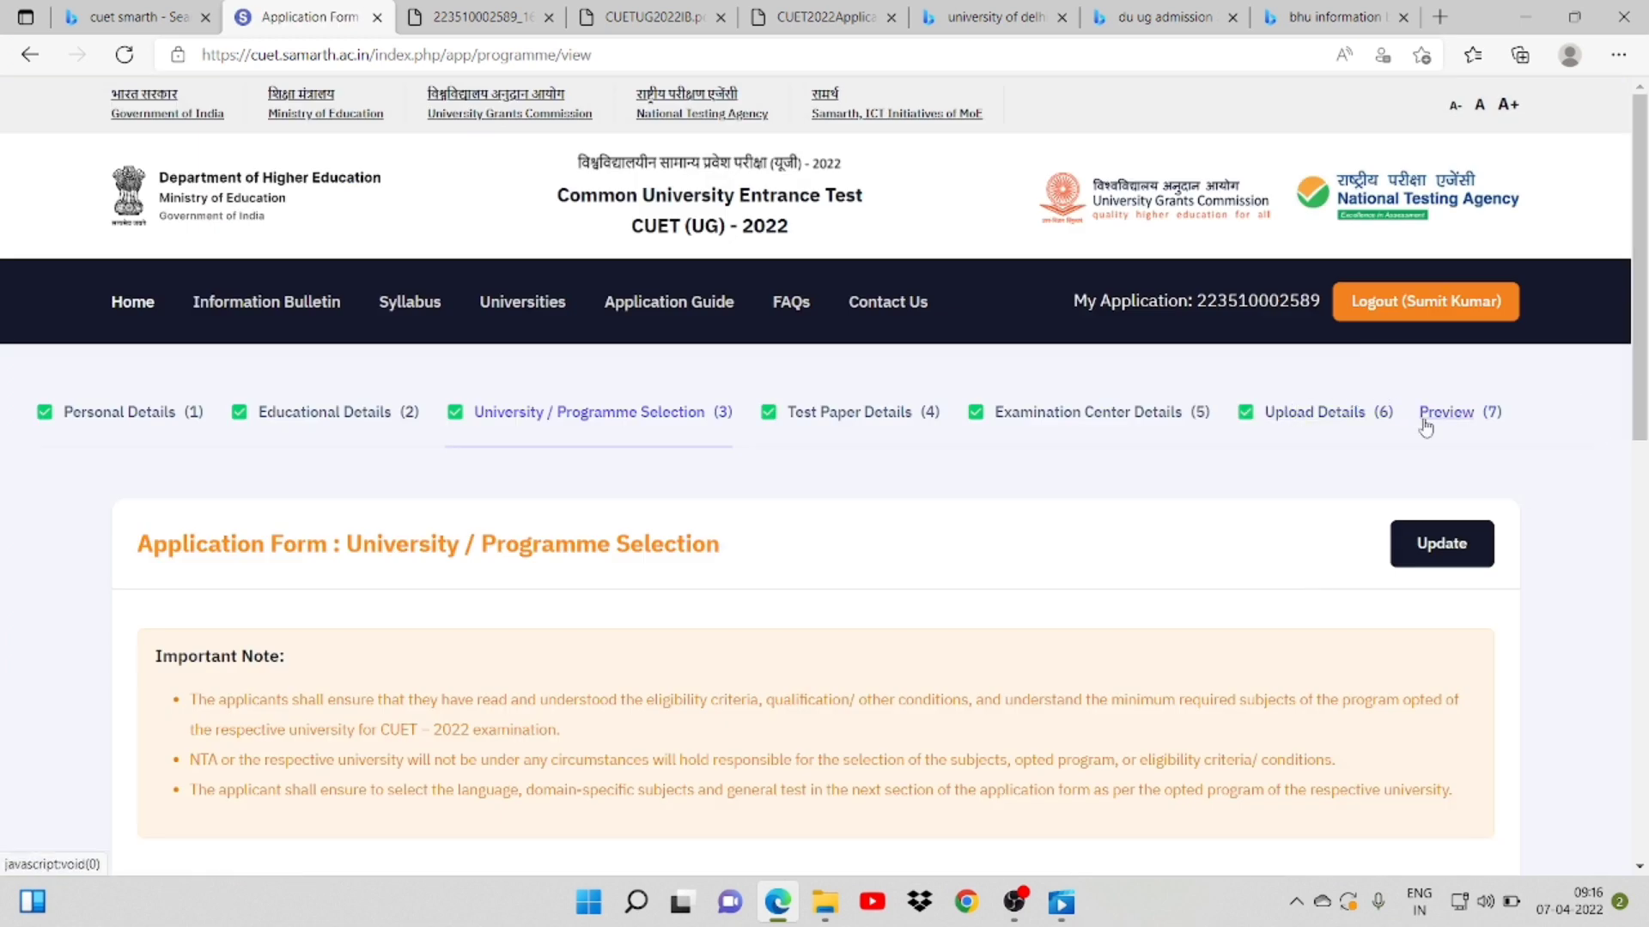
# - Advance past the university, test paper and exam centre sections to document upload
pyautogui.scroll(-10, 1485, 661)
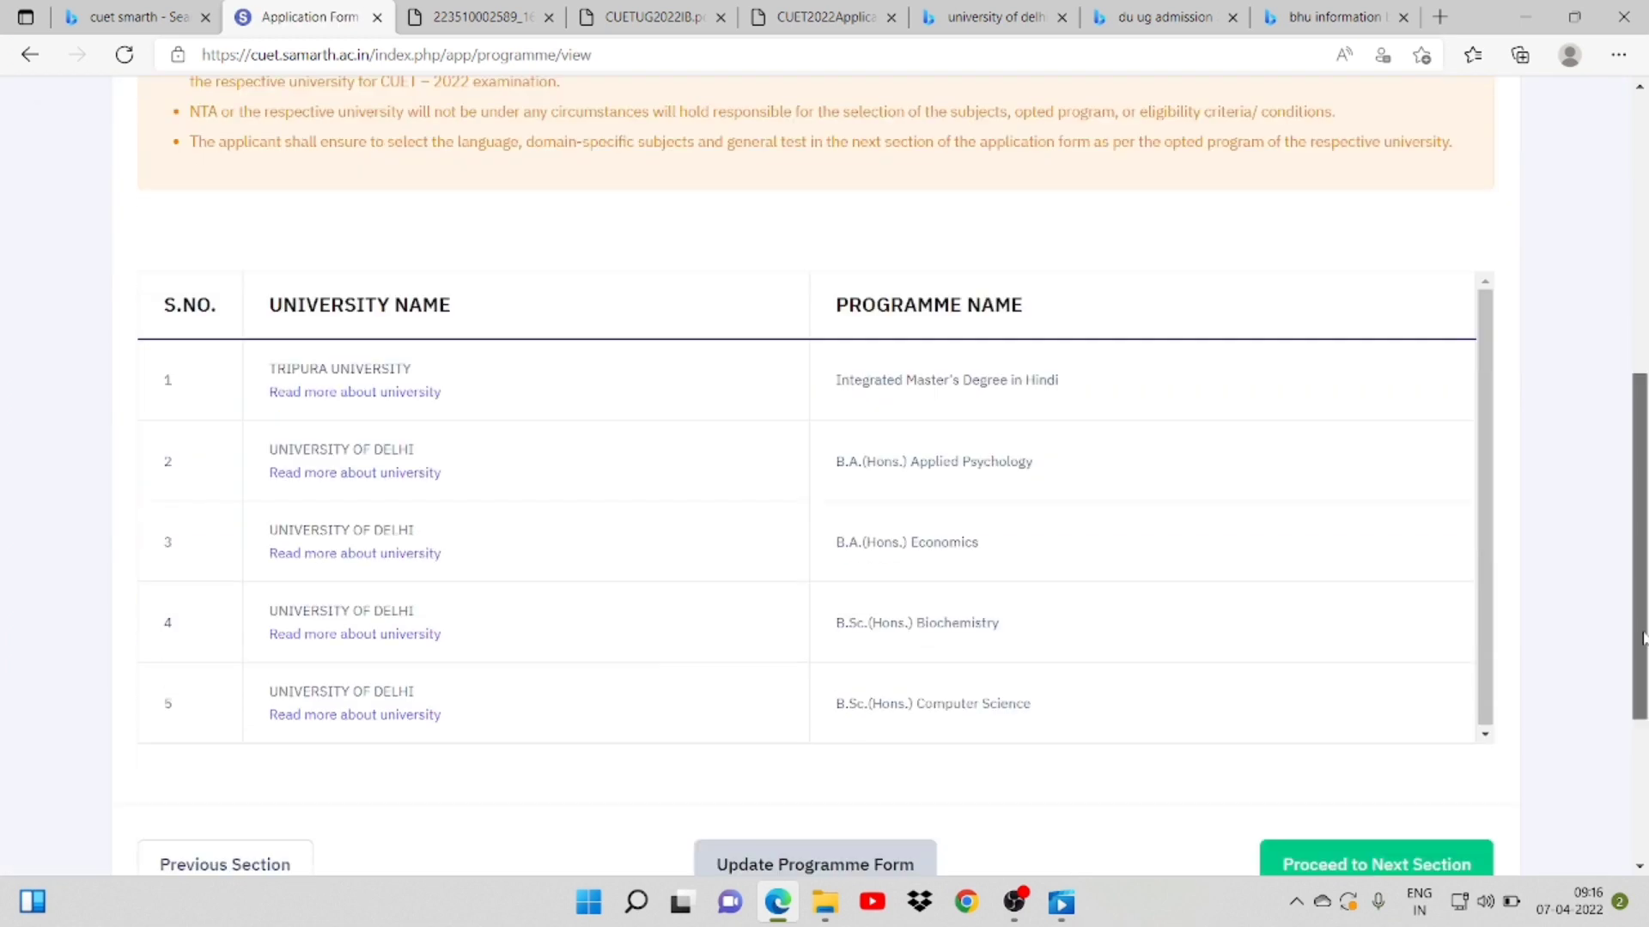
pyautogui.click(1318, 546)
pyautogui.scroll(-10, 1642, 593)
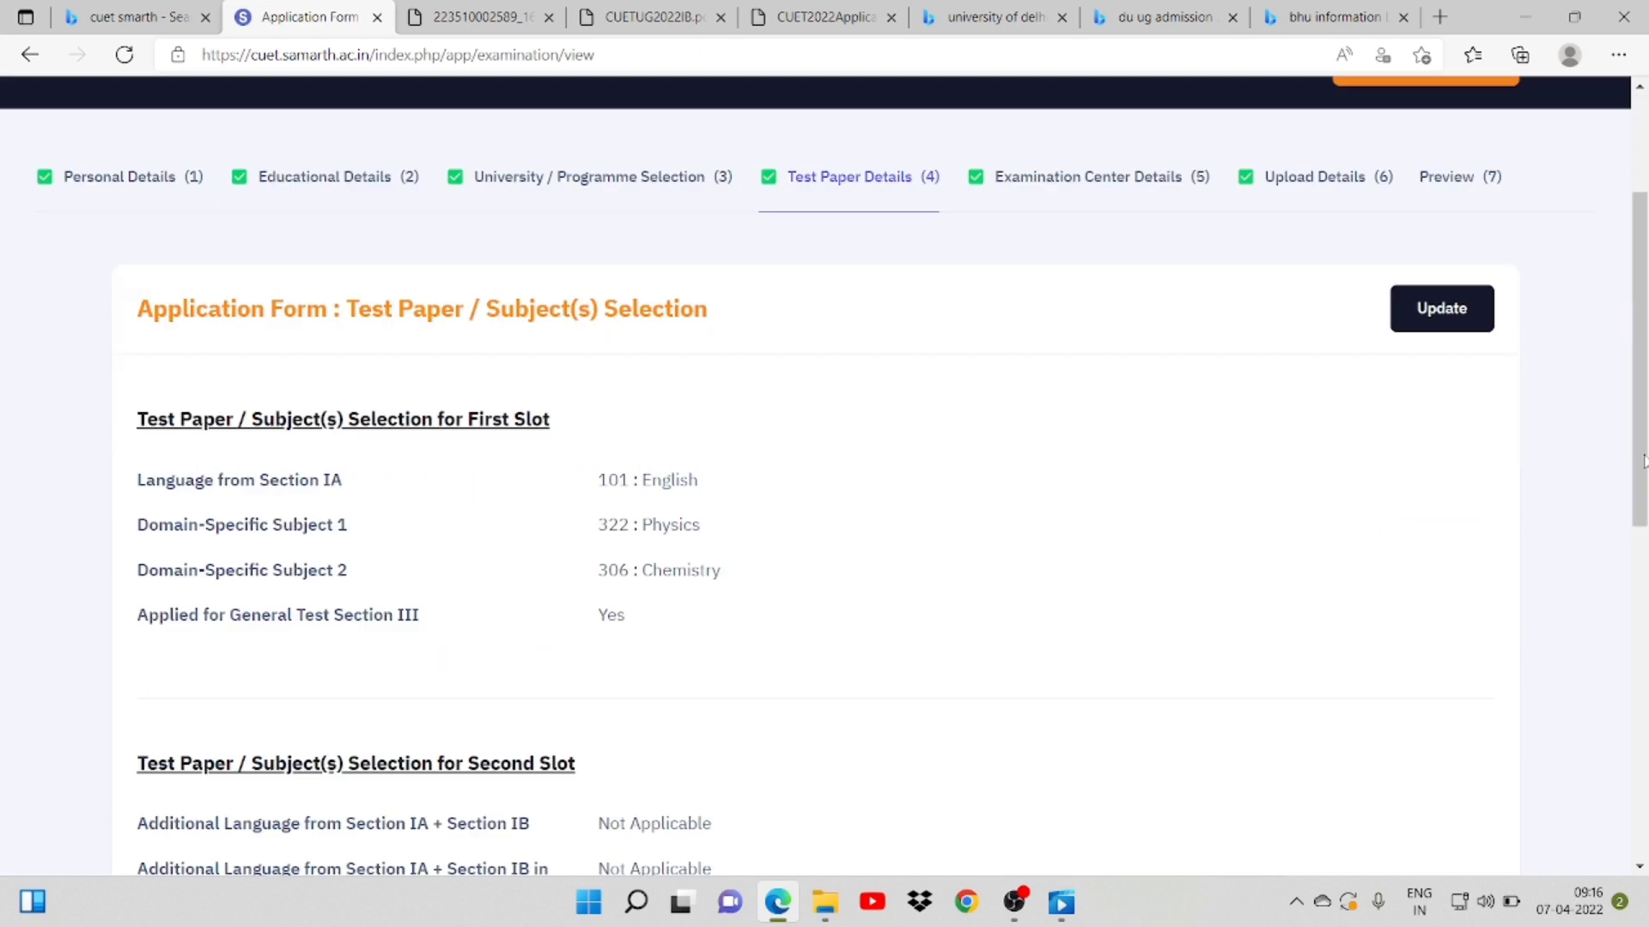
pyautogui.scroll(-3, 1642, 592)
pyautogui.click(1431, 559)
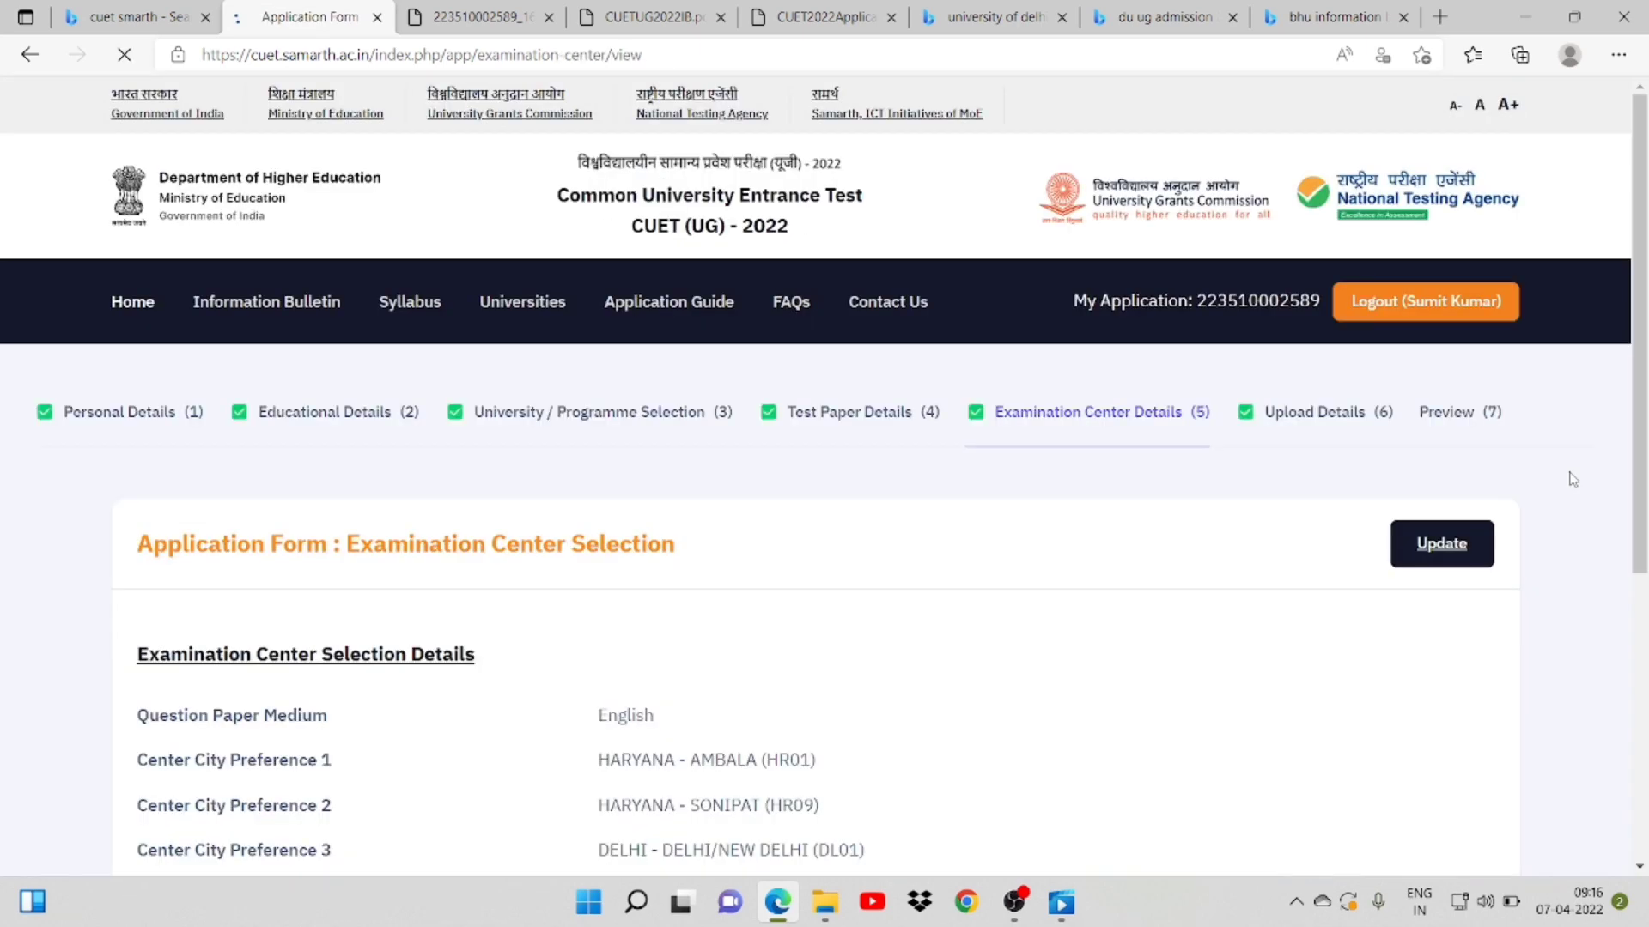
pyautogui.scroll(-5, 1641, 592)
pyautogui.click(1391, 544)
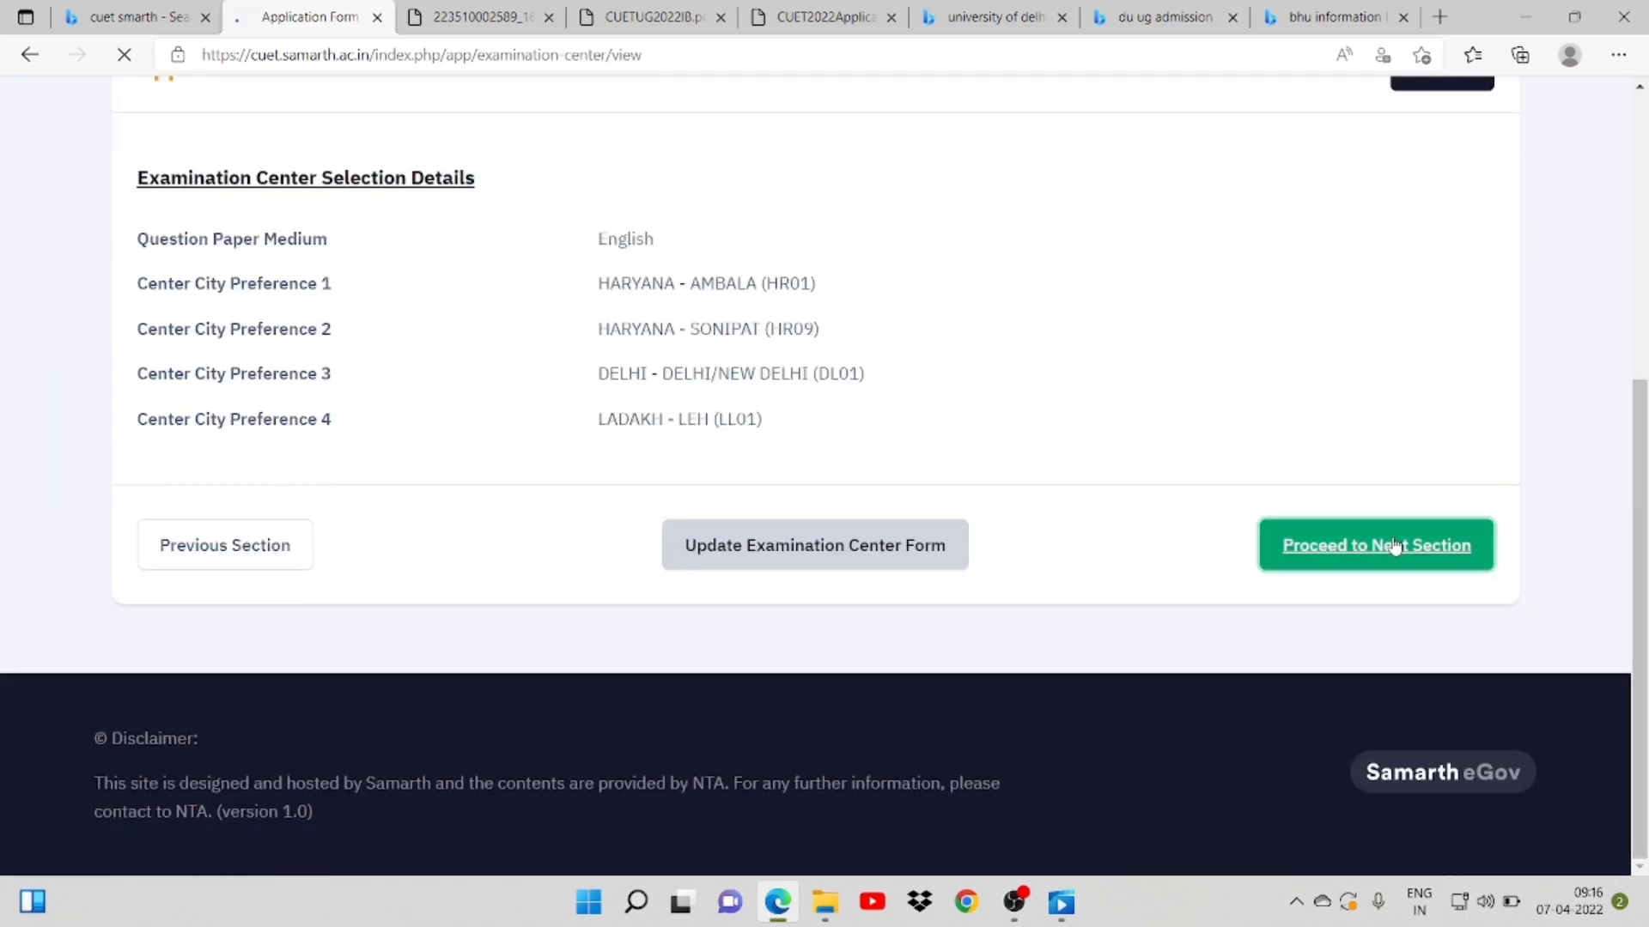
pyautogui.scroll(-10, 1600, 410)
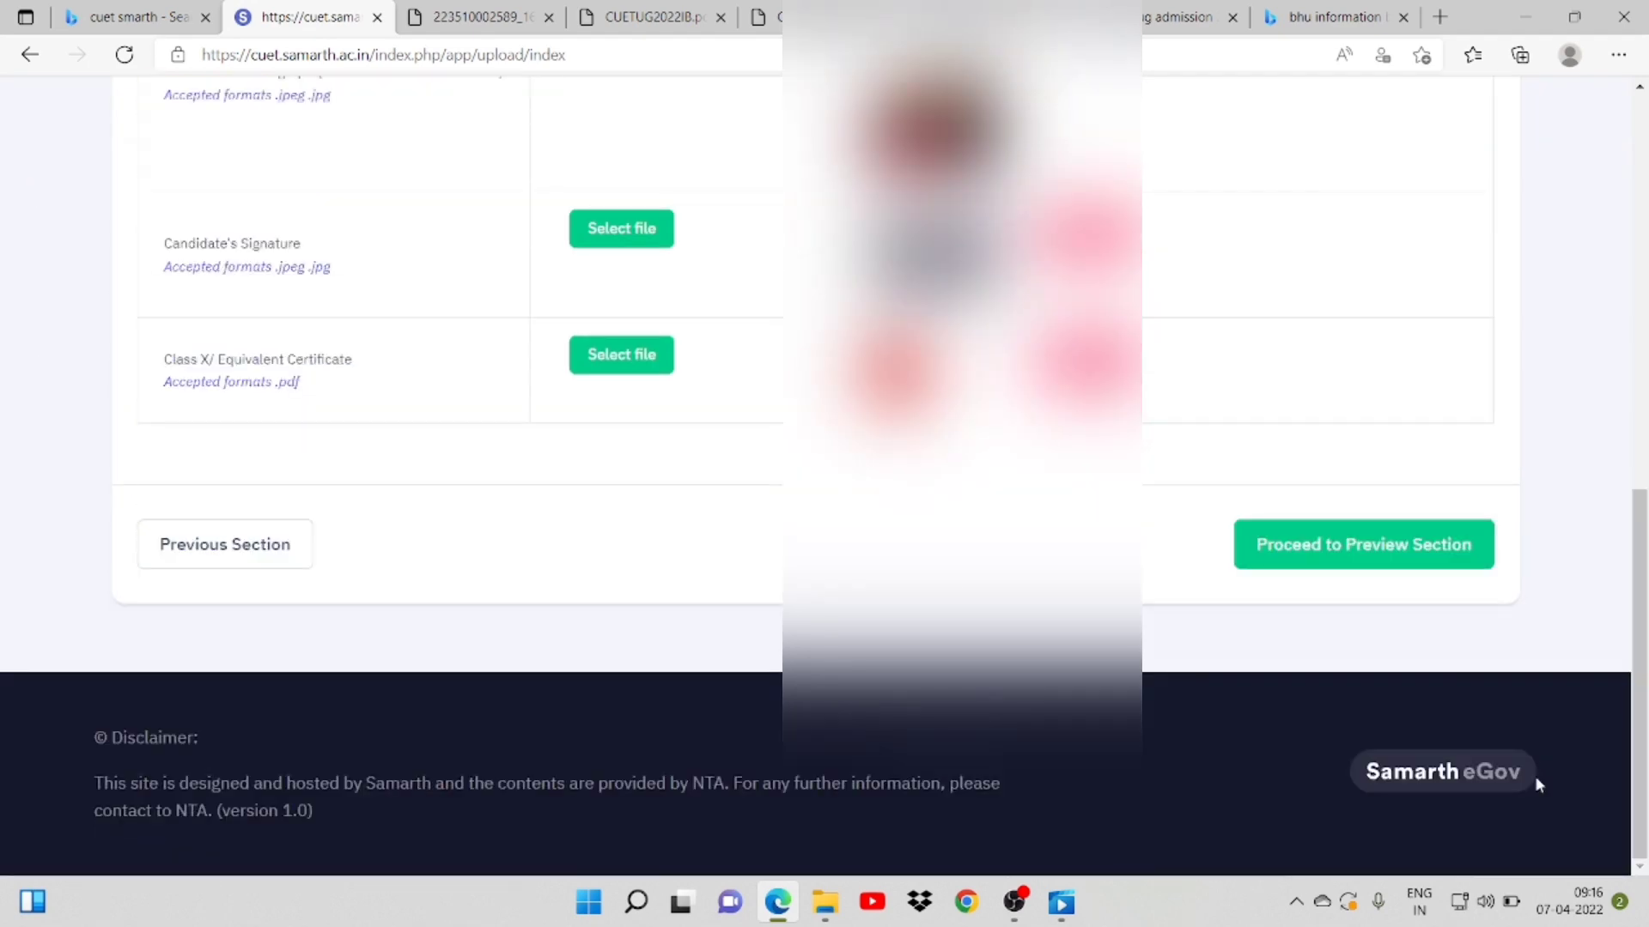
# - Open the review page, try continuing to payment, then return to the unticked checklist
pyautogui.click(1331, 548)
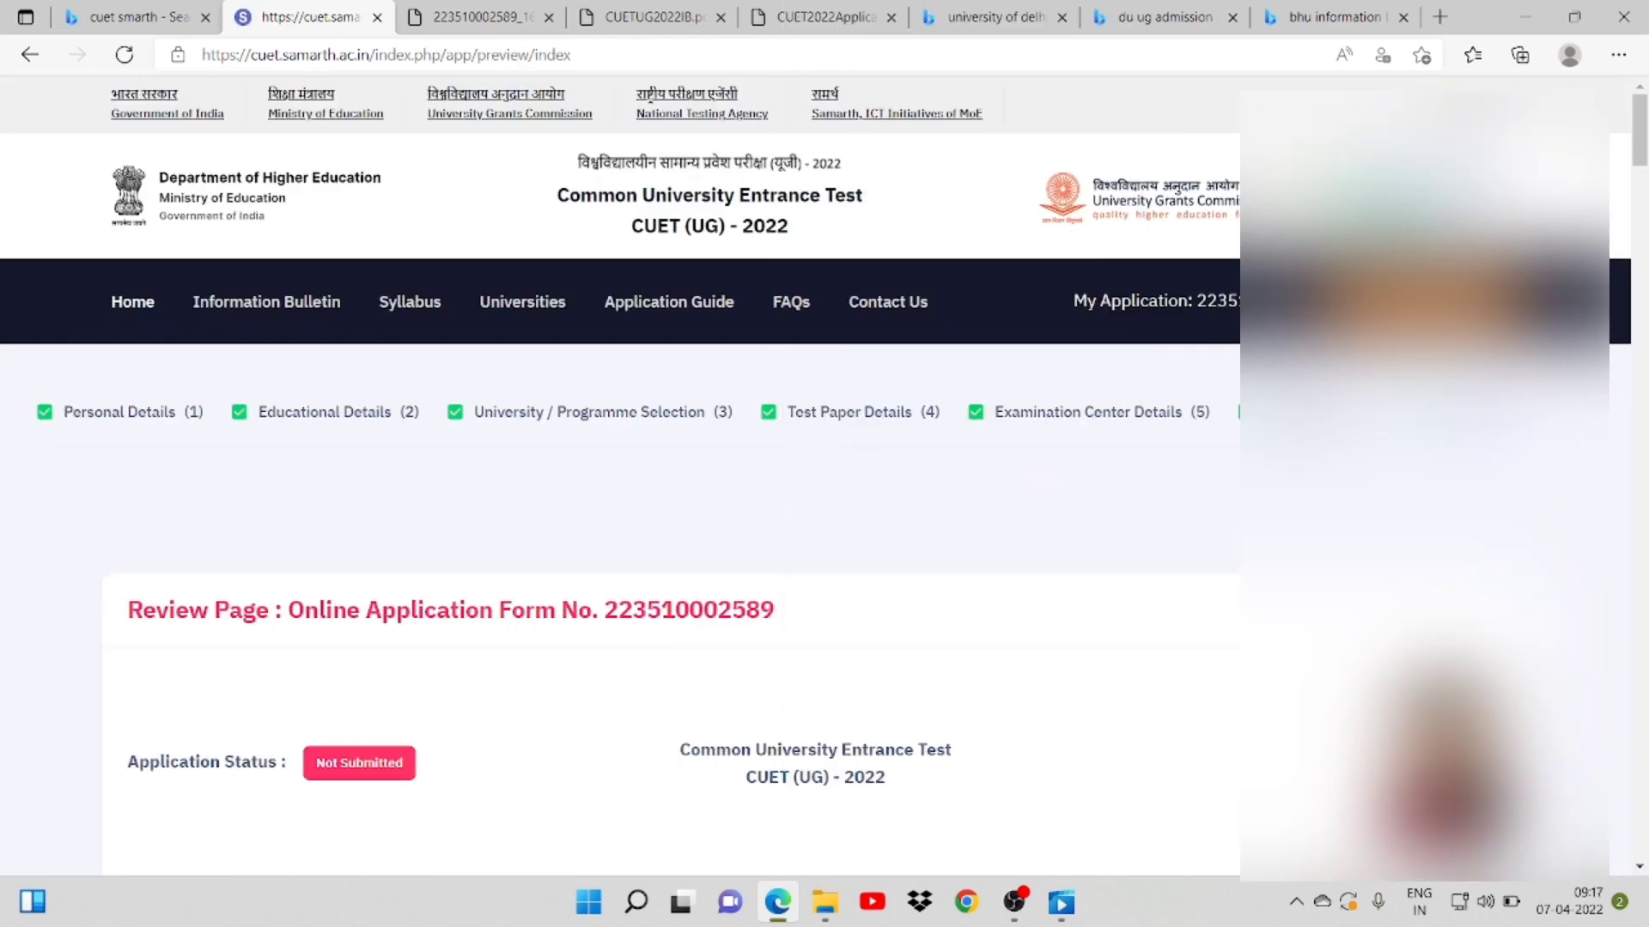
pyautogui.scroll(-5, 1641, 485)
pyautogui.scroll(-15, 1641, 485)
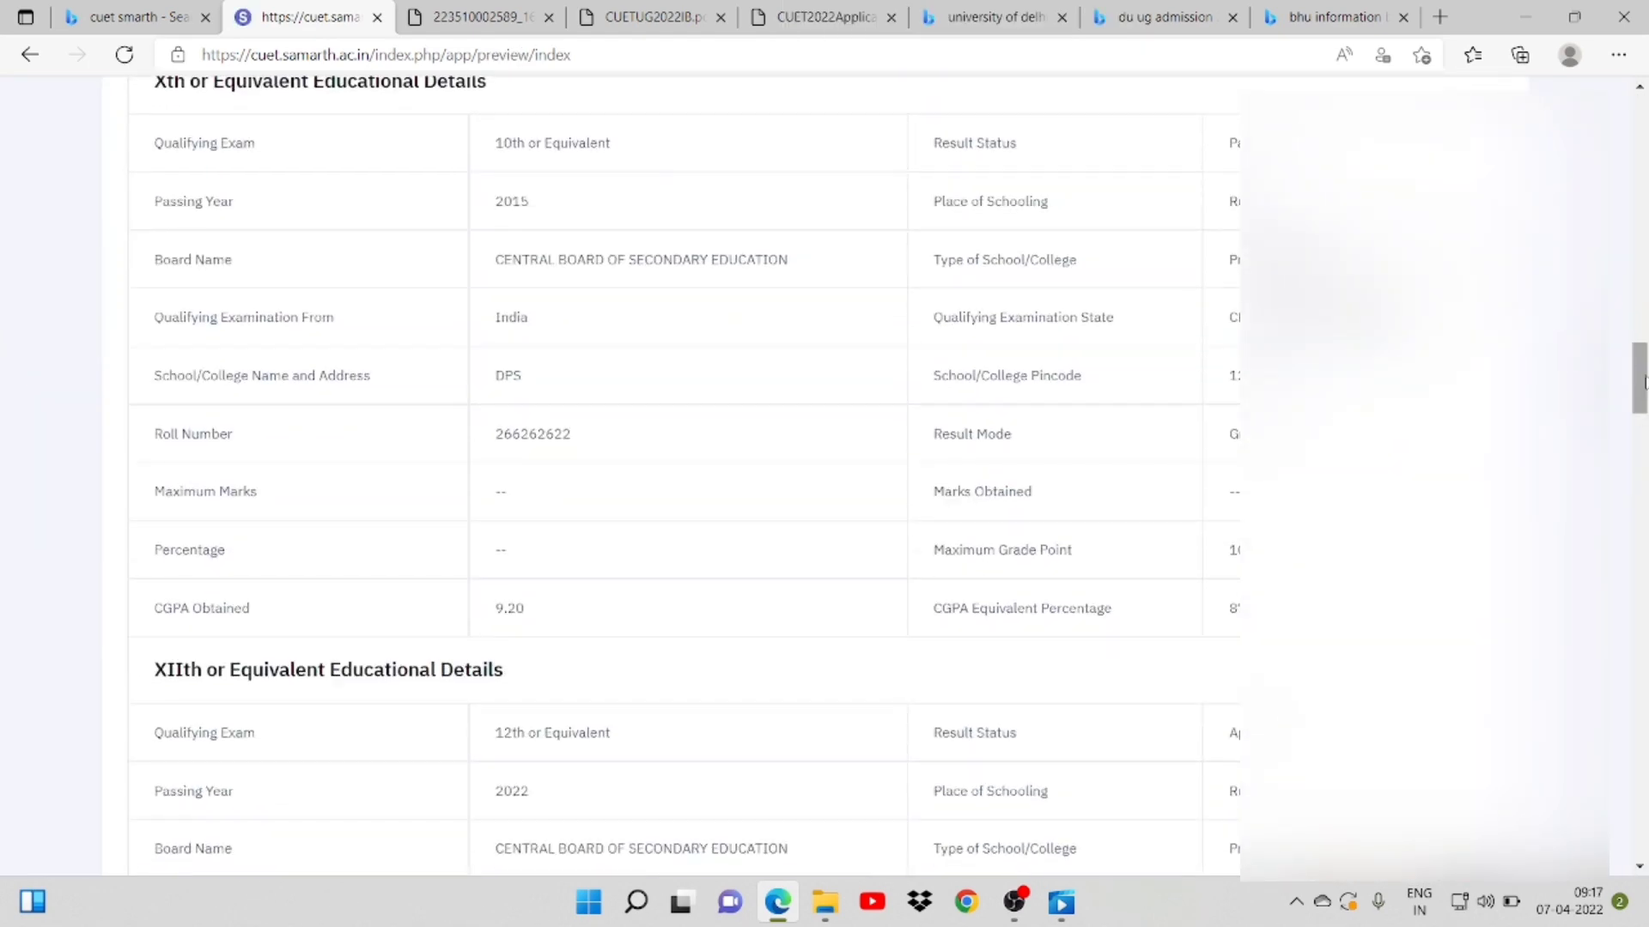
pyautogui.scroll(-10, 1636, 731)
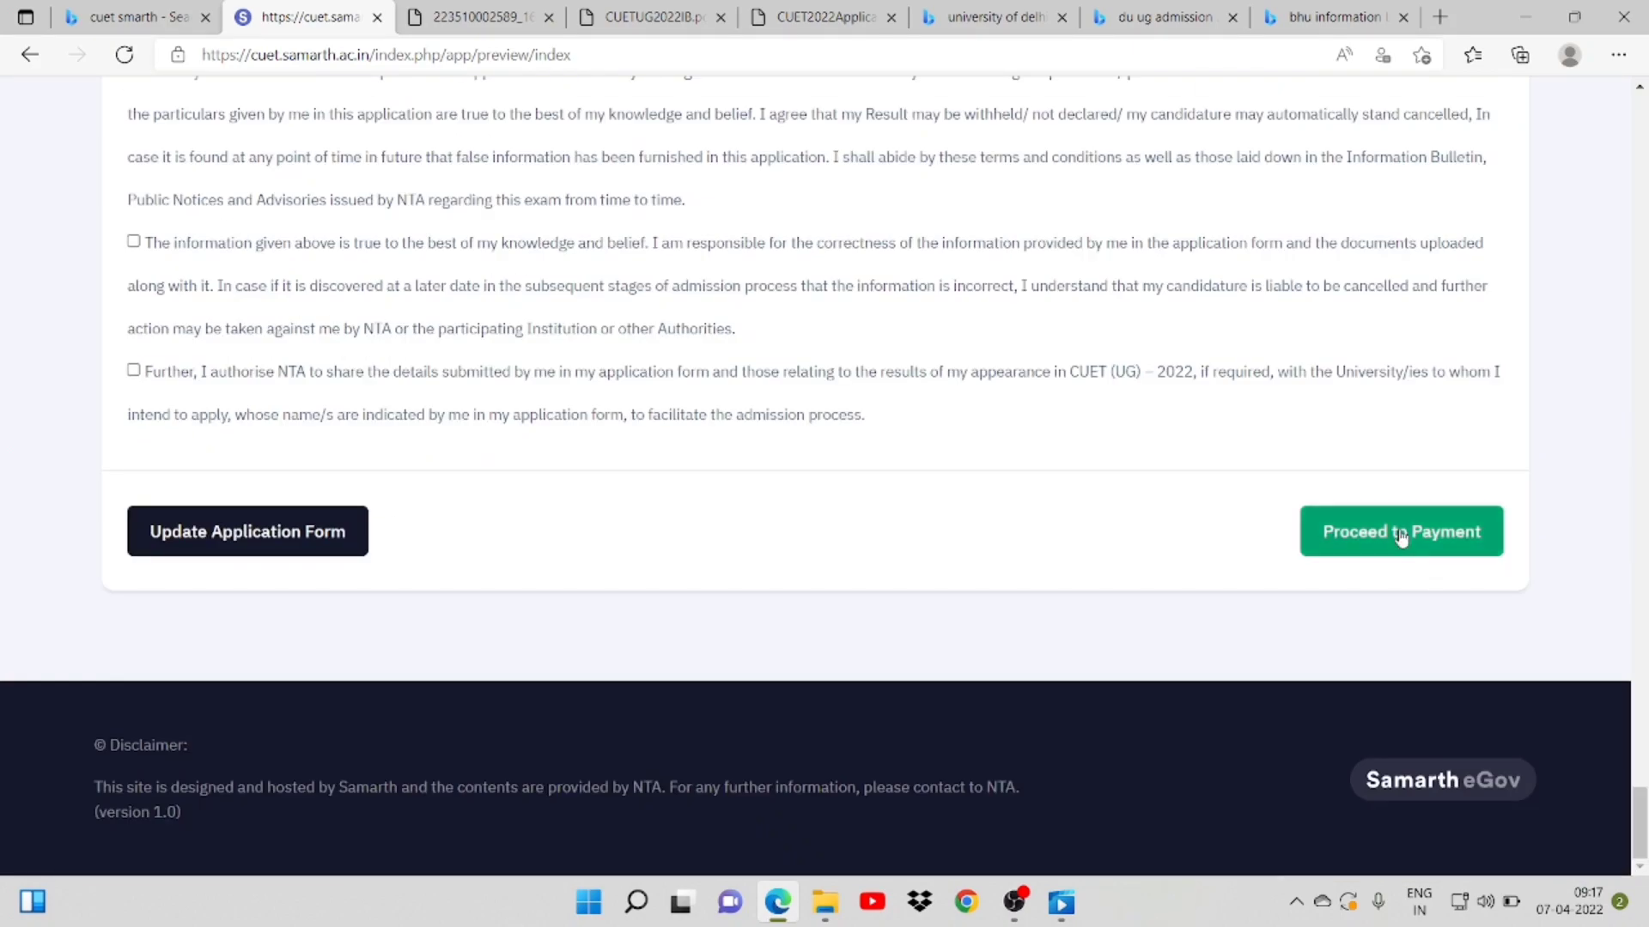
pyautogui.click(1401, 534)
pyautogui.scroll(15, 1644, 549)
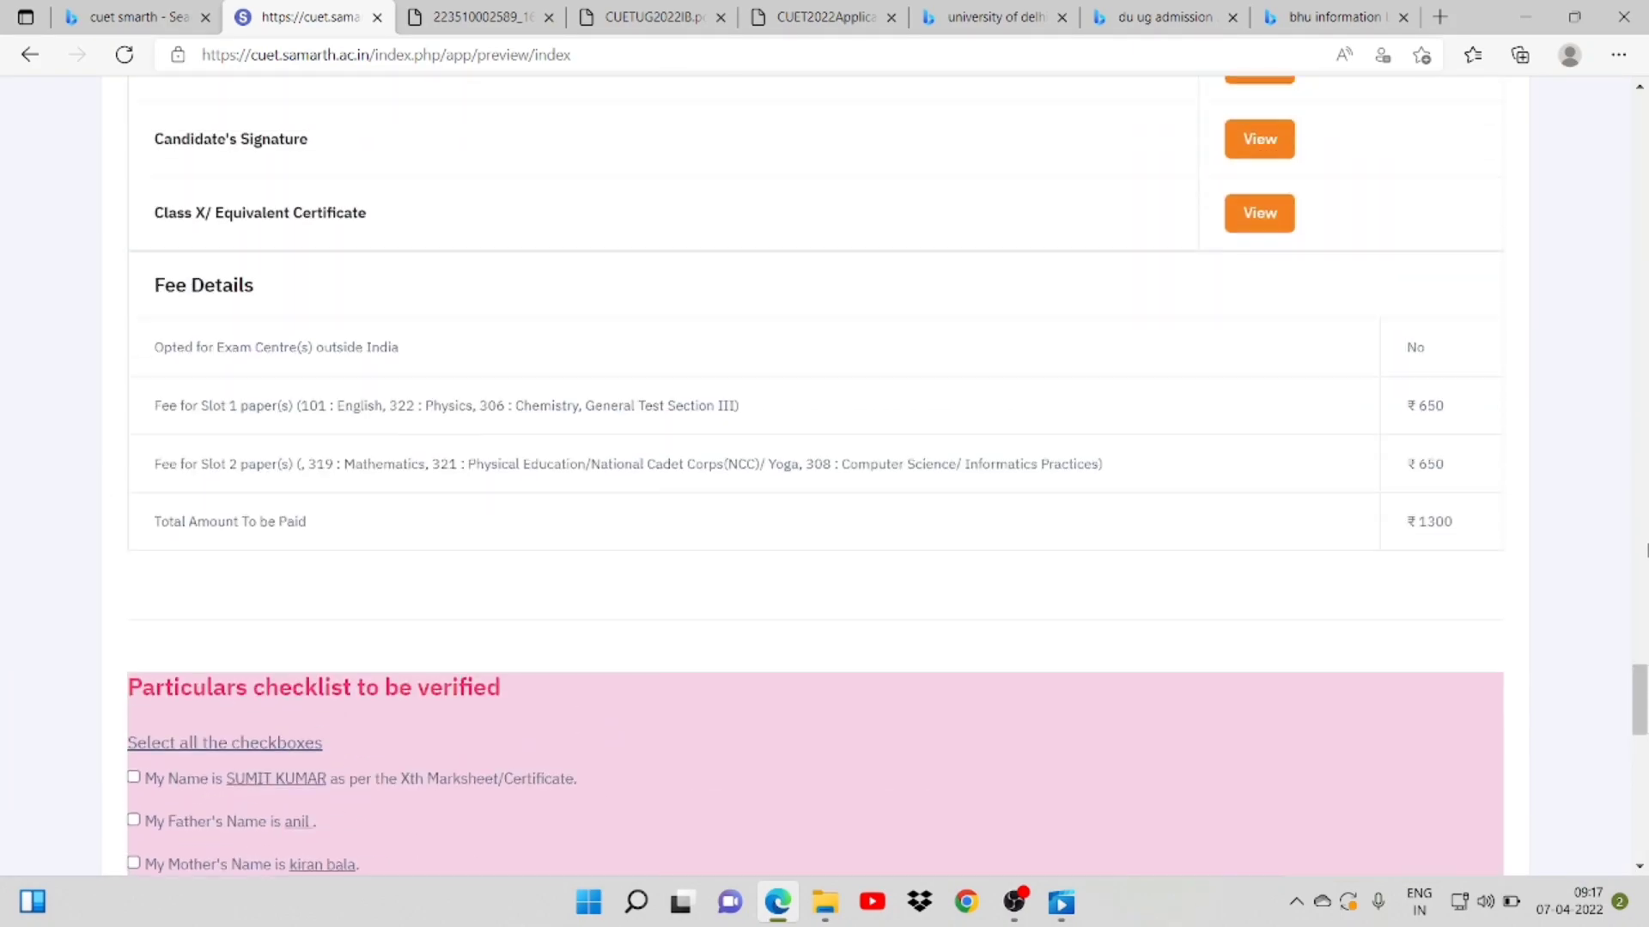
pyautogui.click(1645, 551)
pyautogui.click(1644, 667)
pyautogui.click(1645, 668)
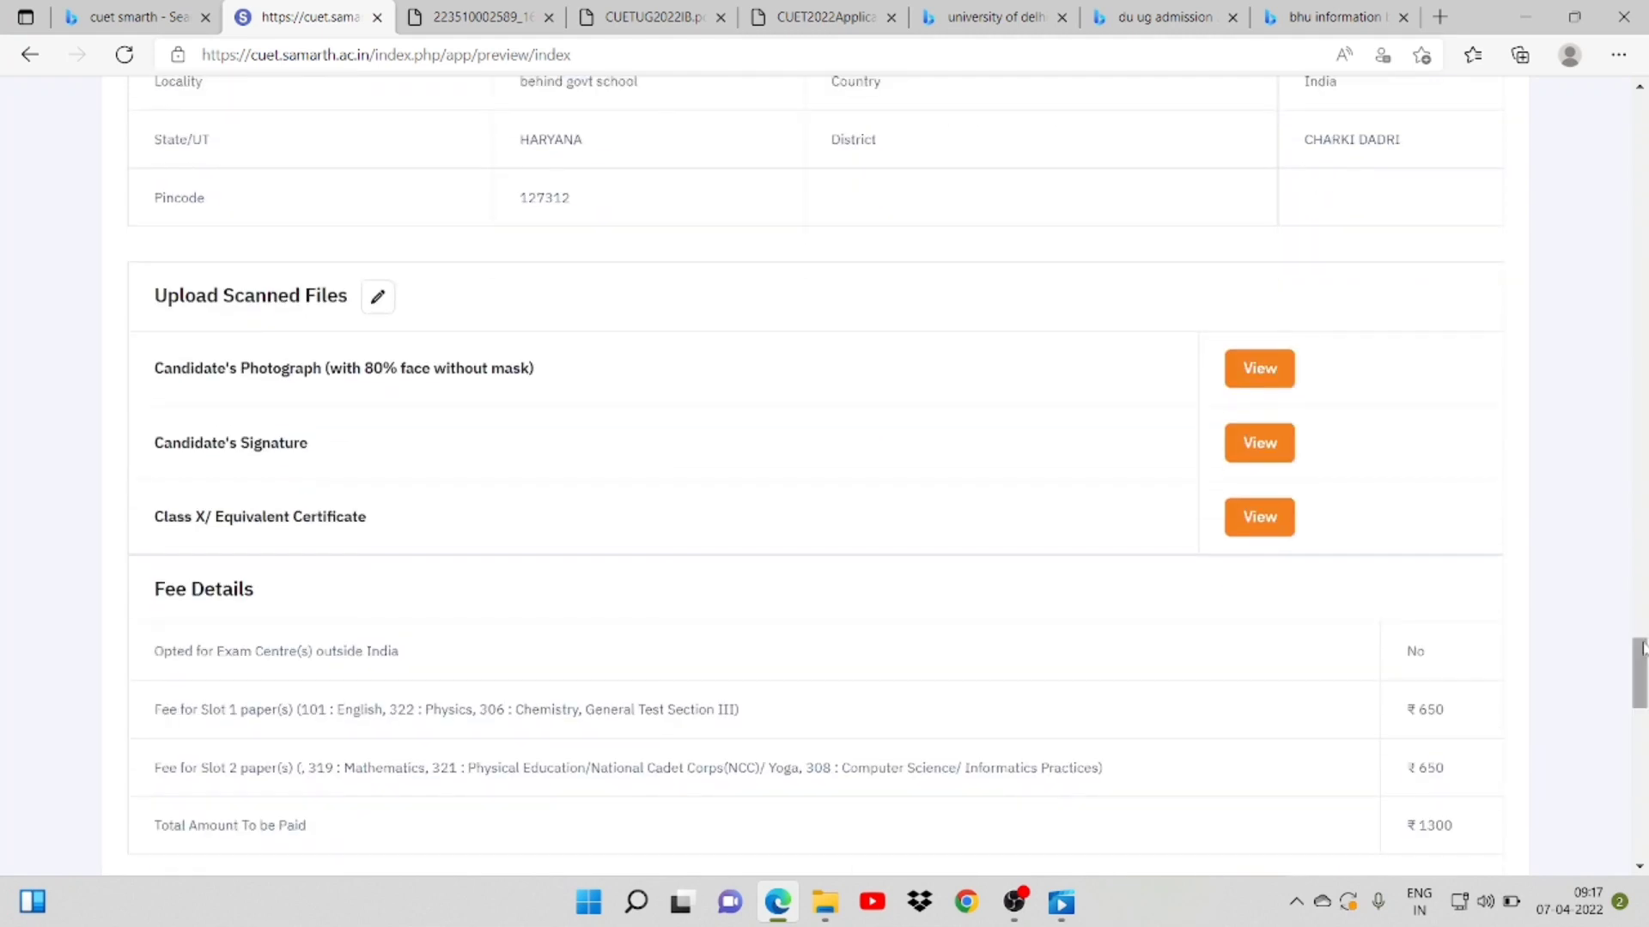
pyautogui.moveTo(1644, 667); pyautogui.dragTo(1645, 735)
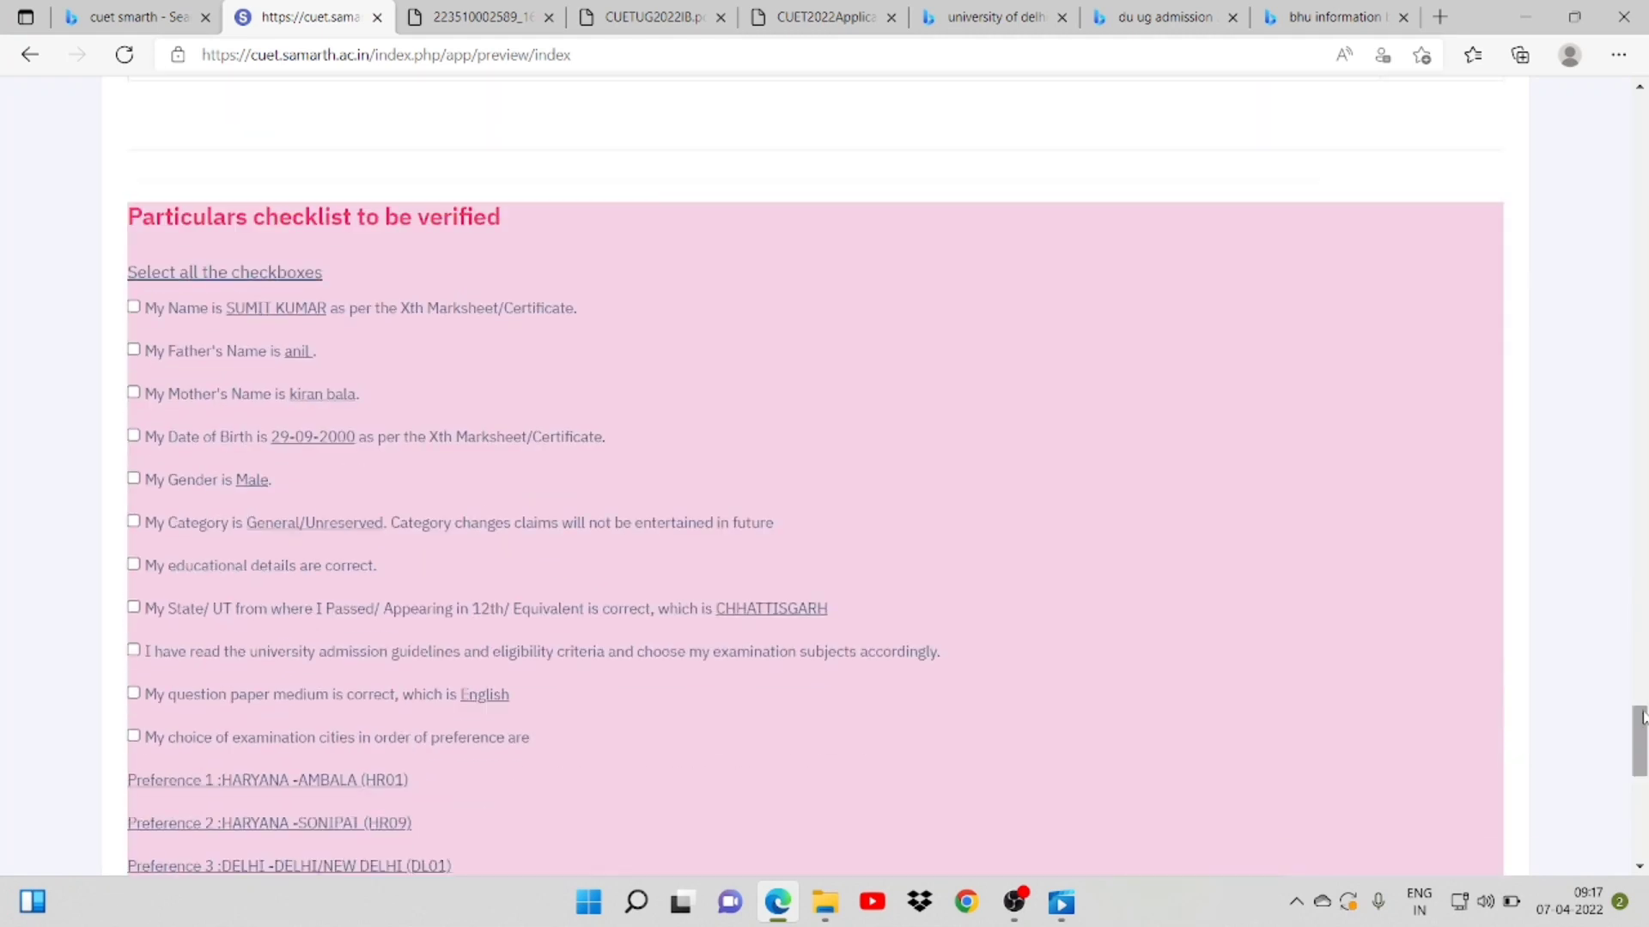
# - Tick all nine particulars checks: name, father's name, DOB, category, education, state, guidelines, medium, cities
pyautogui.click(134, 308)
pyautogui.click(134, 350)
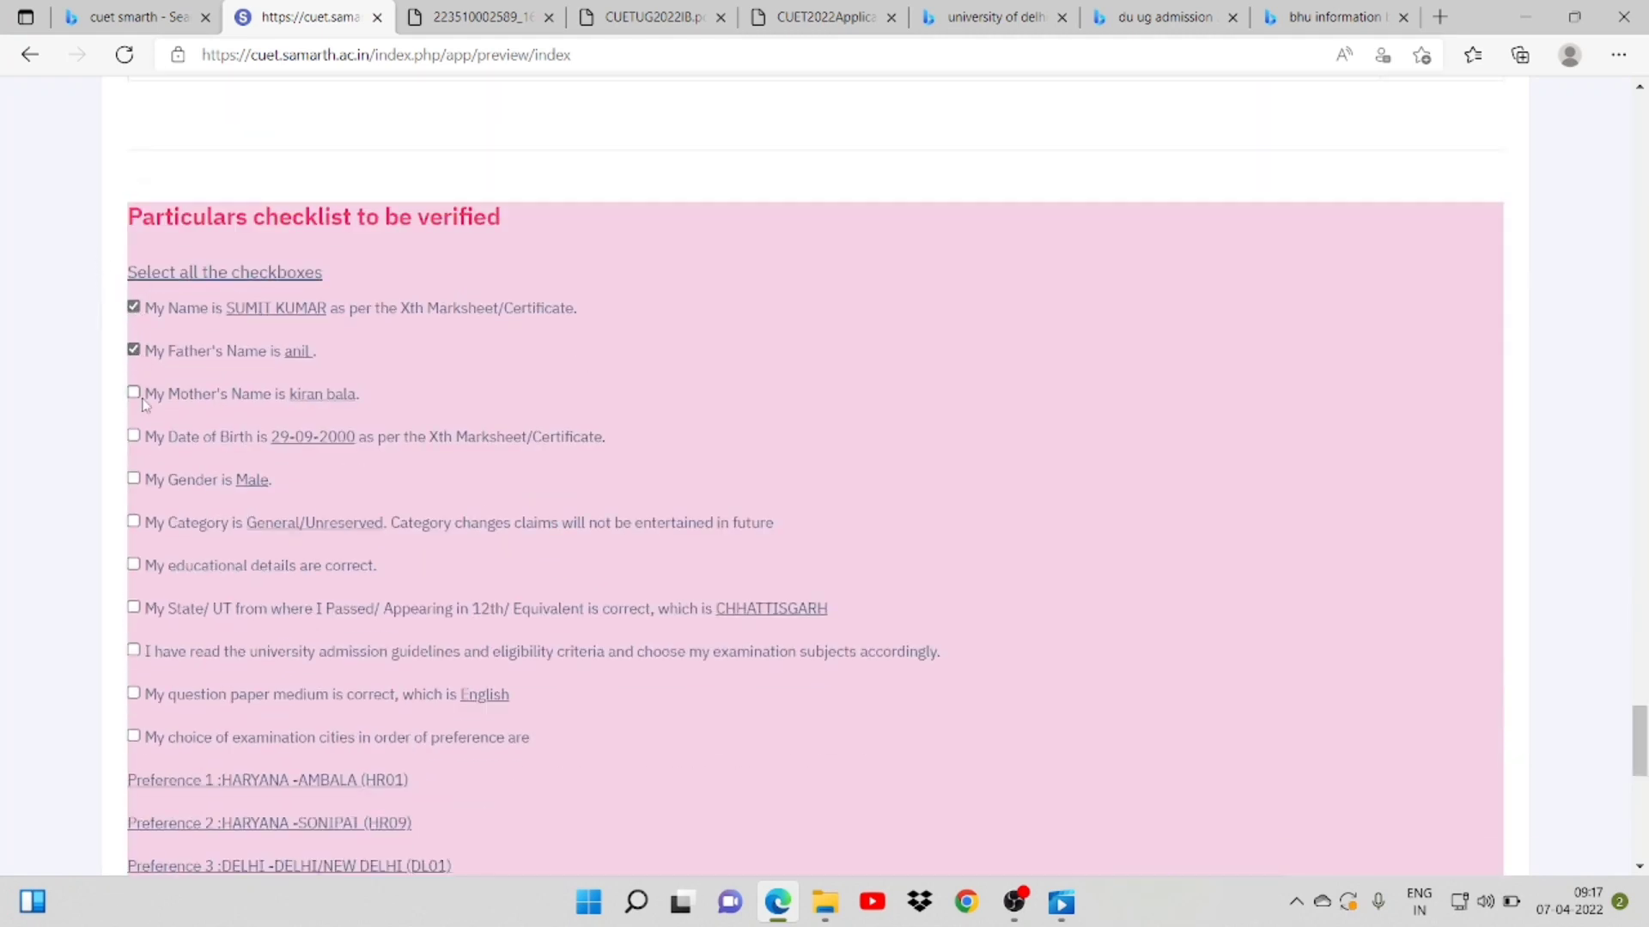
pyautogui.click(135, 438)
pyautogui.click(134, 522)
pyautogui.click(134, 565)
pyautogui.click(134, 608)
pyautogui.click(134, 650)
pyautogui.click(134, 694)
pyautogui.click(134, 736)
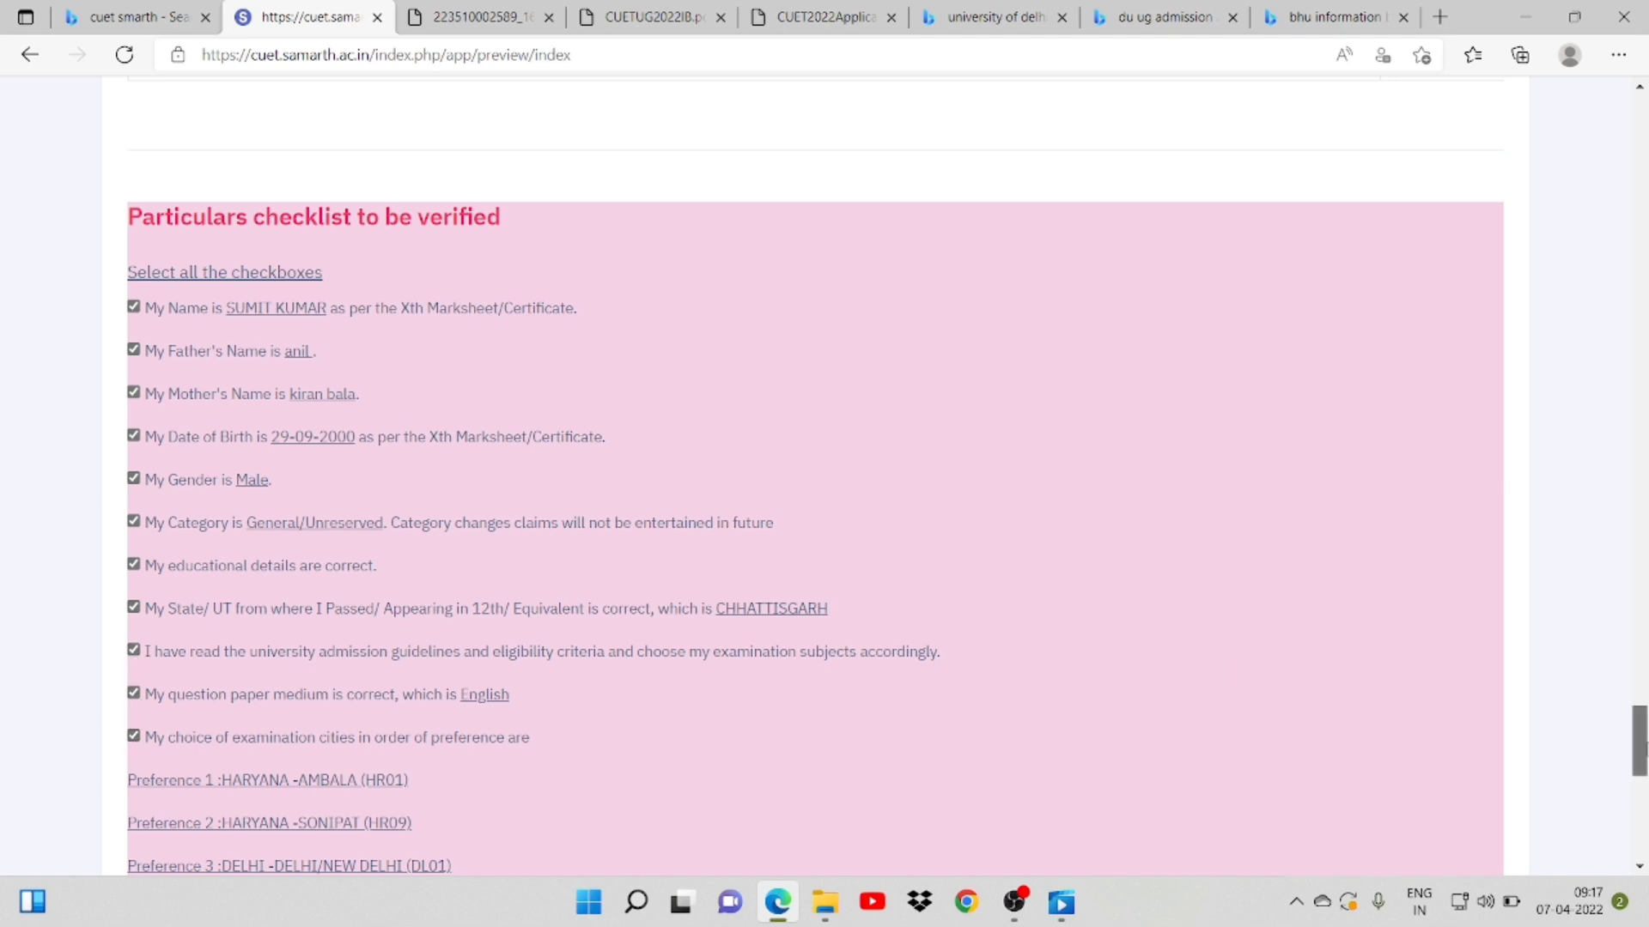
# - Tick all four declarations, including NTA data sharing, and continue to fee payment
pyautogui.moveTo(1640, 748); pyautogui.dragTo(1642, 811)
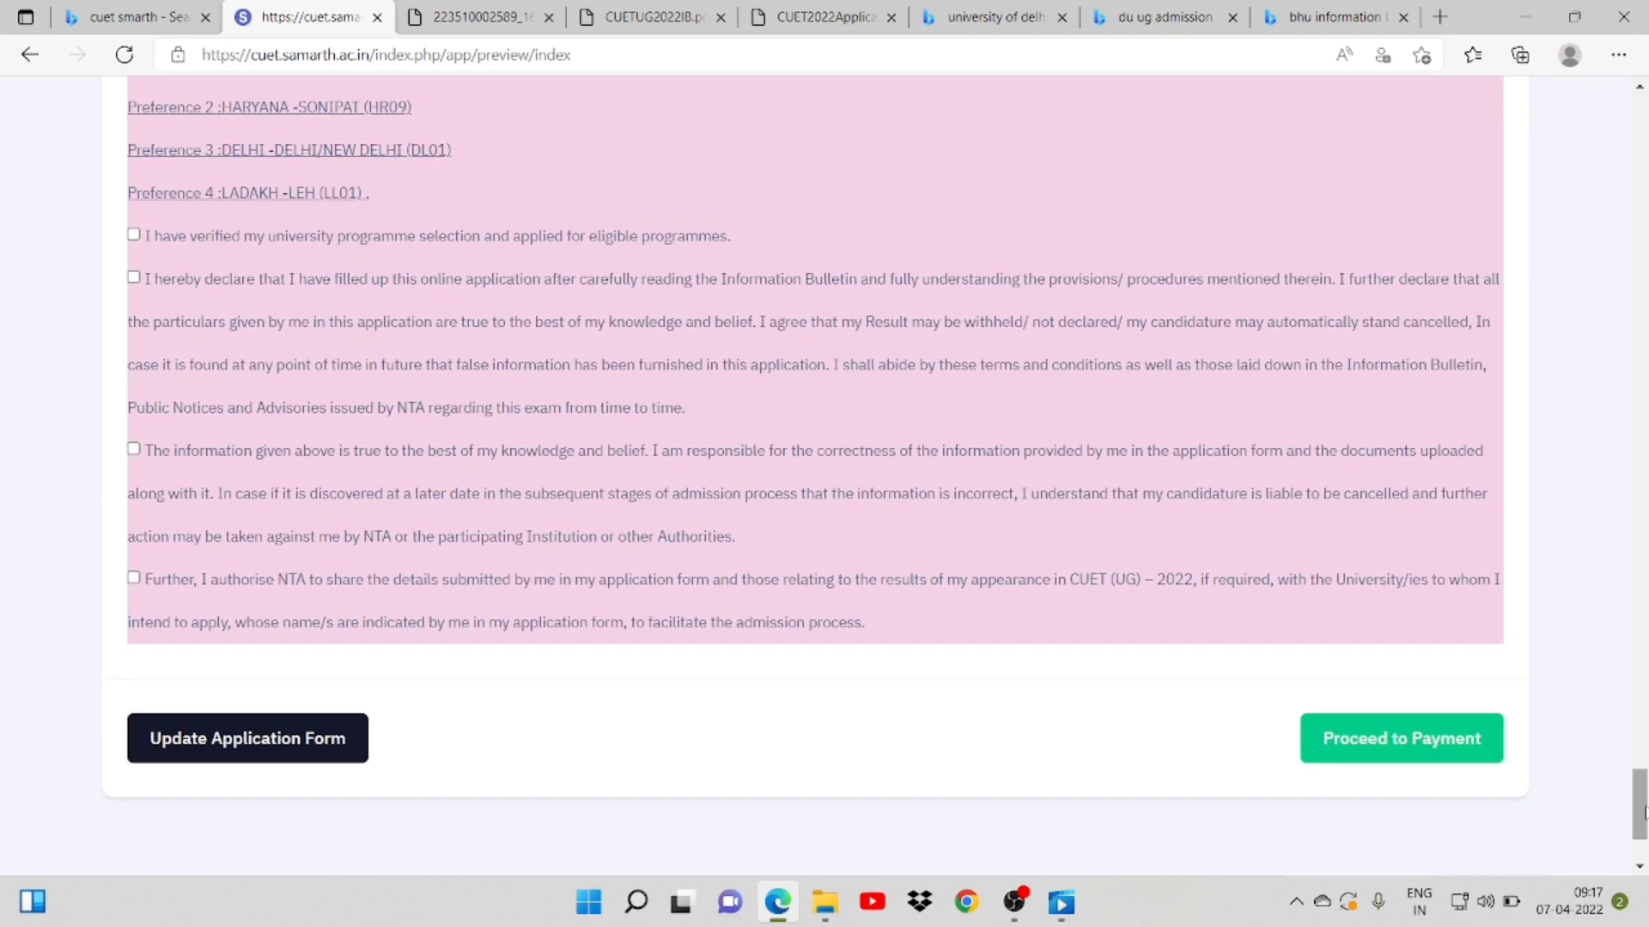
pyautogui.click(134, 236)
pyautogui.click(134, 278)
pyautogui.click(134, 449)
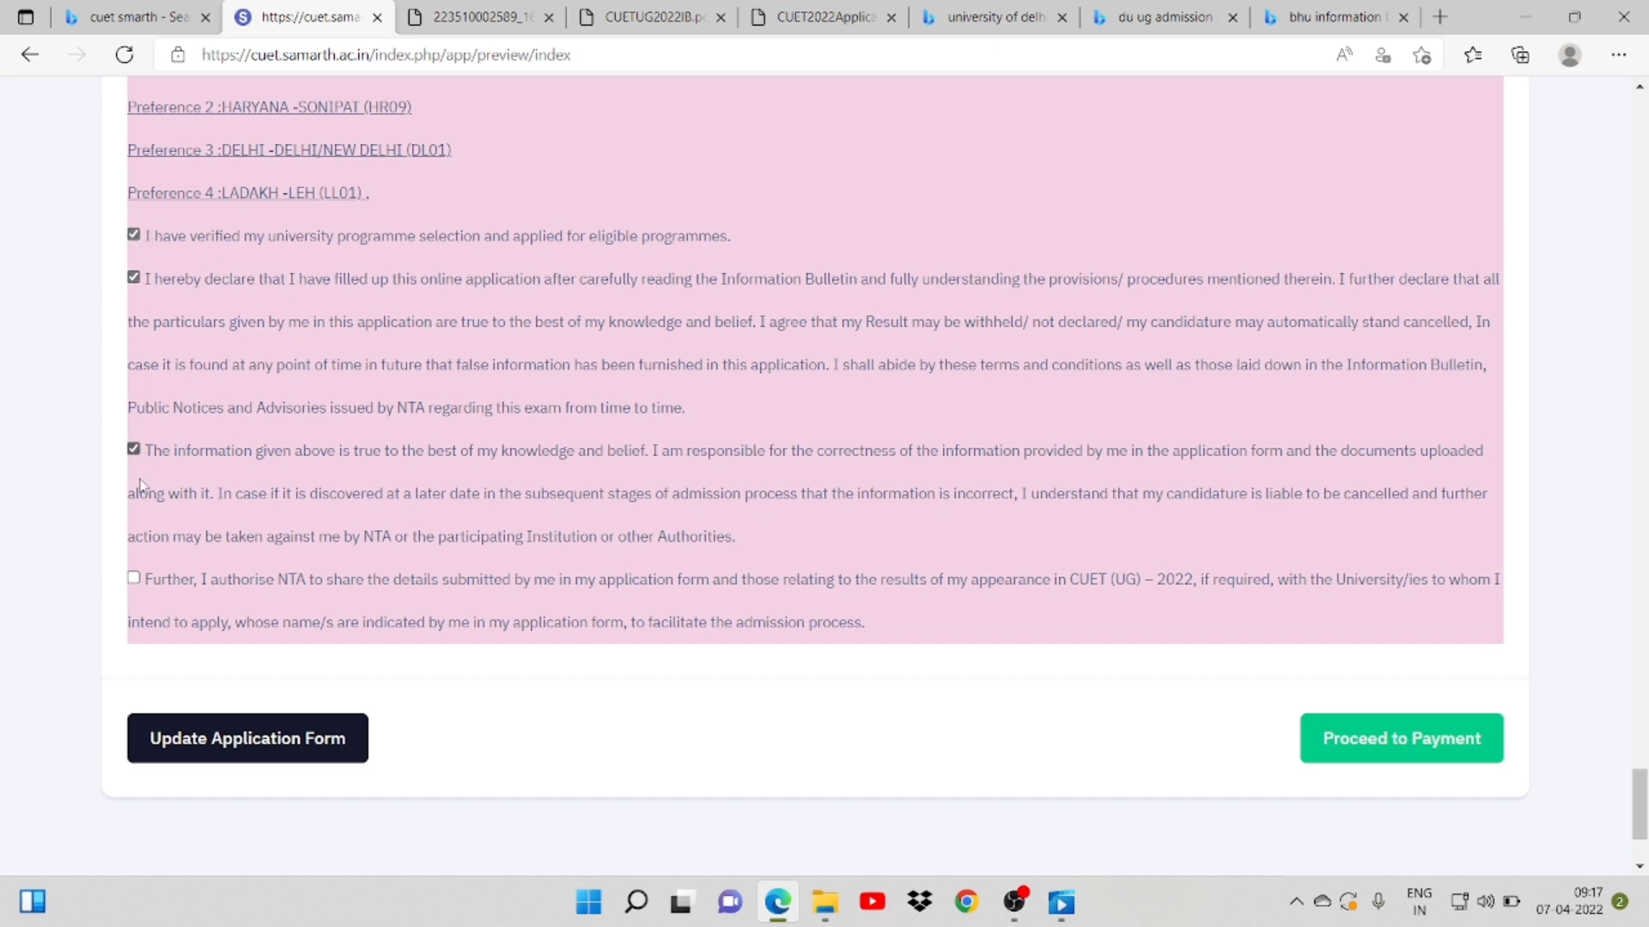
pyautogui.click(135, 581)
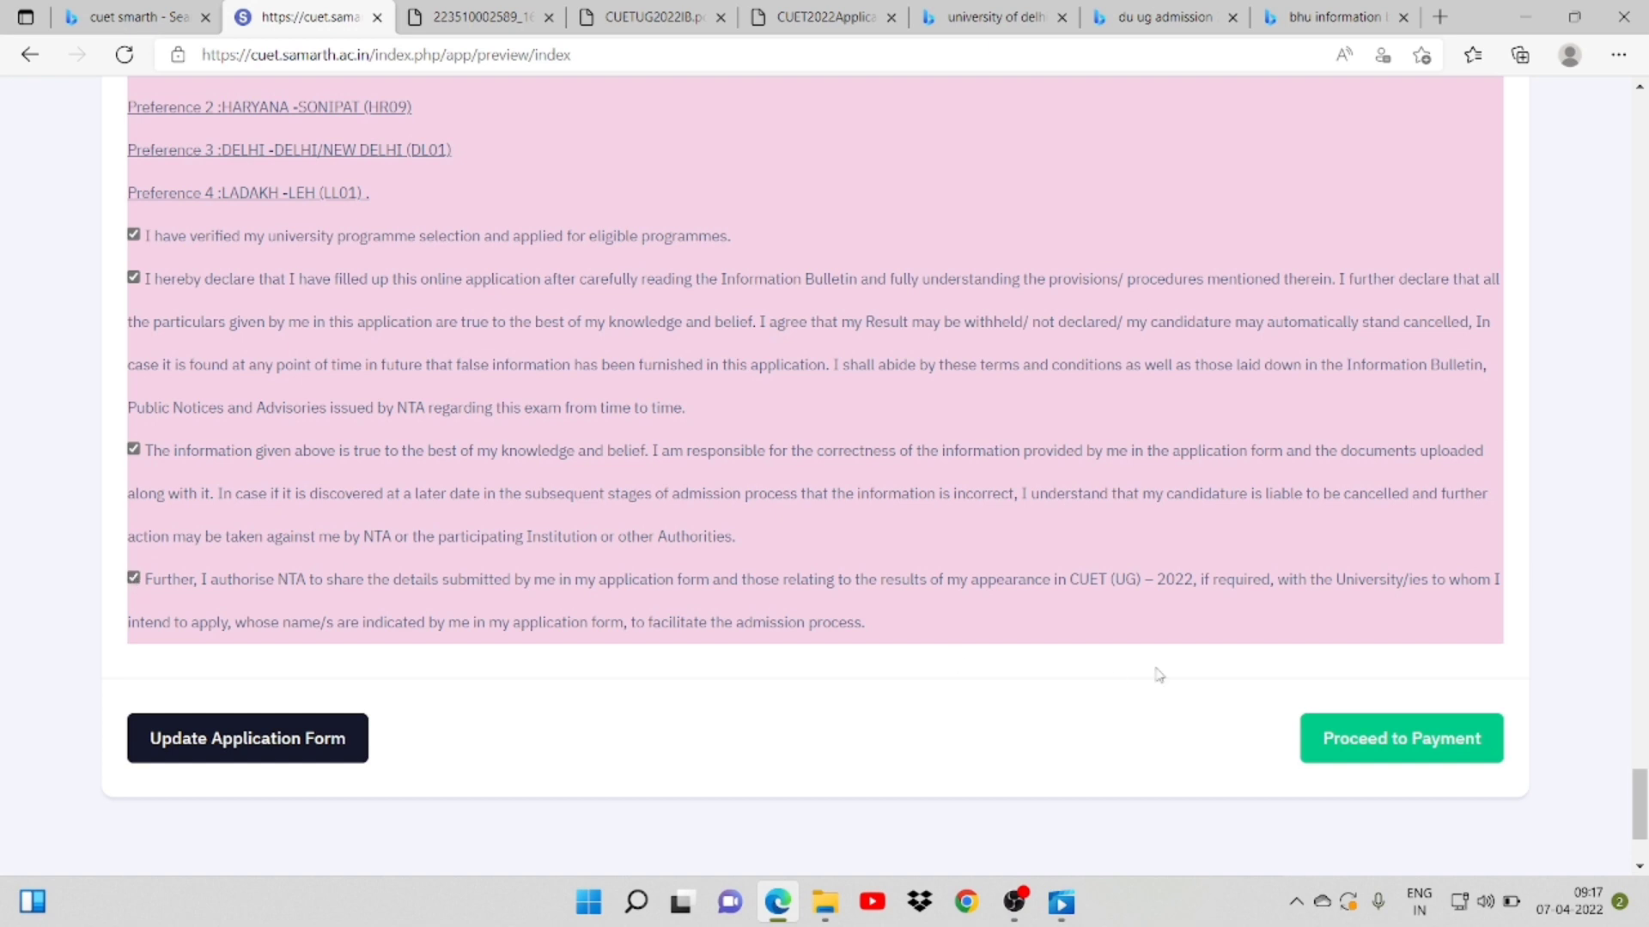
pyautogui.click(1369, 735)
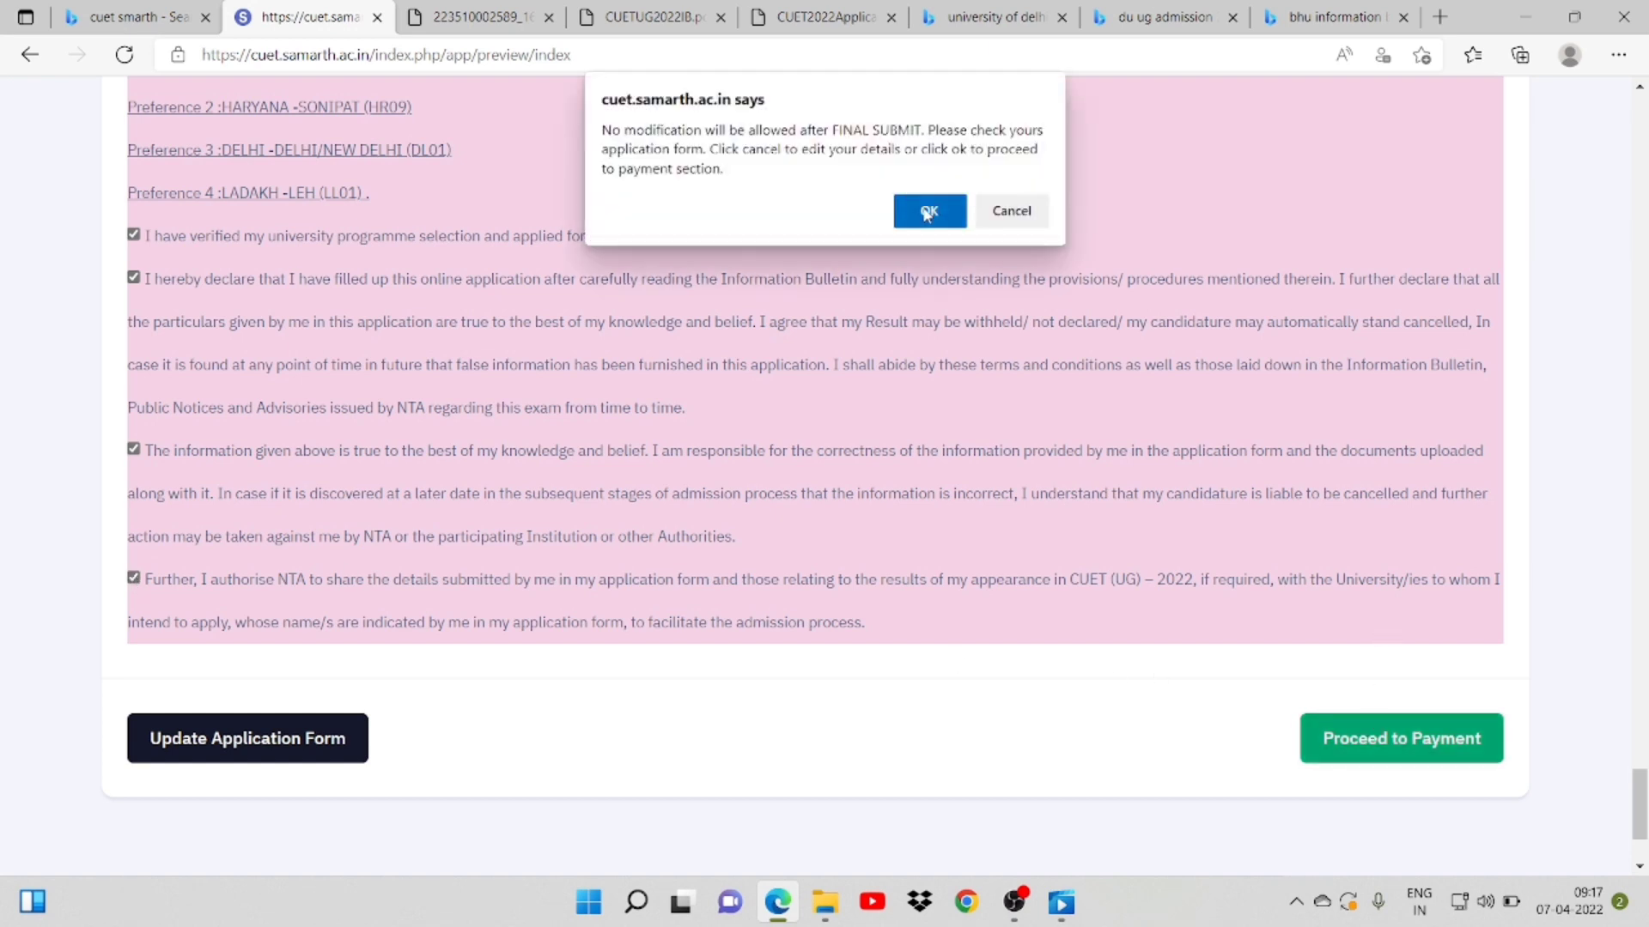
# - Confirm final submission, pay the ₹1,300 fee through Paytm, and block location access
pyautogui.click(928, 212)
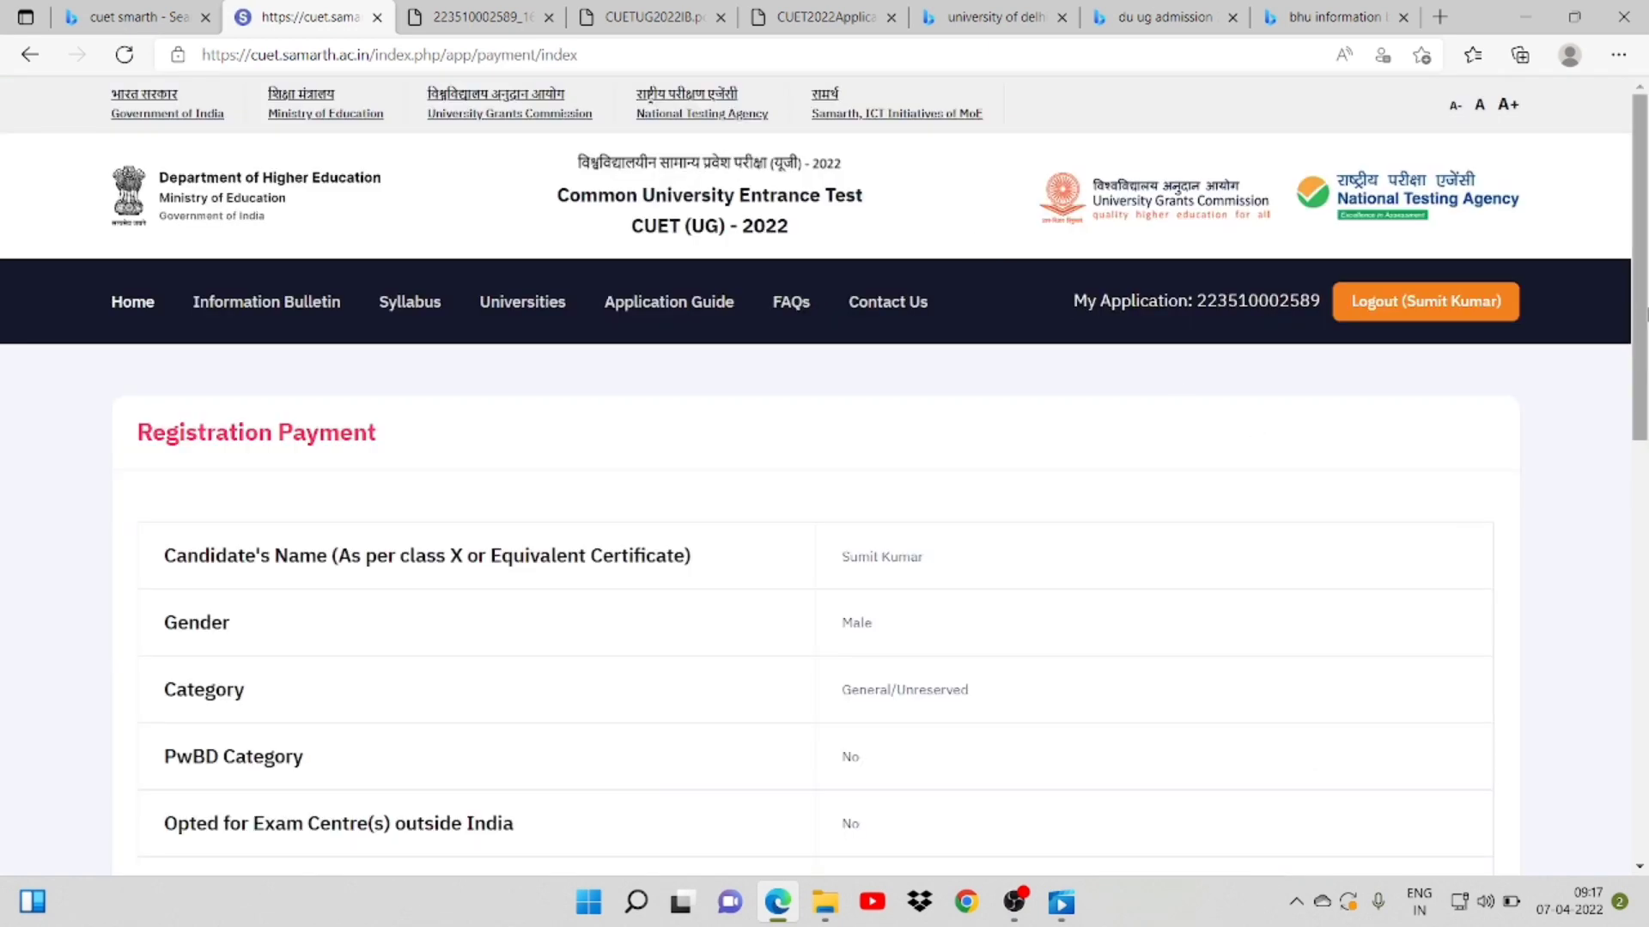
pyautogui.moveTo(1646, 315); pyautogui.dragTo(1646, 656)
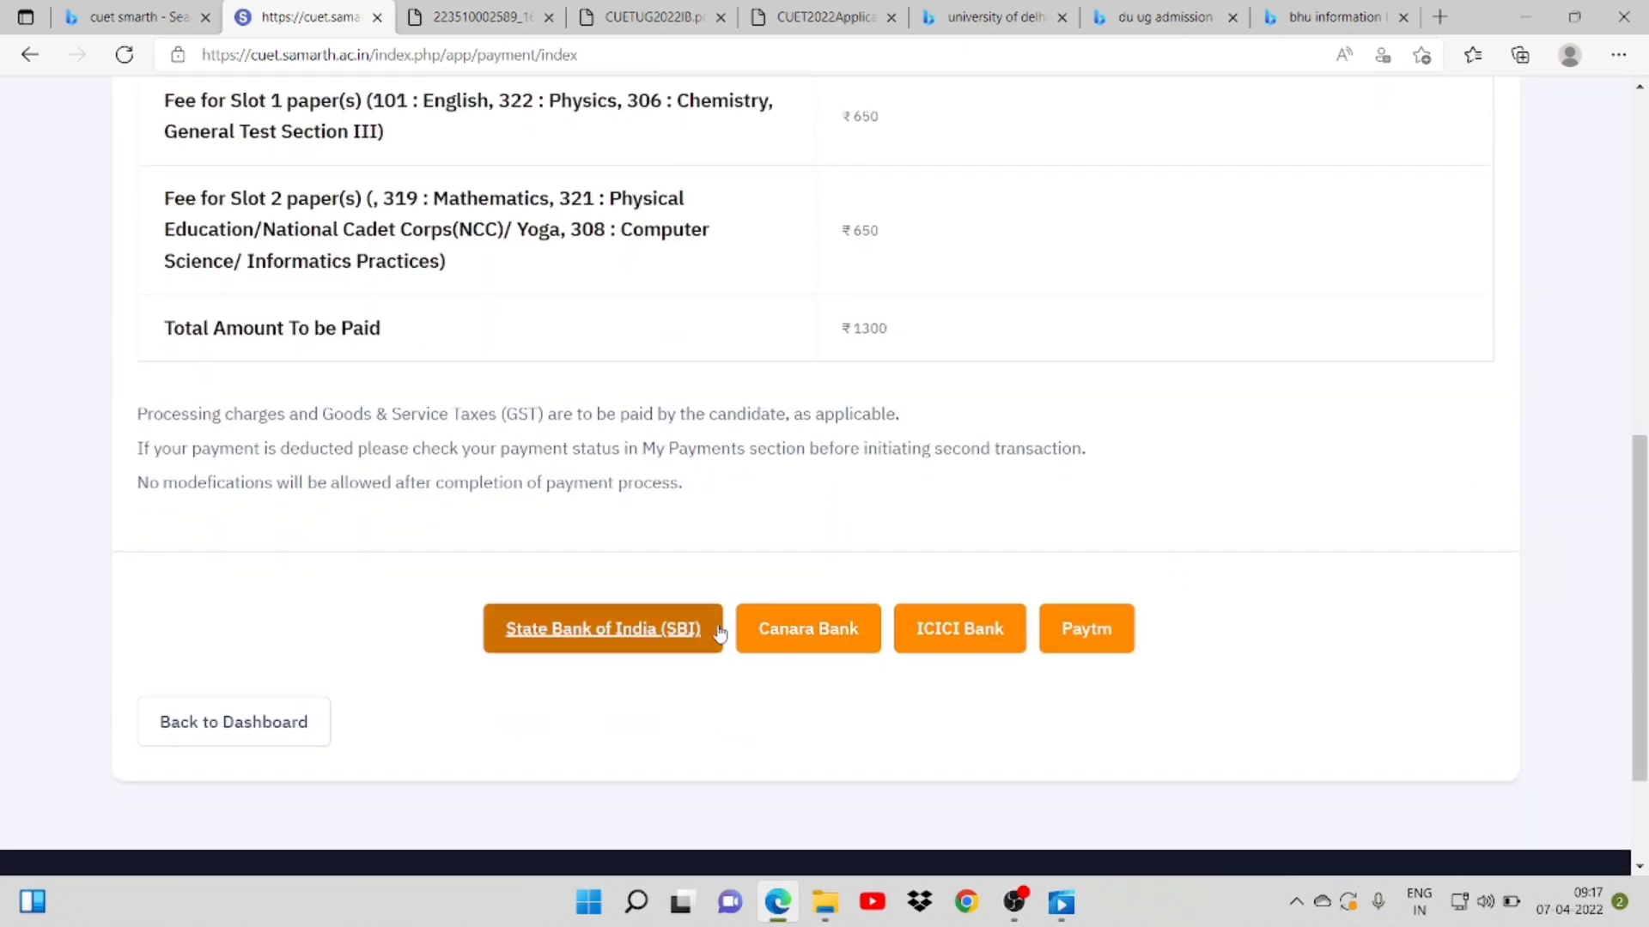
pyautogui.click(1106, 642)
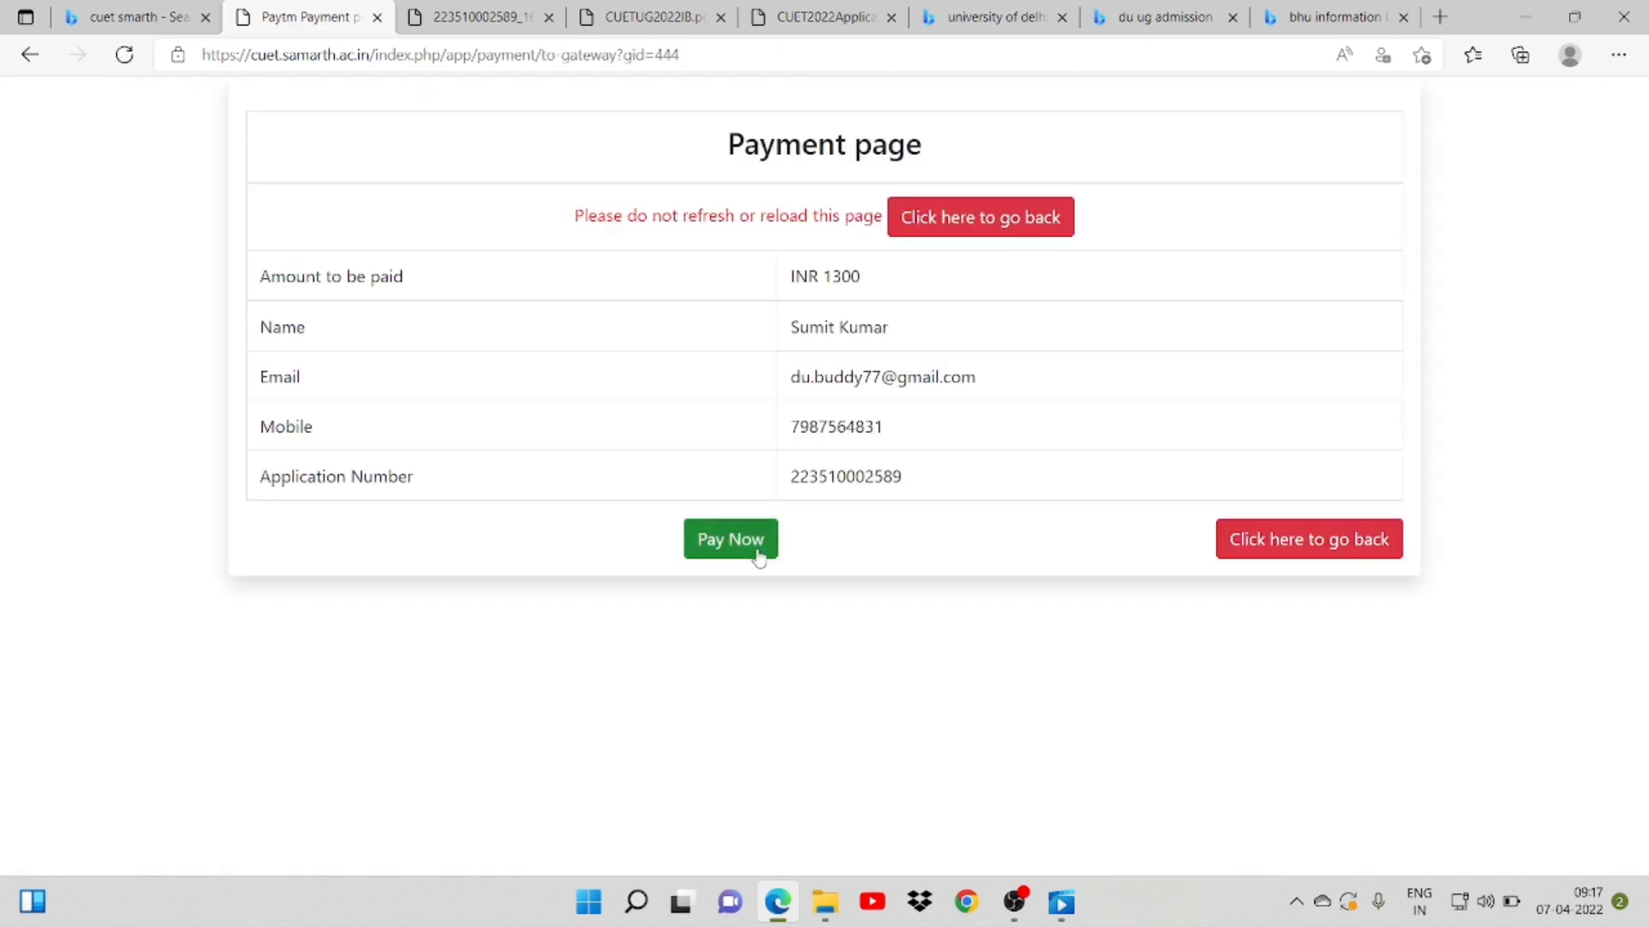
pyautogui.click(756, 547)
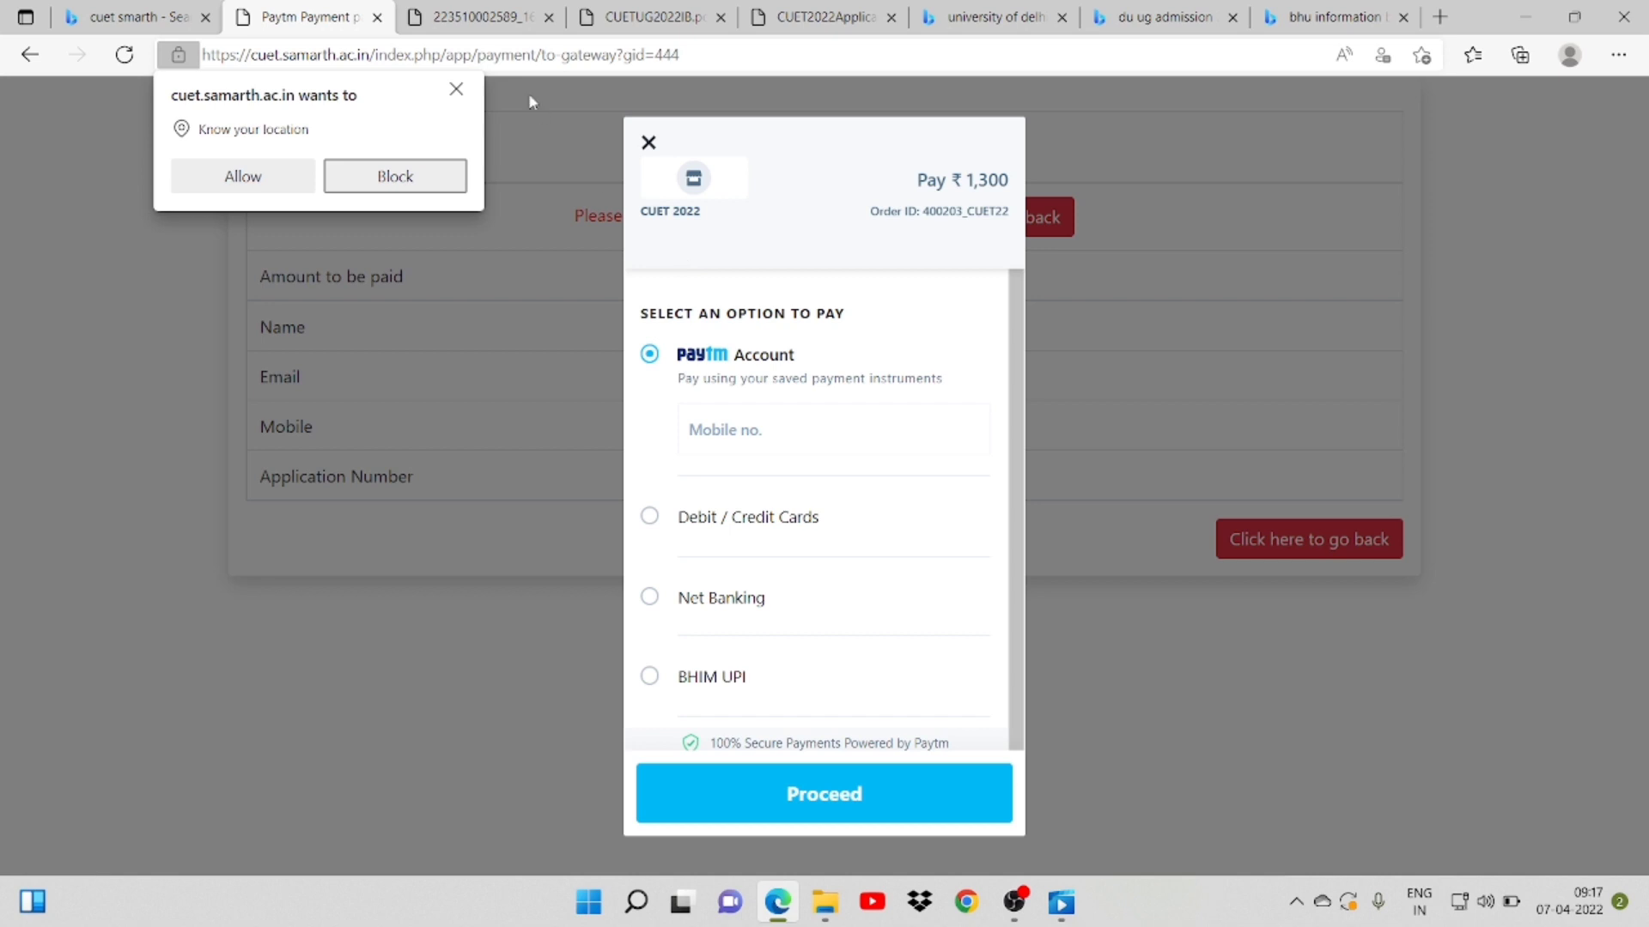
pyautogui.click(413, 177)
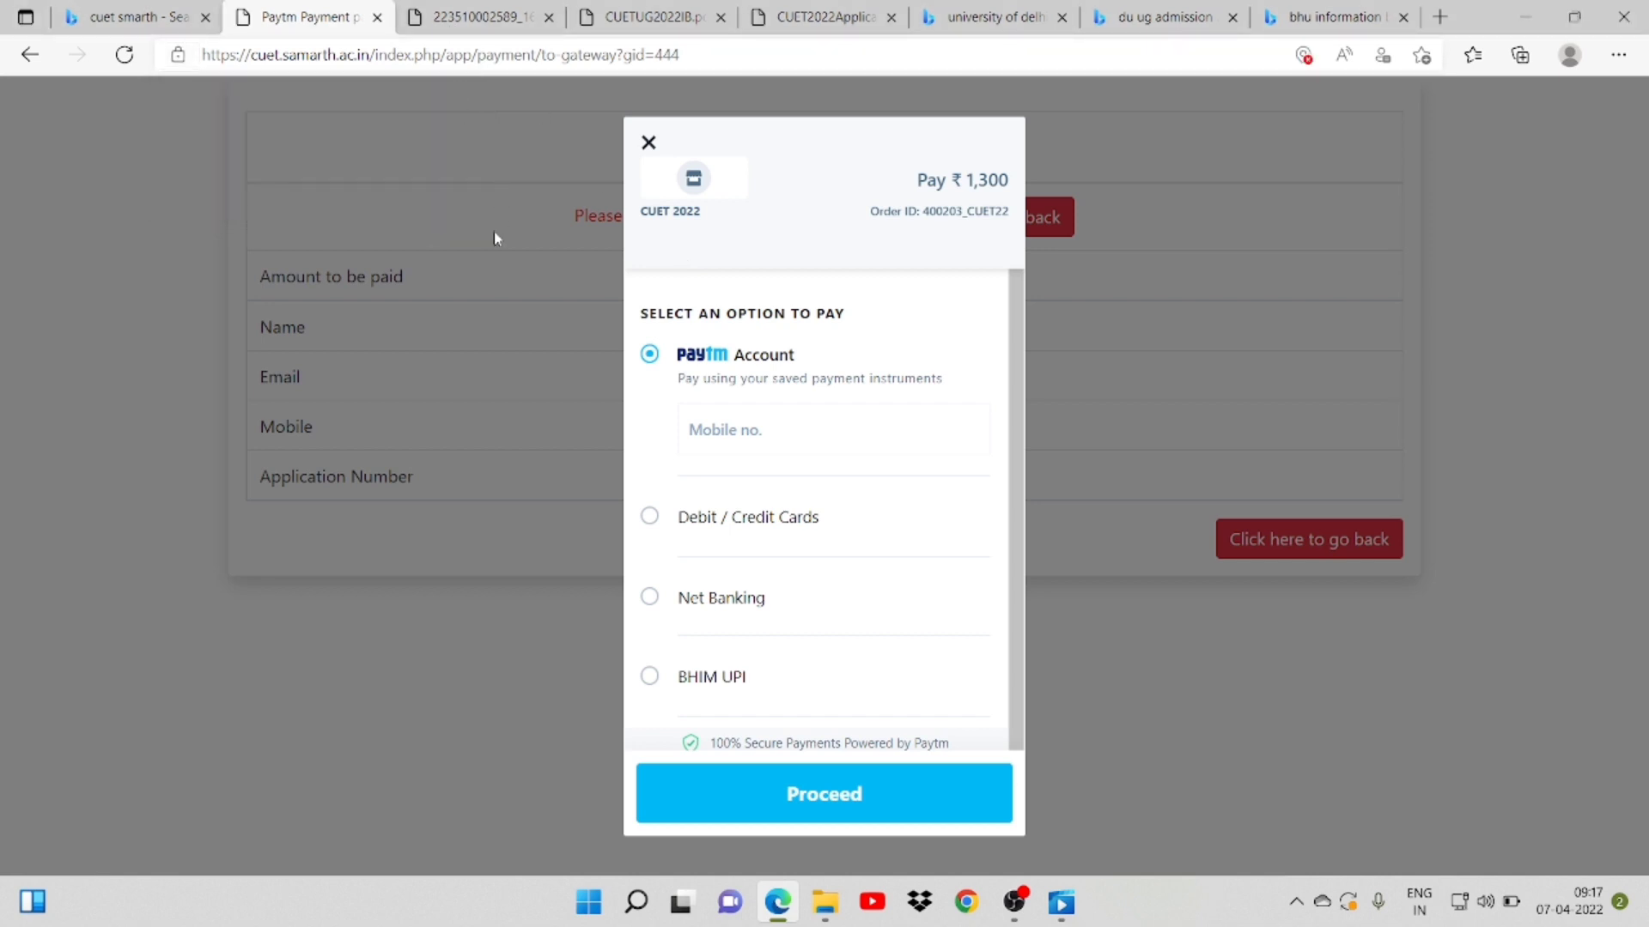